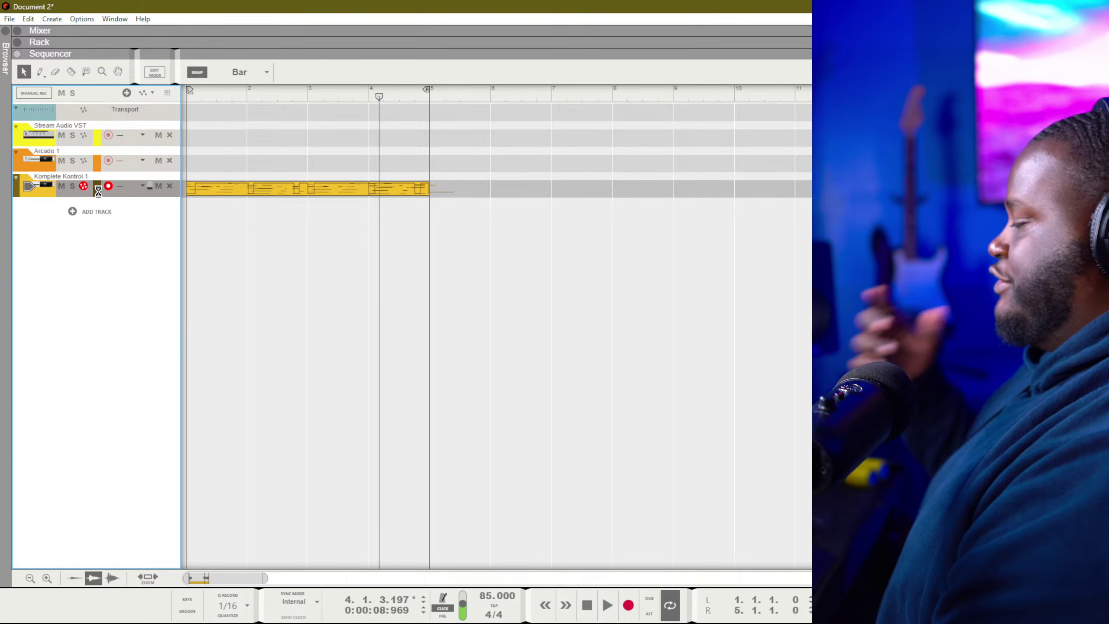
Duplicate the Komplete Kontrol 1 track with its device and open the copy's plugin window from the rack
key(ctrl+d)
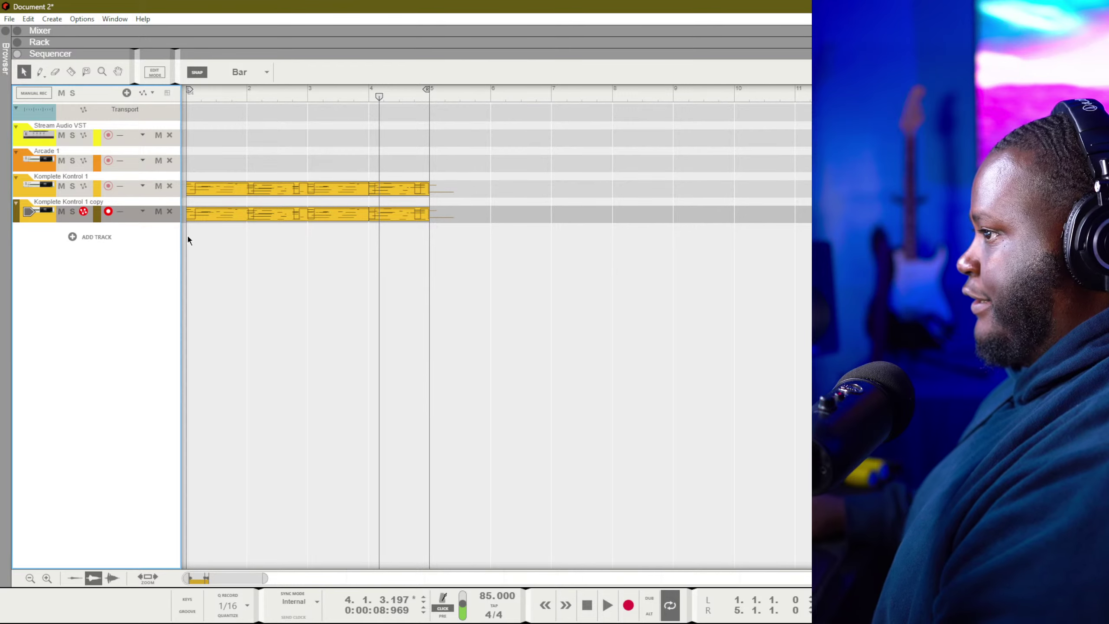
key(F6)
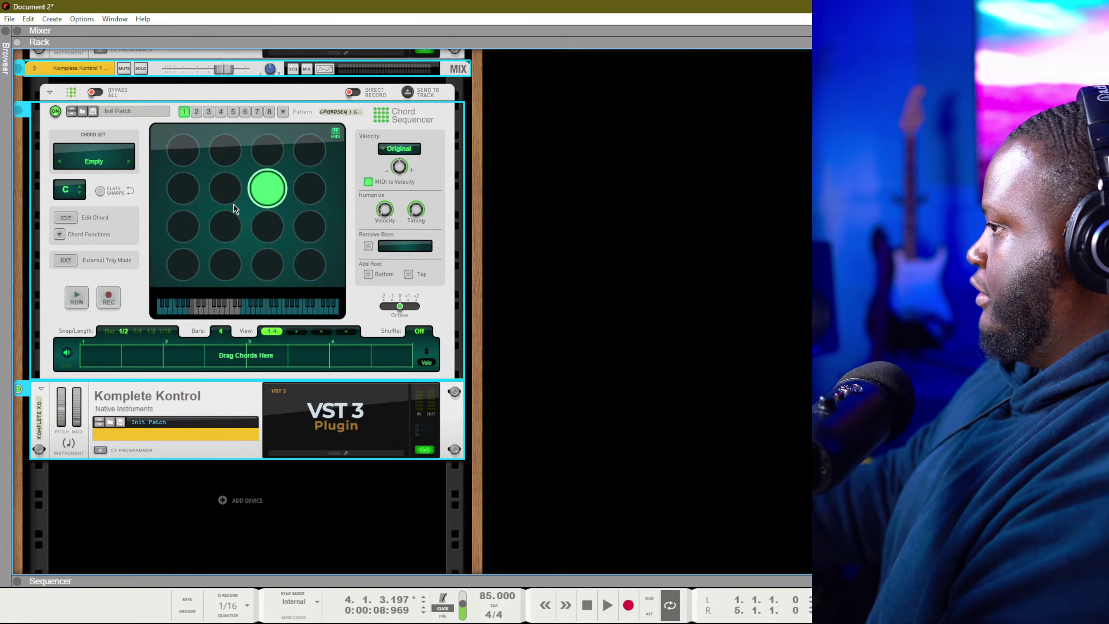
click(304, 290)
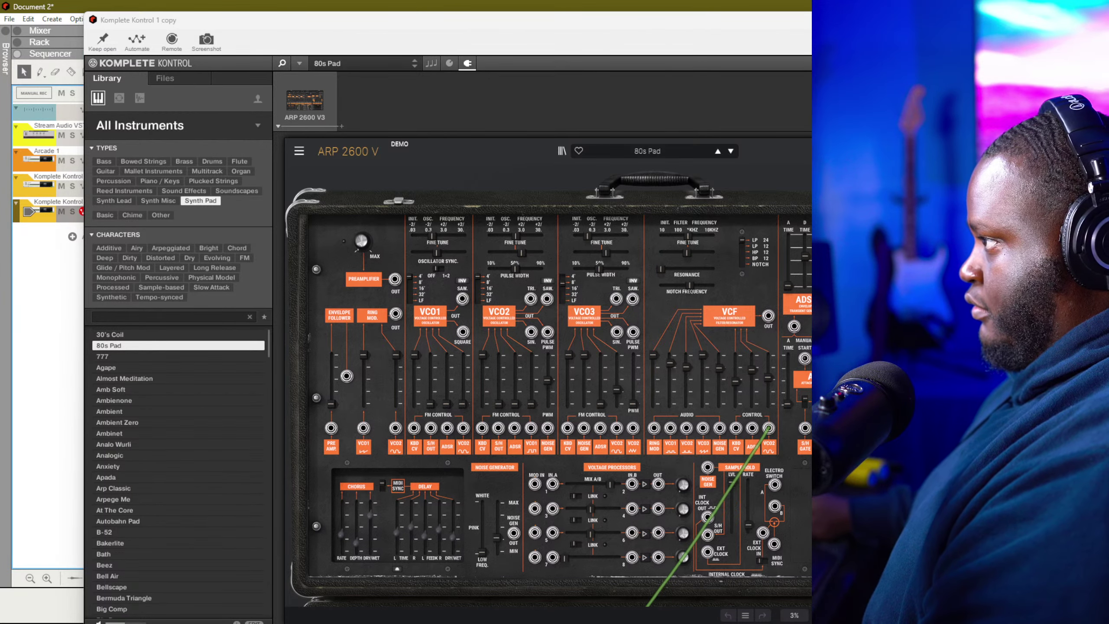
Load the Almost Meditation synth pad preset in the copied Komplete Kontrol and play the loop to audition it
double_click(799, 12)
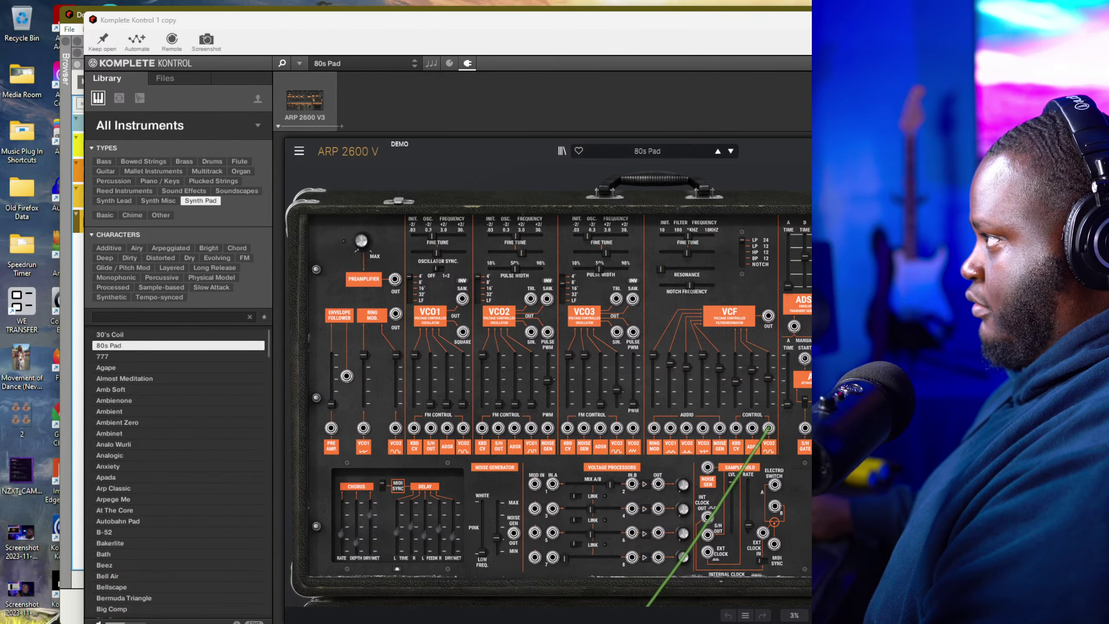
drag(817, 10, 703, 2)
double_click(124, 378)
click(588, 605)
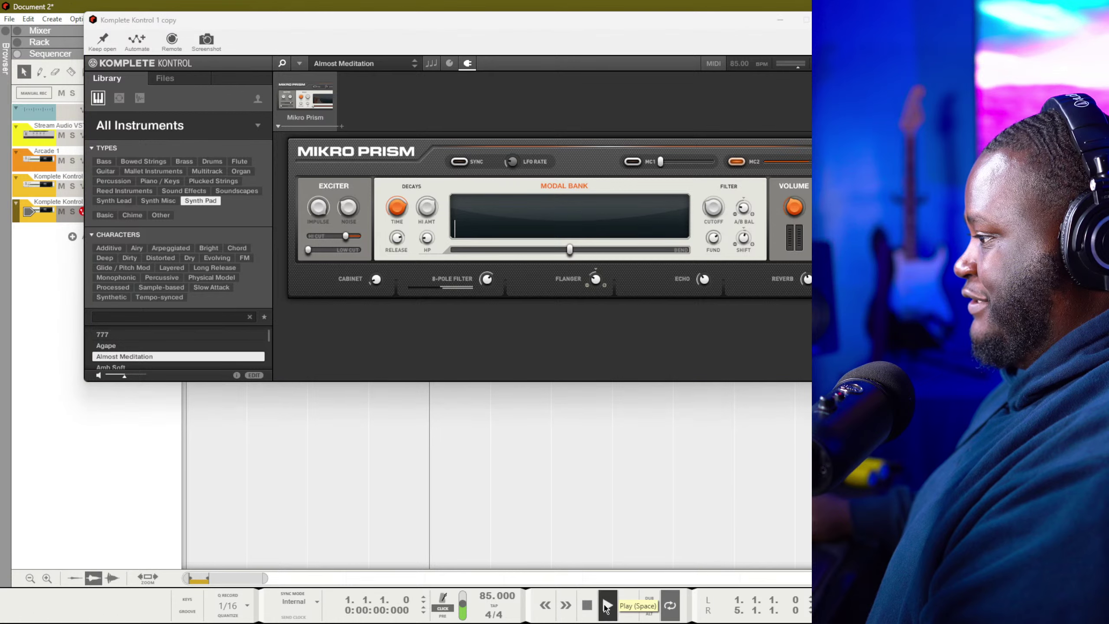
click(607, 605)
drag(402, 10, 378, 4)
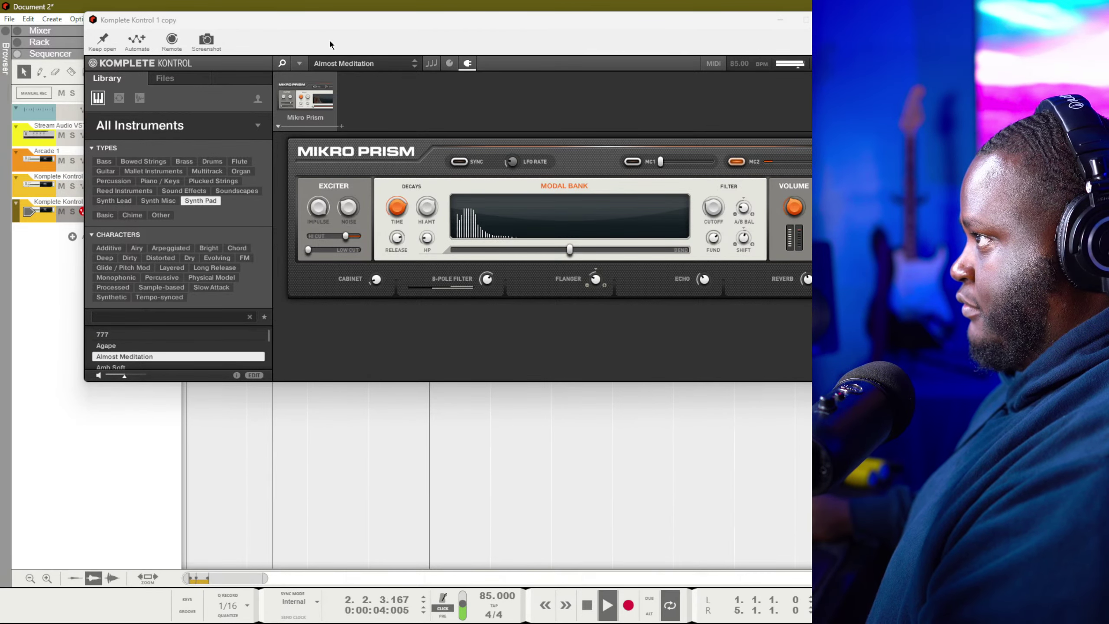
drag(213, 18, 427, 148)
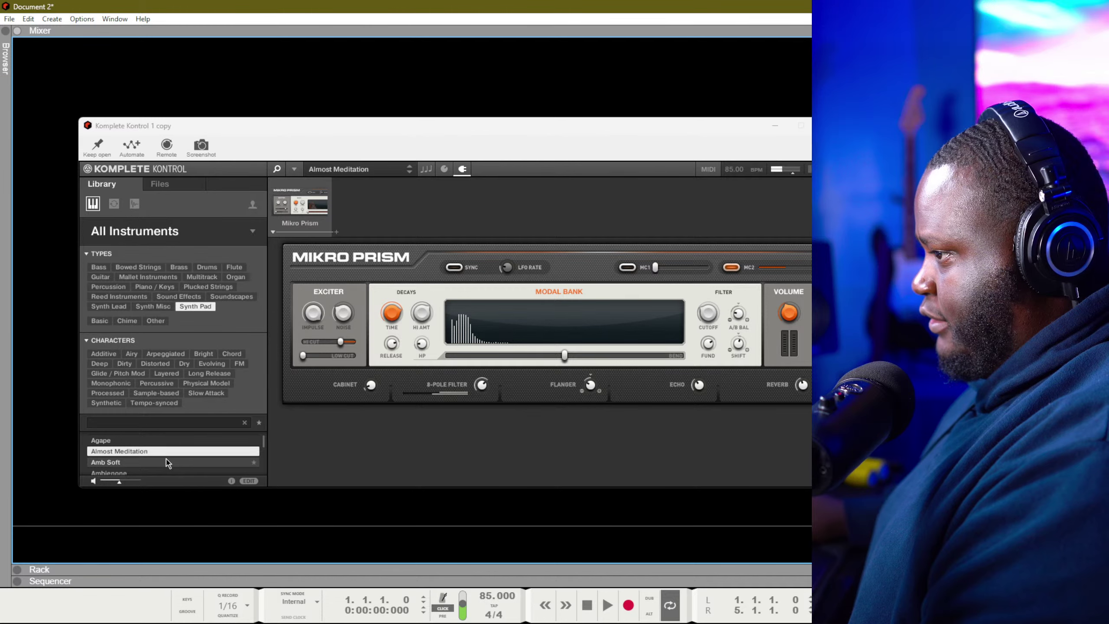
Load the Amb Soft synth pad preset in the copied Komplete Kontrol and move its plugin window out of the way
scroll(166, 463, down, 1)
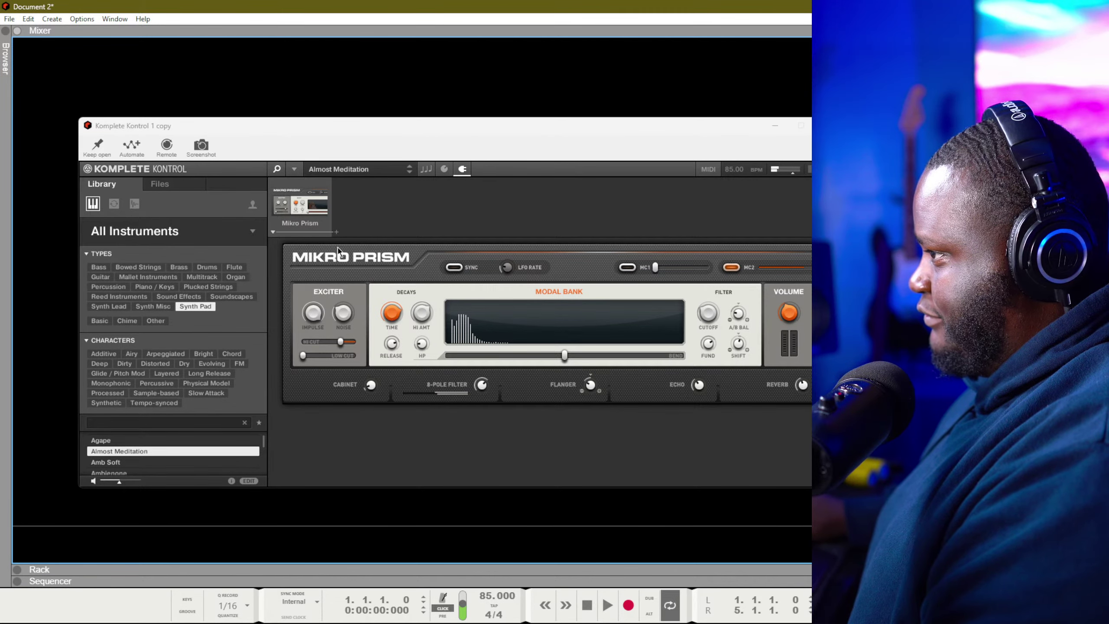
click(312, 214)
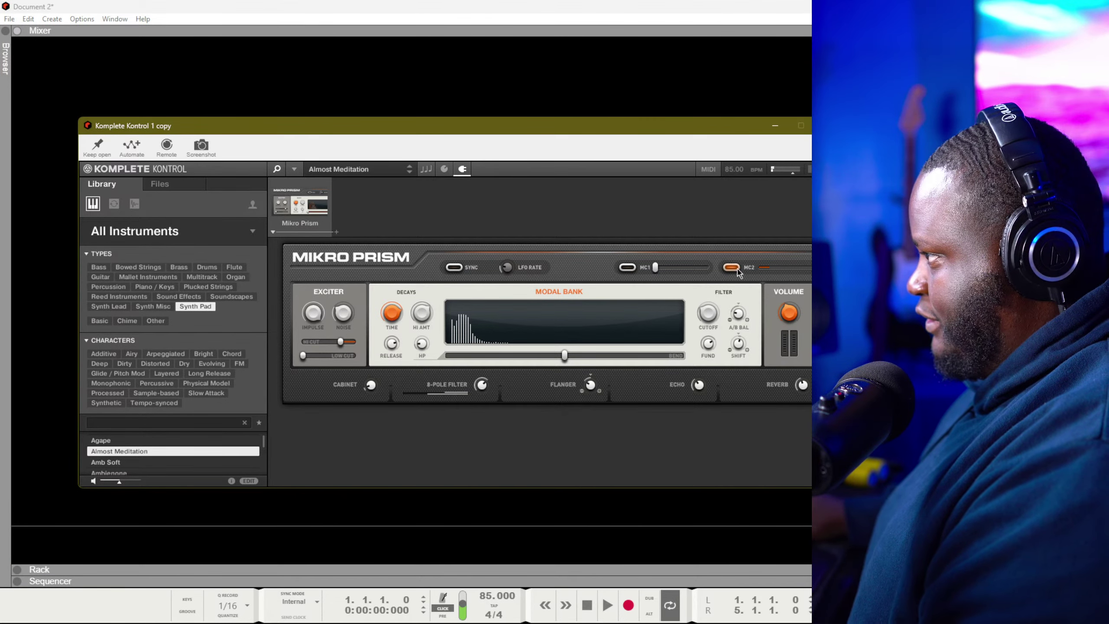
right_click(507, 298)
click(409, 171)
click(572, 508)
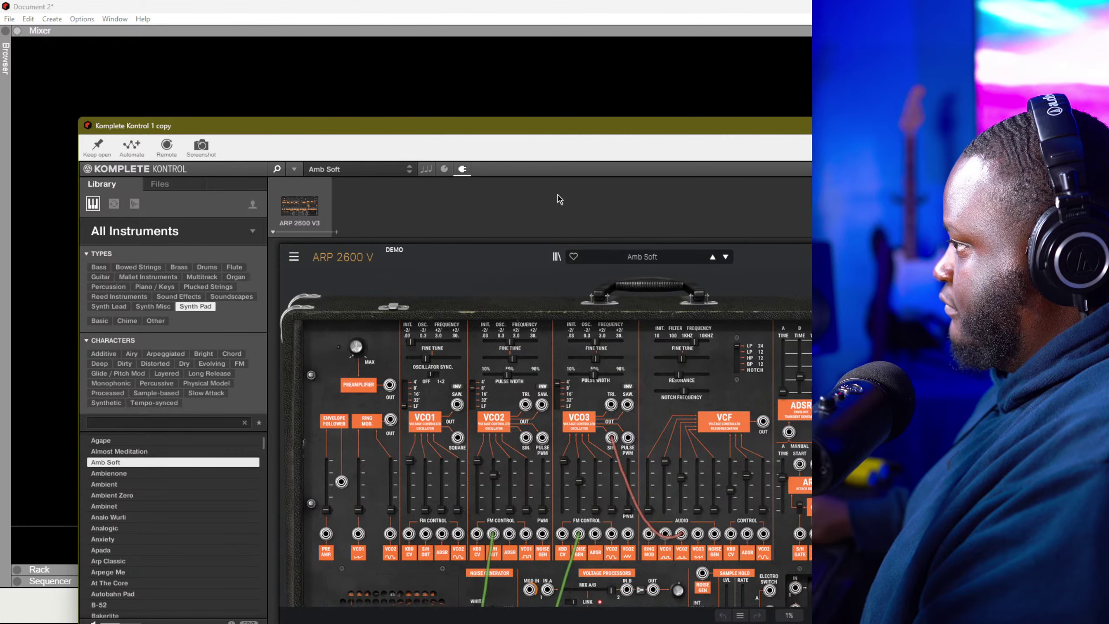
drag(784, 144, 536, 77)
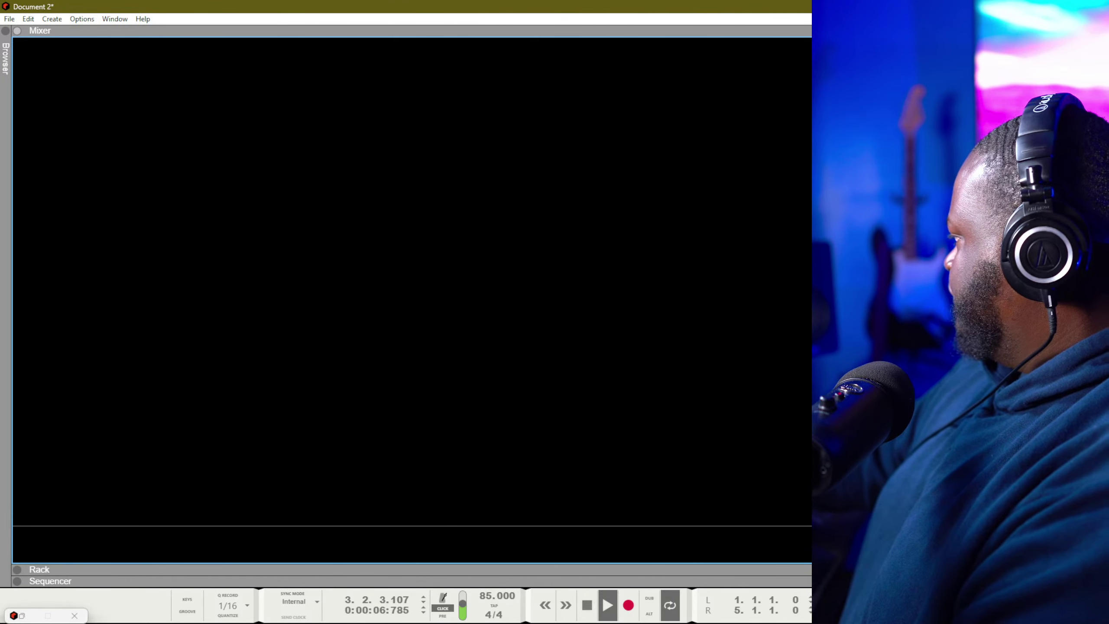
Add a new instrument track with a Native Instruments Komplete Kontrol below the existing tracks in the sequencer
key(F7)
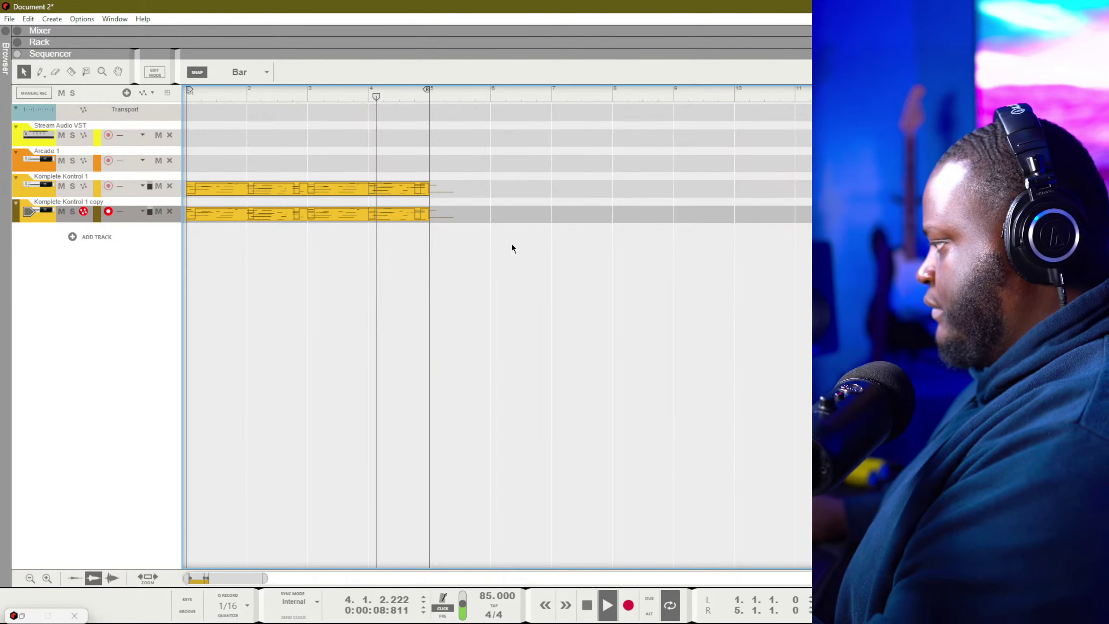
click(131, 238)
mouse_move(196, 253)
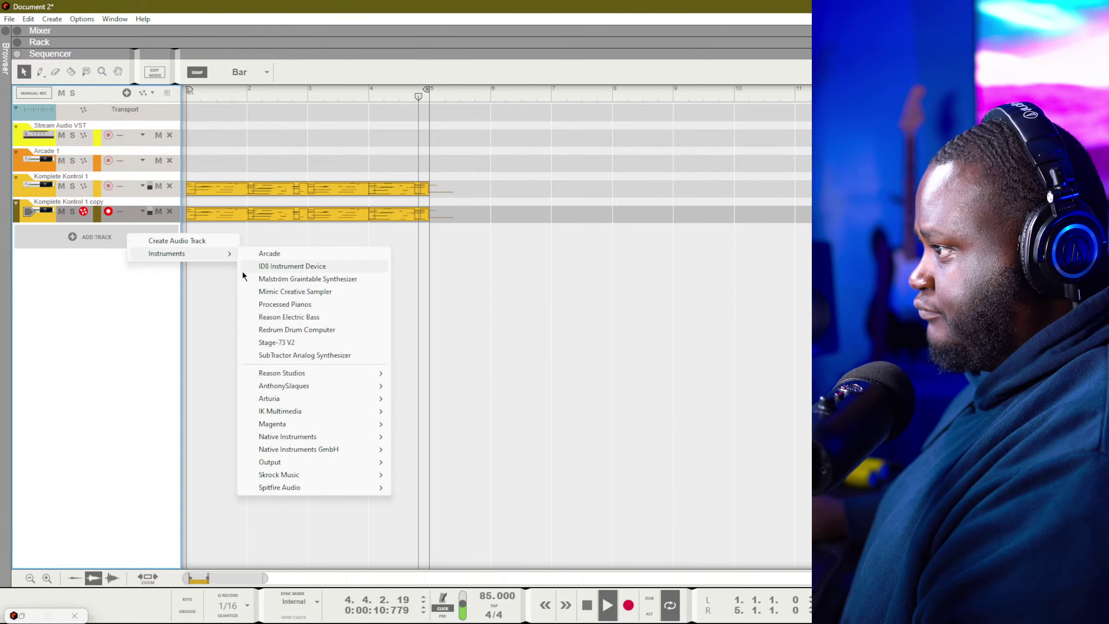
click(280, 278)
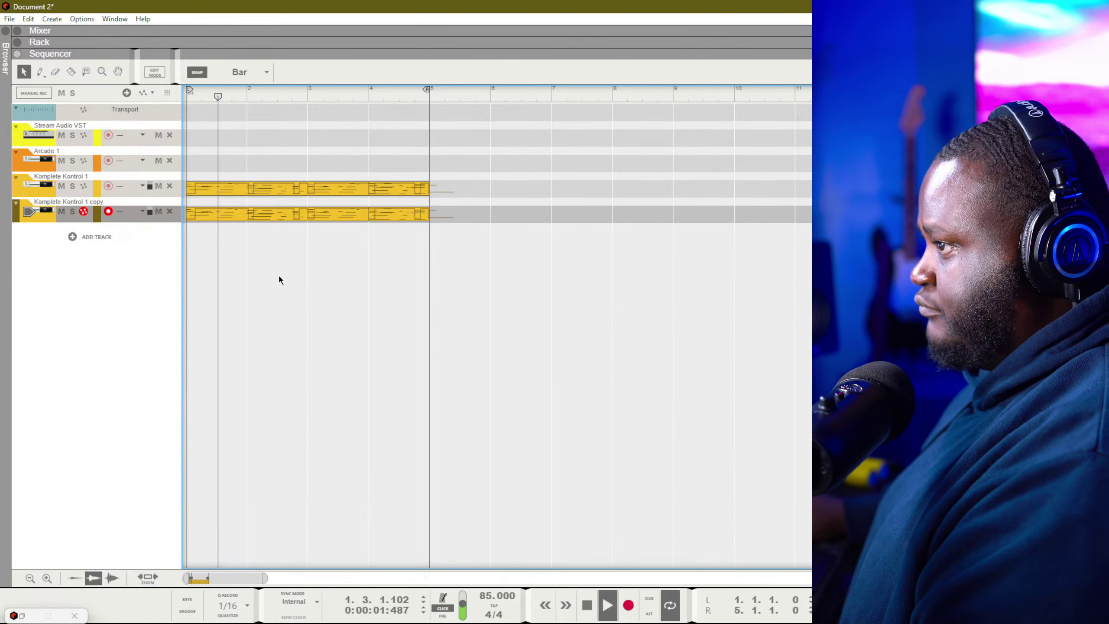
click(128, 231)
mouse_move(197, 254)
click(384, 393)
Search the new Komplete Kontrol's preset library for "lead" and load the 1 Osc preset
scroll(128, 271, down, 4)
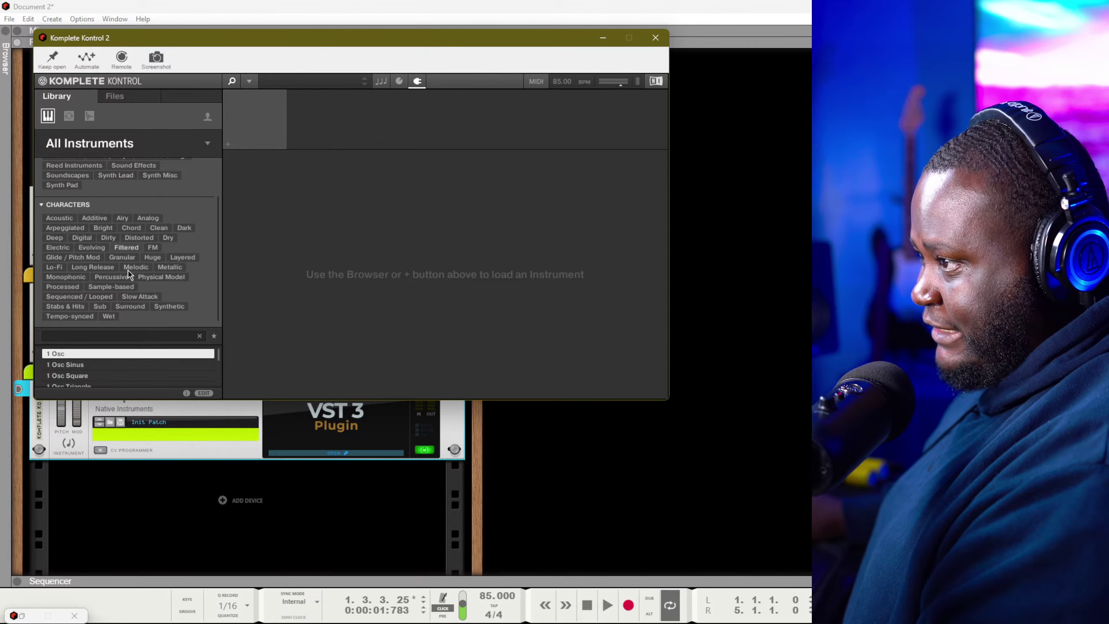
click(129, 336)
text(le)
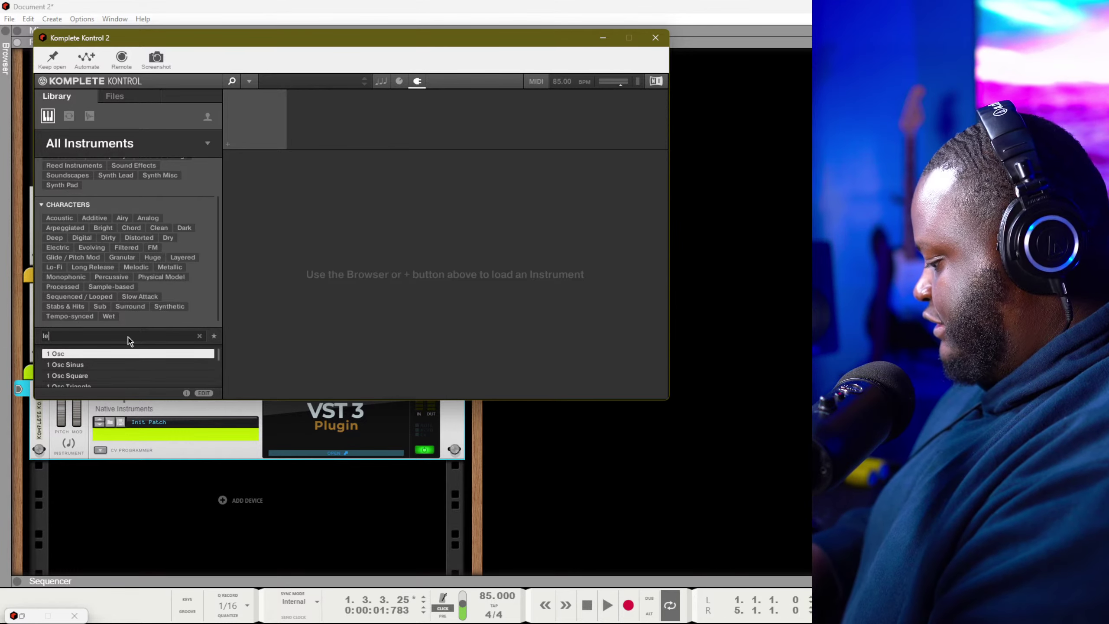
text(ad)
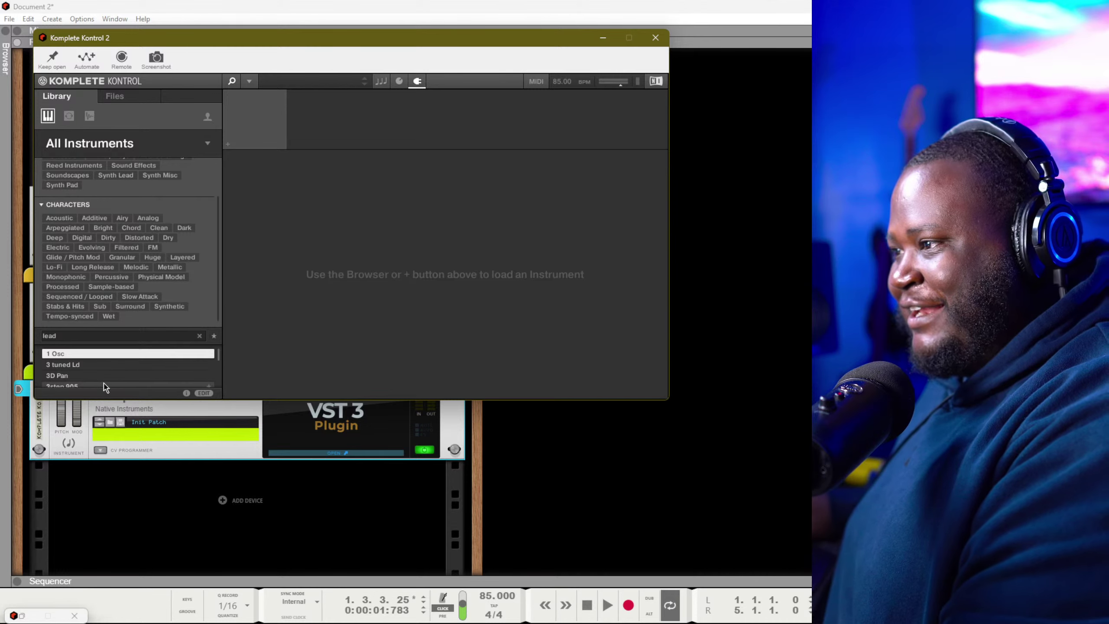
scroll(105, 376, down, 3)
scroll(105, 371, up, 3)
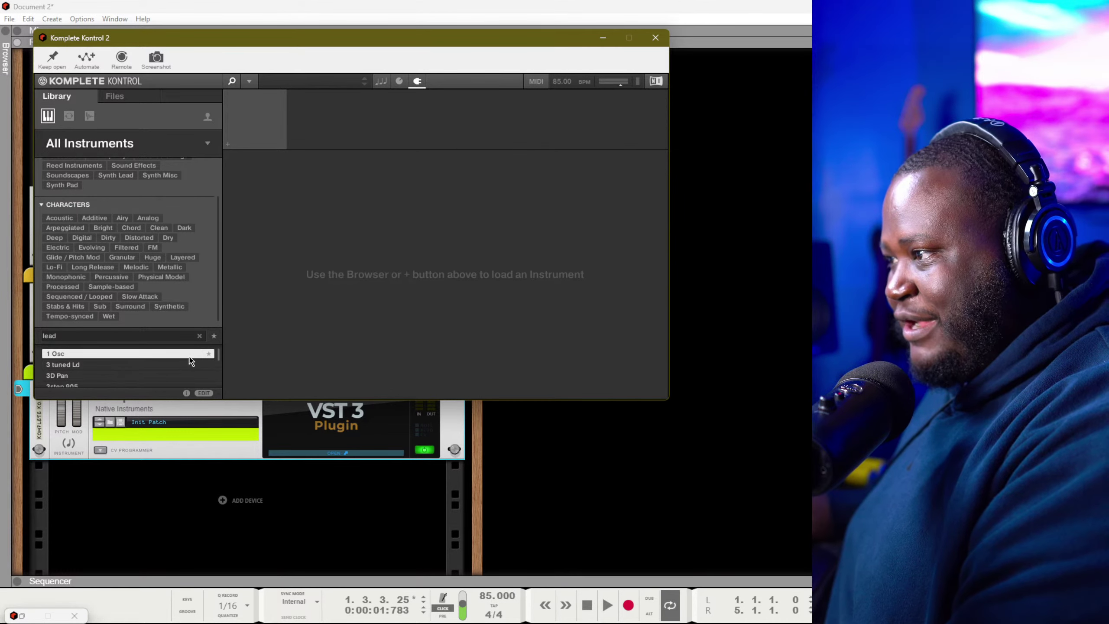
drag(219, 353, 208, 321)
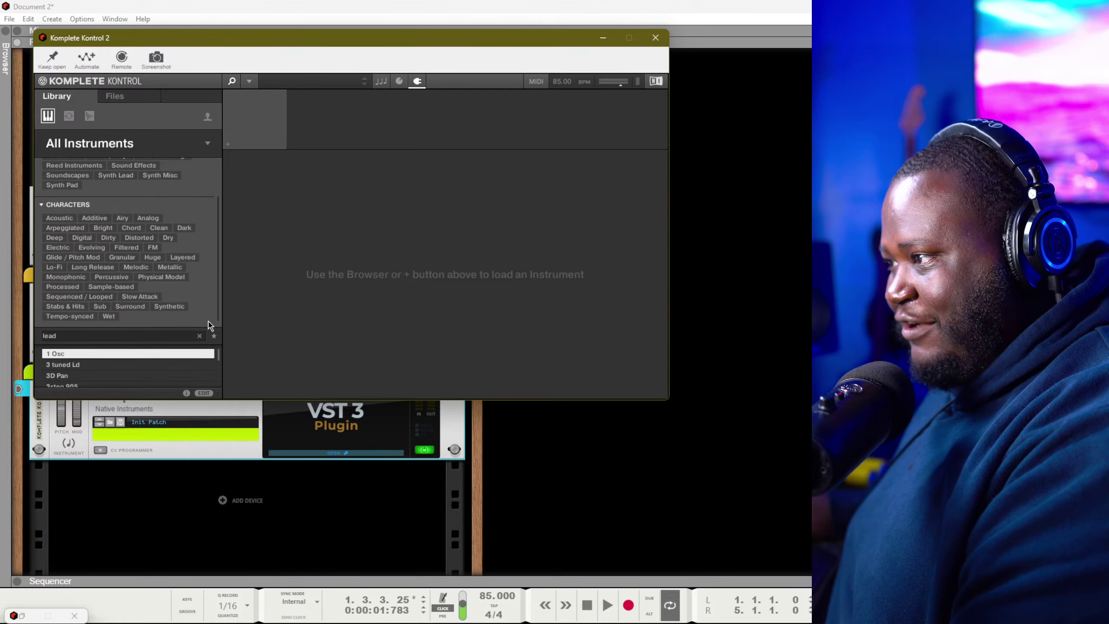
double_click(104, 355)
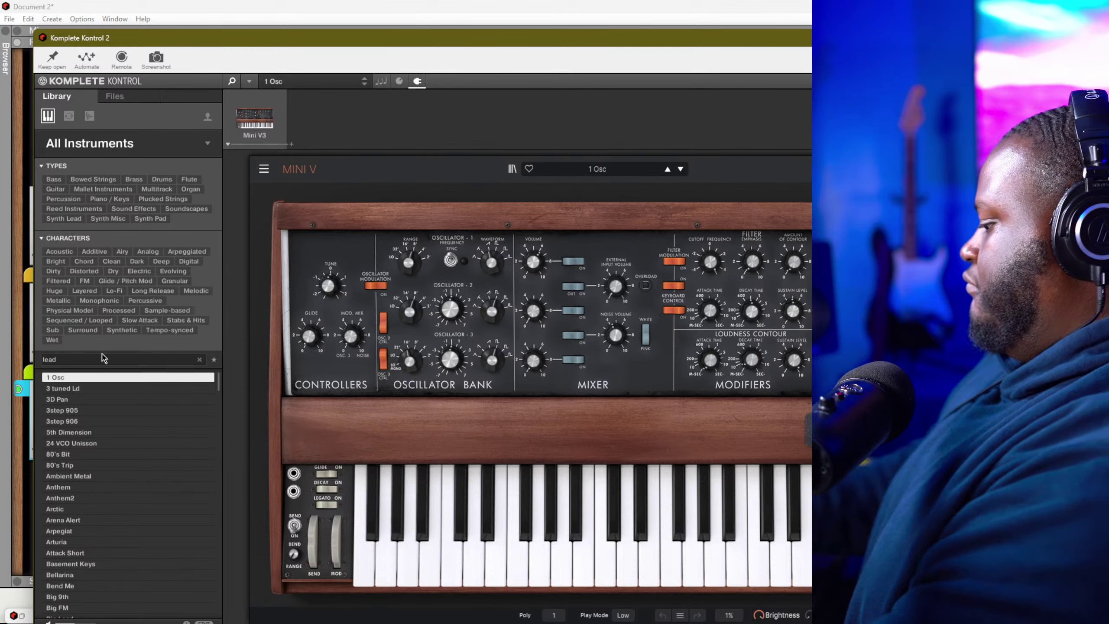
Audition the lead presets one after another from 3 tuned Ld onward, ending with 80's Trip loaded
click(365, 84)
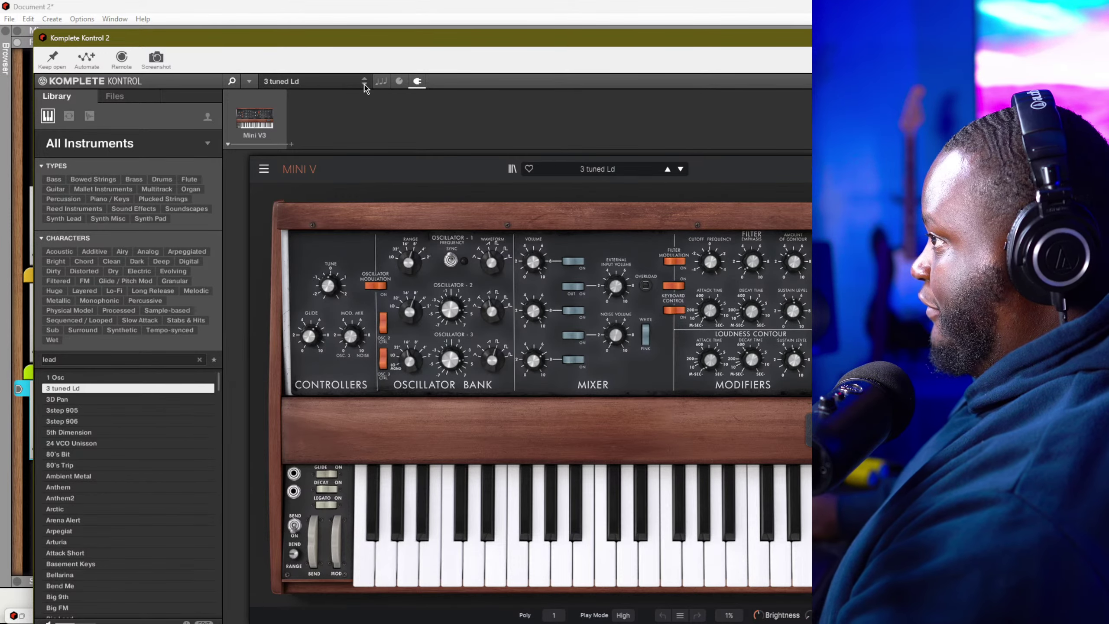
click(365, 84)
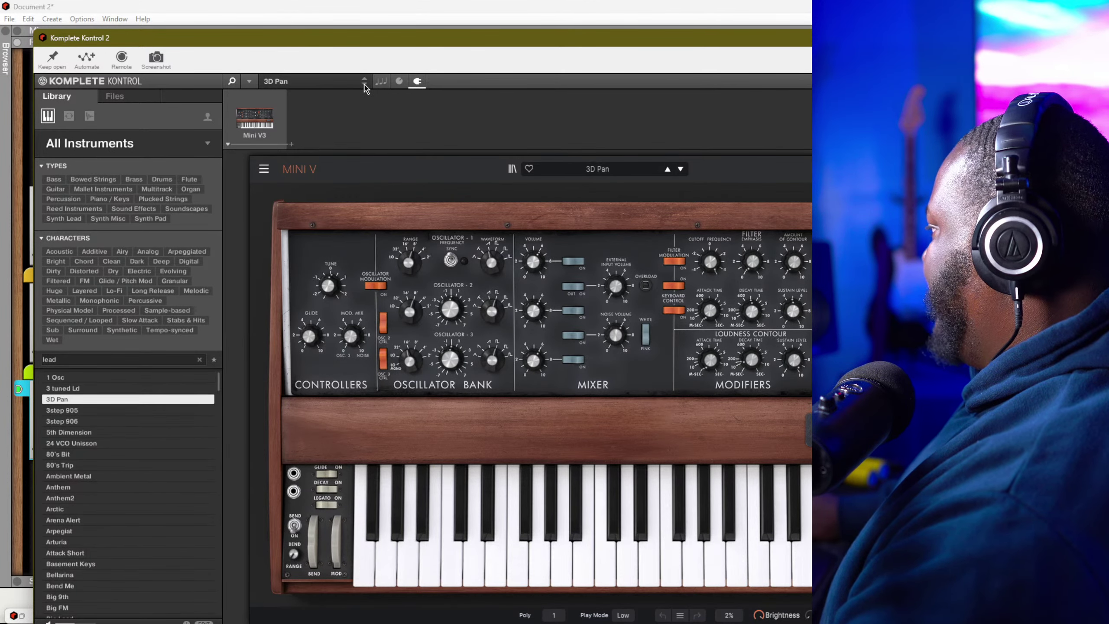
click(365, 84)
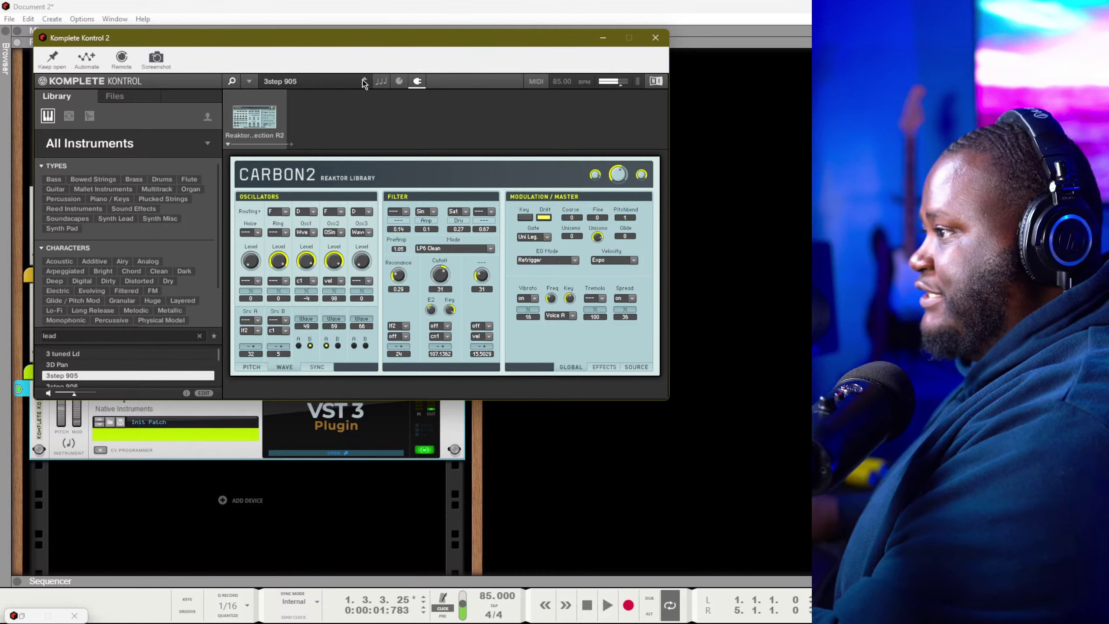
click(364, 82)
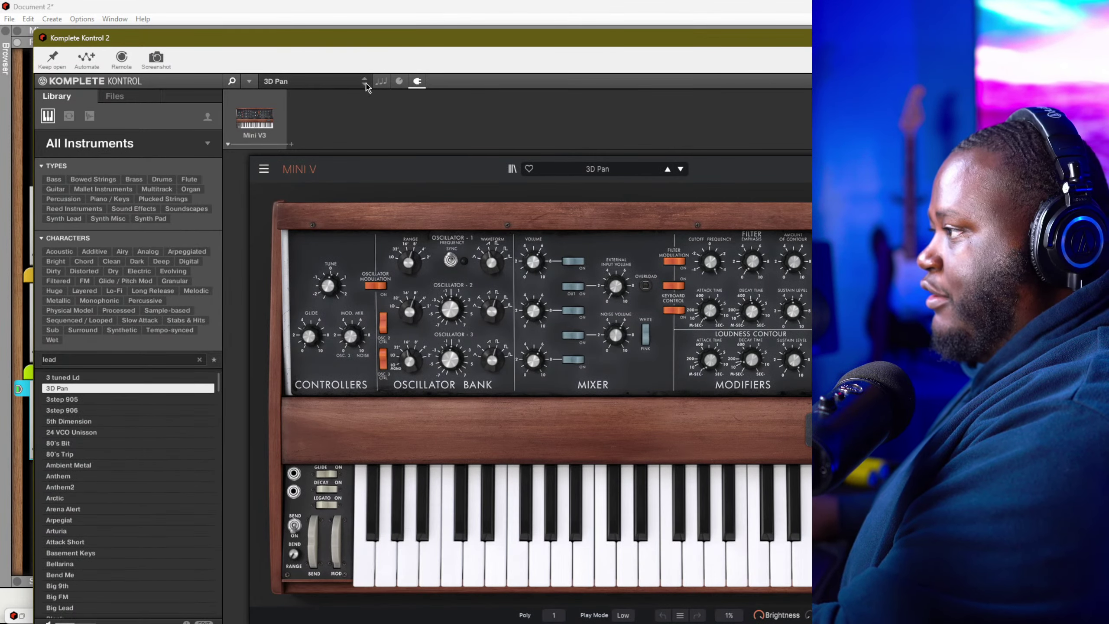
click(365, 84)
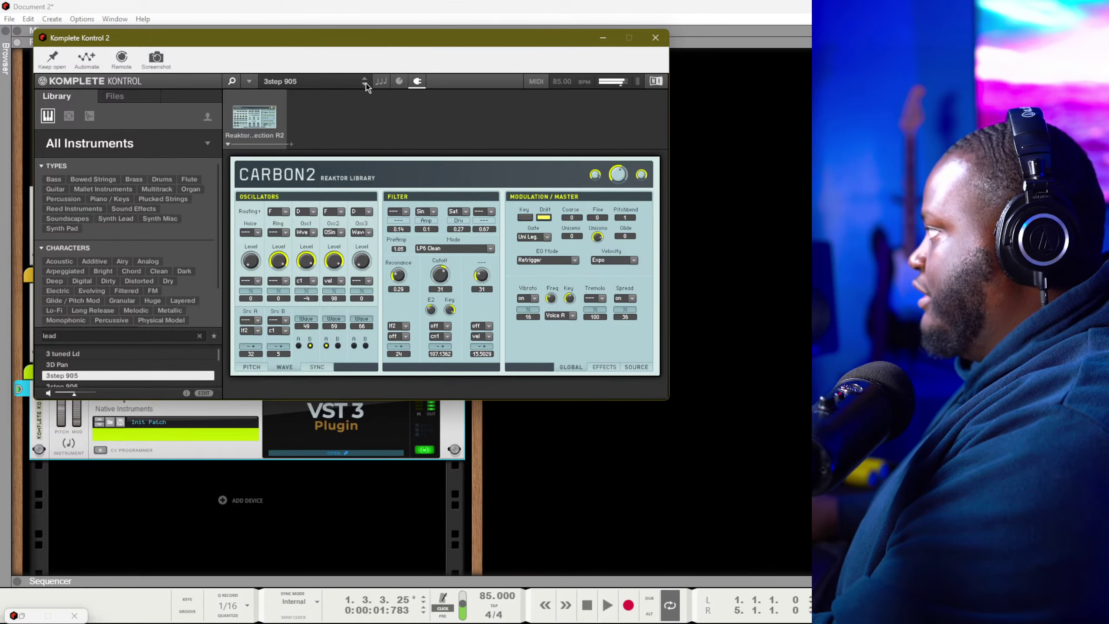
click(364, 85)
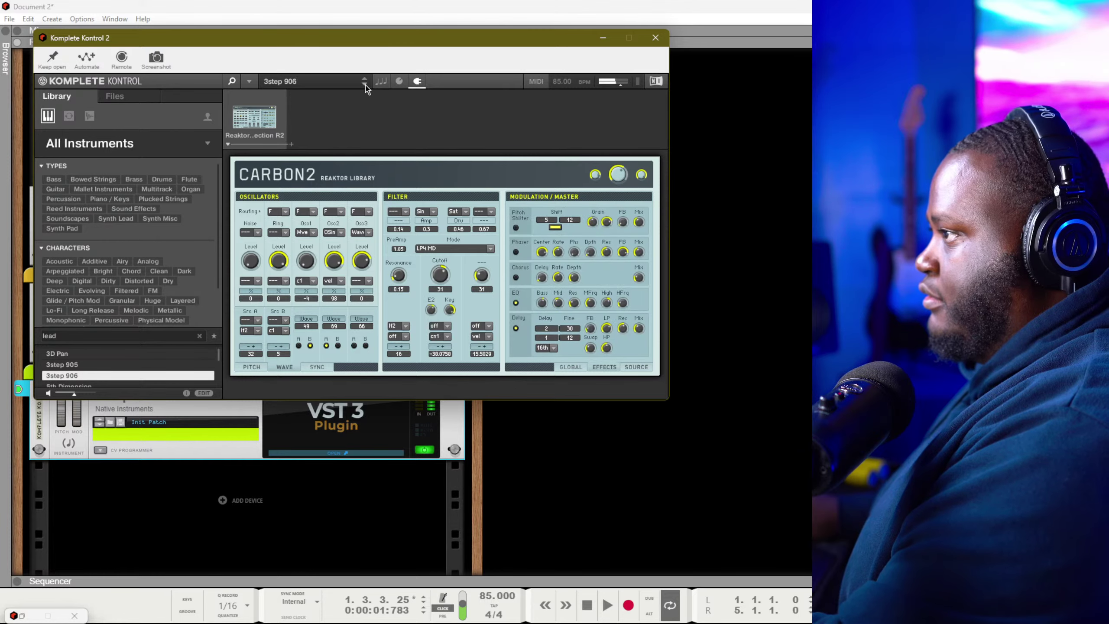
click(365, 85)
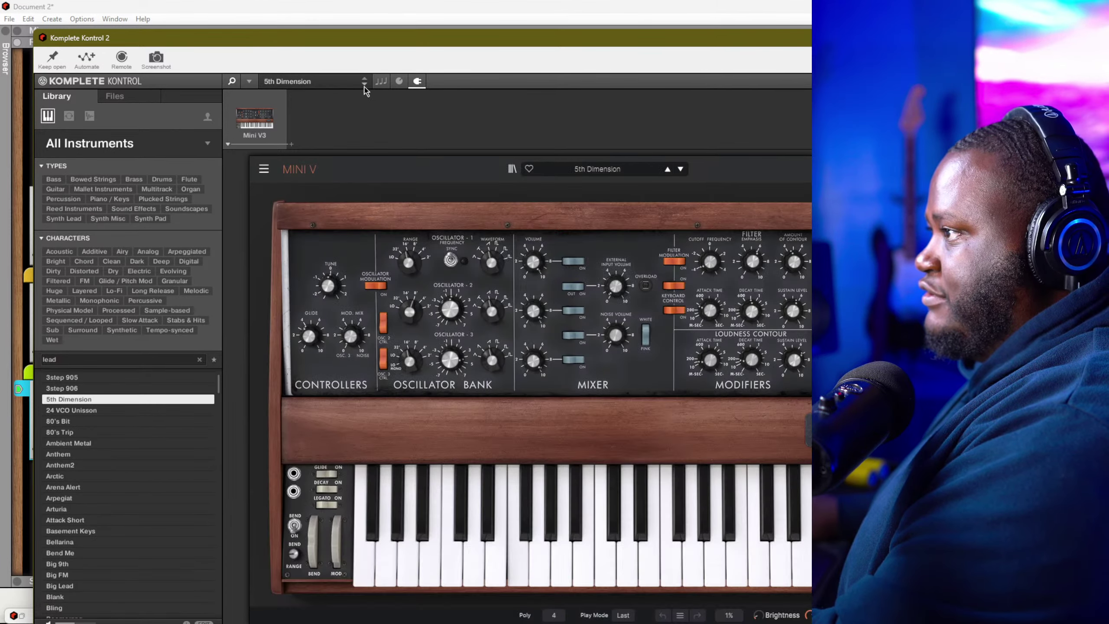
click(365, 84)
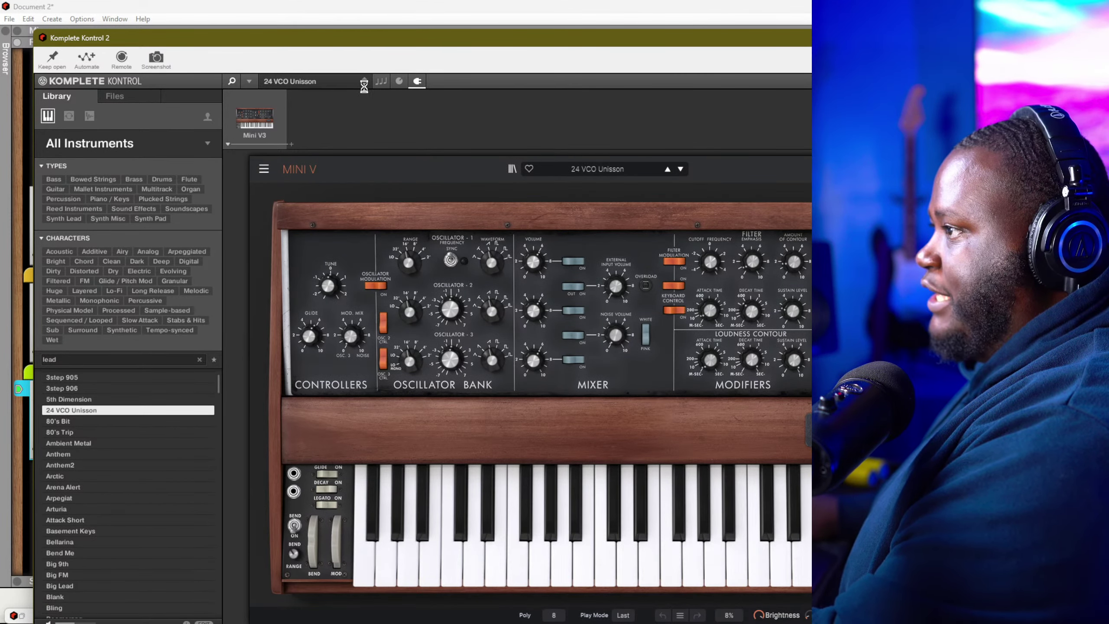
click(364, 84)
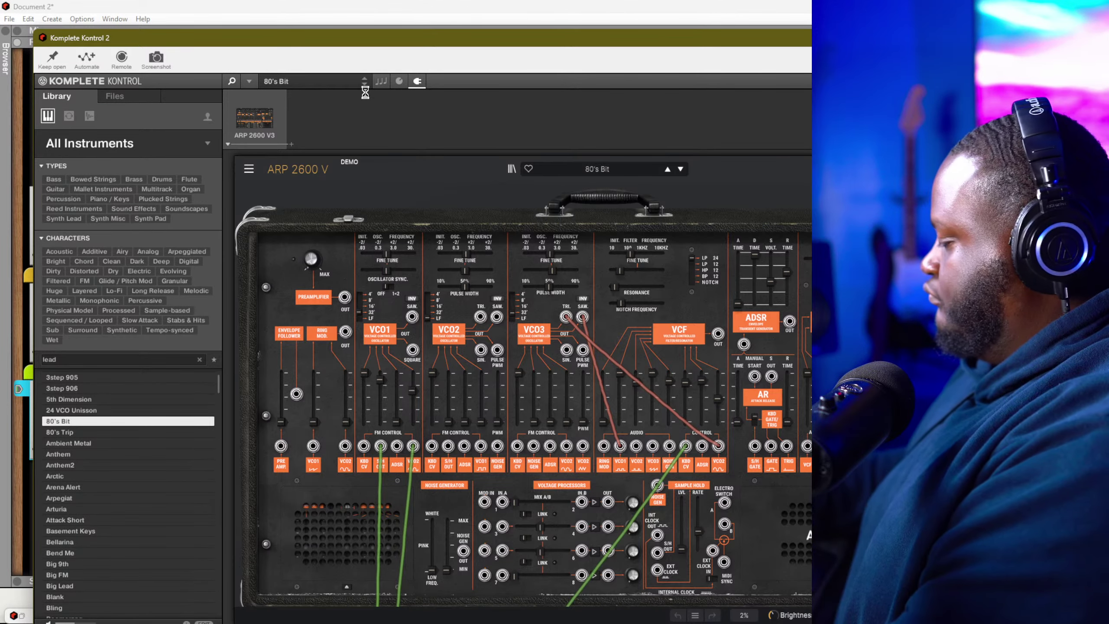
click(364, 85)
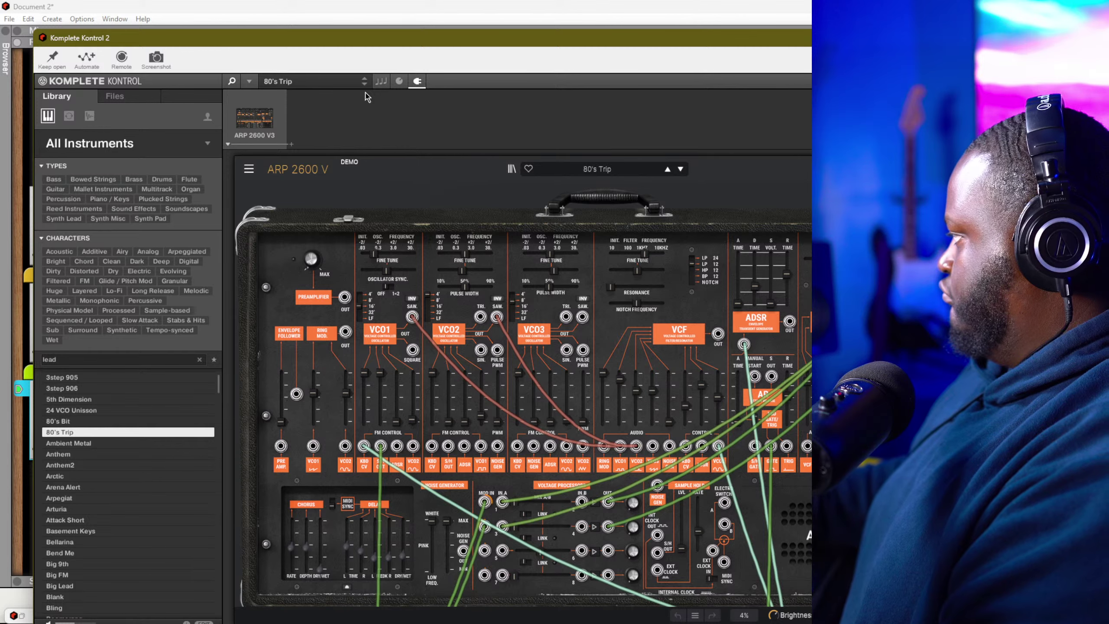
Close the plugin window, restart loop playback from the beginning and lower the Komplete Kontrol 2 volume fader slightly
key(alt+F4)
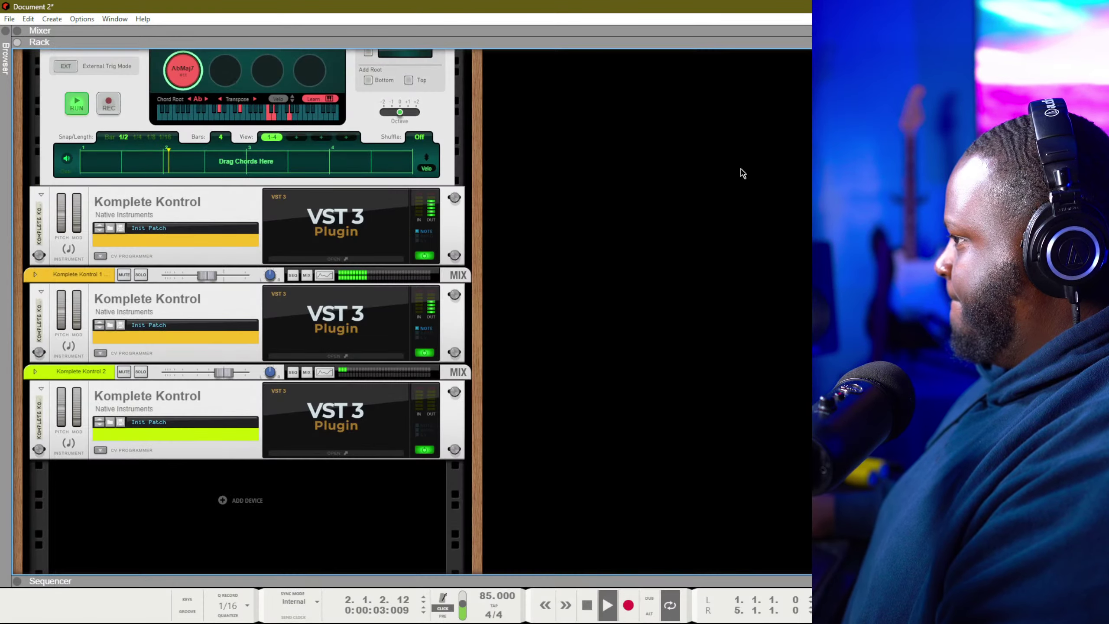
key(space)
key(shift+Return)
key(space)
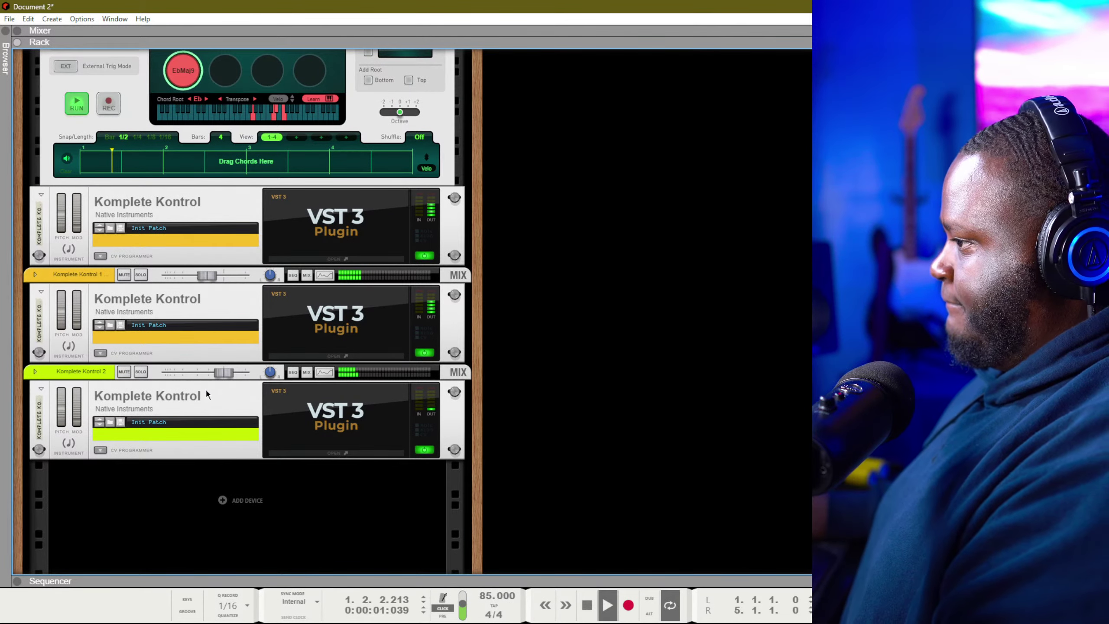
drag(221, 375, 207, 375)
Reopen the Komplete Kontrol 2 plugin, move its window up and load the Ambient Metal lead preset
click(359, 437)
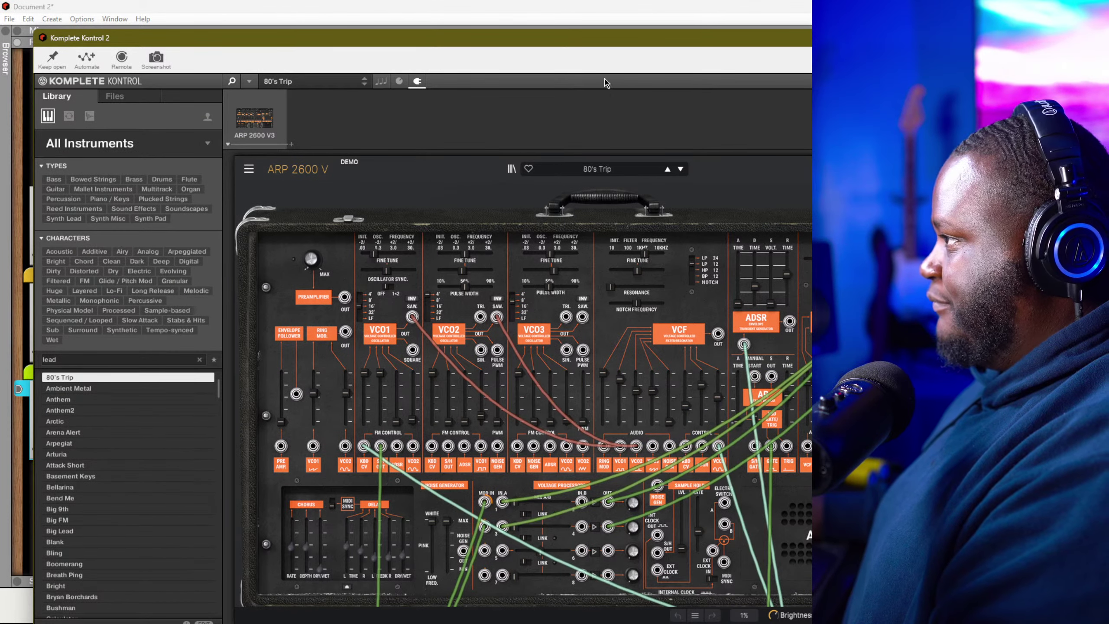
drag(528, 42, 529, 12)
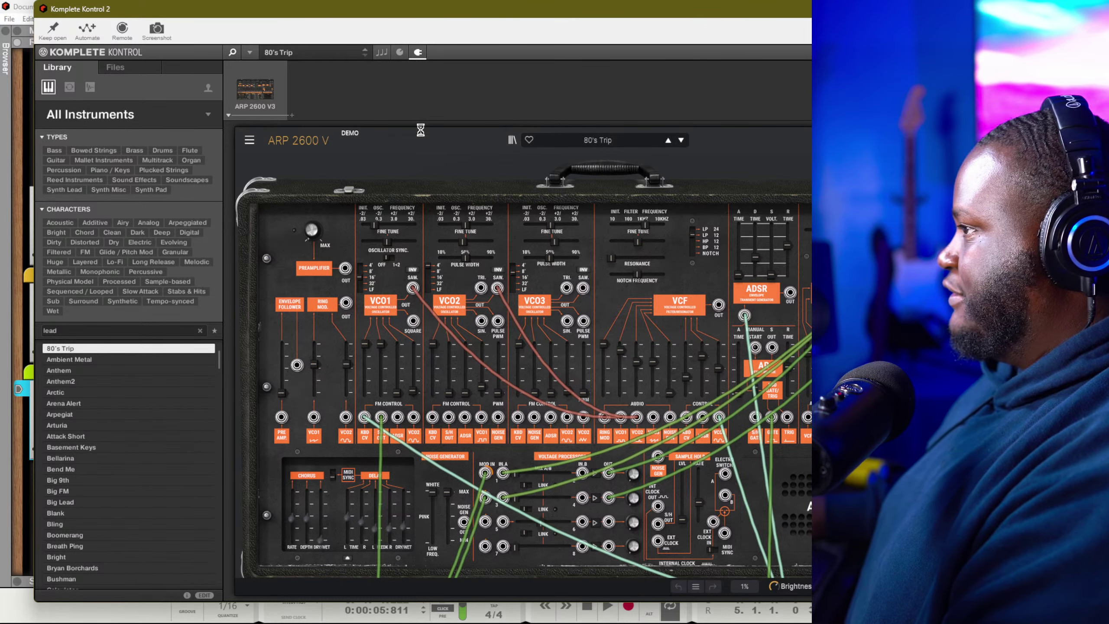
key(Down)
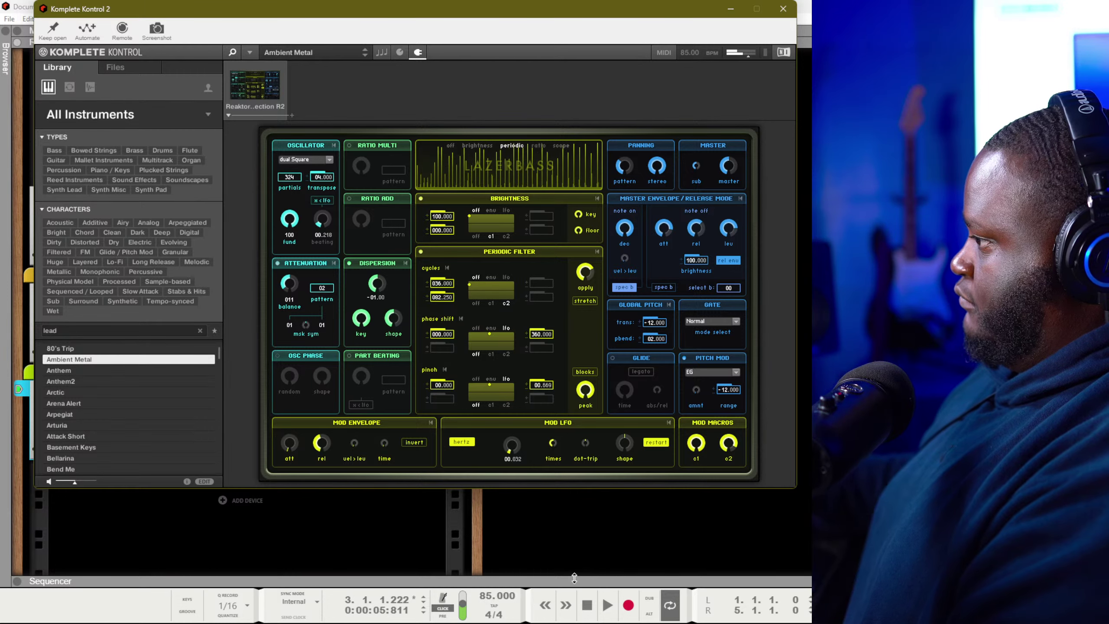
Advance the Komplete Kontrol 2 plugin to the Anthem lead preset and put its window away
click(365, 55)
click(366, 59)
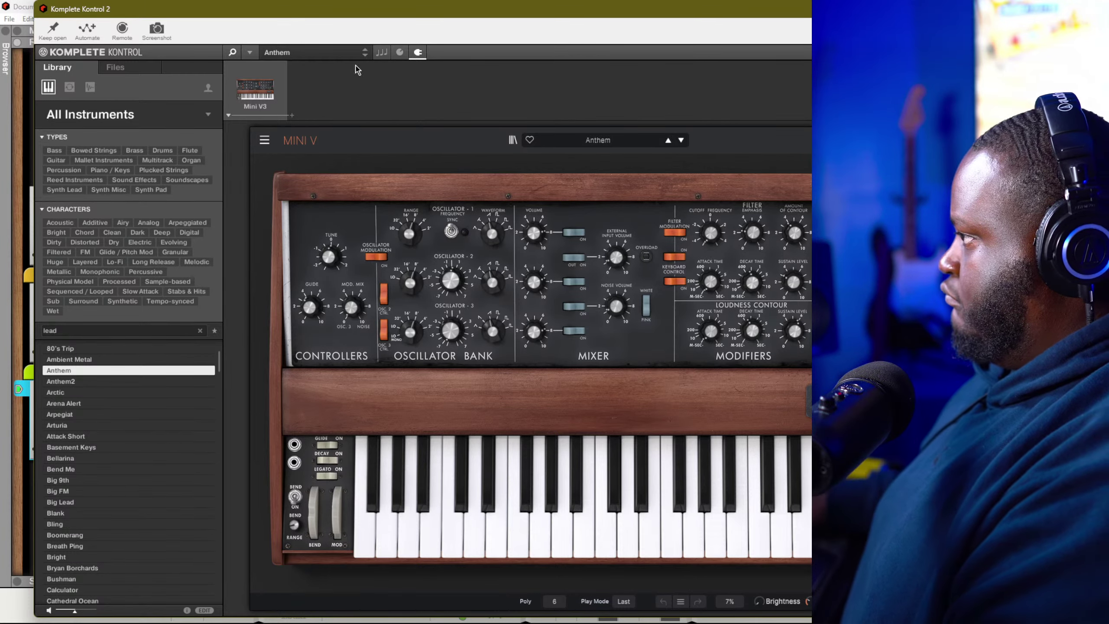
click(922, 8)
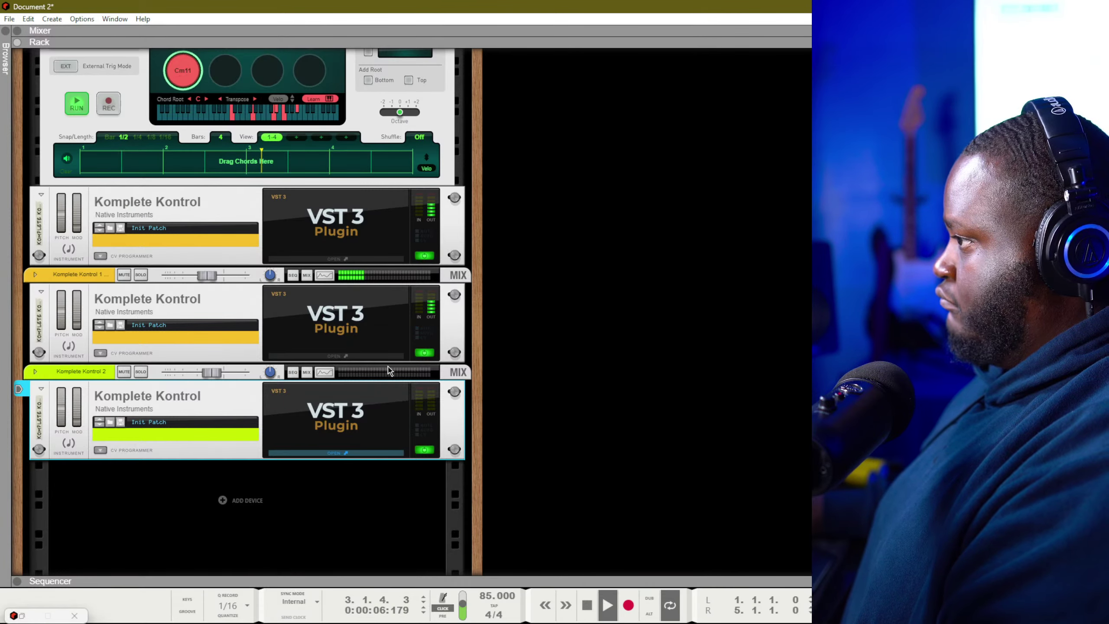
Lower the Komplete Kontrol 2 channel fader to -10.21 dB and play the loop to check the balance
drag(212, 372, 205, 371)
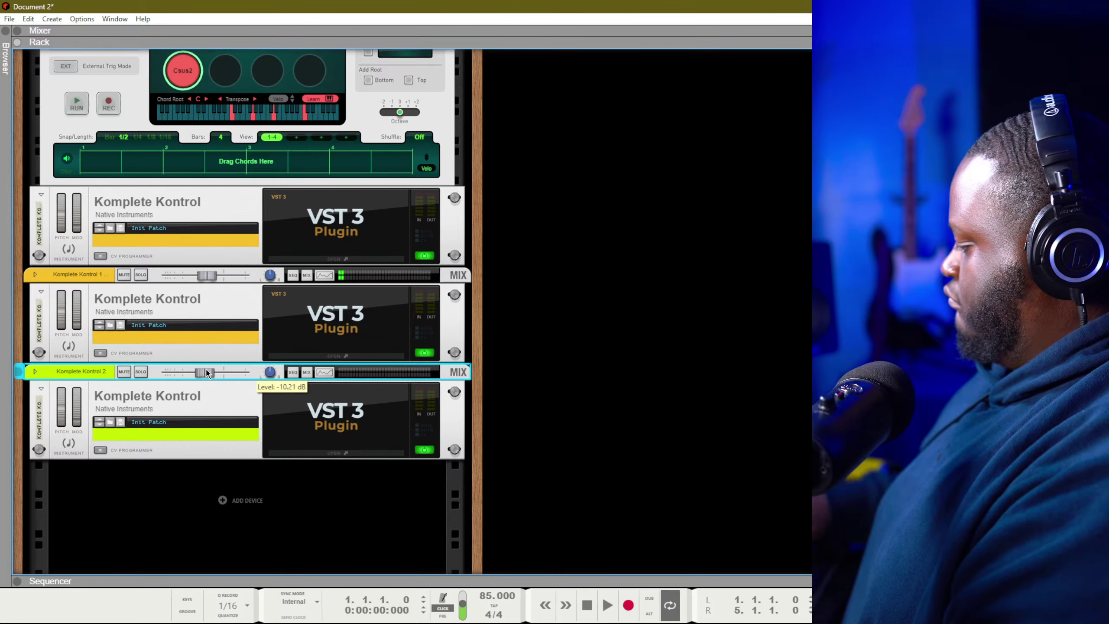
key(space)
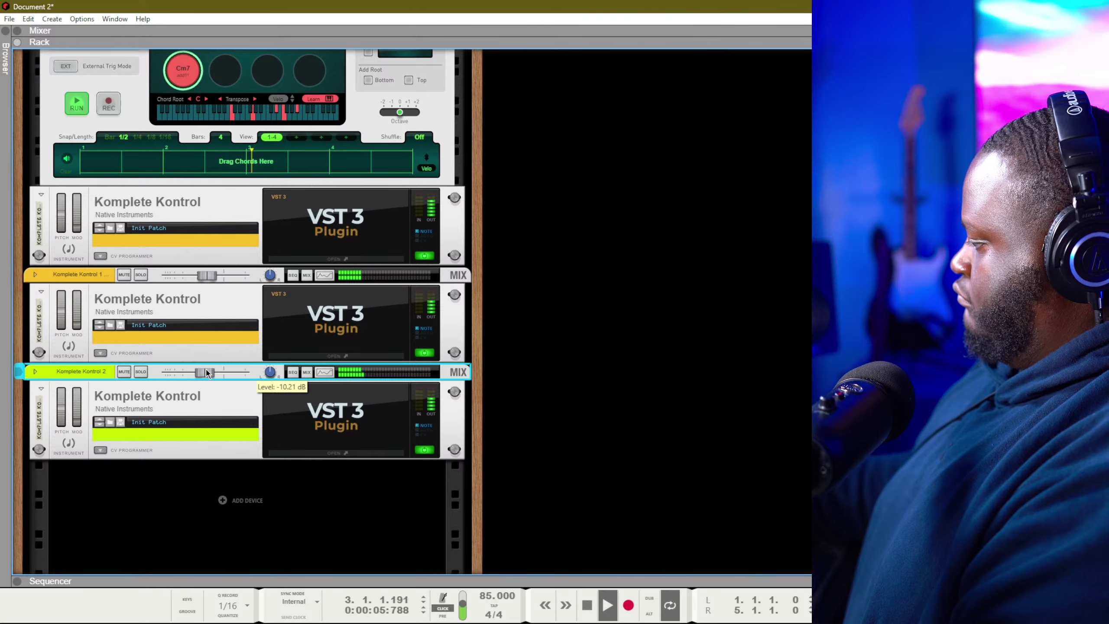
key(space)
Reopen the Komplete Kontrol 2 plugin and audition the following lead presets from Anthem2 on, ending with Arena Alert loaded
double_click(316, 411)
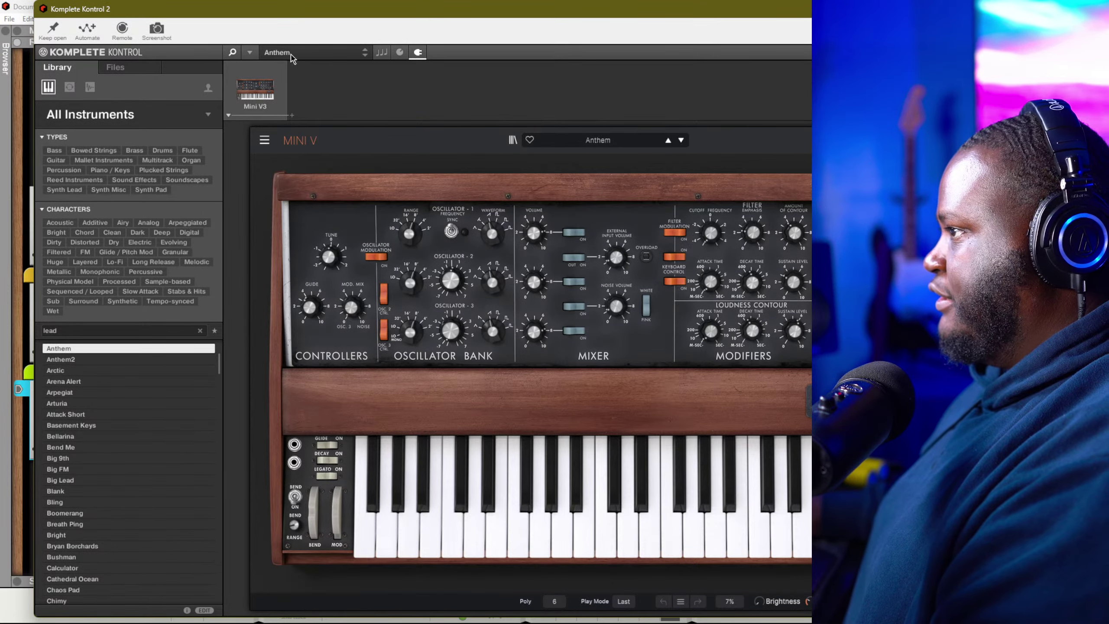
click(365, 55)
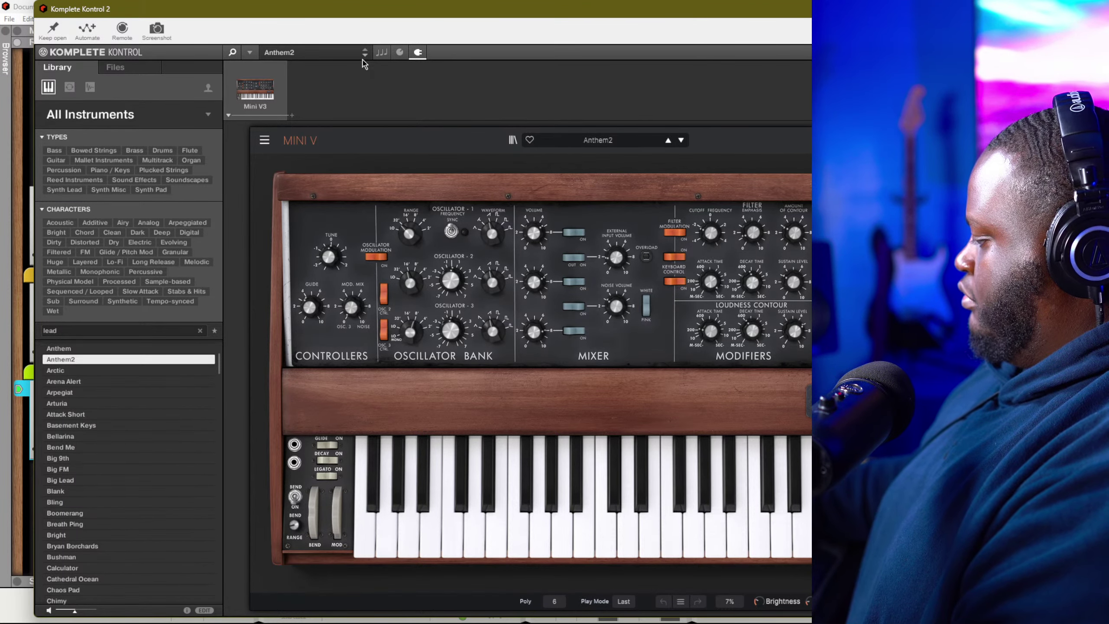
click(364, 55)
click(364, 56)
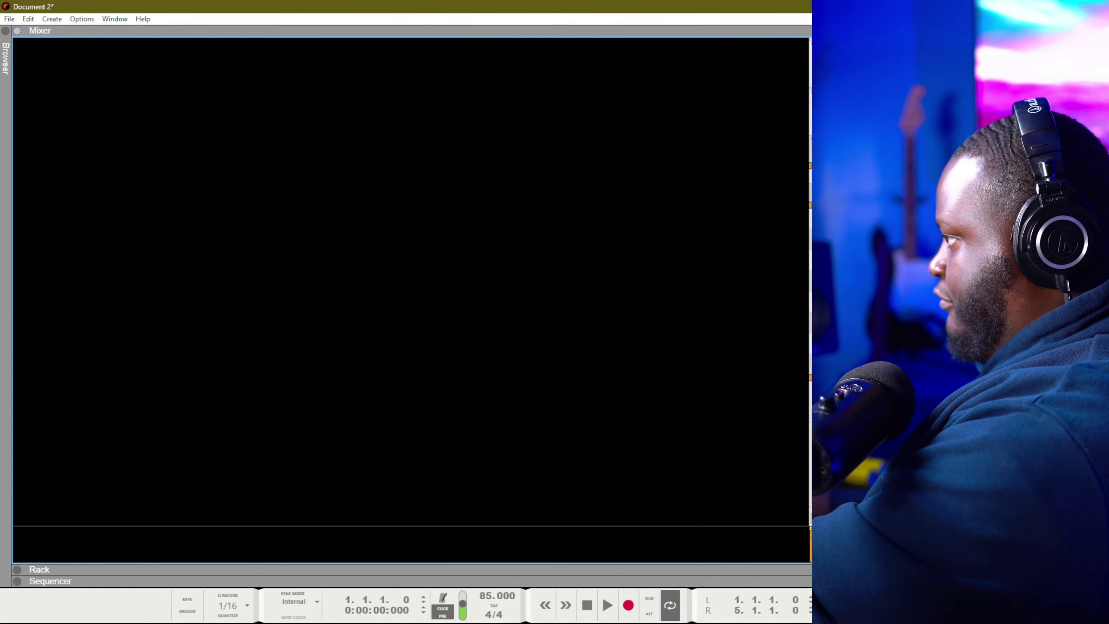
Set the delay time of The Echo's Warm Echo send effect in the rack to 1/4
key(F6)
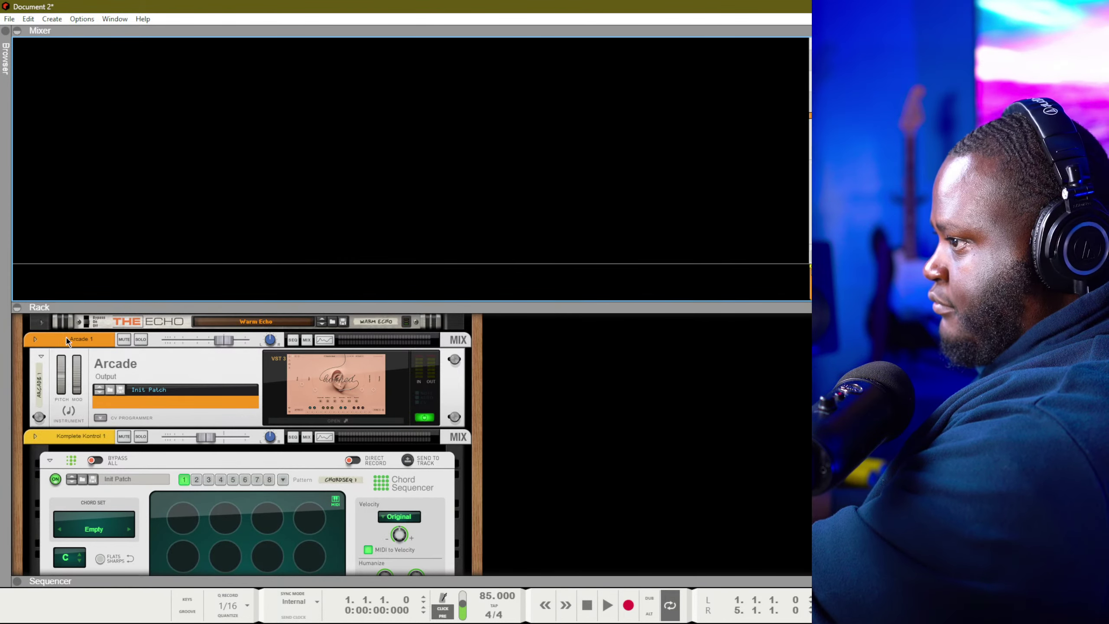
click(41, 322)
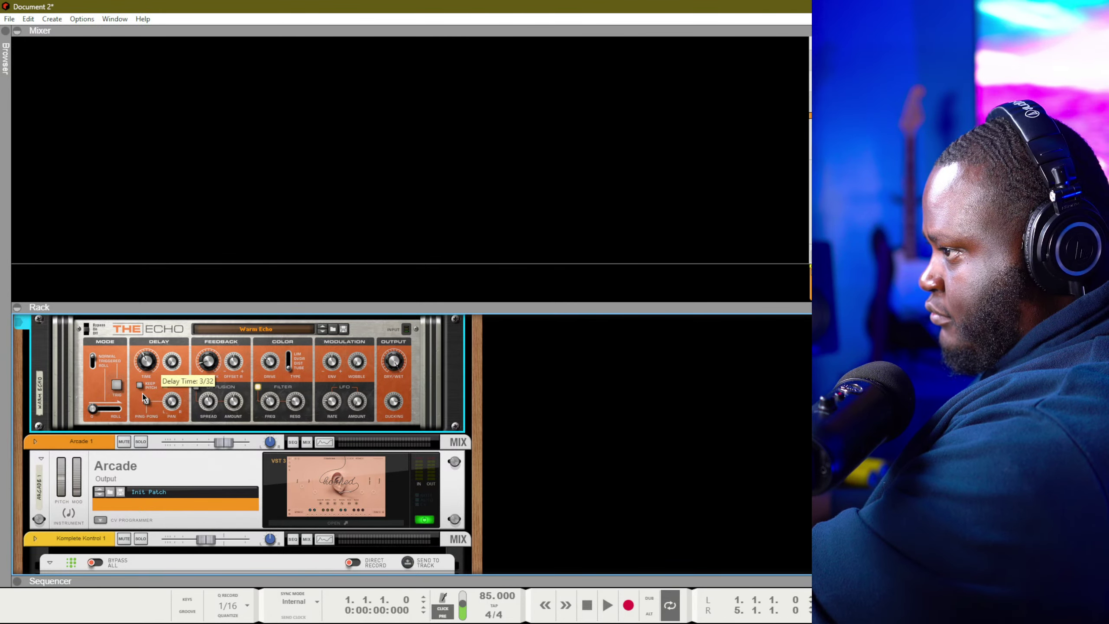
drag(145, 398, 148, 374)
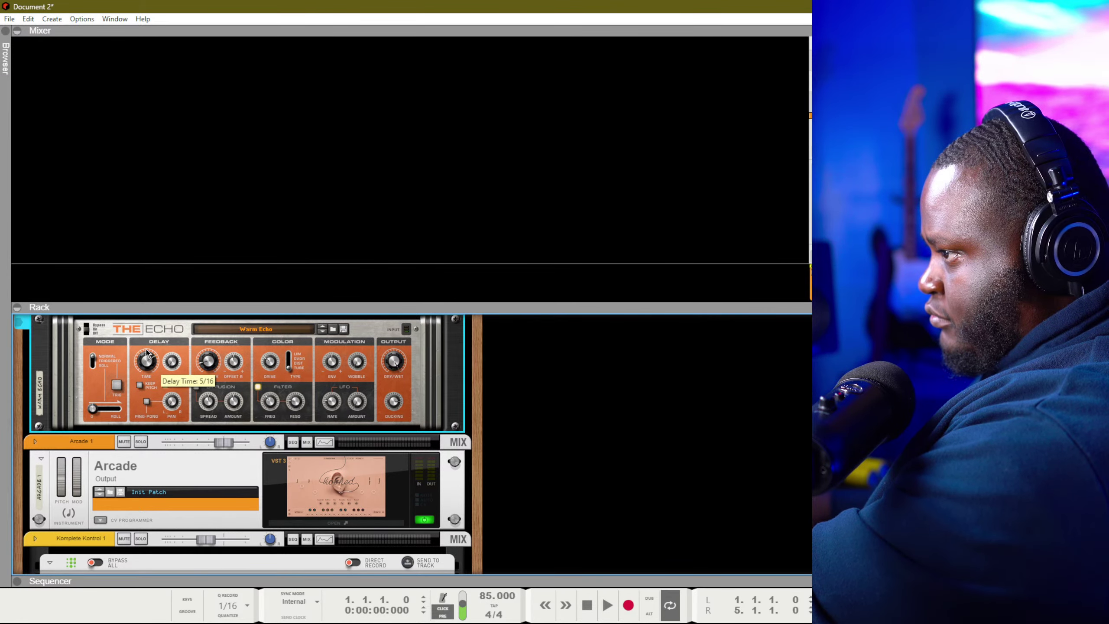
drag(147, 359, 147, 361)
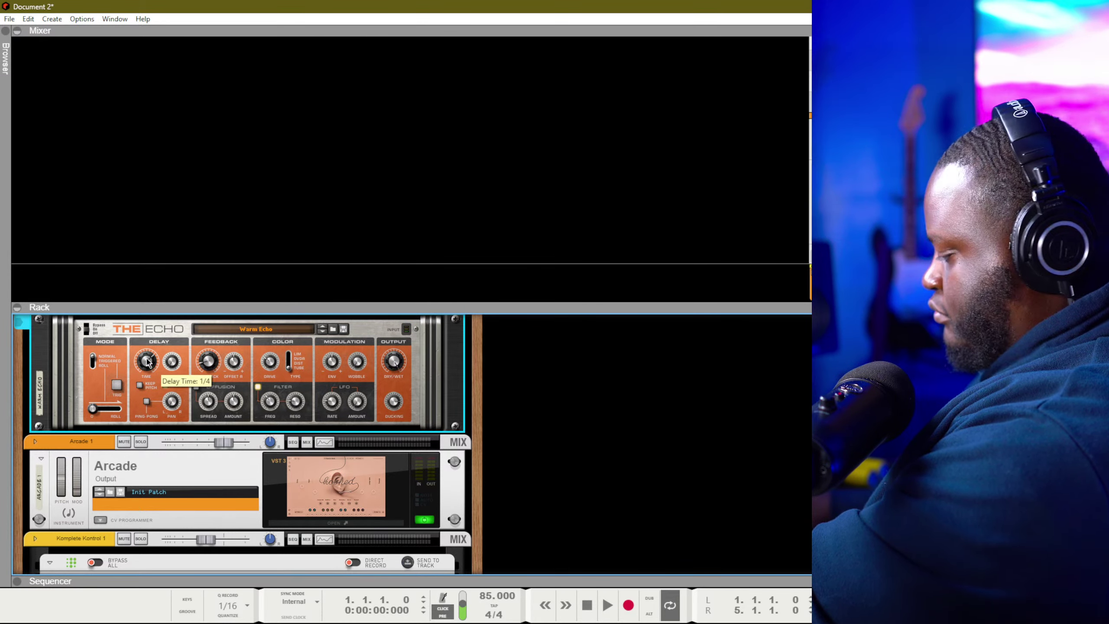
key(KP_8)
key(KP_8)
key(KP_8)
key(KP_8)
key(KP_Decimal)
key(KP_Multiply)
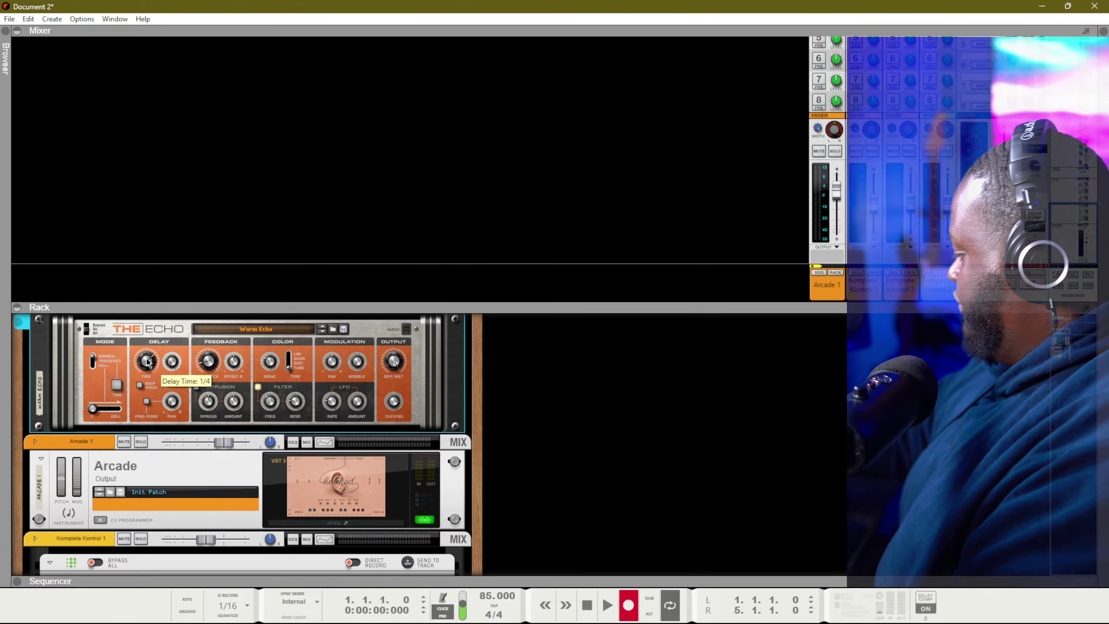
key(space)
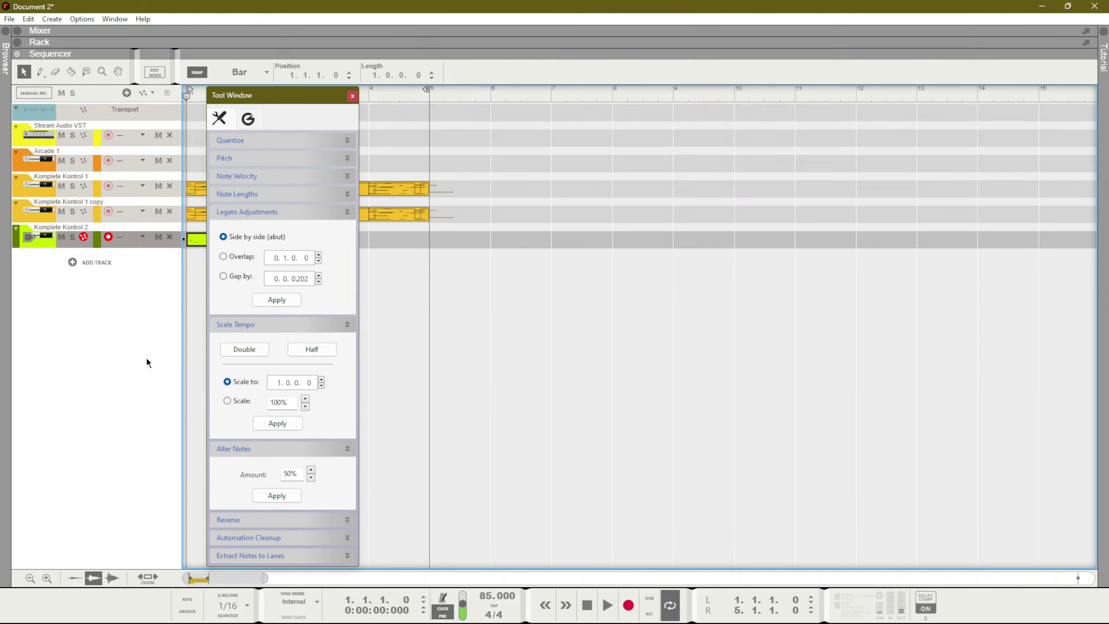
Close the Tool Window and record a four-bar lead melody on the Komplete Kontrol 2 track in the note editor
click(351, 96)
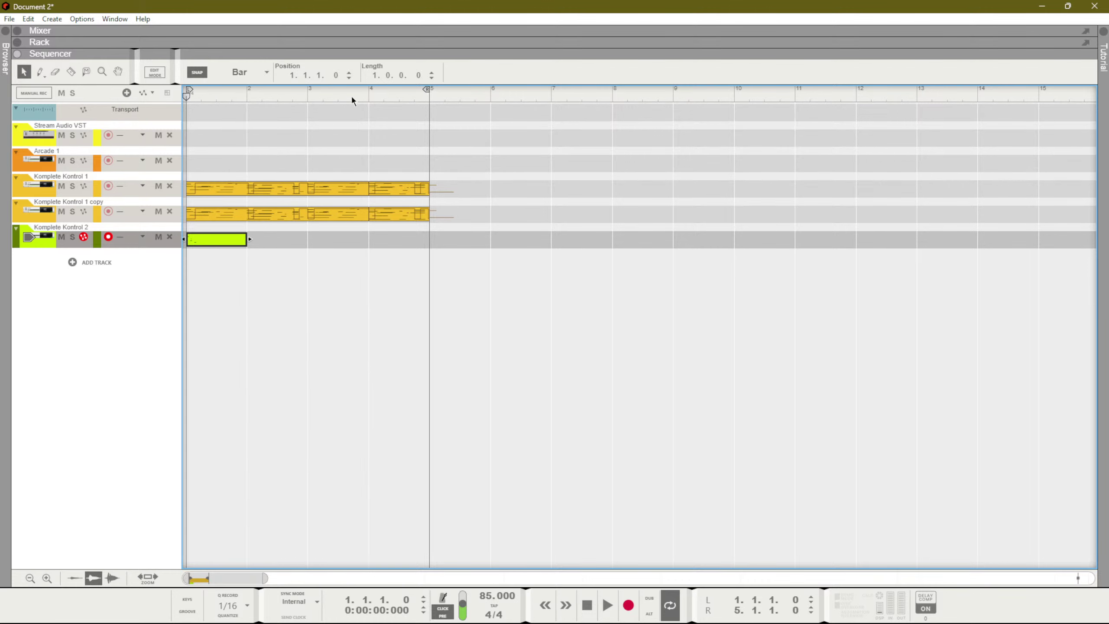
key(ctrl+e)
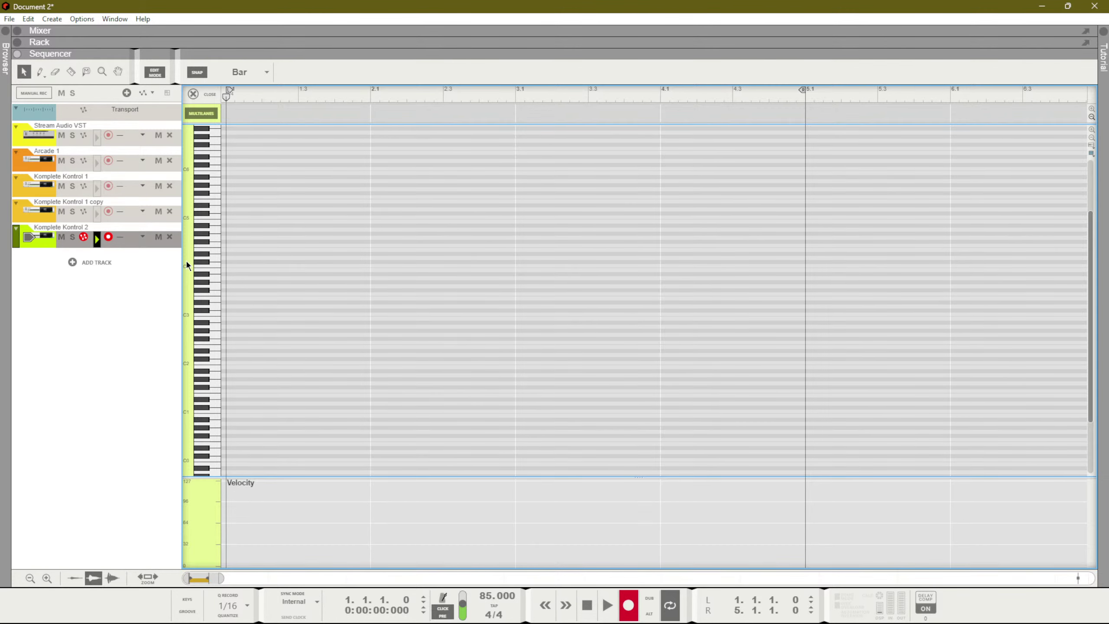
key(space)
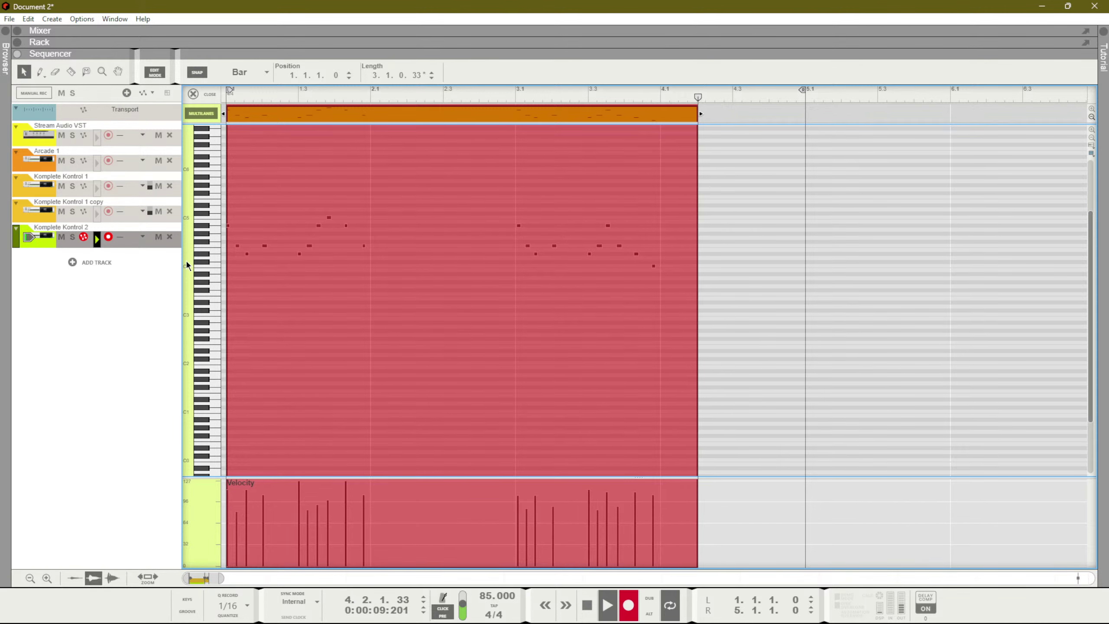
key(ctrl+Return)
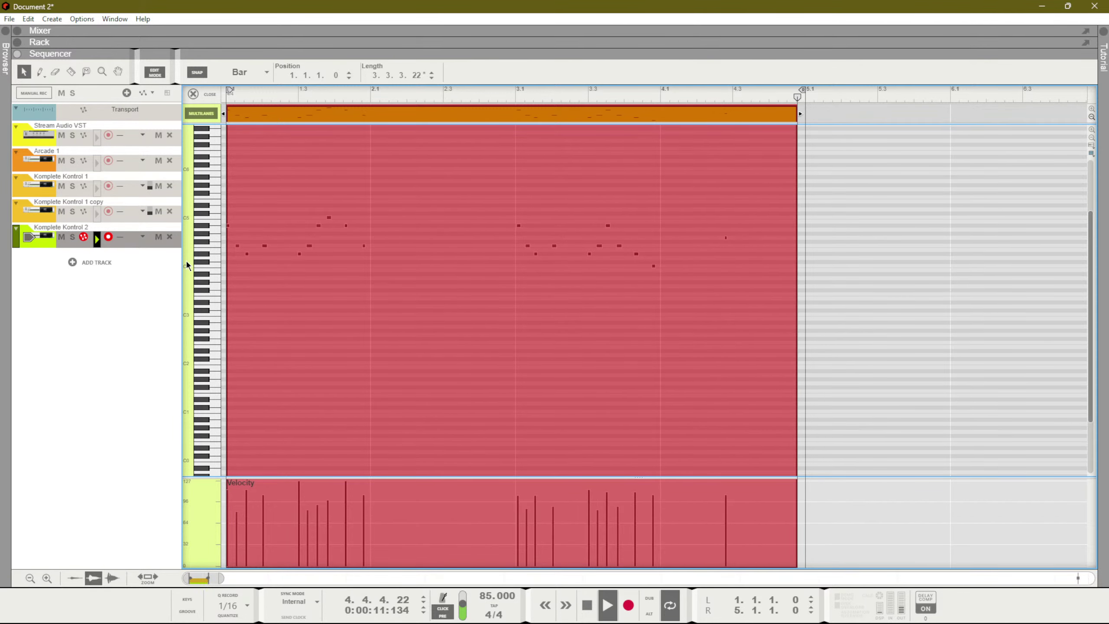
Lower the Komplete Kontrol 2 mixer fader to -14.18 dB and return to the sequencer
key(F5)
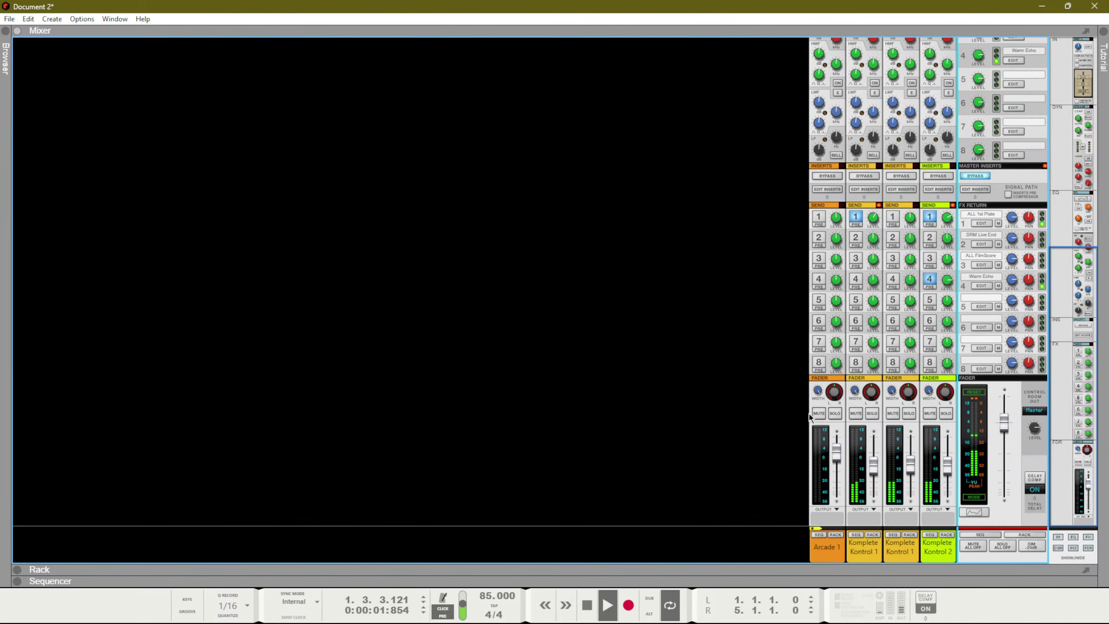
drag(944, 467, 946, 471)
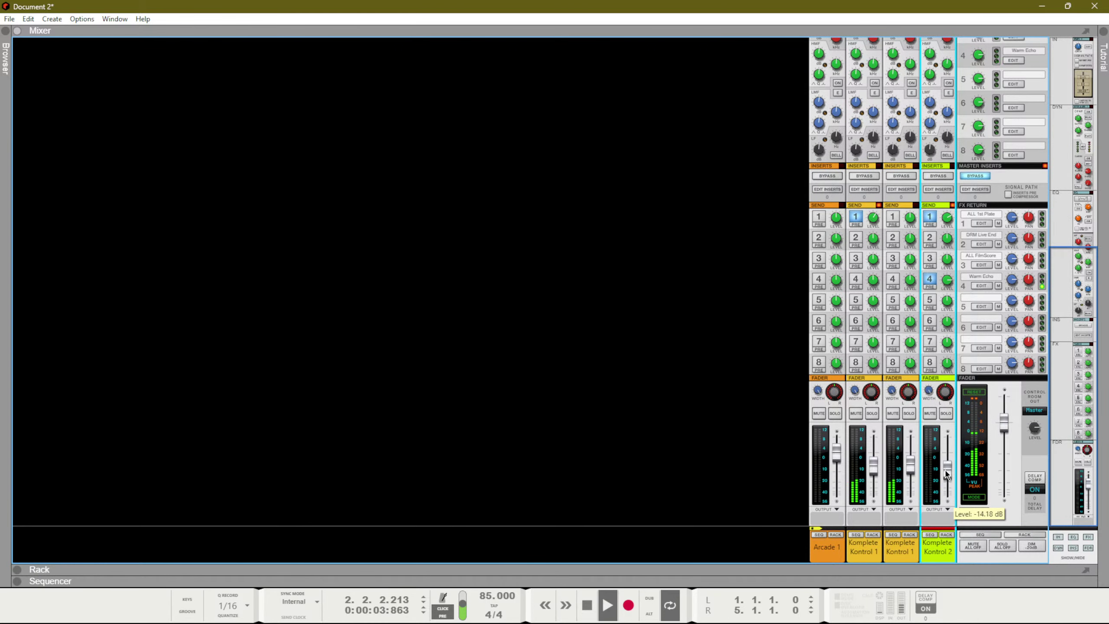
key(F7)
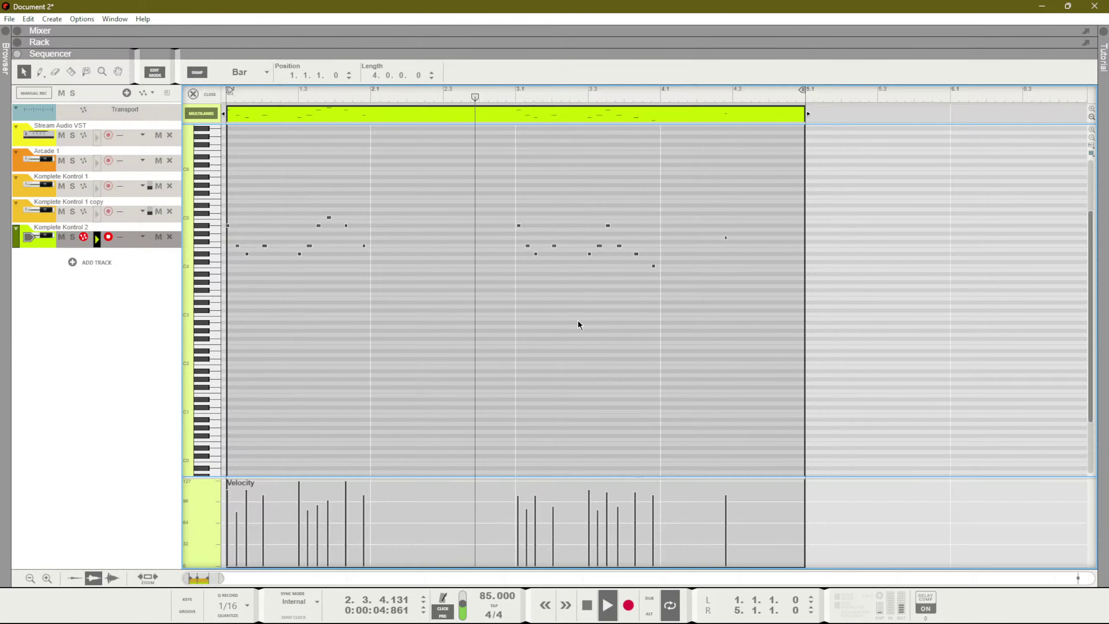
Select all notes in the lead clip, match their velocities at 114 and leave the note editor
click(520, 120)
double_click(519, 118)
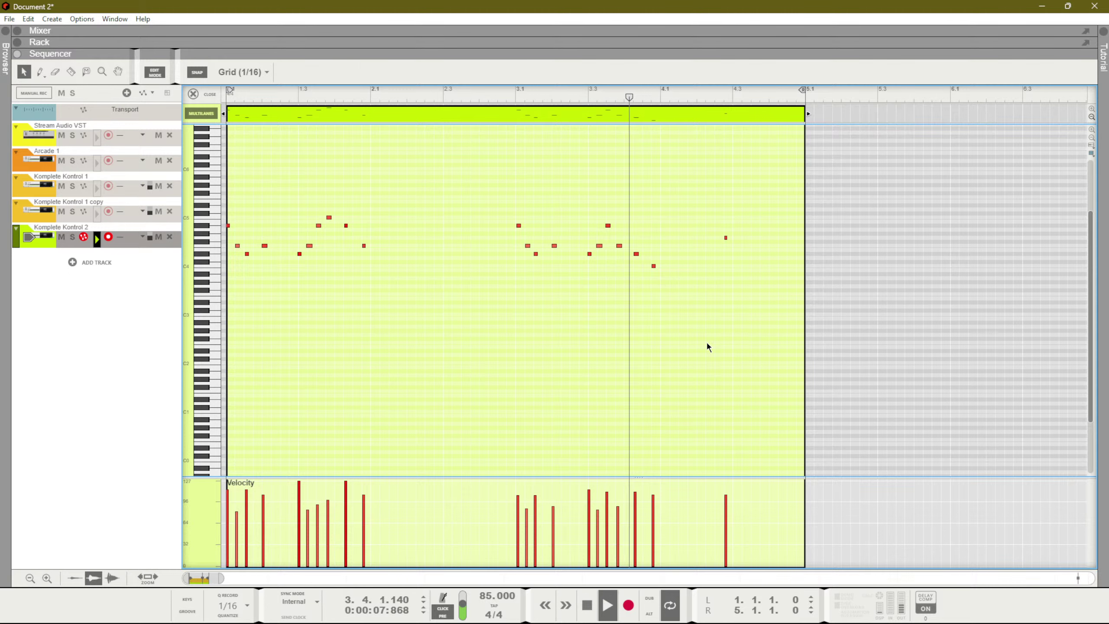
click(516, 75)
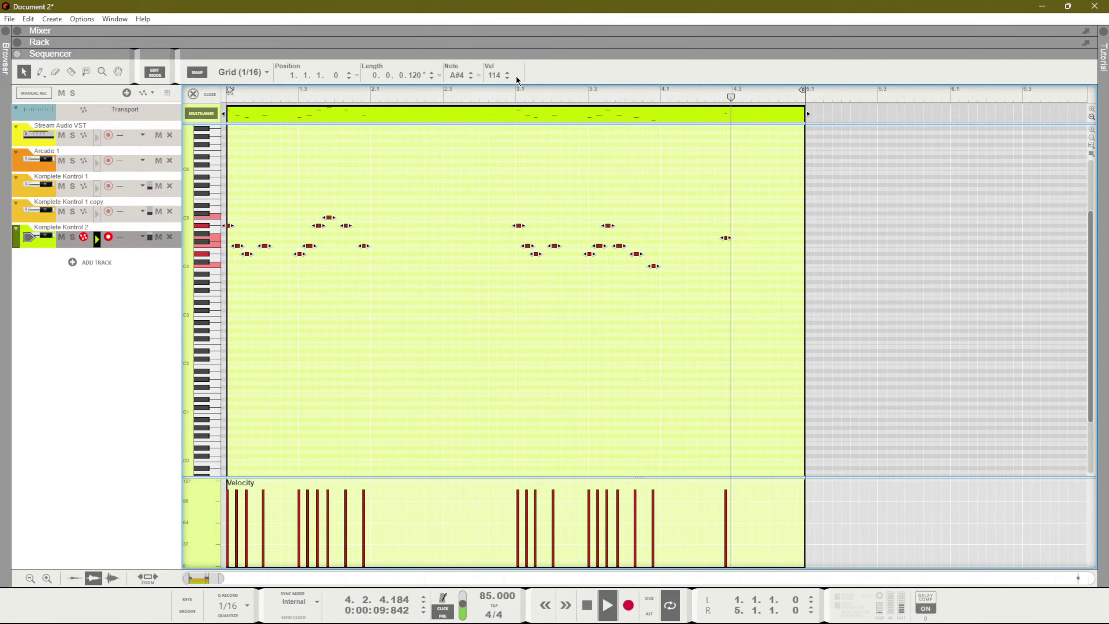
click(533, 287)
key(ctrl+e)
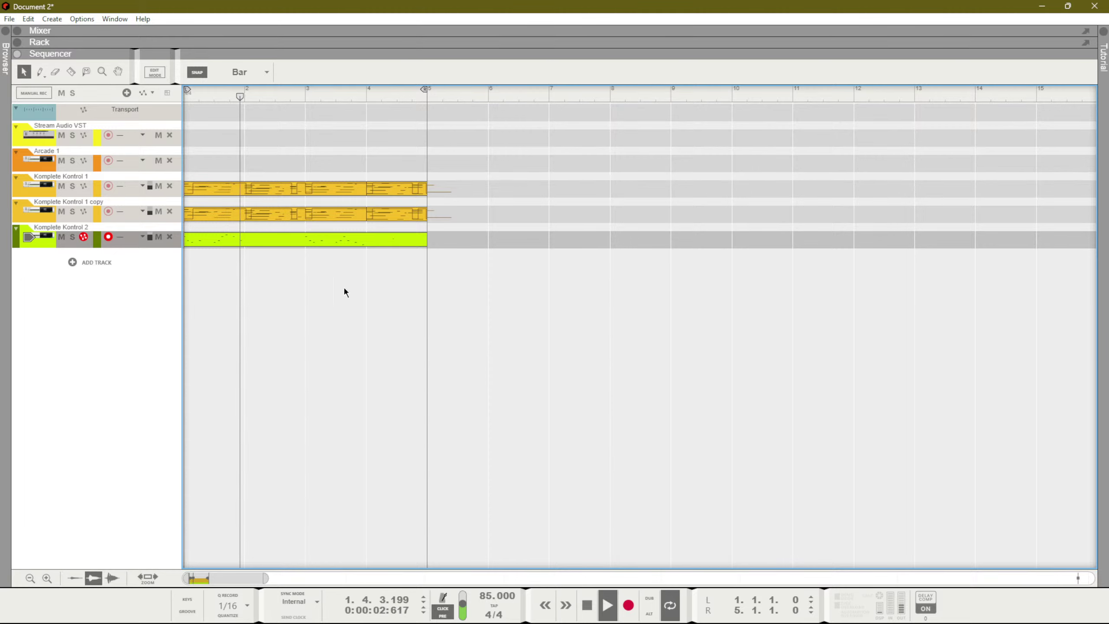
Reopen the Komplete Kontrol 2 plugin from the rack, switch its preset to Arpegiat and put the window away
key(F6)
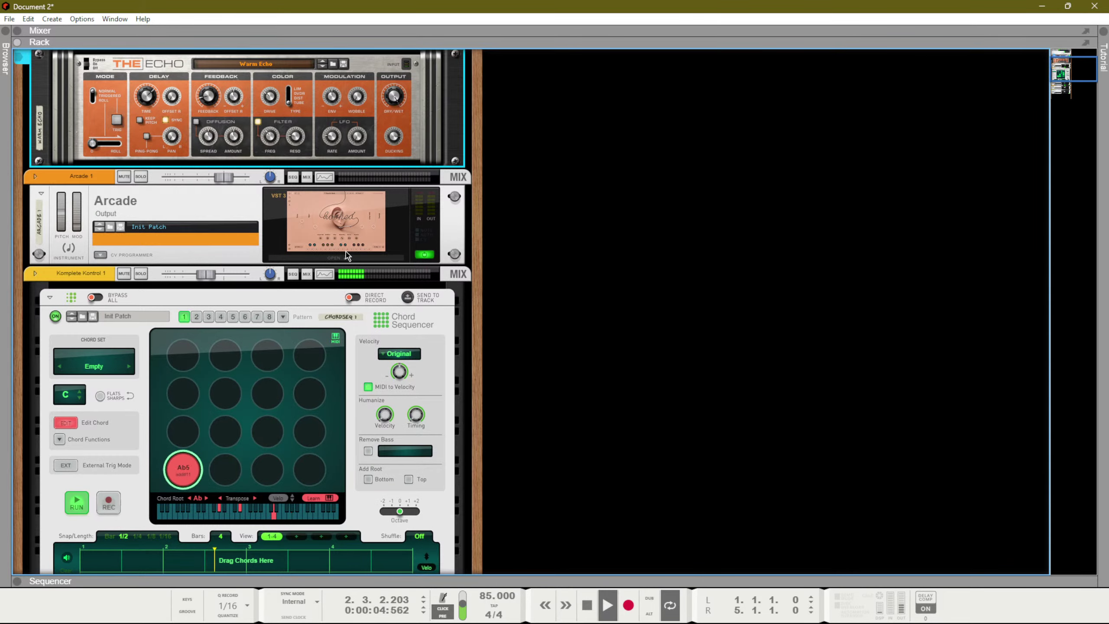
scroll(341, 272, down, 5)
double_click(349, 434)
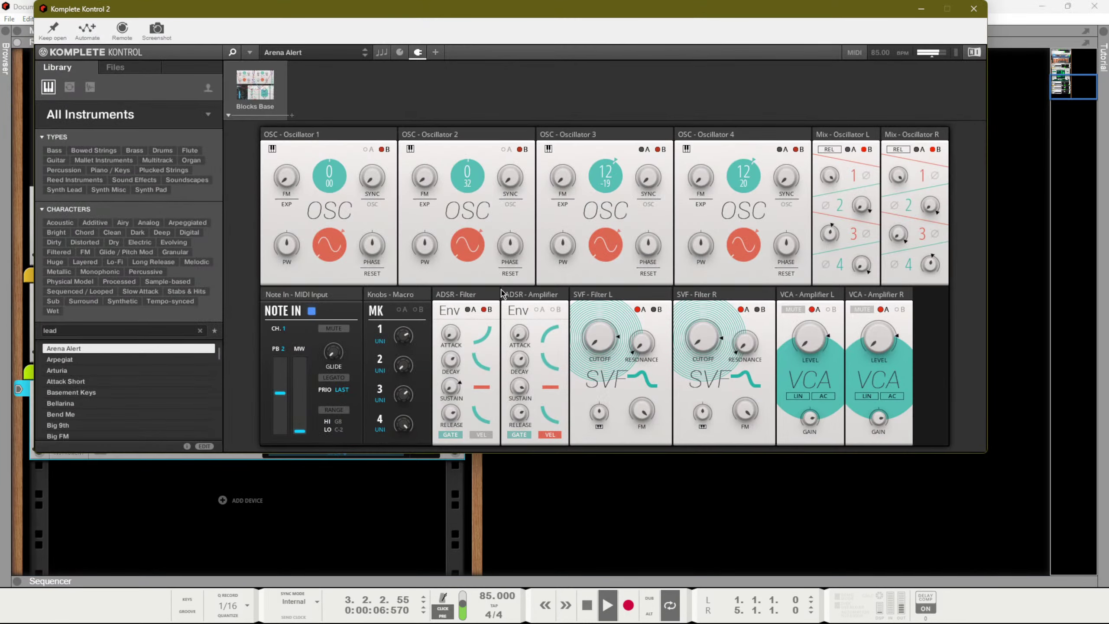
key(space)
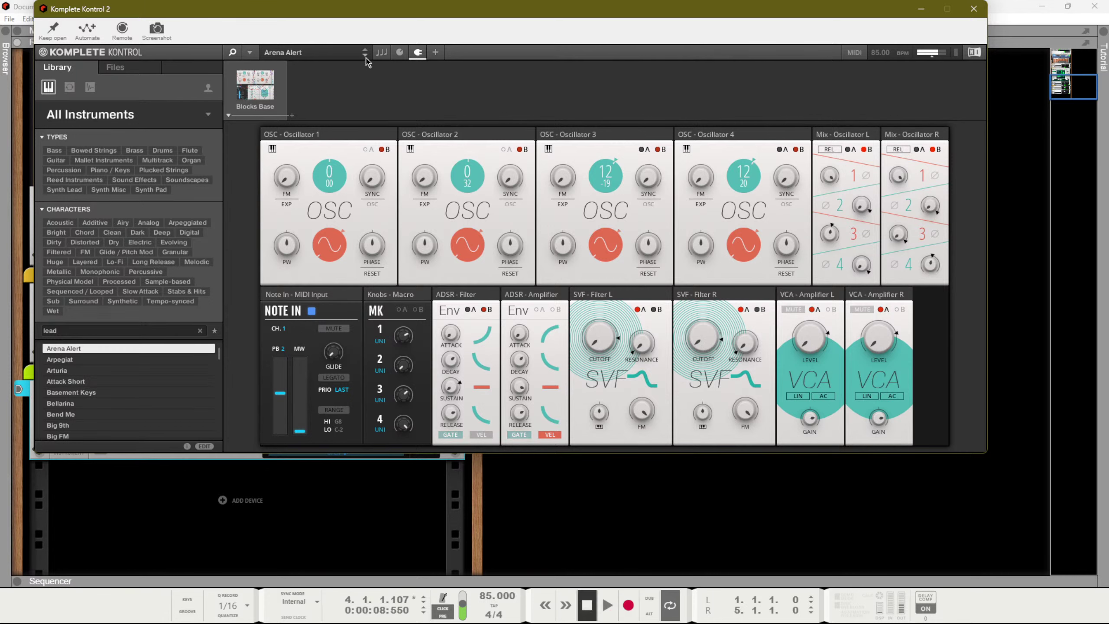
click(366, 57)
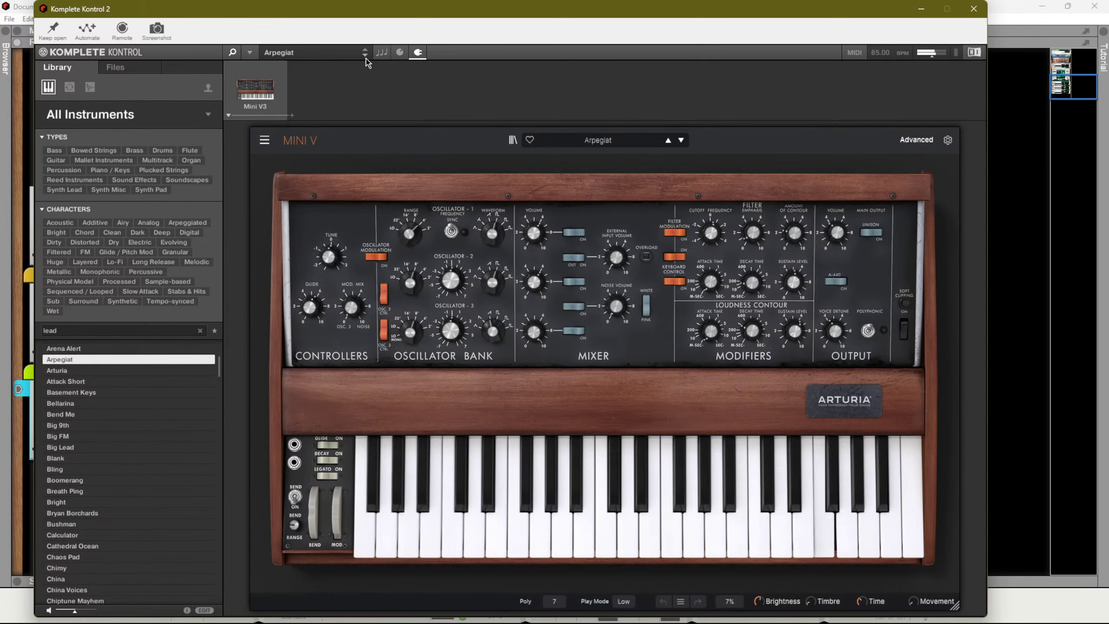
click(922, 9)
click(922, 9)
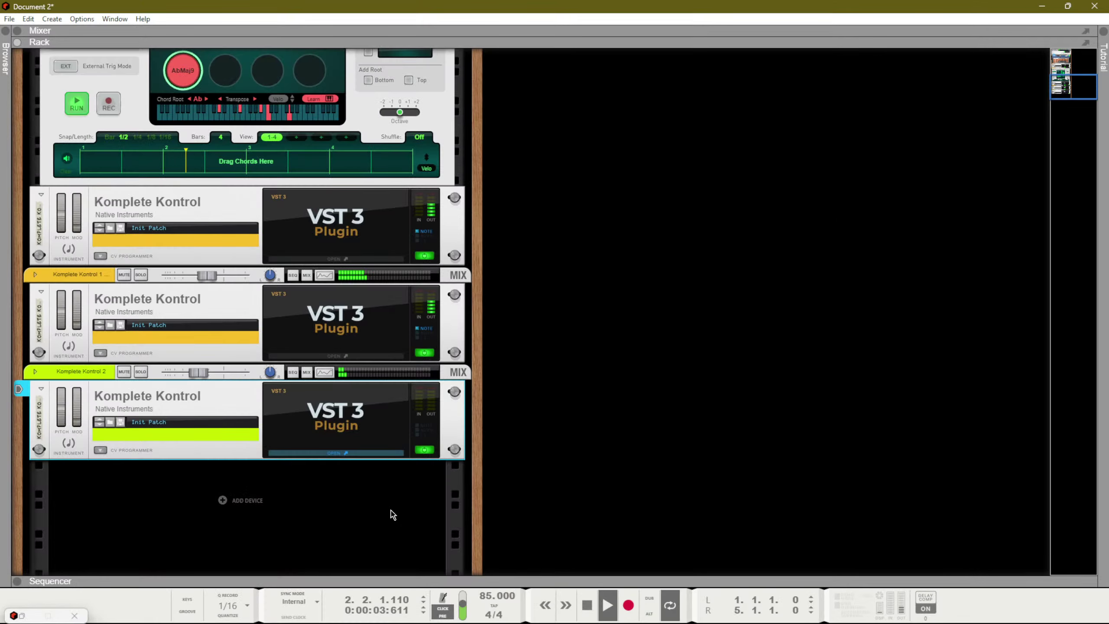
Add an Umpf Club Drums instrument below Komplete Kontrol 2 and lower its Raw Power Kit channel fader to -4.15 dB
right_click(215, 499)
mouse_move(294, 452)
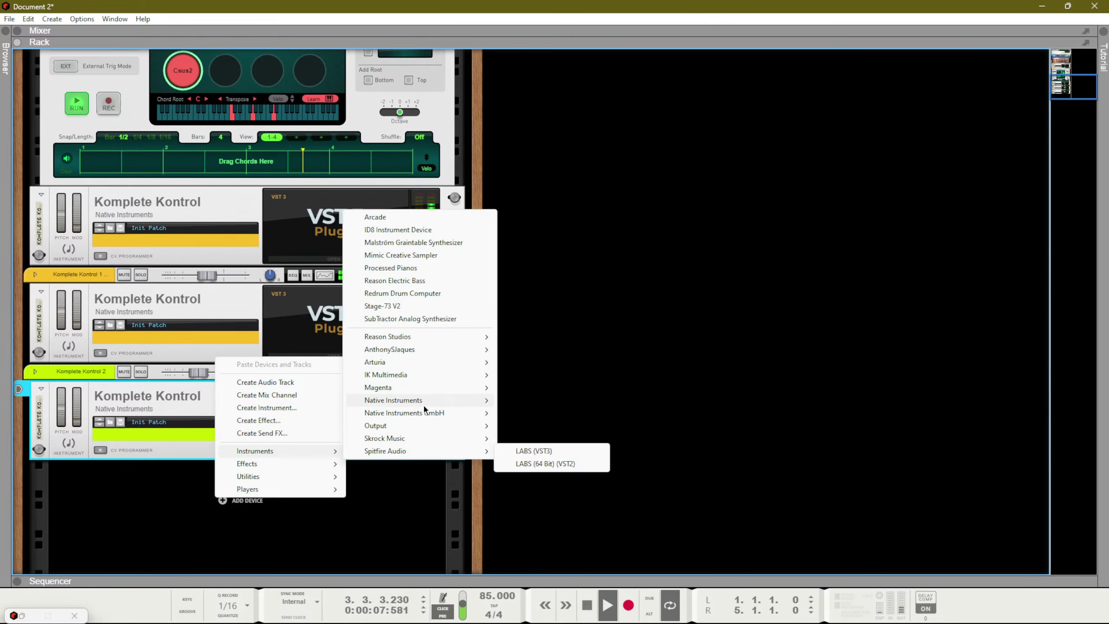
mouse_move(427, 338)
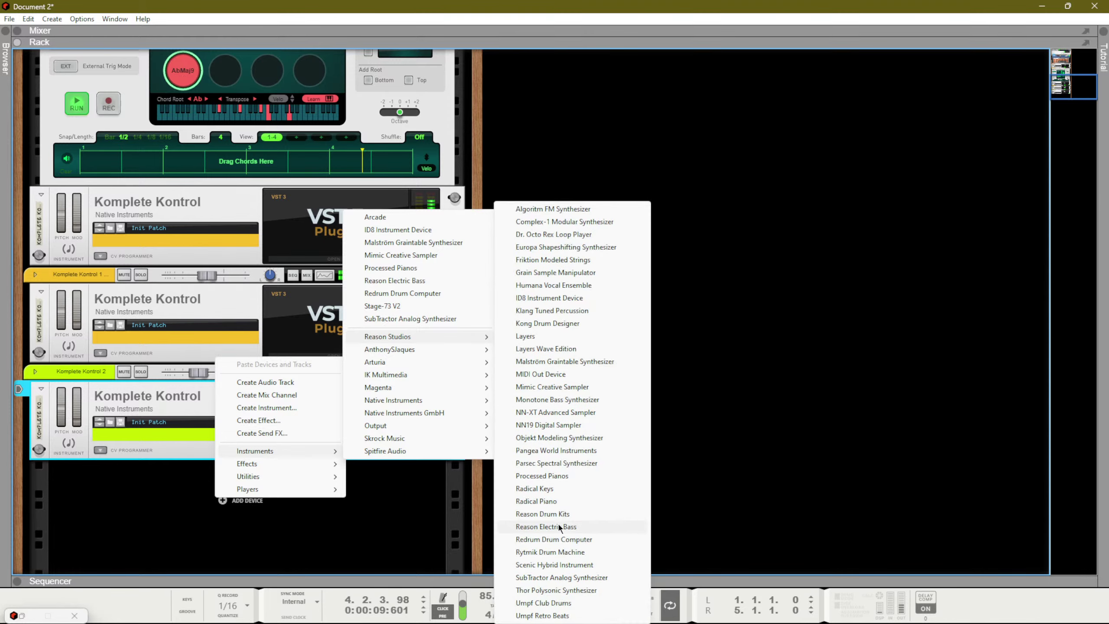
click(553, 603)
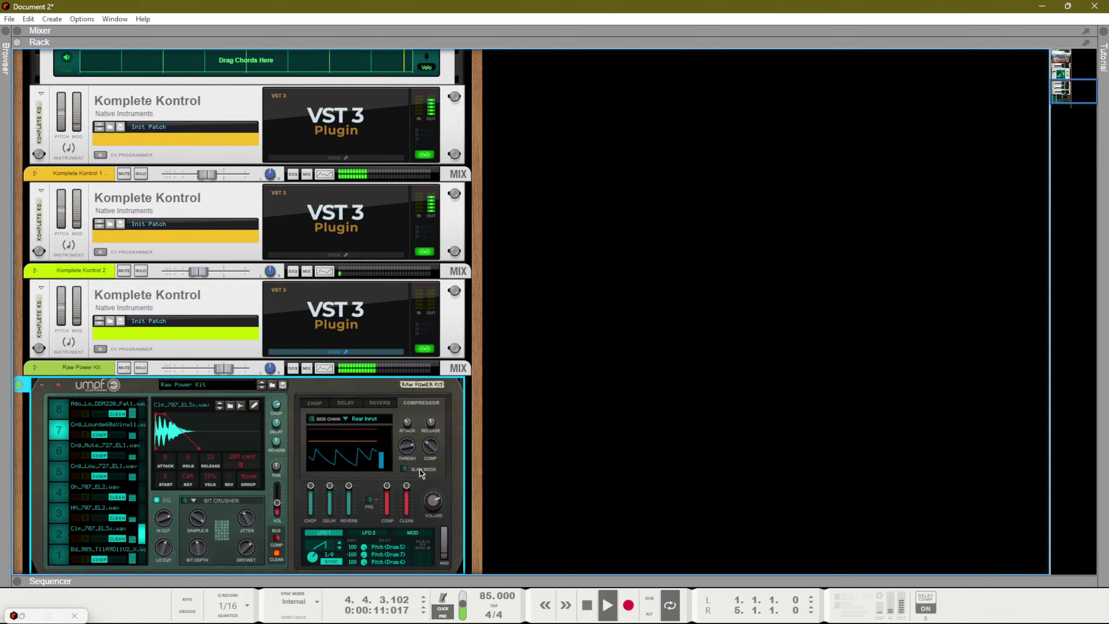
drag(223, 369, 214, 370)
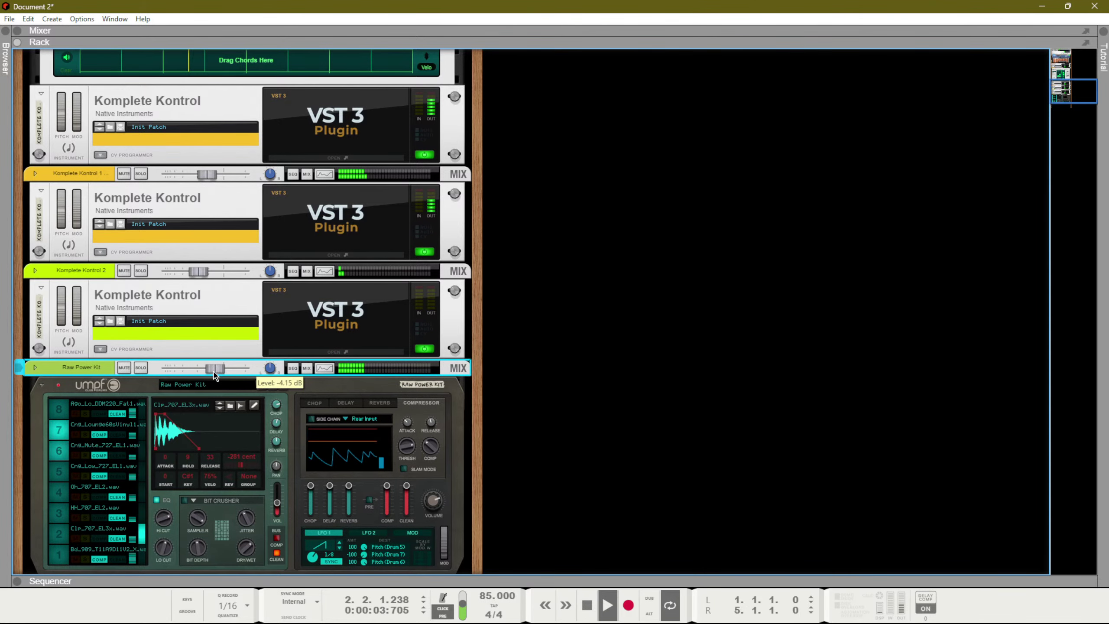
Record a four-bar drum part on the Raw Power Kit track from bar 1 and stop the transport
key(KP_0)
key(KP_0)
key(KP_Multiply)
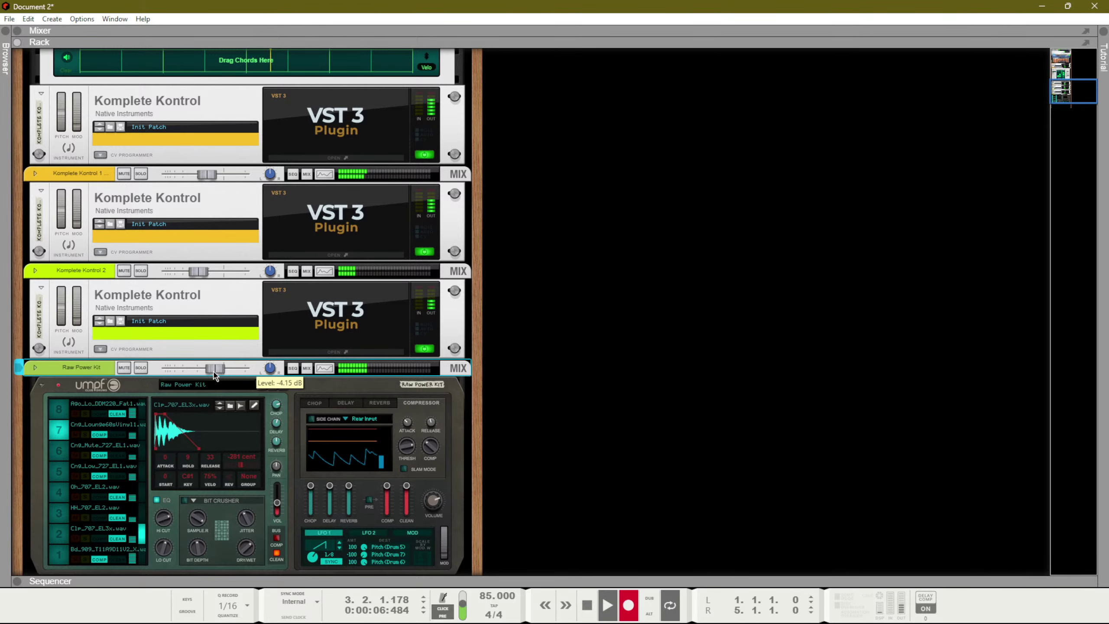
key(F7)
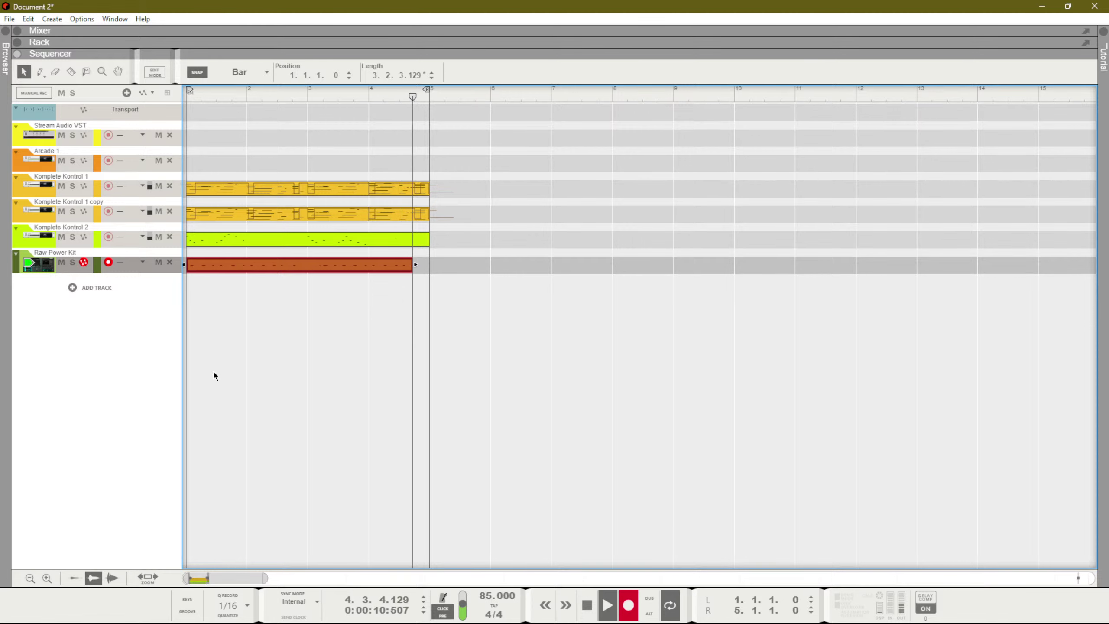
key(space)
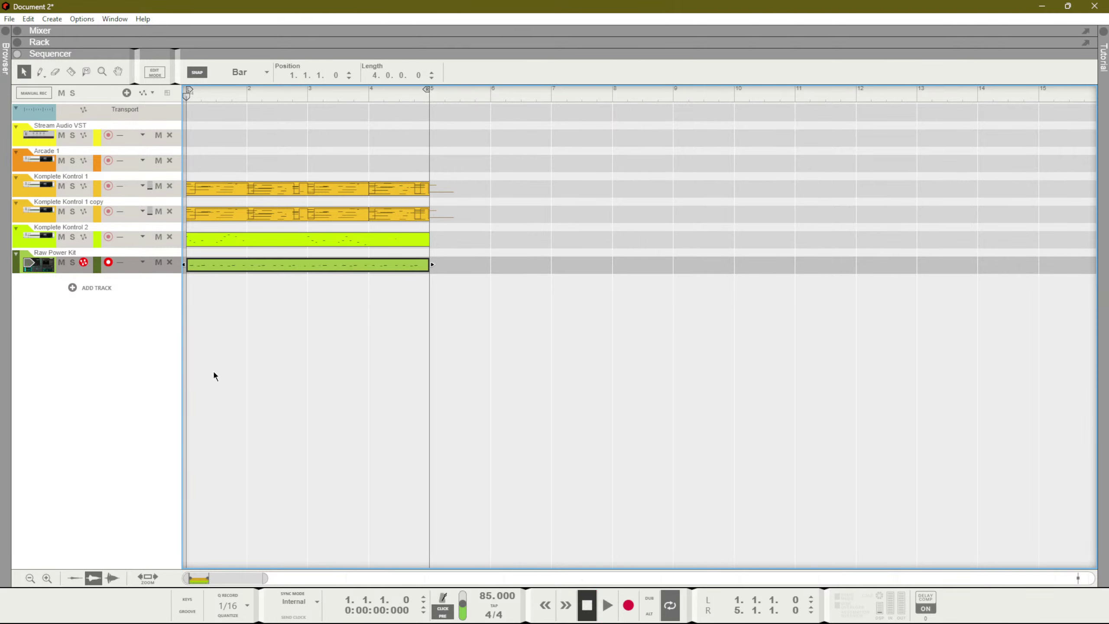
Start playback, trim the Raw Power Kit clip to one bar and duplicate it to fill bars 1 to 4
key(space)
drag(433, 265, 245, 279)
key(ctrl+d)
drag(382, 260, 236, 276)
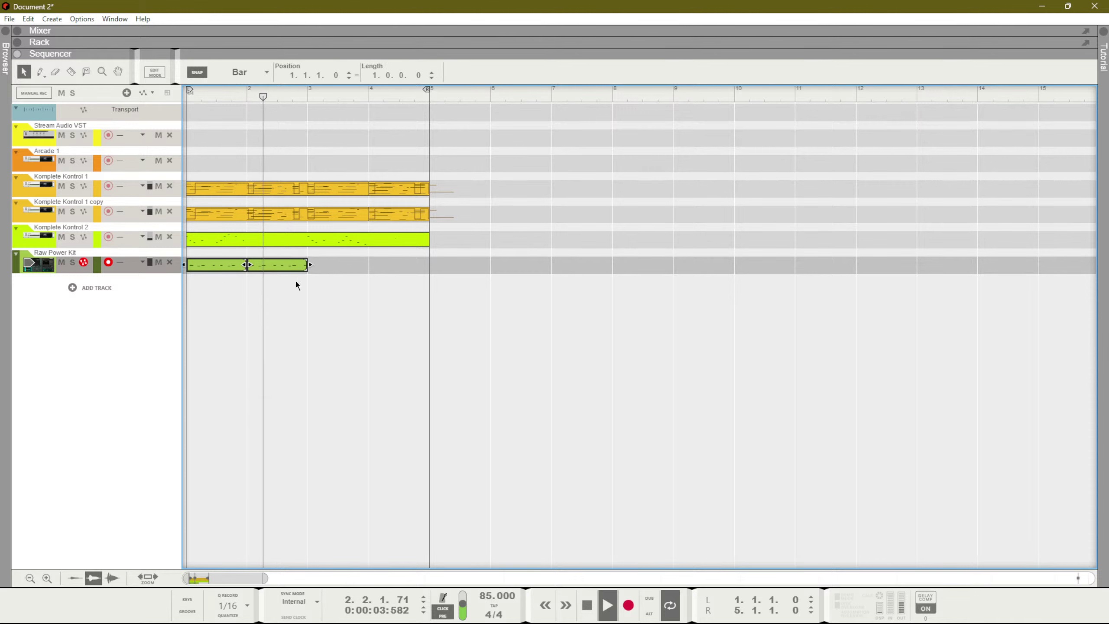
key(ctrl+d)
click(511, 289)
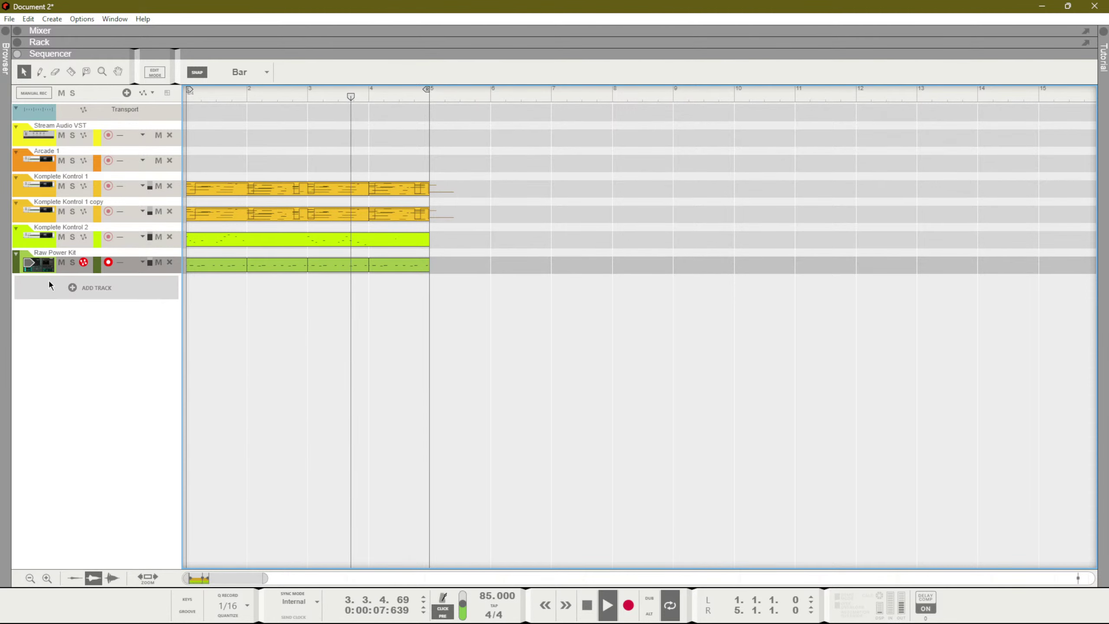
Add an Umpf Retro Beats instrument track below Raw Power Kit and show it in the rack
click(70, 288)
mouse_move(127, 309)
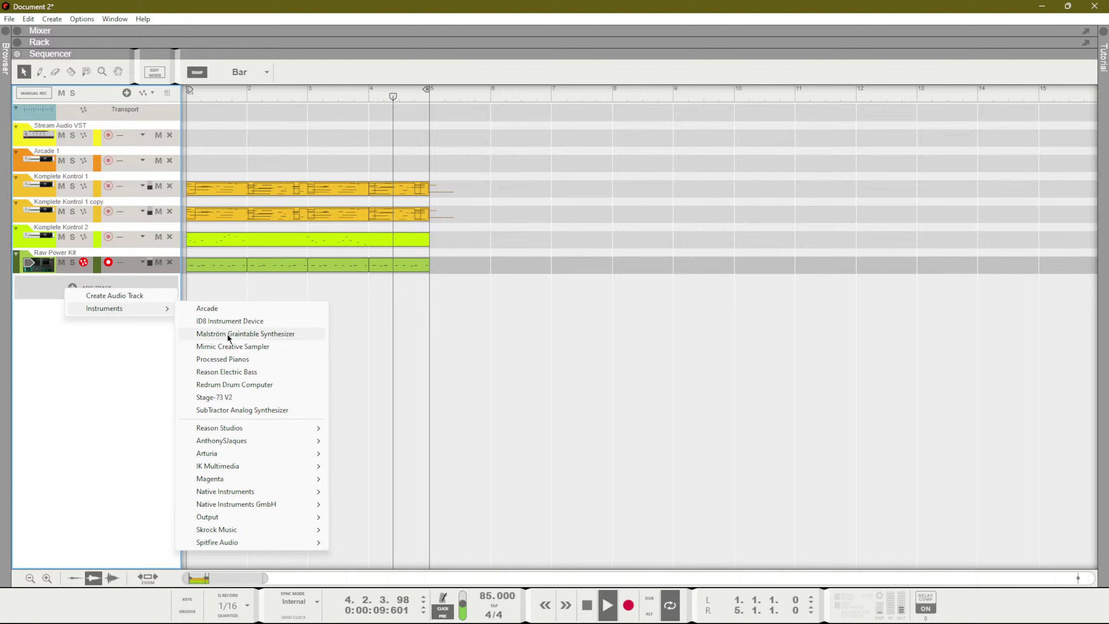
mouse_move(275, 428)
click(396, 428)
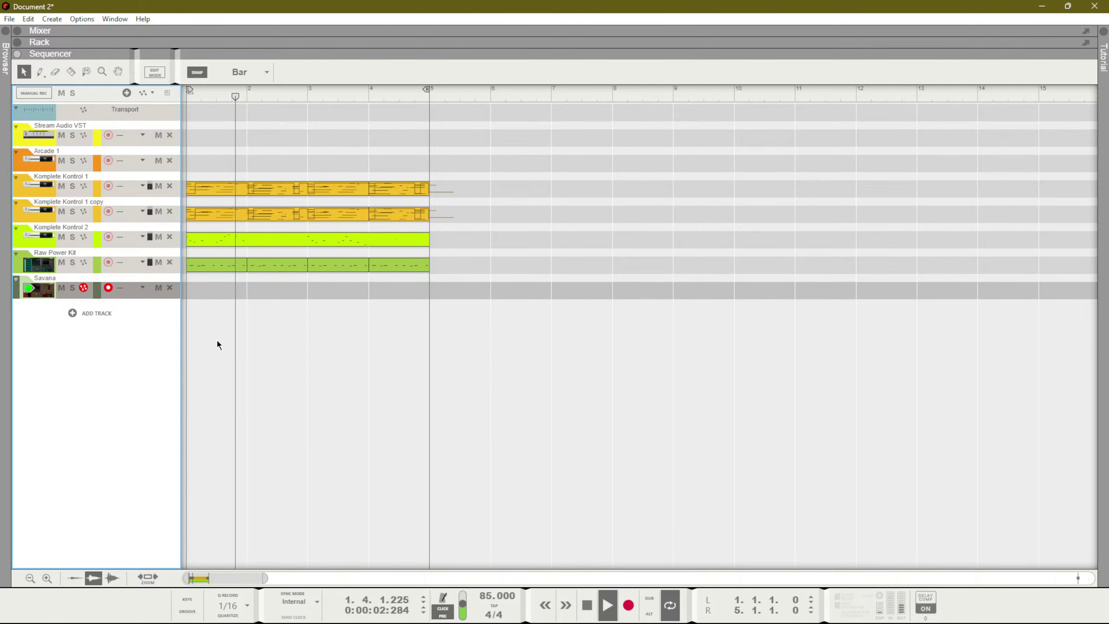
key(F6)
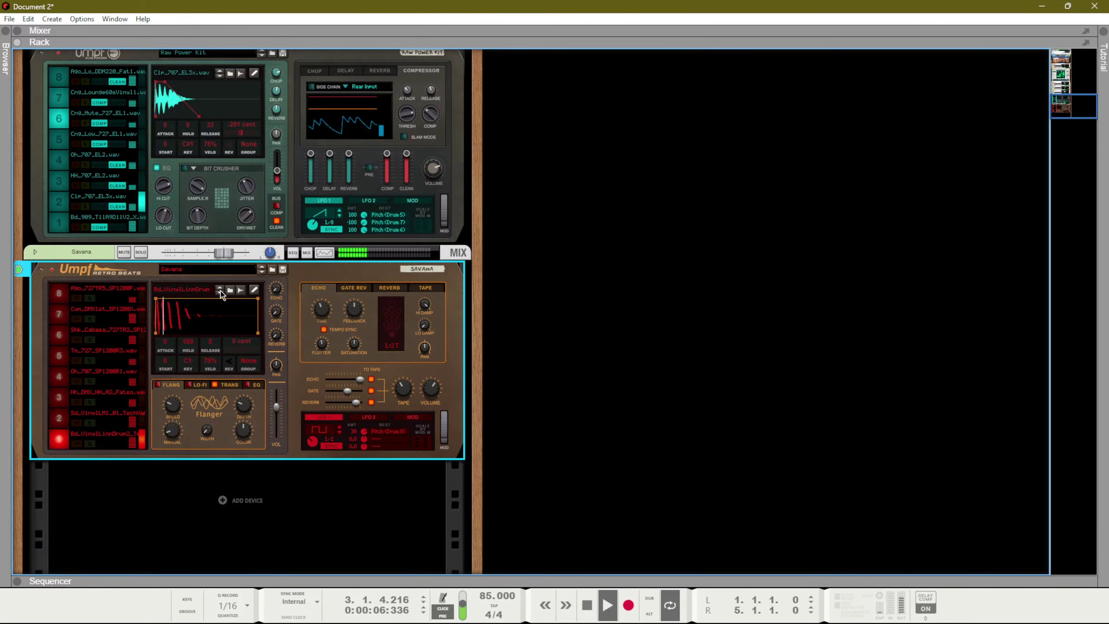
Audition Umpf Retro Beats patches, load Spinning and slightly lower its mix channel fader
click(263, 269)
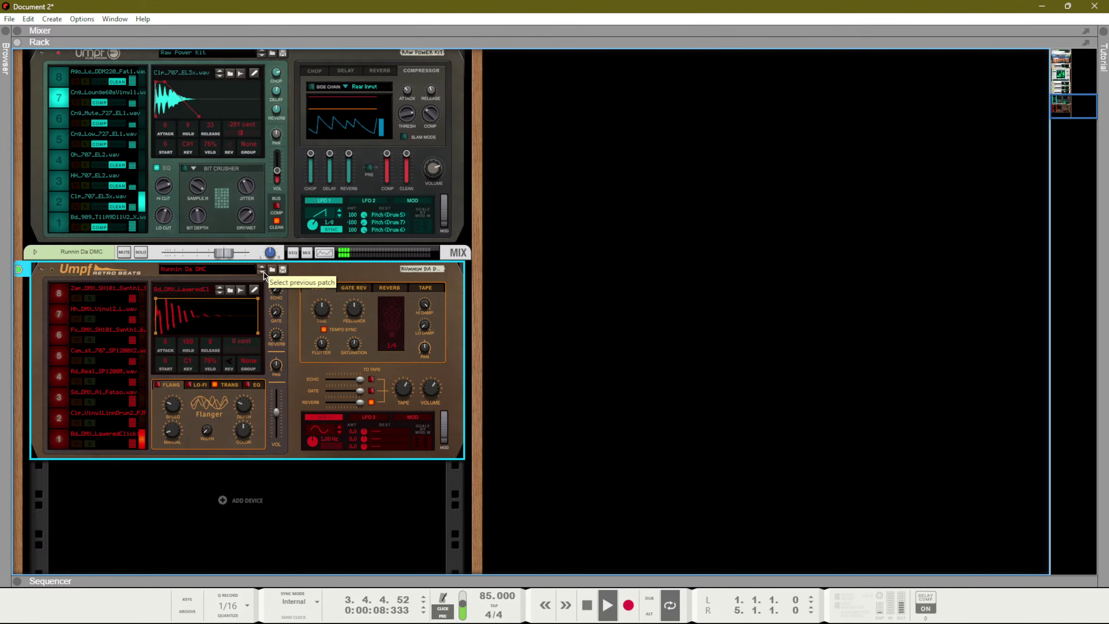
click(263, 272)
click(263, 273)
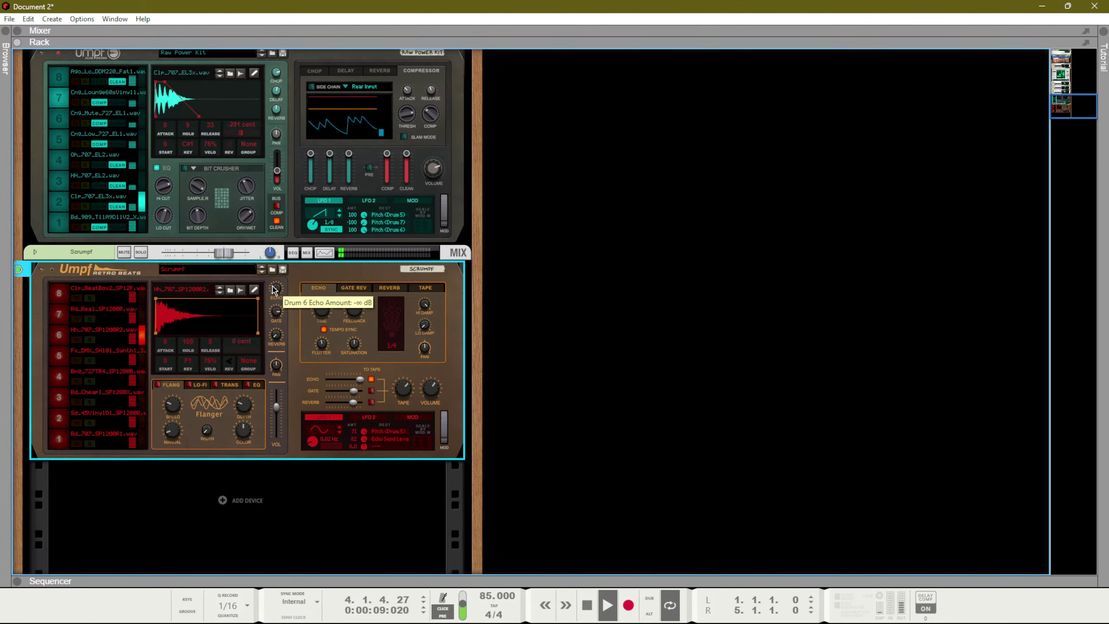
scroll(224, 191, up, 3)
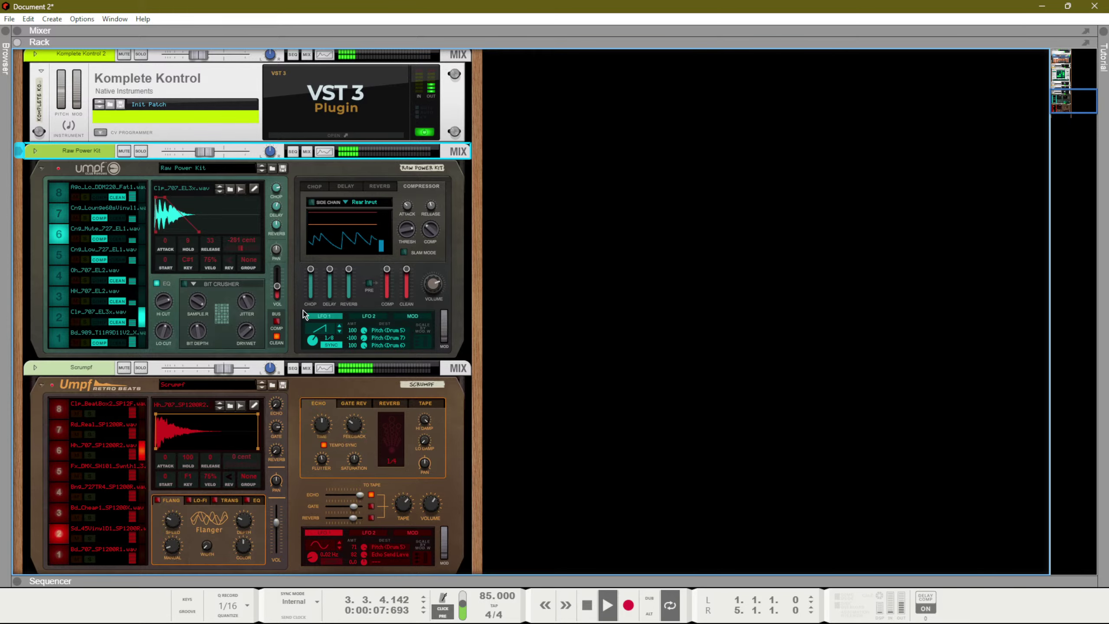
click(262, 391)
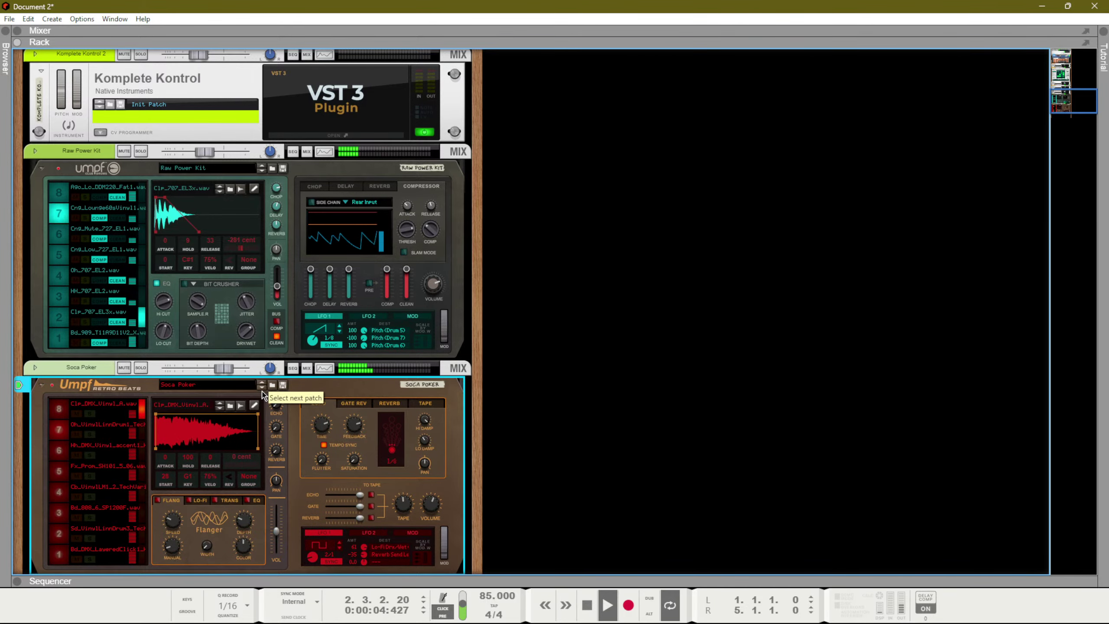
click(262, 392)
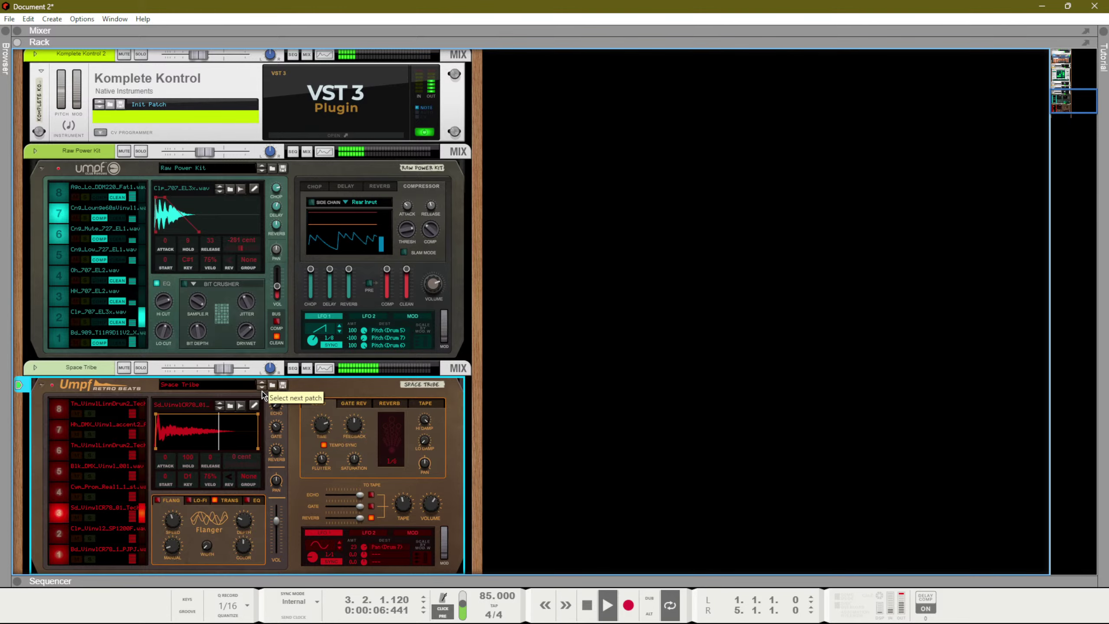
click(262, 393)
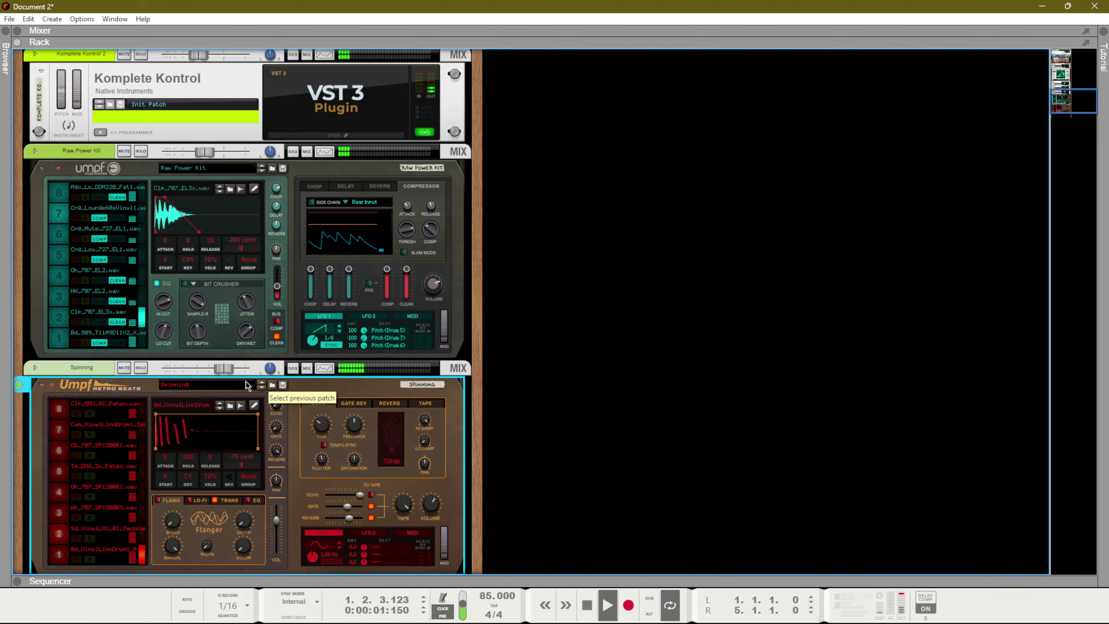
drag(224, 369, 213, 369)
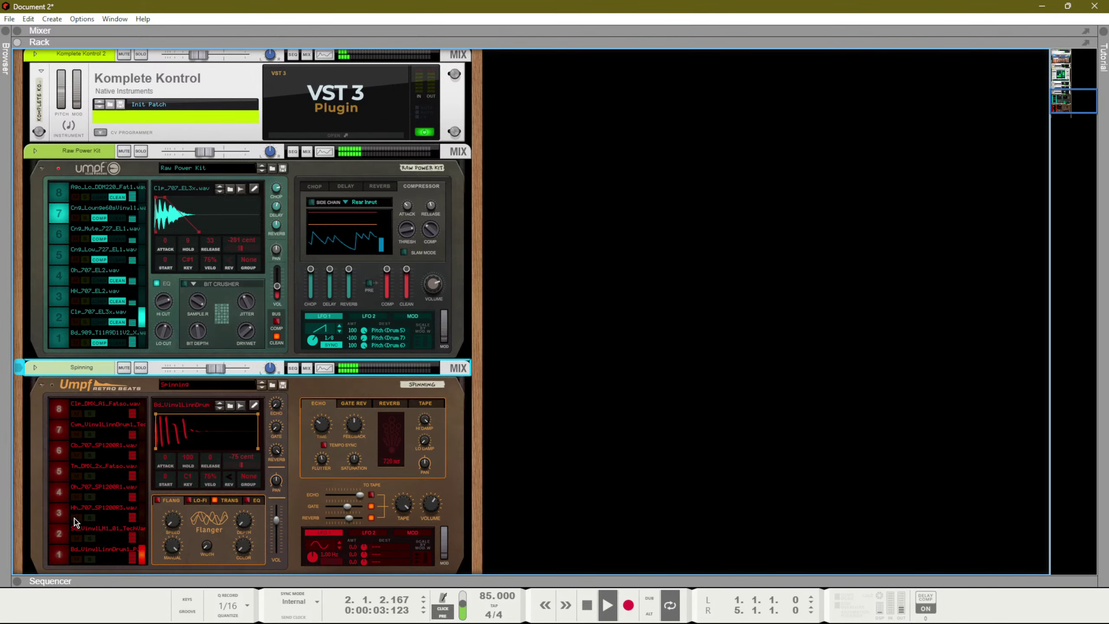
Select drum 2 in the Spinning kit and raise the kit's reverb decay
click(62, 536)
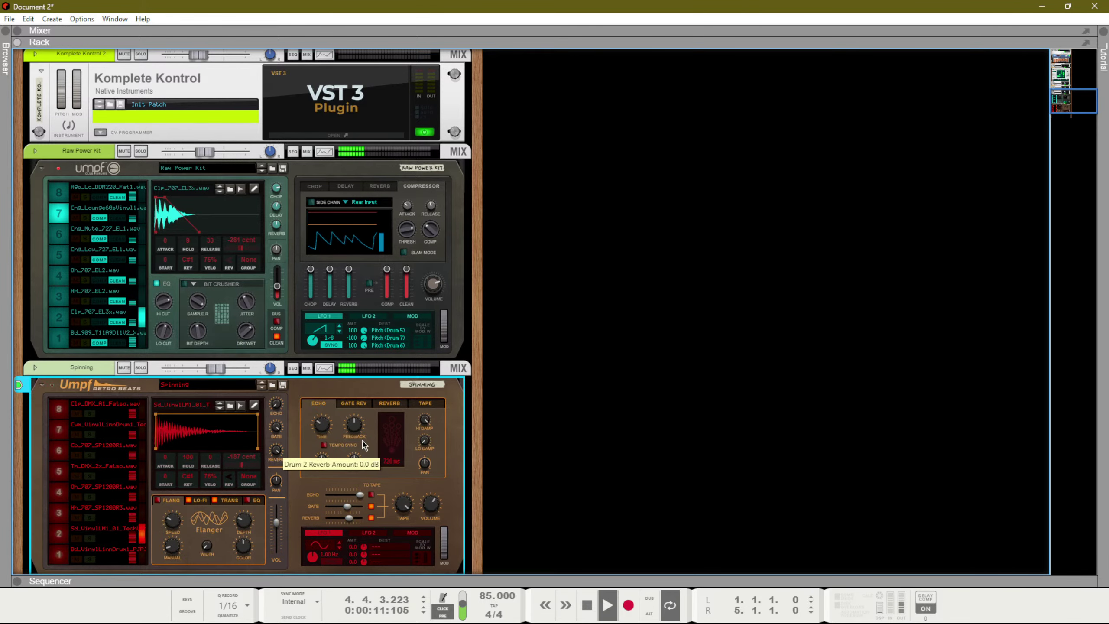
click(385, 403)
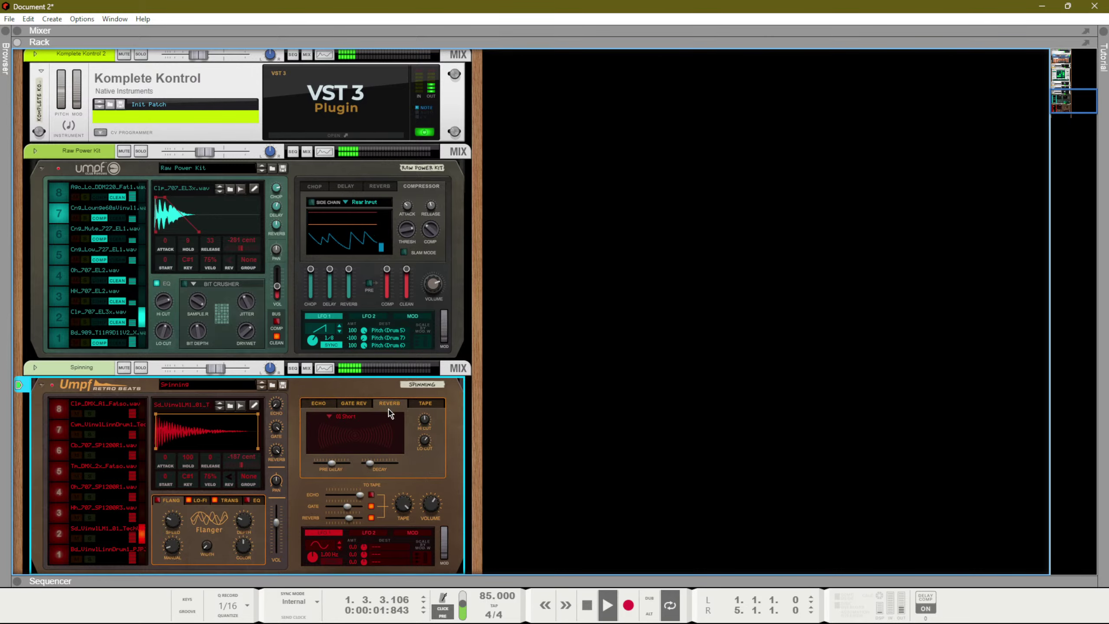
drag(371, 463, 397, 463)
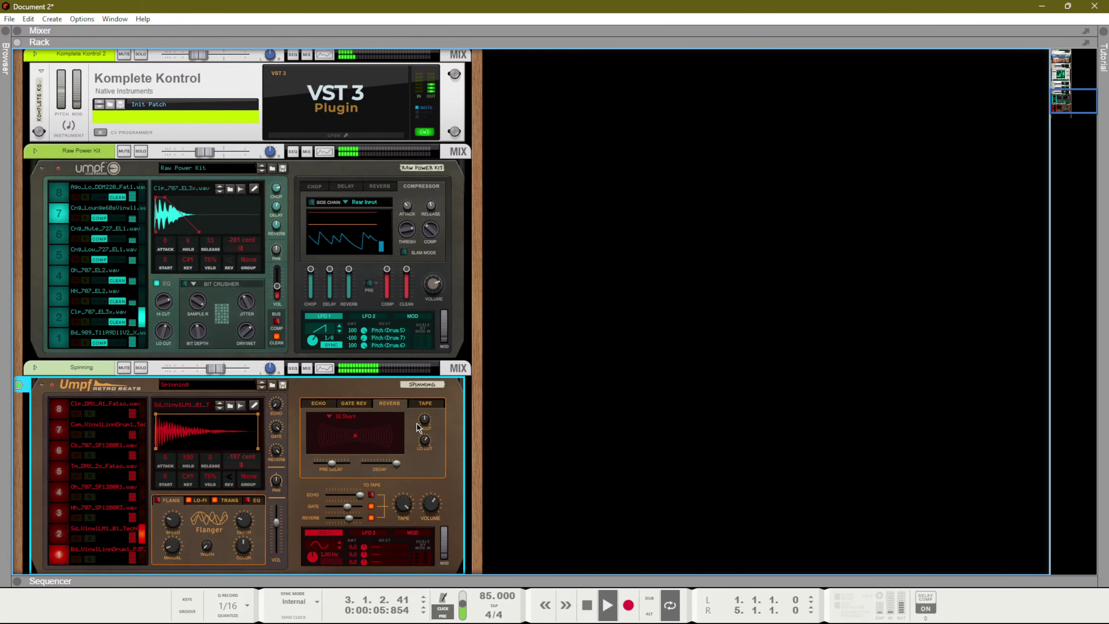
Audition the Metallic, Dispersive and Snare Plate reverb types on the Spinning kit and settle on 07 Long
click(335, 423)
click(349, 436)
click(343, 420)
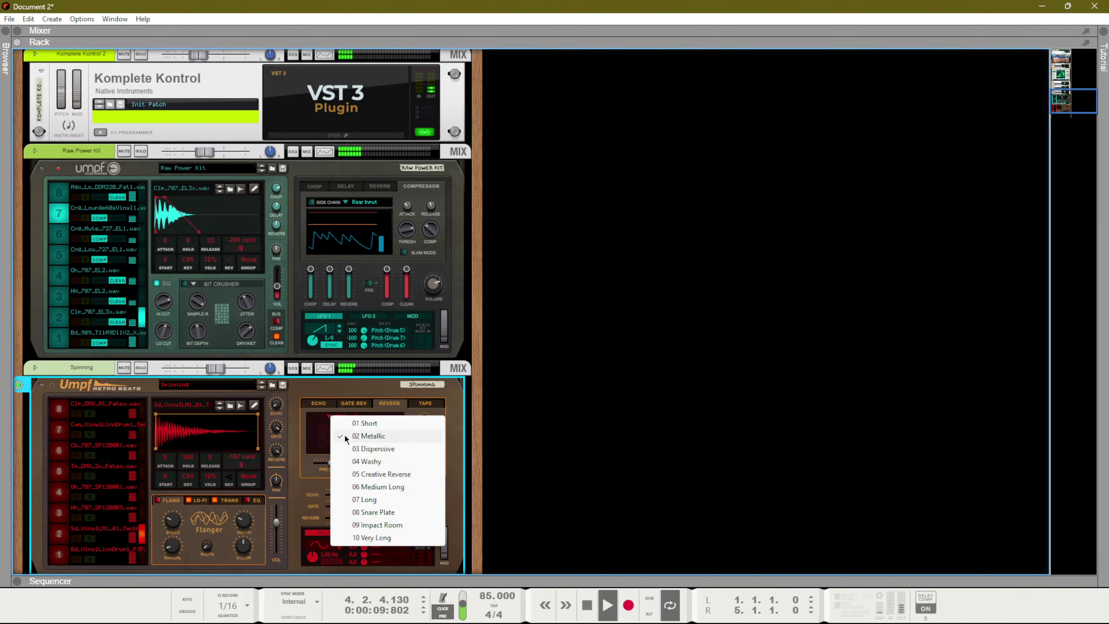
click(356, 449)
click(332, 418)
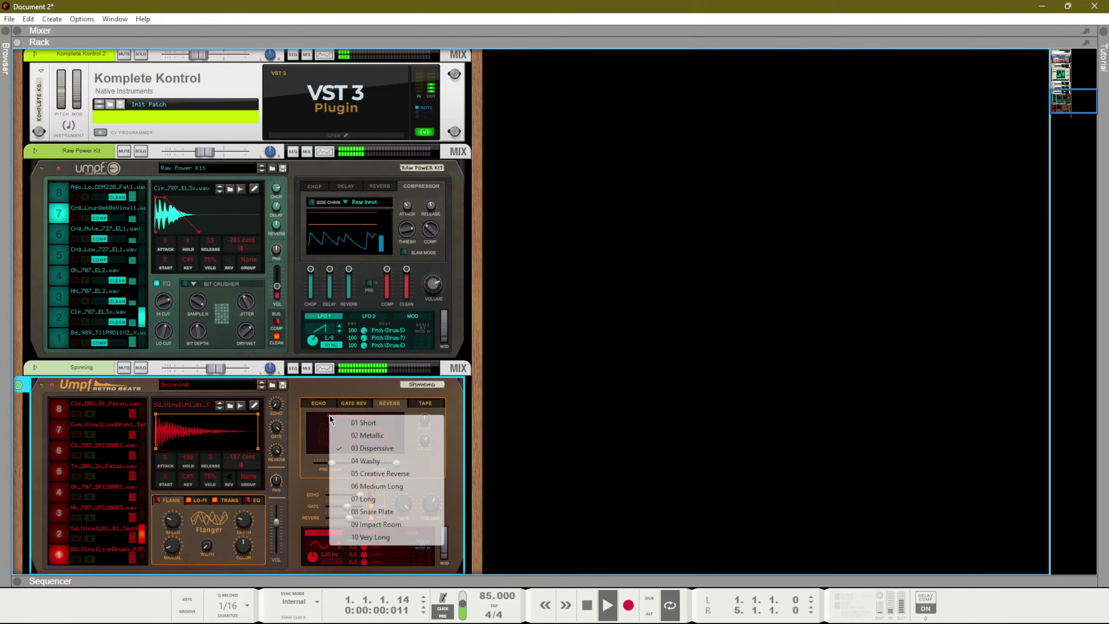
click(369, 512)
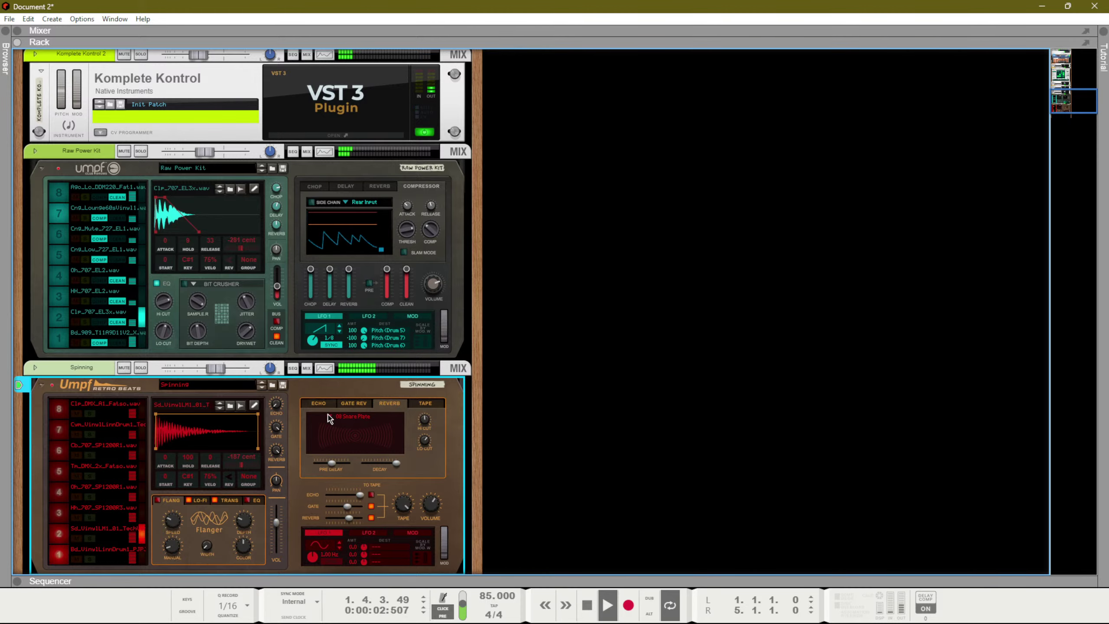
click(329, 419)
click(366, 496)
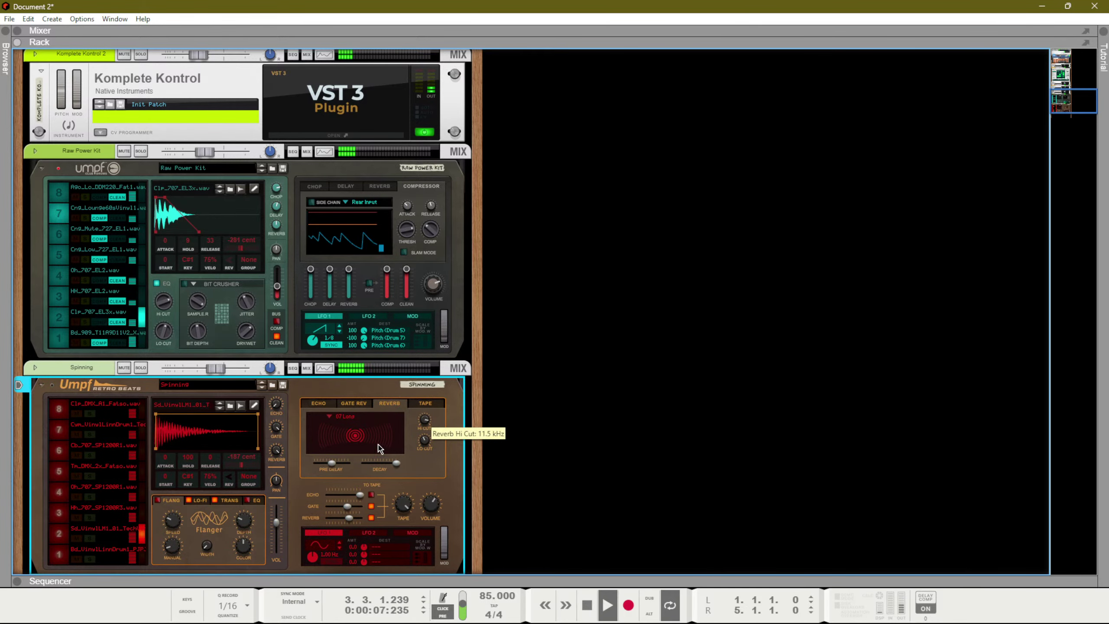
Shorten the Spinning kit's reverb decay and turn down the reverb Hi Cut
drag(395, 463, 384, 465)
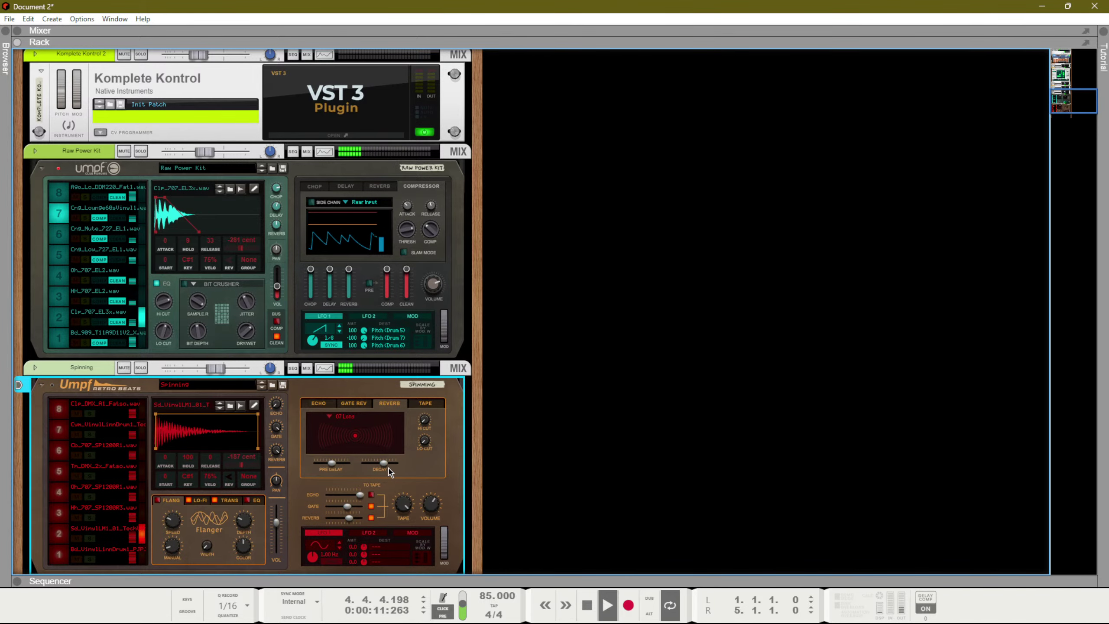
drag(387, 465, 391, 464)
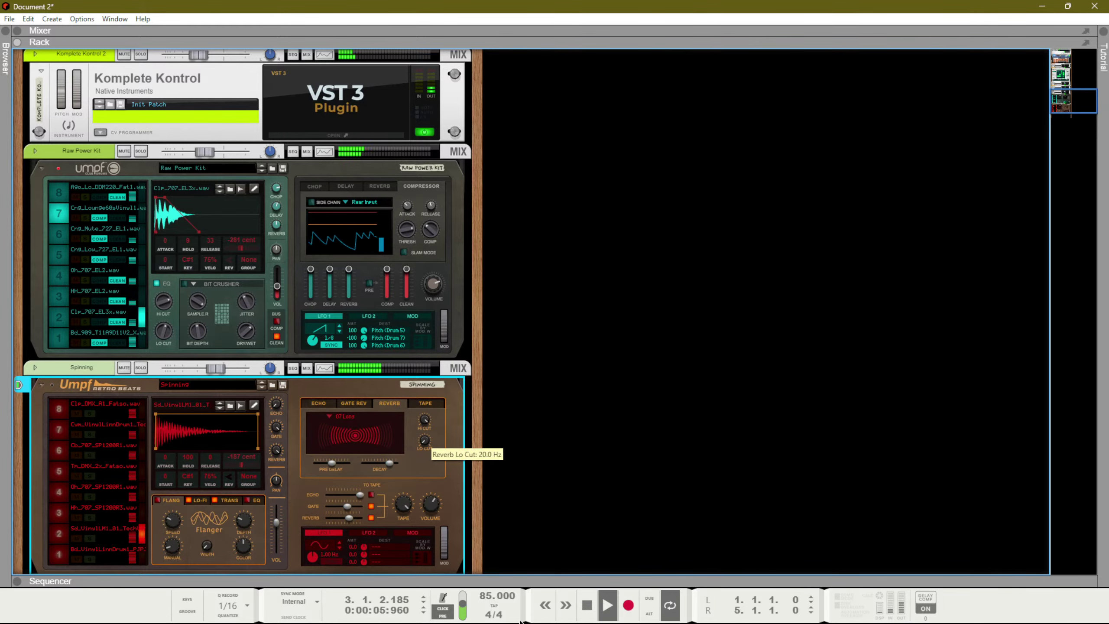
drag(391, 466, 384, 468)
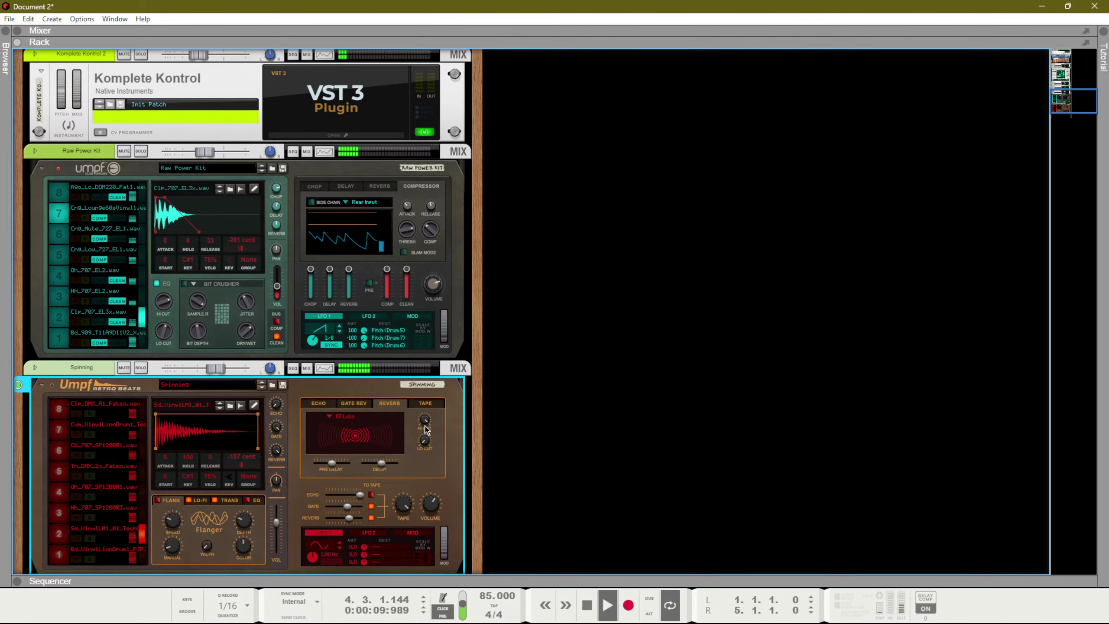
drag(424, 420, 426, 485)
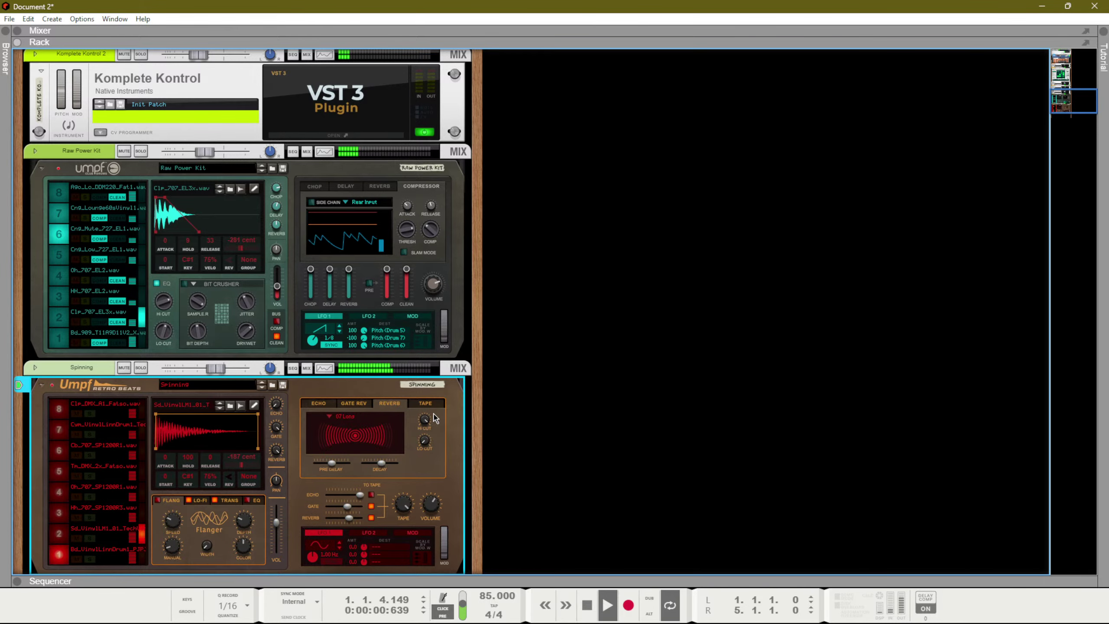
Switch drum 1 of the Spinning kit to the Bd_BlueRoom1 kick sample and shorten the reverb decay a little more
click(59, 552)
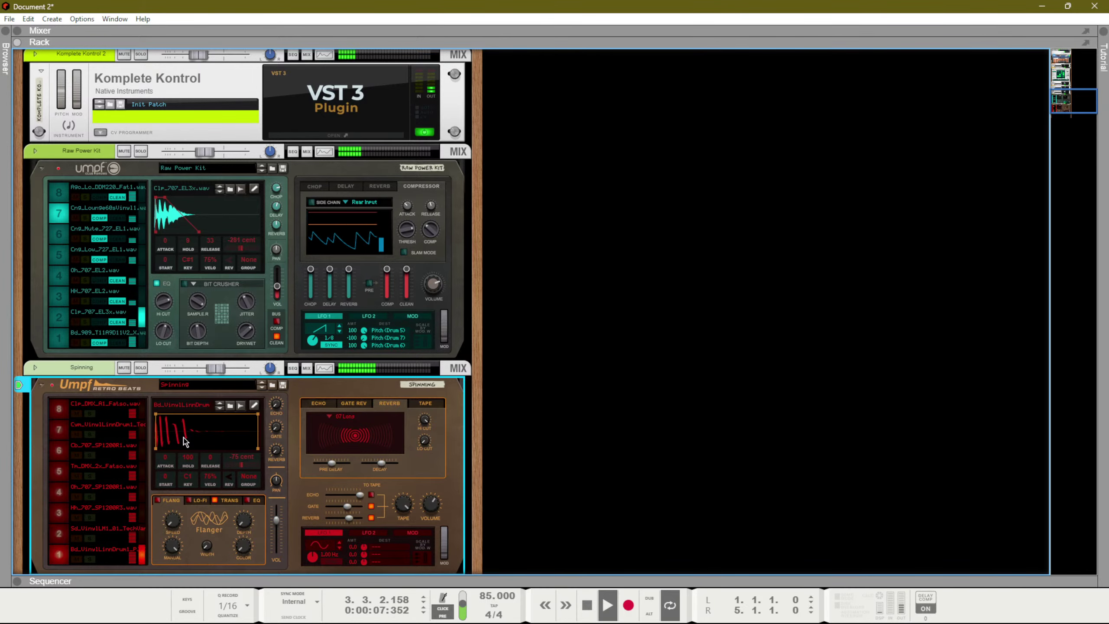
scroll(237, 373, down, 2)
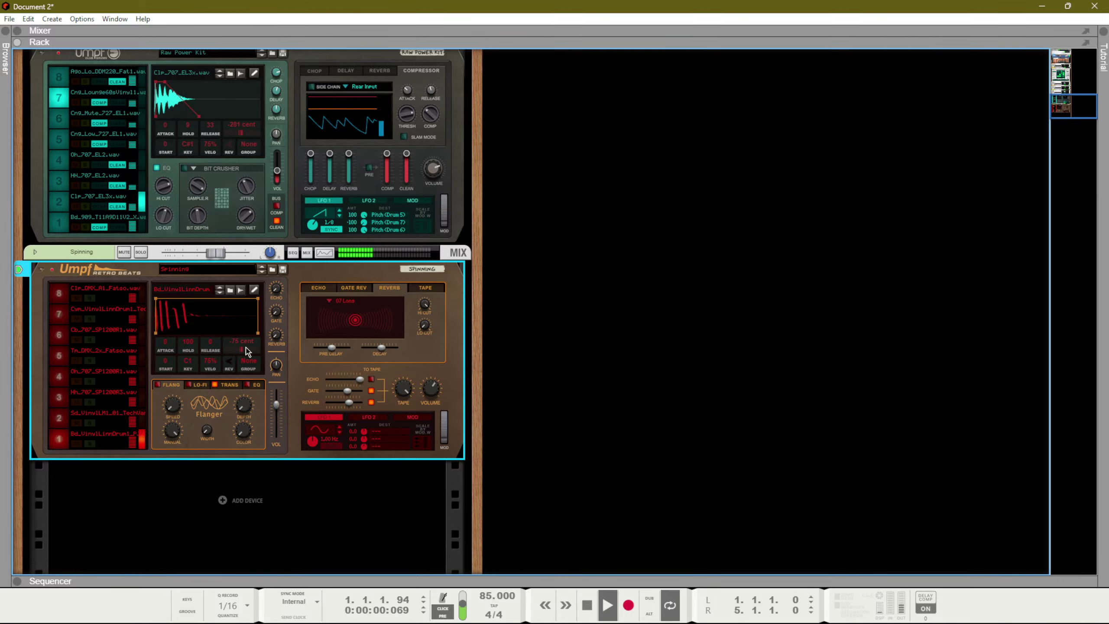
click(221, 293)
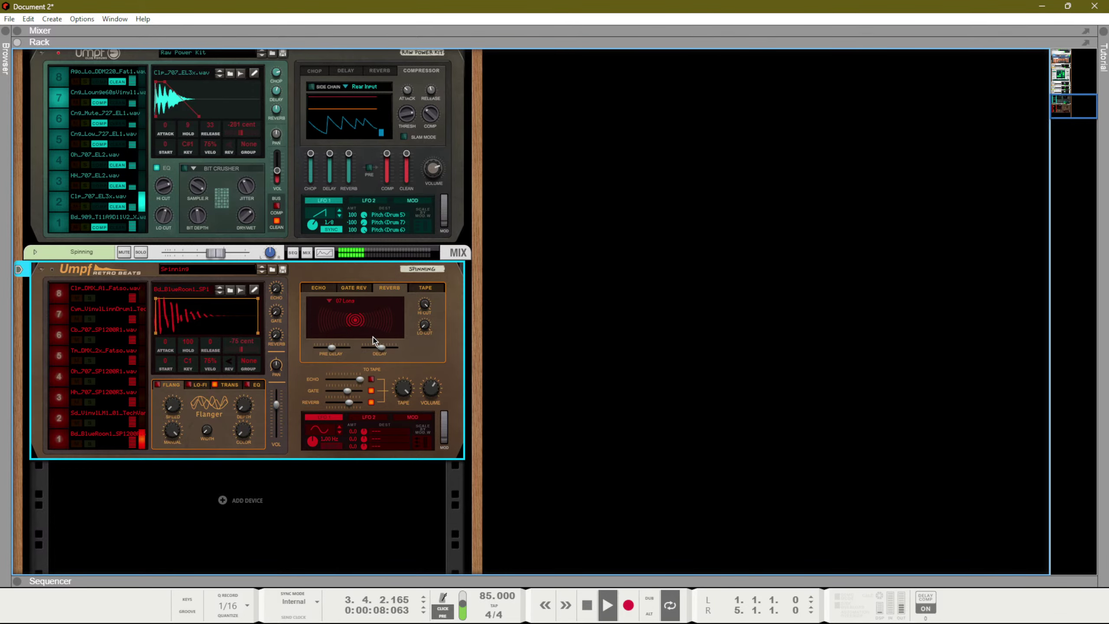
drag(381, 348, 374, 350)
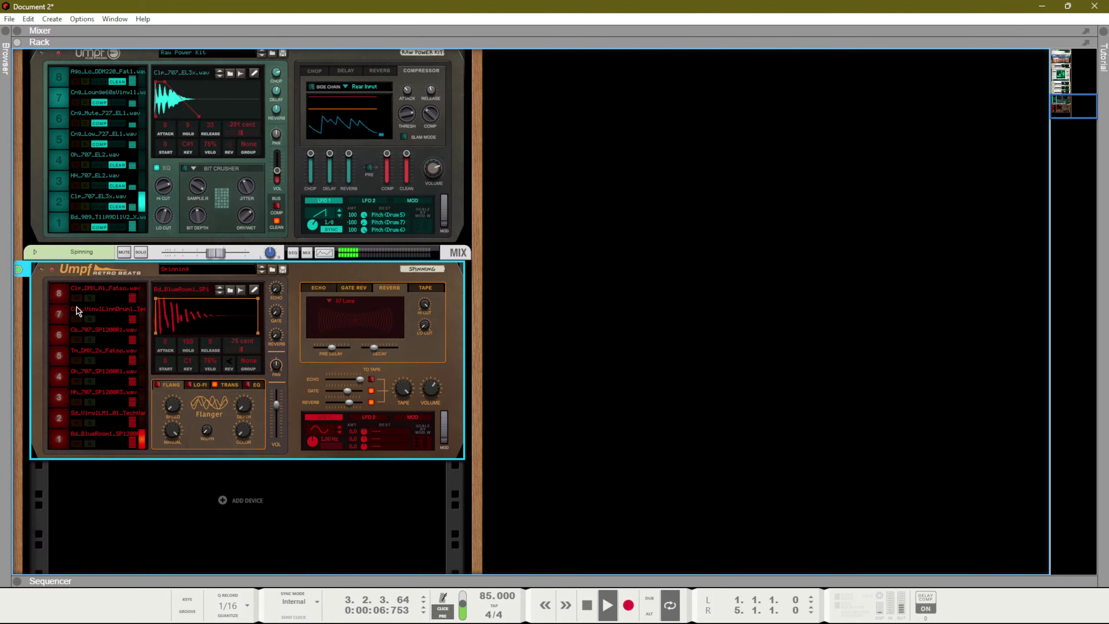
Select drum 8 in the Spinning kit and step through the clap samples to Clp_DMX_Vinyl1_A.wav
click(64, 300)
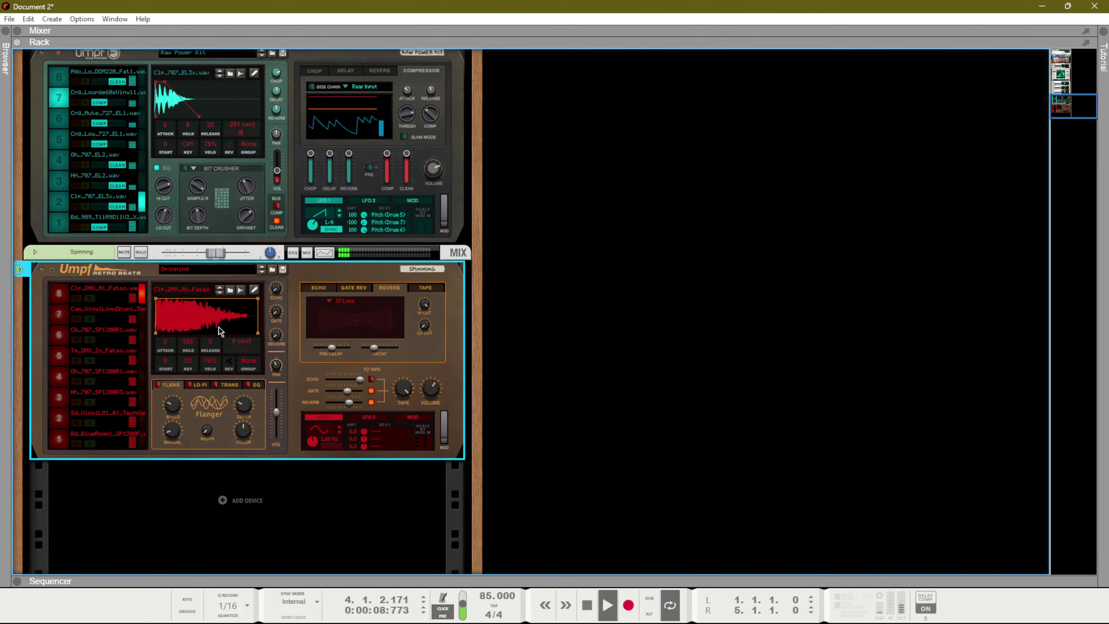
click(219, 293)
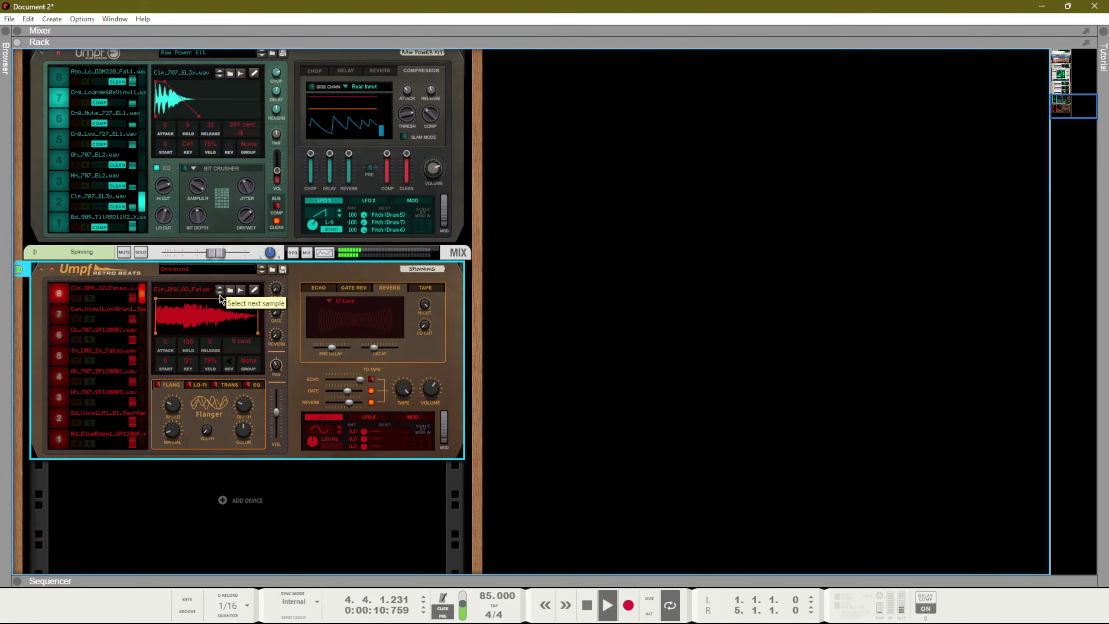
click(220, 296)
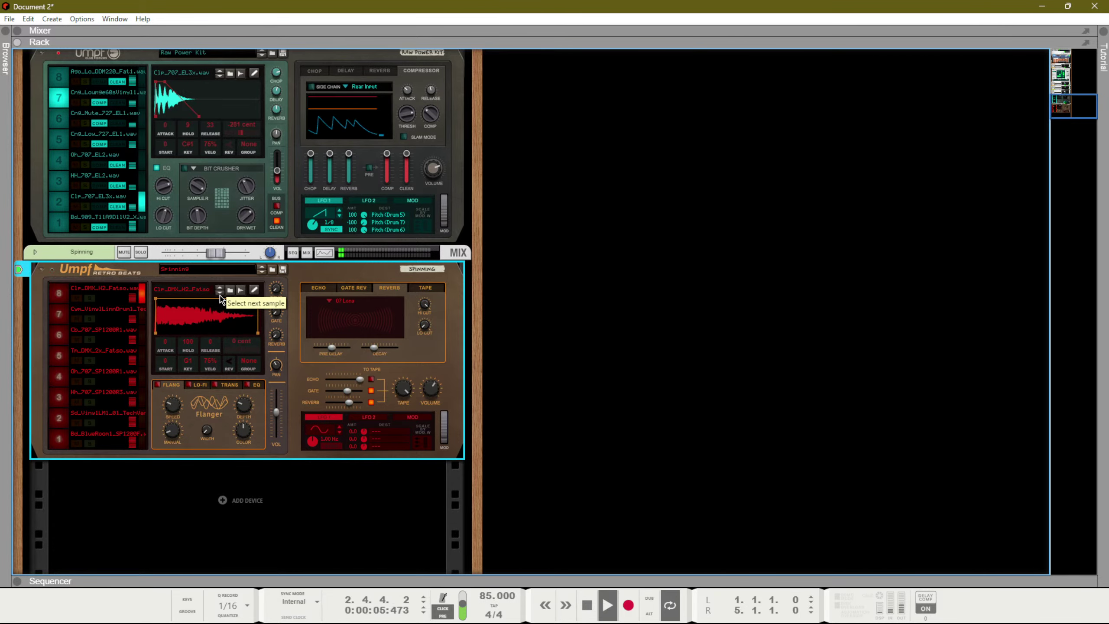
click(220, 299)
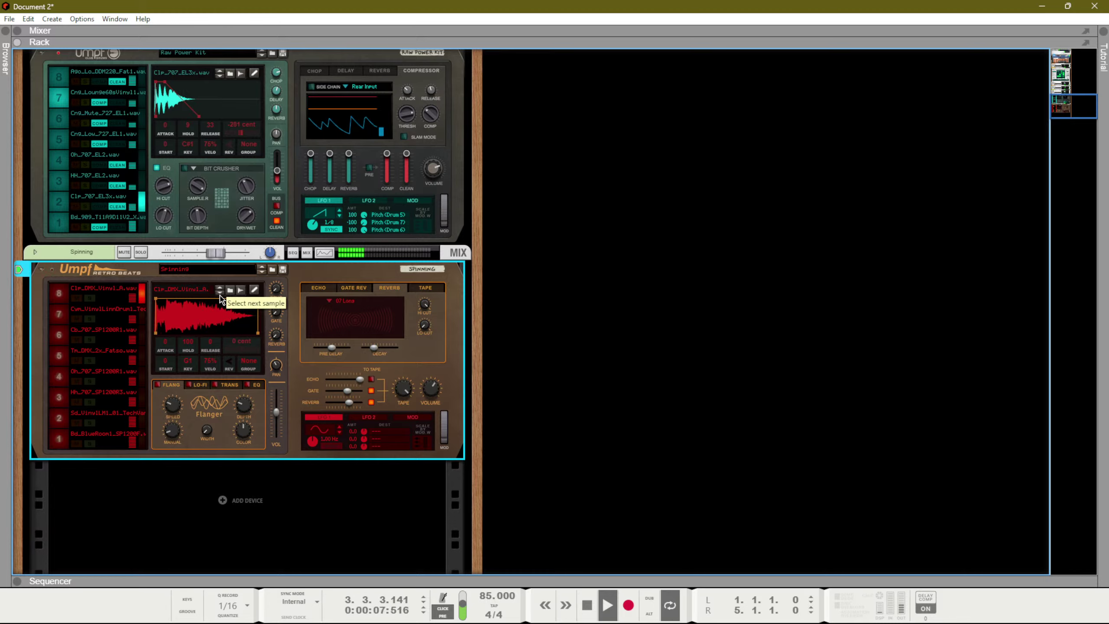
click(221, 299)
click(220, 299)
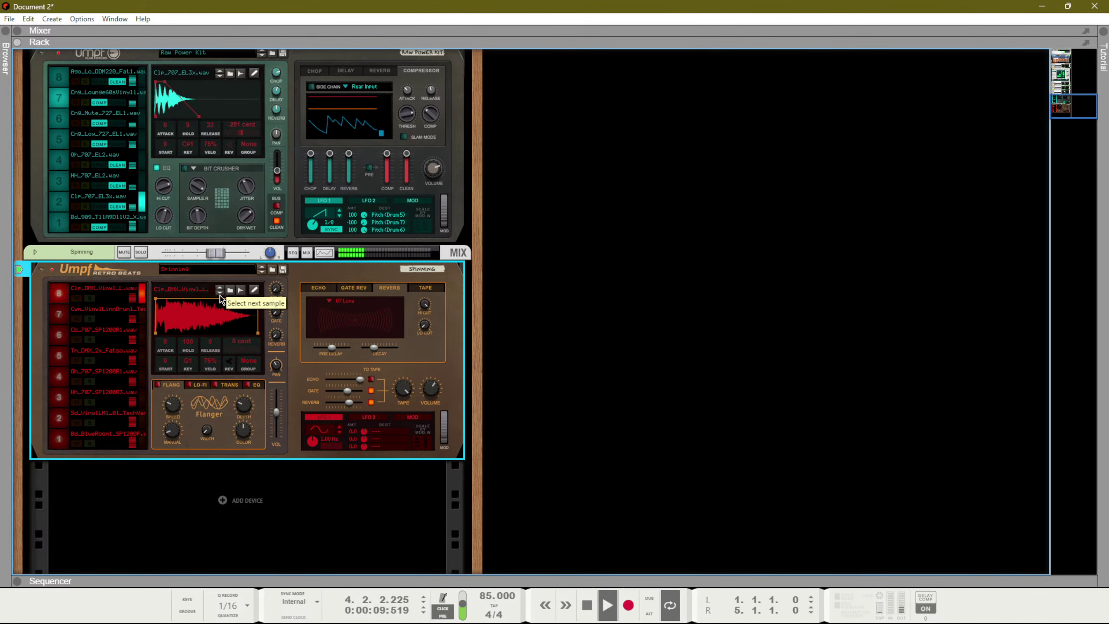
click(220, 298)
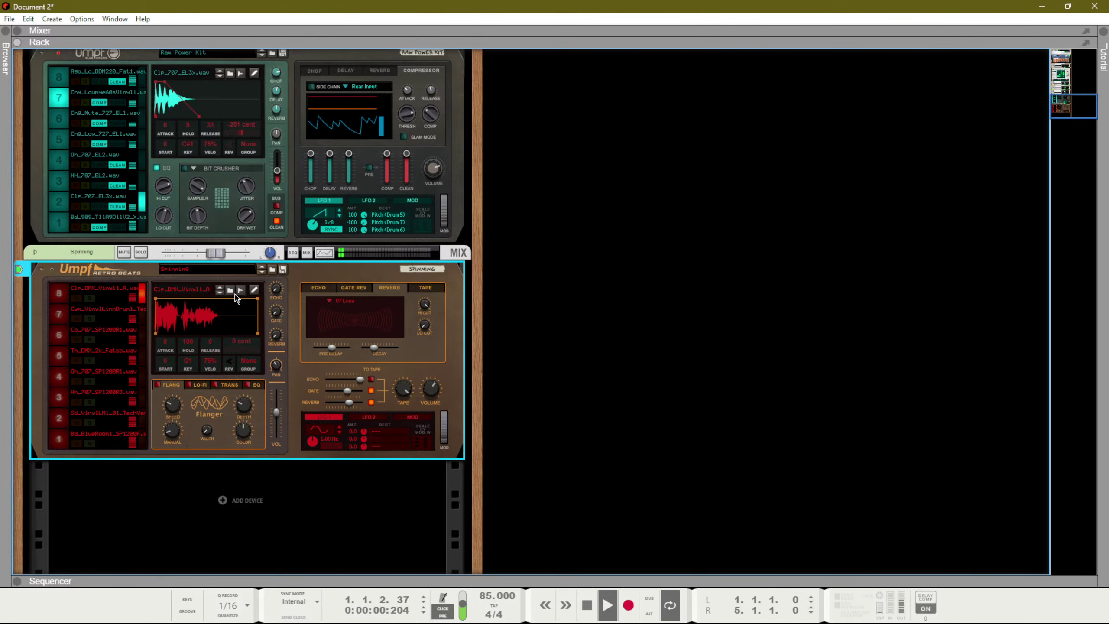
Browse samples for drum 8 of the Spinning kit and audition conga and other hits in the Percussion folder
click(231, 291)
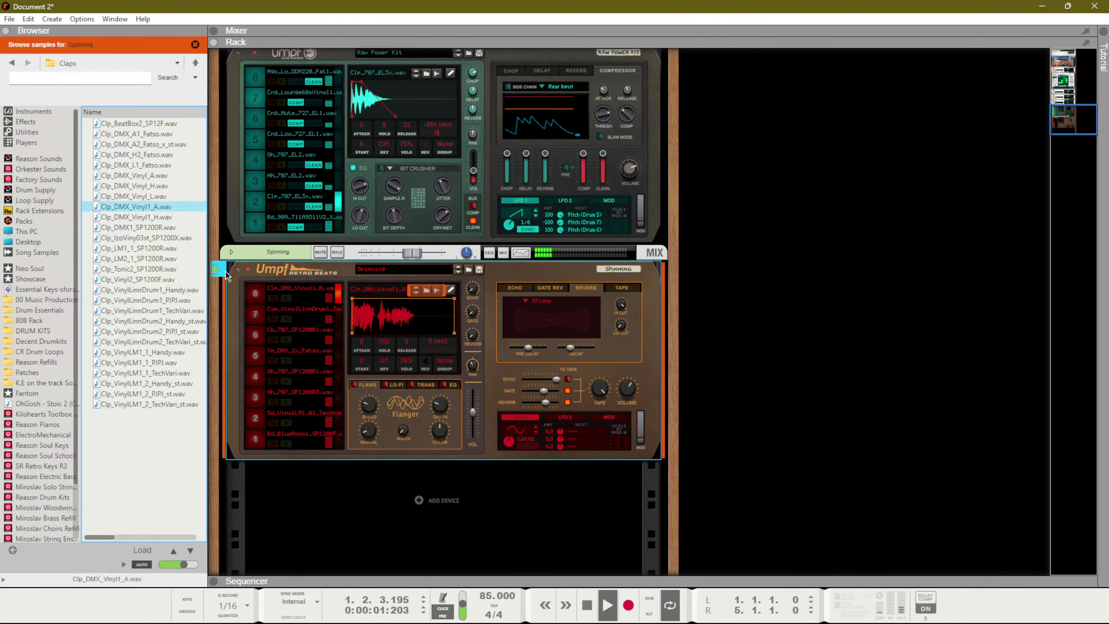
click(196, 64)
double_click(117, 177)
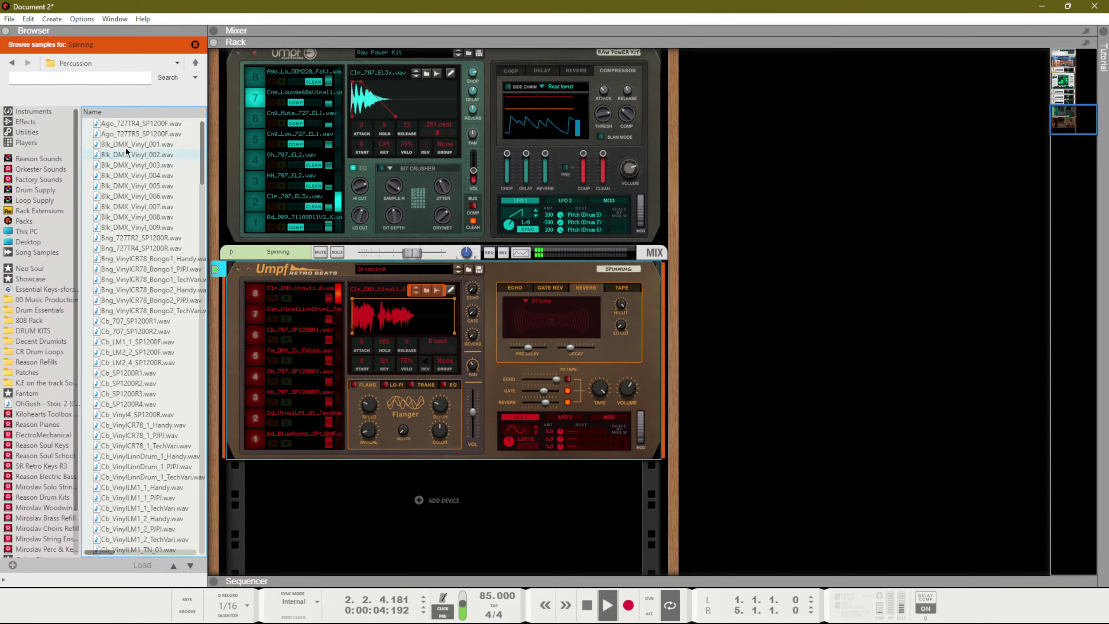
scroll(125, 262, down, 15)
click(125, 342)
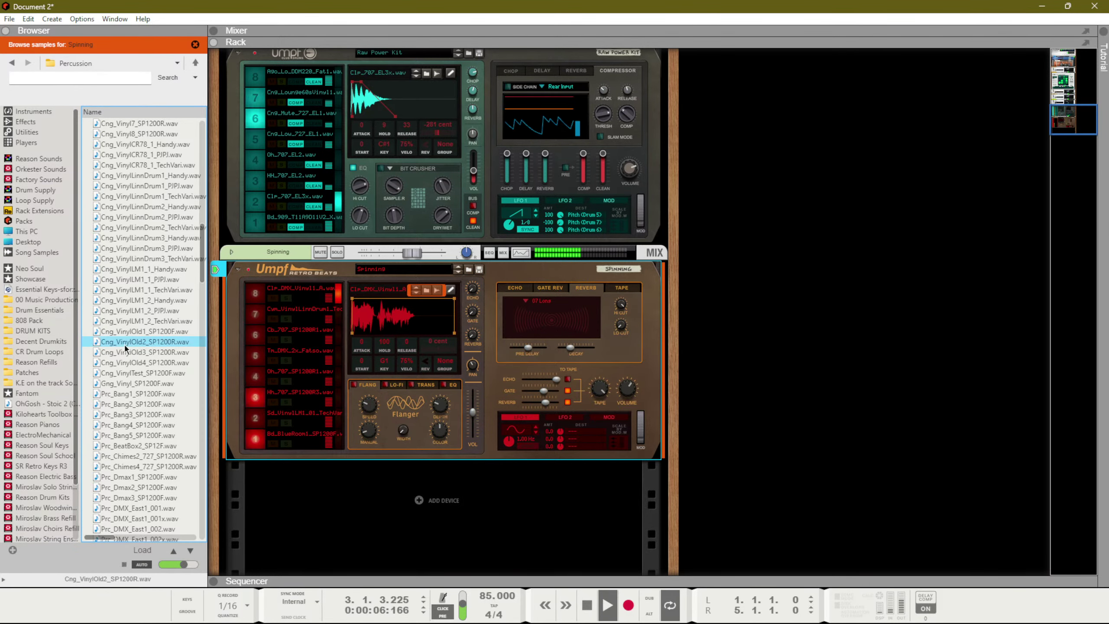
scroll(126, 347, down, 8)
click(117, 413)
scroll(120, 403, down, 15)
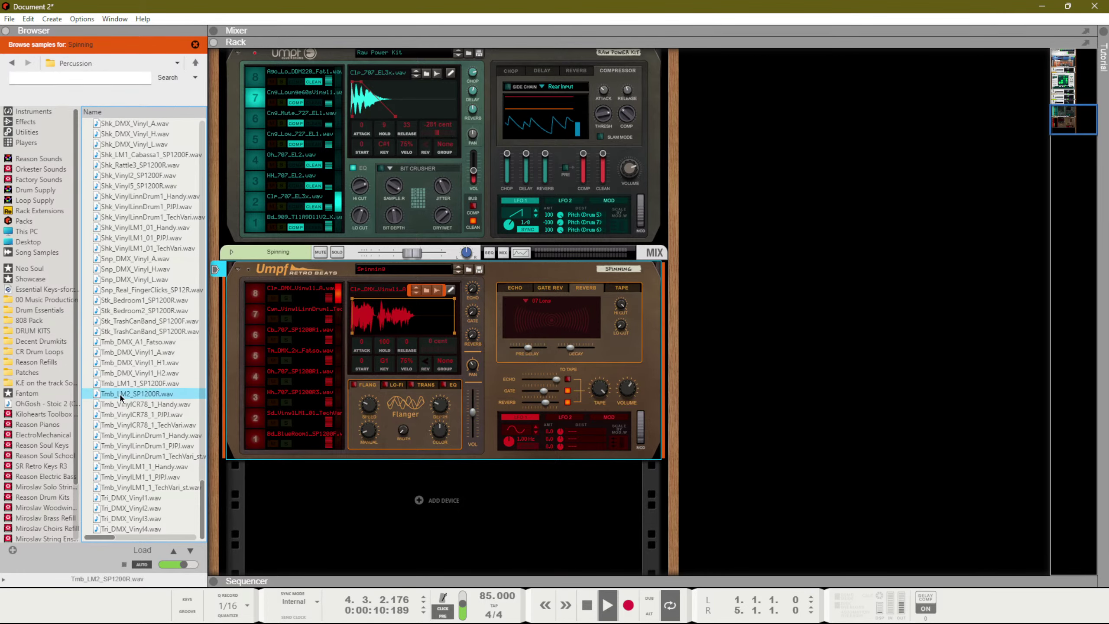
Audition the Snp_DMX_Vinyl finger snaps and load Snp_DMX_Vinyl_L.wav onto drum 8 of the Spinning kit
click(133, 258)
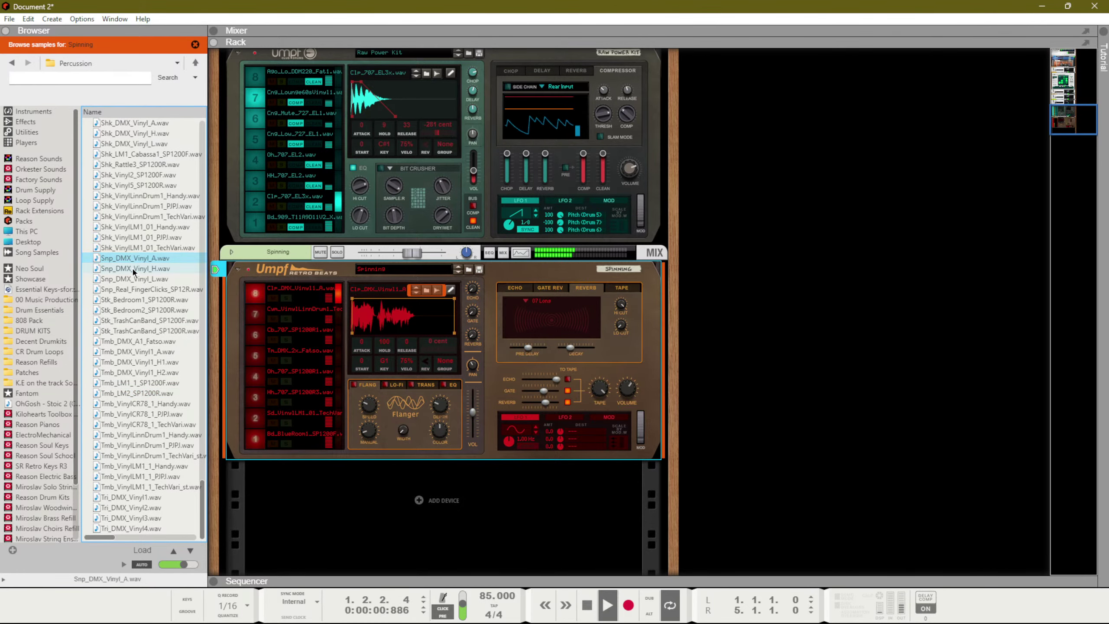
click(132, 268)
click(133, 279)
drag(134, 282, 270, 299)
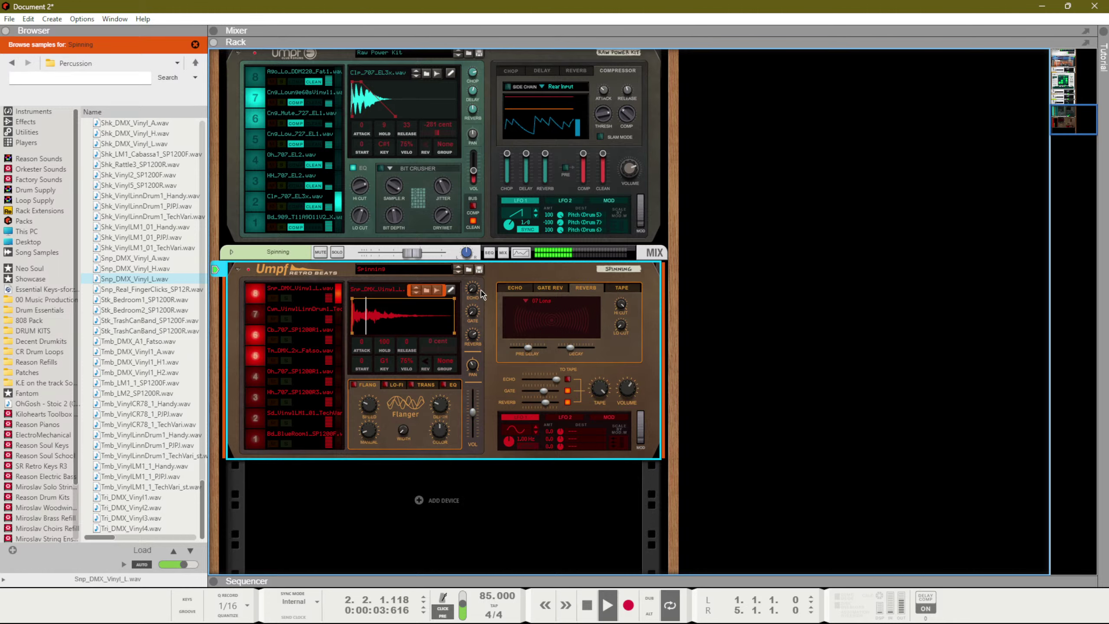
Record a four-bar pass with the Spinning kit and hide the browser
key(space)
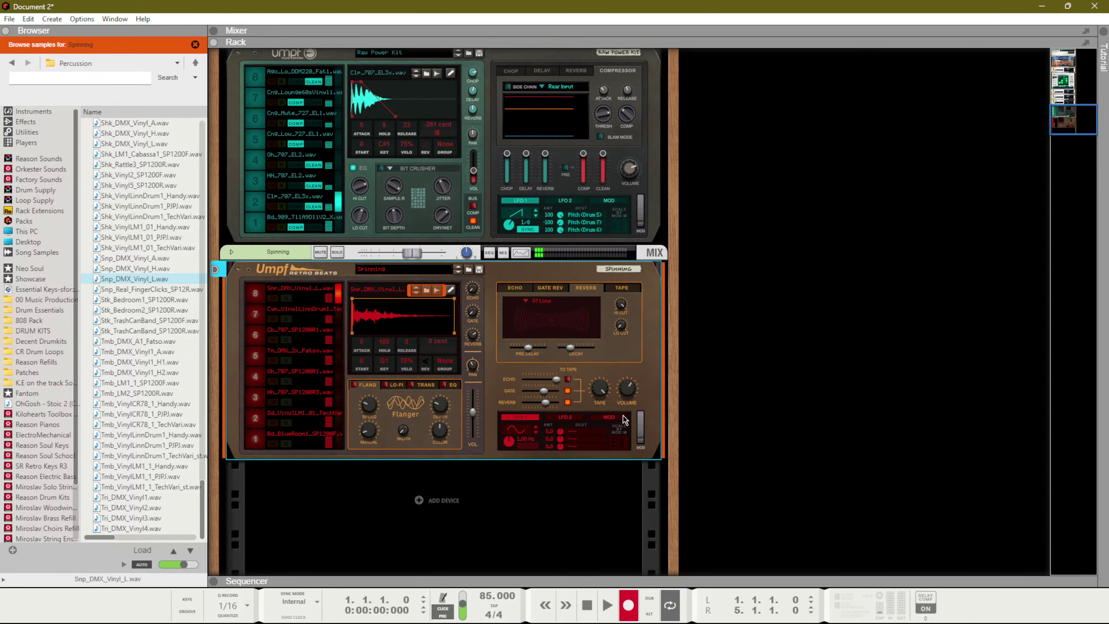
key(space)
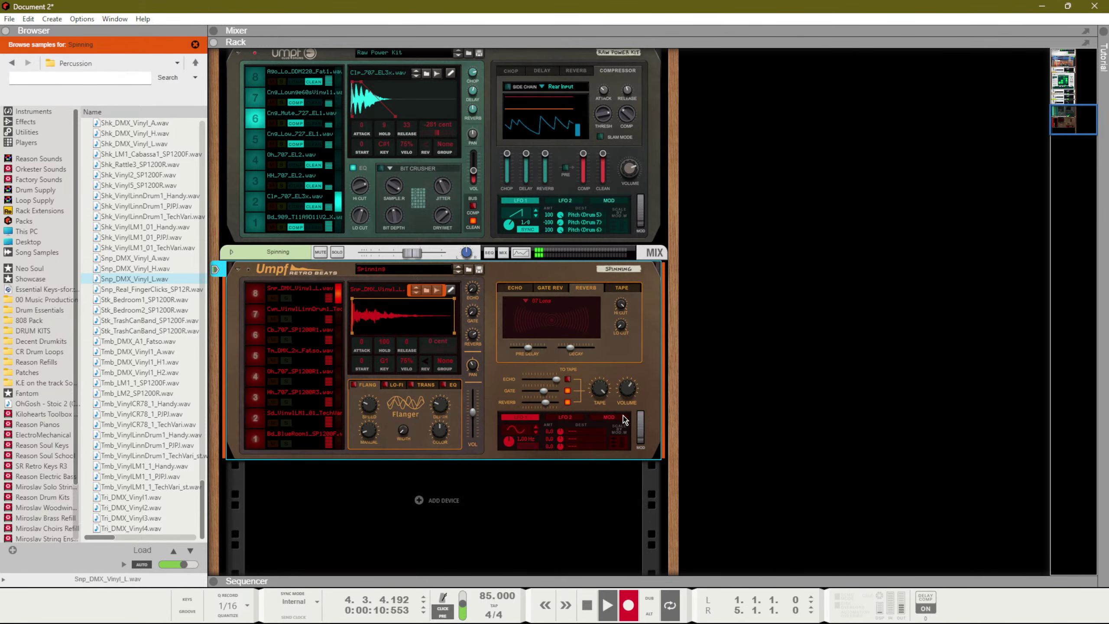
key(F3)
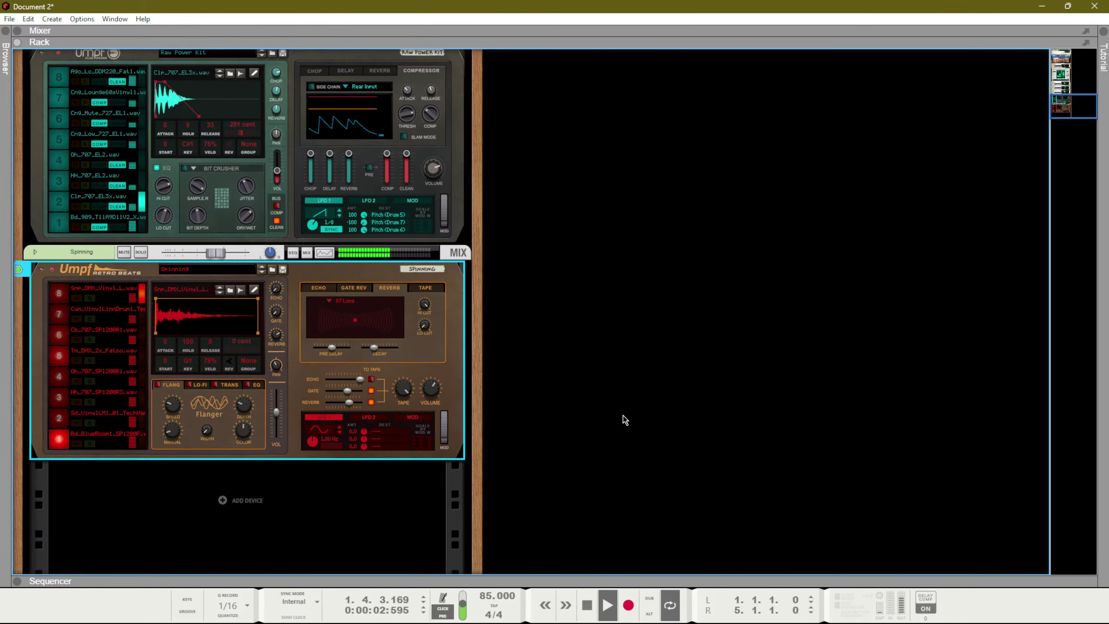
Select drum 5 of the Spinning kit and turn down its volume
click(74, 353)
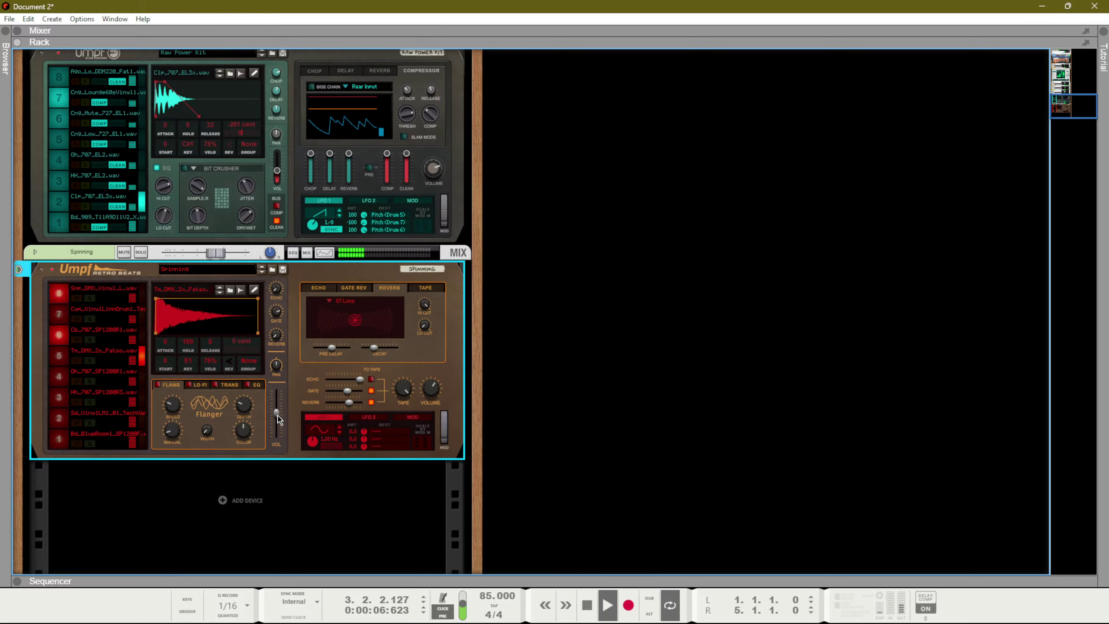
drag(278, 416, 278, 430)
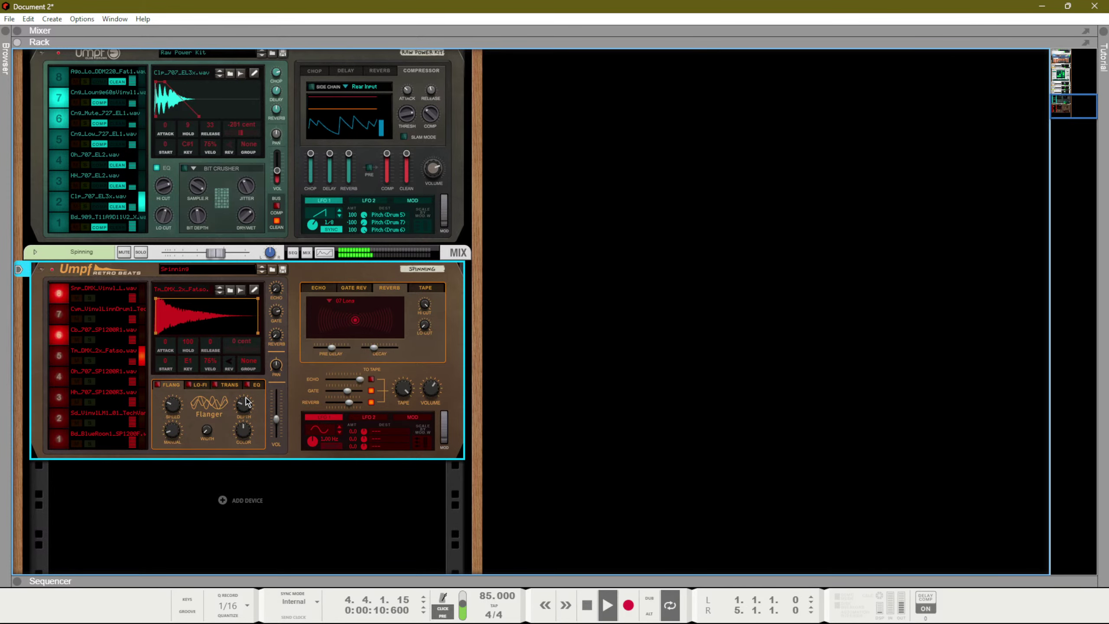
mouse_move(246, 402)
mouse_move(280, 430)
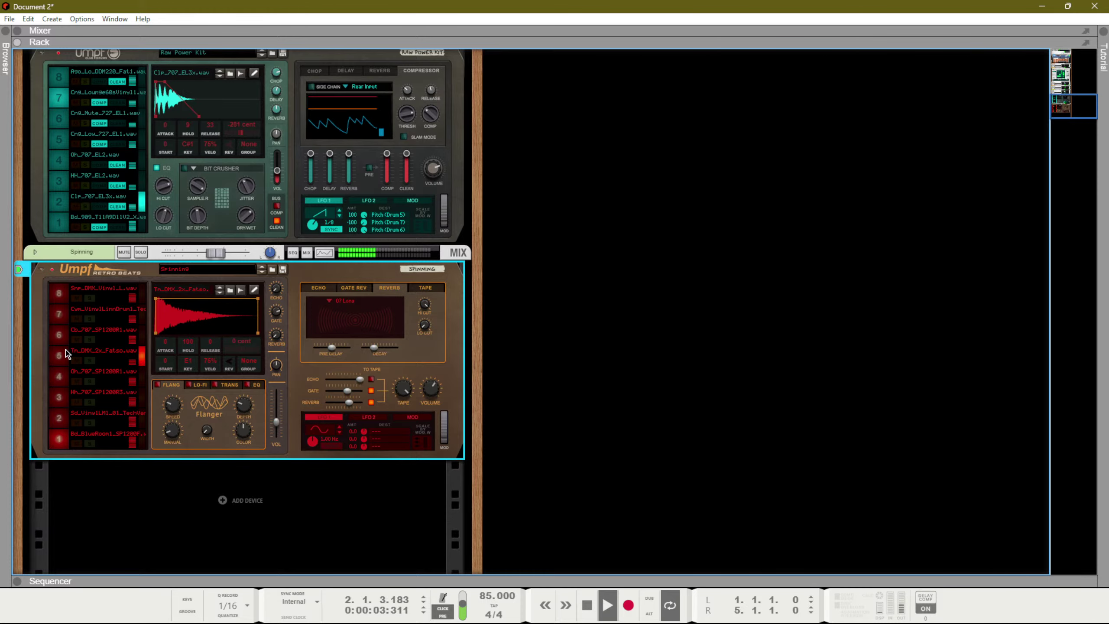
Step drum 5 forward three samples through the DMX Fatso toms, start a recording pass and bring up the sequencer
click(221, 293)
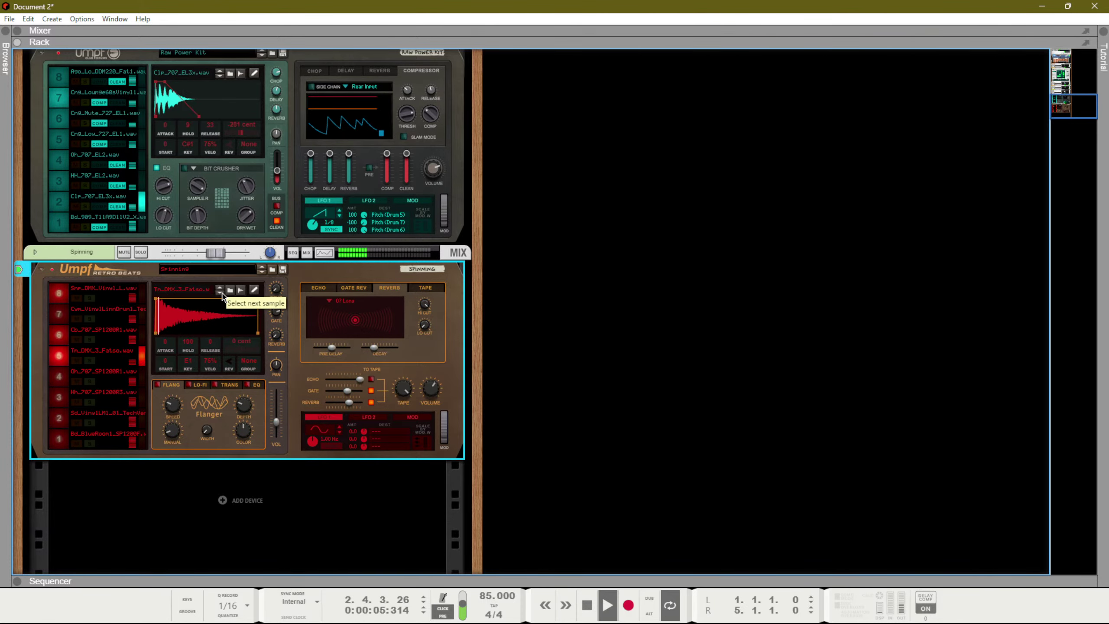
click(222, 295)
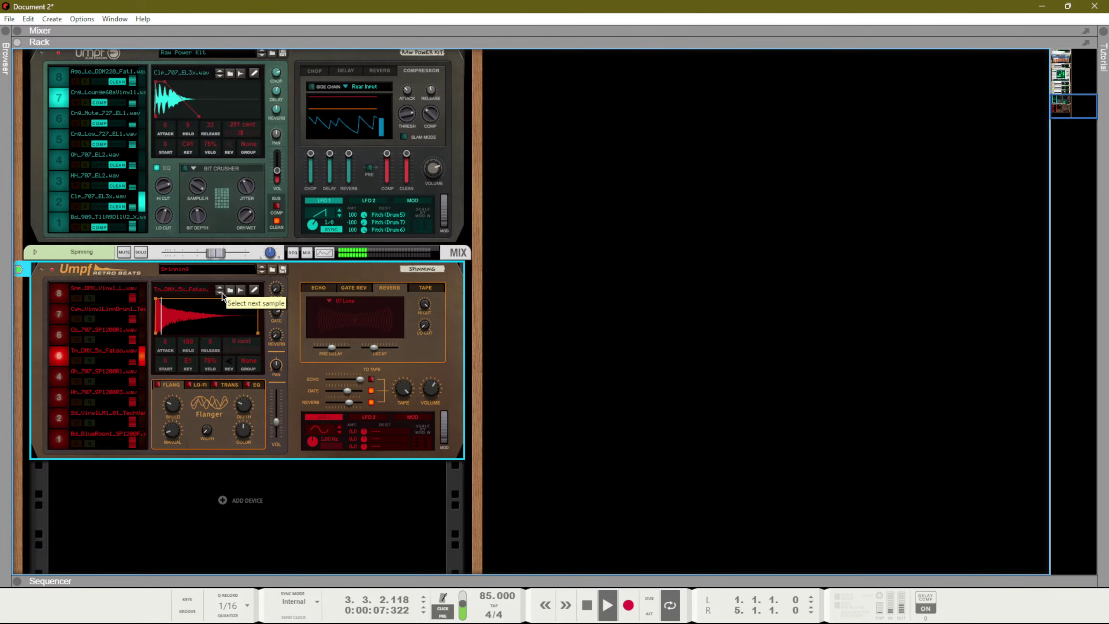
click(221, 295)
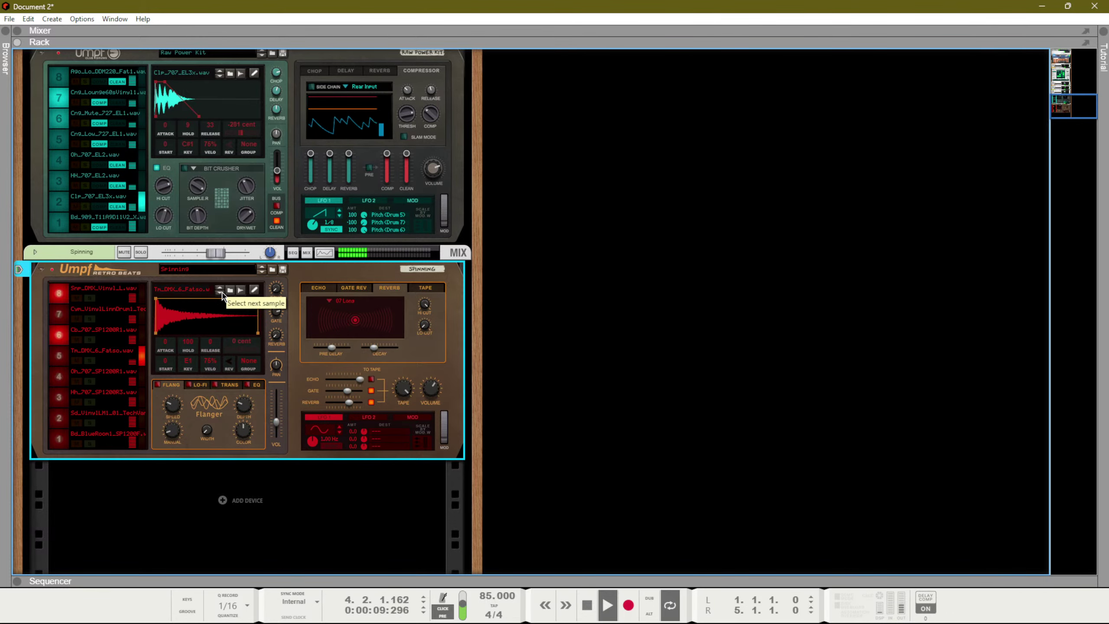
key(ctrl+Return)
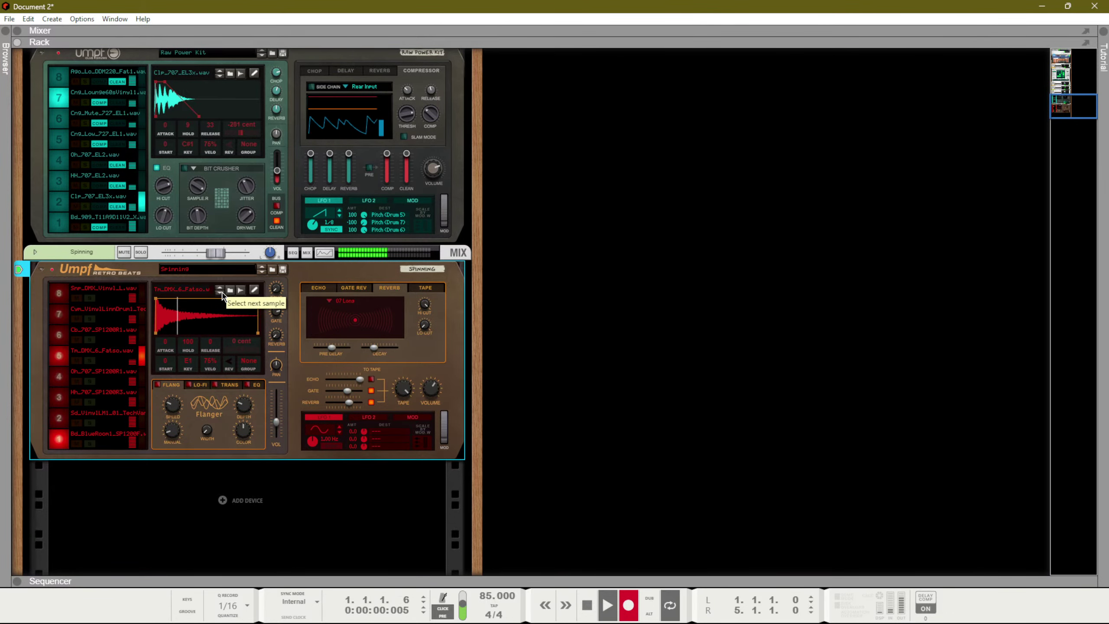
key(F7)
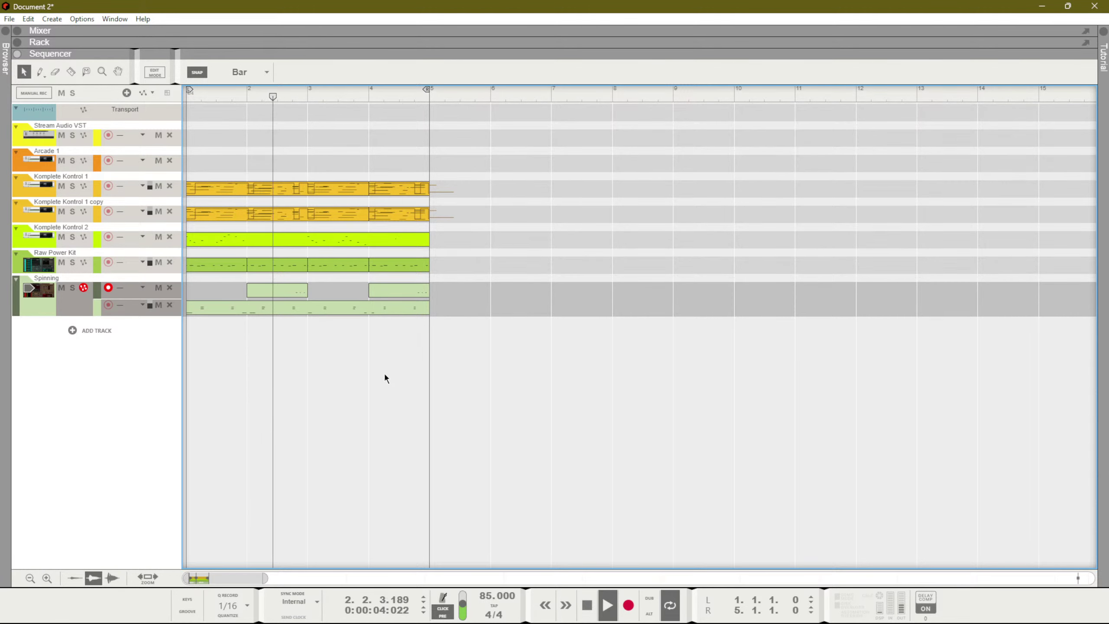
click(107, 333)
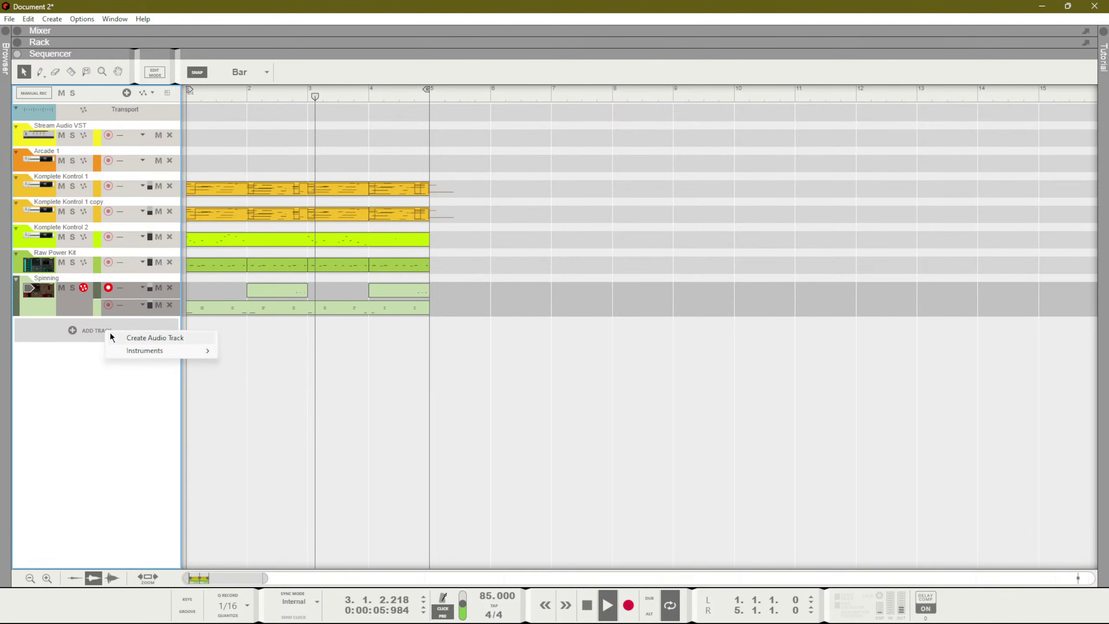
mouse_move(174, 354)
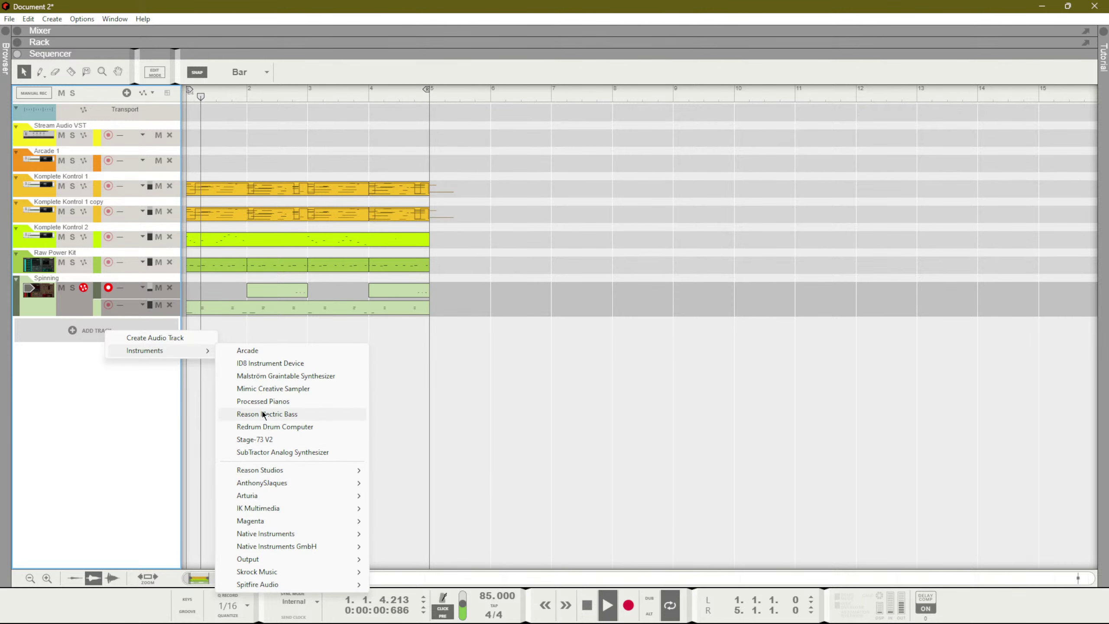
mouse_move(306, 470)
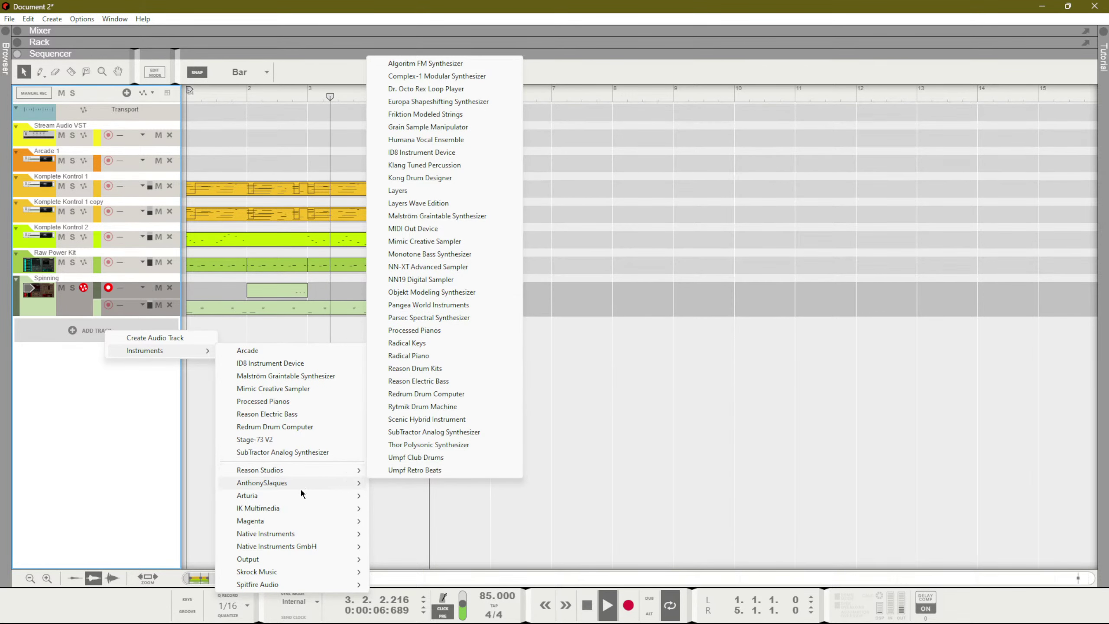
click(470, 346)
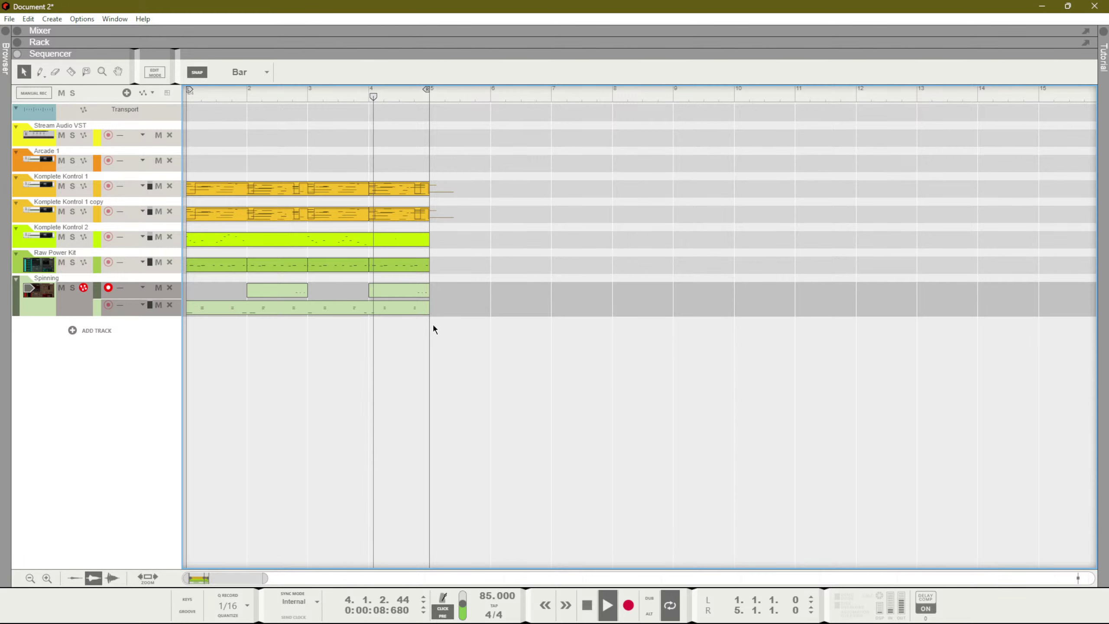
Add a Mimic Creative Sampler instrument track and open the PG SAUCE2 - Hihats sample folder from the drum kits
click(140, 337)
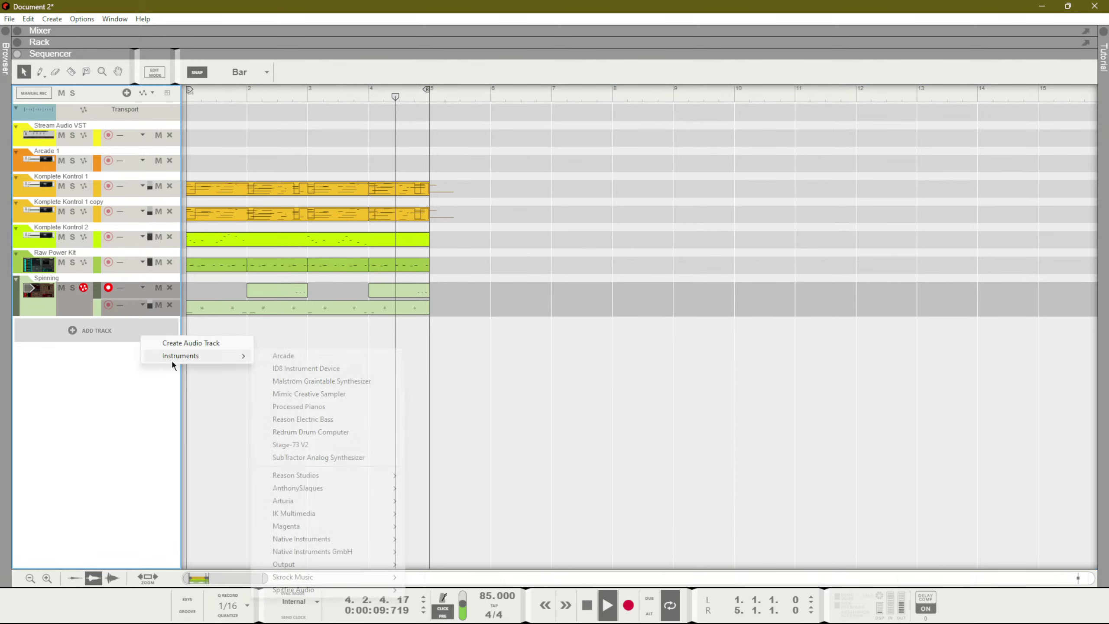
click(291, 396)
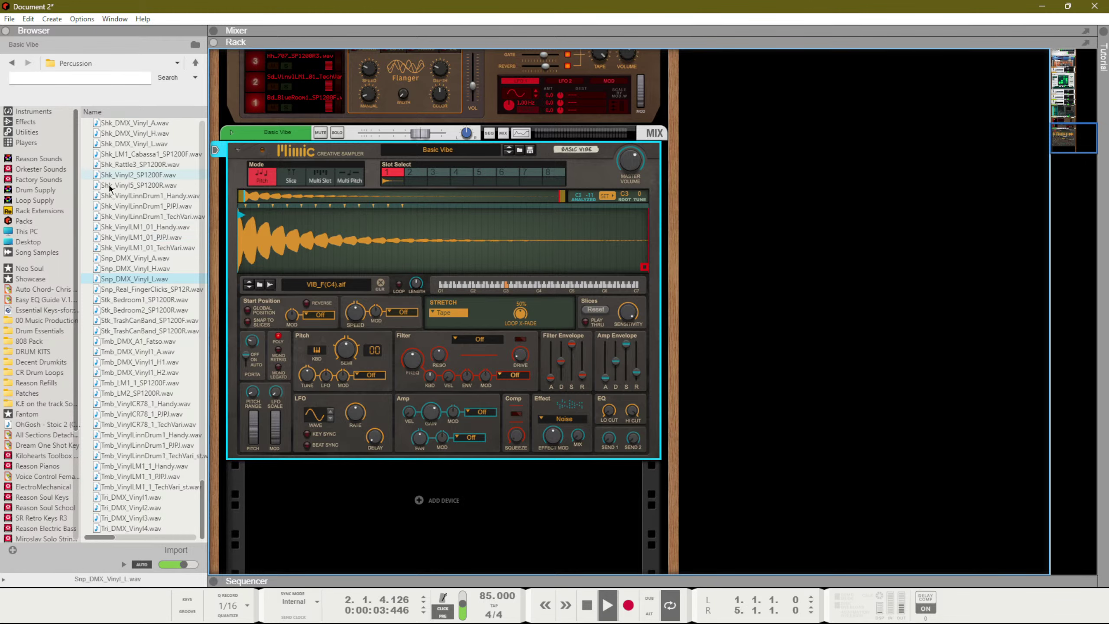
click(27, 352)
double_click(117, 155)
double_click(120, 156)
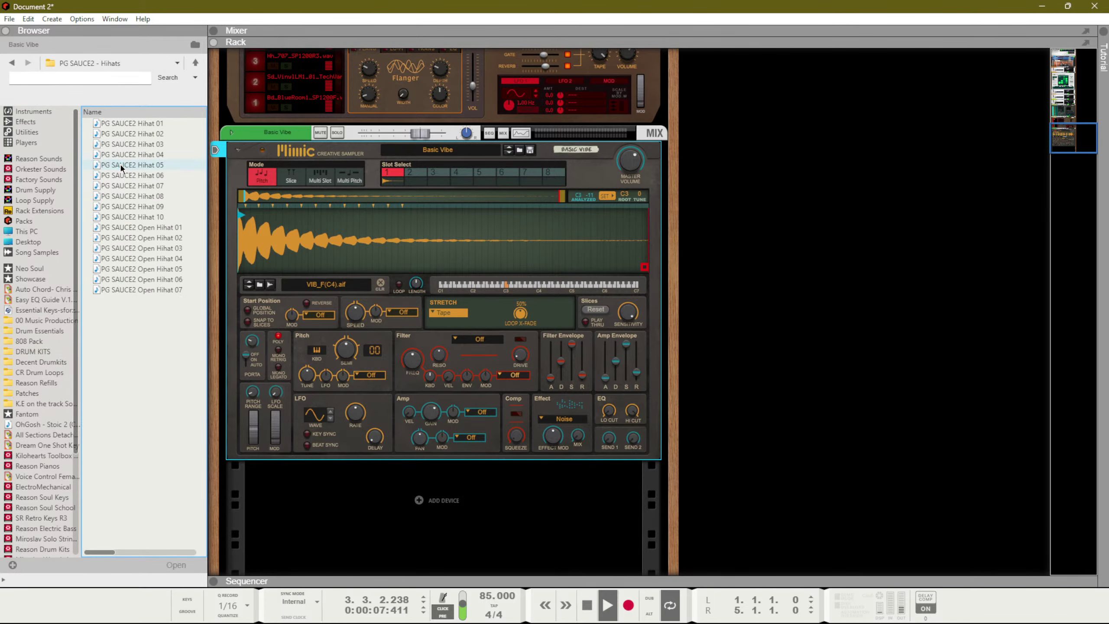
Audition PG SAUCE2 Hihats 07, 08, 04, 03, 01 and 02, returning to Hihat 03
click(131, 186)
click(131, 196)
click(131, 154)
click(132, 143)
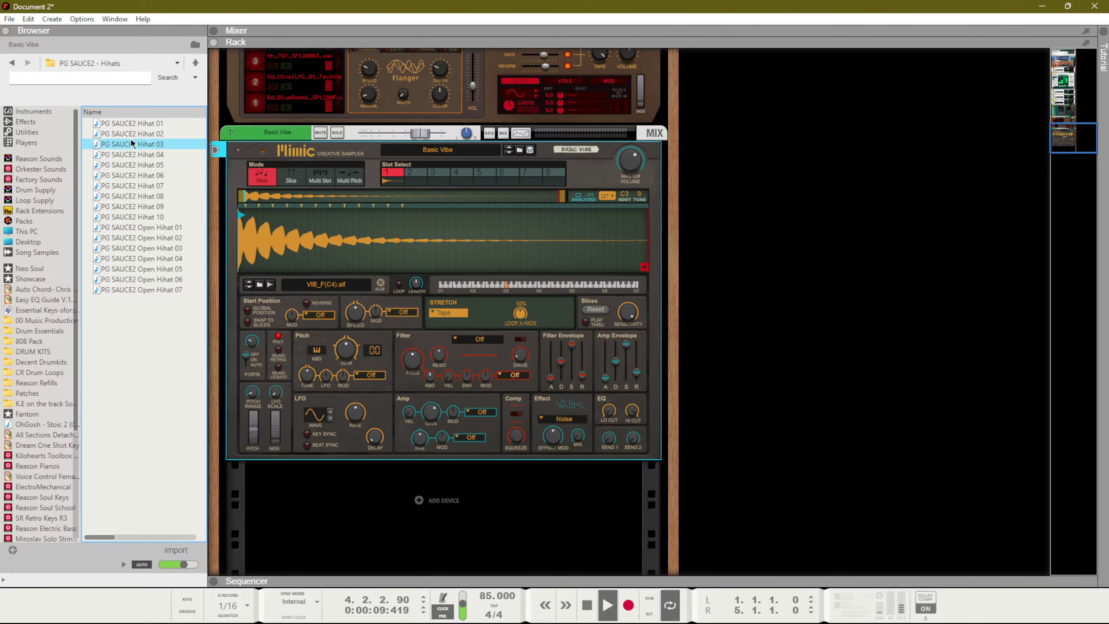
click(136, 123)
click(137, 133)
click(133, 144)
Reset the Mimic sampler to its initial patch and load PG SAUCE2 Hihat 03 into slot 1
drag(133, 144, 310, 231)
right_click(307, 264)
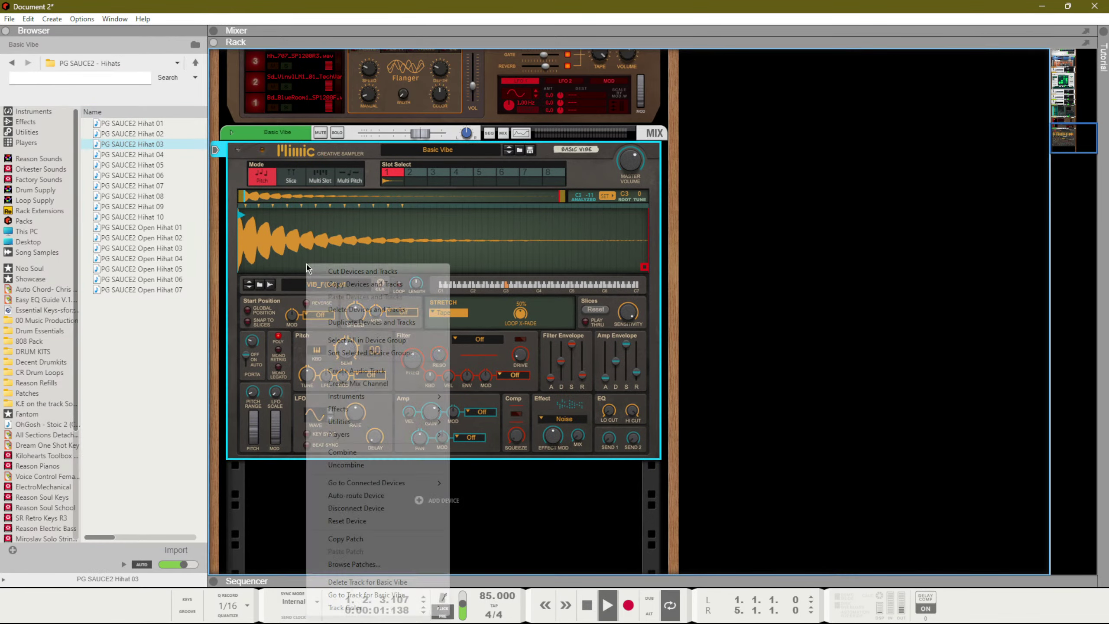
click(361, 521)
drag(140, 144, 356, 258)
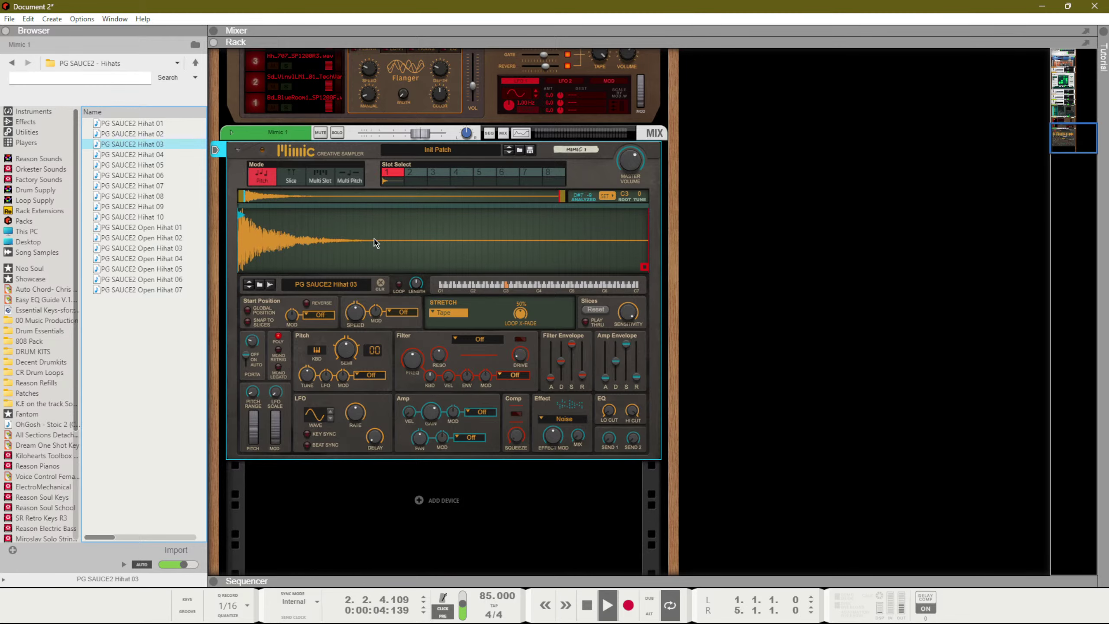
Check drum 1 of the Spinning kit and raise the release of the Mimic sampler's amp envelope
click(268, 111)
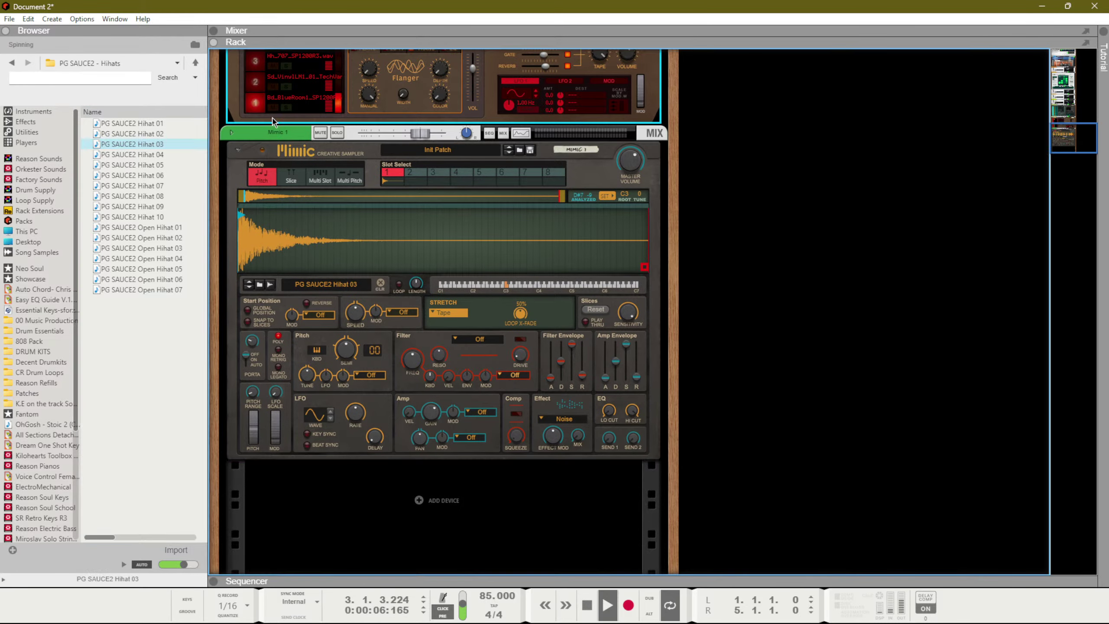
scroll(375, 190, up, 3)
scroll(403, 196, up, 1)
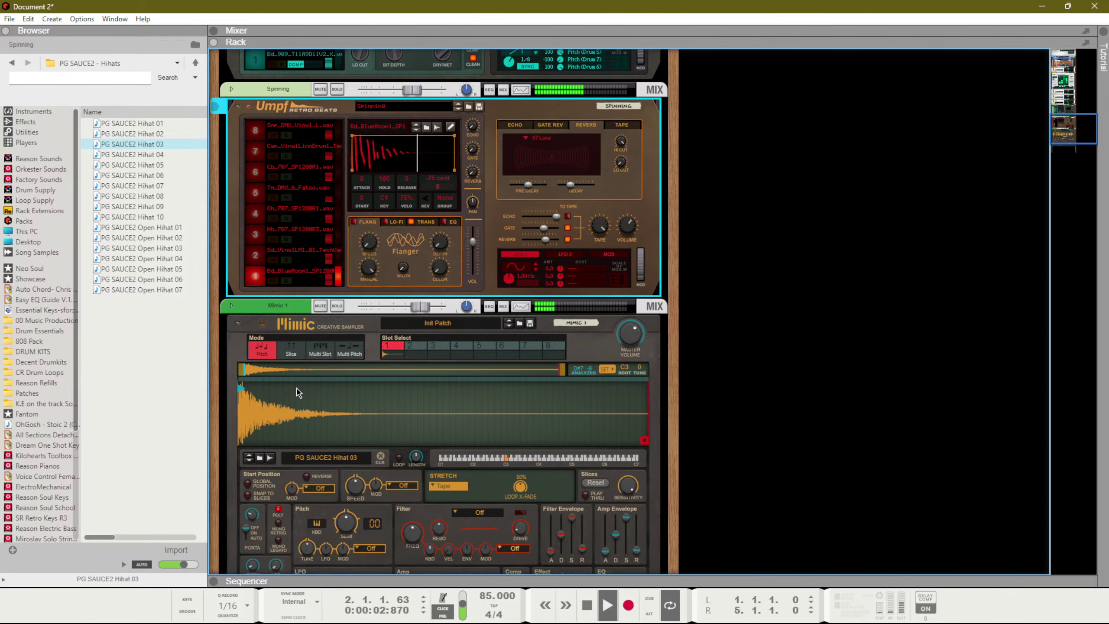
scroll(634, 460, down, 2)
drag(637, 434, 636, 402)
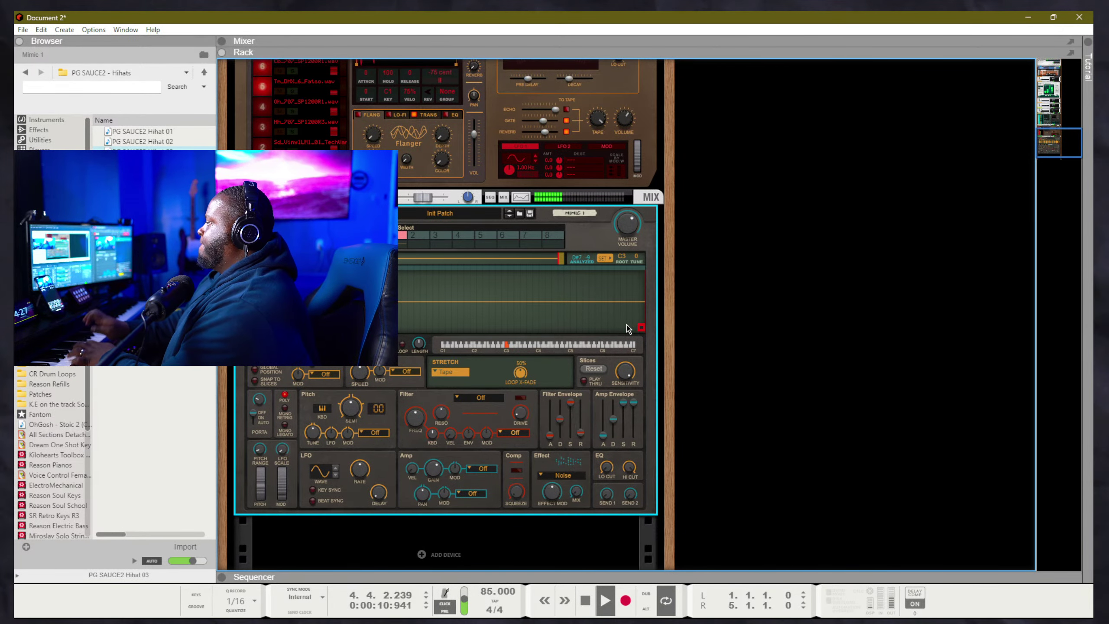
Record a four-bar hi-hat part on the Mimic 1 track and bring up the sequencer
click(737, 288)
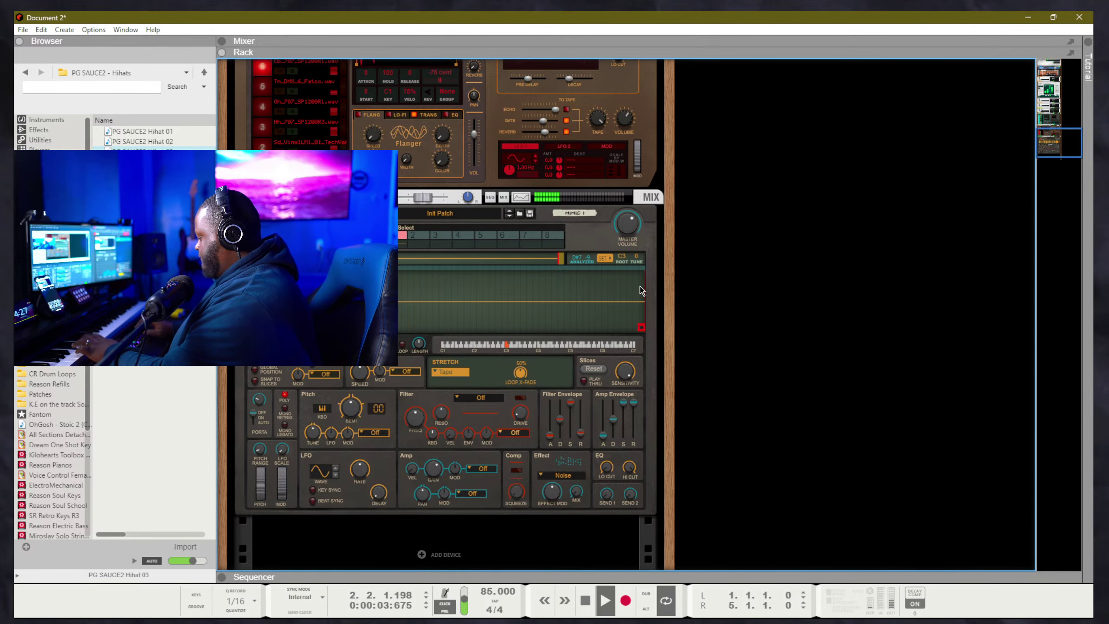
key(space)
key(ctrl+Return)
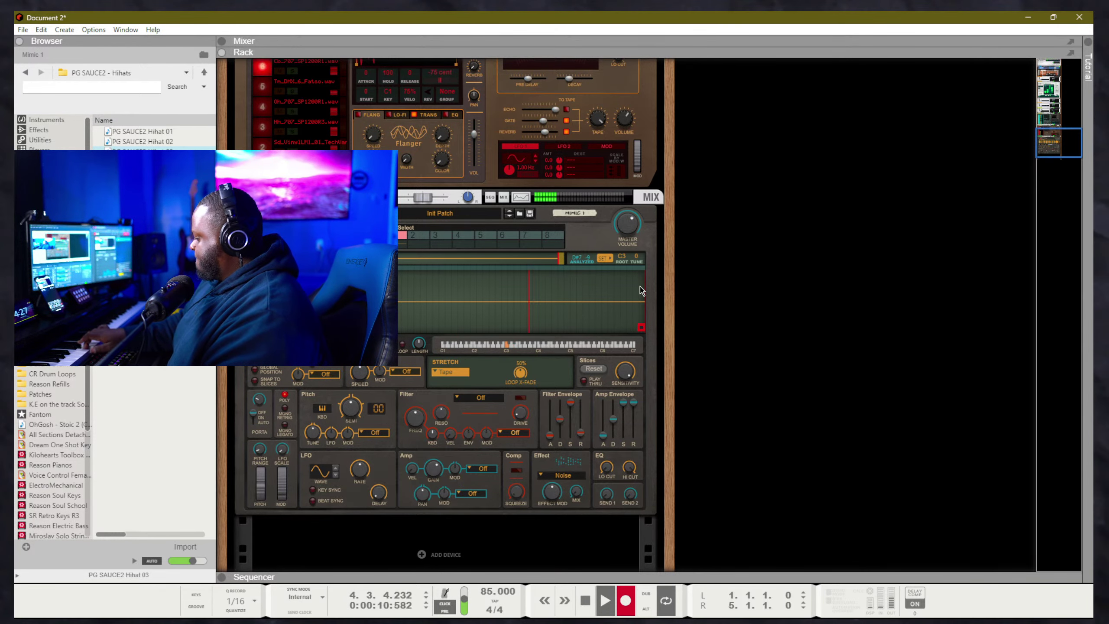
key(F7)
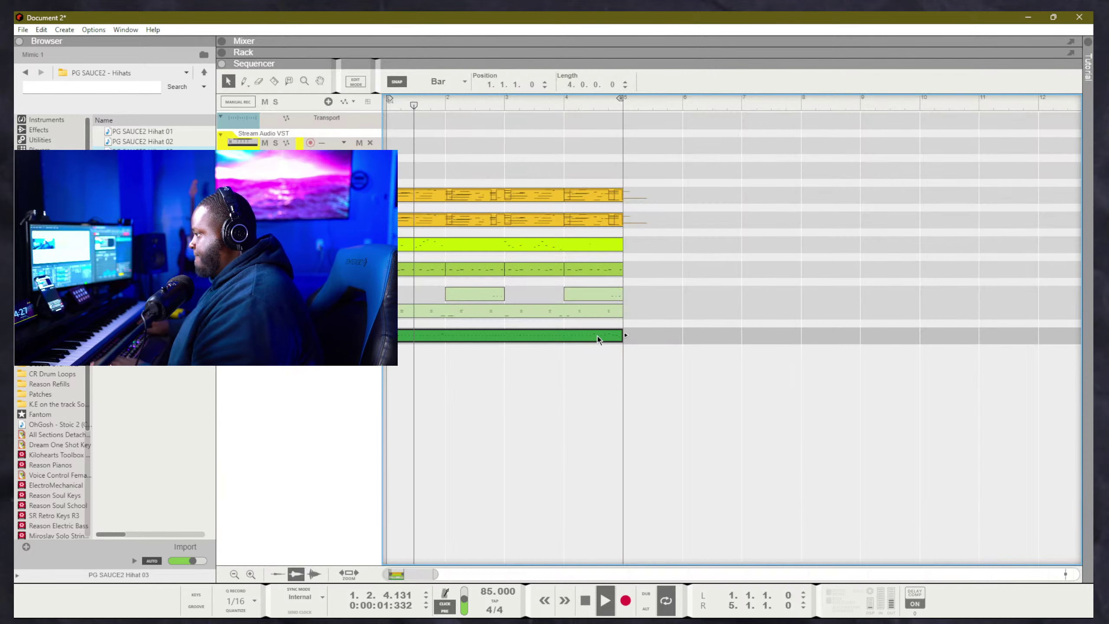
Play the loop from the start and open the recorded Mimic 1 hi-hat clip for note editing
key(shift+Return)
key(shift+Return)
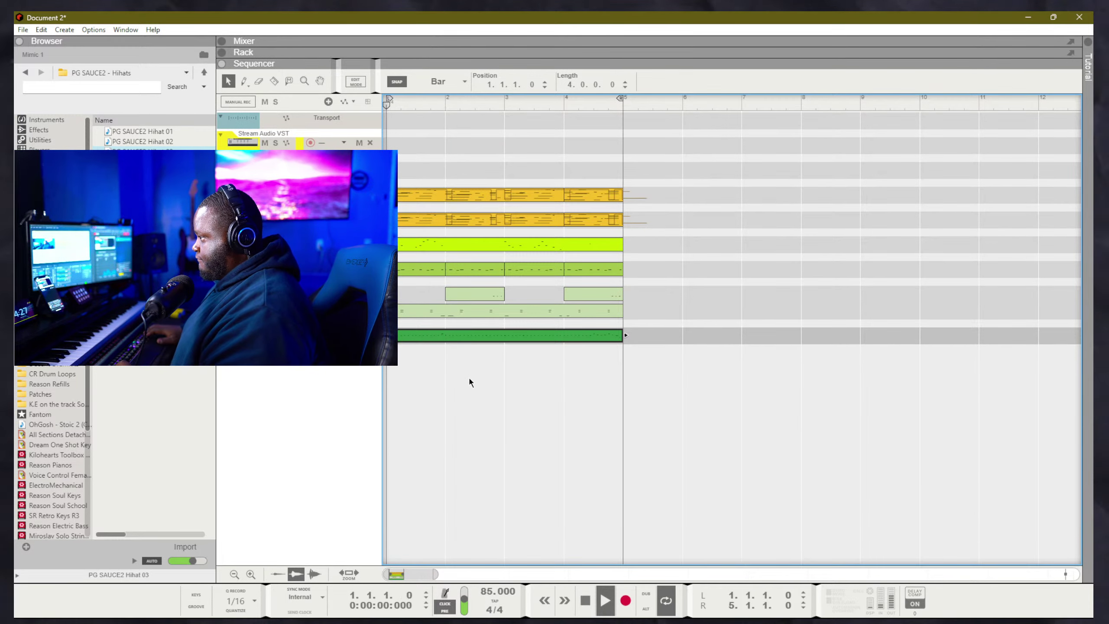
key(space)
double_click(459, 338)
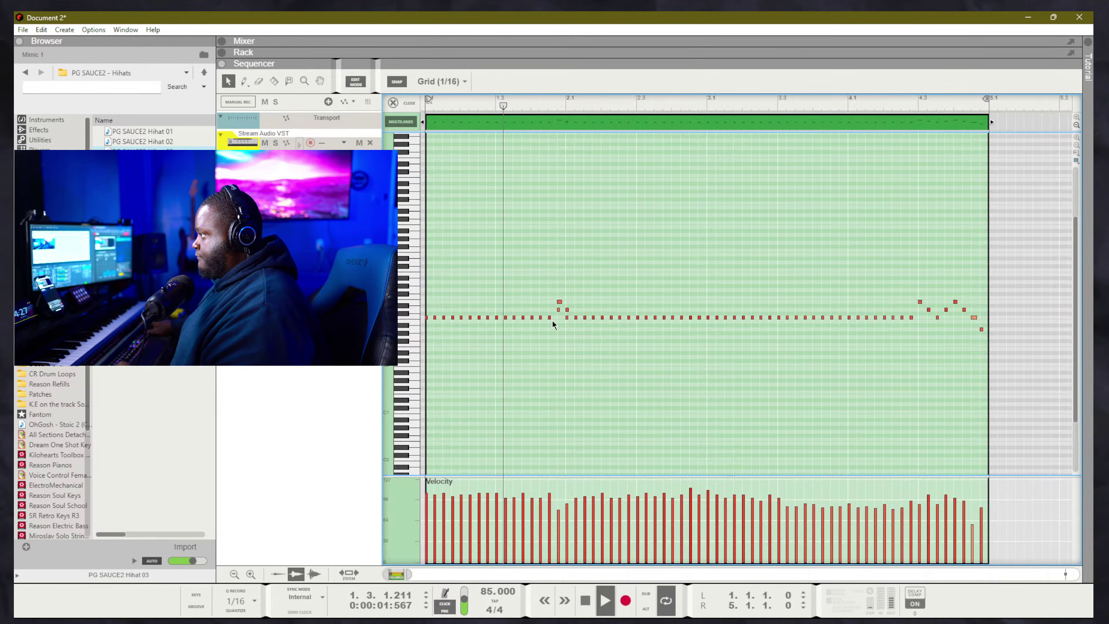
Shift the D3 hi-hat note at bar 2 a 1/32 earlier and set all notes' length to 0.0.0.61
scroll(563, 310, up, 3)
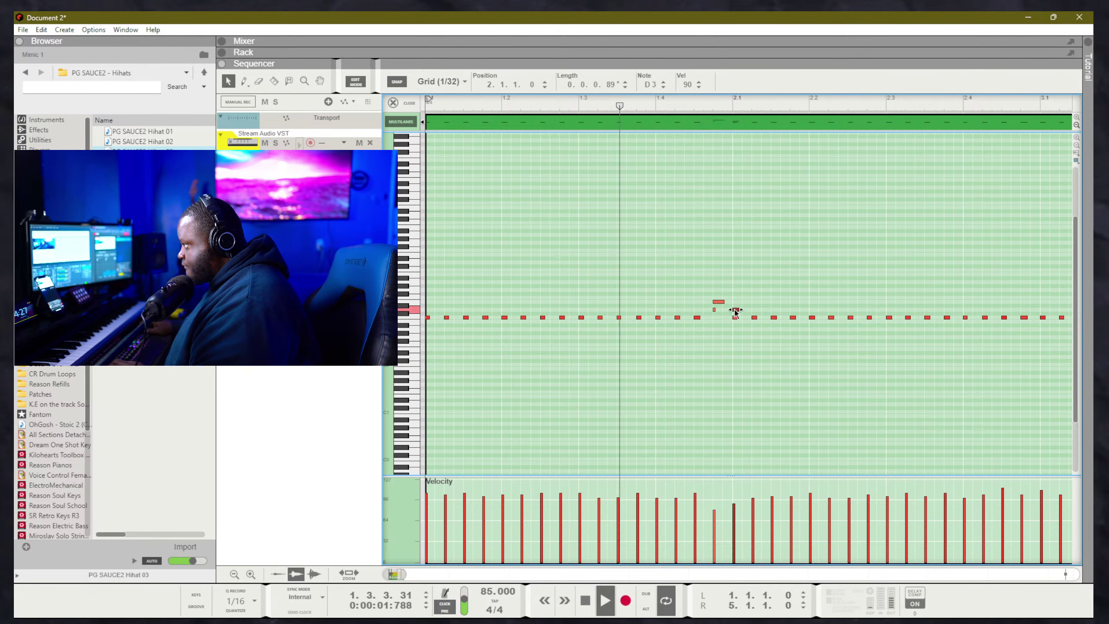
drag(736, 309, 724, 309)
key(ctrl+a)
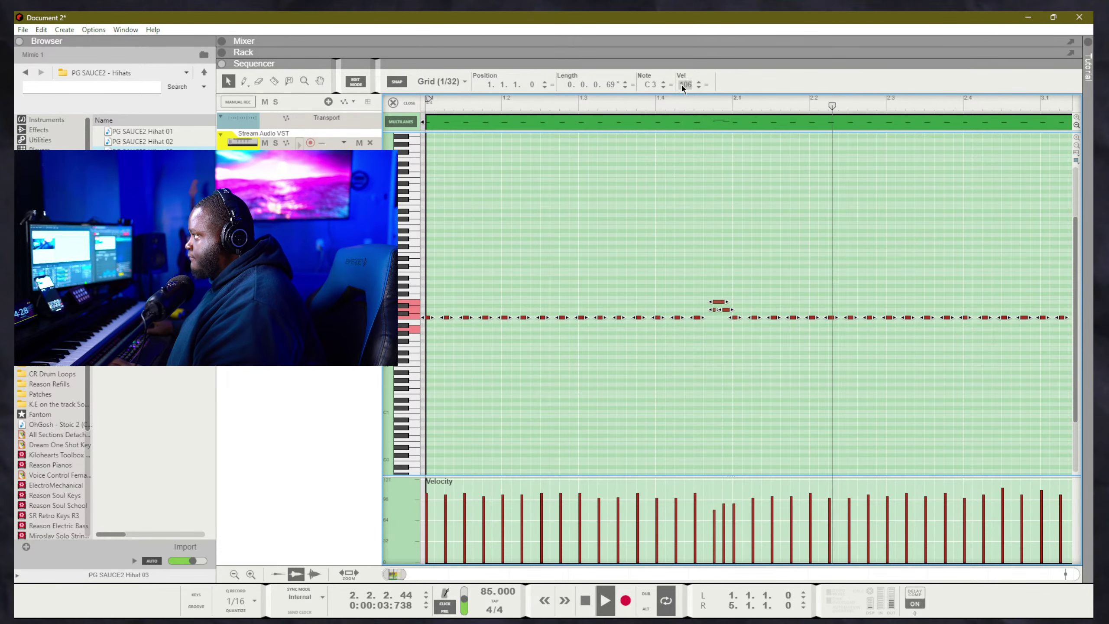
click(625, 82)
click(634, 86)
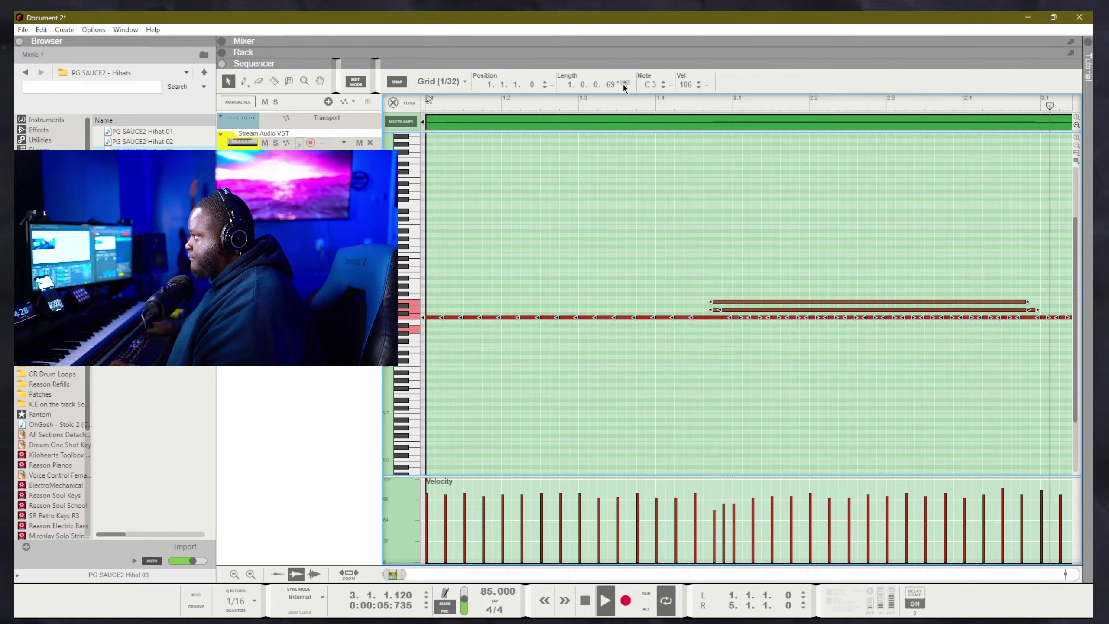
click(634, 86)
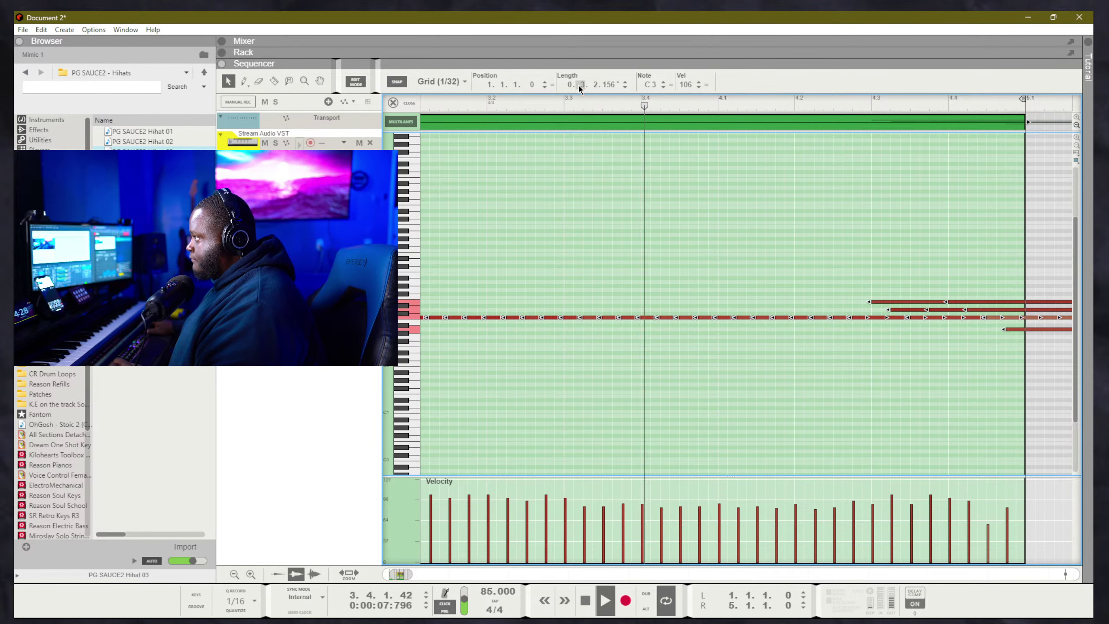
drag(584, 85, 567, 406)
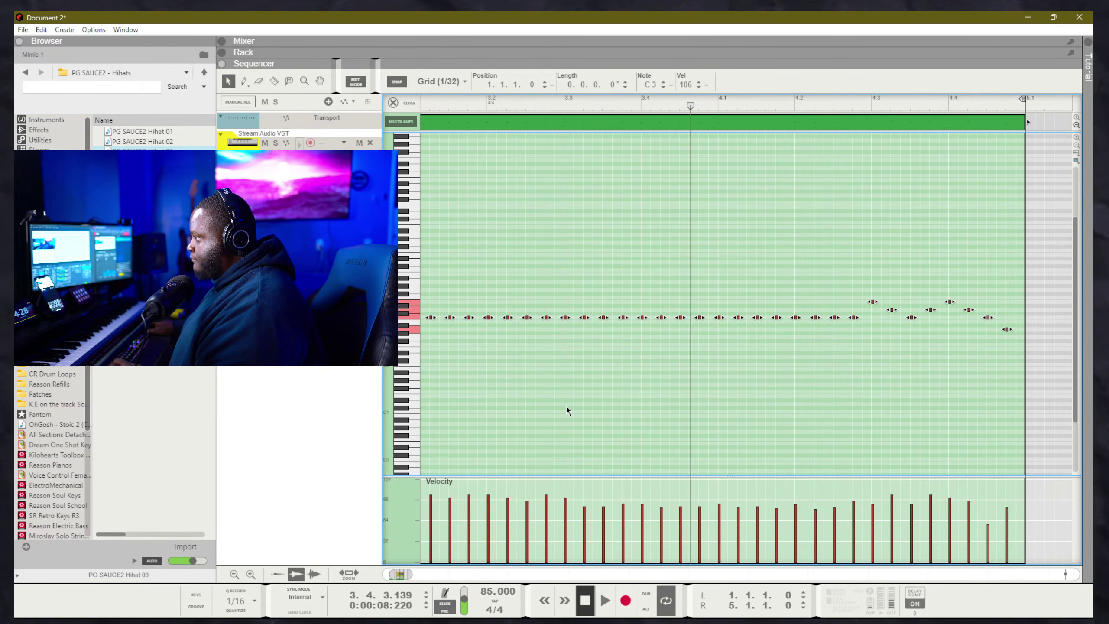
click(583, 286)
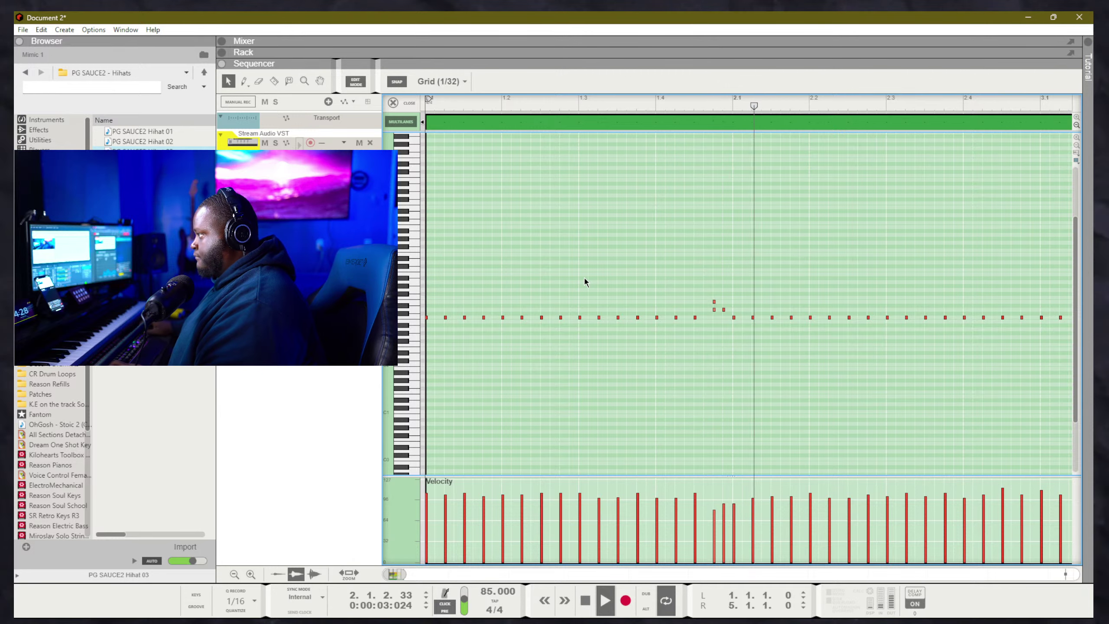
key(ctrl+a)
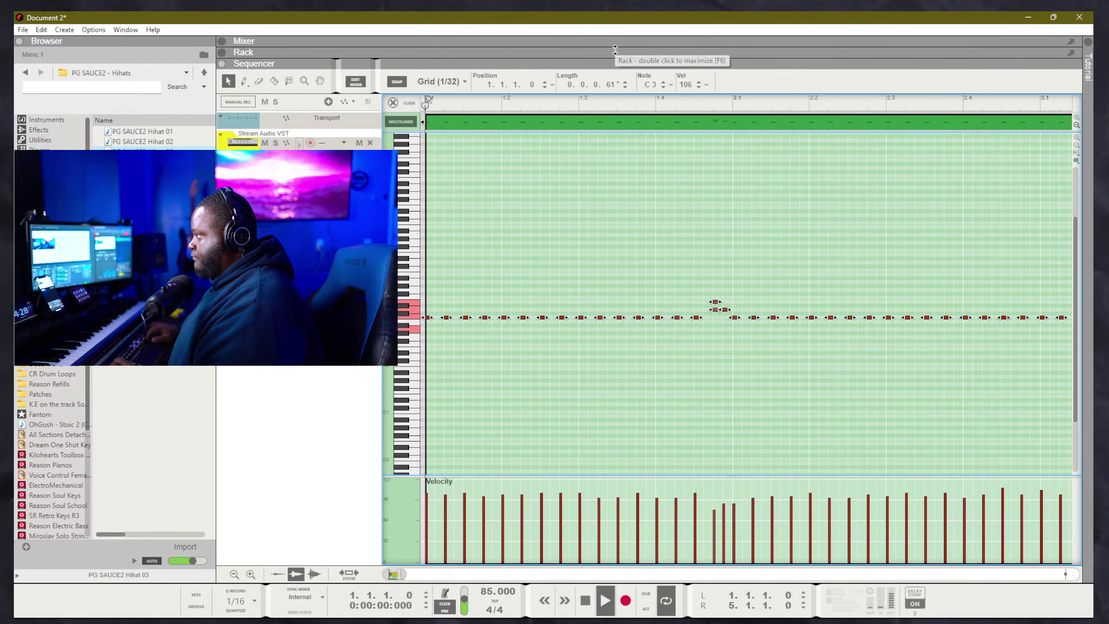
click(678, 201)
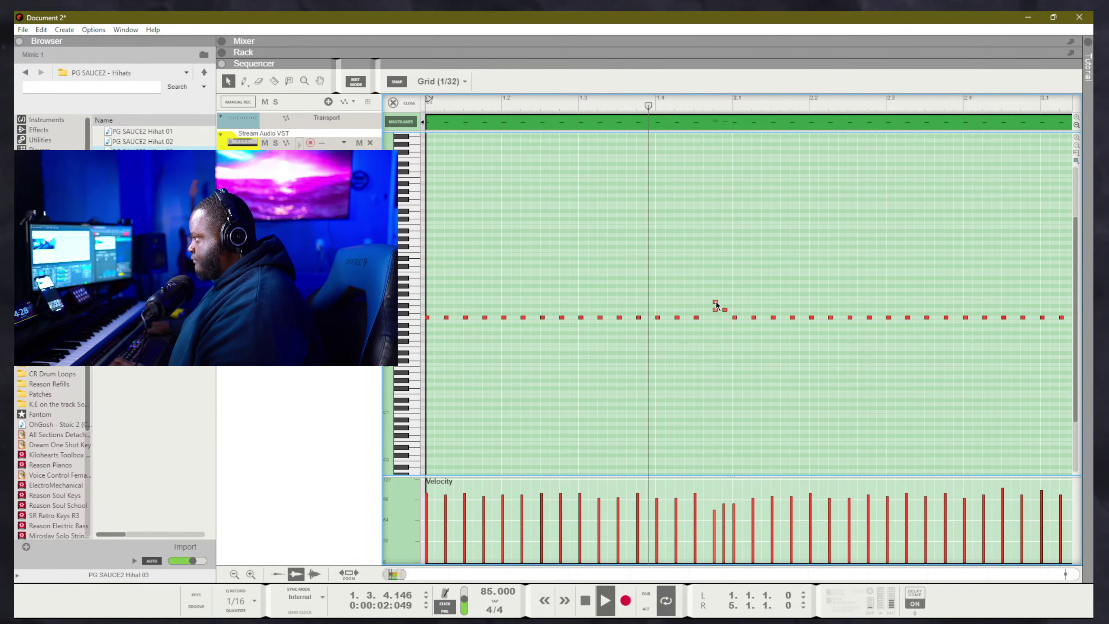
Rearrange the three notes before bar 2 into a descending 1/32 run ending on C#3 at 1.4.4.120, and close the clip
mouse_move(716, 301)
mouse_down()
mouse_move(706, 302)
mouse_move(725, 313)
mouse_up()
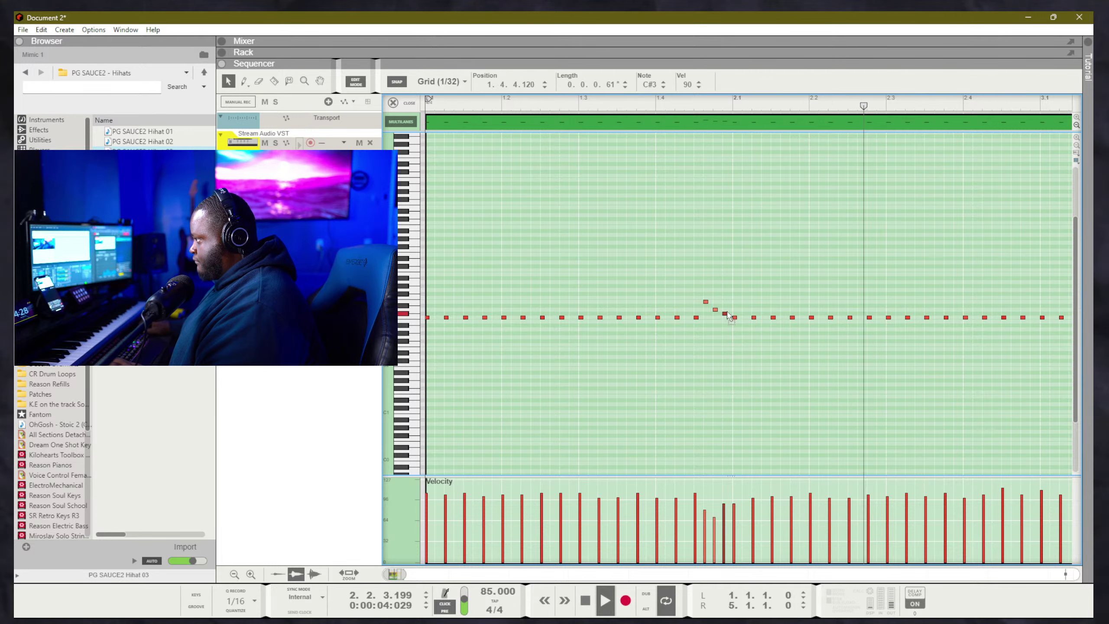
key(space)
click(715, 222)
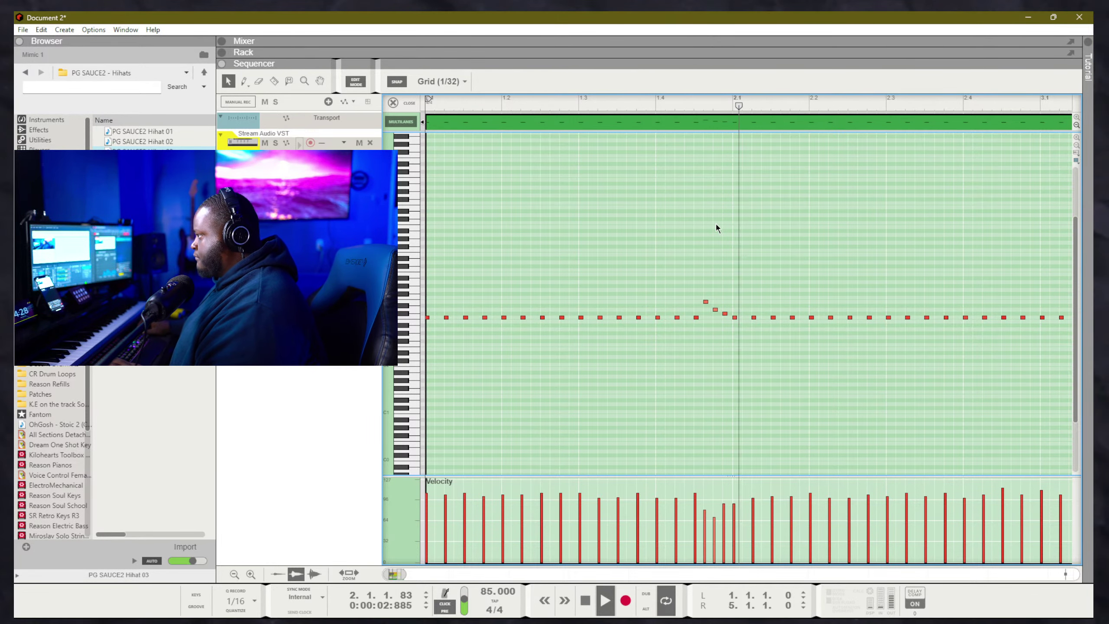
key(Escape)
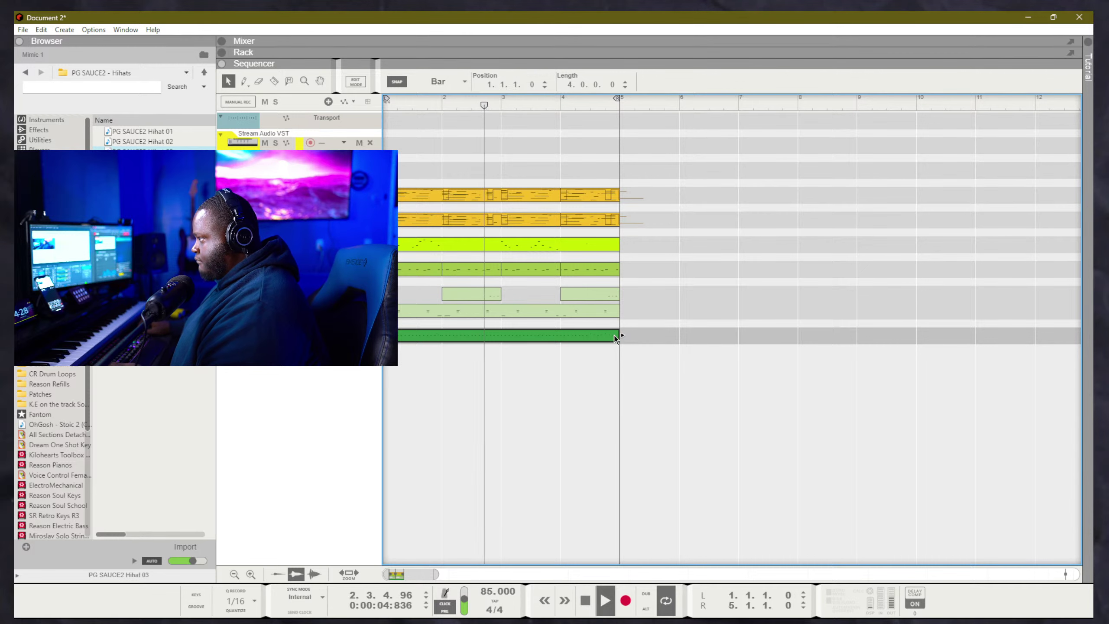
Shorten the Mimic 1 hi-hat clip to one bar and duplicate it into bar 2
drag(620, 336, 523, 352)
key(space)
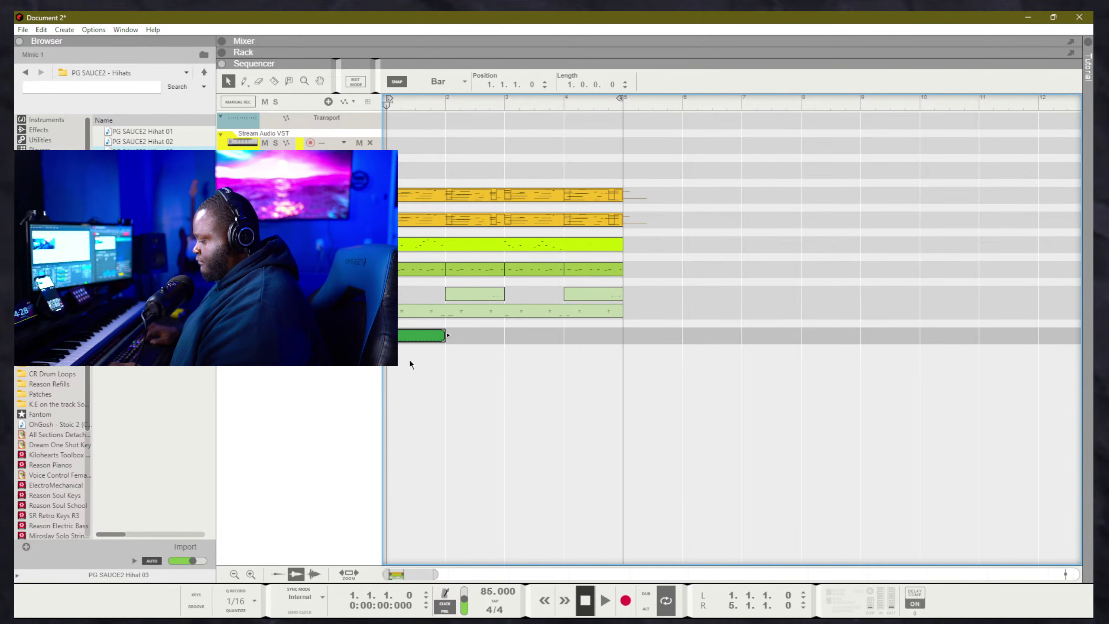
key(space)
key(ctrl+d)
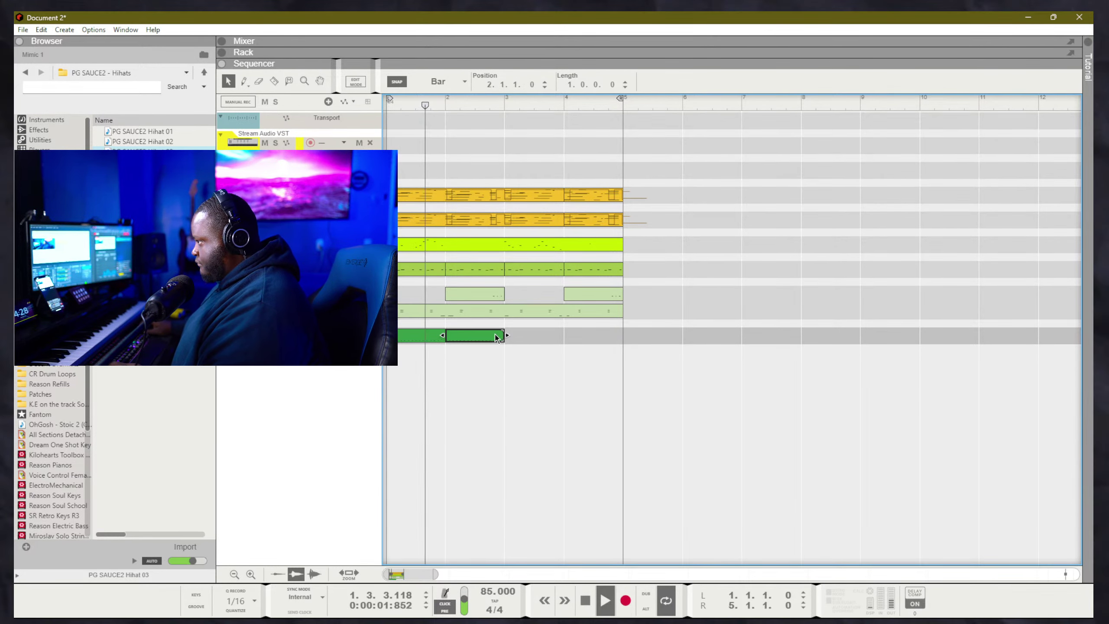
Open the bar 2 hi-hat clip and add a copied C3 note at 2.3.3.120
key(shift+Tab)
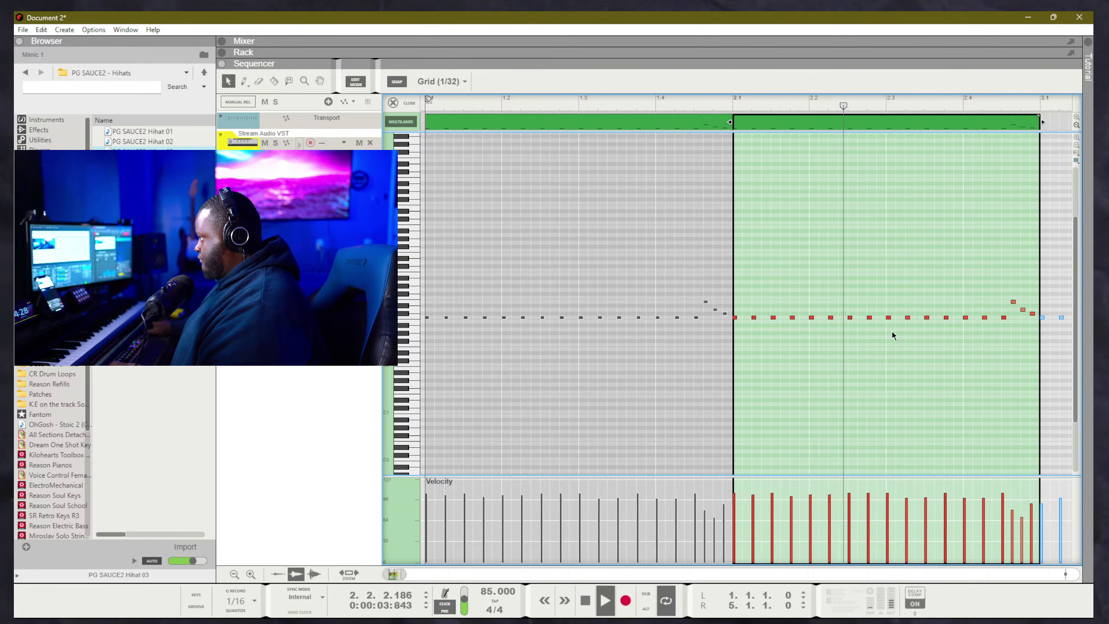
key(space)
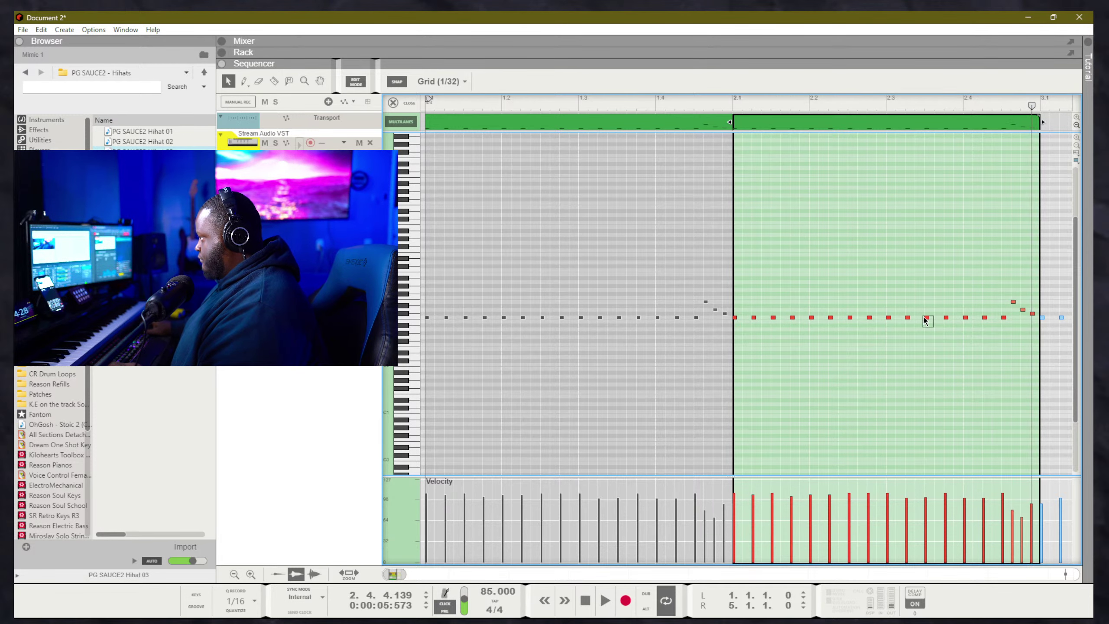
click(922, 316)
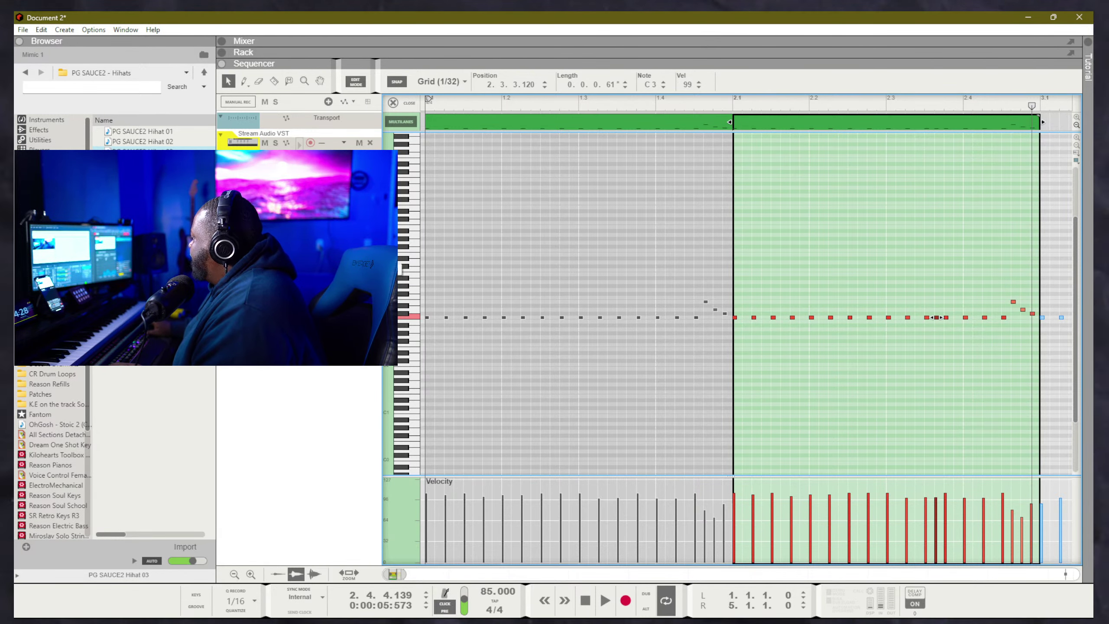
Set the snap value to 1/64 and add another copied C3 note at 2.3.3.60 to form a fast roll
click(439, 82)
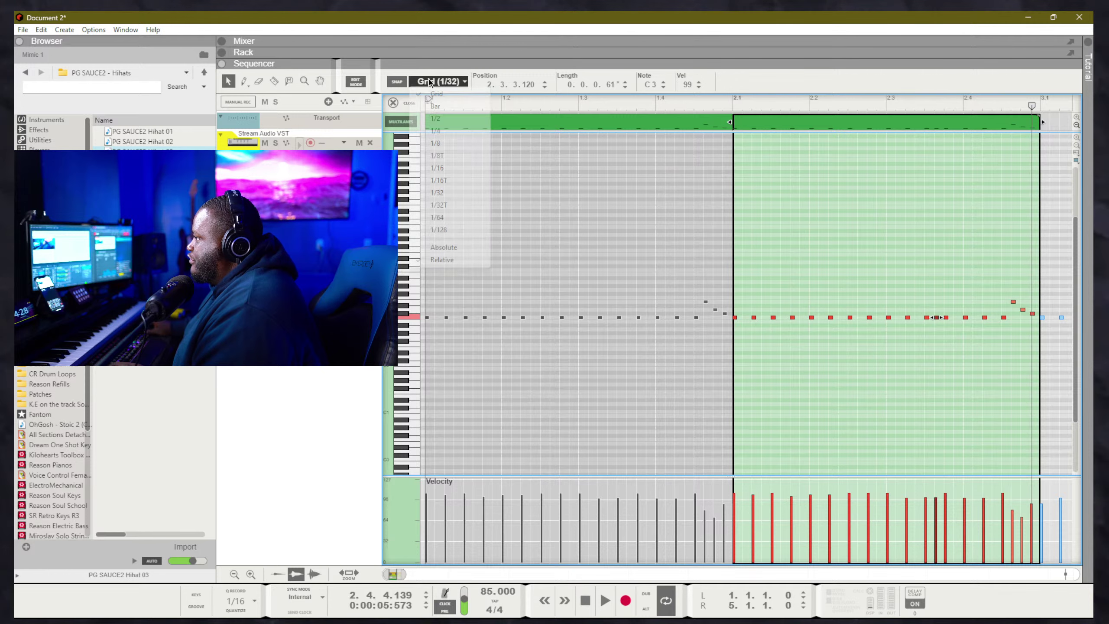
click(449, 218)
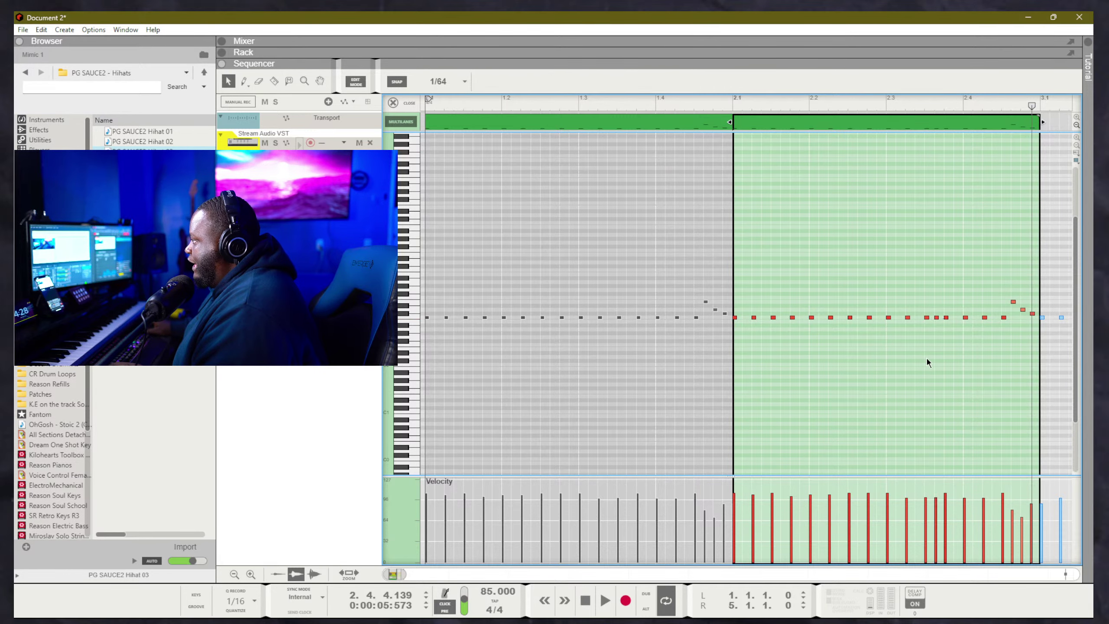
scroll(927, 354, up, 3)
scroll(951, 340, up, 2)
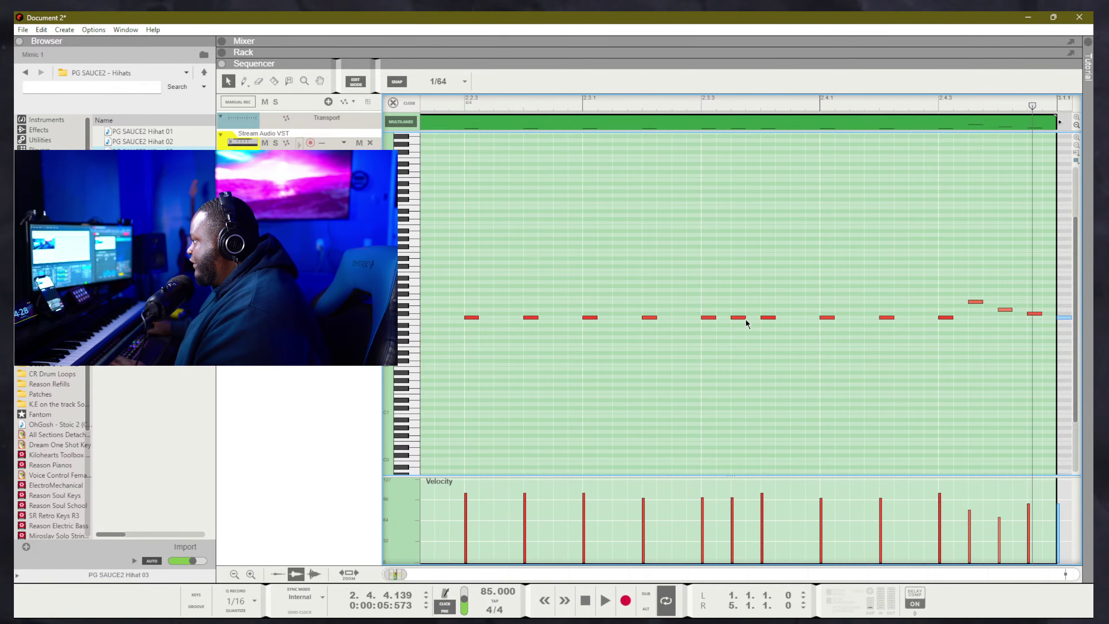
drag(740, 323, 731, 325)
Play the new hi-hat roll from 2.3.2.180 and return the playhead to the start of the song
click(690, 108)
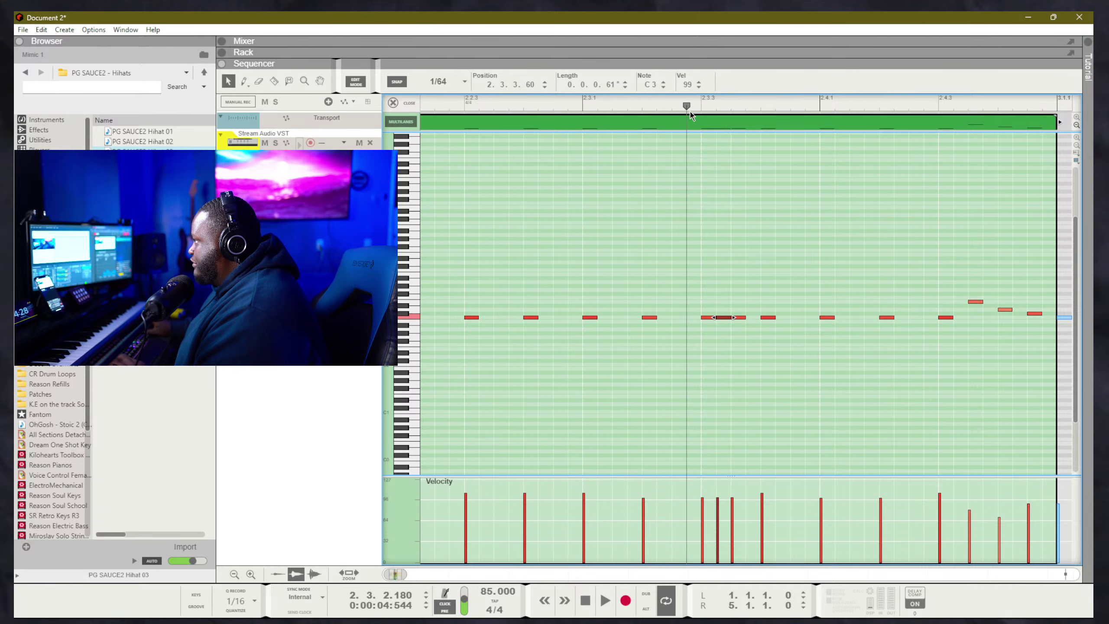
key(space)
drag(690, 108, 423, 108)
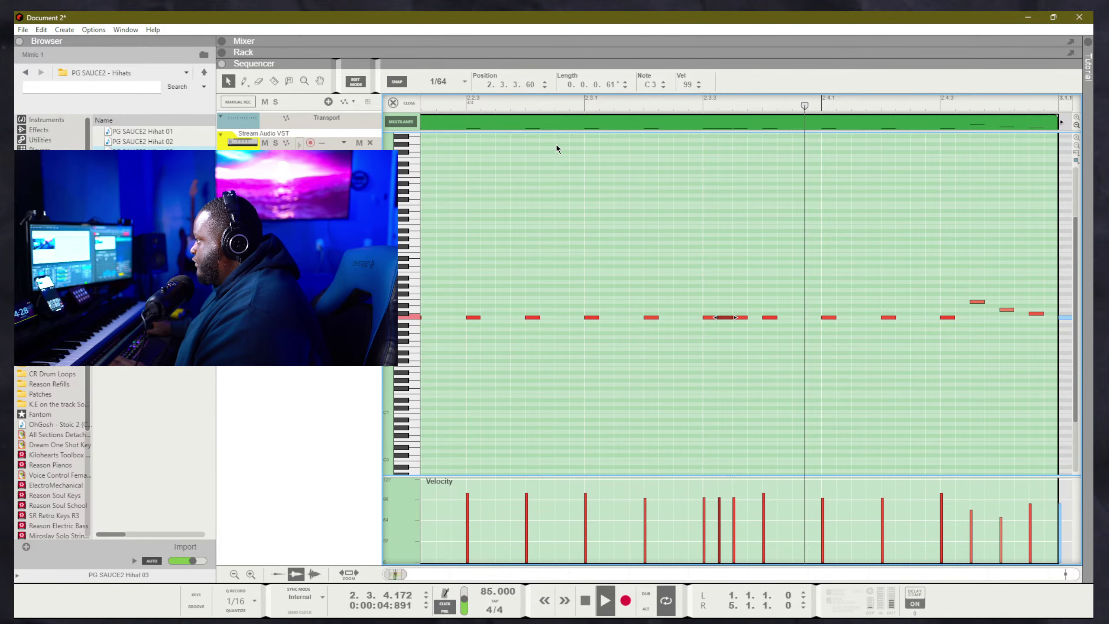
key(space)
key(Home)
Join the two one-bar hi-hat clips into a single two-bar clip and open it for note editing
key(F6)
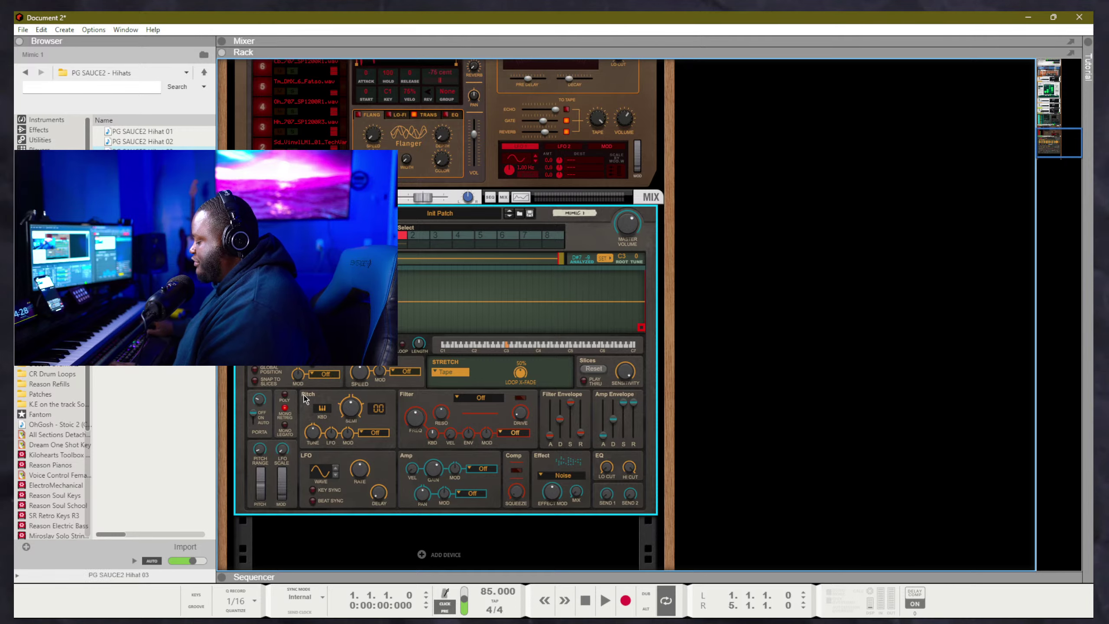
key(F7)
key(ctrl+e)
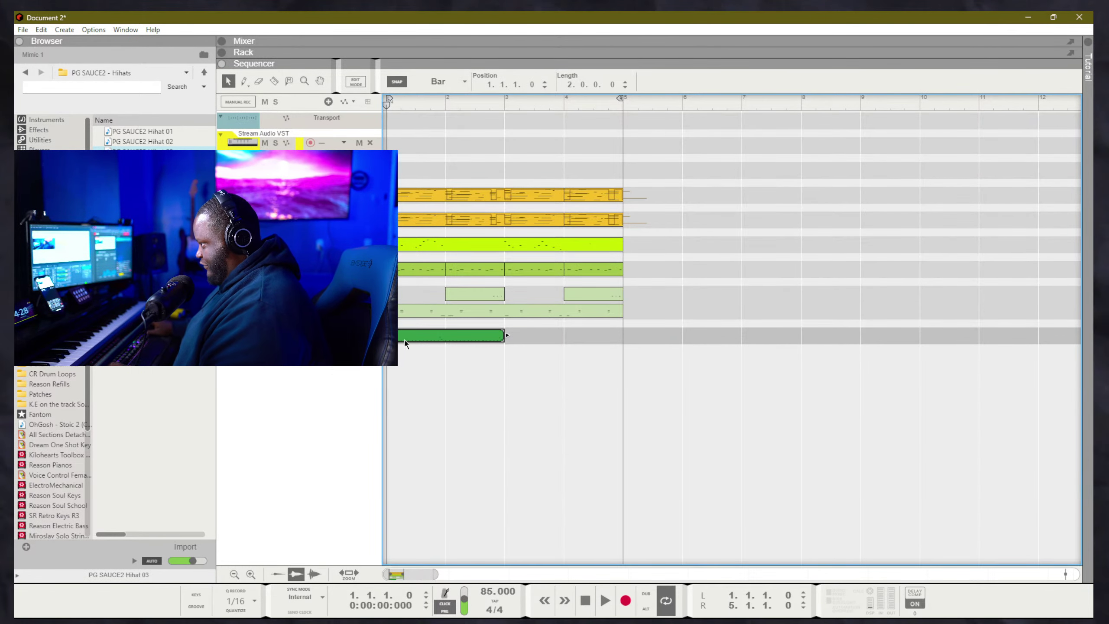
key(ctrl+e)
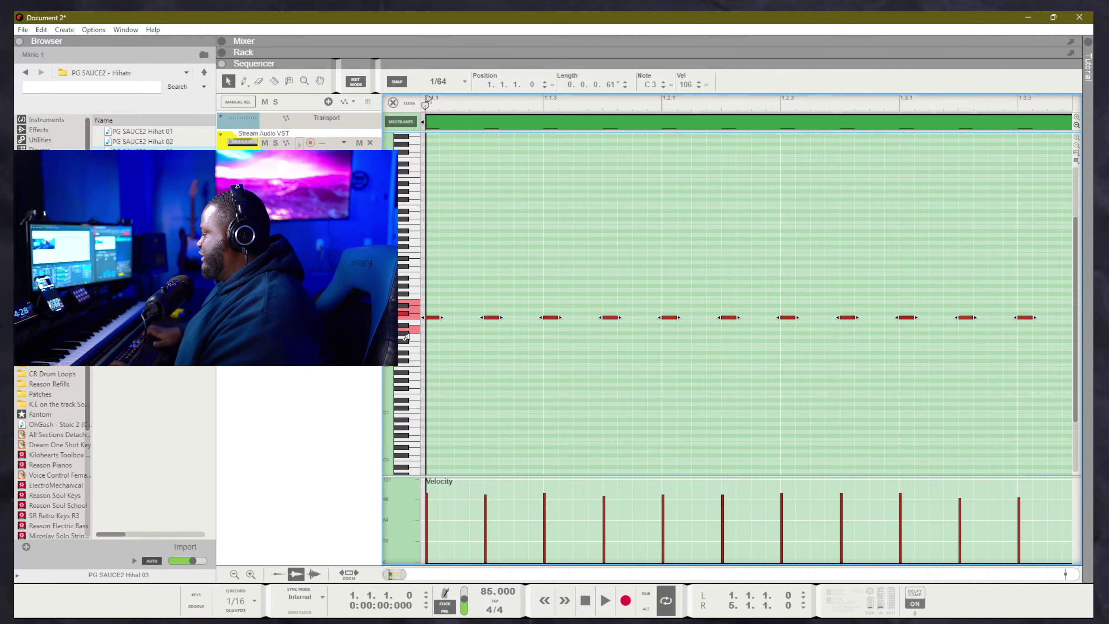
scroll(405, 335, down, 4)
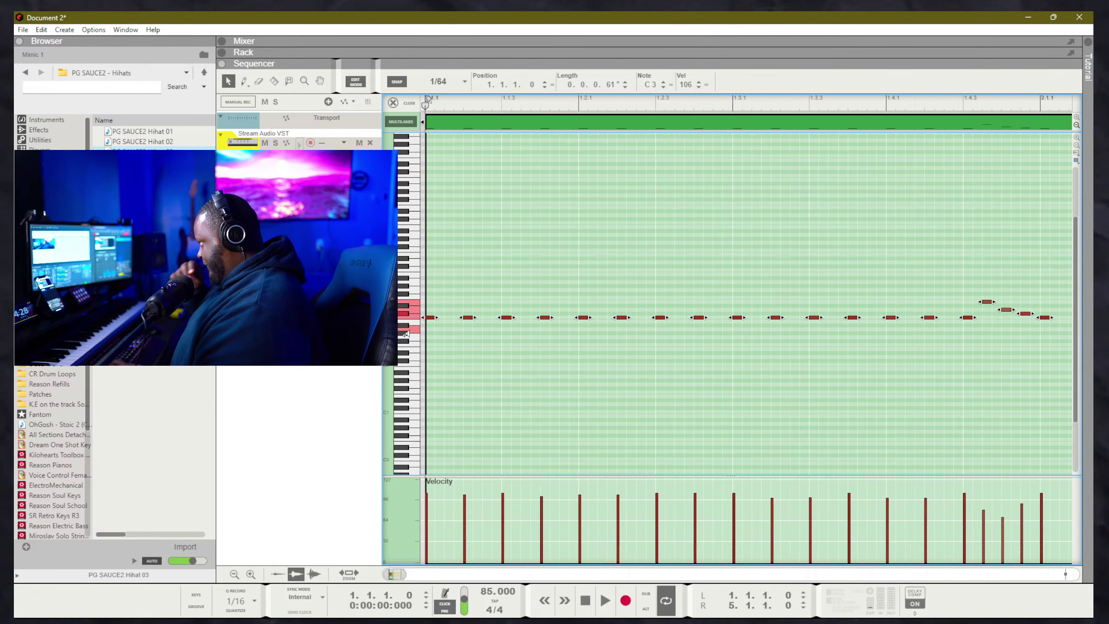
scroll(405, 335, down, 2)
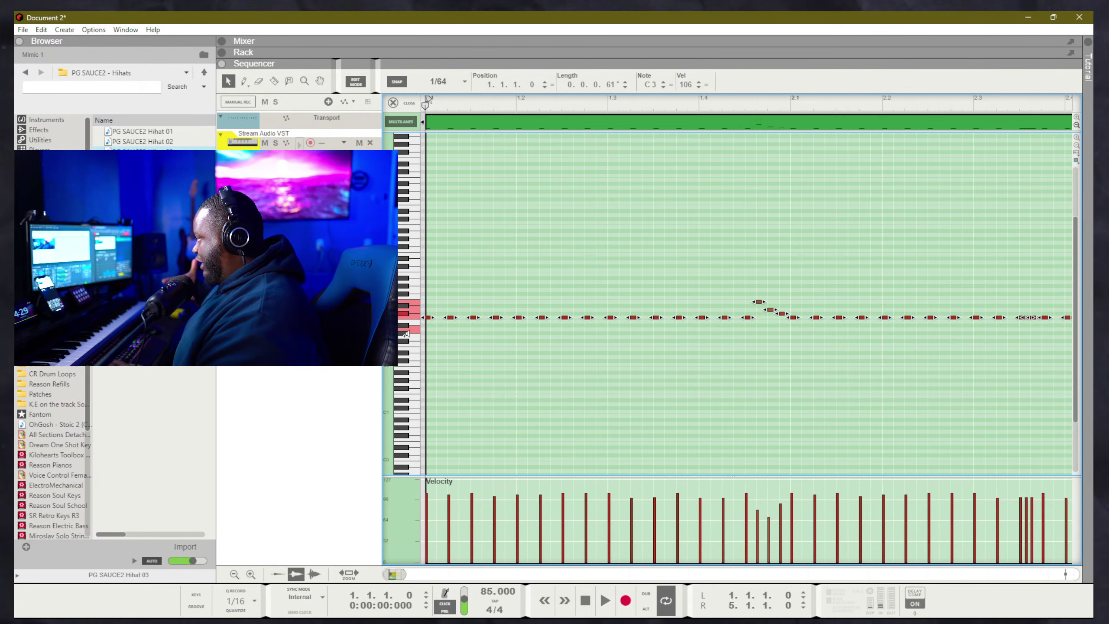
click(456, 272)
scroll(658, 258, down, 1)
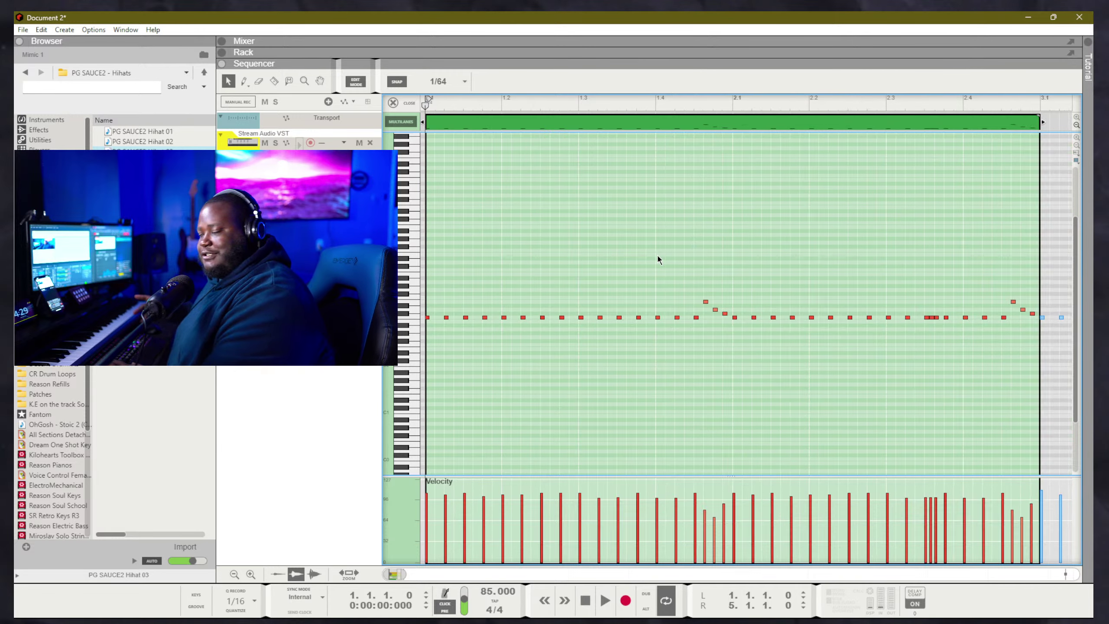
Transpose the three-note run at the end of bar 2 down six semitones during playback and delete its last note
key(space)
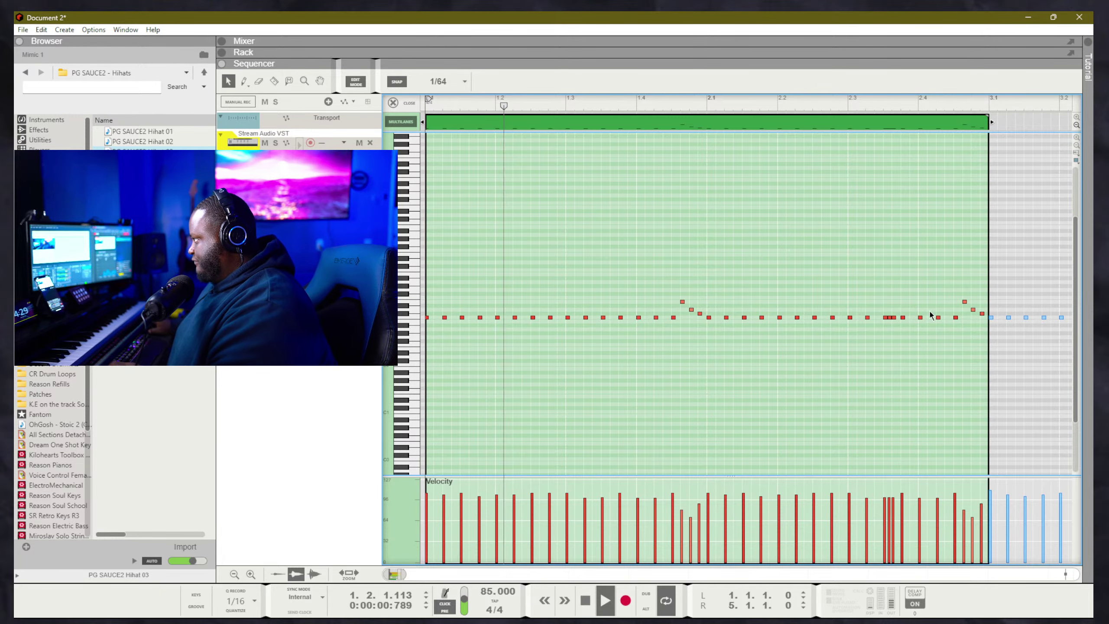
drag(985, 323, 961, 298)
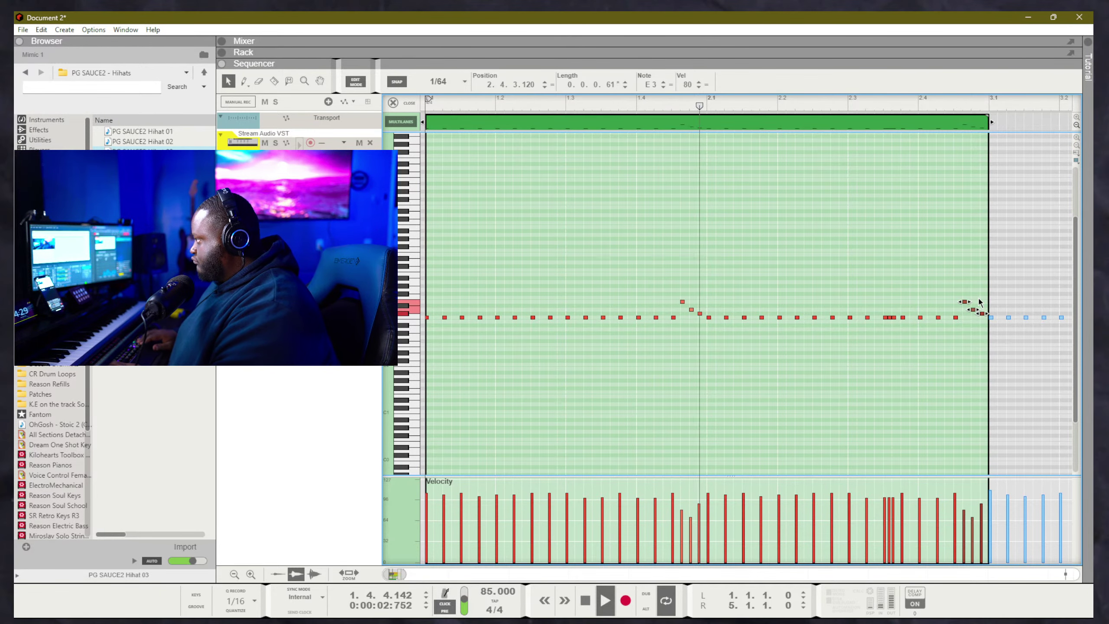
key(ctrl+Down)
key(ctrl+Down)
key(ctrl+Down)
key(ctrl+Down)
key(ctrl+Down)
key(ctrl+Down)
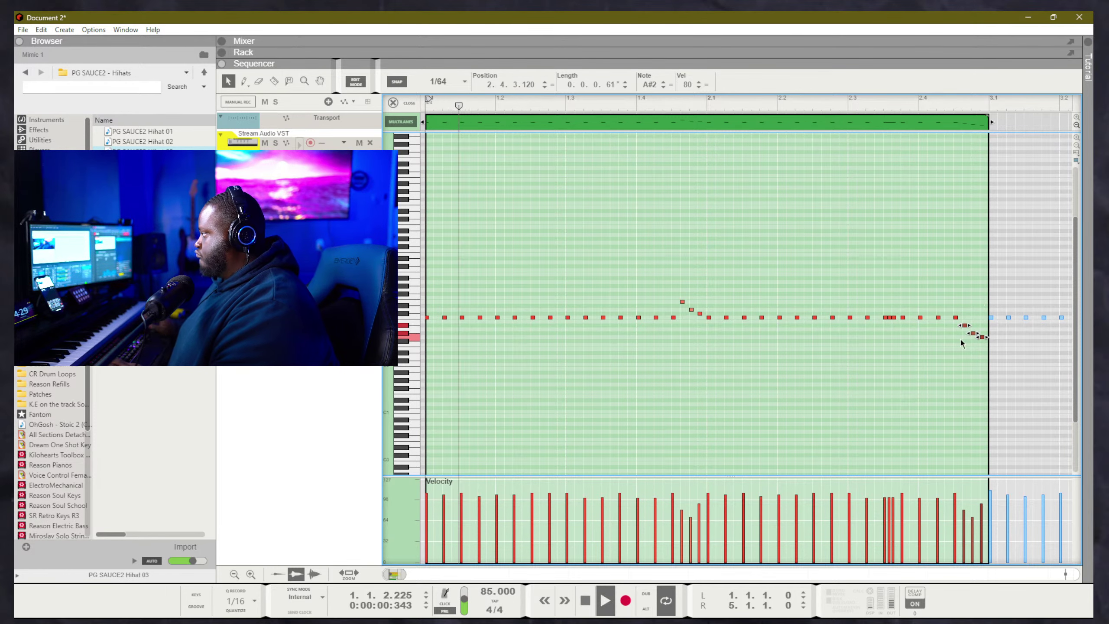
drag(985, 378, 979, 333)
key(Delete)
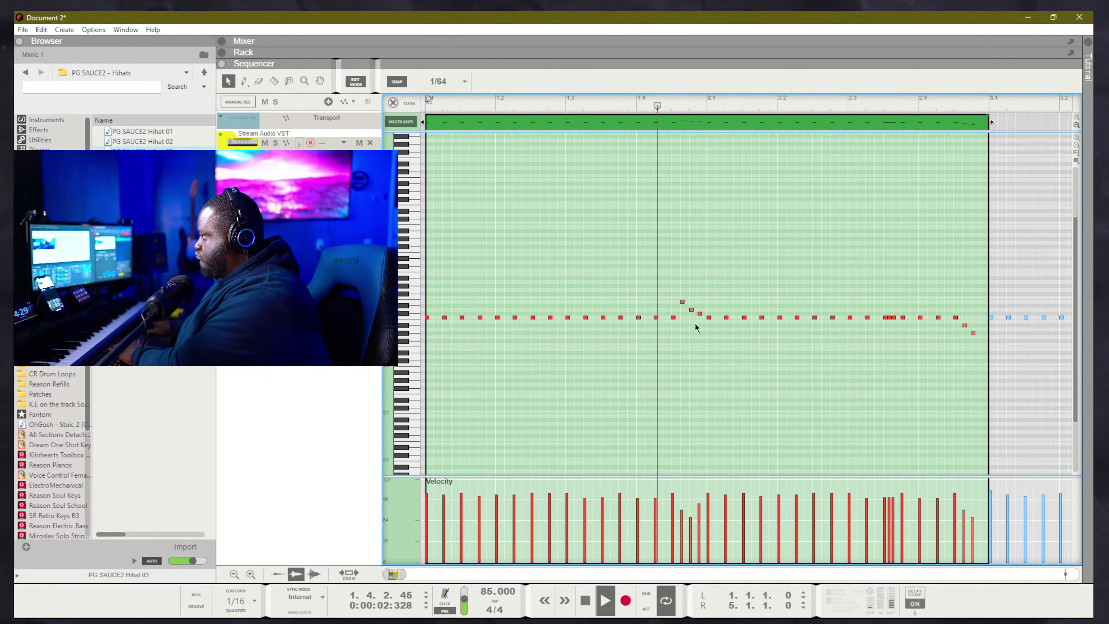
Replace the highest note of the run before bar 2 with a copy of the preceding C3 hi-hat note
click(682, 302)
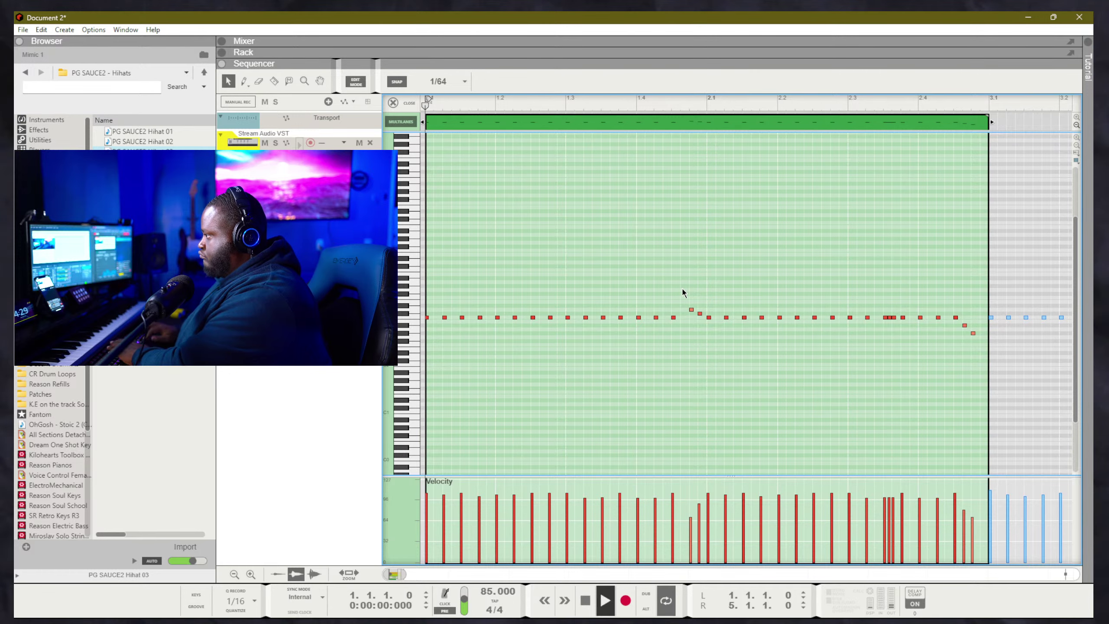
key(Delete)
drag(679, 314, 662, 322)
key(ctrl+d)
key(ctrl+Right)
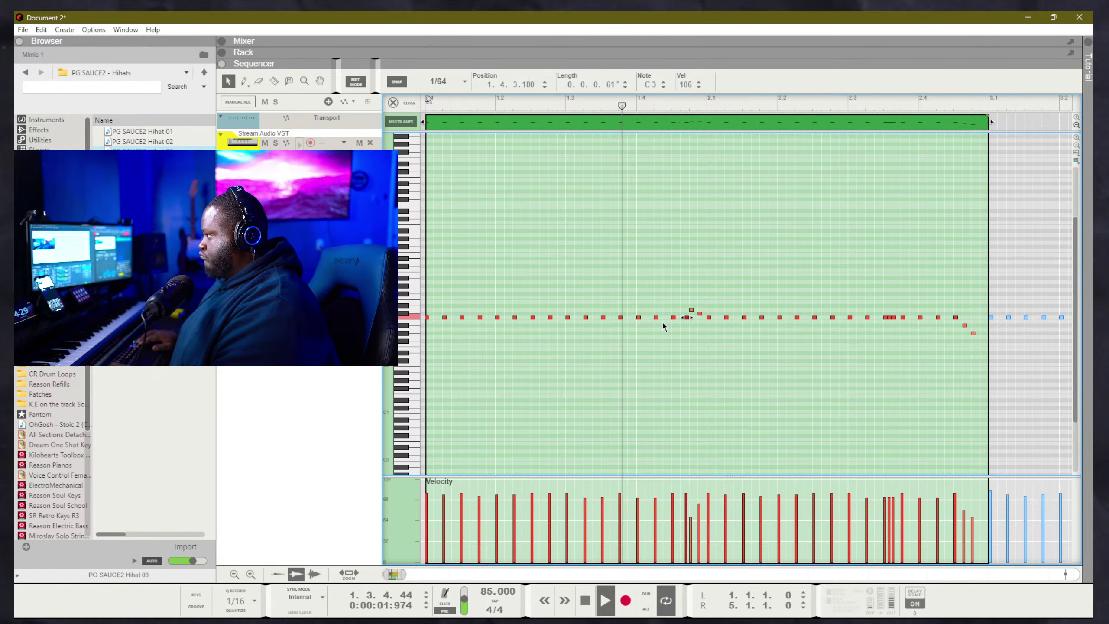
key(ctrl+Left)
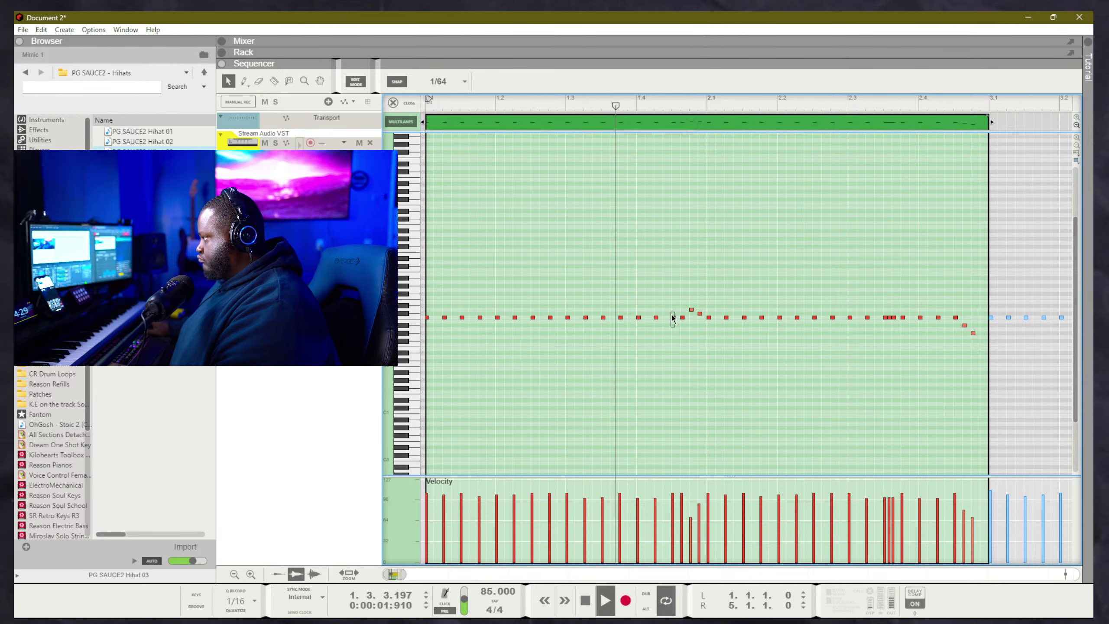
Nudge the C3 note before the bar 1 run a 1/64 earlier to 1.4.2.180 and restart playback
click(672, 317)
key(ctrl+Left)
key(space)
key(space)
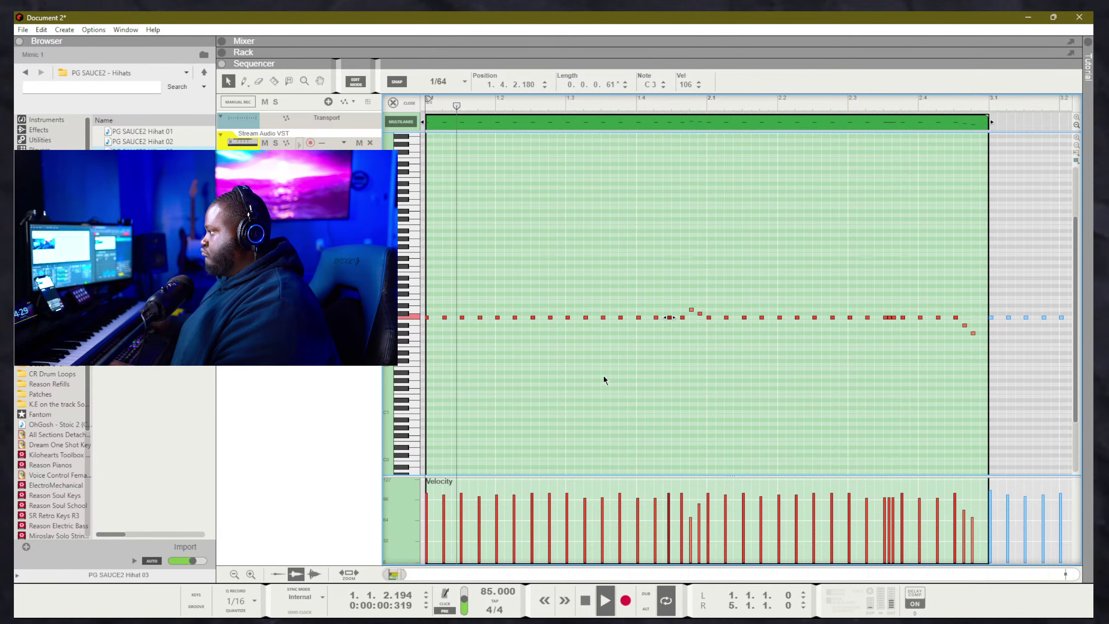
Delete the two C3 hi-hat notes just before the raised roll at the end of bar 1
click(604, 376)
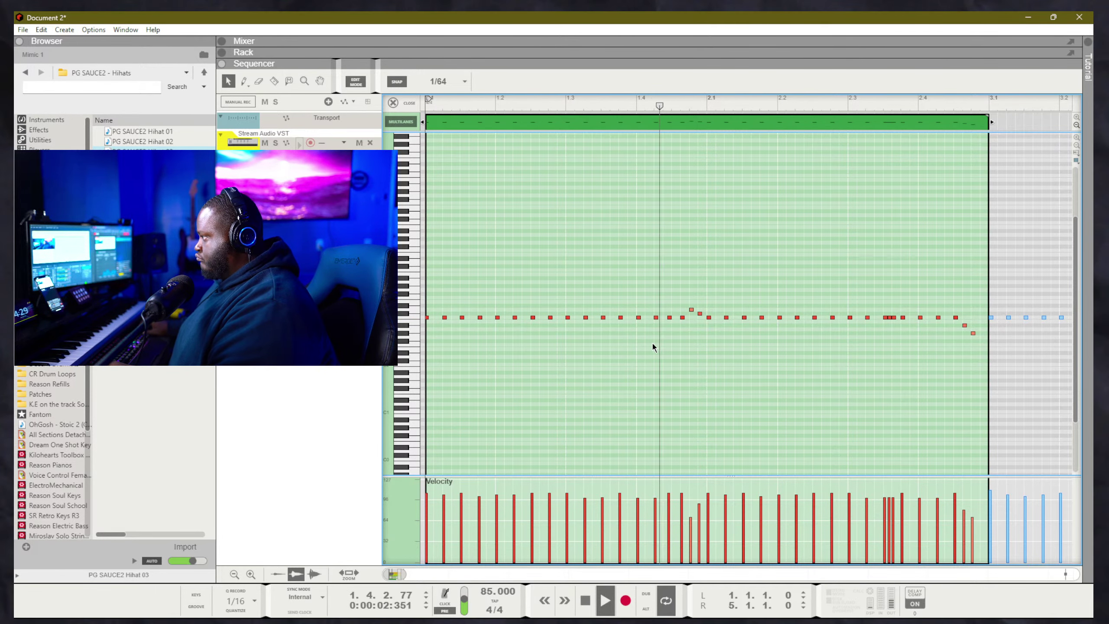
drag(684, 340, 651, 311)
key(Delete)
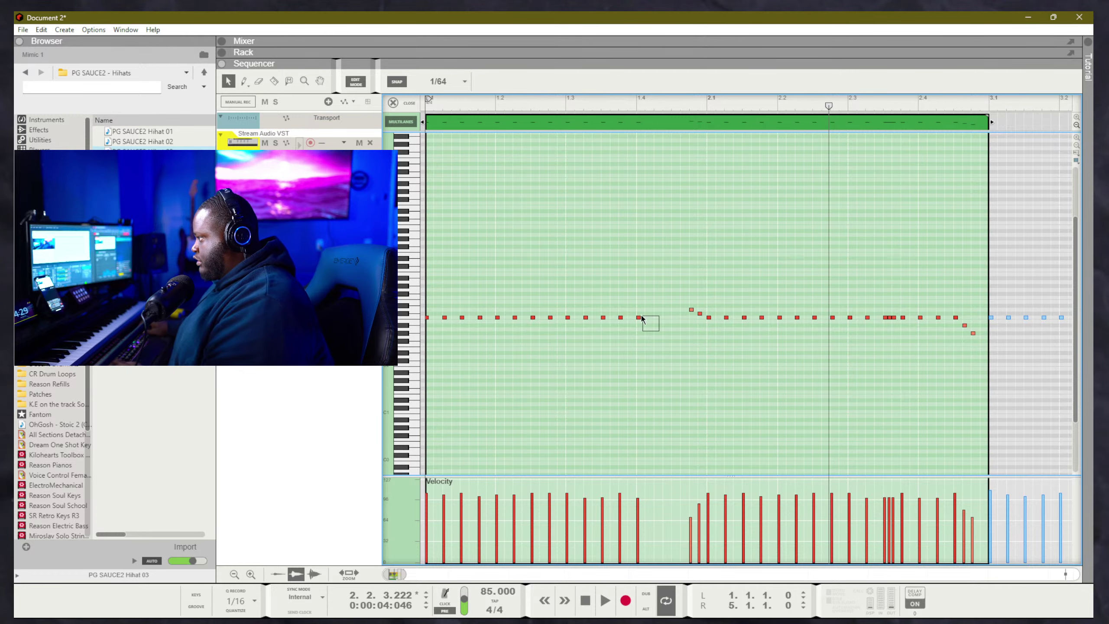
Fill the gap before the roll with successive duplicates of the C3 note on beat 1.4 and restart playback
click(638, 317)
key(ctrl+d)
key(ctrl+d)
key(ctrl+d)
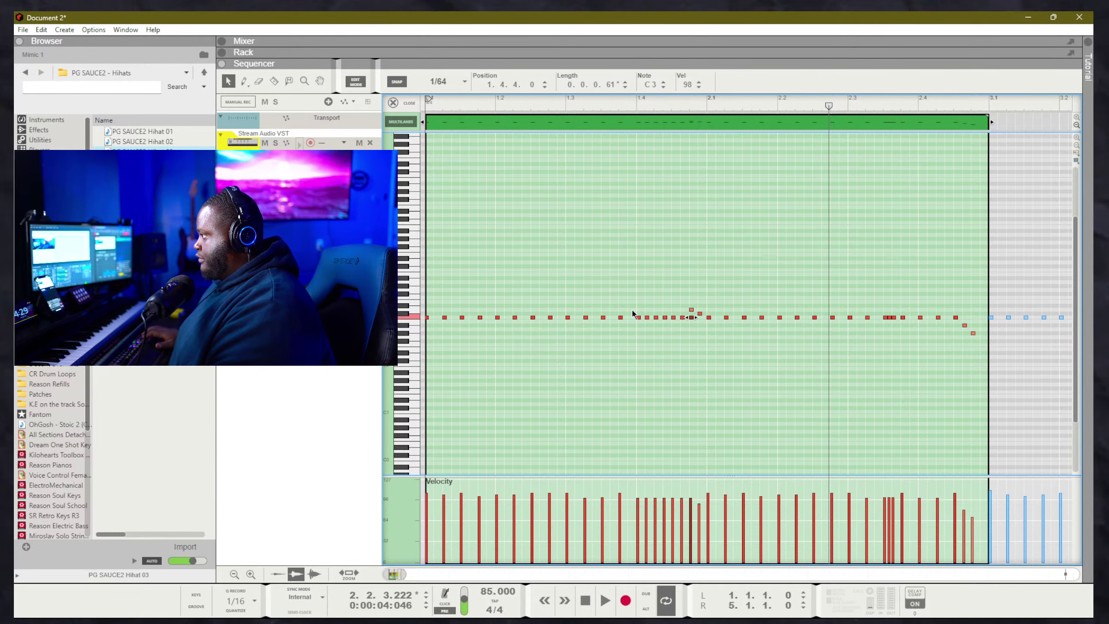
click(632, 313)
key(space)
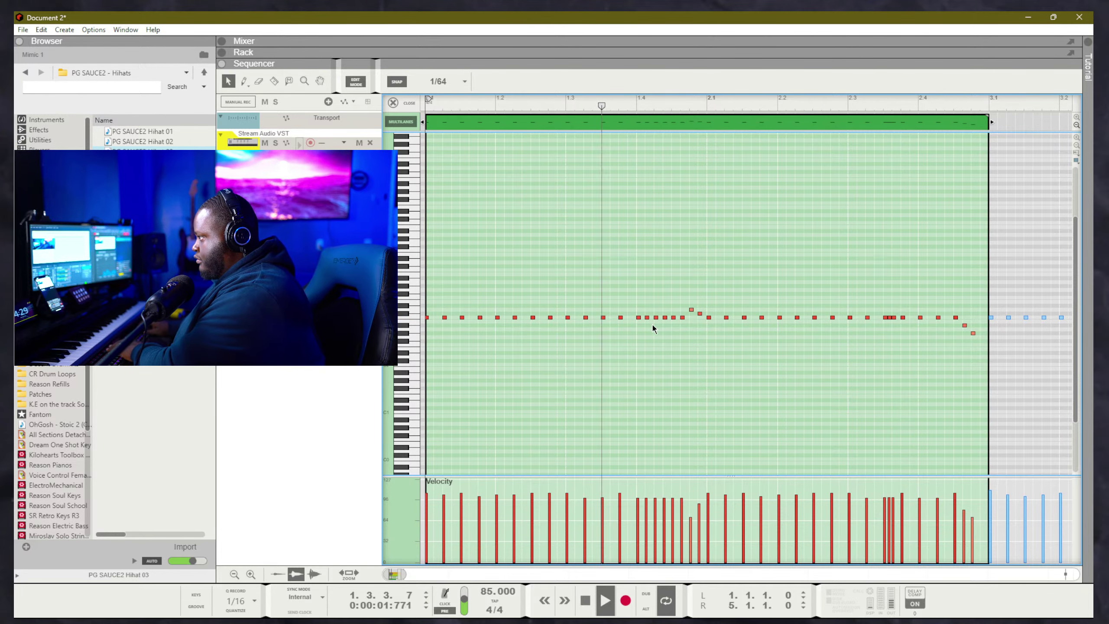
Delete every second duplicated C3 note before the bar 1 roll to thin it out to the regular hi-hat spacing
click(647, 318)
key(Delete)
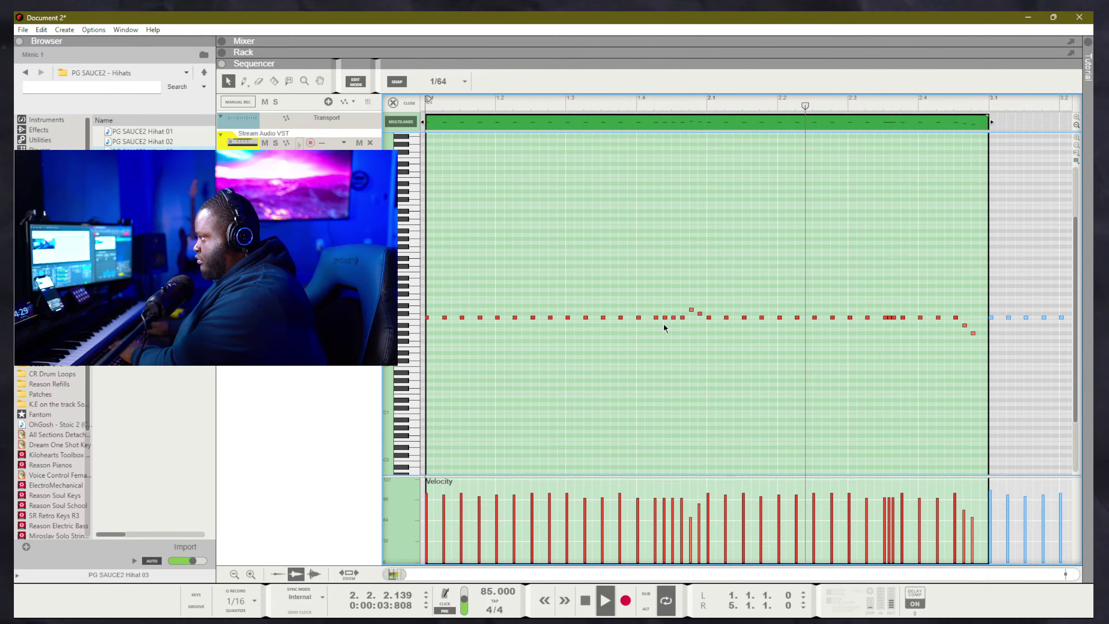
click(665, 318)
key(Delete)
click(682, 318)
key(Delete)
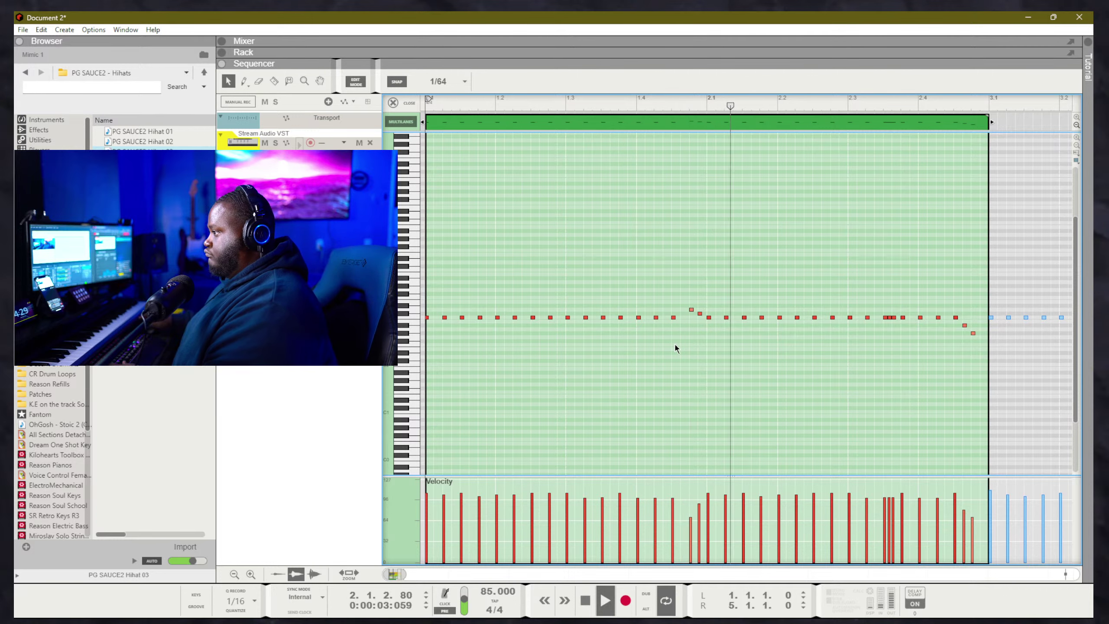
Leave note editing, duplicate the two-bar hi-hat clip to bar 3, and restart playback from the beginning
key(shift+Tab)
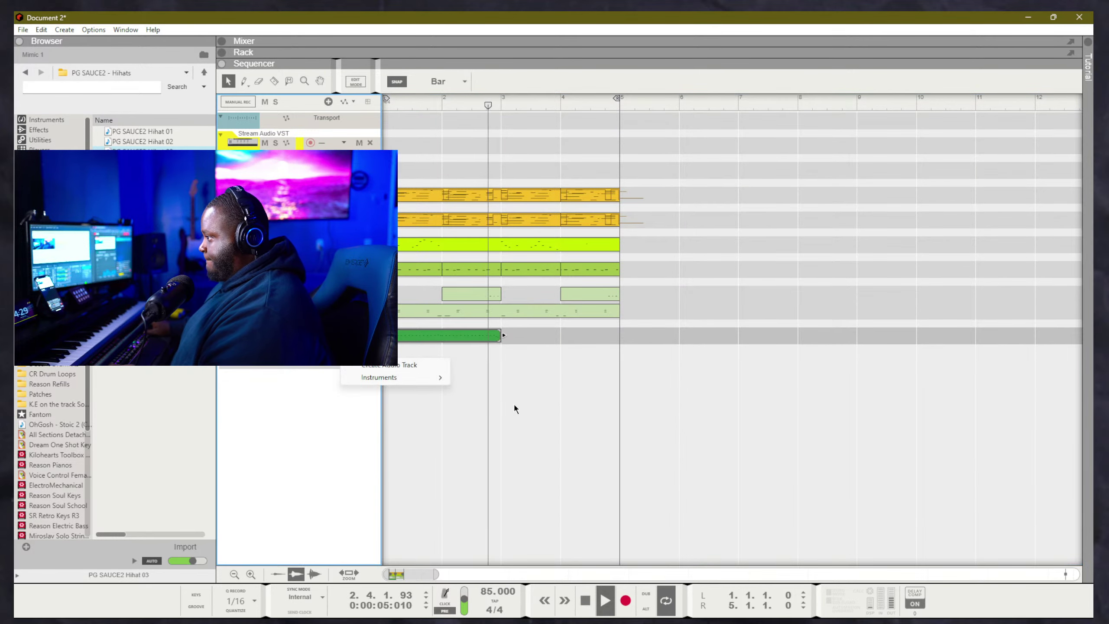
key(ctrl+d)
key(shift+Return)
key(space)
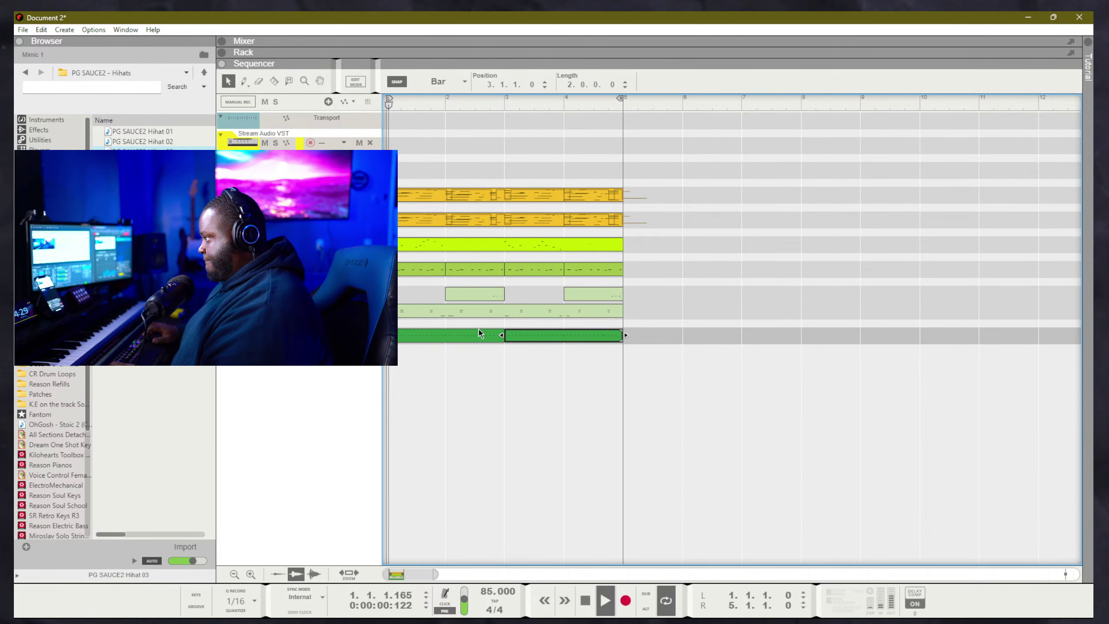
Add a Reason Electric Bass instrument track and show the device in the rack
click(329, 354)
mouse_move(381, 376)
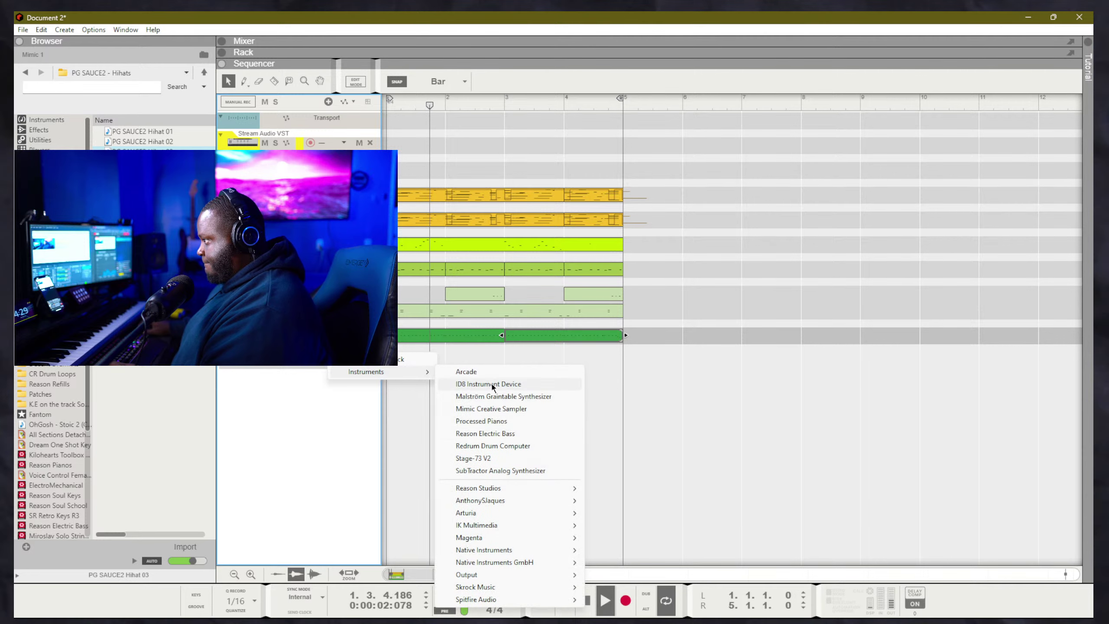
click(489, 437)
key(F6)
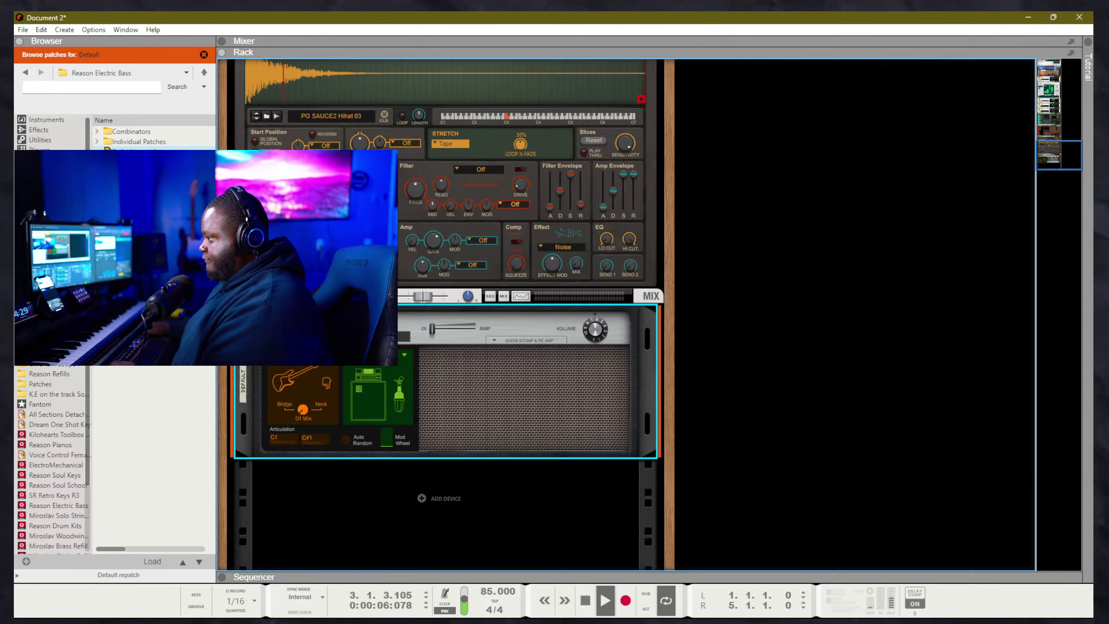
Set the bass model to StingRay 5 Fretless (f) and its amp microphone to A Subkick
click(404, 354)
click(301, 380)
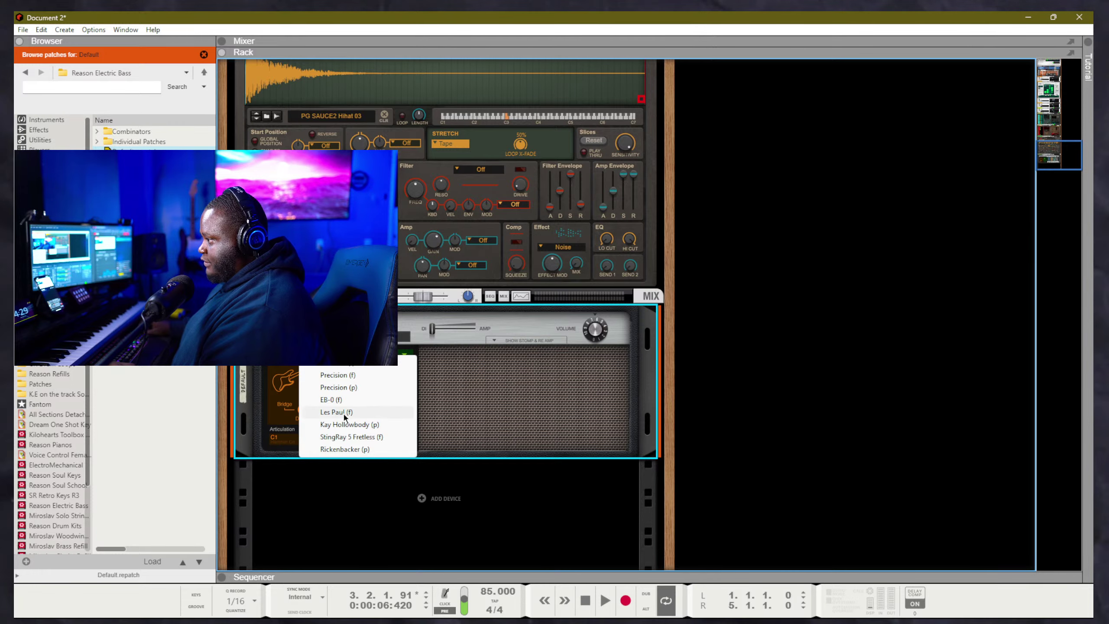
click(347, 437)
click(405, 356)
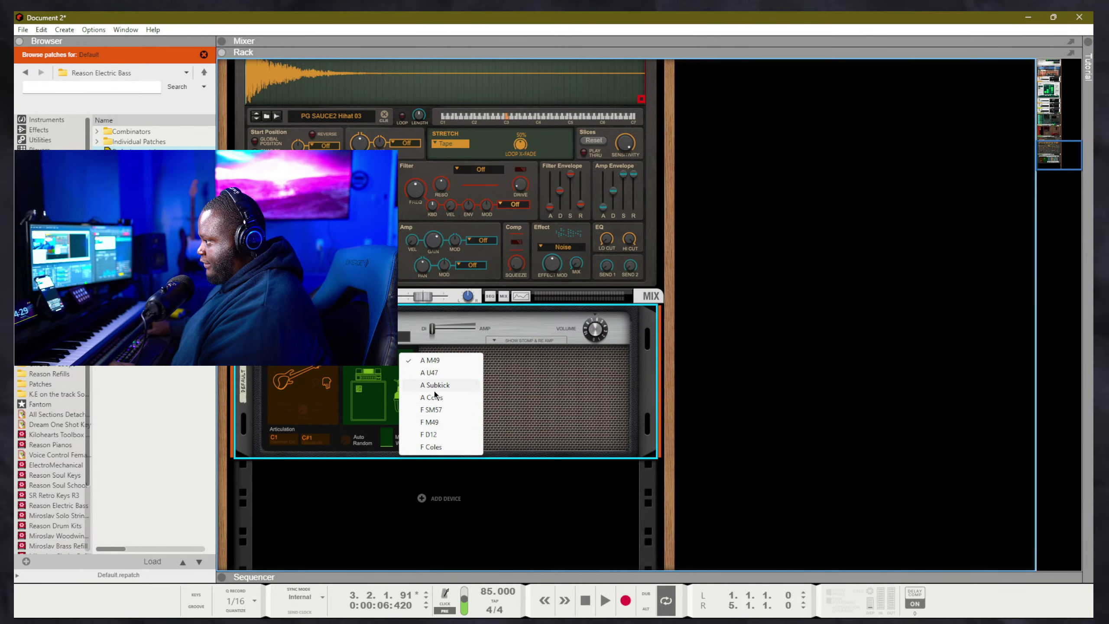
click(435, 386)
Set the bass's Source Mix to 46.6% and show its stomp and reamp section while testing against the loop
drag(466, 331, 485, 346)
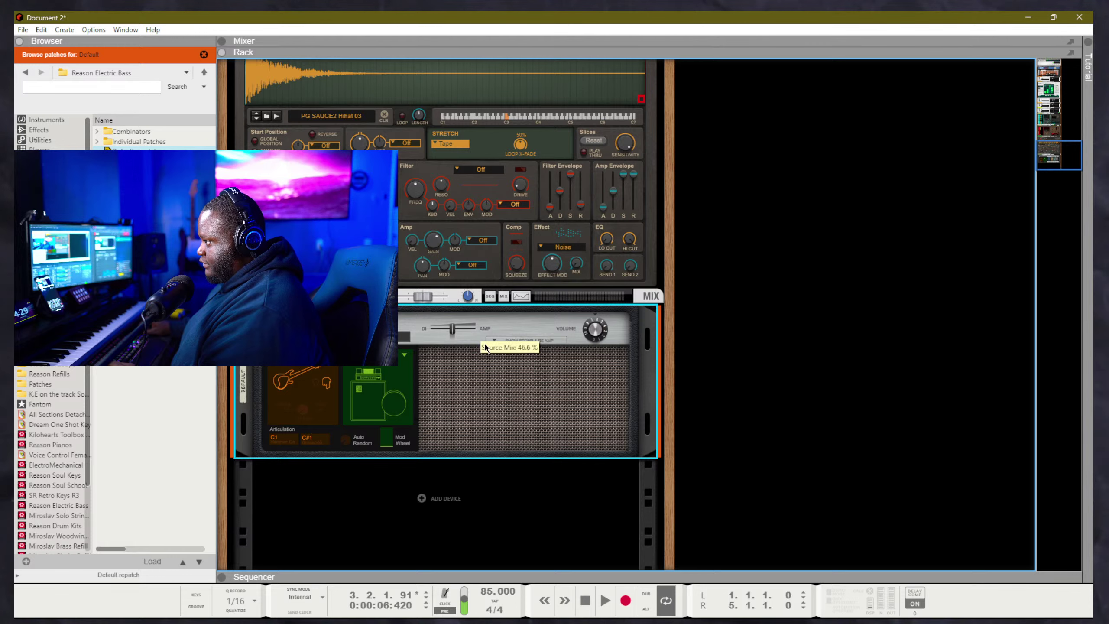
click(495, 338)
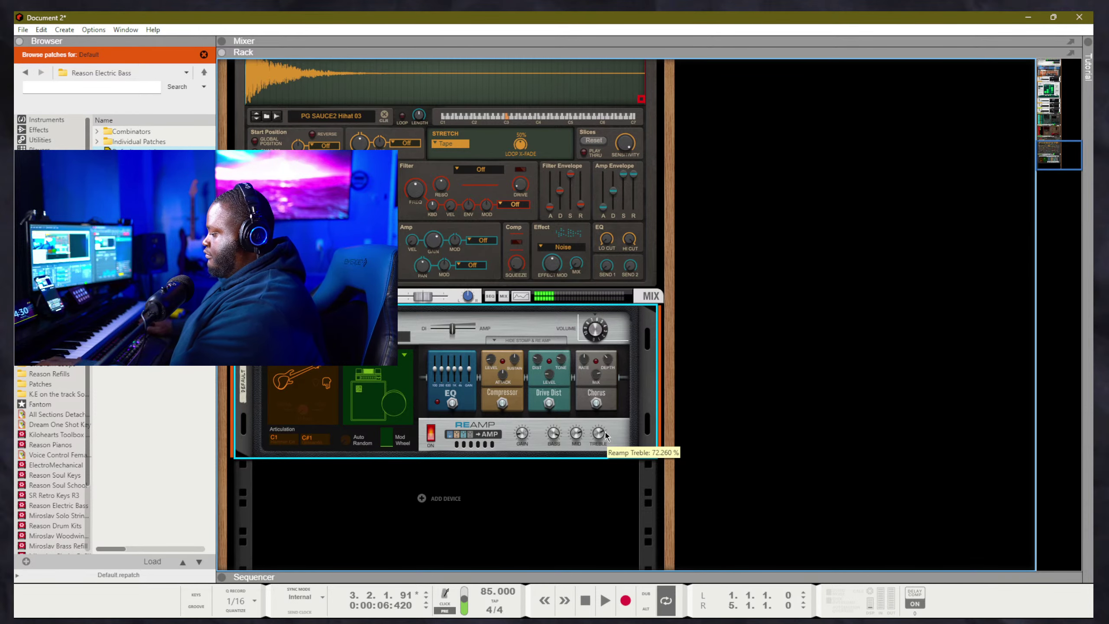
key(space)
key(space)
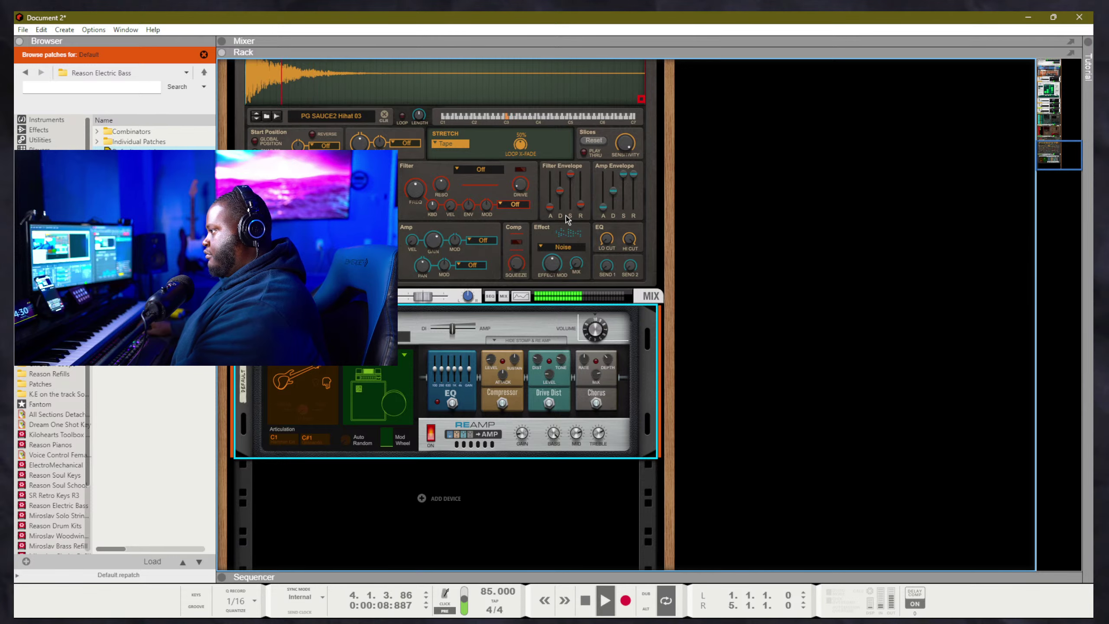
key(space)
key(space)
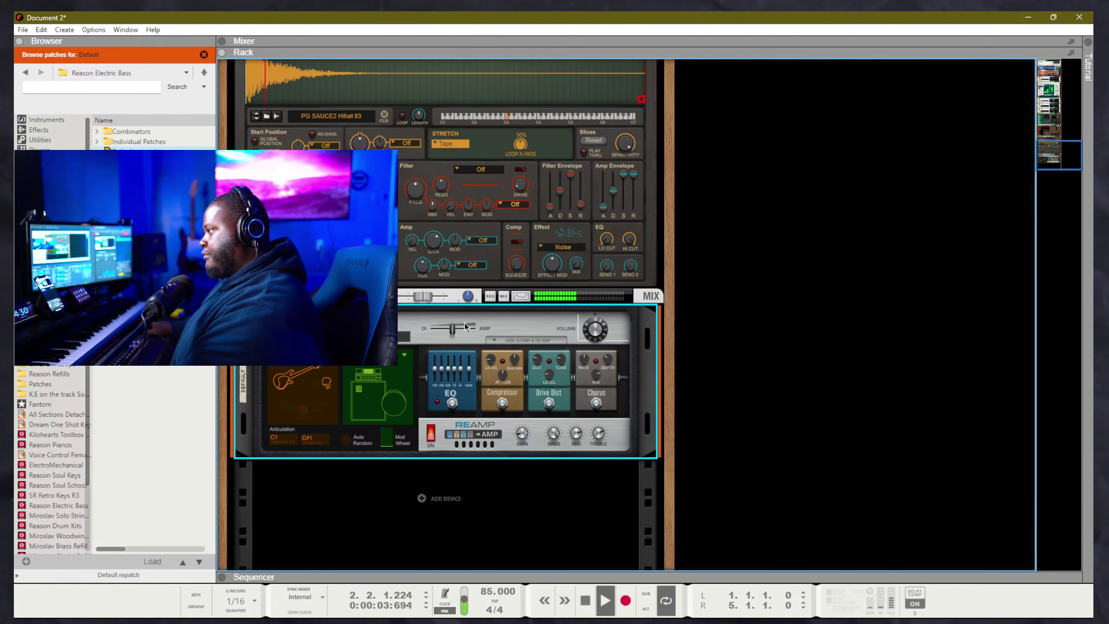
Shift the bass's source mix slightly further toward the amp and change the bass model to Kay Hollowbody (p)
drag(453, 329, 458, 331)
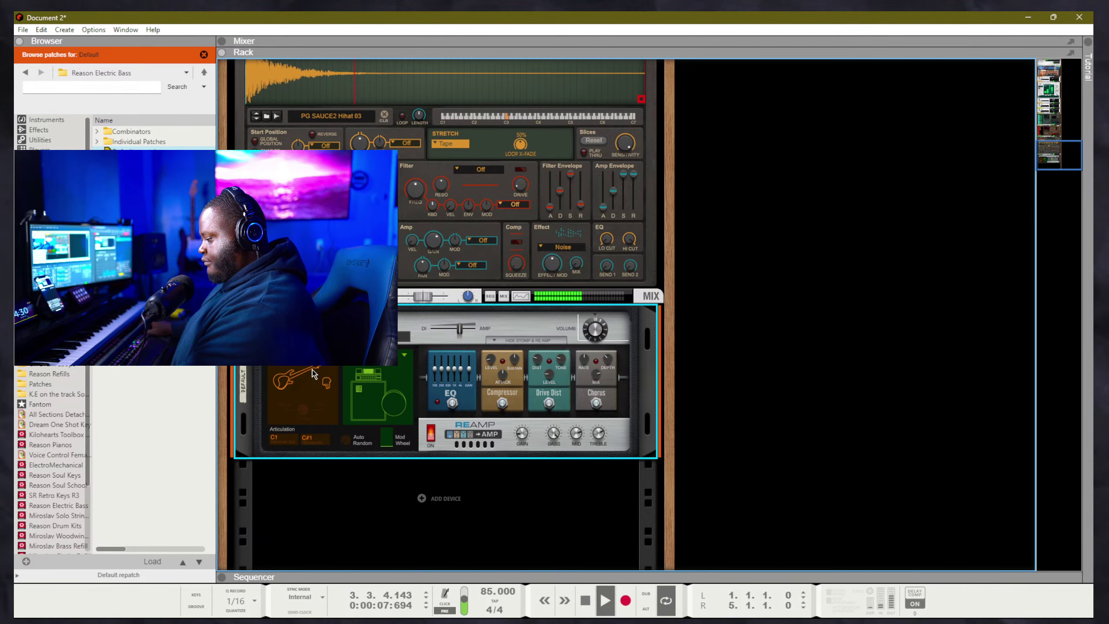
click(326, 382)
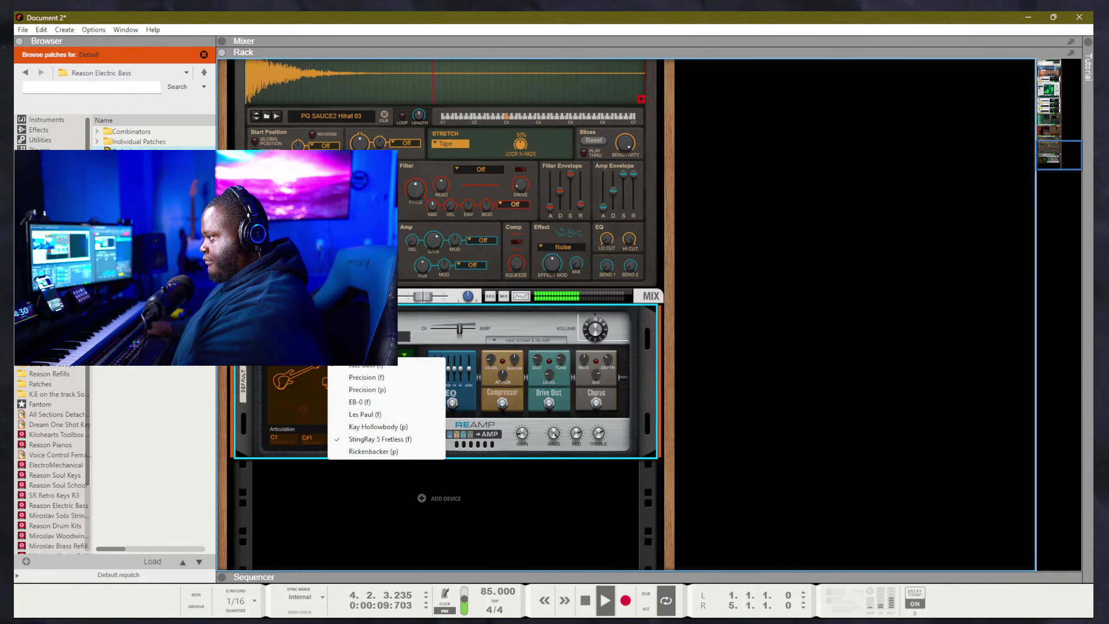
click(357, 426)
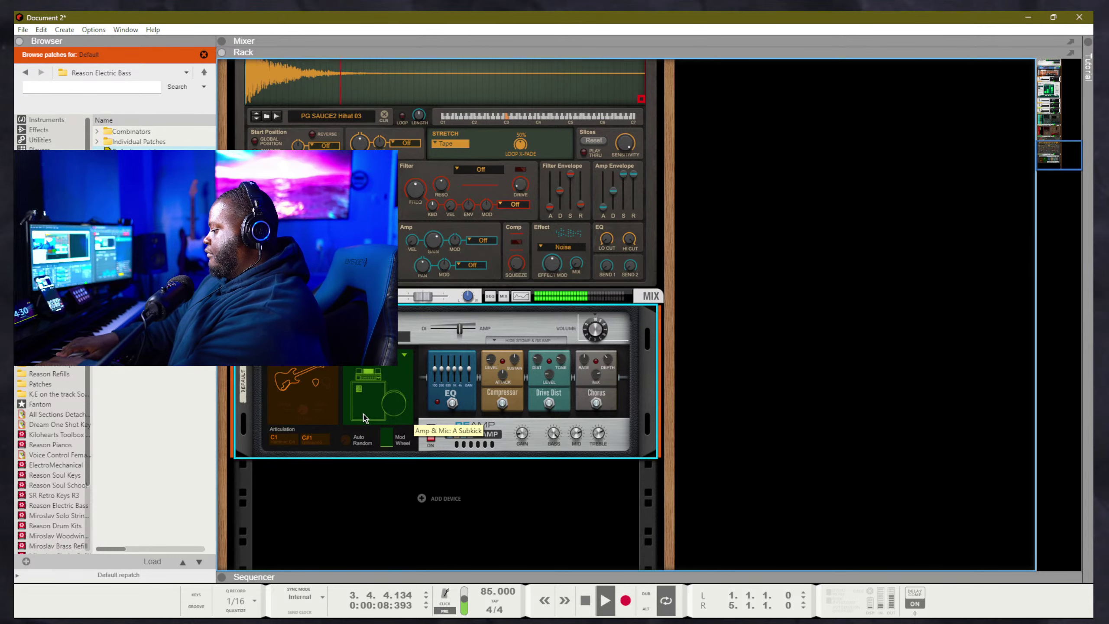
Lower the electric bass's mix channel level during playback and start recording a bass take over the loop
key(space)
key(space)
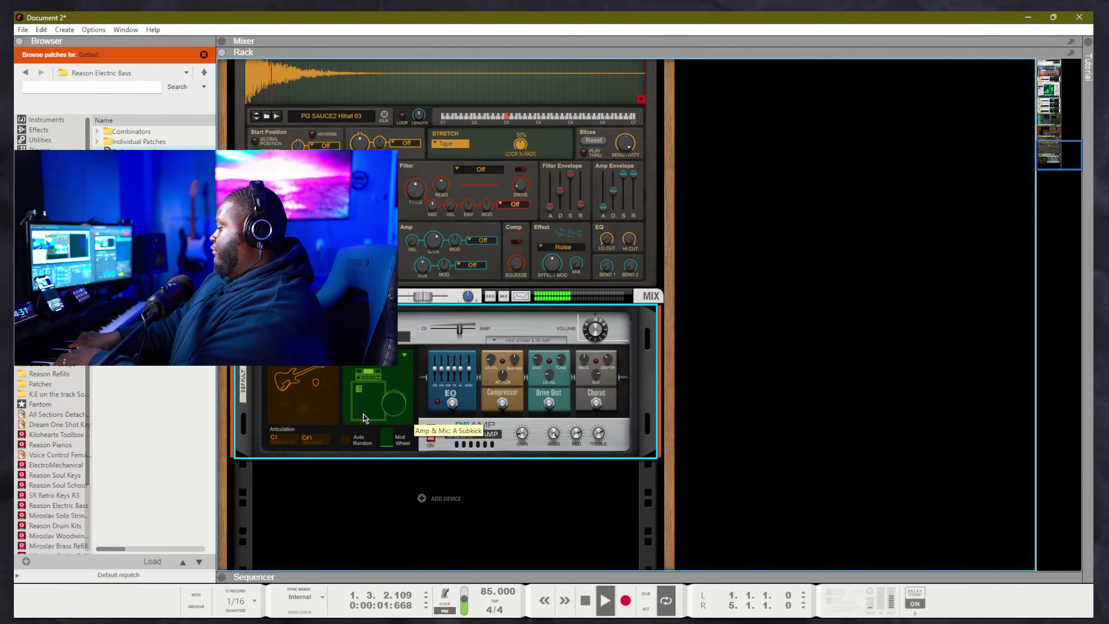
key(space)
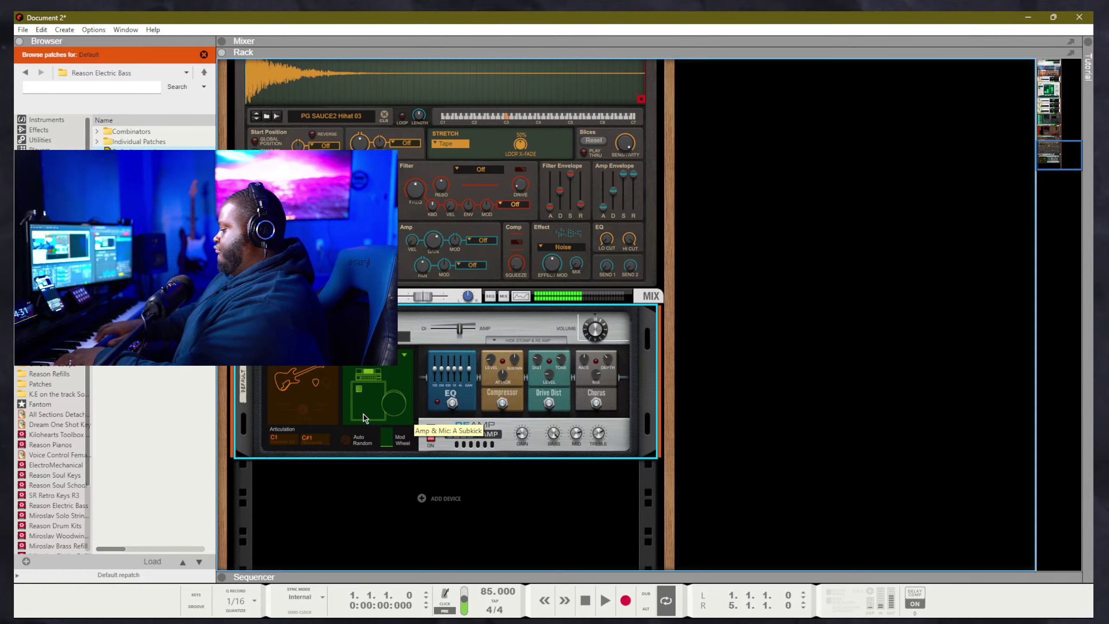
key(space)
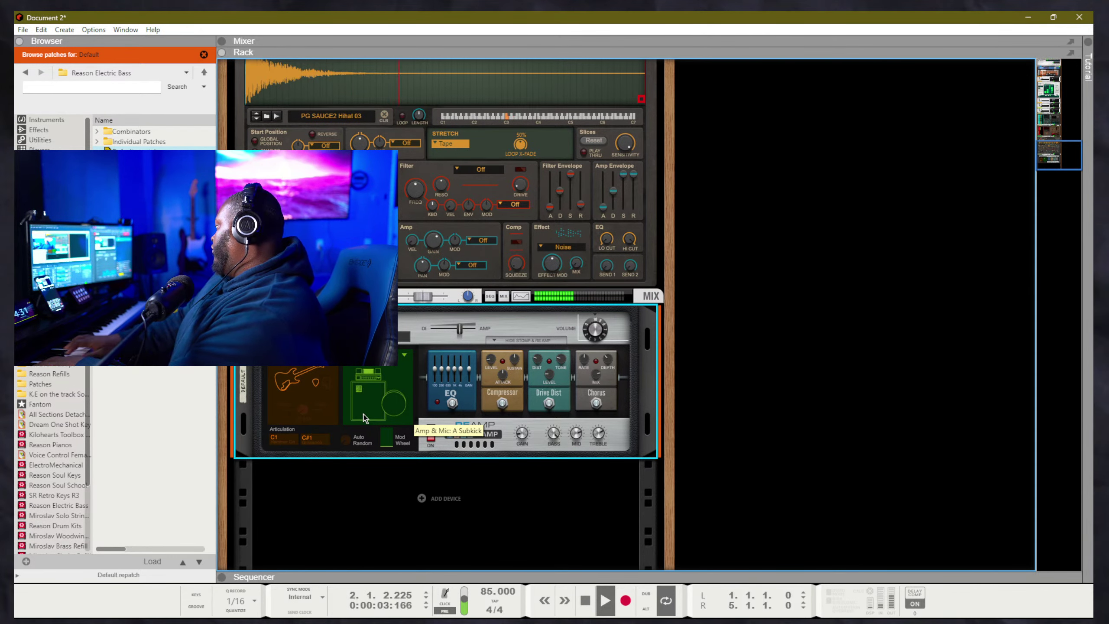
drag(423, 297, 415, 299)
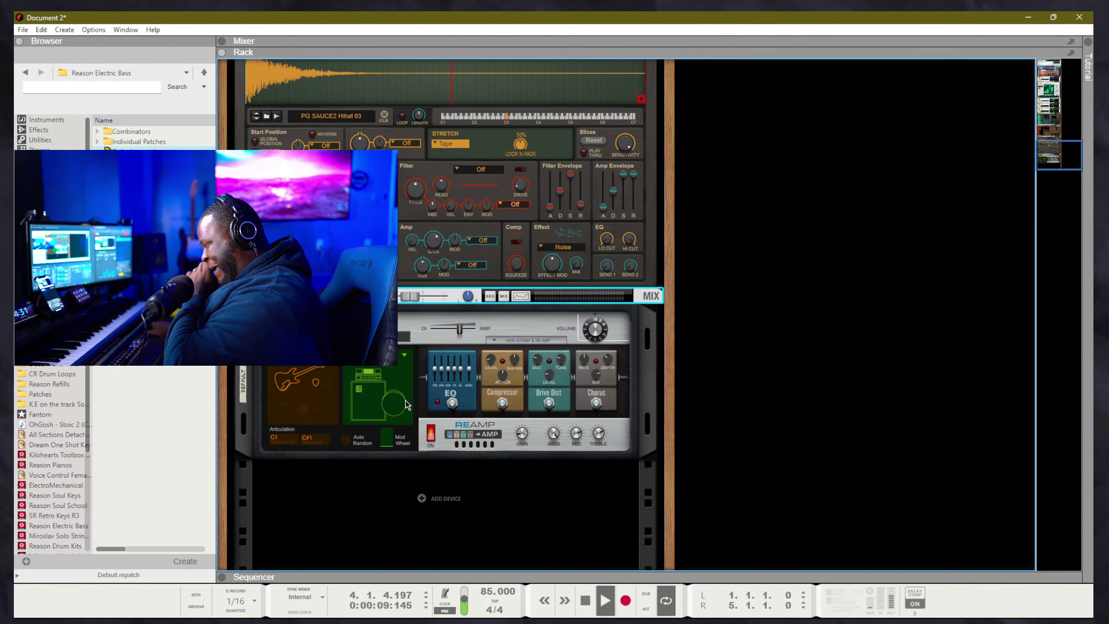
key(ctrl+Return)
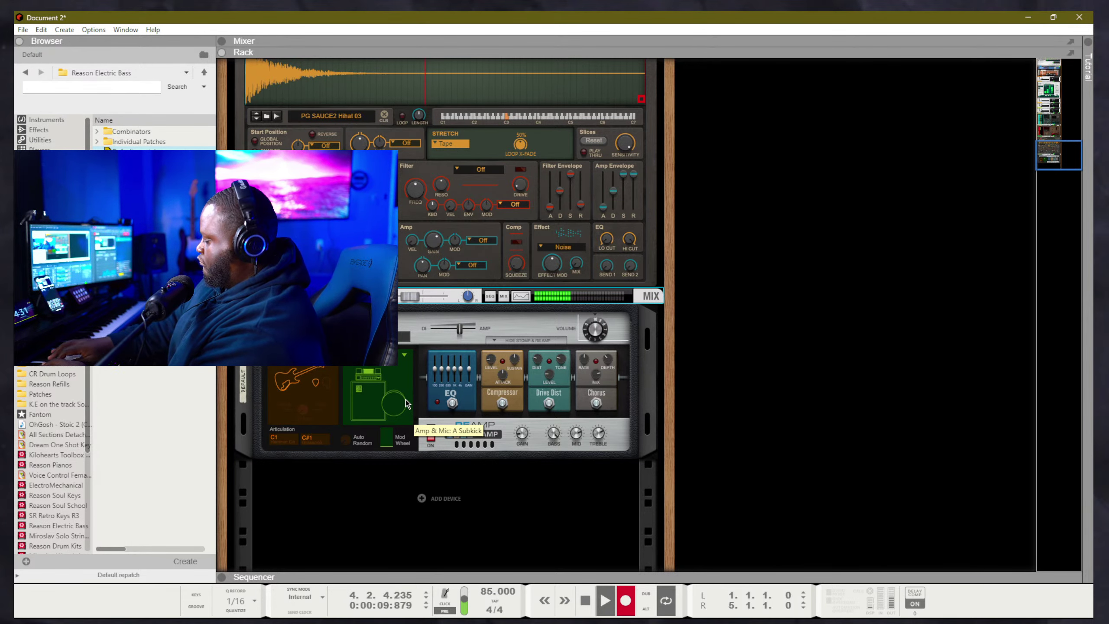
Add a Komplete Kontrol (VST3) instrument track below the electric bass and open its plugin window
key(F7)
right_click(364, 374)
mouse_move(396, 392)
mouse_move(533, 344)
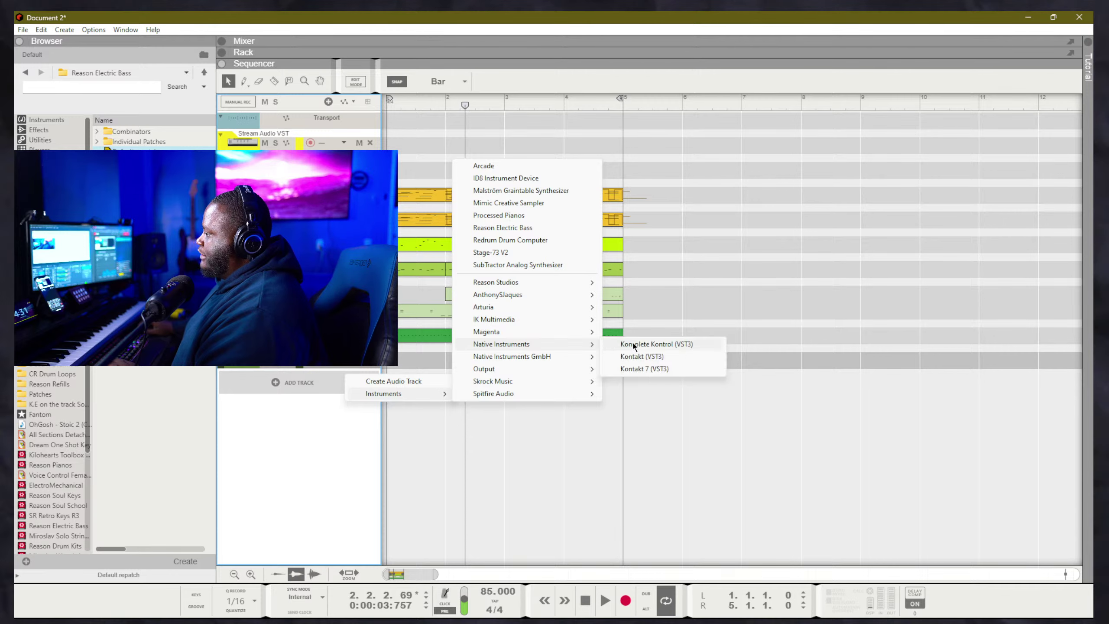
click(633, 342)
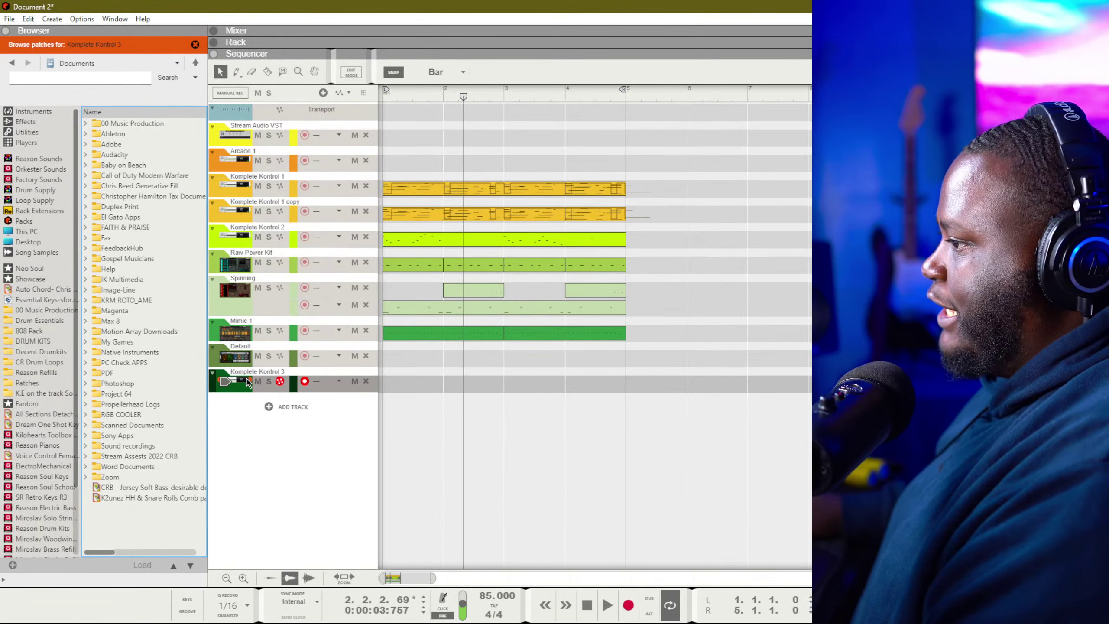
key(F6)
click(533, 454)
Filter the Komplete Kontrol library to Bass sounds and audition presets from Apache Dance to Barbie Lauper
click(54, 179)
scroll(100, 367, down, 5)
click(99, 365)
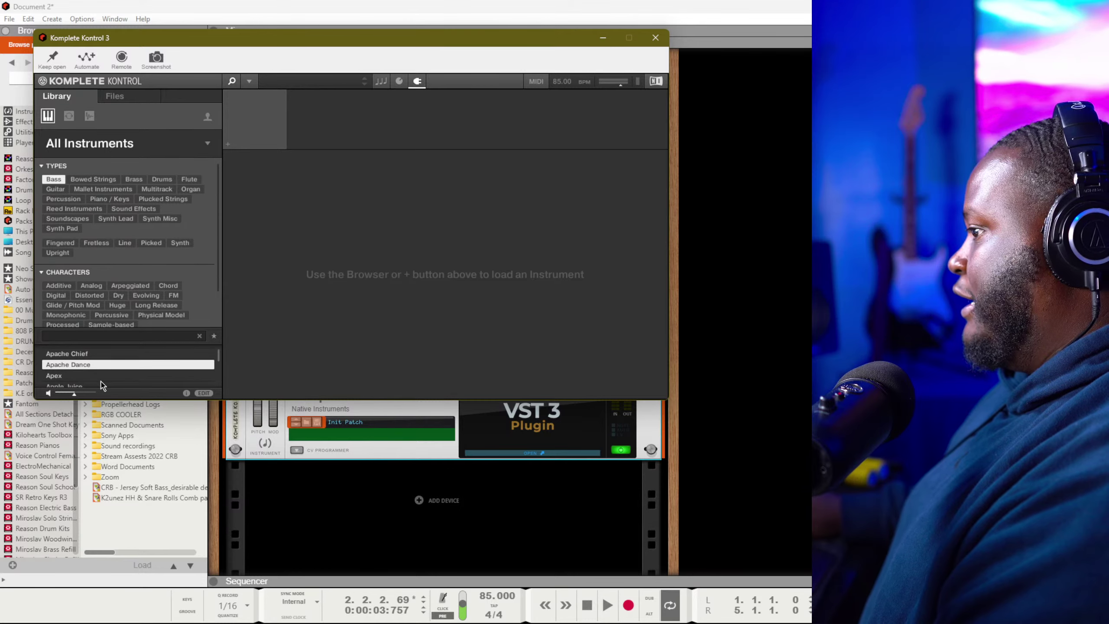
click(98, 378)
scroll(99, 376, down, 3)
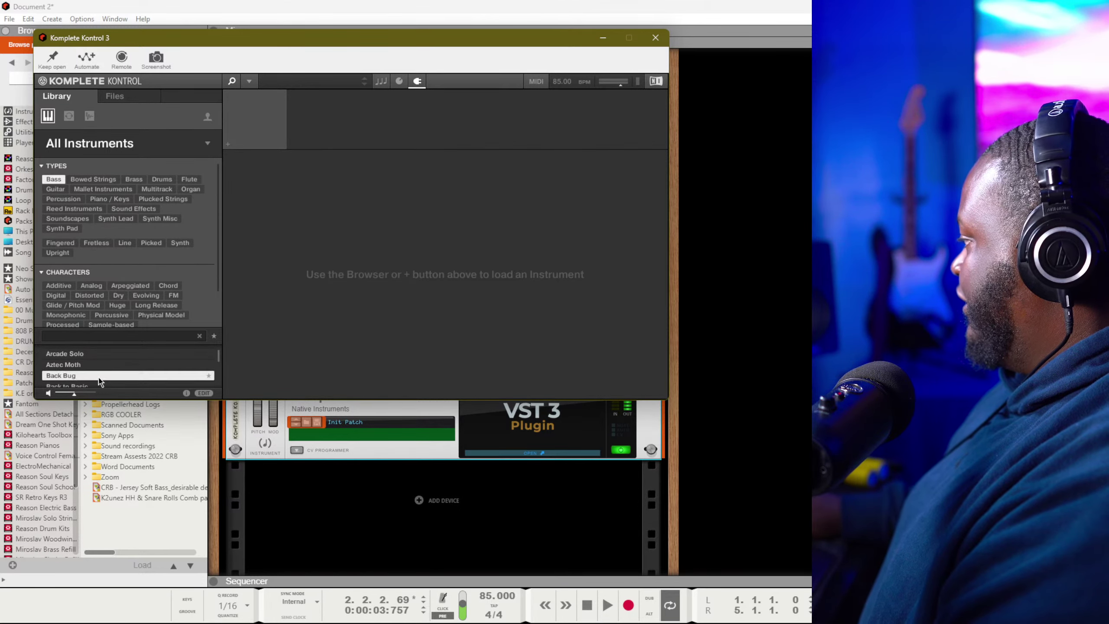
scroll(100, 382, down, 2)
click(100, 378)
scroll(100, 380, down, 2)
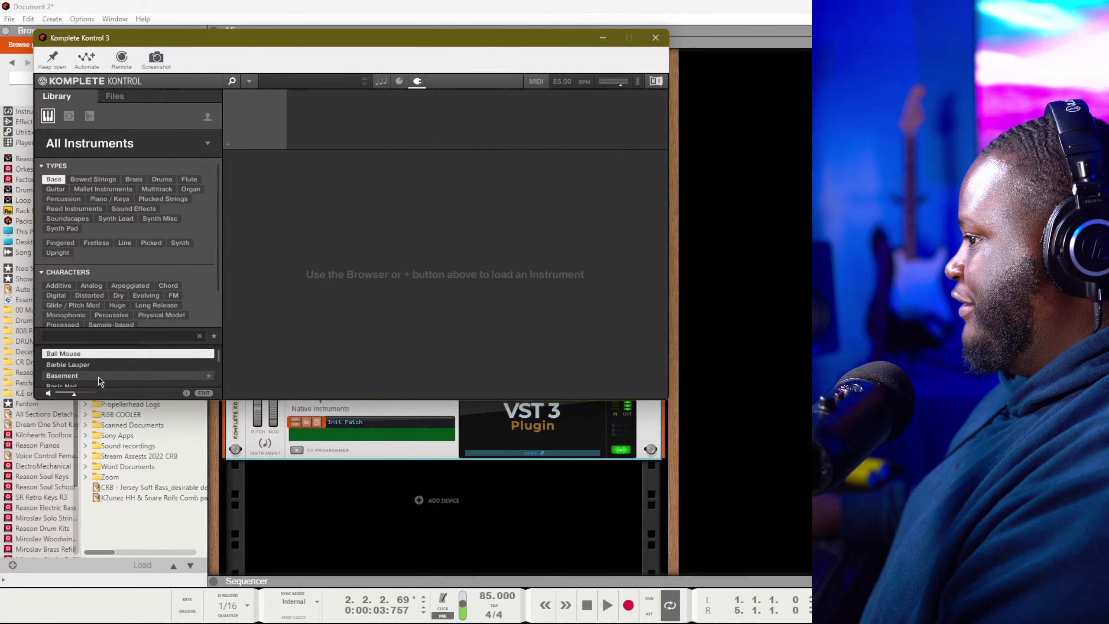
click(103, 367)
scroll(102, 367, down, 1)
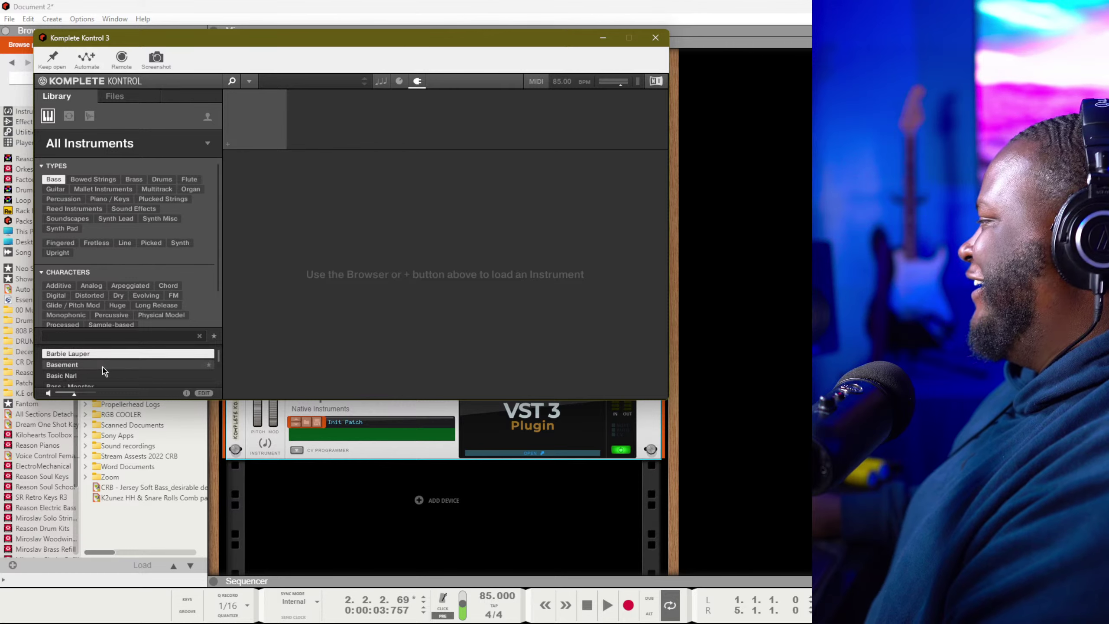
Audition the Komplete Kontrol bass presets from Basement through Bass Trip
click(103, 368)
click(96, 376)
scroll(96, 376, down, 1)
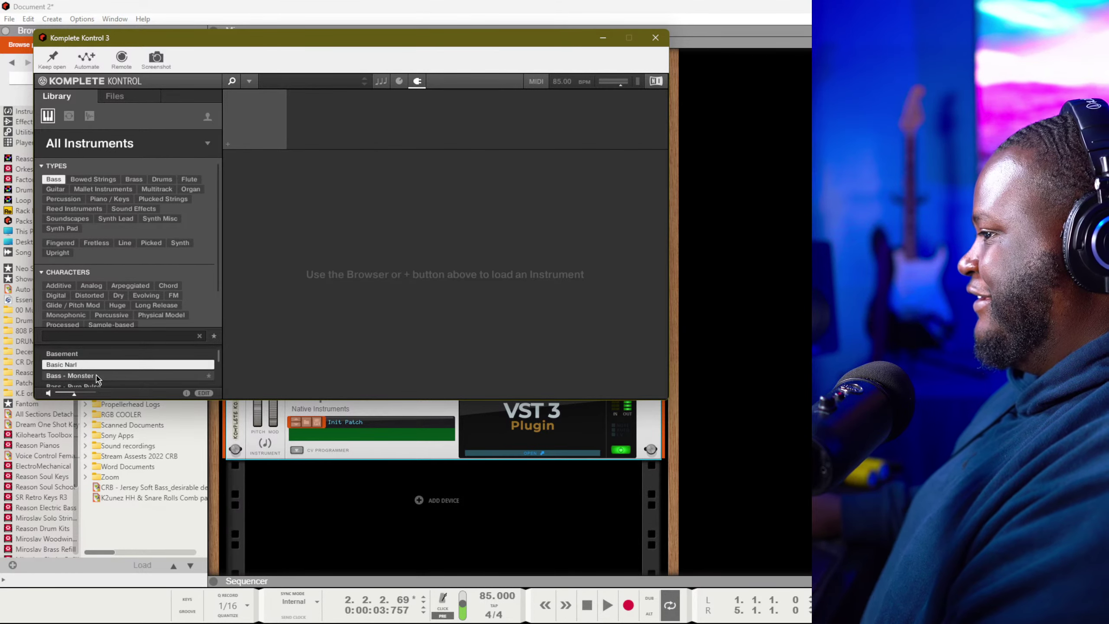
click(97, 378)
scroll(97, 375, down, 2)
click(98, 367)
click(92, 377)
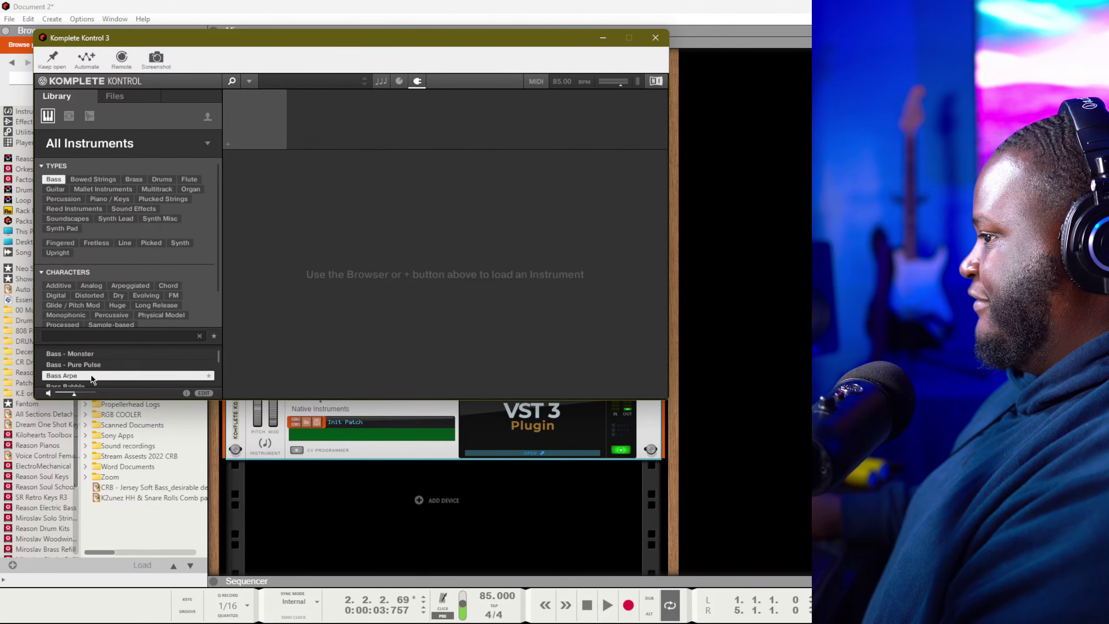
scroll(92, 379, down, 1)
click(91, 375)
scroll(91, 375, down, 3)
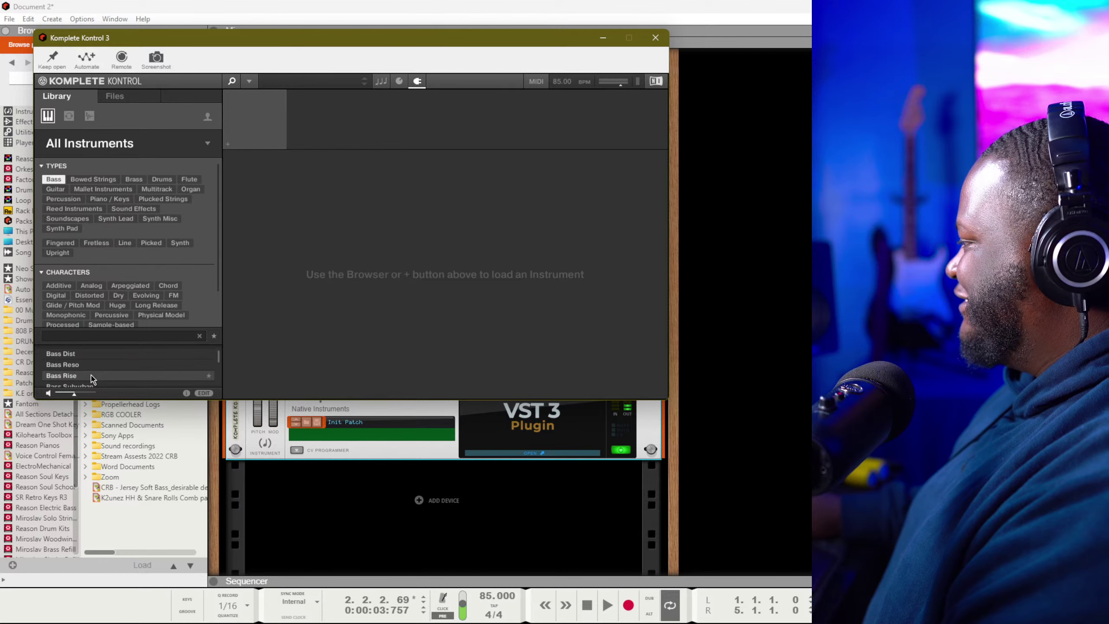
click(92, 375)
scroll(91, 375, down, 1)
click(91, 375)
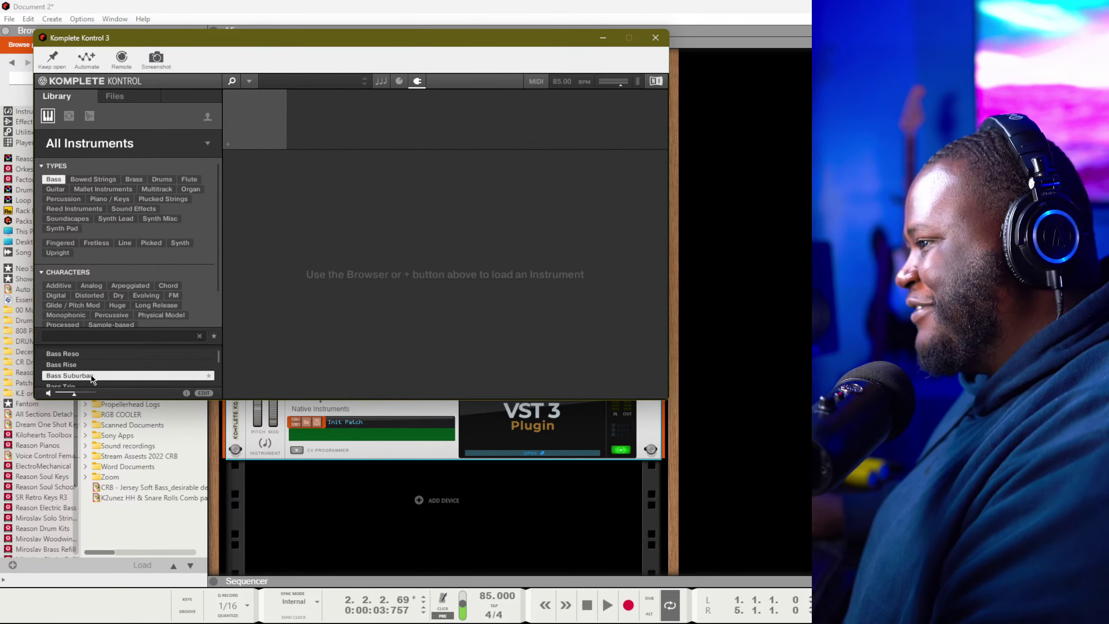
scroll(91, 375, down, 2)
scroll(91, 376, down, 2)
scroll(95, 356, down, 2)
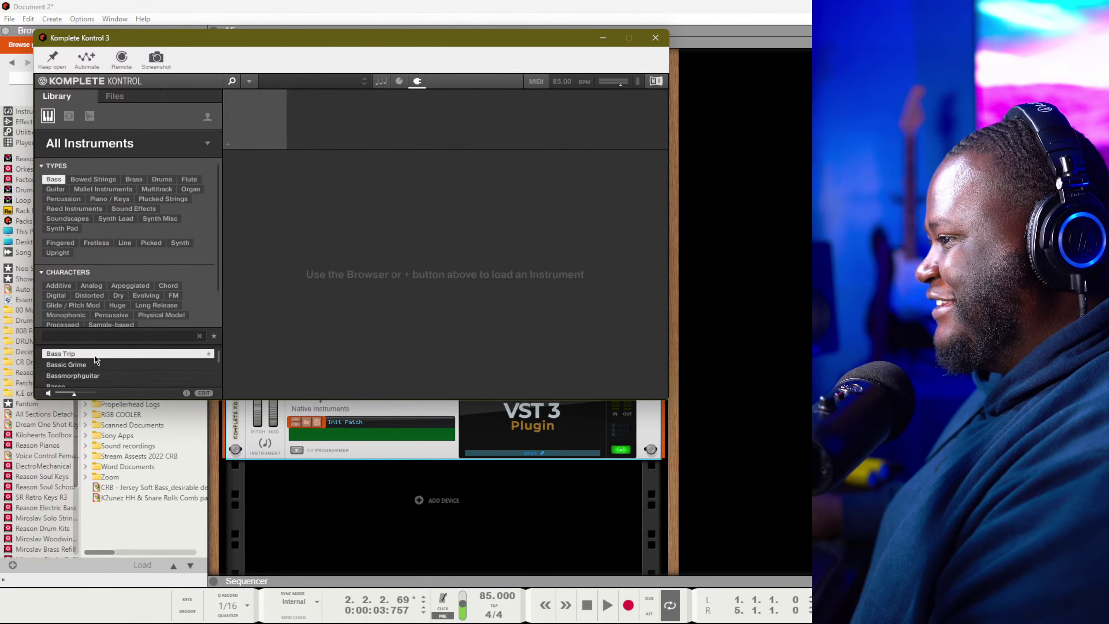
Audition the bass presets from Bassouah onward and load the Beta Bug preset into Komplete Kontrol
click(91, 366)
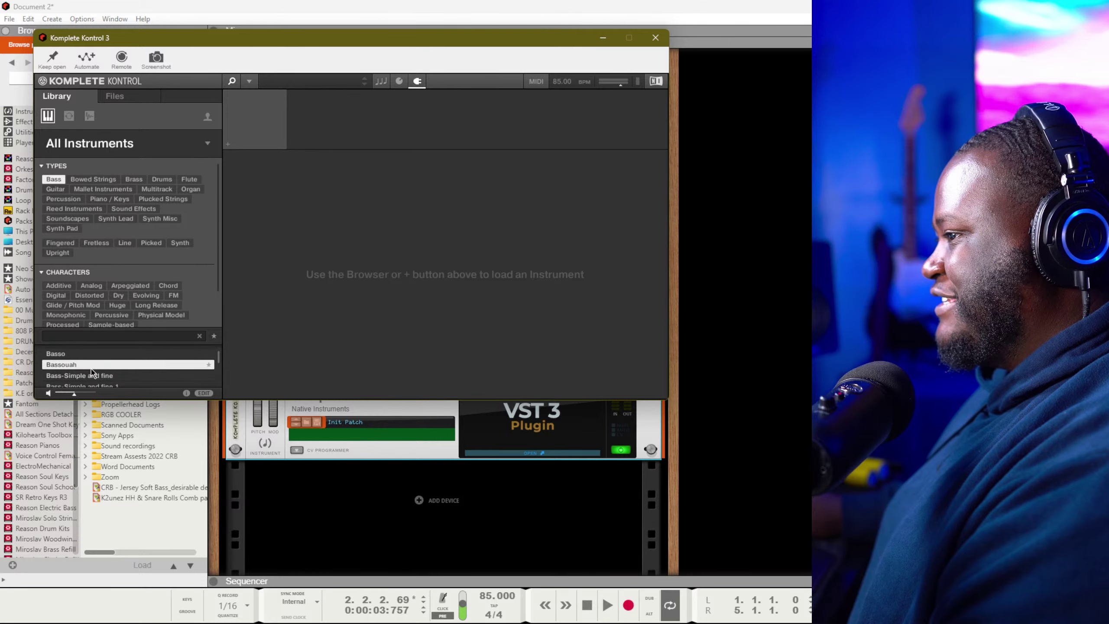
click(96, 377)
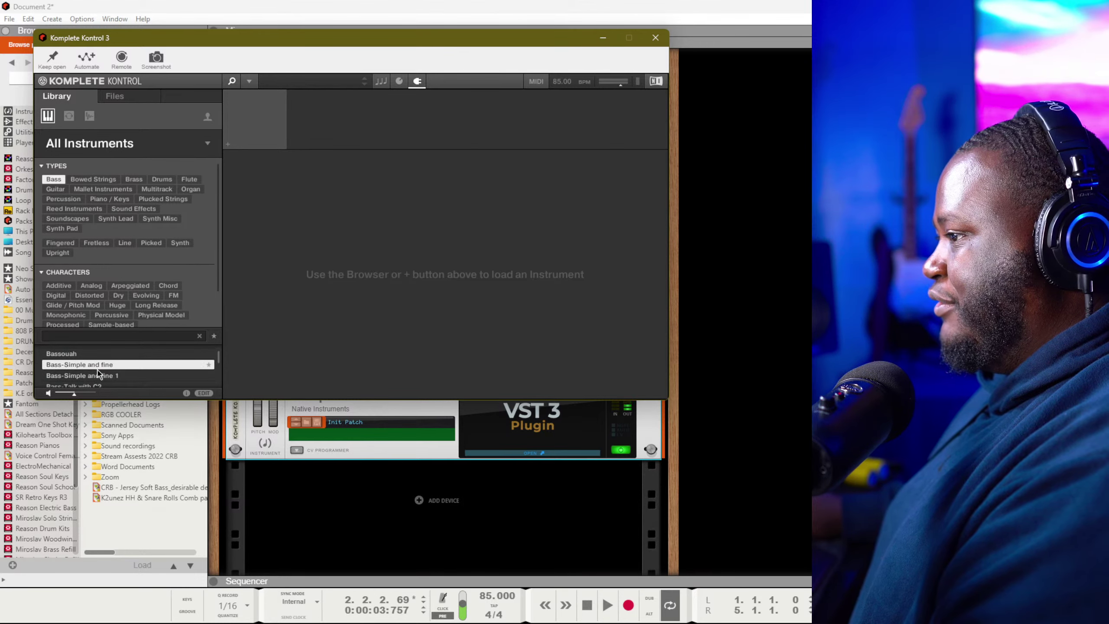
click(97, 375)
click(97, 375)
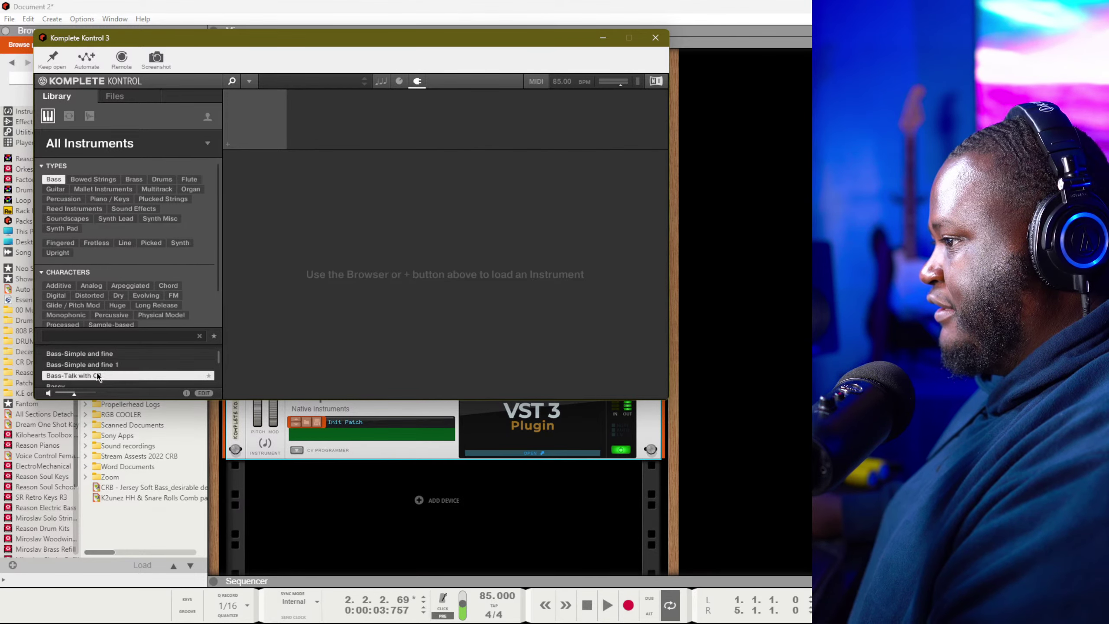
click(97, 374)
click(97, 371)
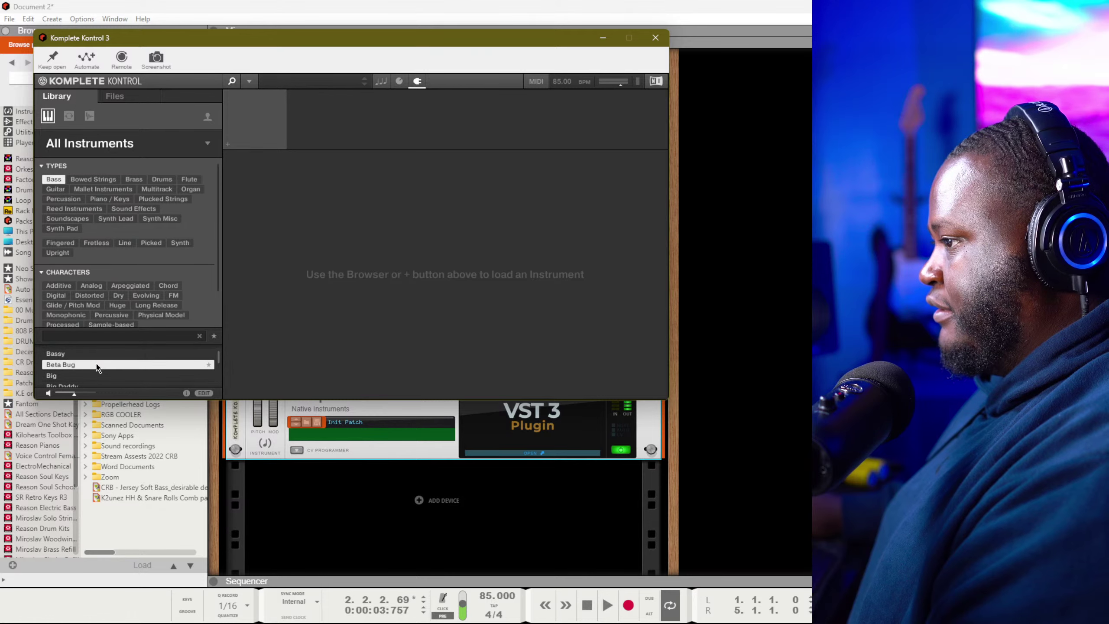
click(96, 363)
click(84, 354)
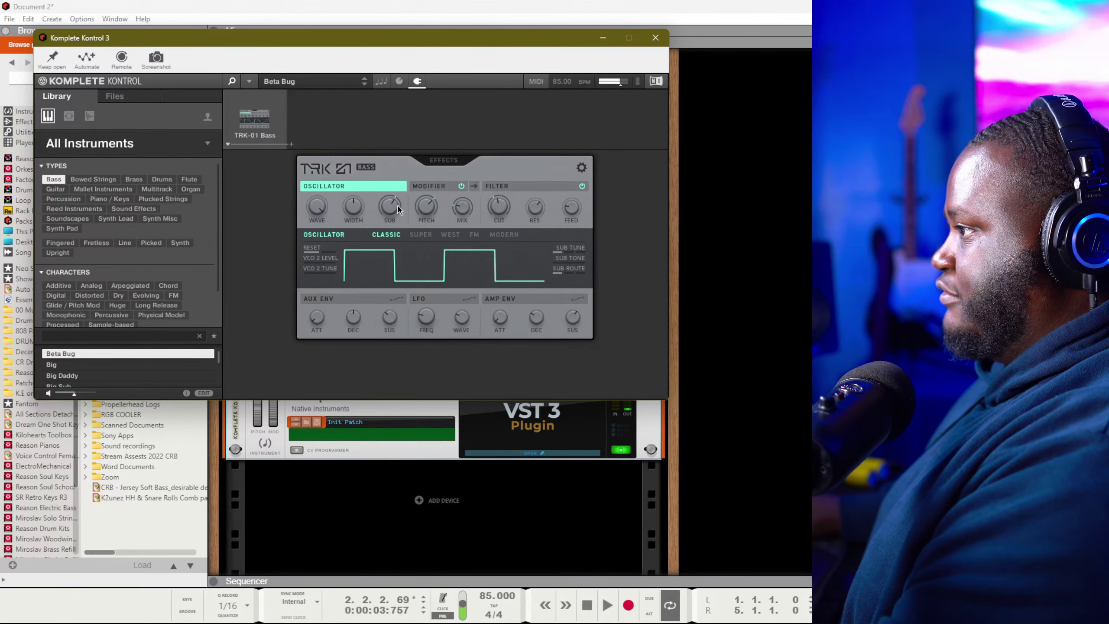
Close the plugin window, lower the Komplete Kontrol 3 mix channel to -12.23 dB and rehearse the bass over the loop
click(655, 38)
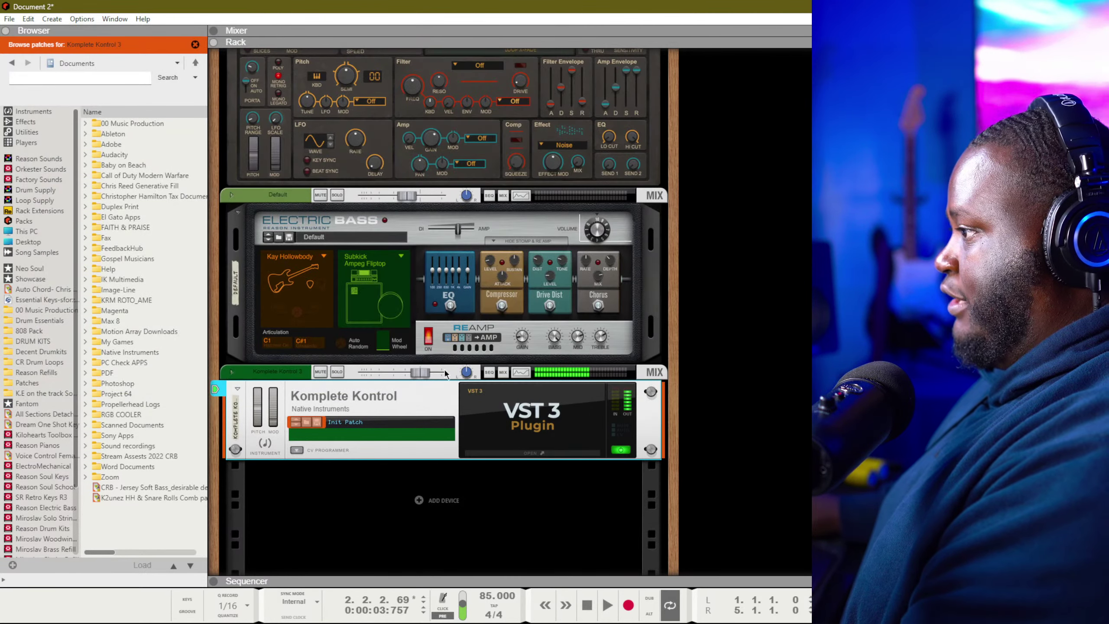
drag(396, 377, 395, 375)
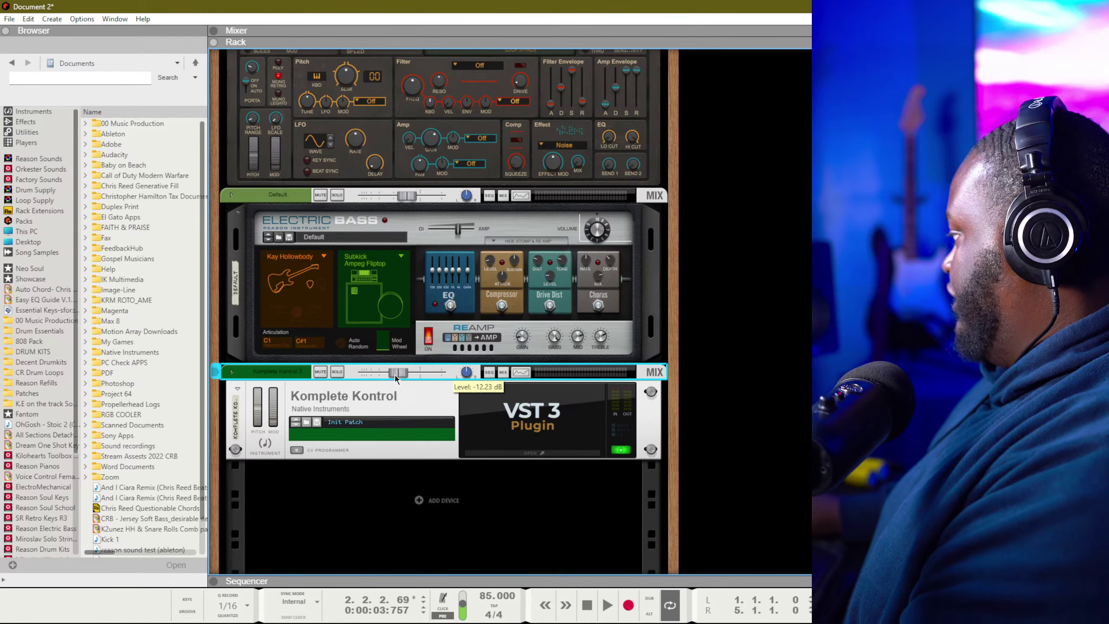
key(KP_0)
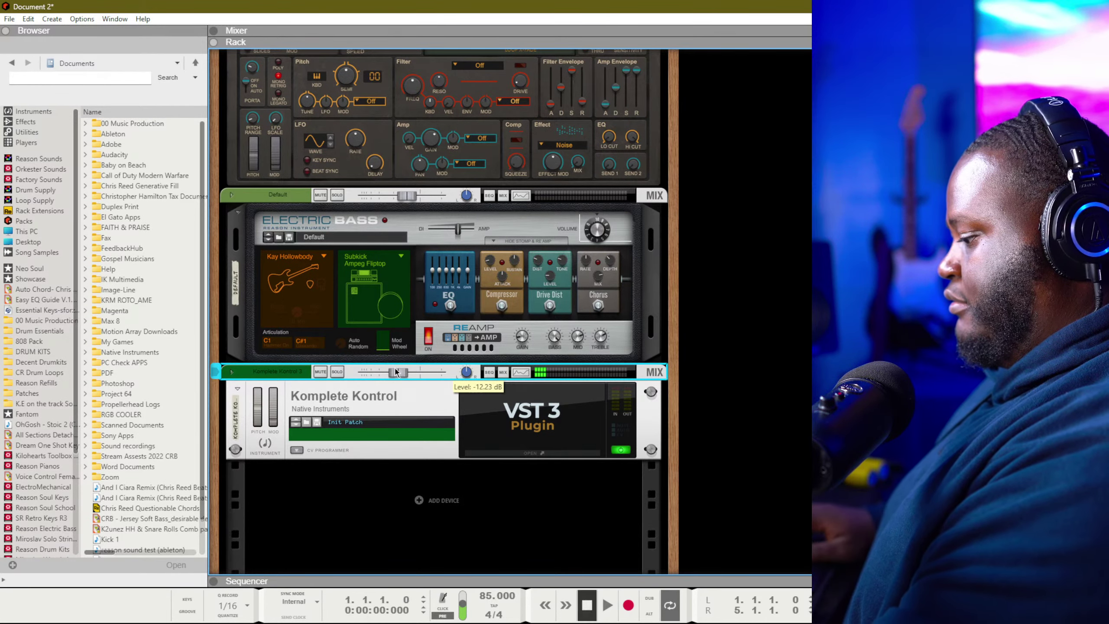
key(space)
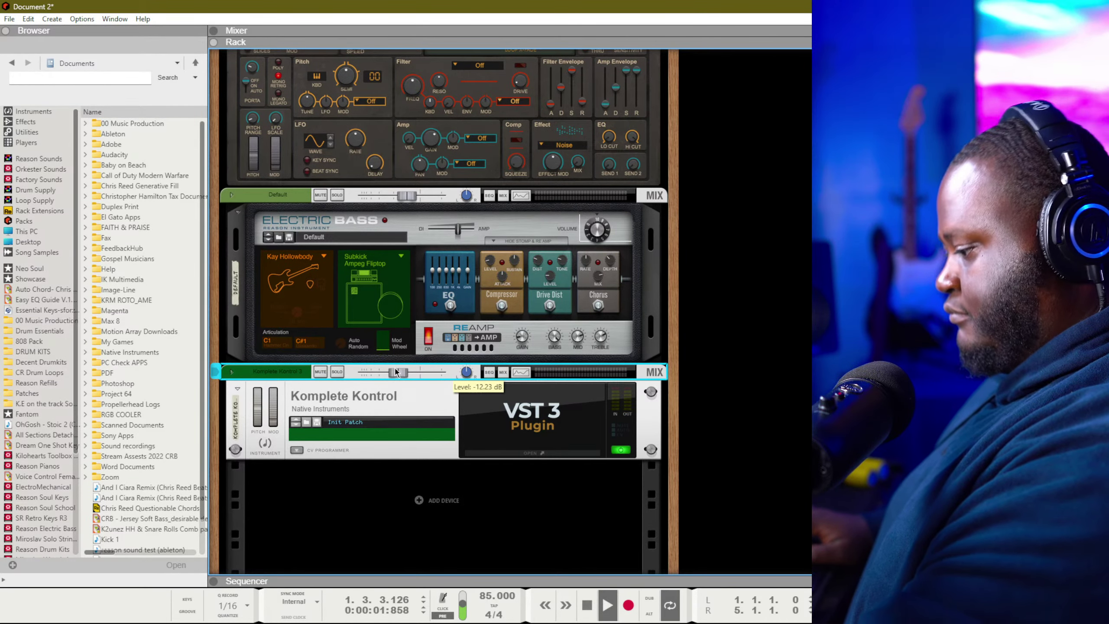
key(KP_0)
key(space)
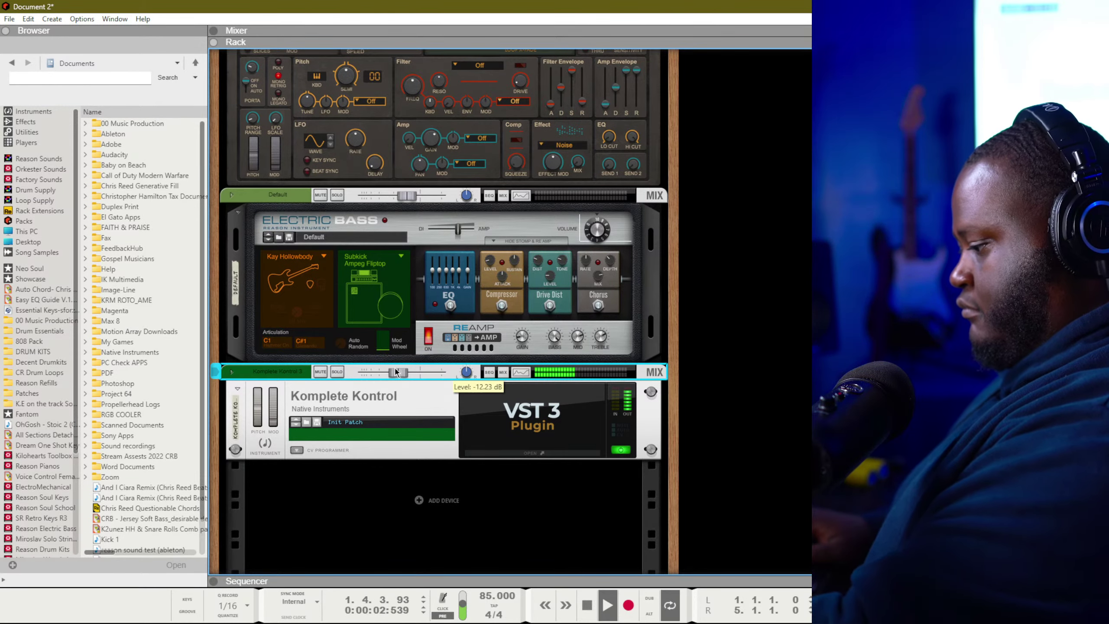
key(space)
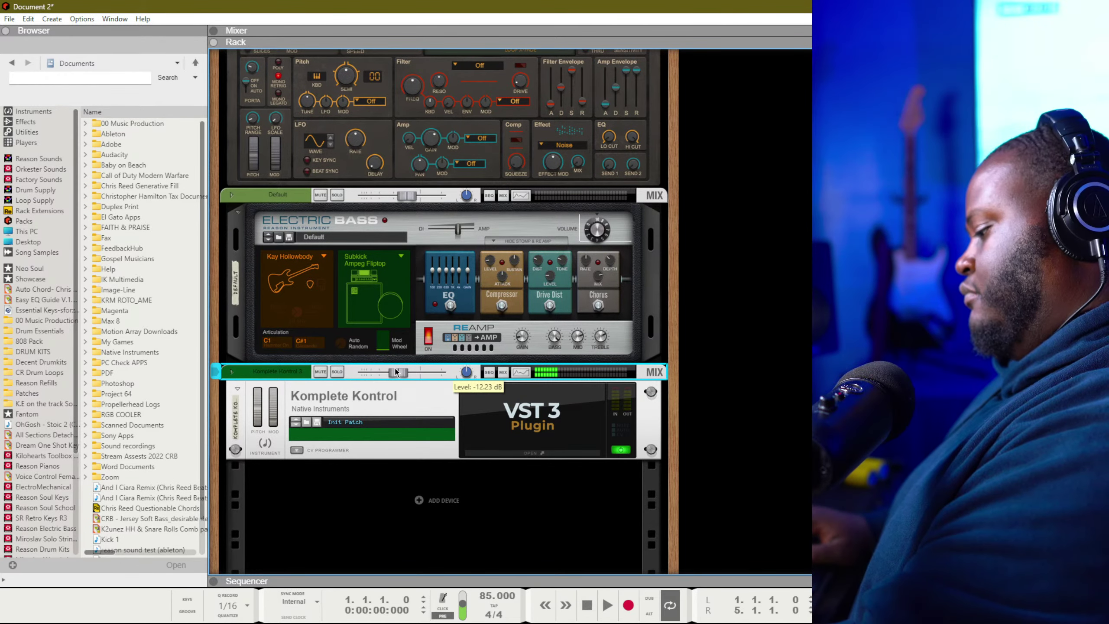
key(space)
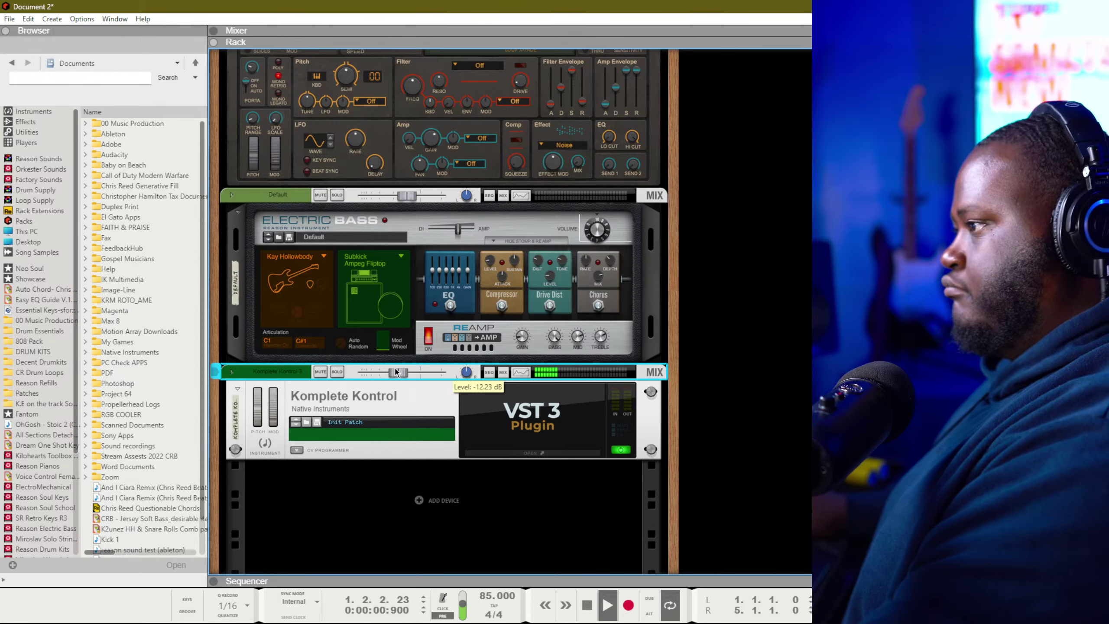
key(space)
Shift a band to a lower frequency in the Spectrum EQ of the Komplete Kontrol 3 channel and close the EQ
key(F5)
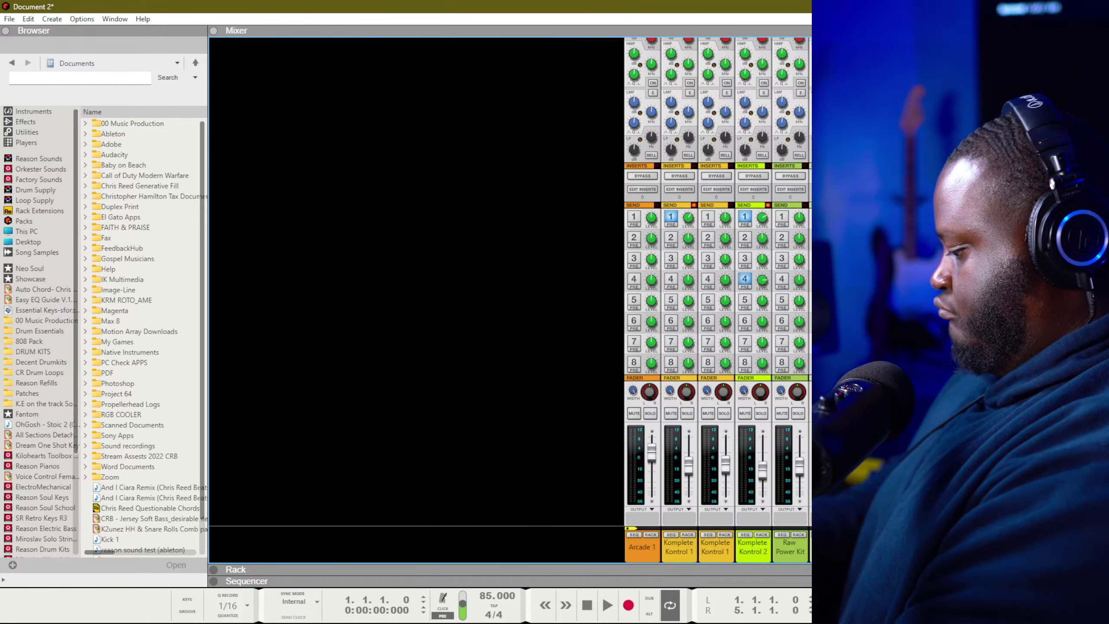
key(F2)
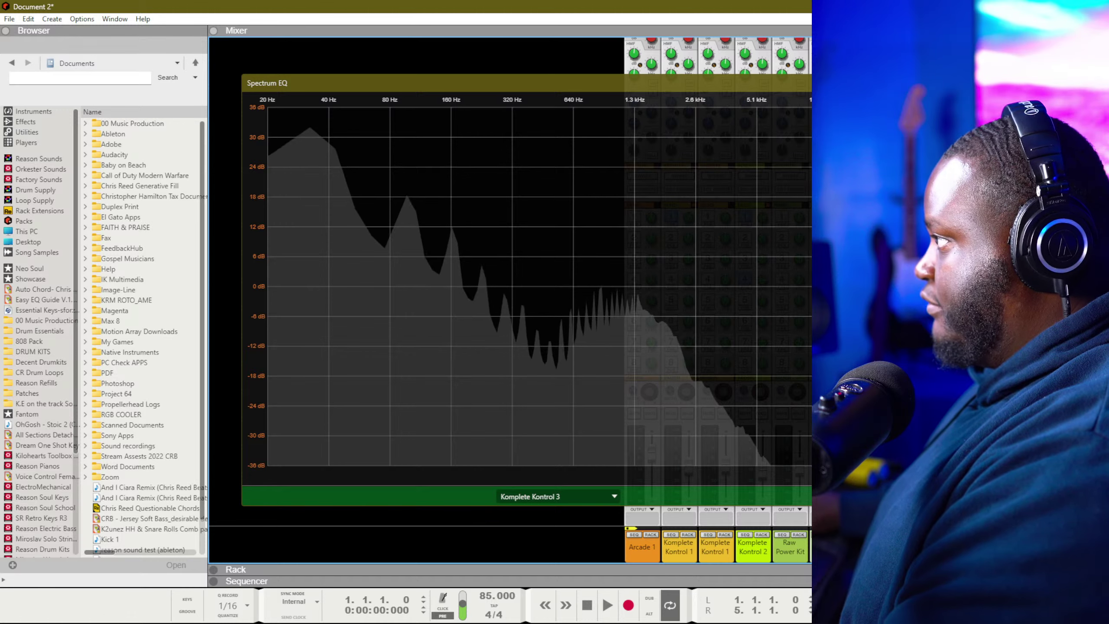
drag(878, 287, 565, 287)
key(F2)
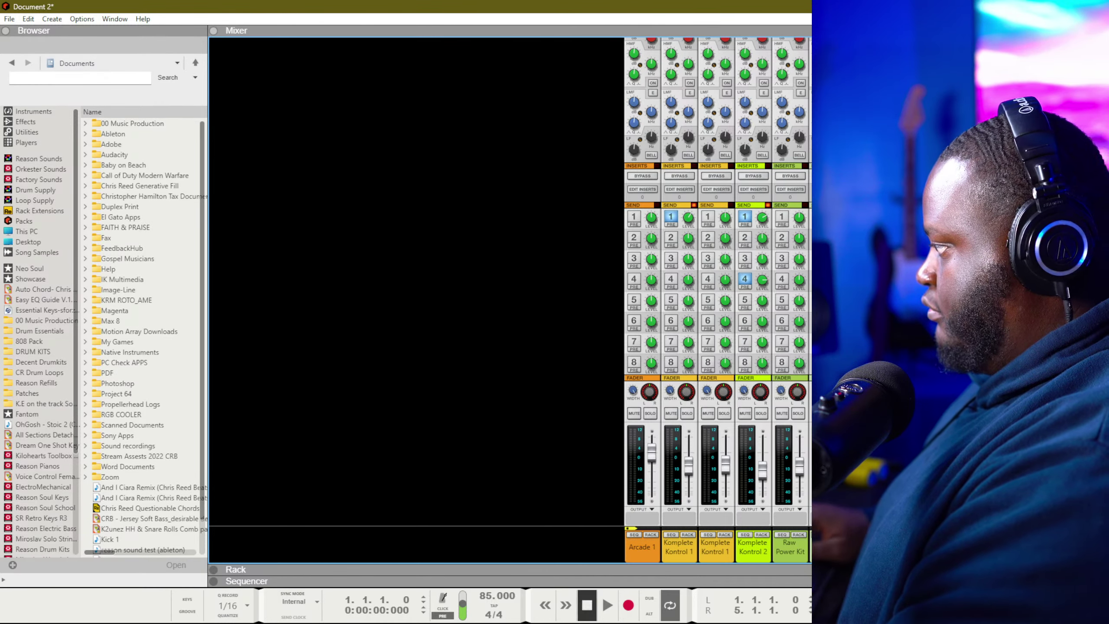
Play through the loop, then record a bass take on the Komplete Kontrol 3 track from bar 1
key(space)
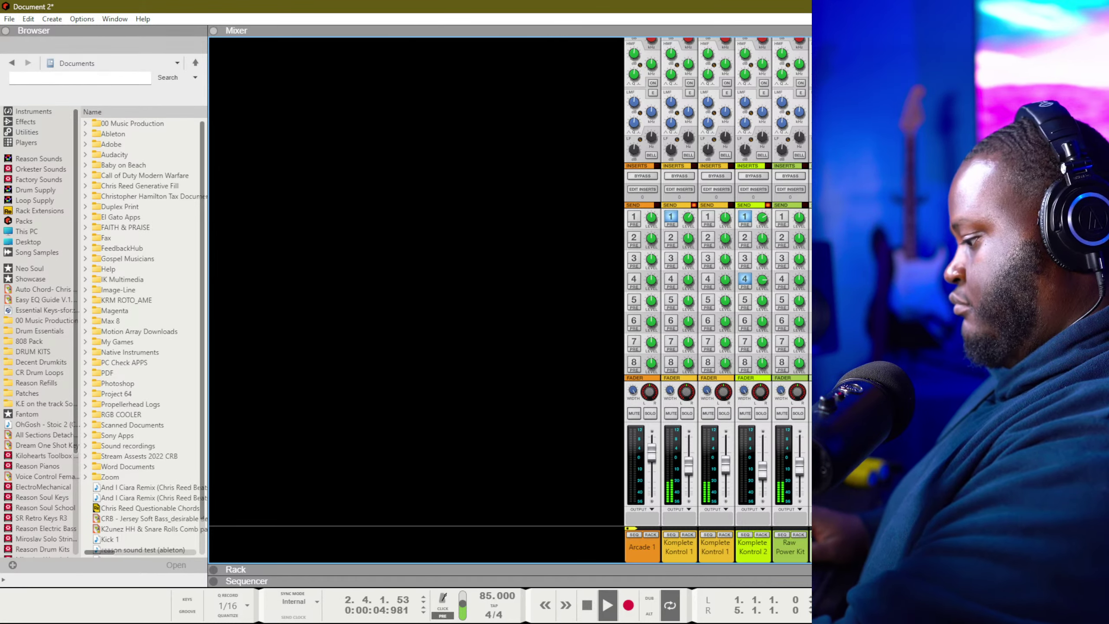
key(space)
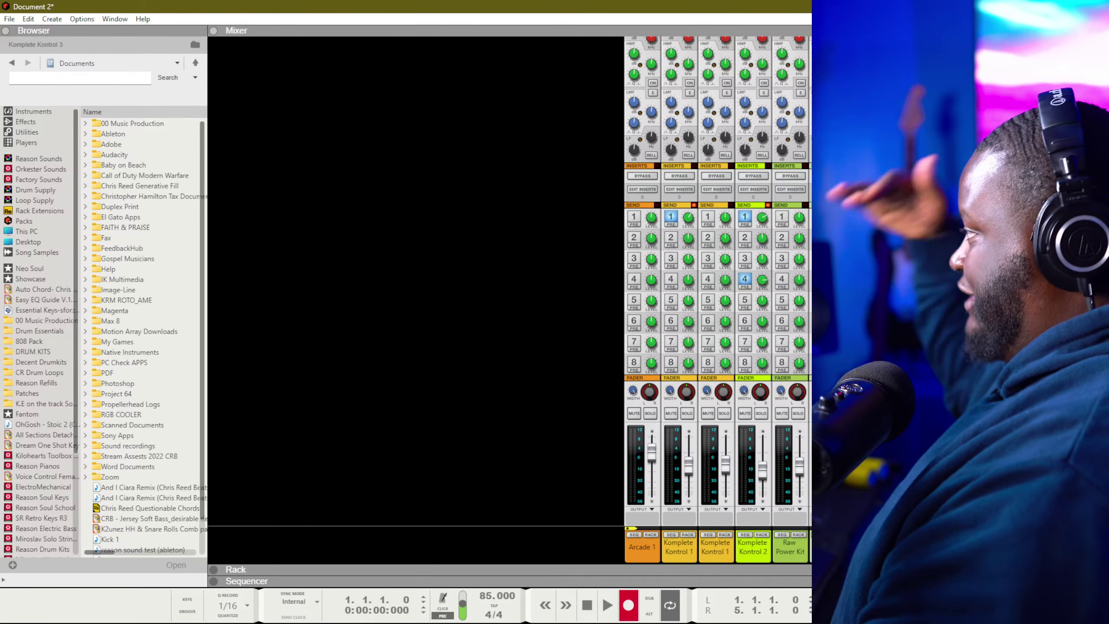
key(space)
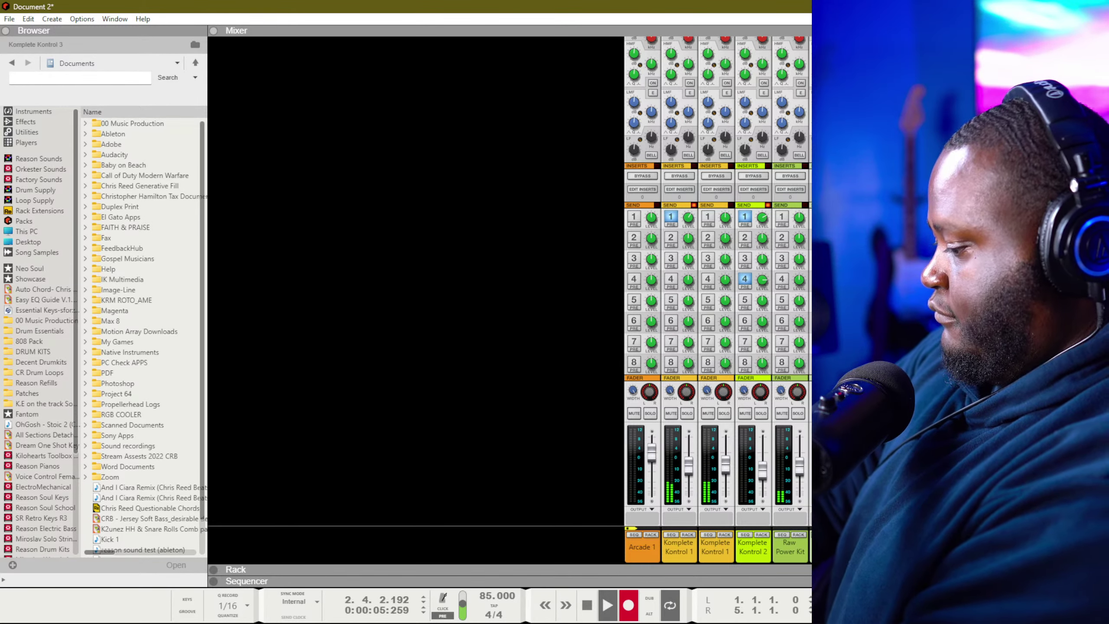
key(space)
Trim the recorded Komplete Kontrol 3 clip to two bars, duplicate it to fill the four-bar loop and play it back
key(F7)
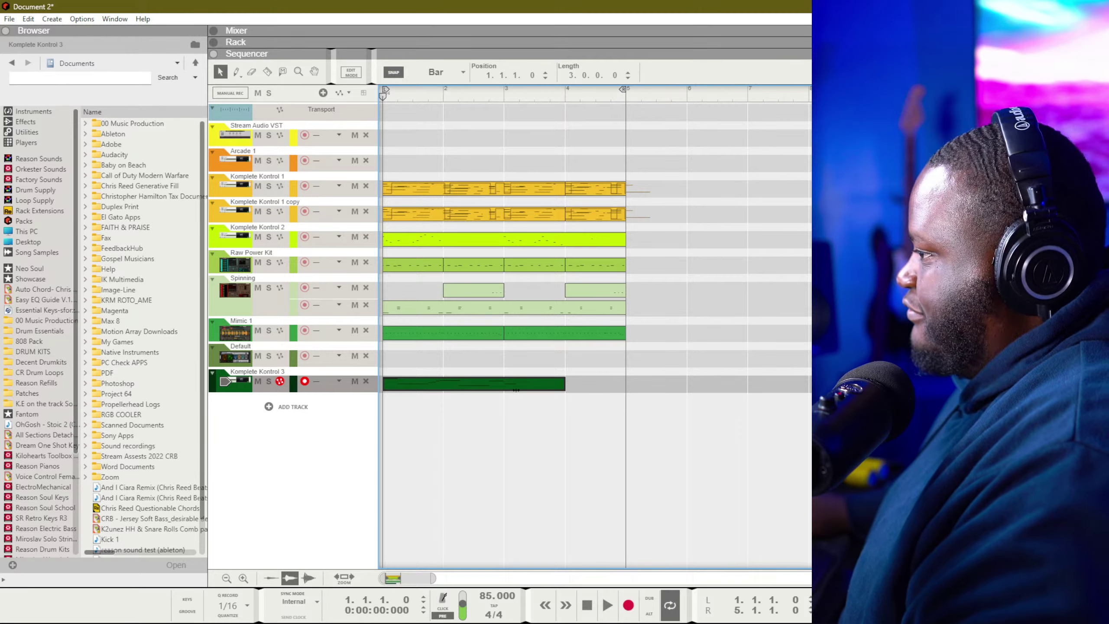
drag(516, 390, 503, 389)
key(ctrl+d)
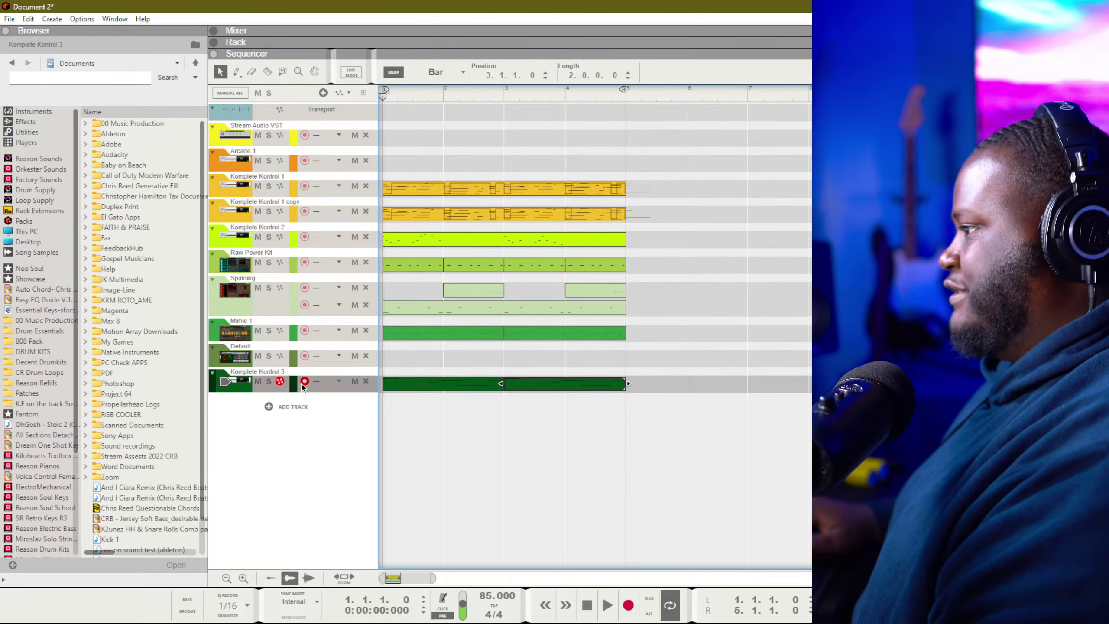
key(space)
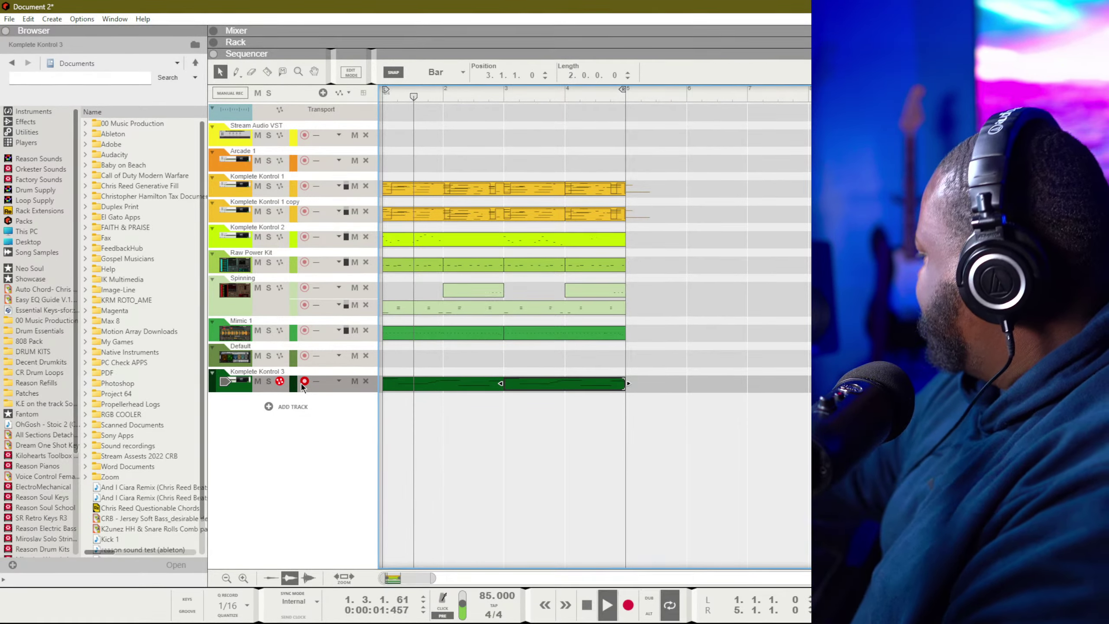
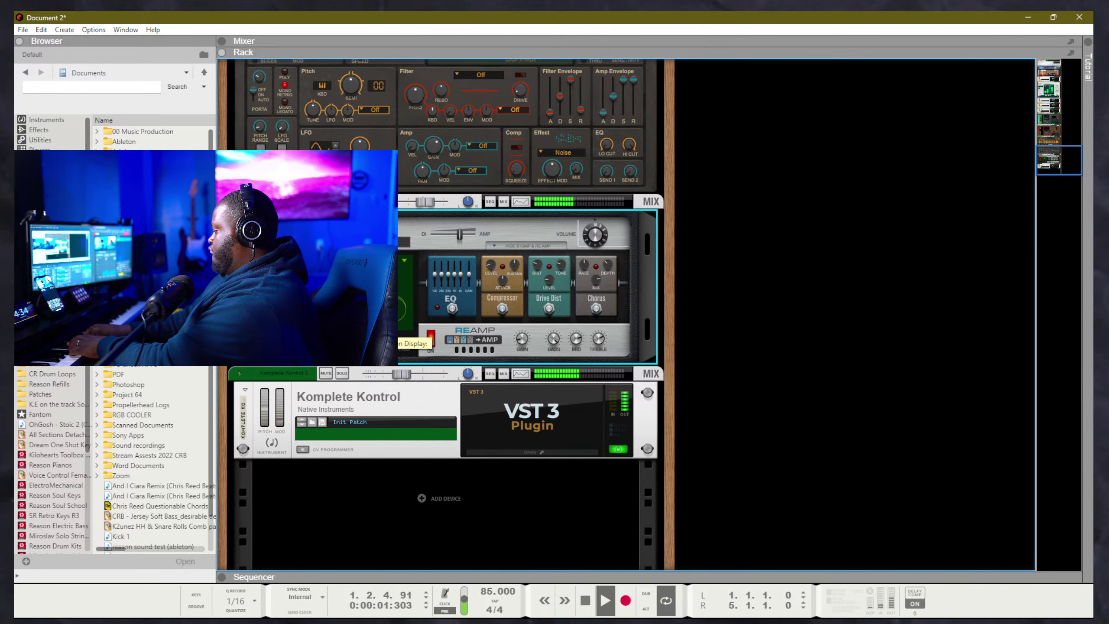
Record a four-bar electric bass take from bar 1 and check its clip in the sequencer
key(space)
key(shift+Return)
key(ctrl+Return)
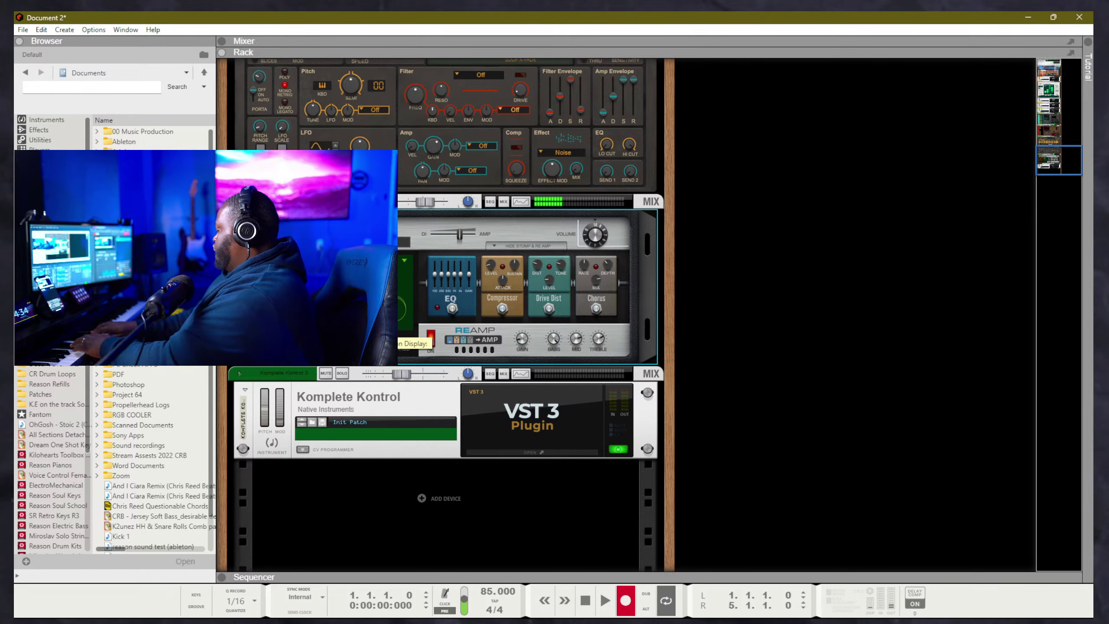
key(space)
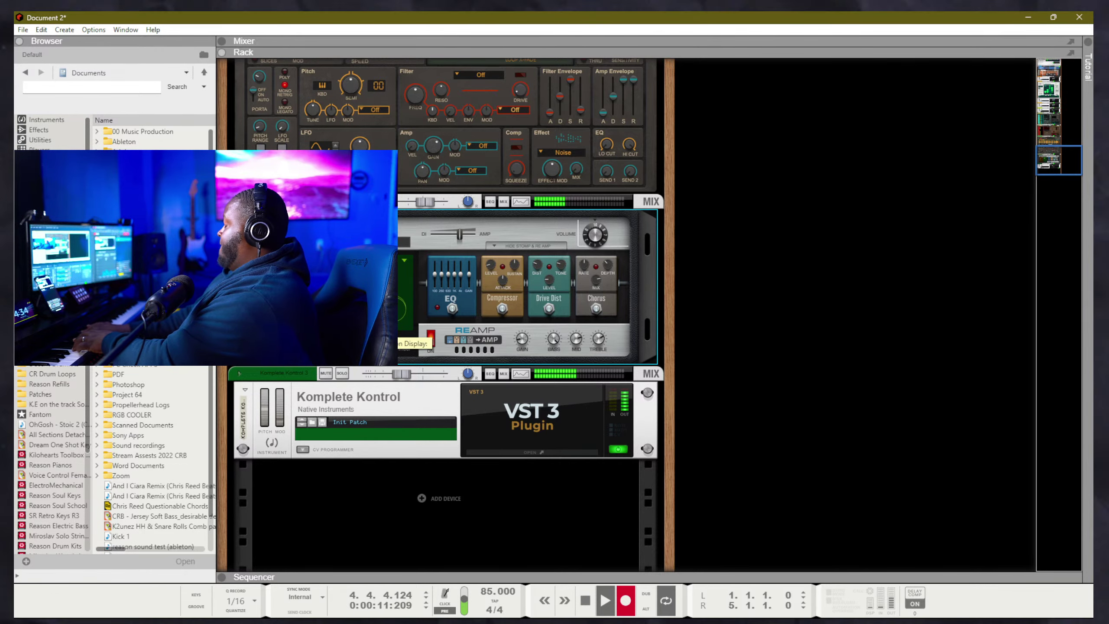
key(ctrl+Return)
key(F7)
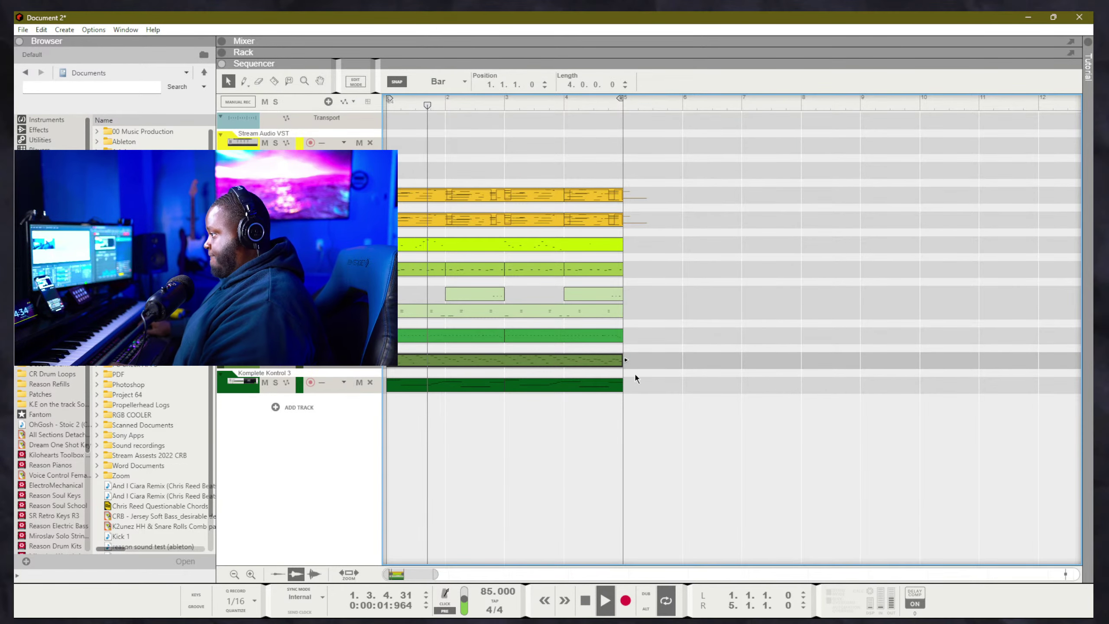
drag(637, 368, 559, 355)
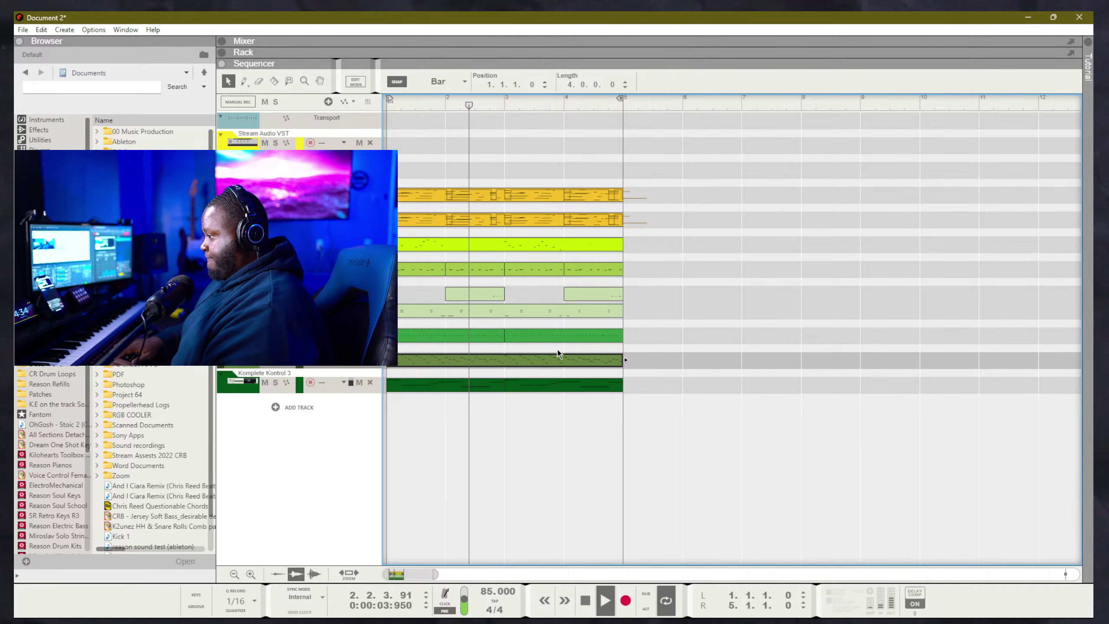
Add a Reason Studios Polar Dual Pitch Shifter effect to the electric bass in the rack
key(F6)
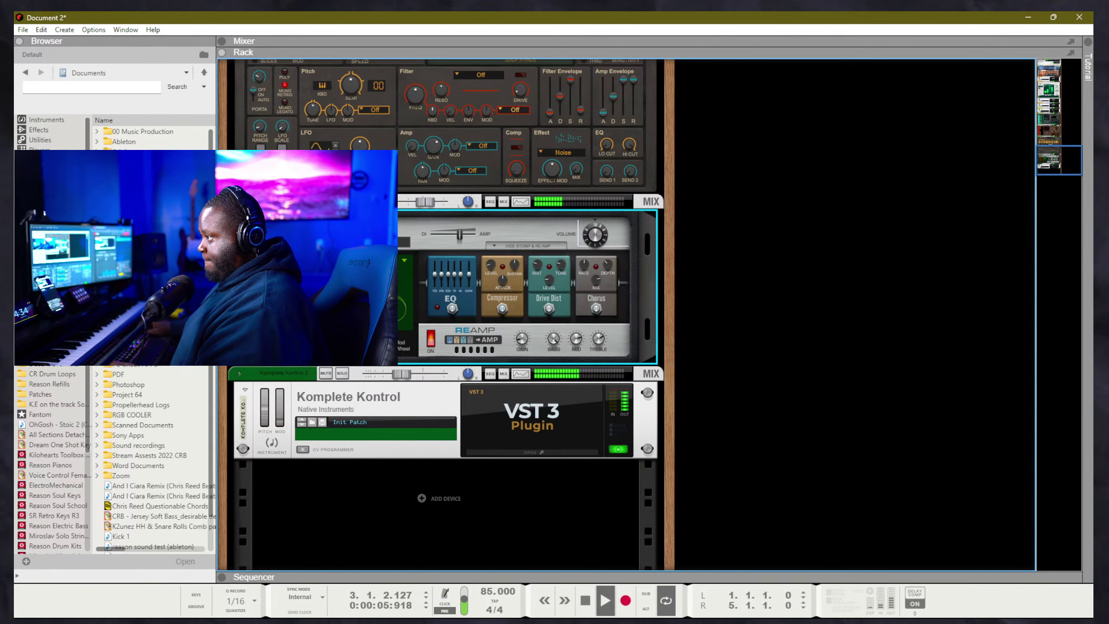
right_click(401, 233)
mouse_move(526, 370)
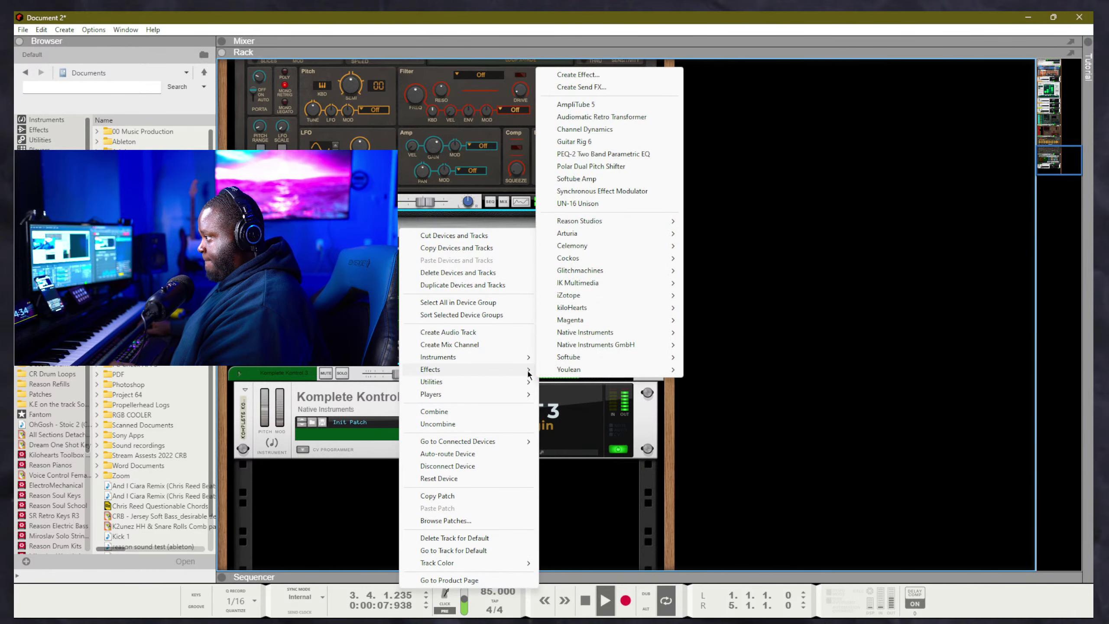
mouse_move(602, 221)
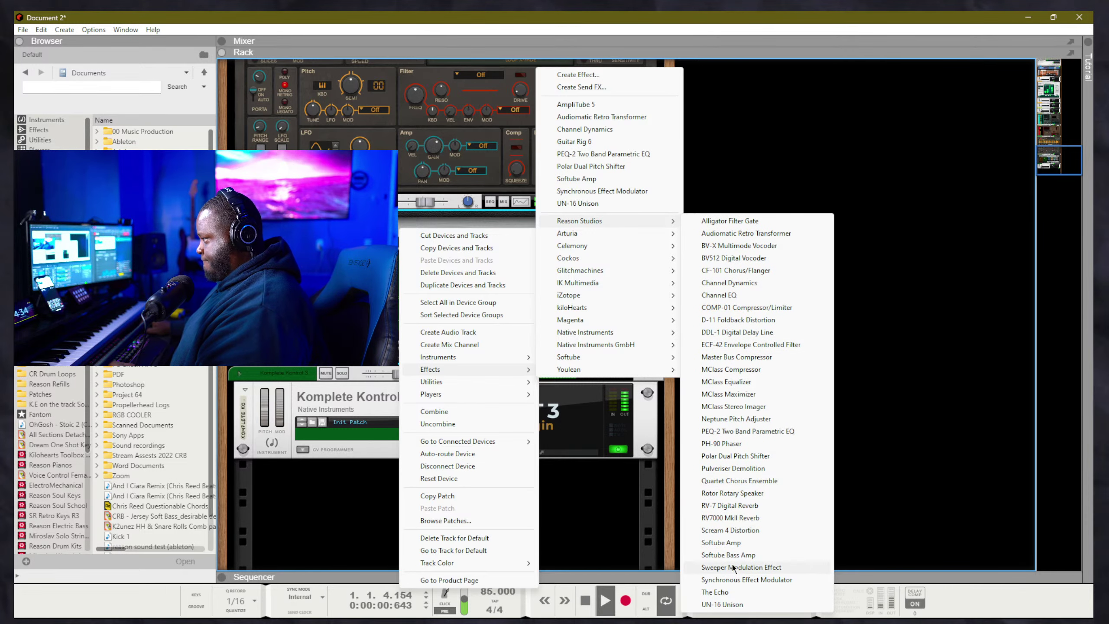
click(733, 457)
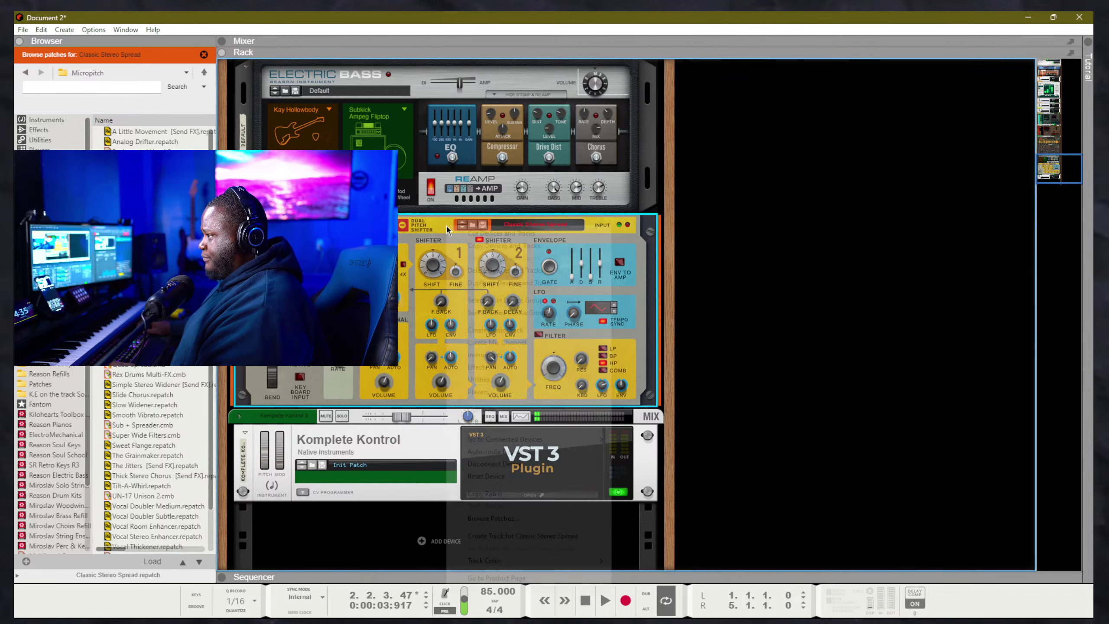
Reset the Polar dual pitch shifter on the electric bass and leave patch browsing
right_click(447, 226)
click(505, 479)
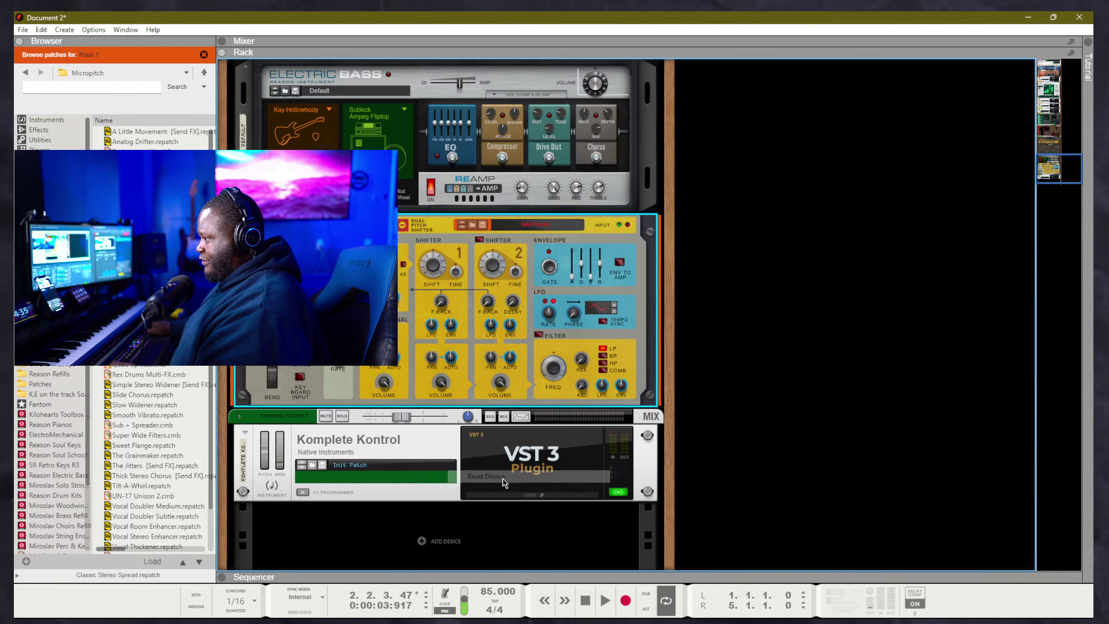
click(505, 479)
click(653, 48)
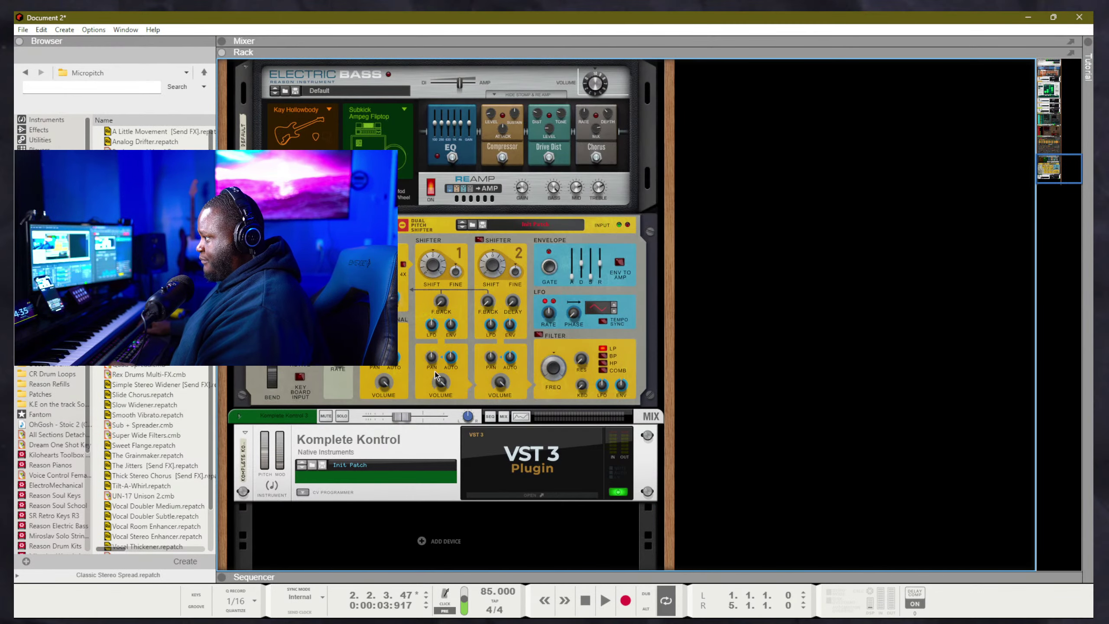
Enable Shifter 2 on the Polar and set its shift to -1 semitone, soloing the bass channel to hear the effect
click(425, 274)
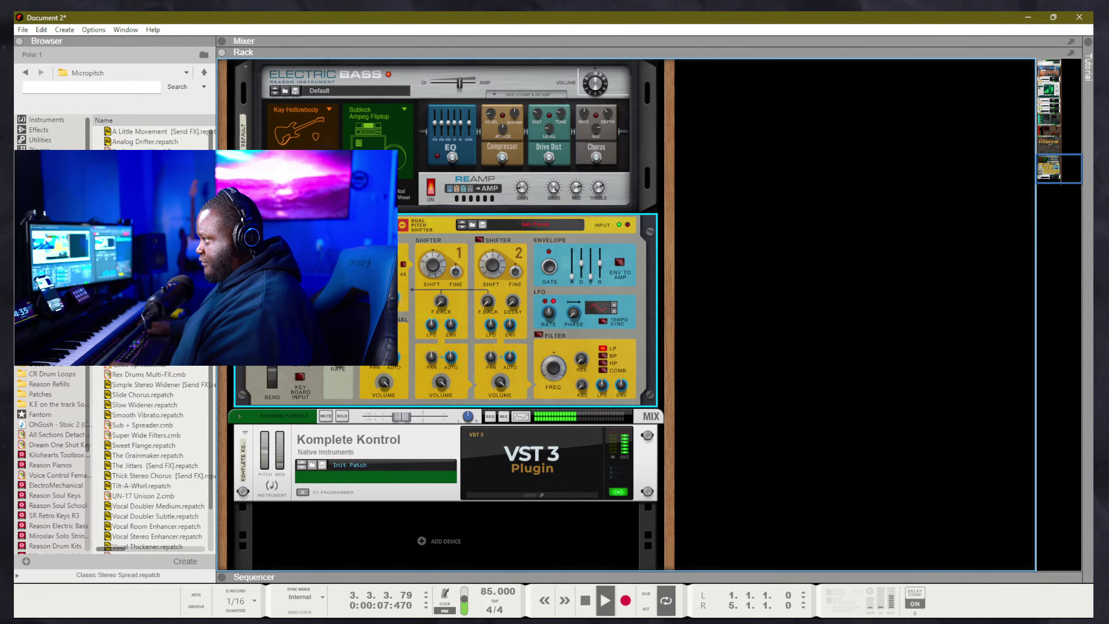
scroll(446, 314, up, 3)
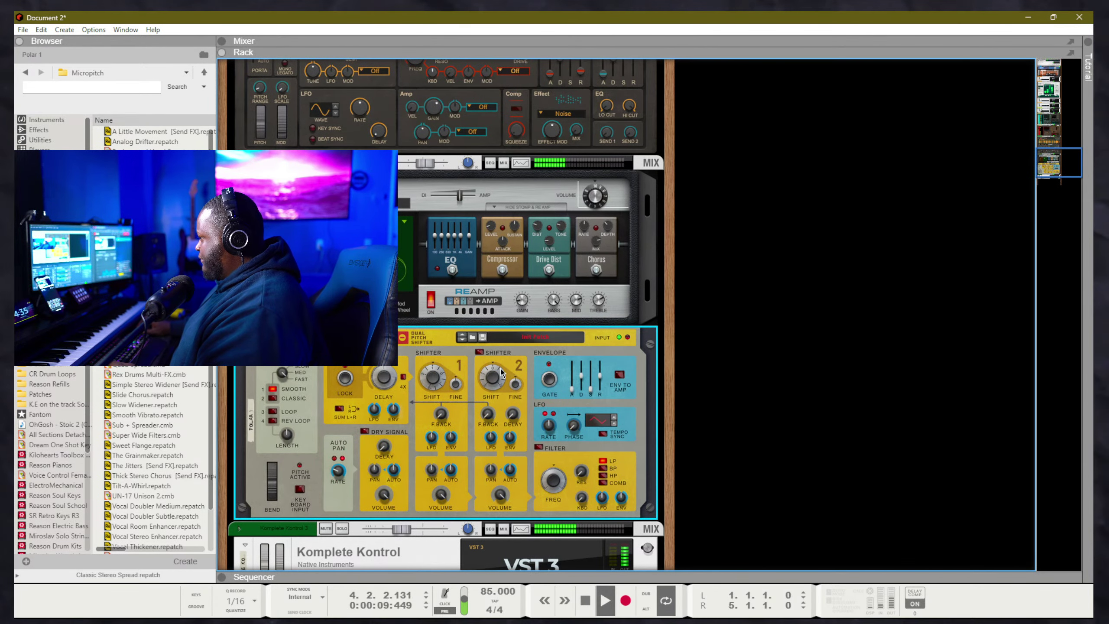
mouse_move(502, 366)
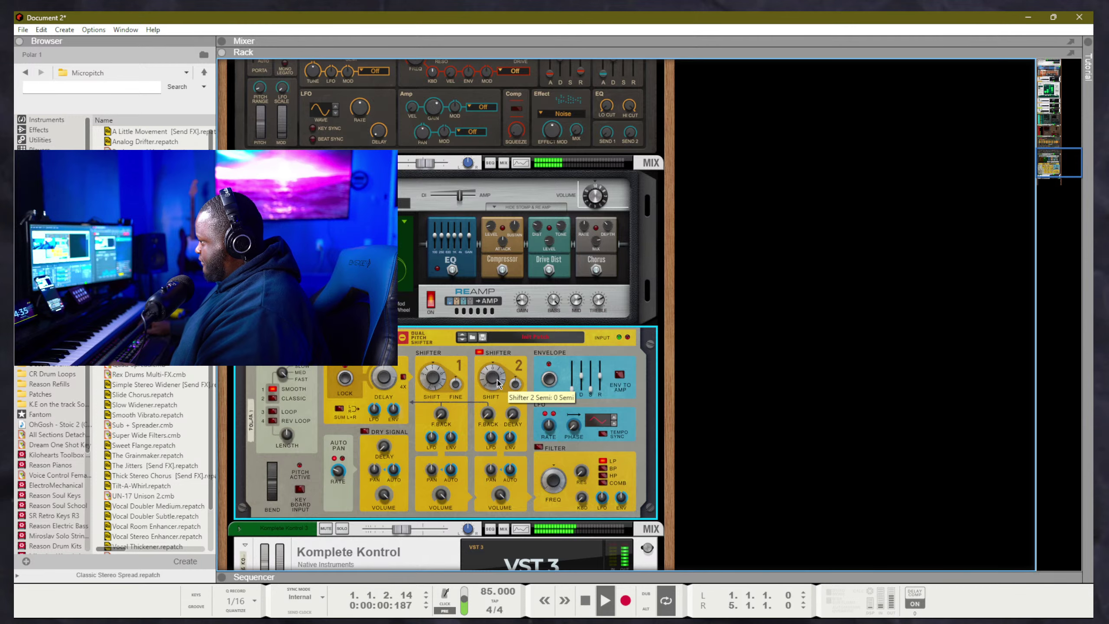
drag(503, 375, 502, 416)
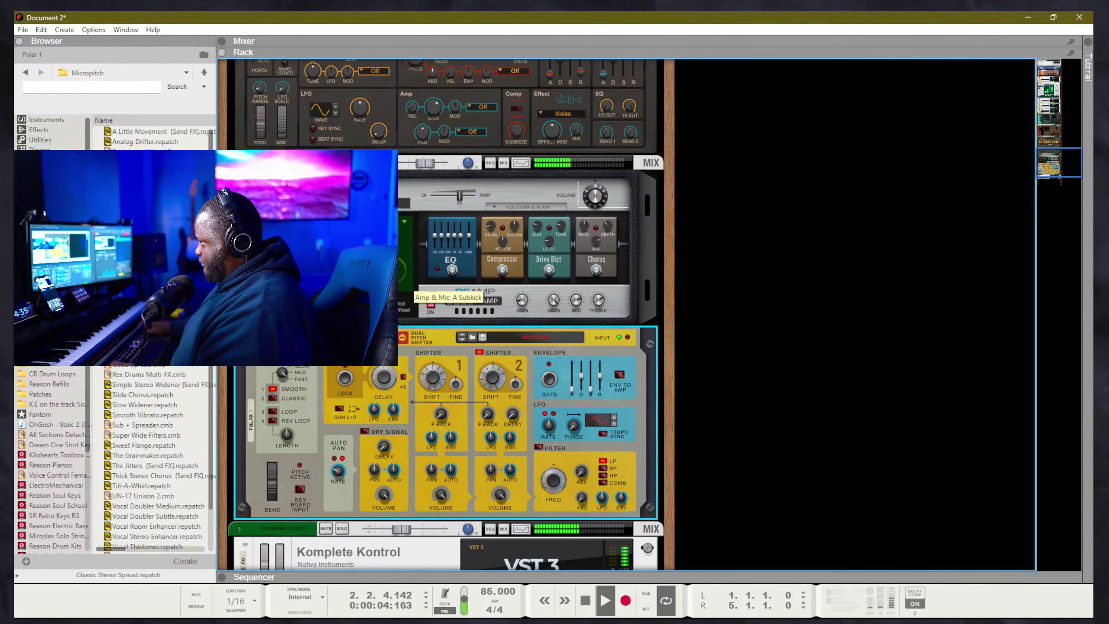
click(342, 163)
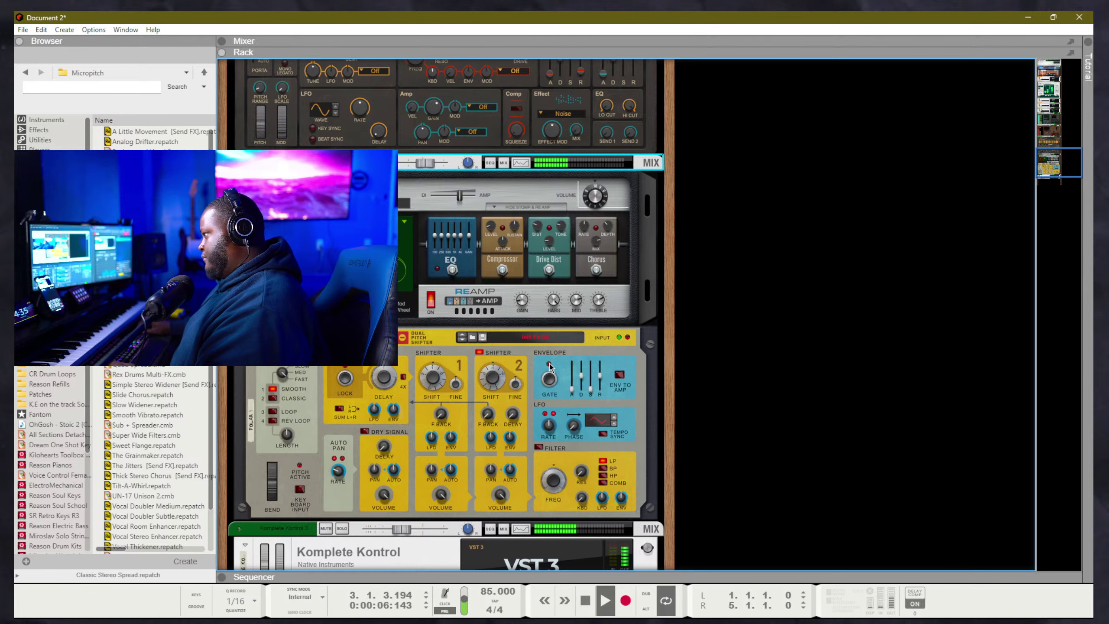
click(486, 361)
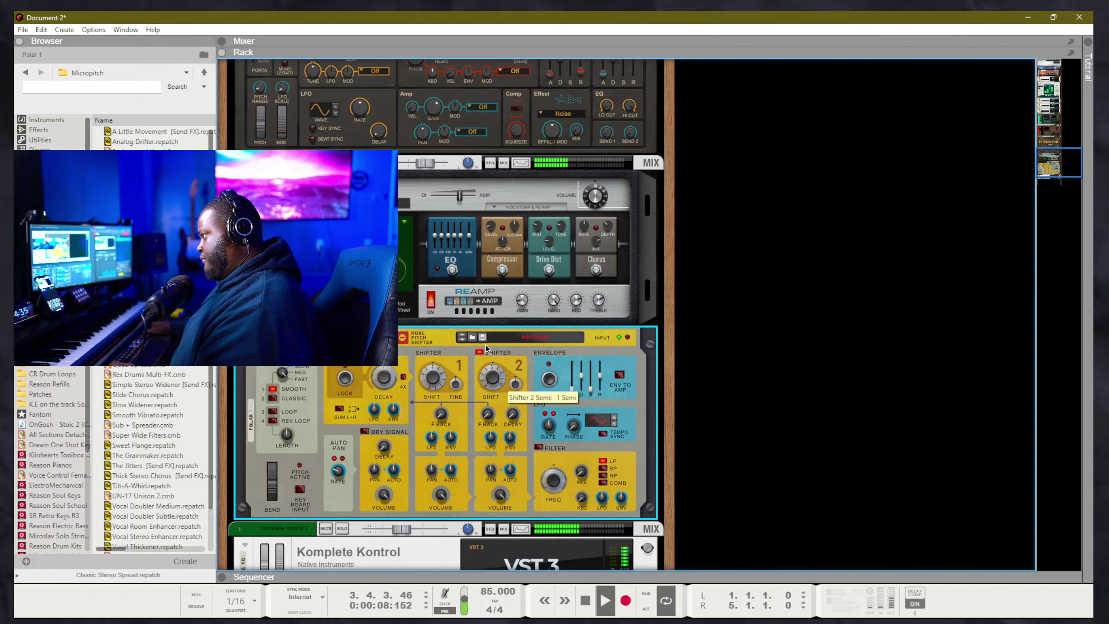
click(342, 163)
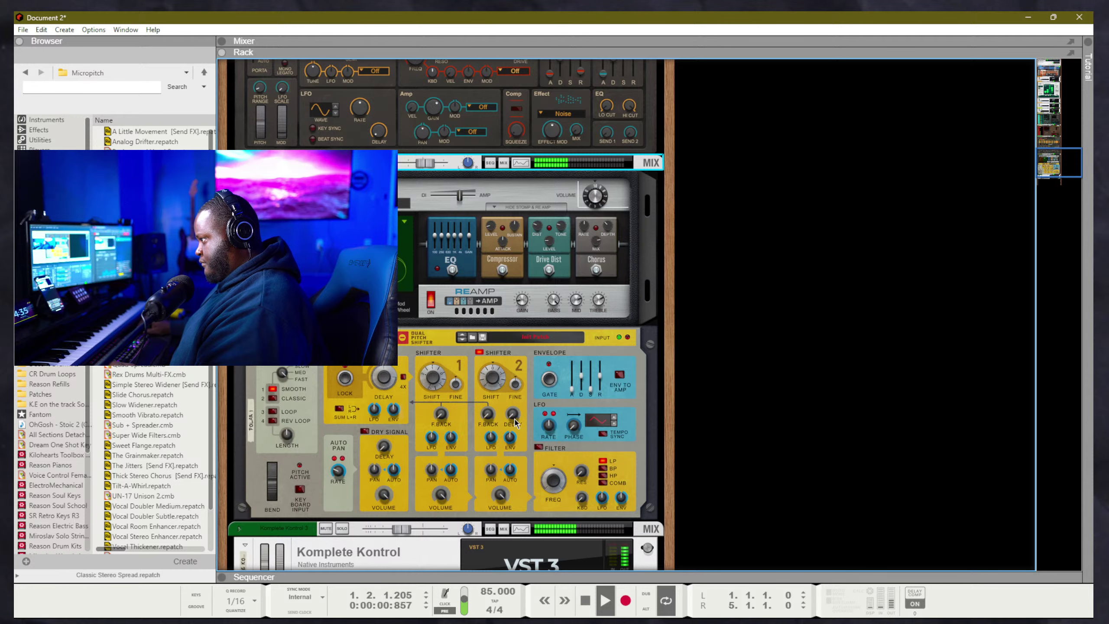
click(500, 496)
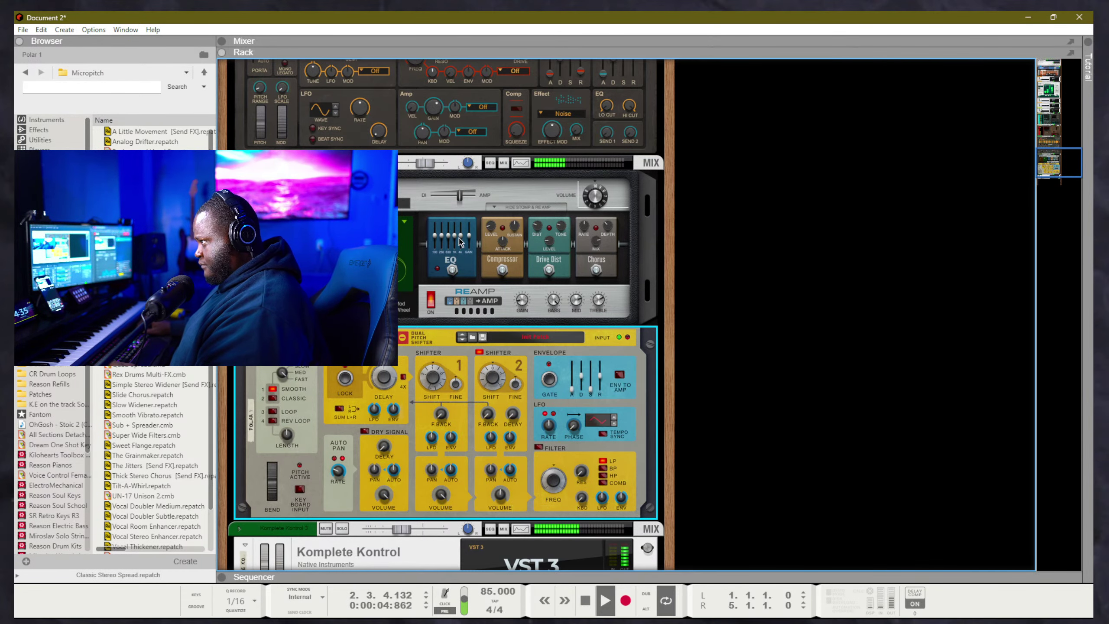
Lower the electric bass mix channel's level to -4.99 dB and adjust its pan
drag(430, 167, 417, 168)
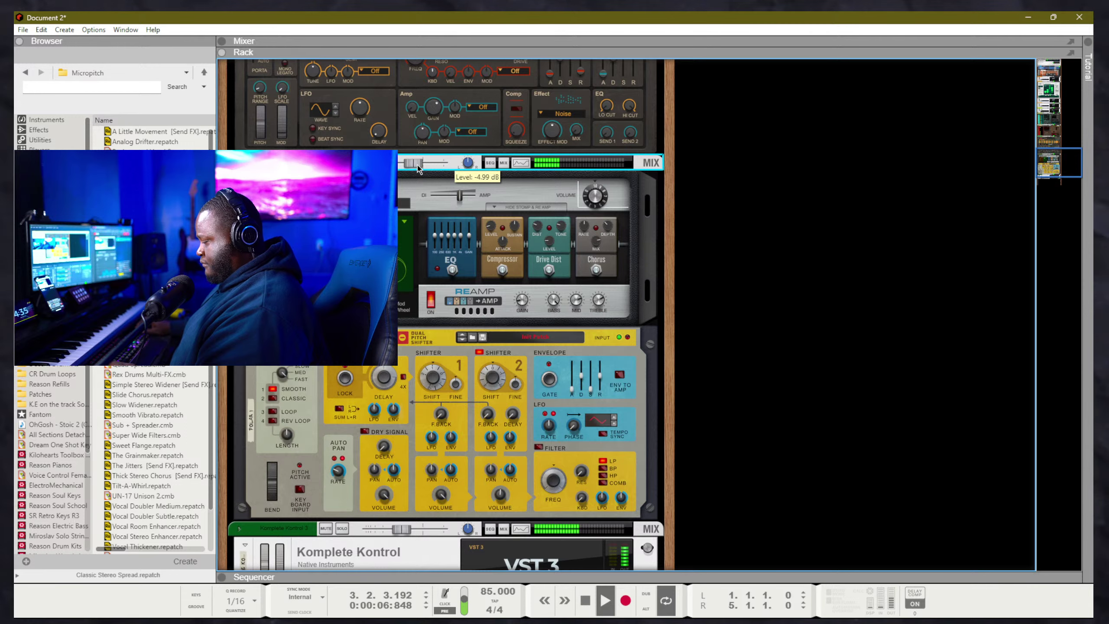
drag(468, 162, 475, 129)
Locate the VNS Pizz.sxt patch in the Violins (VNS) folder of the Strings library
click(53, 161)
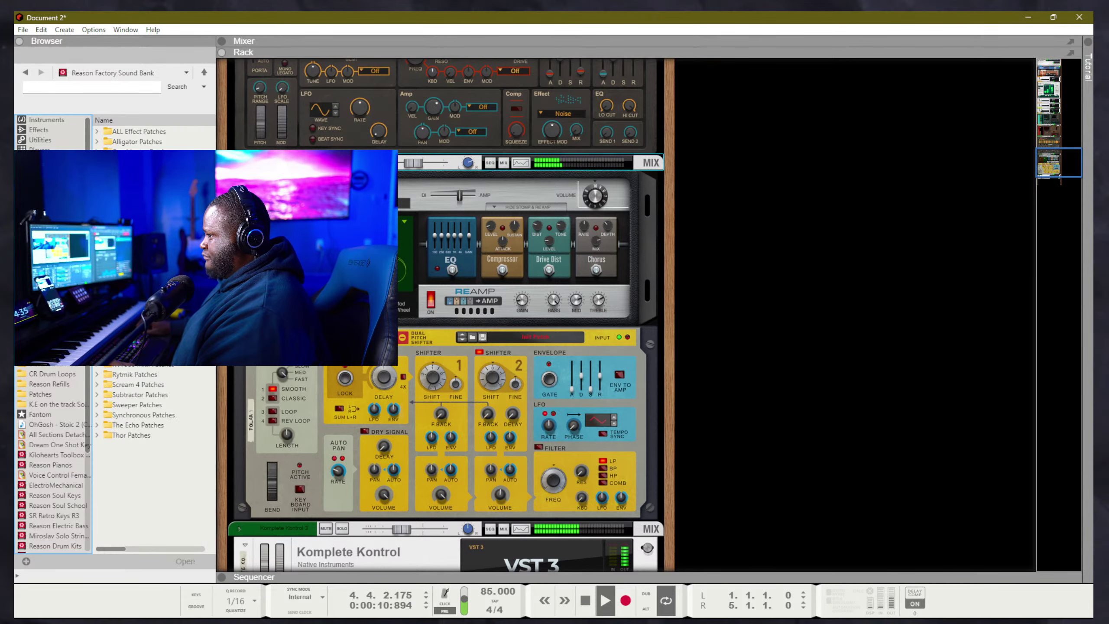
click(53, 170)
double_click(120, 171)
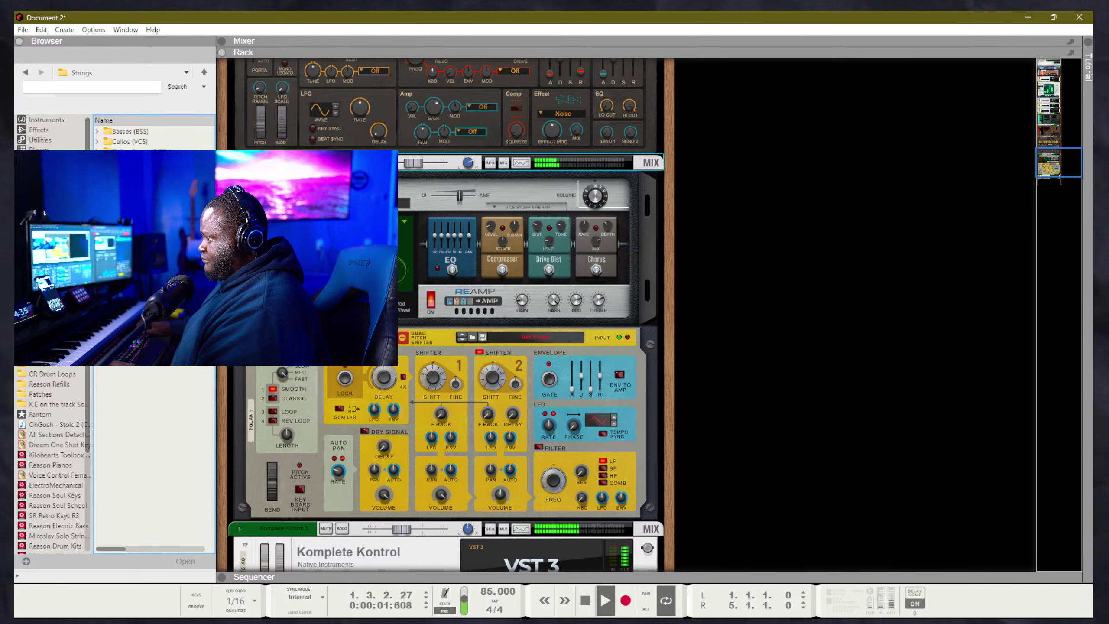
double_click(157, 374)
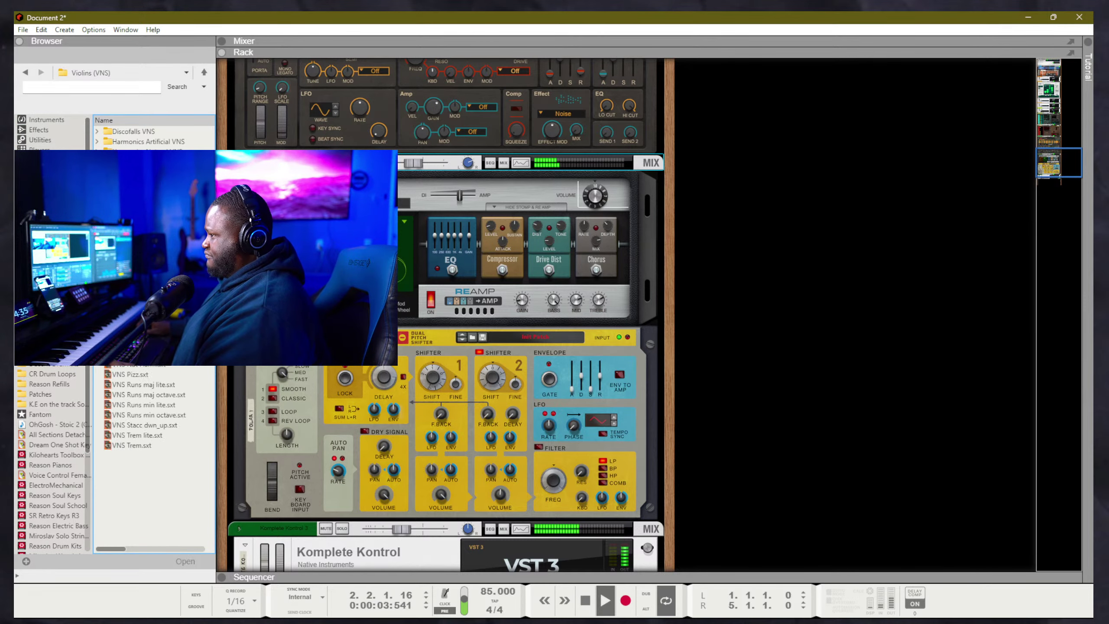
click(158, 376)
Create a VNS Pizz track below Komplete Kontrol 3 and copy the four-bar electric bass clip onto it
key(F7)
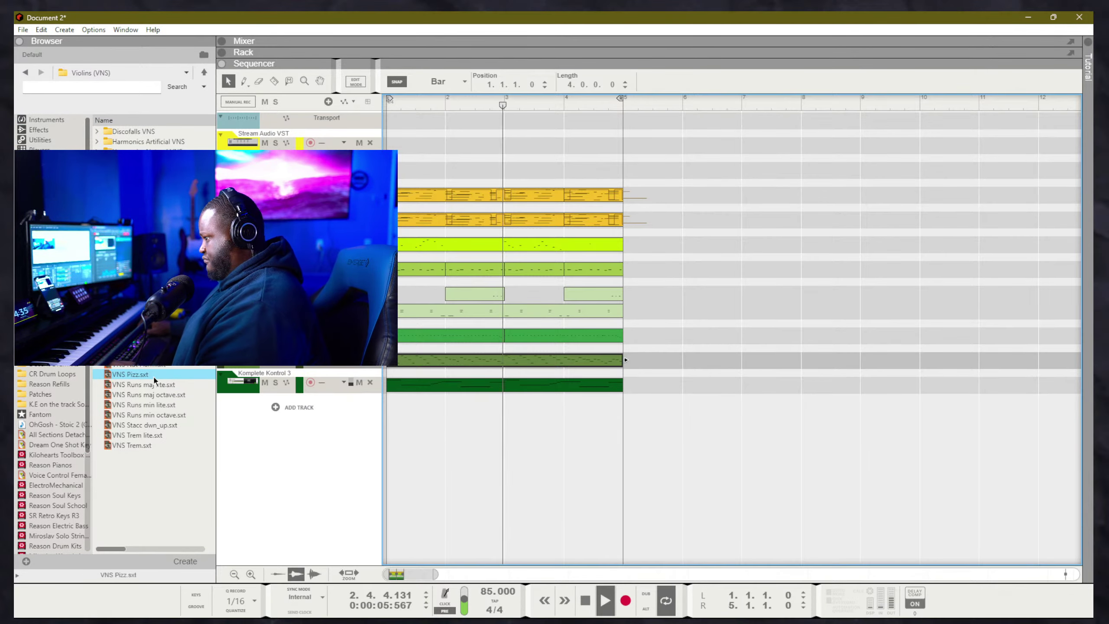
drag(153, 376, 378, 422)
click(484, 433)
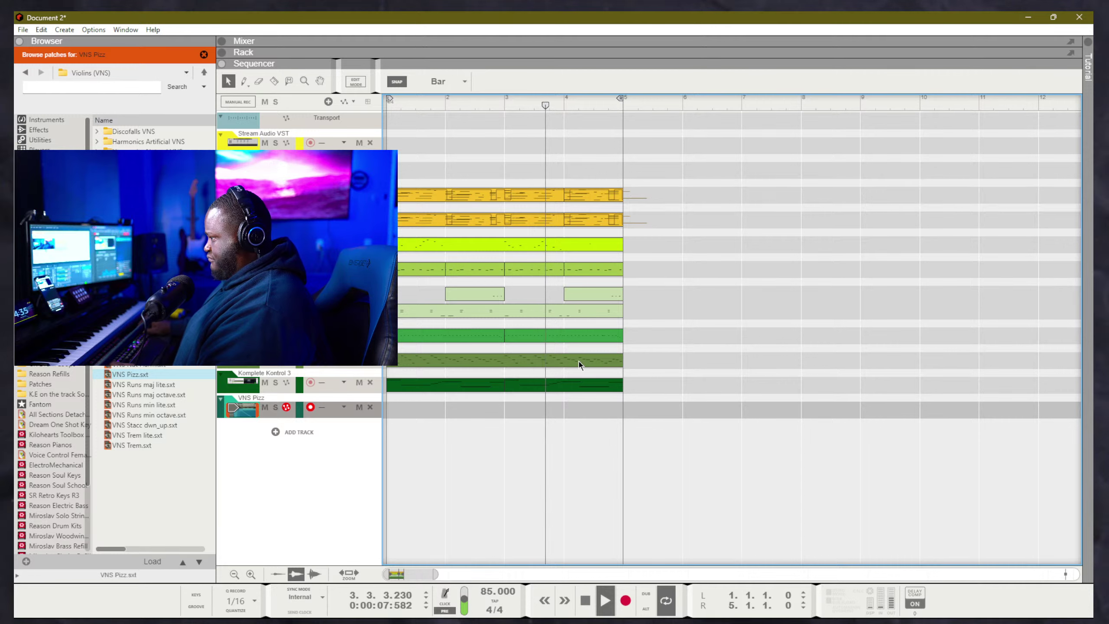
drag(582, 362, 564, 411)
Pan the VNS Pizz mixer channel to -32 and enable its FX1 send at -3.04 dB
key(F5)
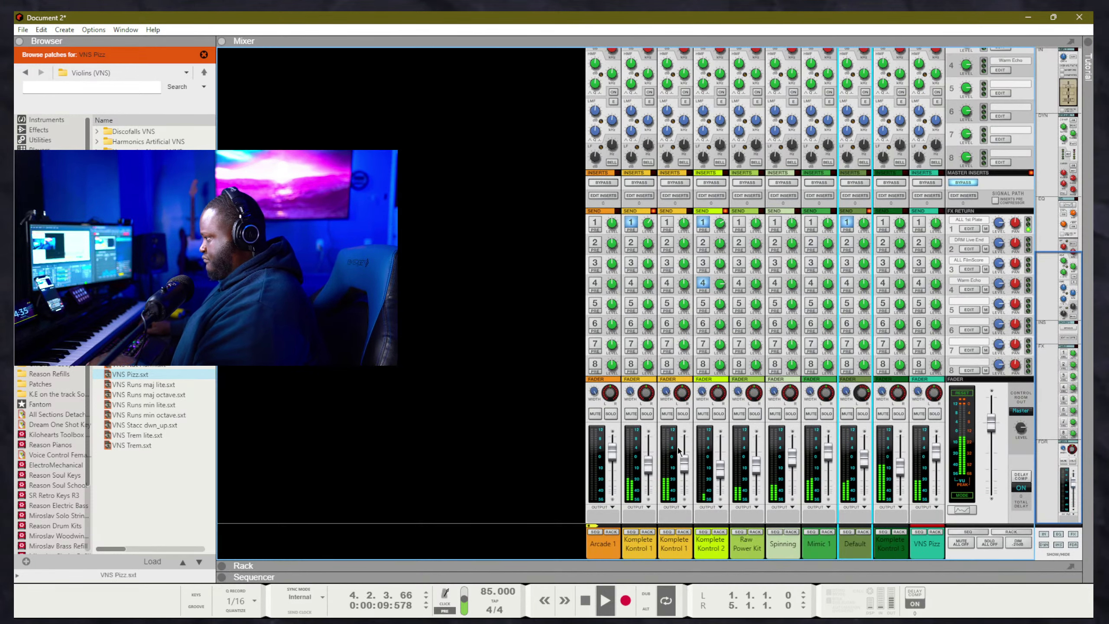
click(924, 388)
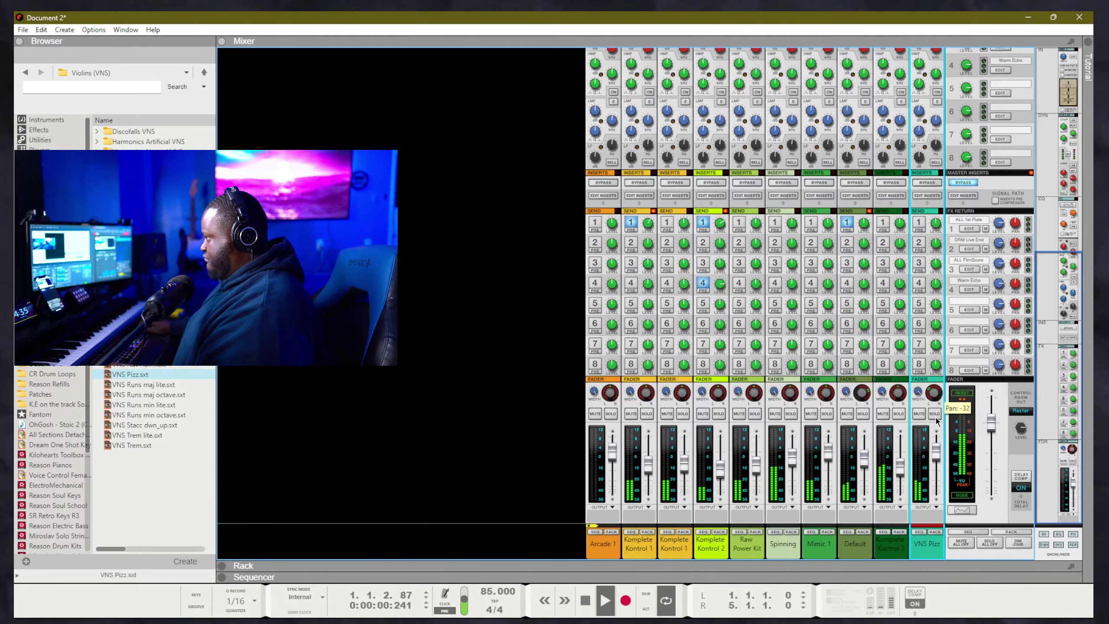
click(920, 223)
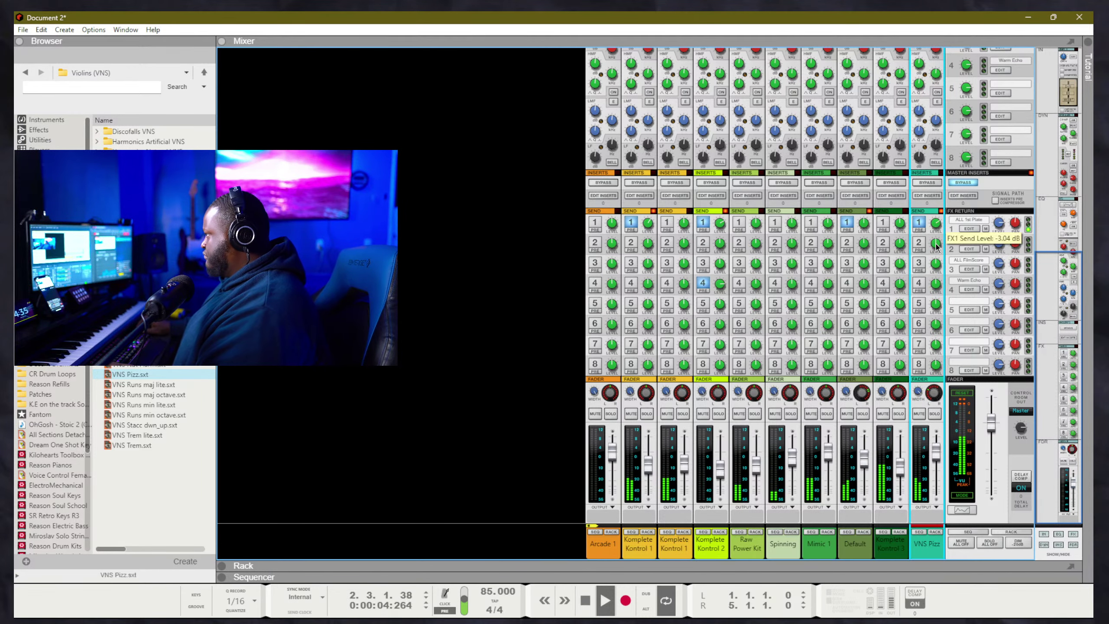
Add a Redrum instrument track below VNS Pizz in the sequencer
key(F7)
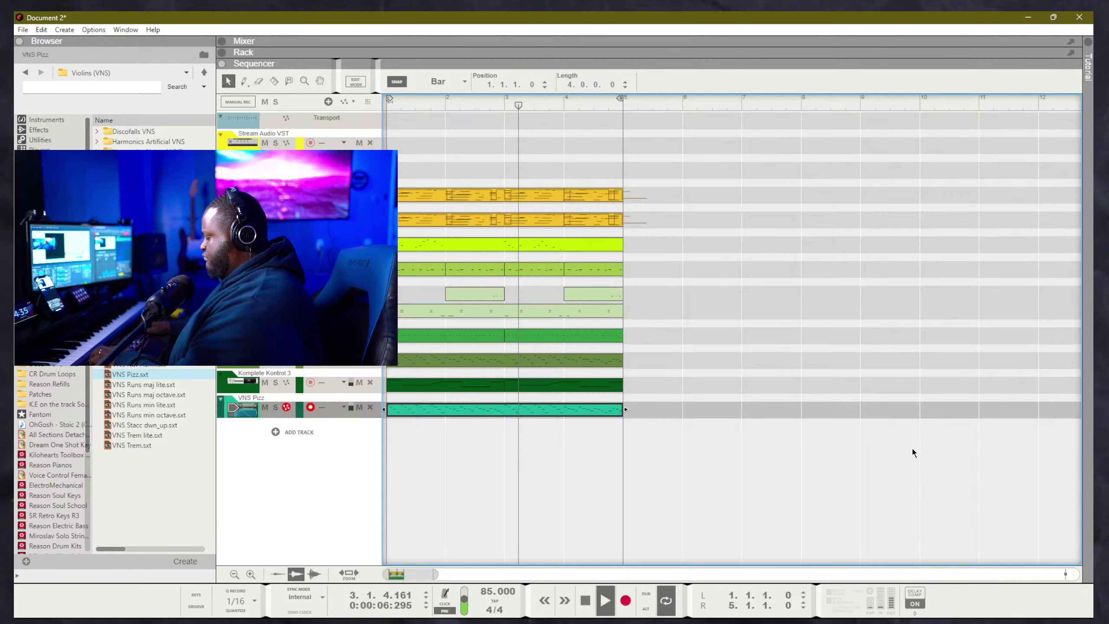
right_click(363, 443)
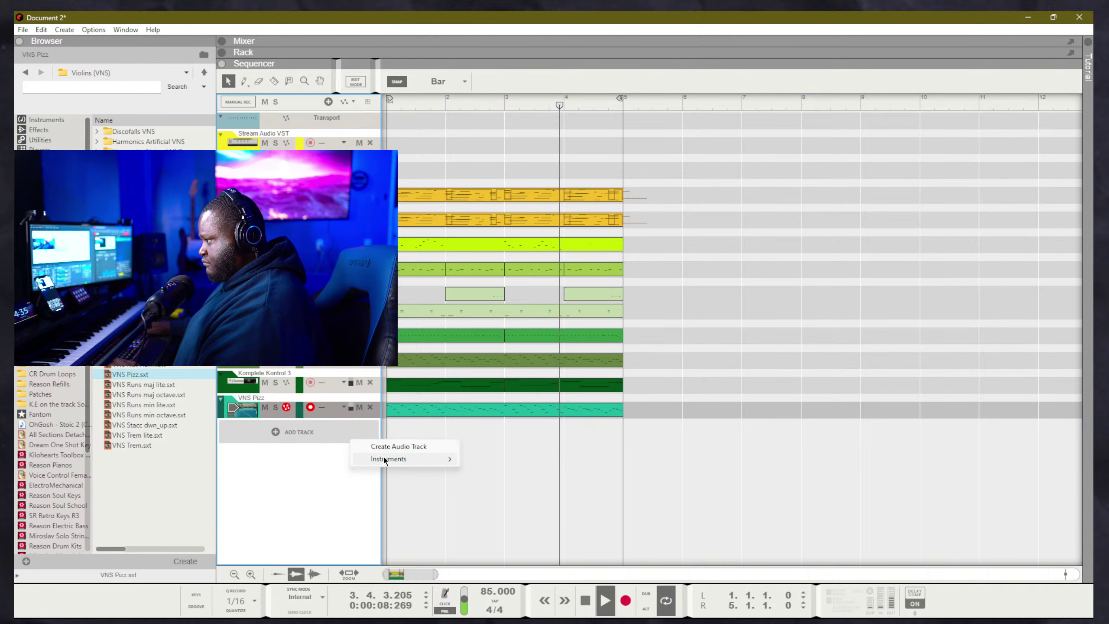
mouse_move(387, 458)
click(513, 311)
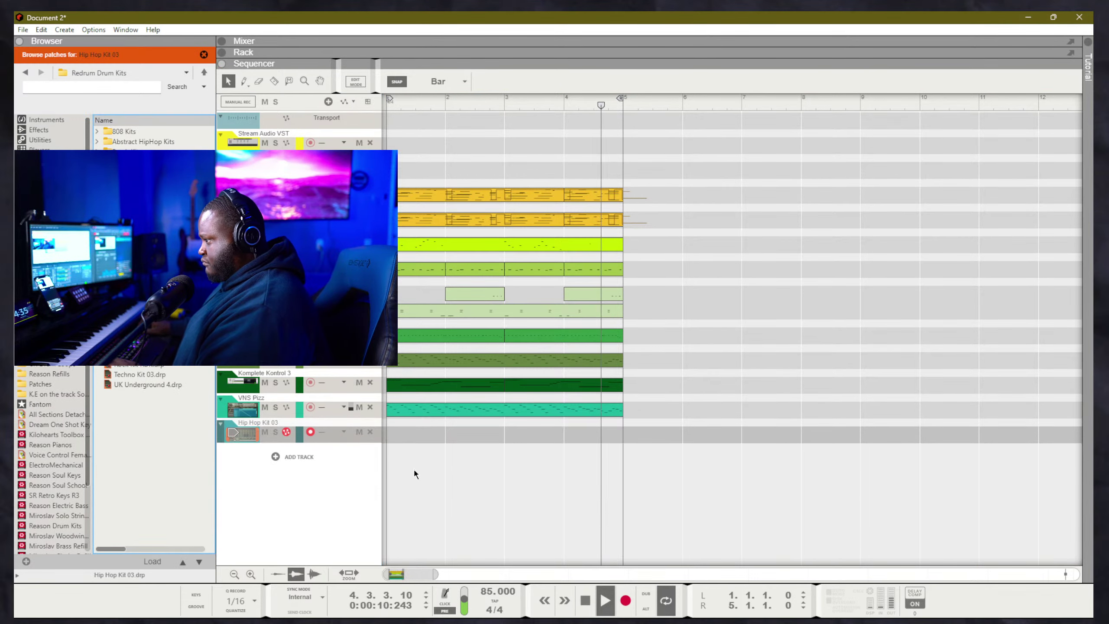
Reset the new Redrum in the rack to clear its Hip Hop Kit 03 patch
key(F6)
right_click(307, 354)
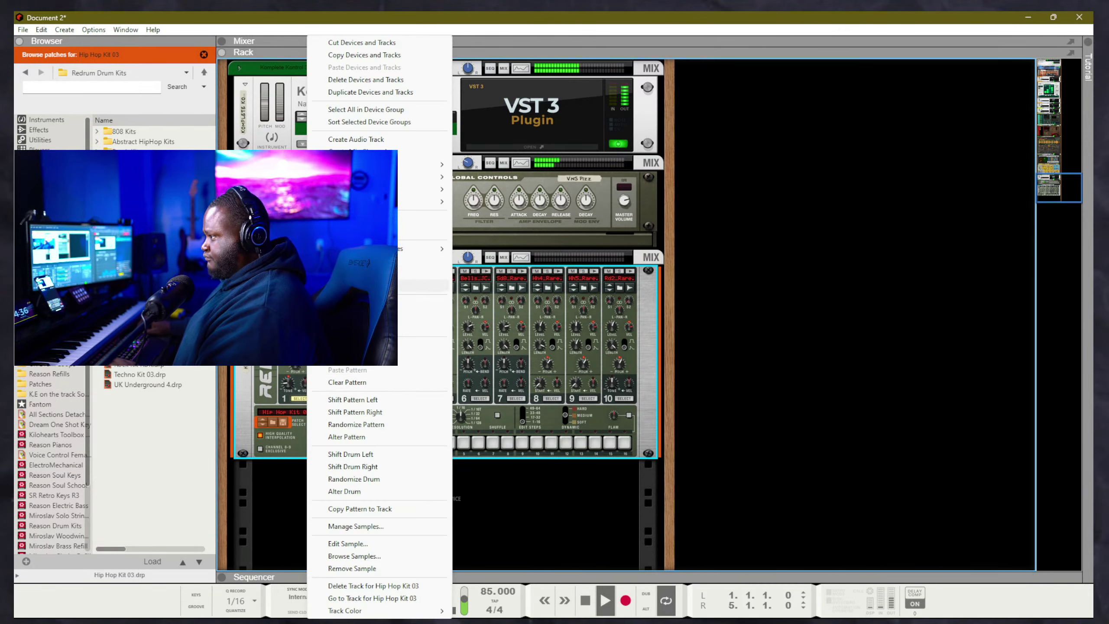
click(348, 383)
right_click(311, 442)
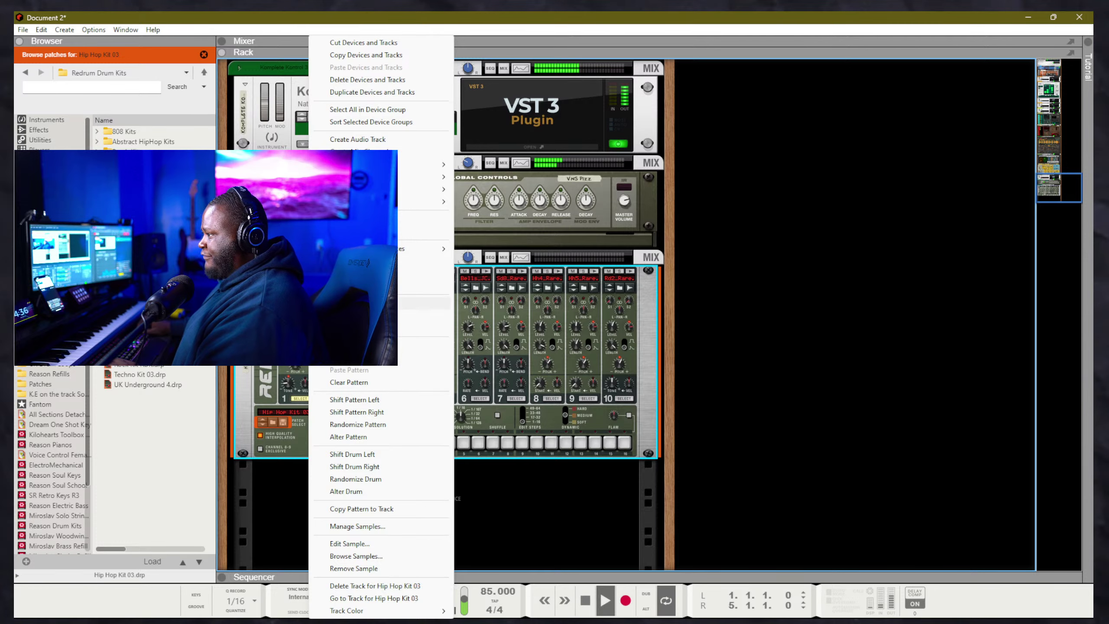
click(349, 286)
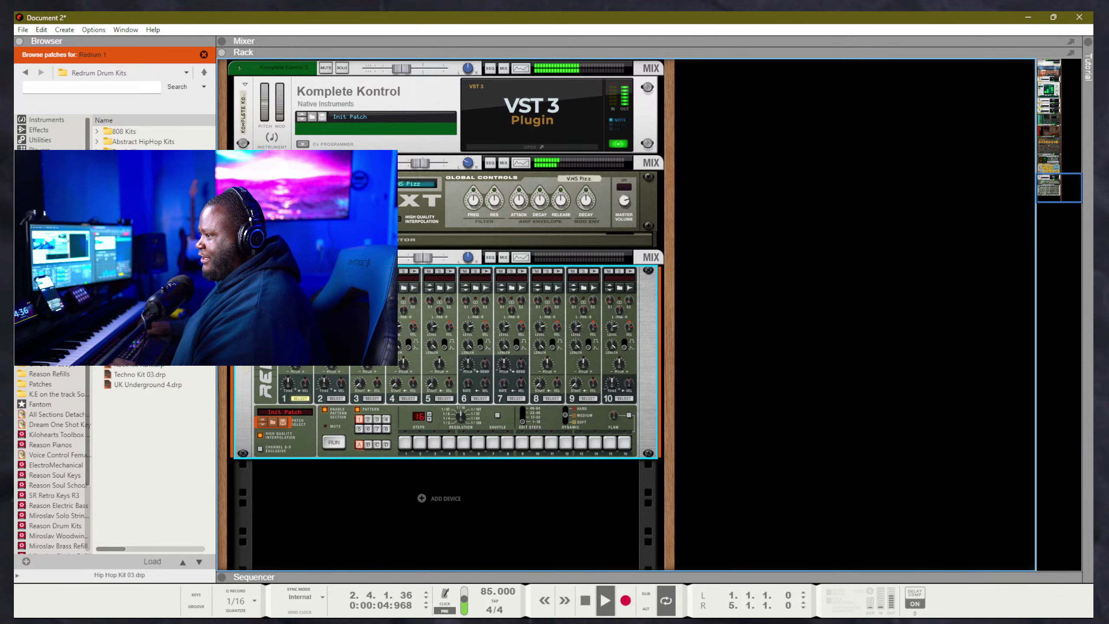
Open the PG SAUCE2 - Snares folder in DRUM SAUCE Premium Drums Vol 2, leave patch browsing and audition a snare sample
click(50, 324)
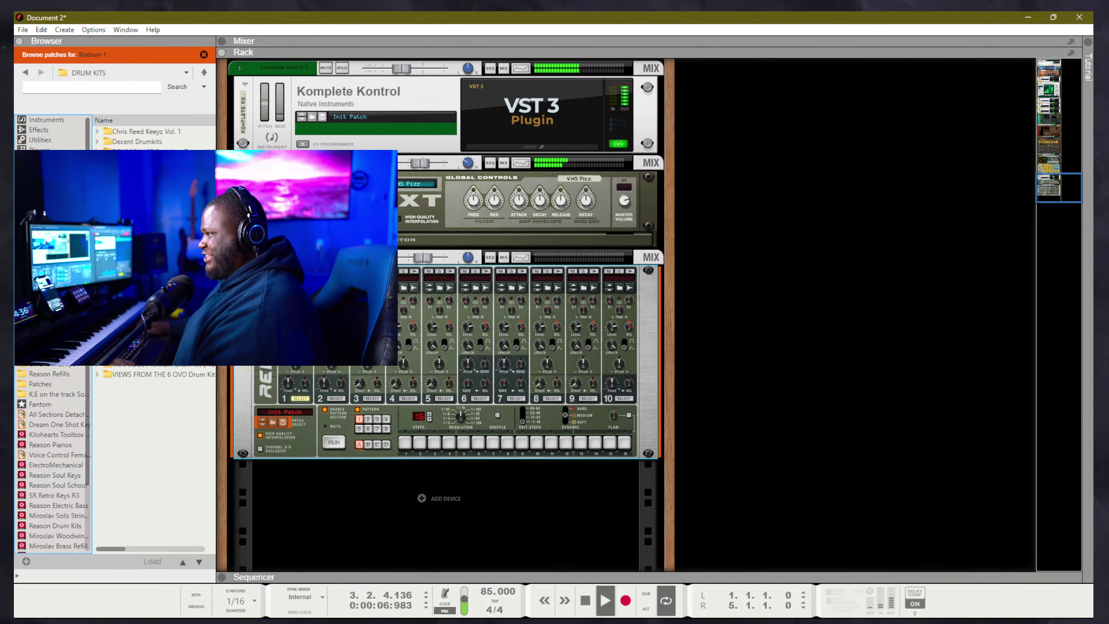
double_click(149, 153)
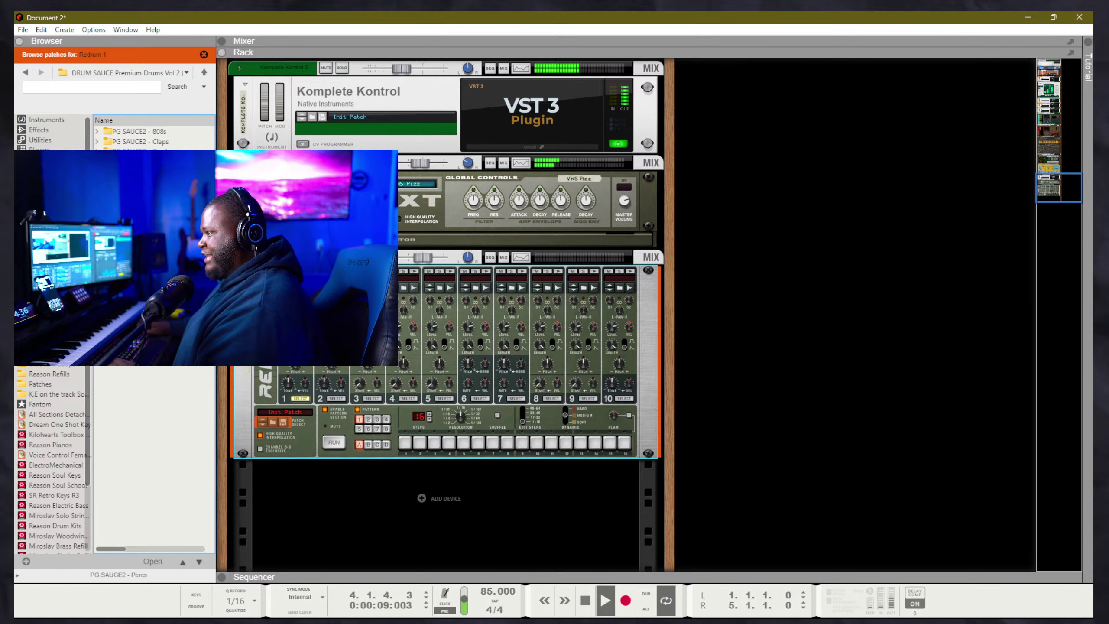
double_click(131, 151)
click(204, 55)
click(161, 161)
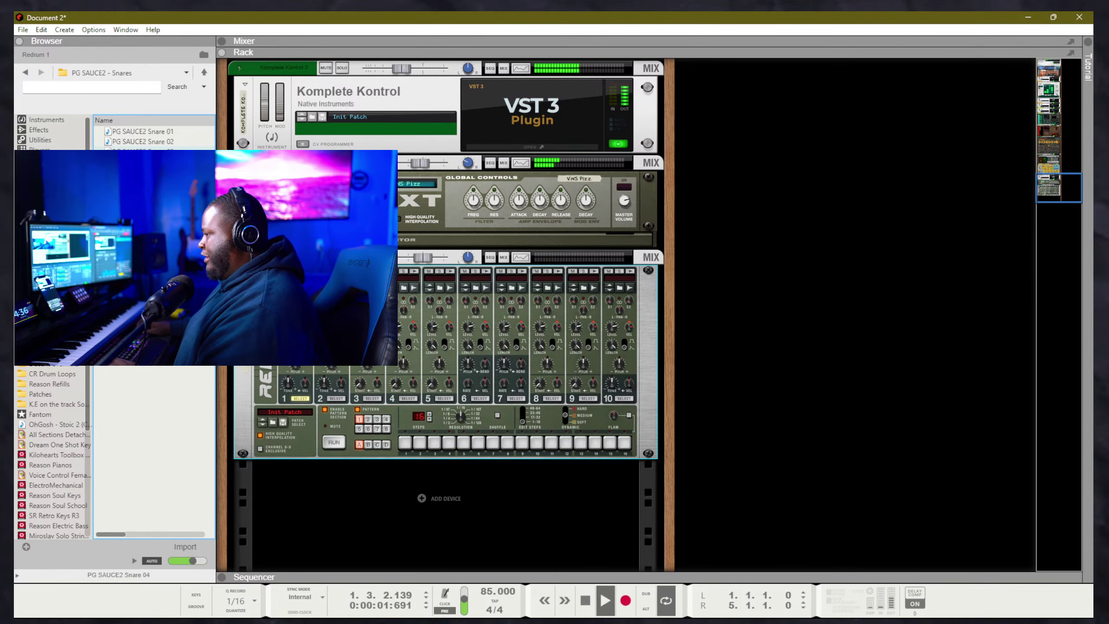
Program Redrum drum channel 2 with hits on steps 5 and 13 of the pattern
click(336, 399)
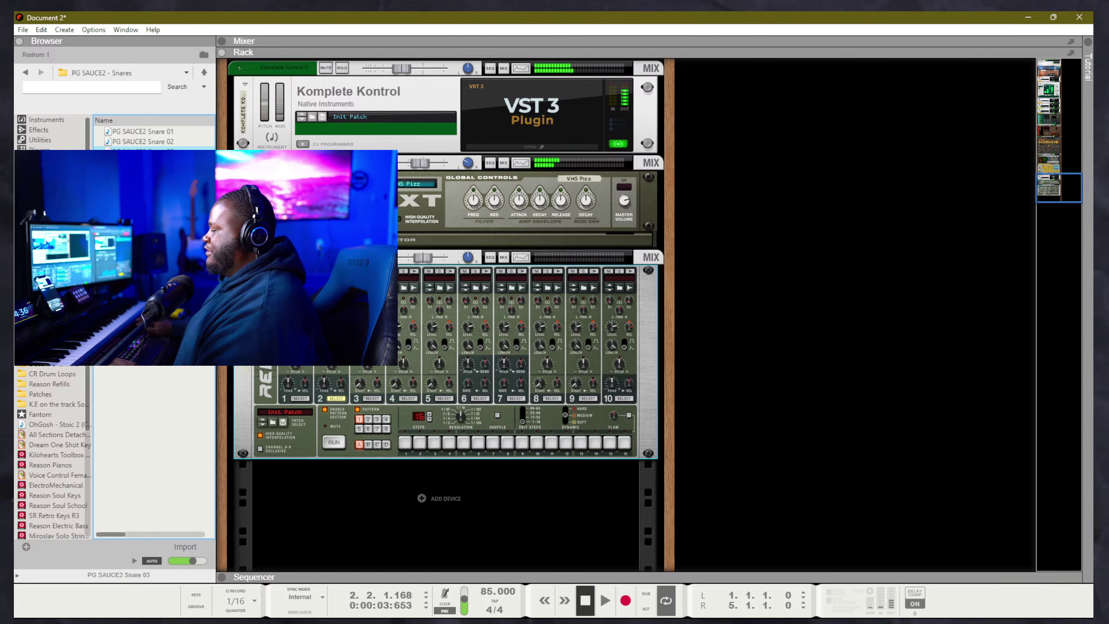
key(space)
click(464, 443)
key(space)
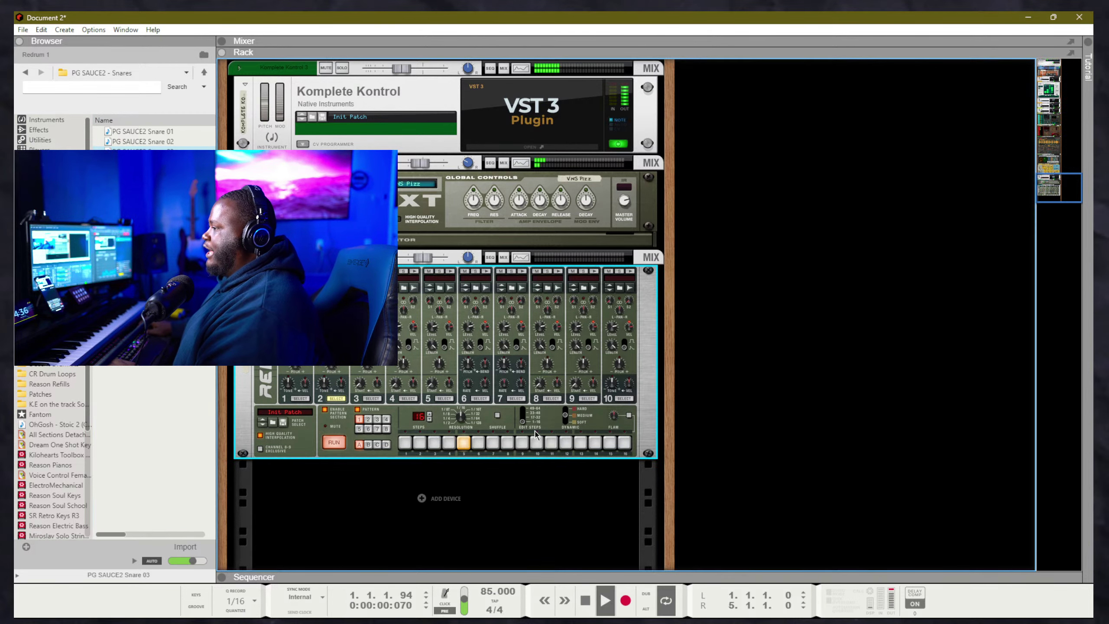
click(580, 442)
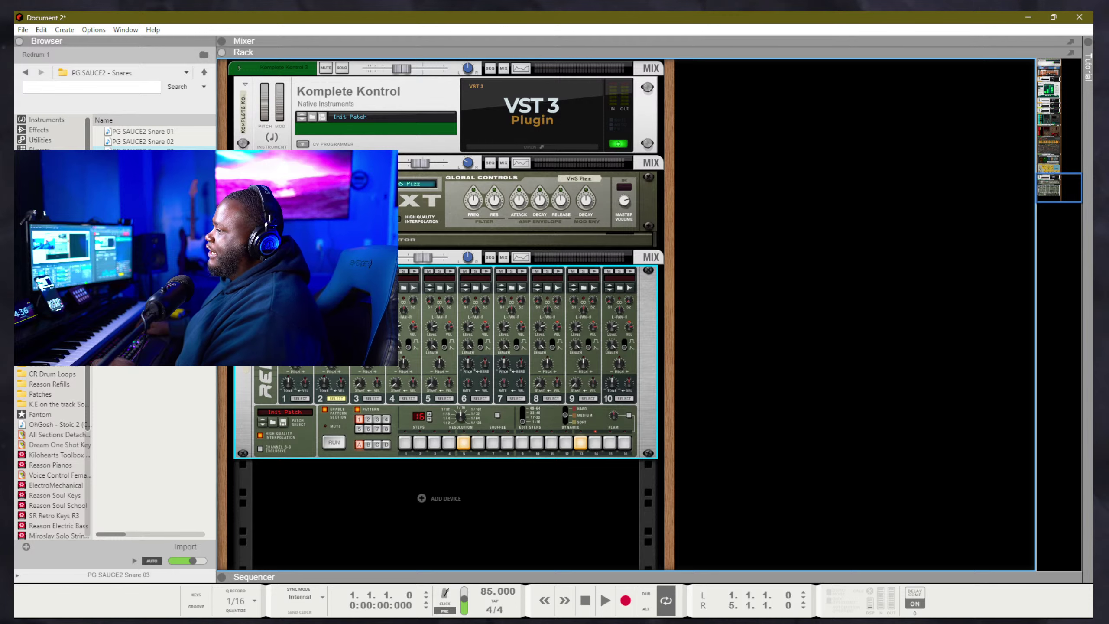
Solo the Redrum channel briefly and play the loop to check the snare pattern
key(space)
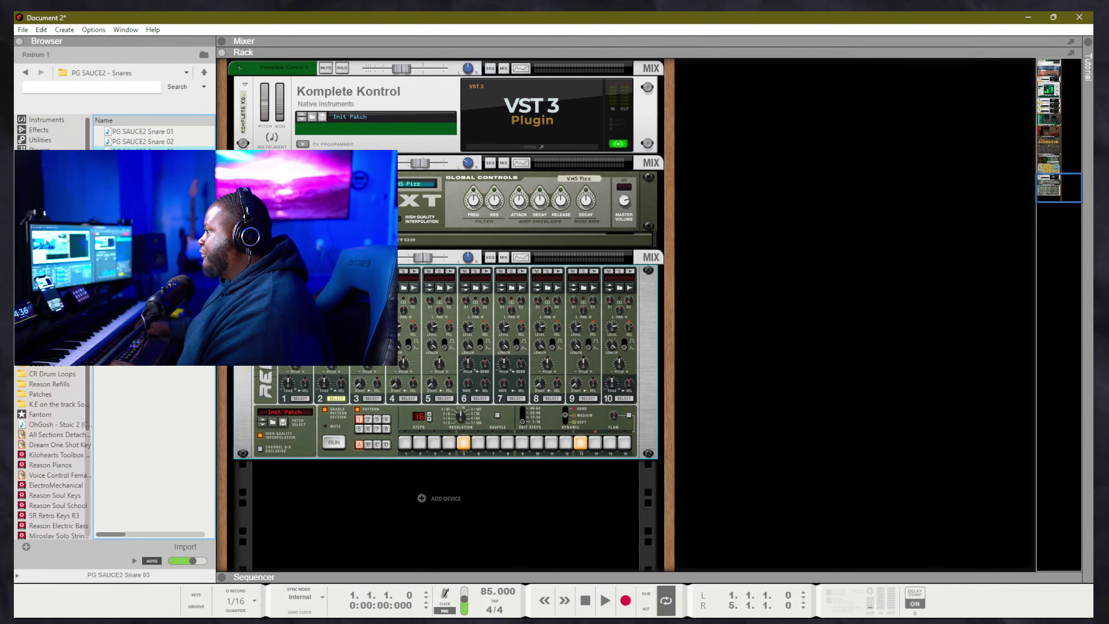
click(332, 384)
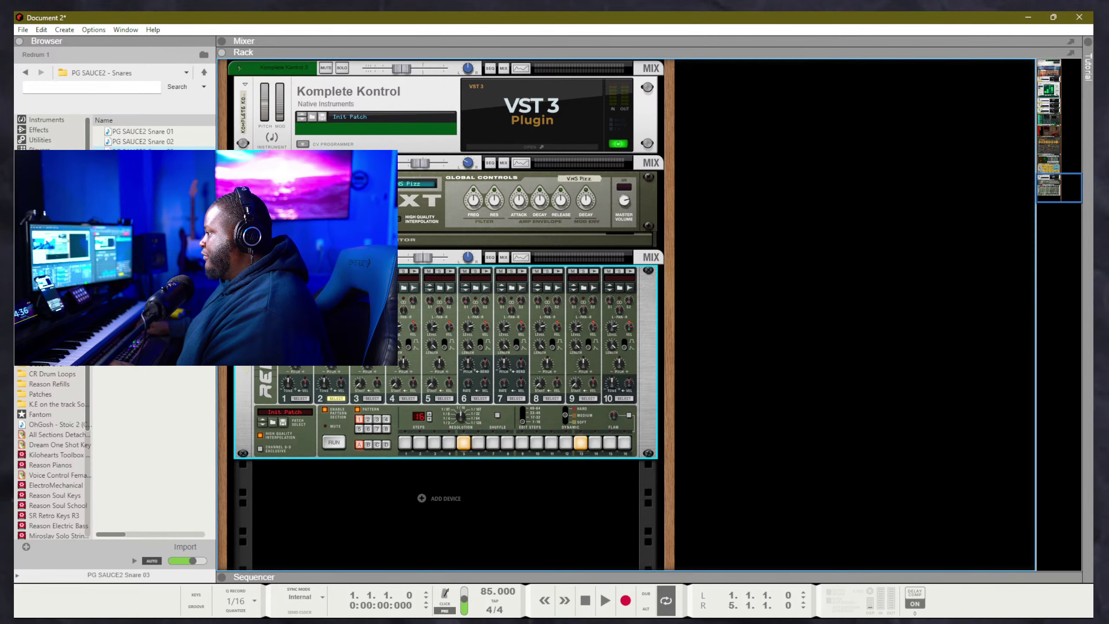
click(342, 257)
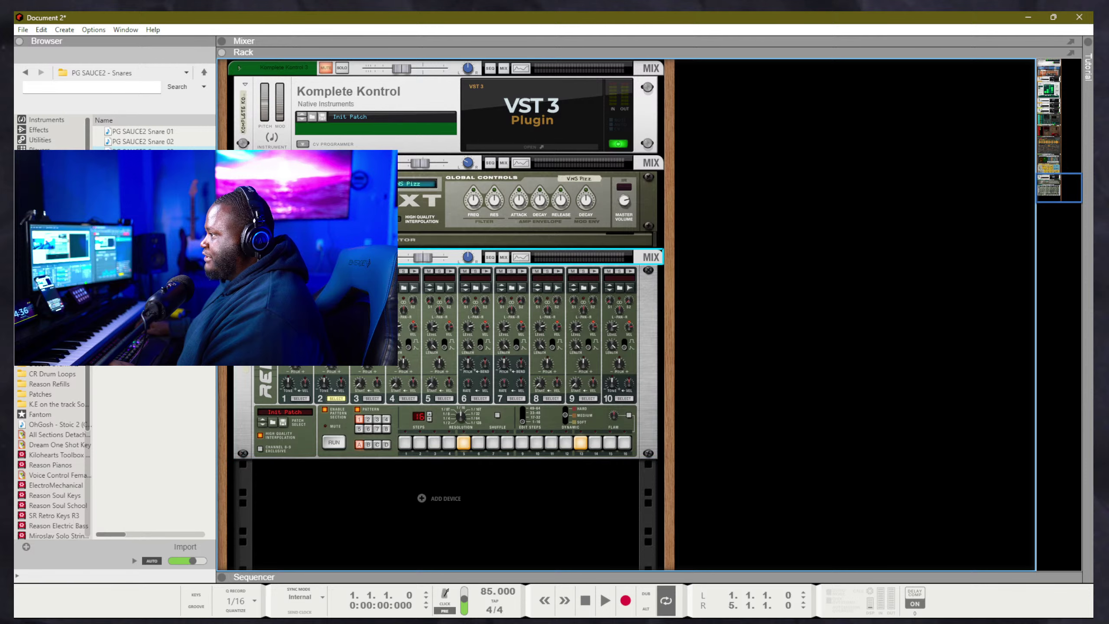
key(space)
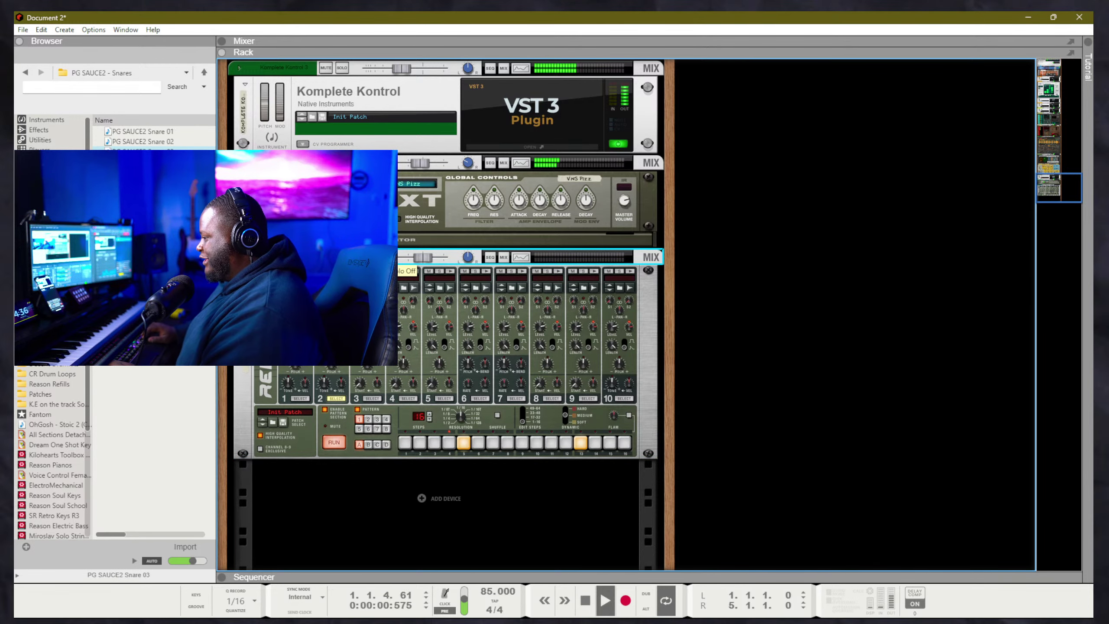
Audition a snare sample from the PG SAUCE2 - Snares folder during playback and switch the Redrum to drum channel 1
key(Tab)
key(Tab)
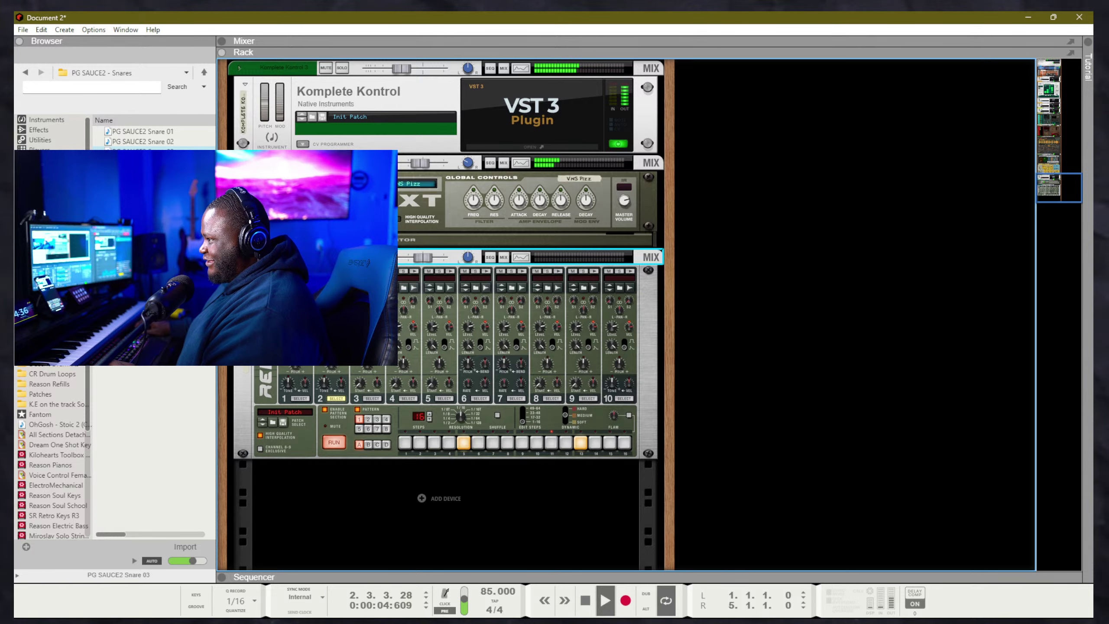
click(143, 152)
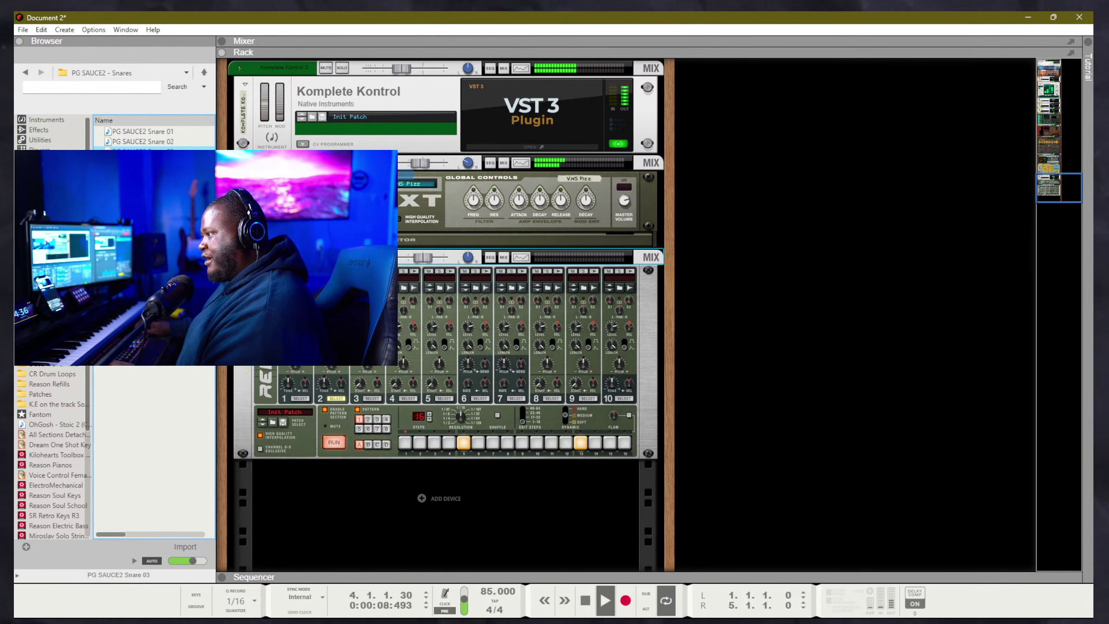
click(300, 399)
click(265, 385)
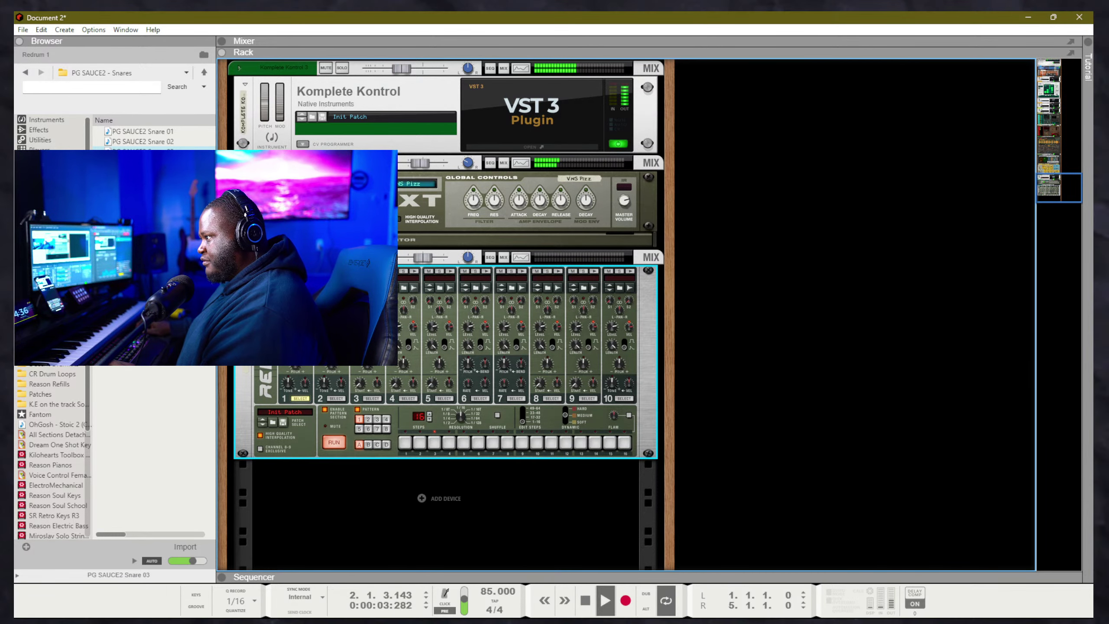
Route the Redrum's left stereo output on the back of the rack to a new mix channel
key(Tab)
right_click(594, 309)
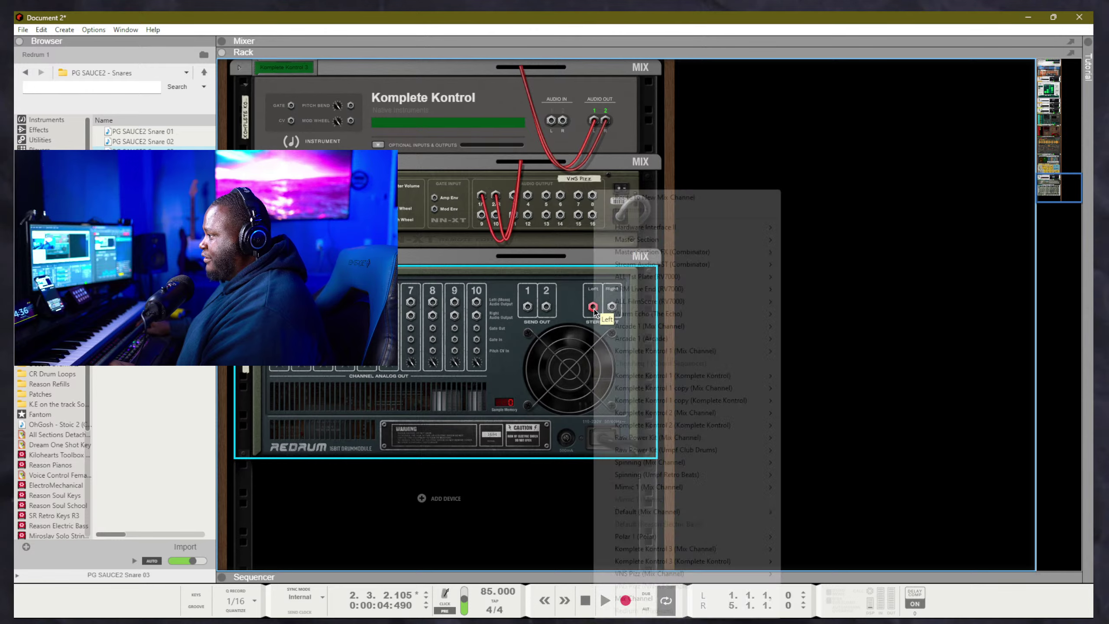
click(634, 198)
key(Tab)
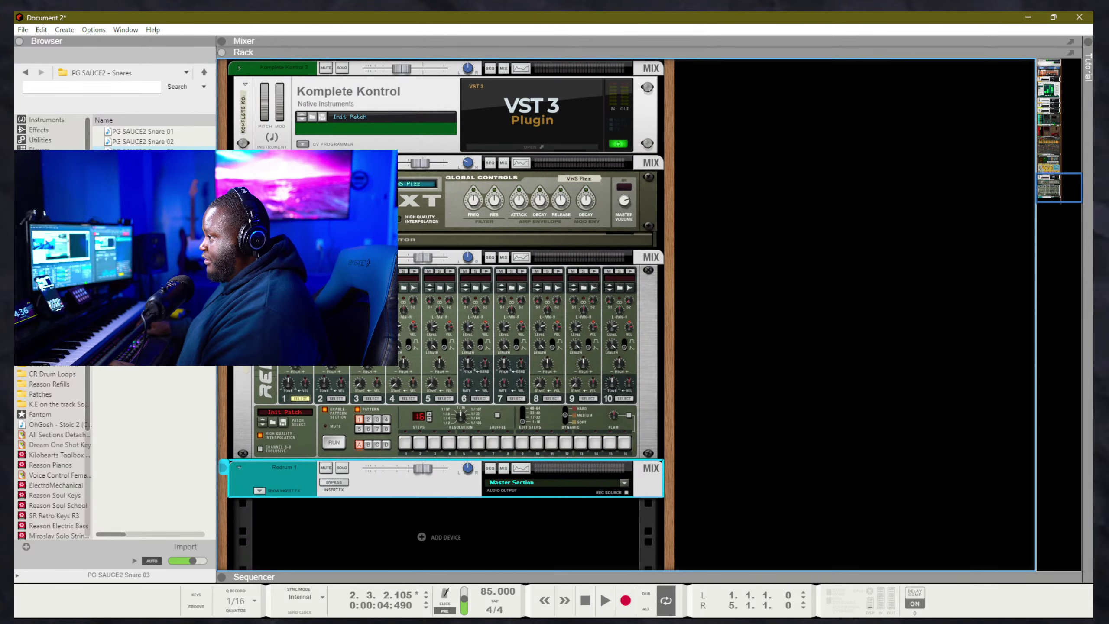
Play the loop and select Redrum drum channel 2
key(space)
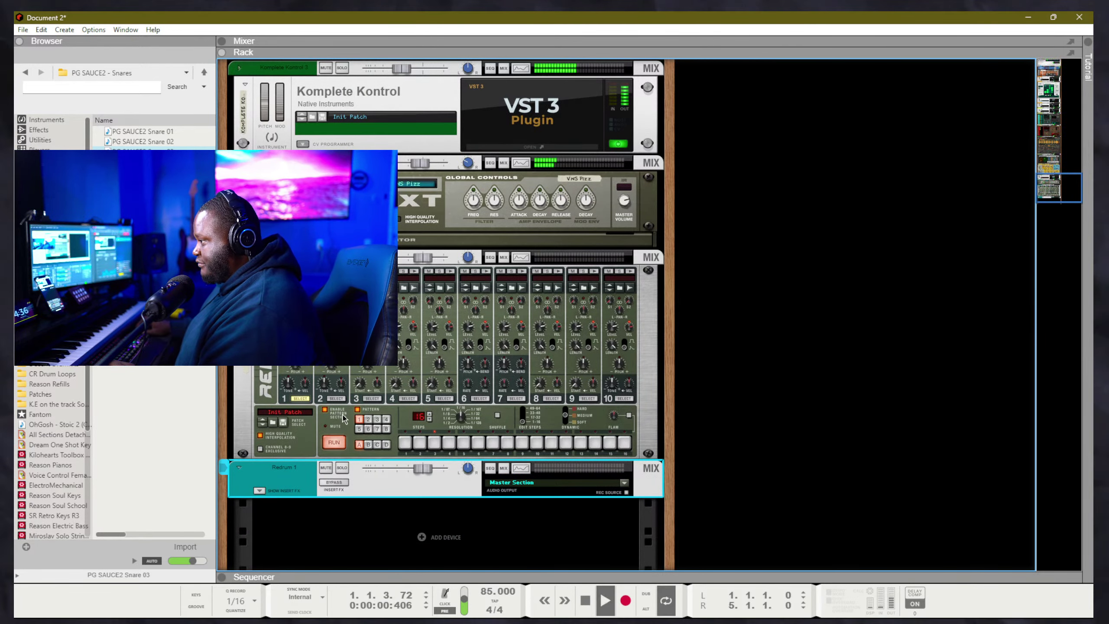
click(337, 399)
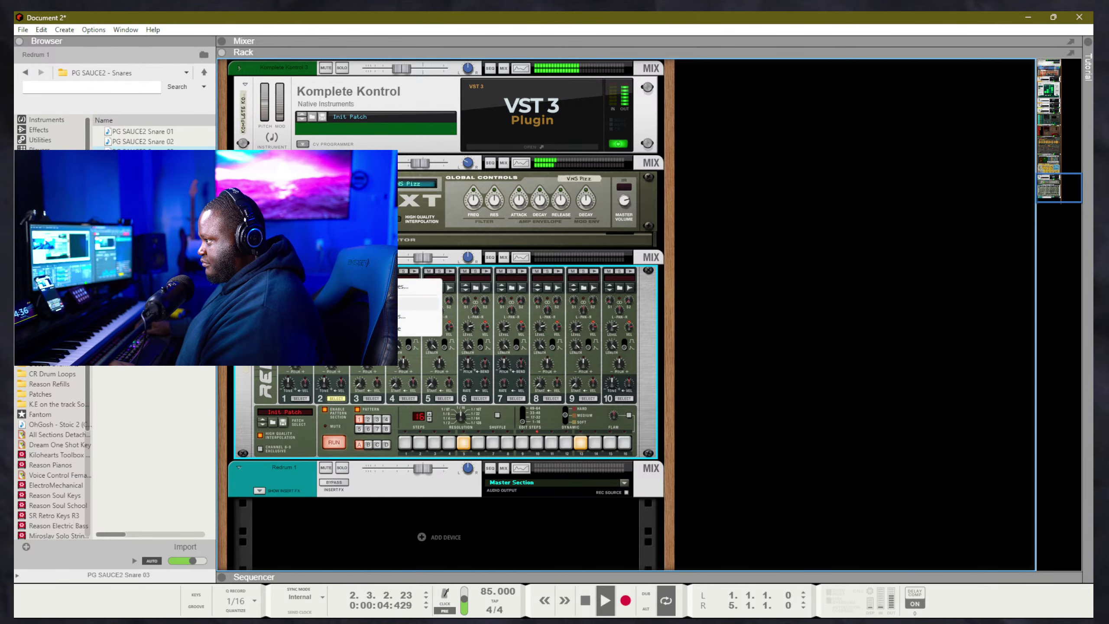
Try to trim the start of the PG SAUCE2 Snare 03 sample in the sample editor
key(space)
right_click(376, 279)
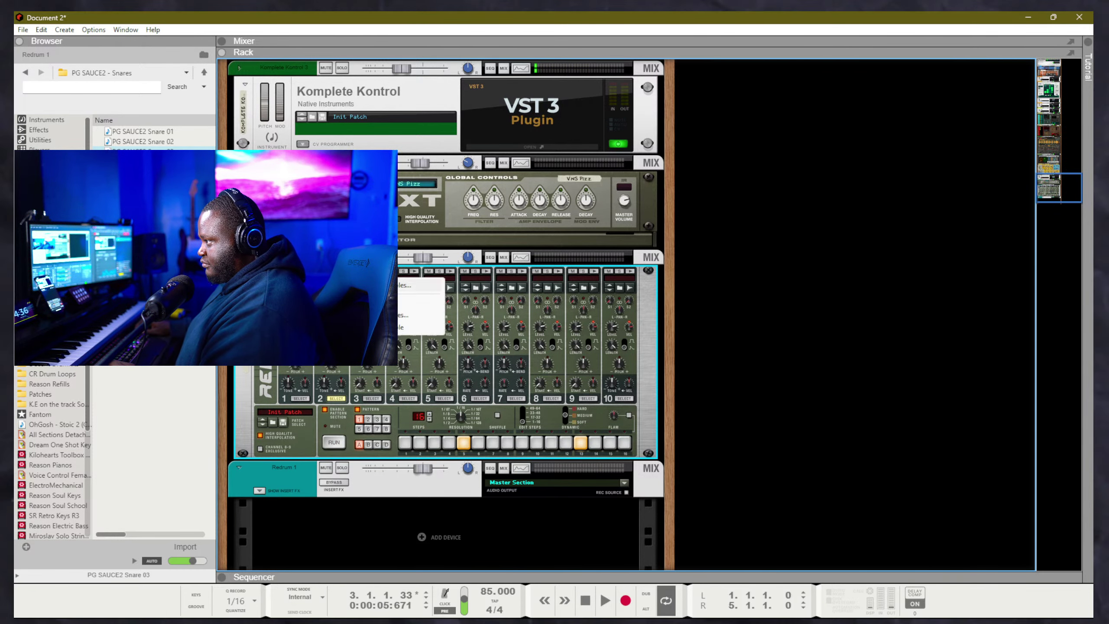
click(374, 302)
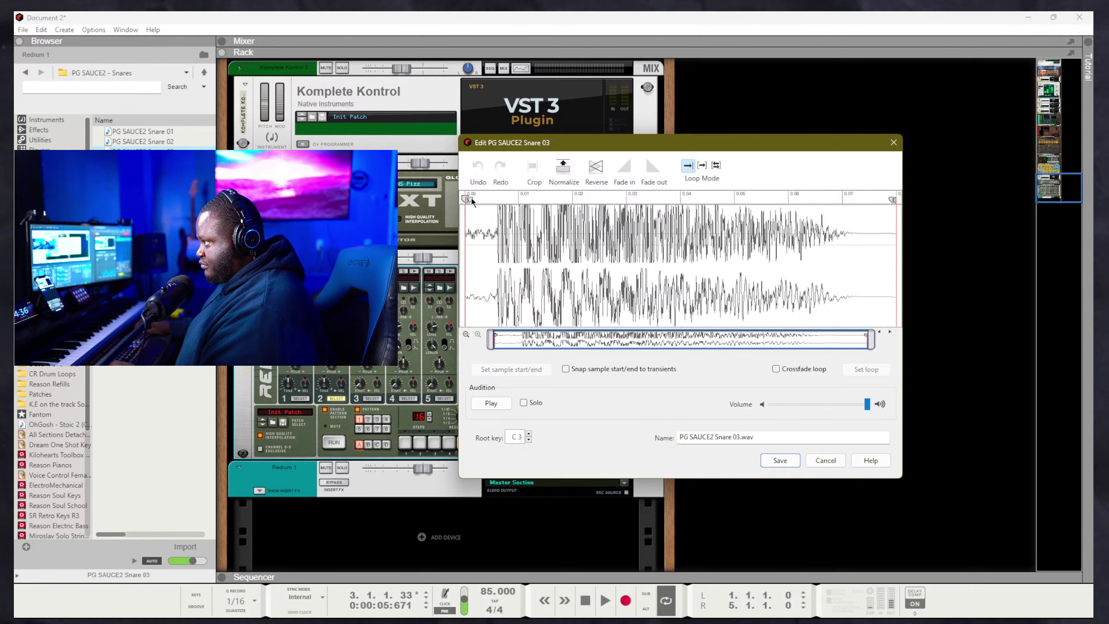
drag(472, 201, 504, 202)
click(816, 466)
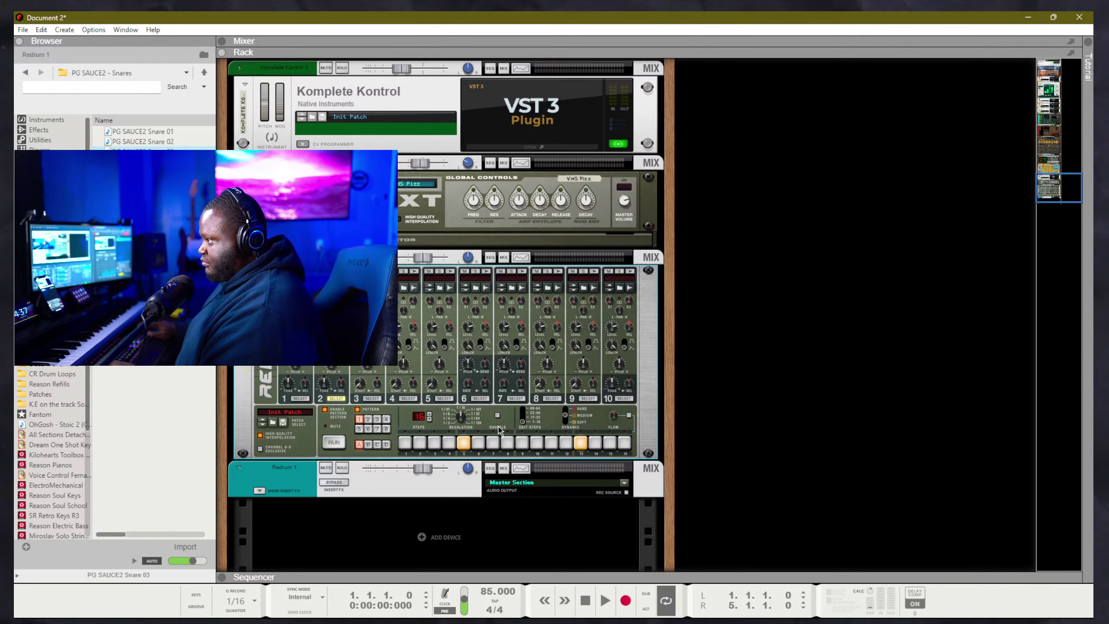
Audition the Redrum pattern while adjusting drum 2's pitch, and pick the PG SAUCE2 Snare 10 sample
key(space)
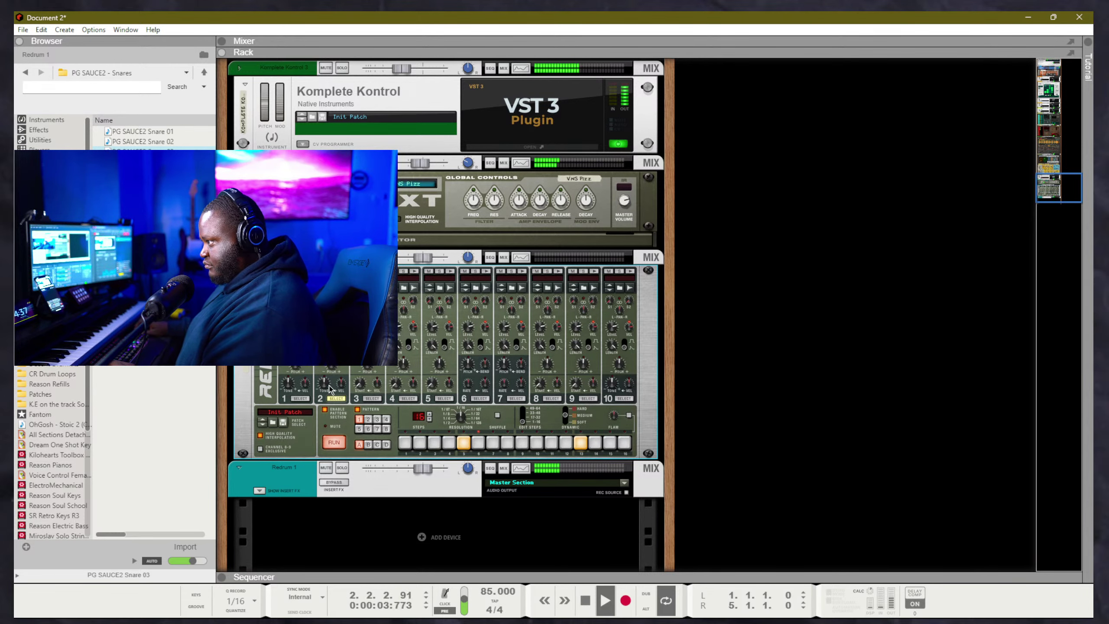
click(327, 370)
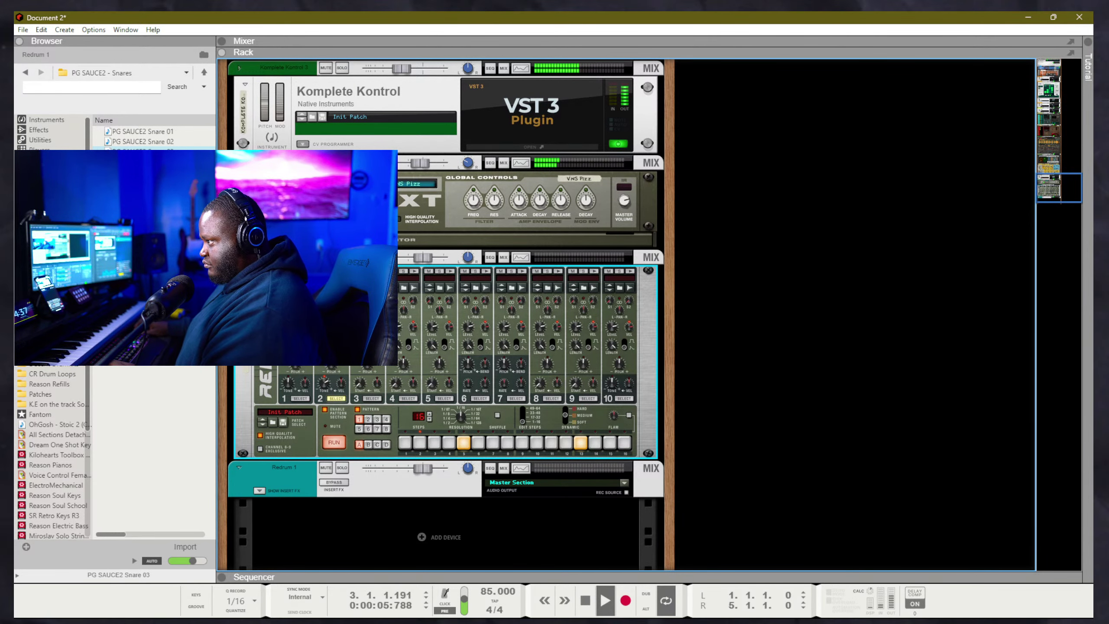
key(space)
click(143, 162)
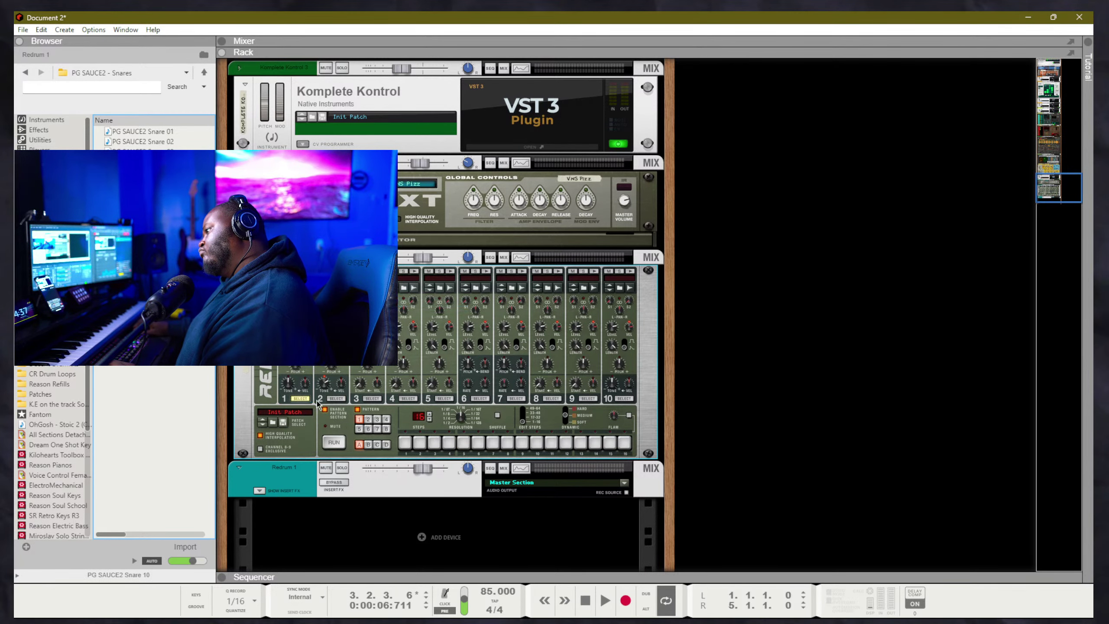
Try adding drum 1 hits on steps 8 and 11 of the running Redrum pattern
key(space)
click(508, 443)
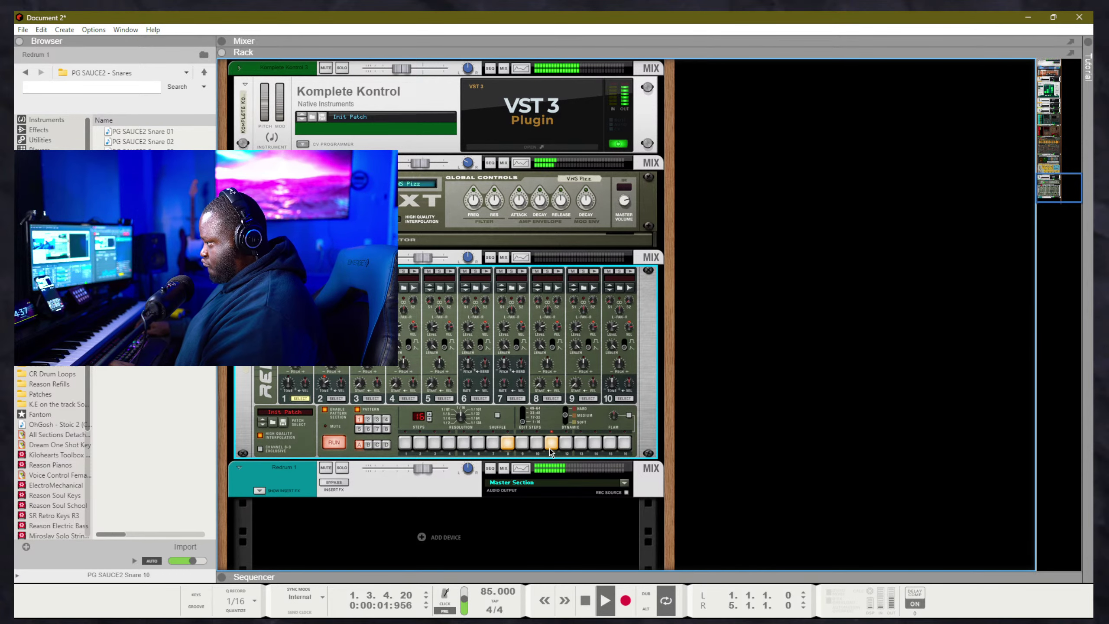
click(506, 444)
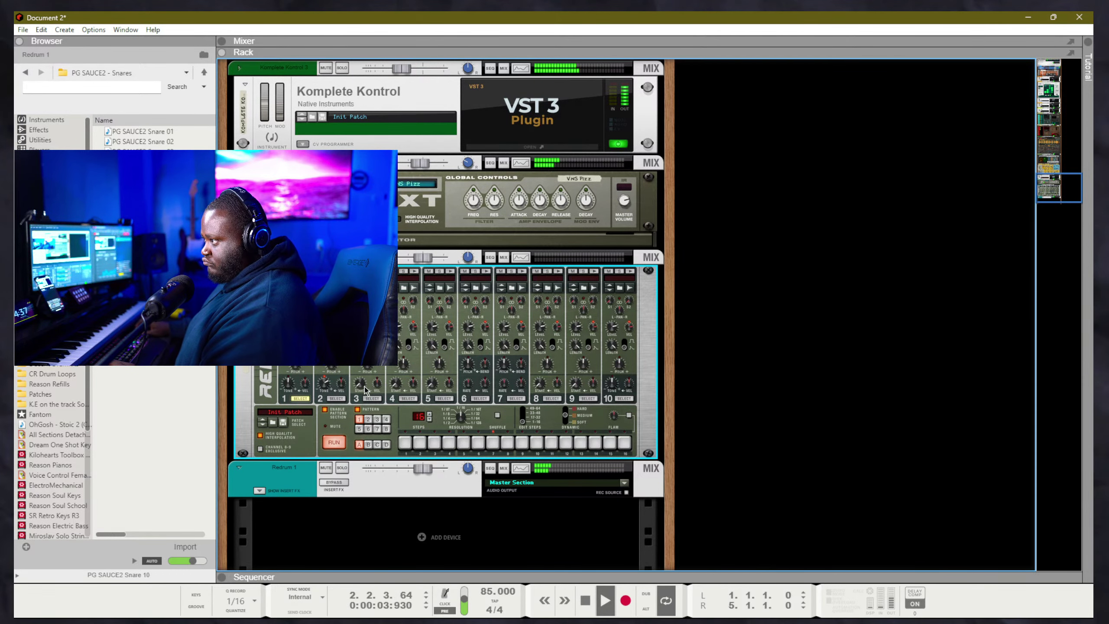
Select Redrum's drum 2 and load PG SAUCE2 Clap 06 from the PG SAUCE2 - Claps folder
click(335, 399)
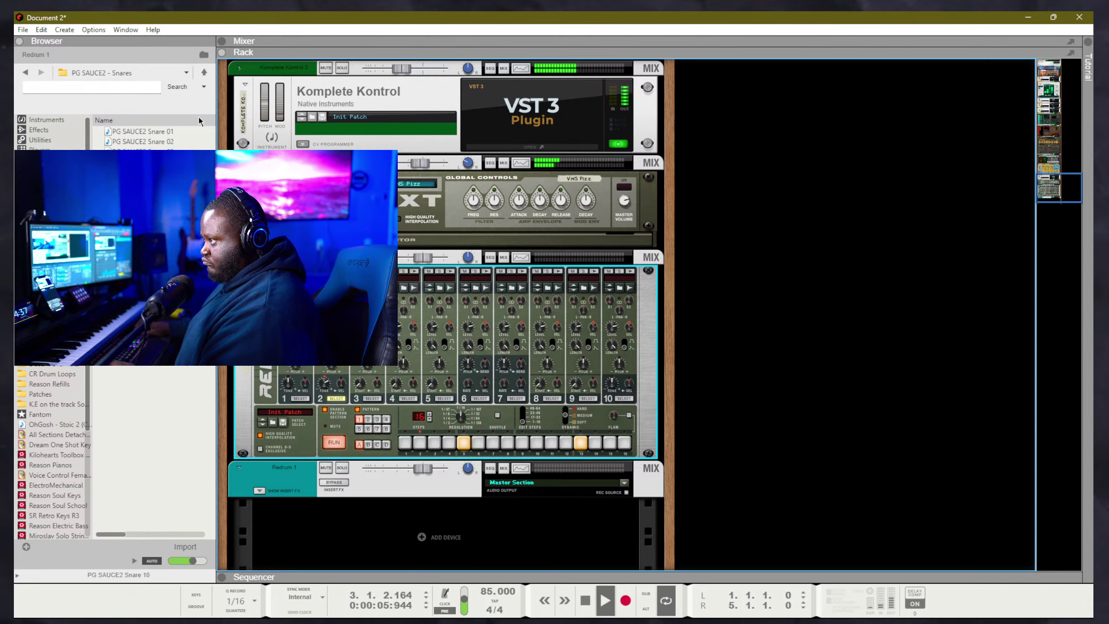
click(204, 72)
double_click(140, 142)
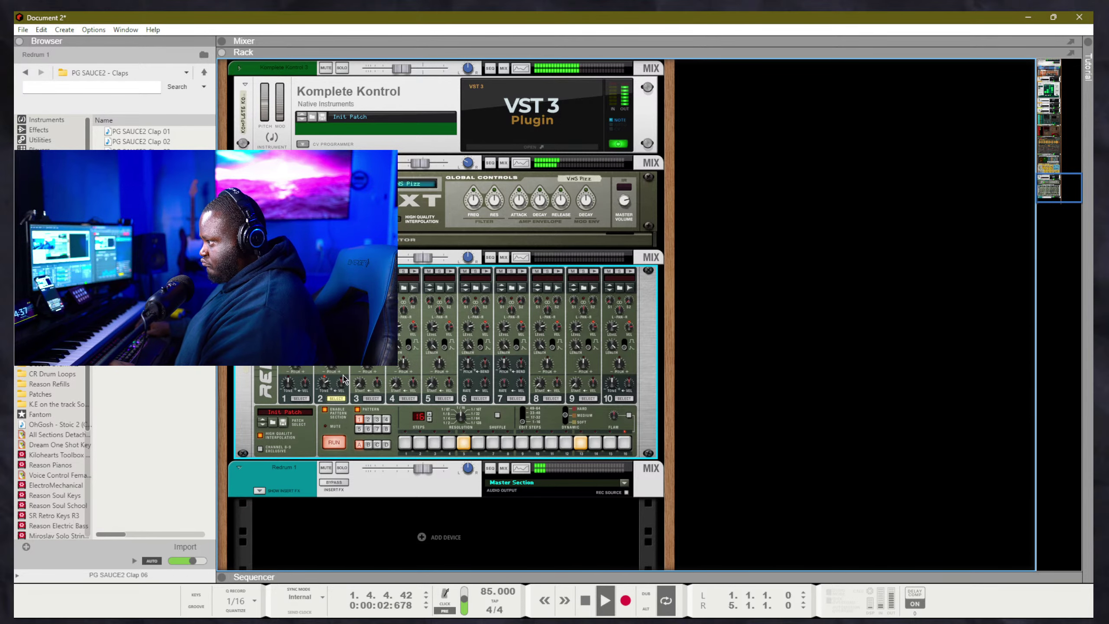
Solo the drum part in the sequencer and open the notes of the four-bar clip on the Spinning track
key(F7)
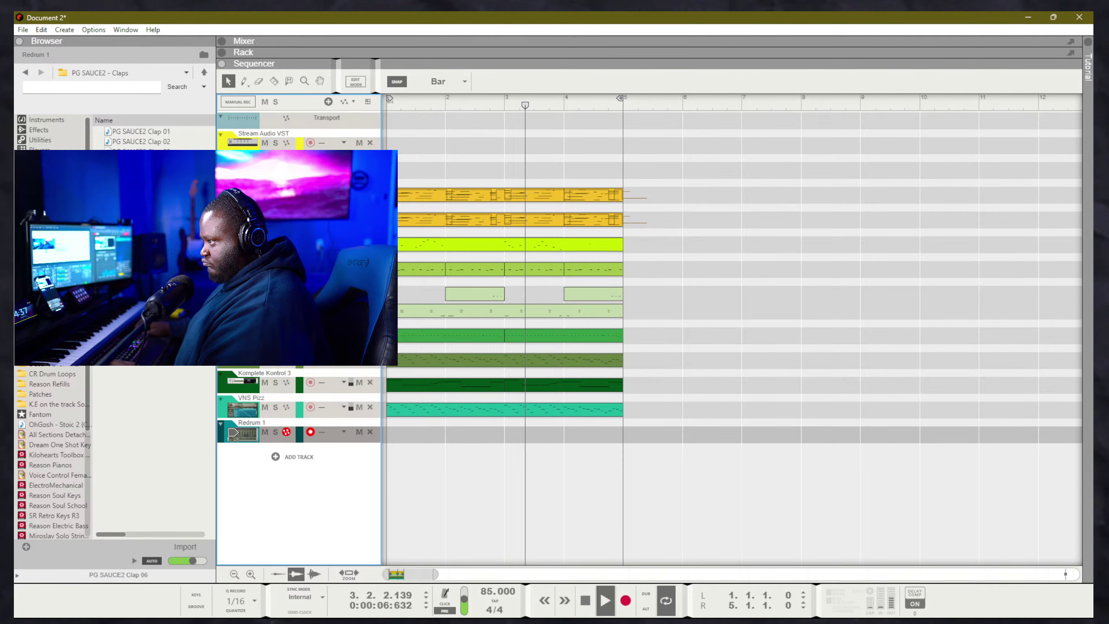
click(275, 267)
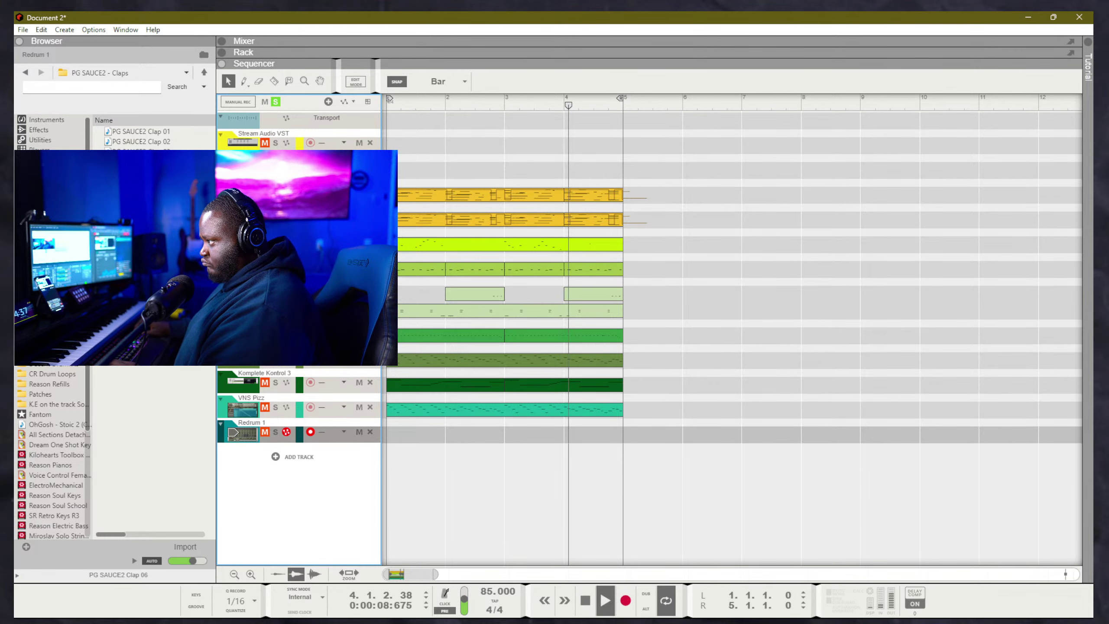
click(416, 314)
double_click(417, 314)
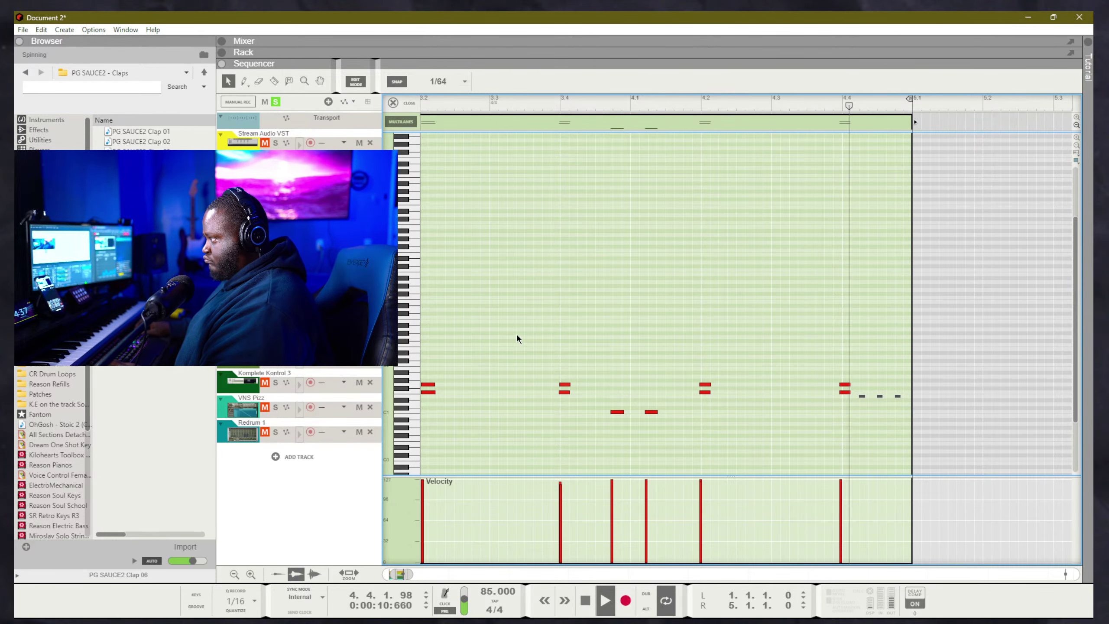
Quantize the selected notes in the Spinning clip, close the note editor and clear the solo
key(ctrl+k)
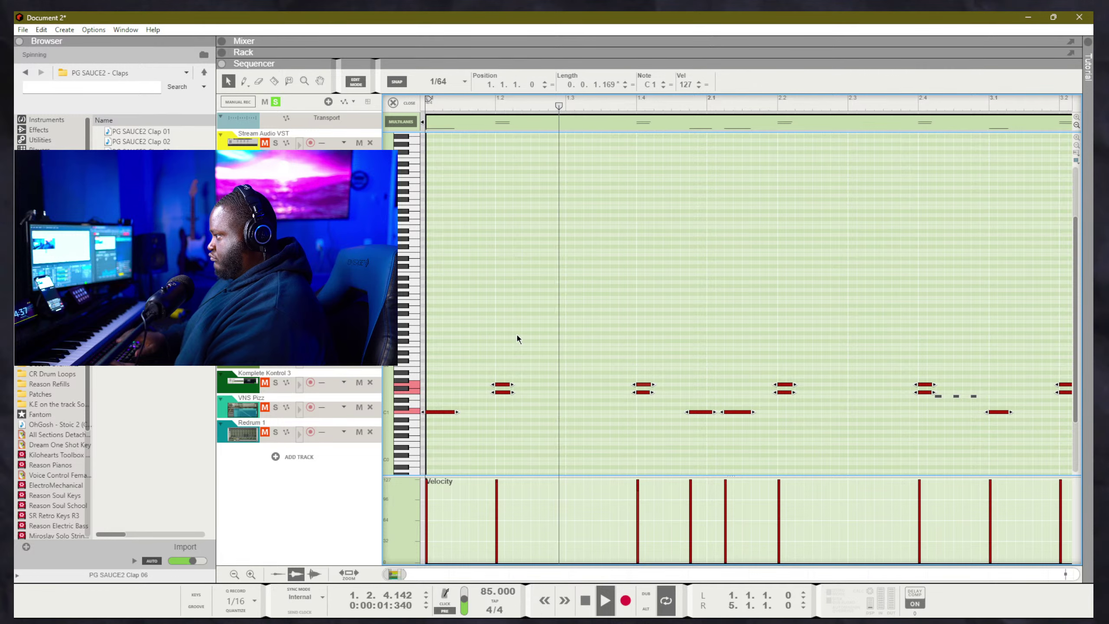
key(ctrl+e)
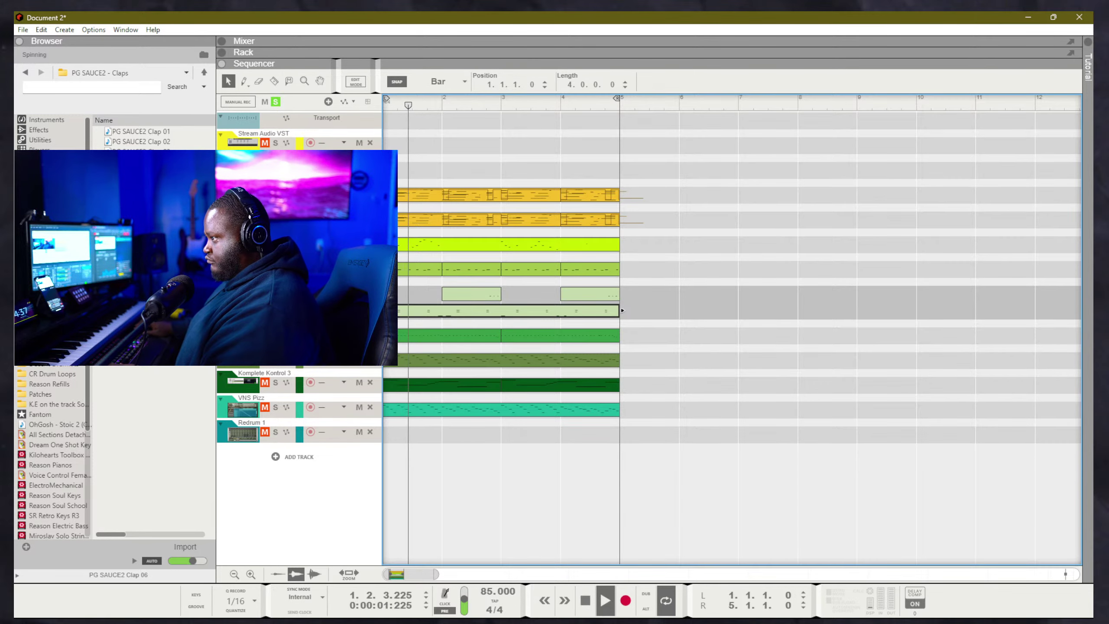
click(276, 292)
key(shift+Return)
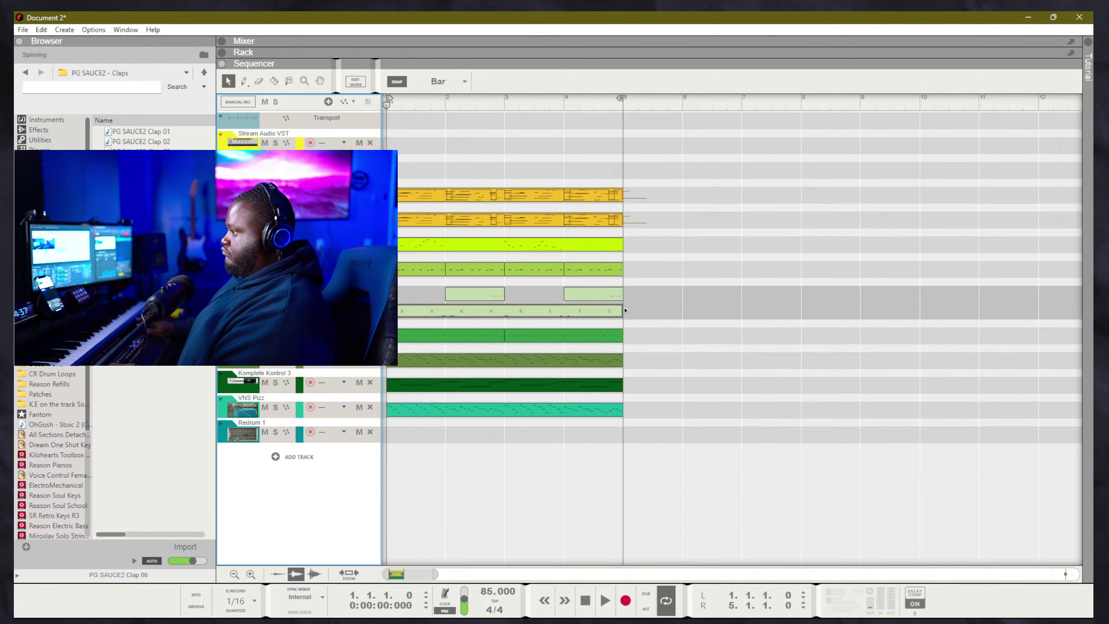
Play the loop, lower the pitch of Redrum's drum 2 and pick the PG SAUCE2 Snap sample
key(space)
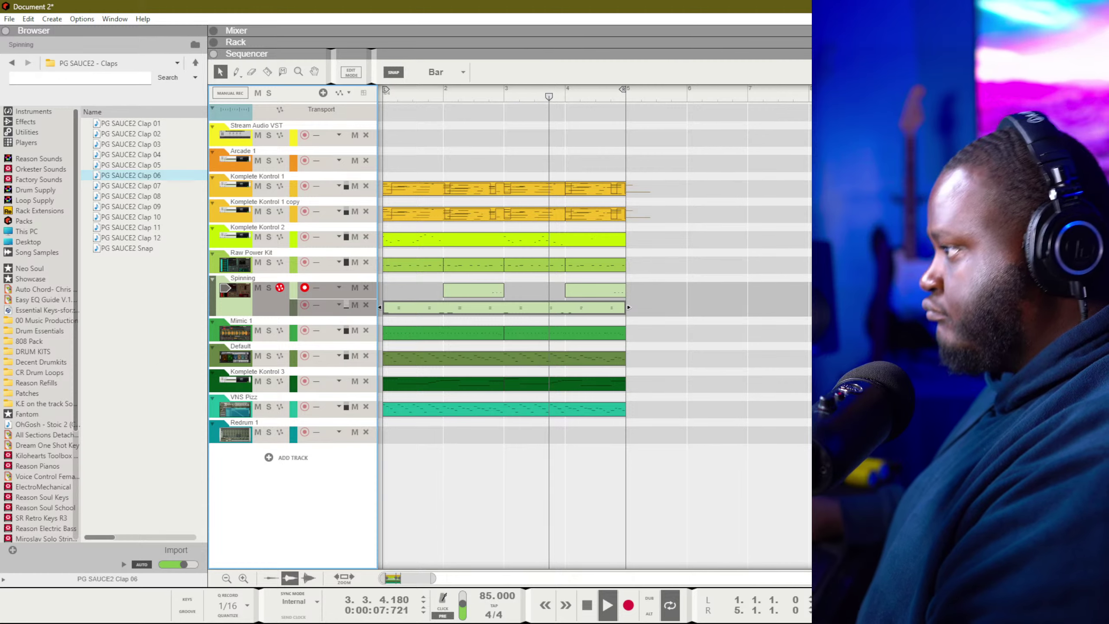
click(308, 433)
key(F6)
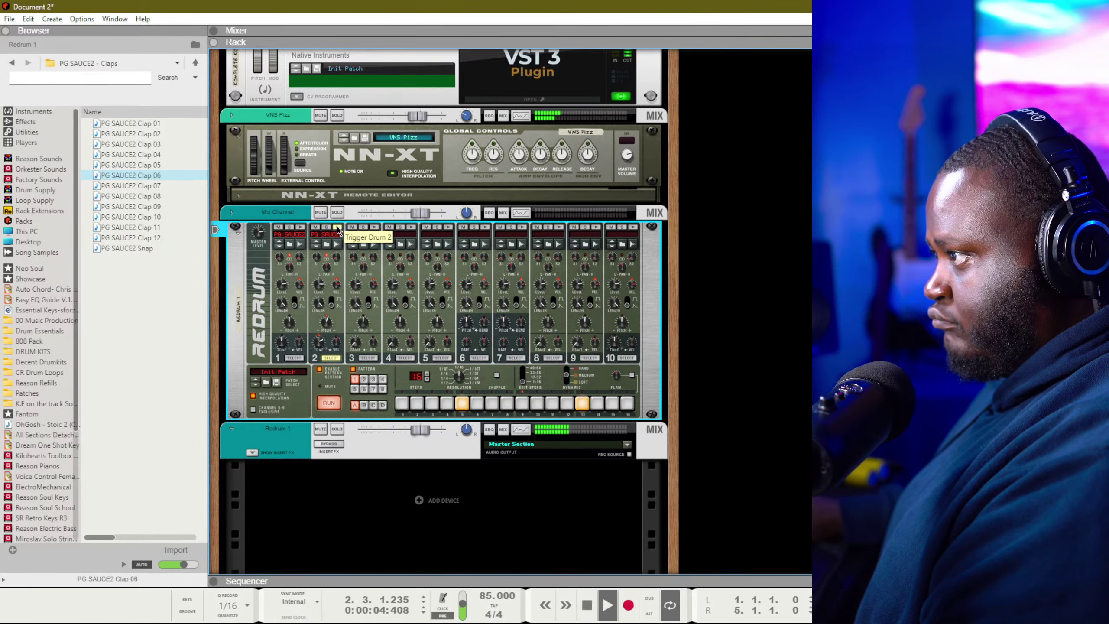
drag(328, 323, 331, 342)
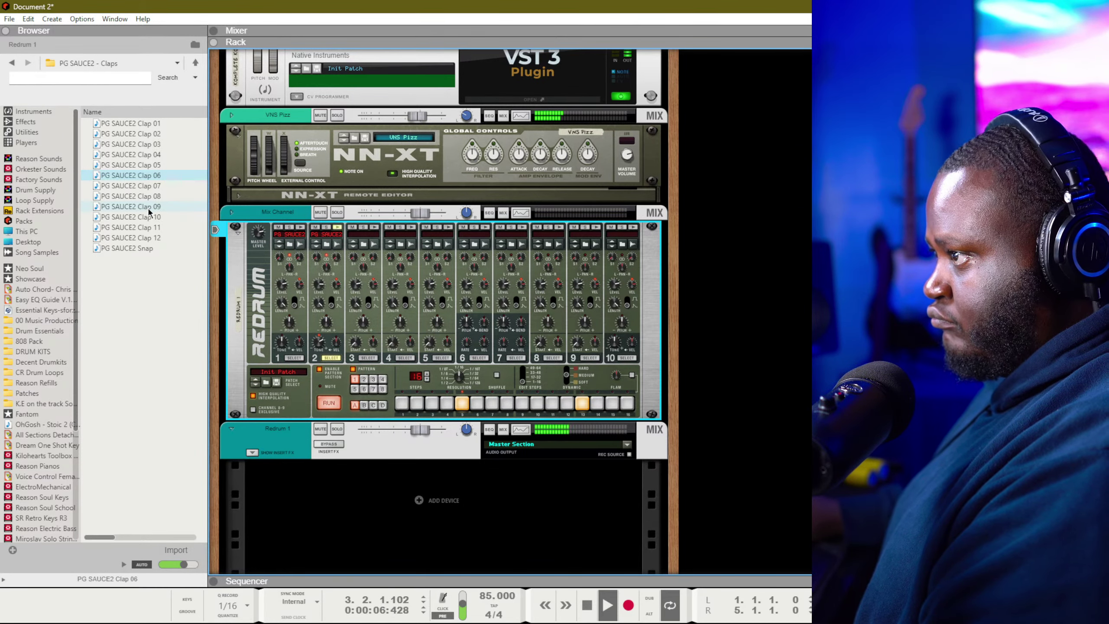
click(154, 248)
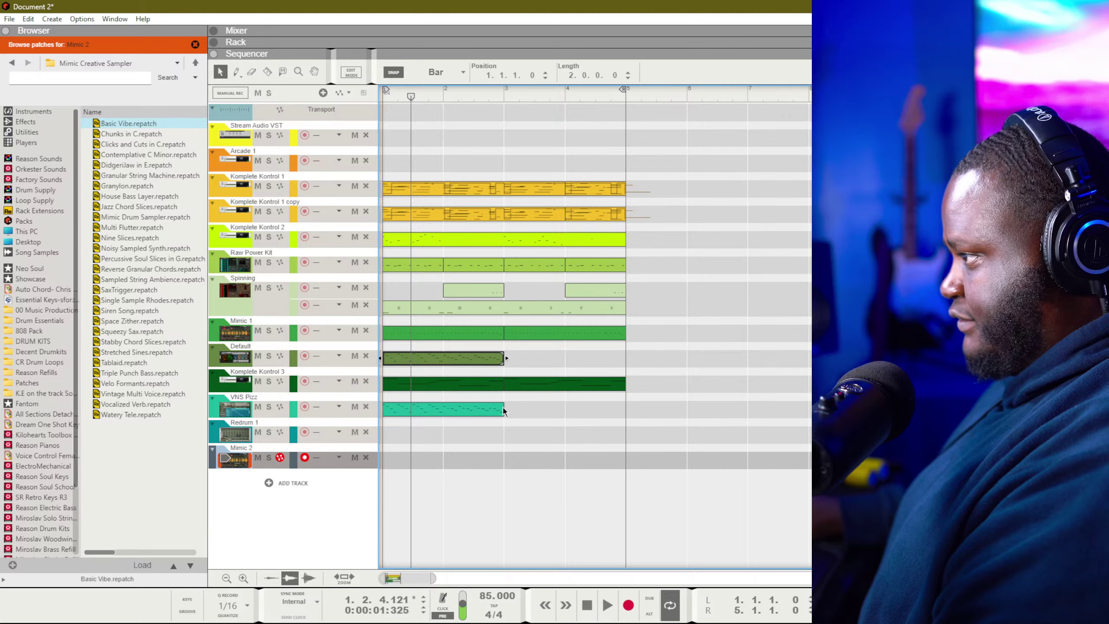
Try stretching the Default and VNS Pizz clips together to four bars and play the loop
click(502, 408)
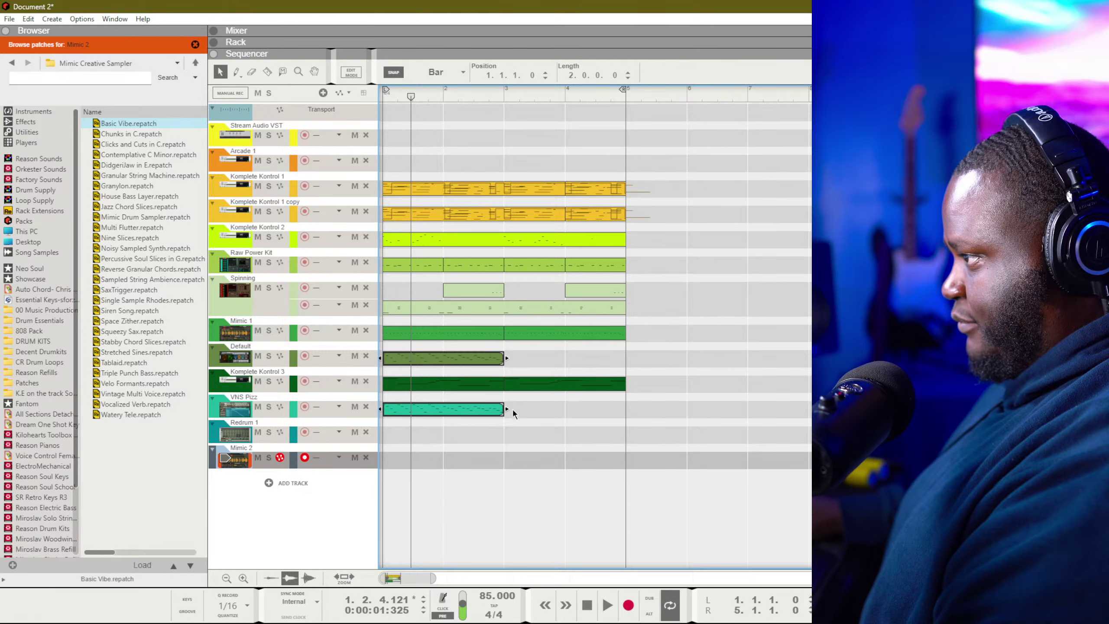
drag(513, 410, 587, 414)
key(space)
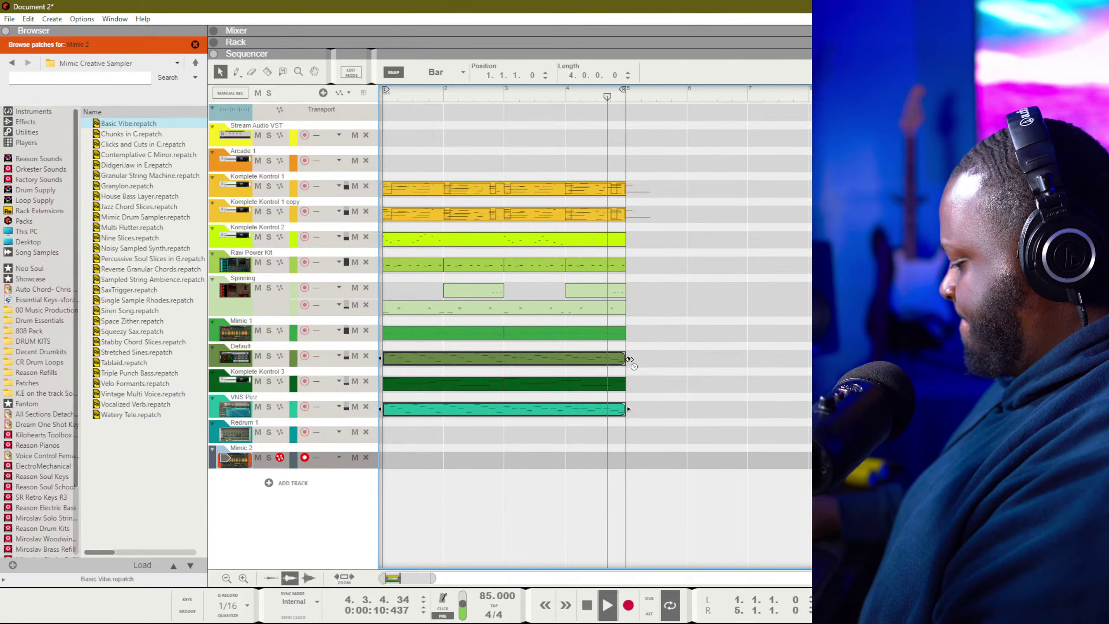
Undo the stretching of the Default and VNS Pizz clips, and clear the clip selection
key(ctrl+z)
key(ctrl+z)
key(ctrl+y)
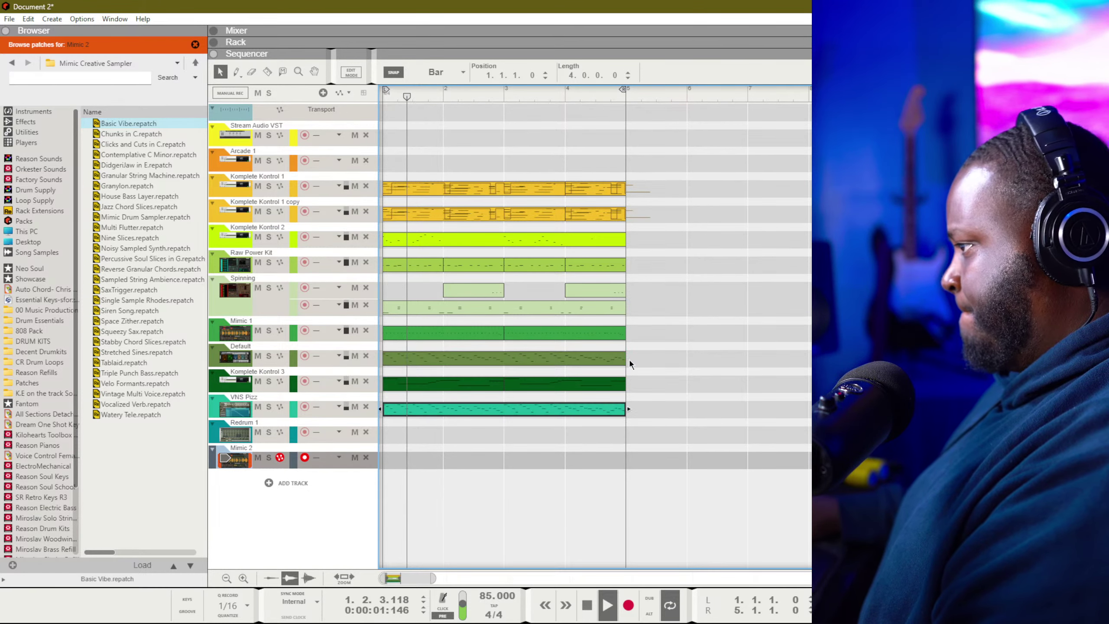
click(683, 432)
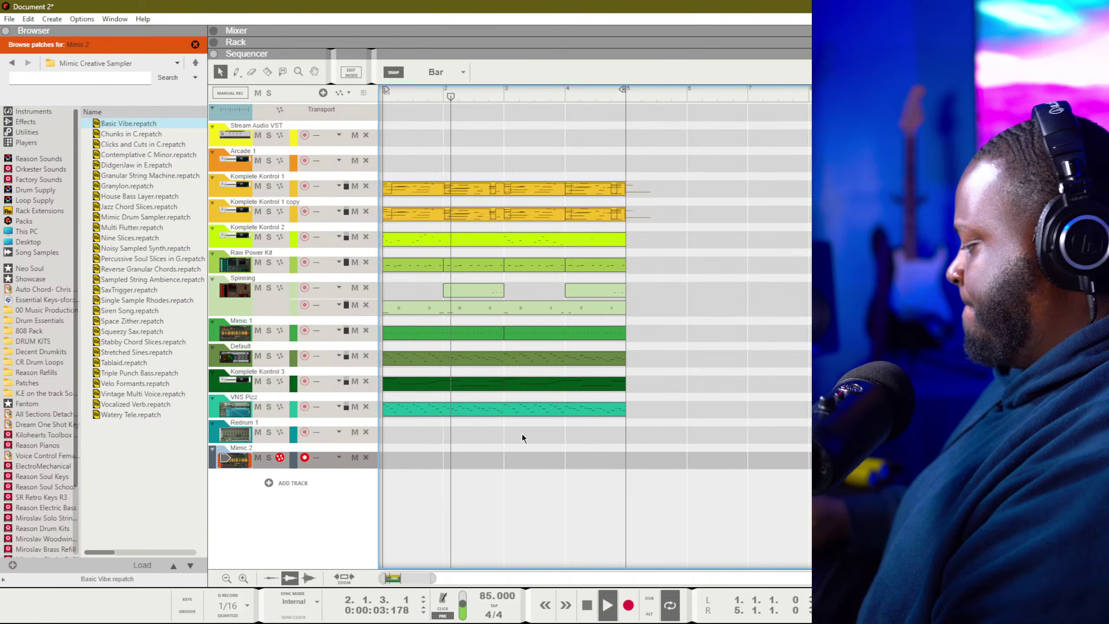
Stop playback, lower the song tempo to 80 BPM and play the loop from the start
key(KP_0)
key(KP_0)
key(KP_Subtract)
key(KP_Subtract)
key(KP_Subtract)
key(KP_Subtract)
key(KP_Subtract)
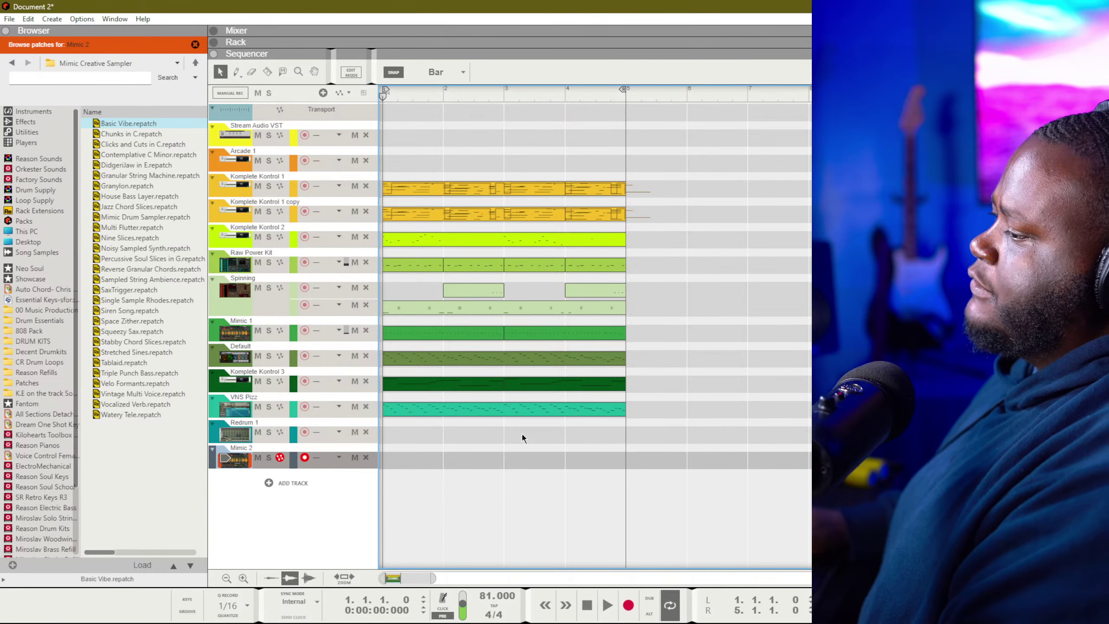
key(KP_Enter)
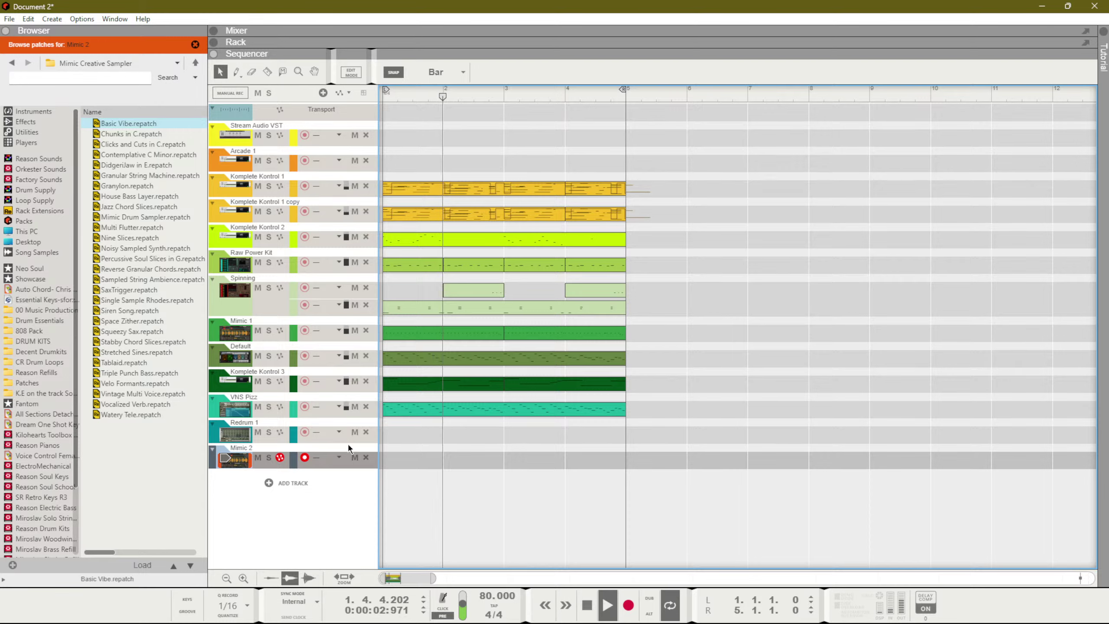
Load the Heavy 808 sample from the 808 Pack folder into Mimic 2 and set its Hi Cut to 1.42 kHz
key(F6)
click(49, 332)
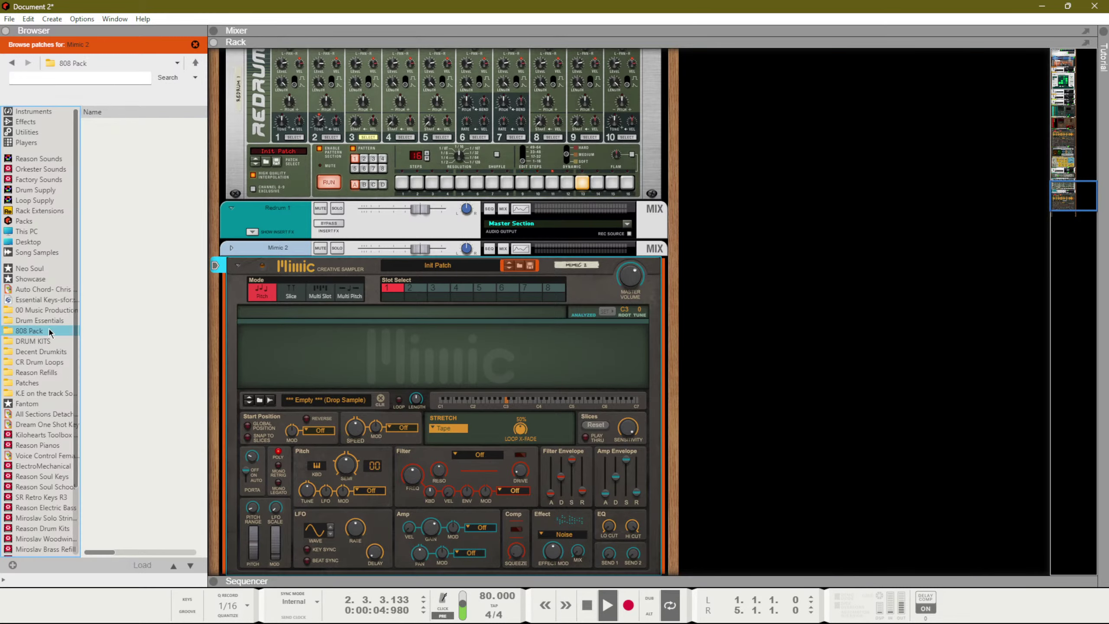
click(193, 44)
click(138, 208)
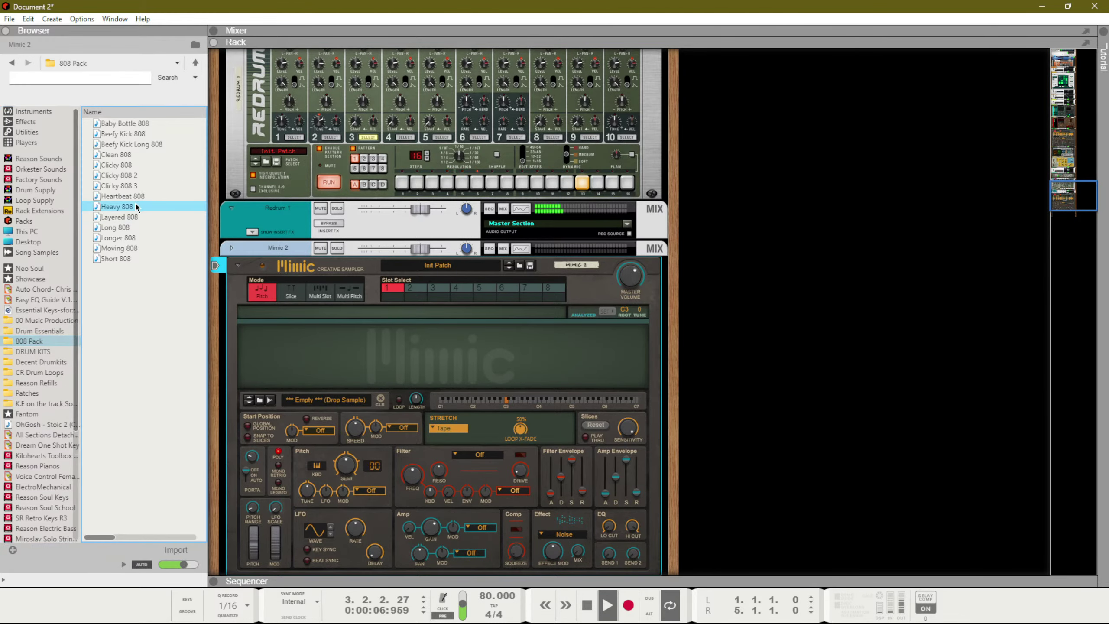
drag(119, 212, 354, 415)
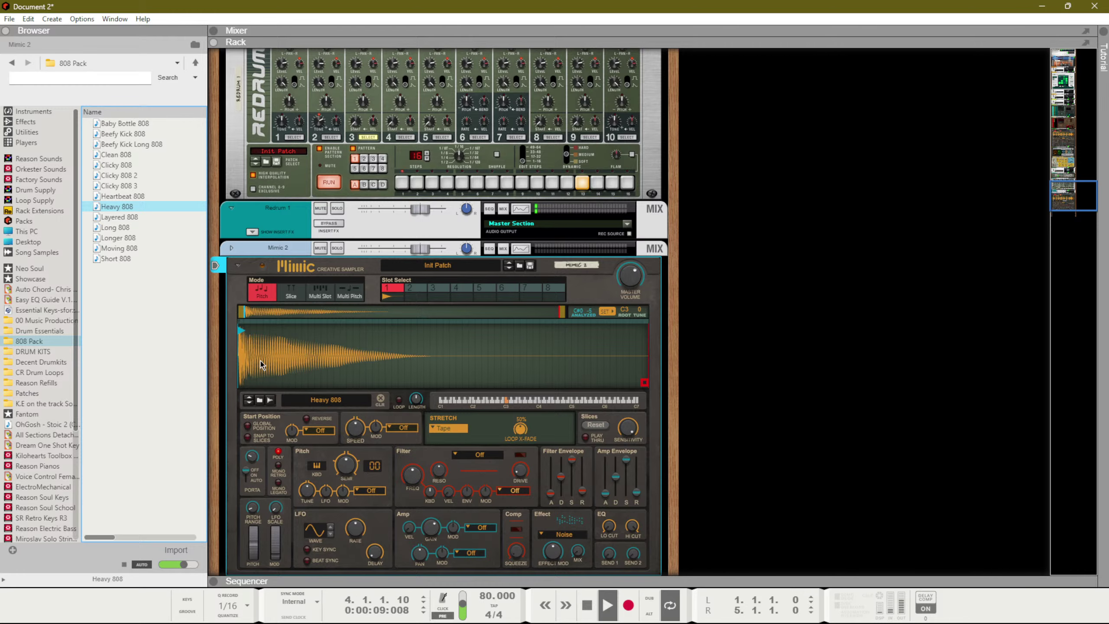
click(628, 533)
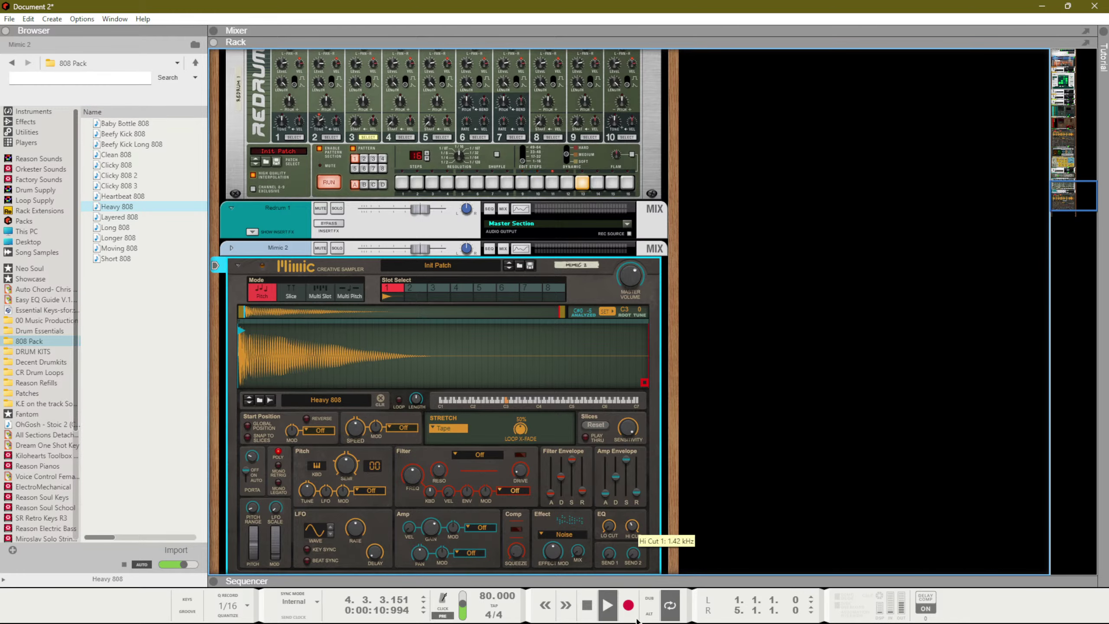
Try duplicating all the clips in the sequencer
key(F7)
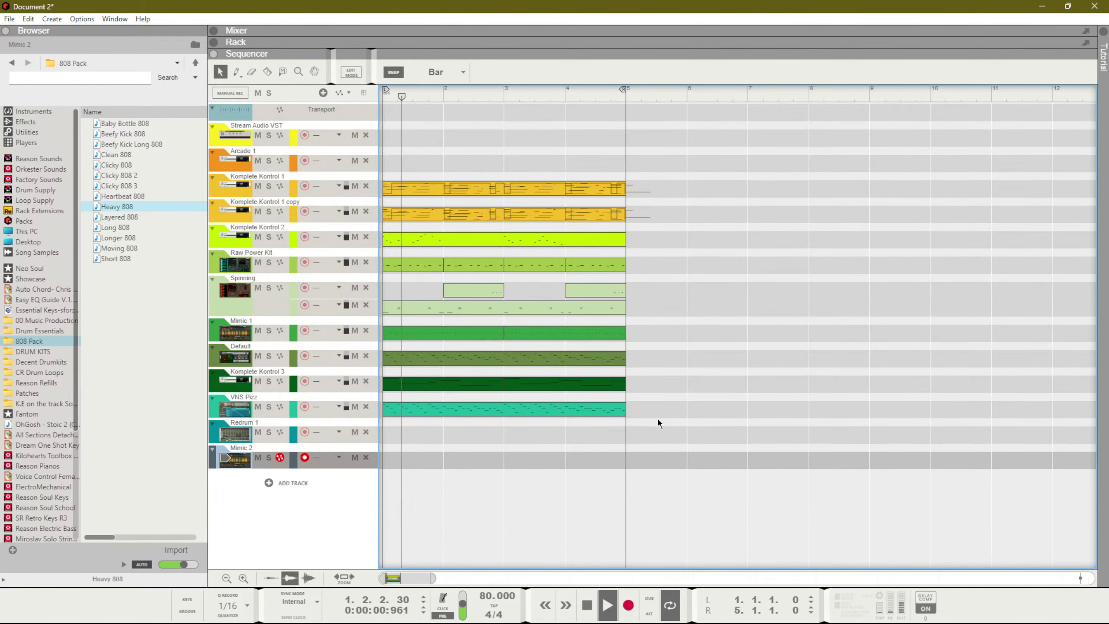
drag(668, 442, 247, 162)
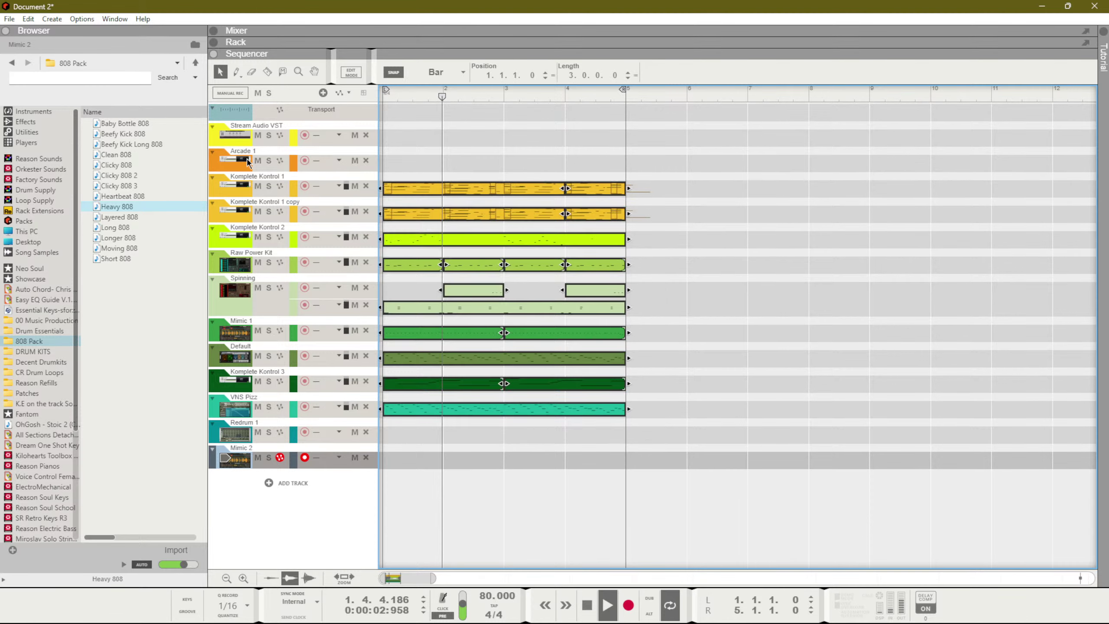
key(ctrl+d)
key(ctrl+z)
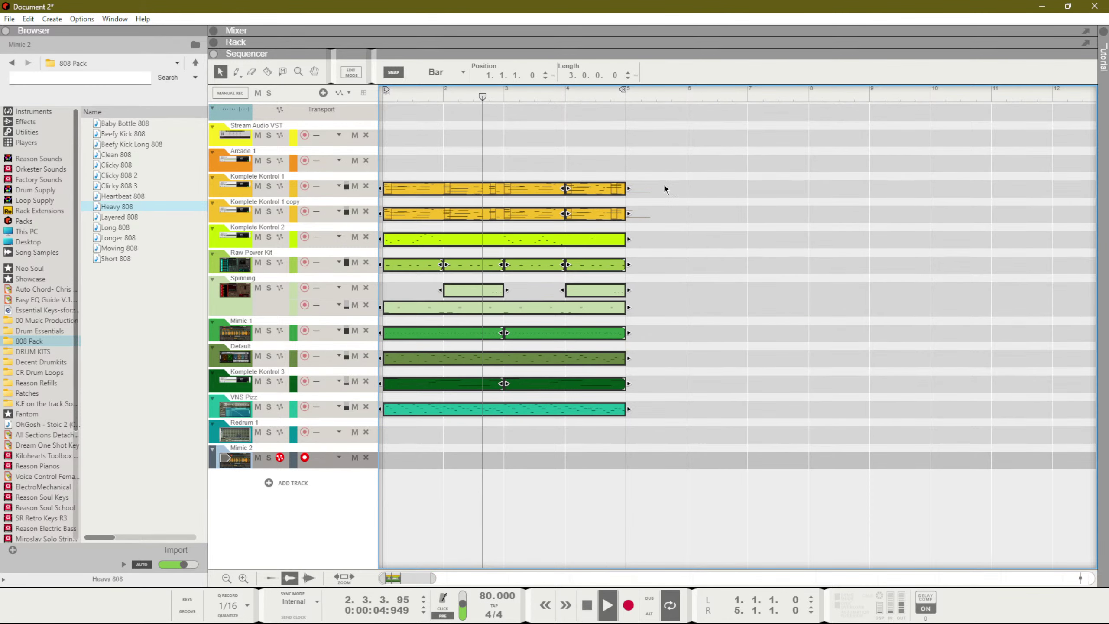
Join the clips on Komplete Kontrol 1 and its copy into four-bar clips, and open the Komplete Kontrol 1 clip's notes
drag(664, 187, 396, 207)
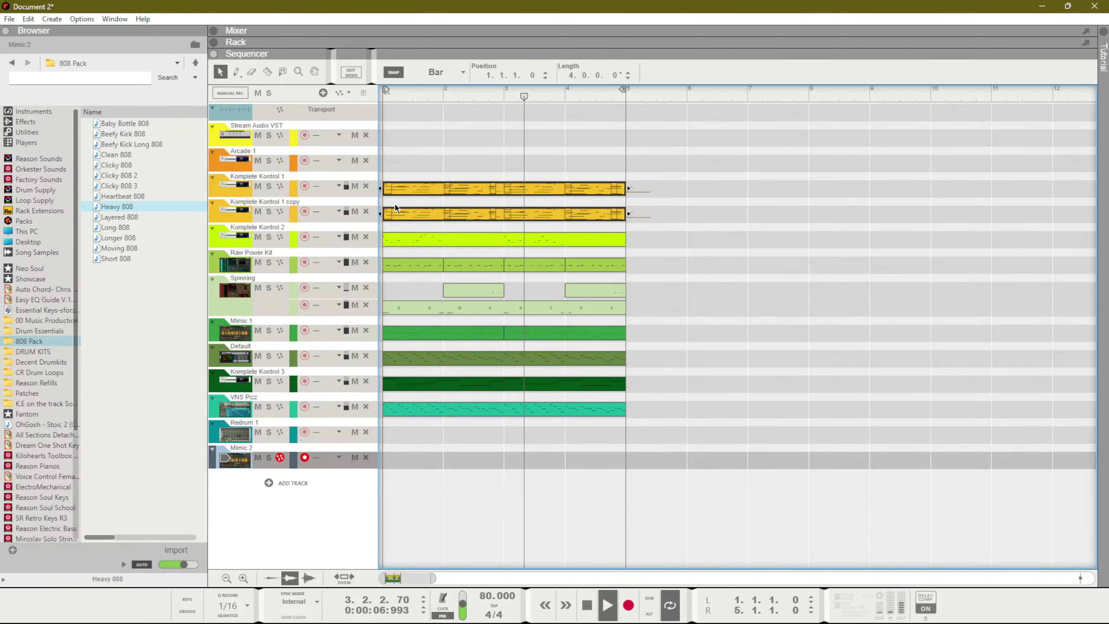
double_click(517, 187)
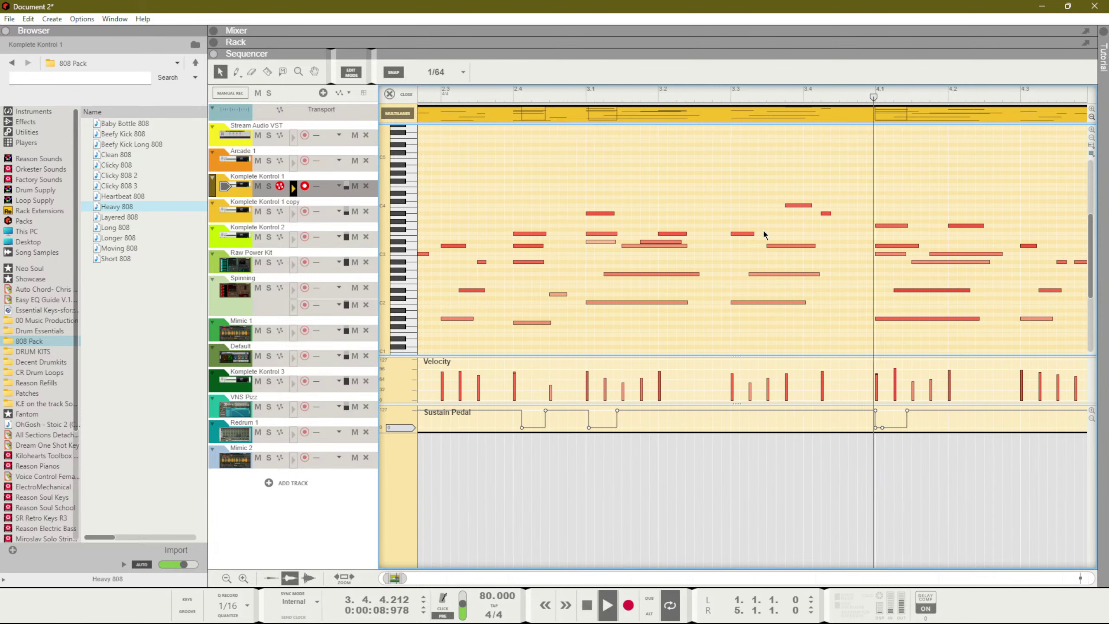
Move the notes lying past the end of the Komplete Kontrol 1 clip to position 1.1.1.0, and leave the clip's note editor
scroll(788, 258, down, 3)
drag(861, 188, 746, 349)
key(space)
drag(477, 78, 482, 211)
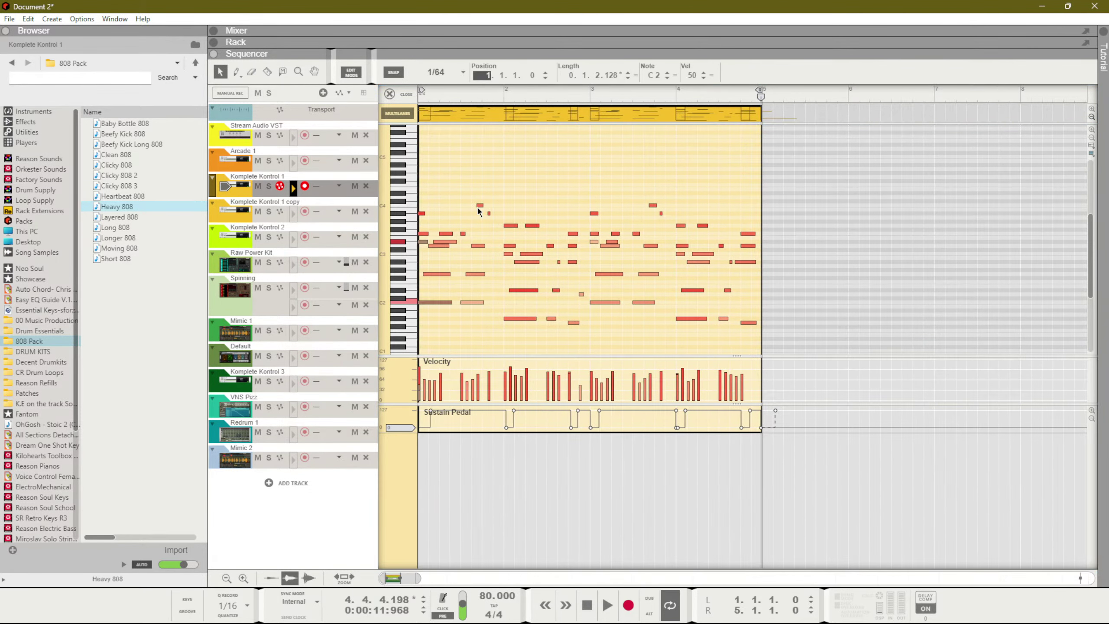
key(space)
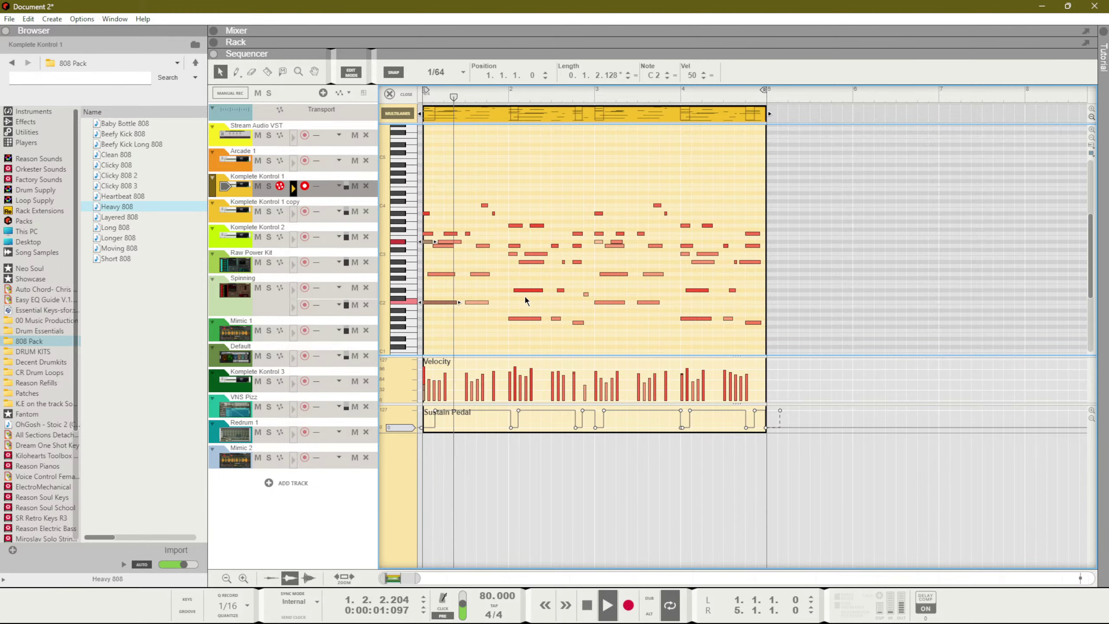
key(ctrl+e)
Open the Komplete Kontrol 1 copy clip, move its notes past the clip end to bar 1, and leave the note editor
click(430, 216)
key(ctrl+e)
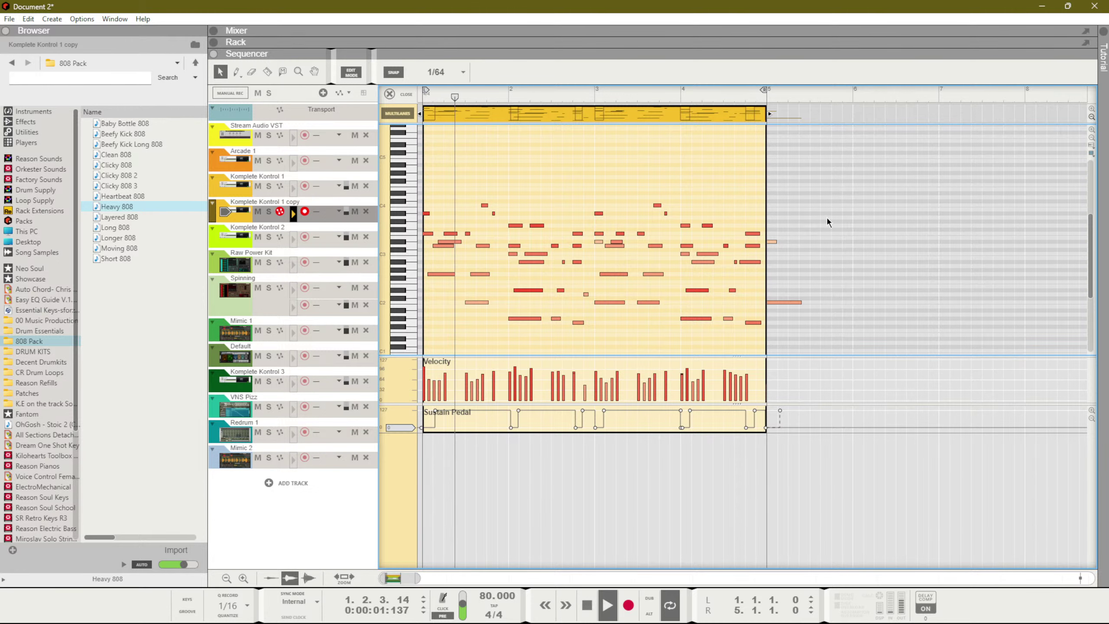
drag(821, 215, 769, 337)
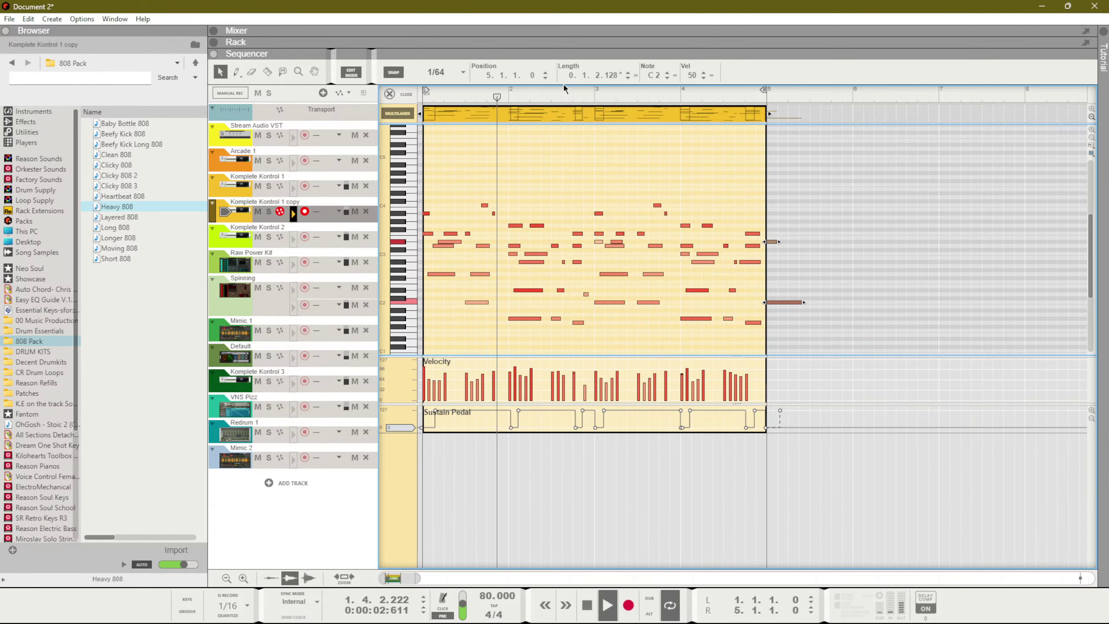
double_click(490, 75)
text(1)
key(Return)
key(ctrl+e)
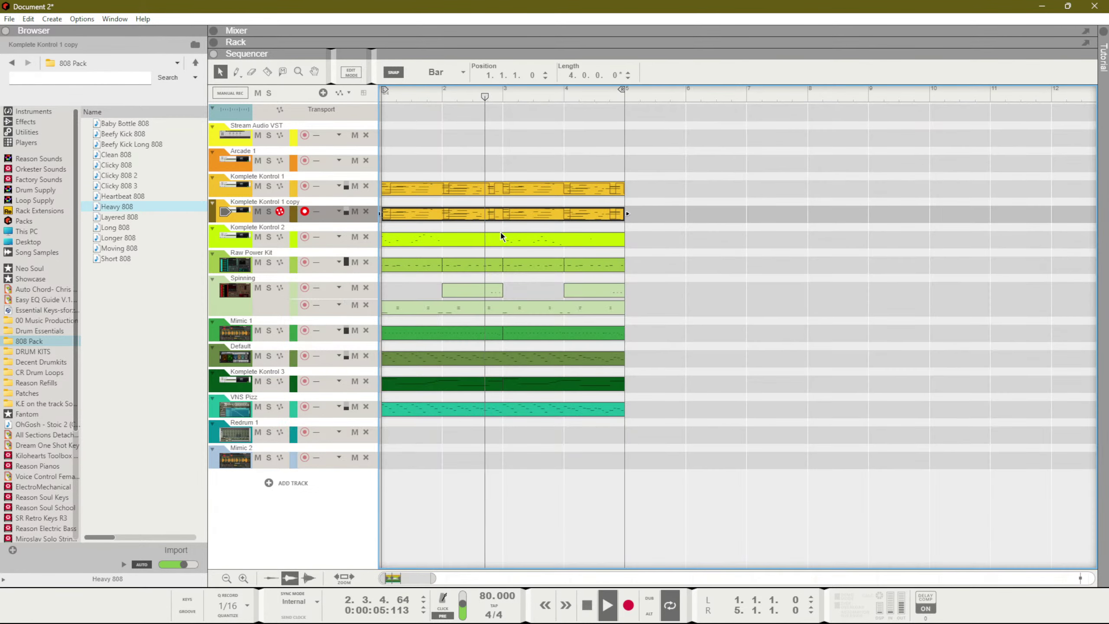
Set the Komplete Kontrol 2 channel level to -4.15 dB in the mixer, and return to the sequencer
key(F5)
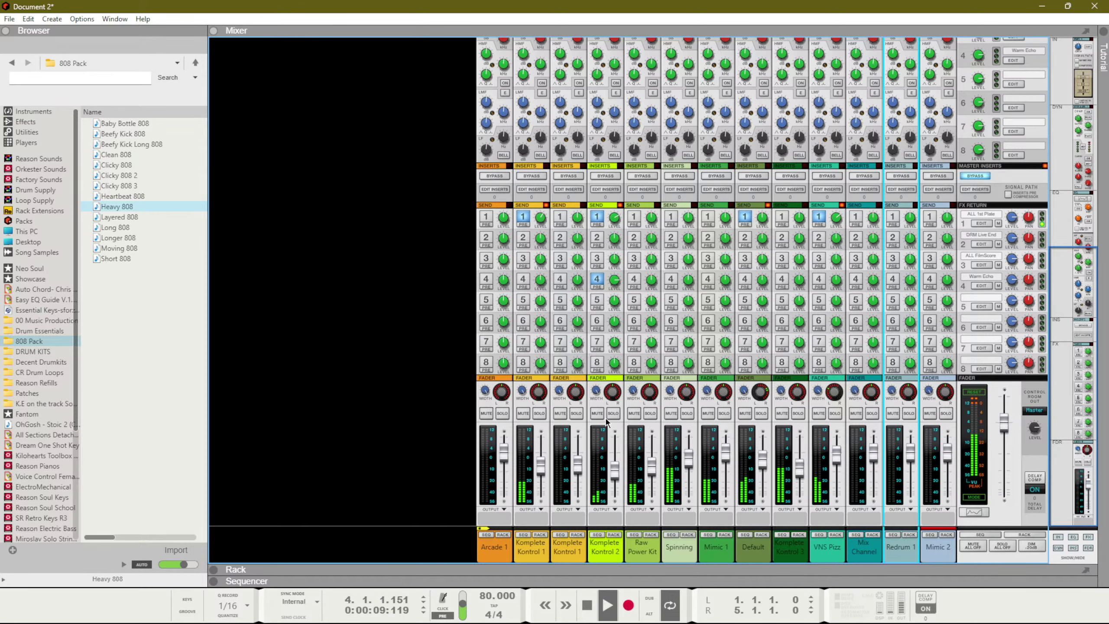
drag(616, 474, 612, 464)
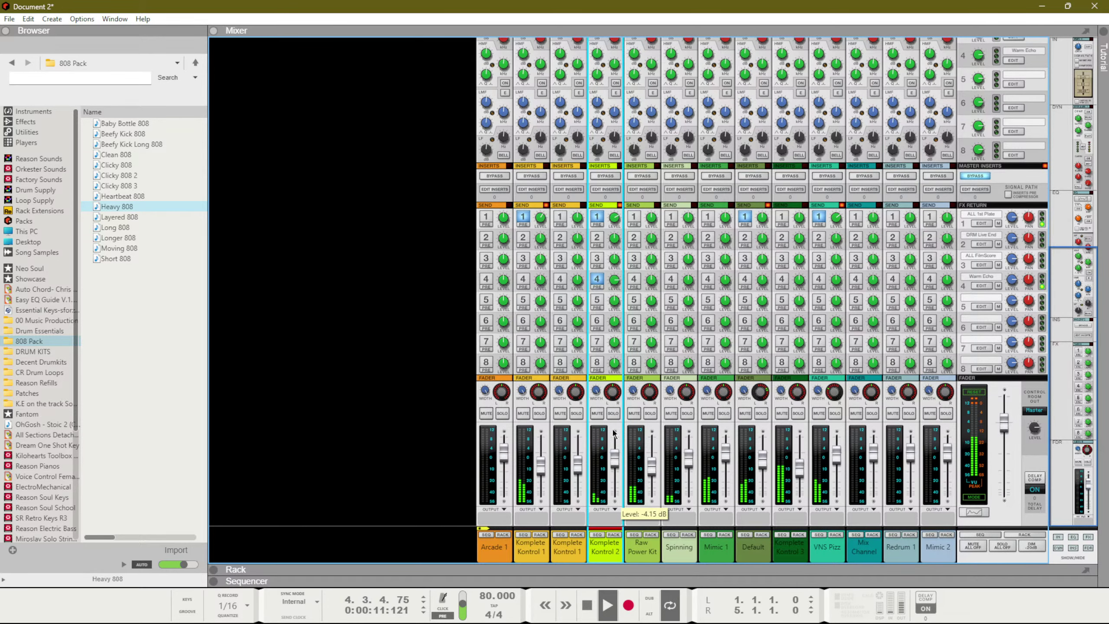
key(F7)
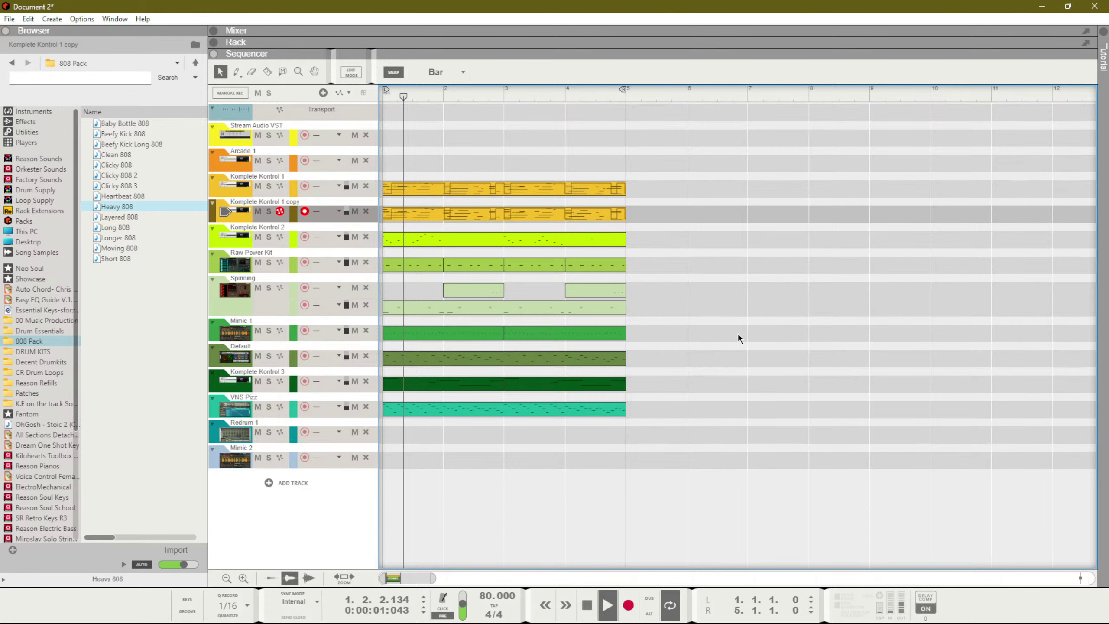
Duplicate the clips on both Komplete Kontrol 1 tracks, Komplete Kontrol 2 and Raw Power Kit to bar 5 and move the right locator to bar 9
key(ctrl+a)
drag(651, 258, 385, 179)
key(ctrl+d)
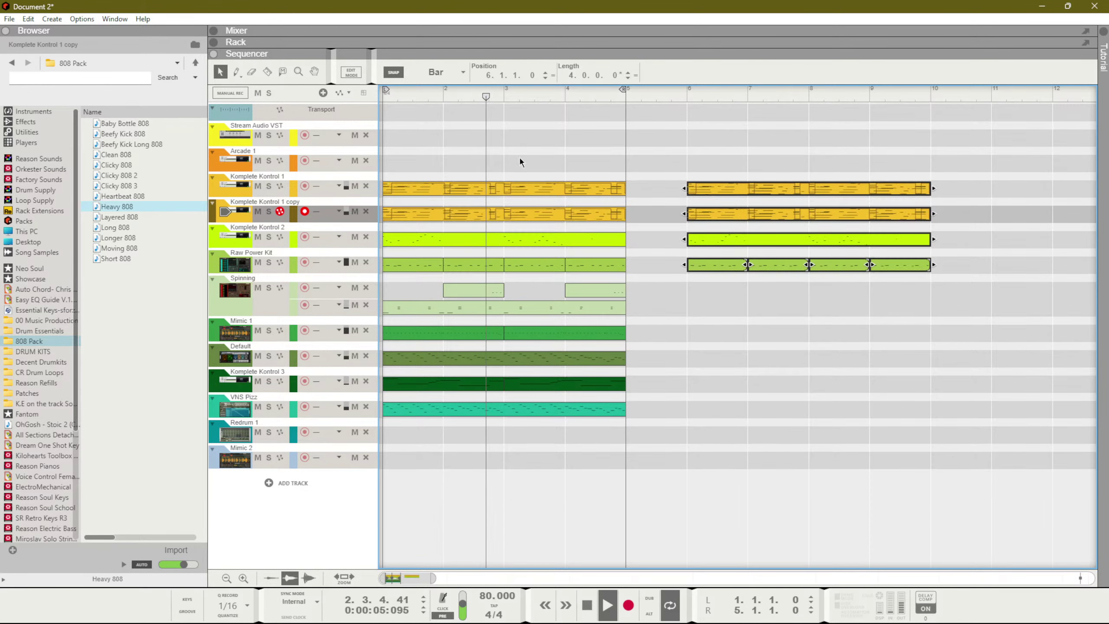
drag(708, 194, 647, 193)
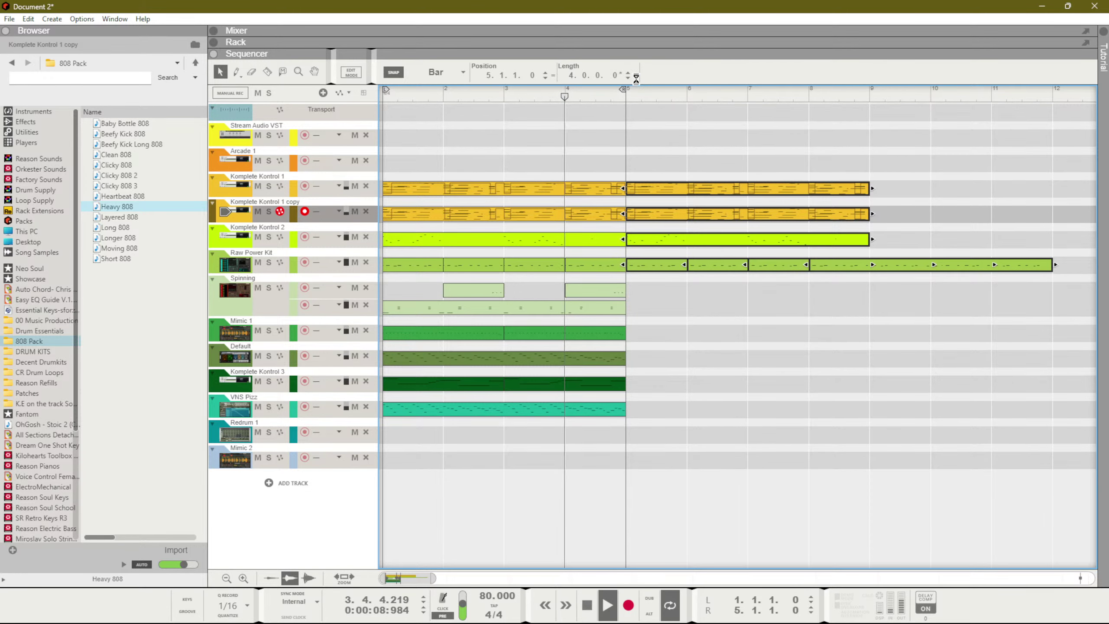
click(672, 108)
drag(922, 183, 681, 319)
ctrl+click(873, 90)
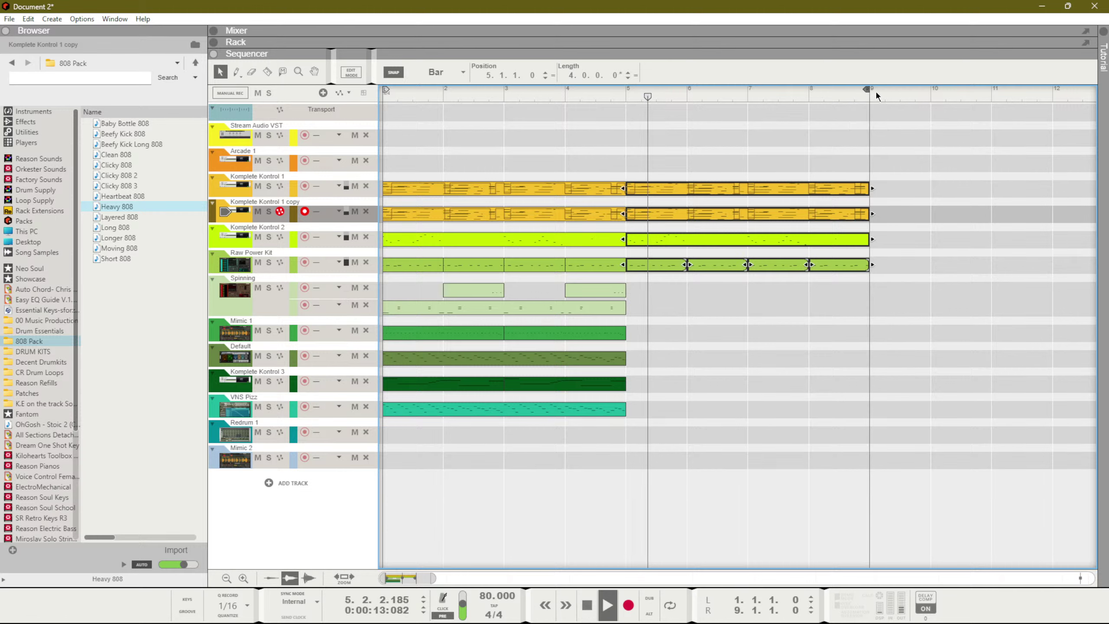
Copy the Redrum 1 pattern to its track and shorten the resulting clip to the first four bars
click(902, 409)
key(F6)
scroll(281, 325, up, 6)
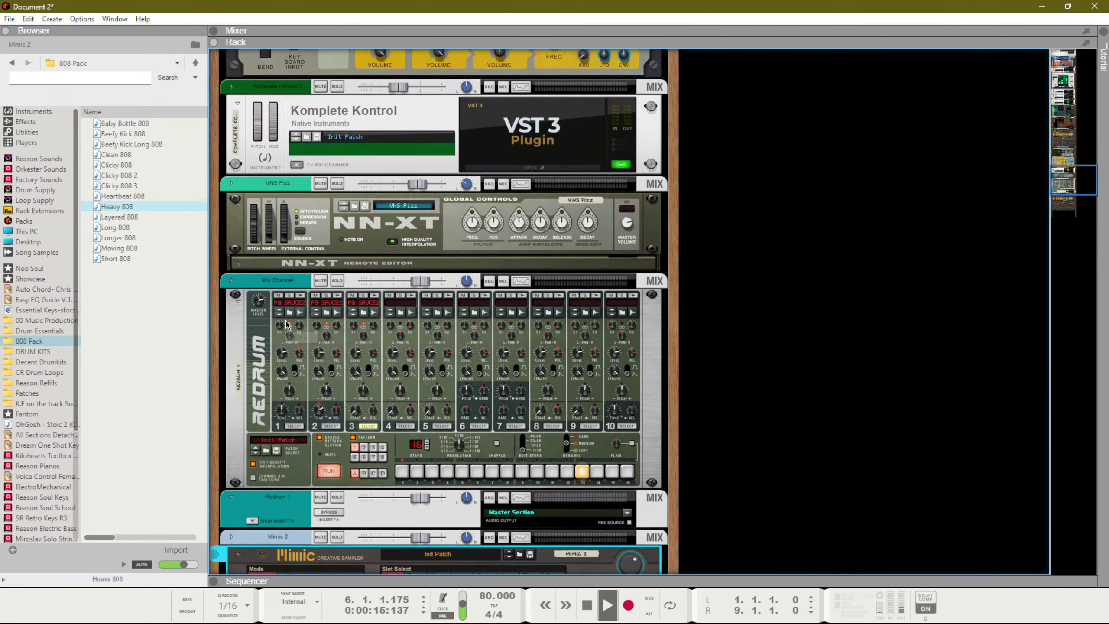
right_click(402, 498)
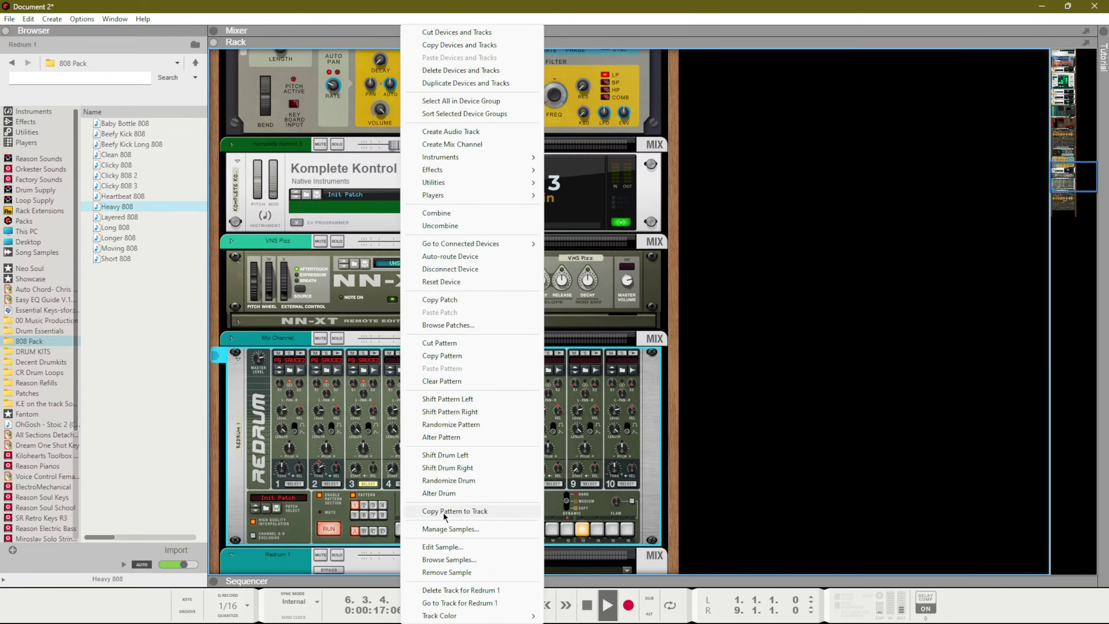
click(426, 509)
key(F7)
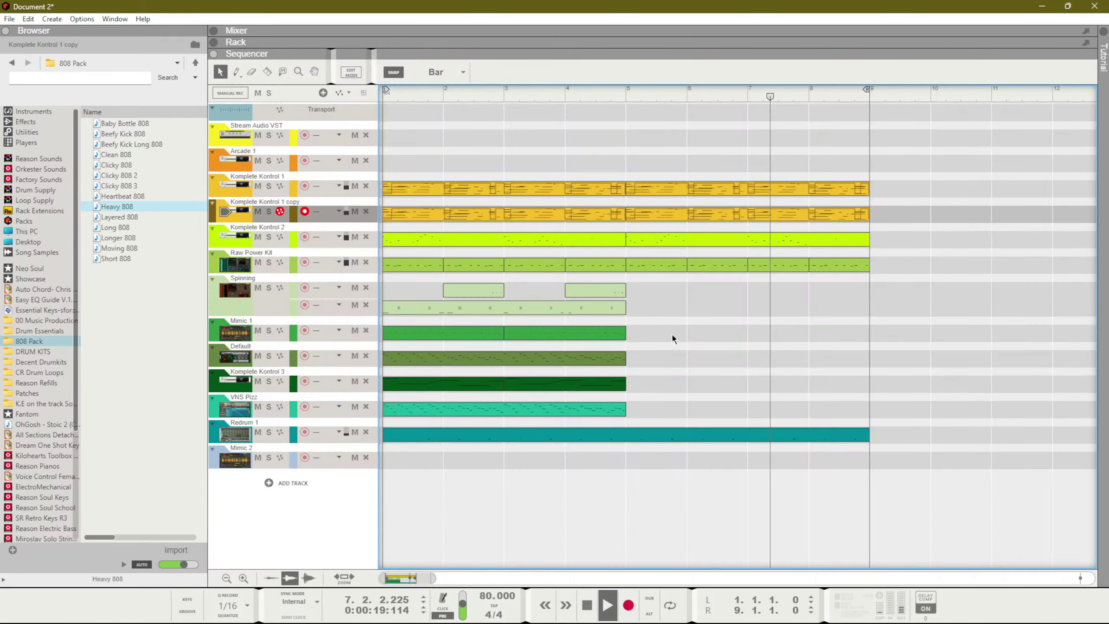
click(820, 438)
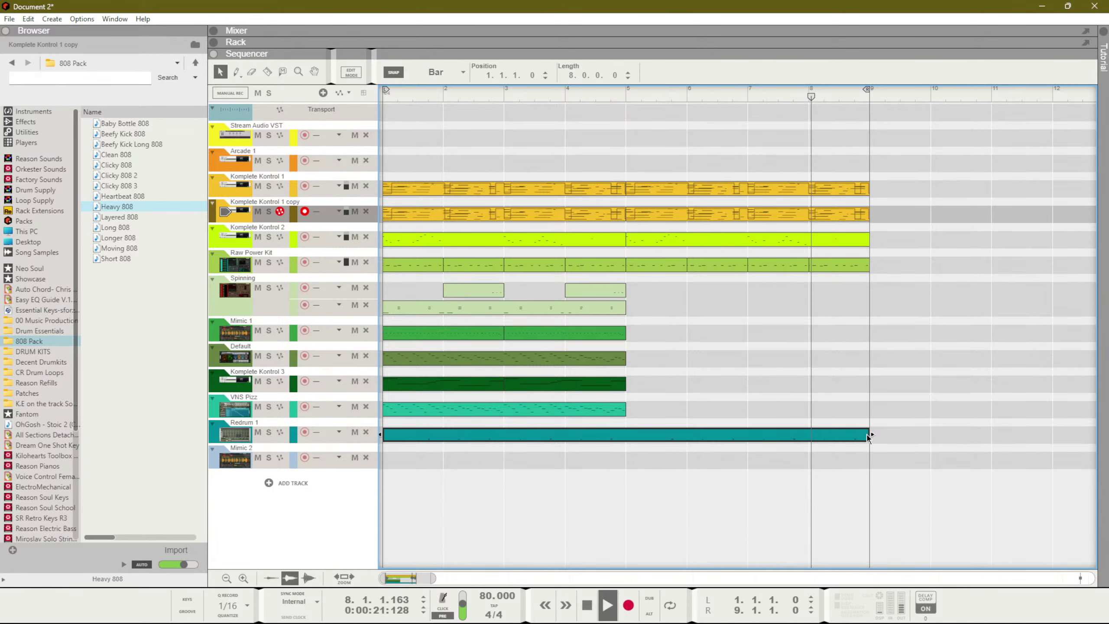
drag(871, 435, 626, 436)
click(685, 459)
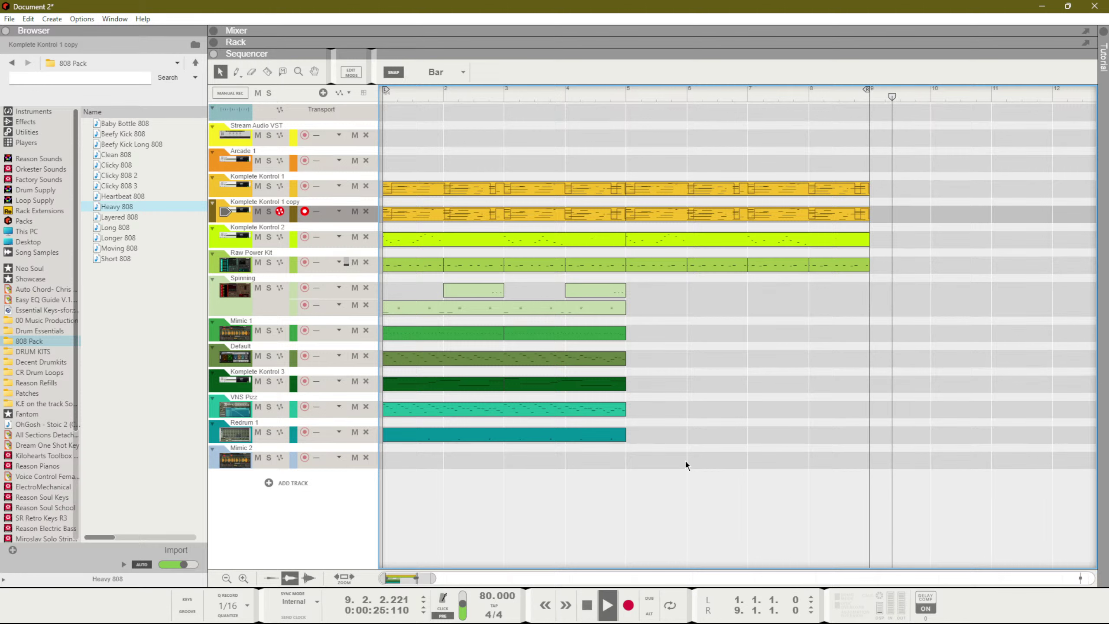
Restart playback from the beginning and move the right locator to bar 5
key(space)
key(space)
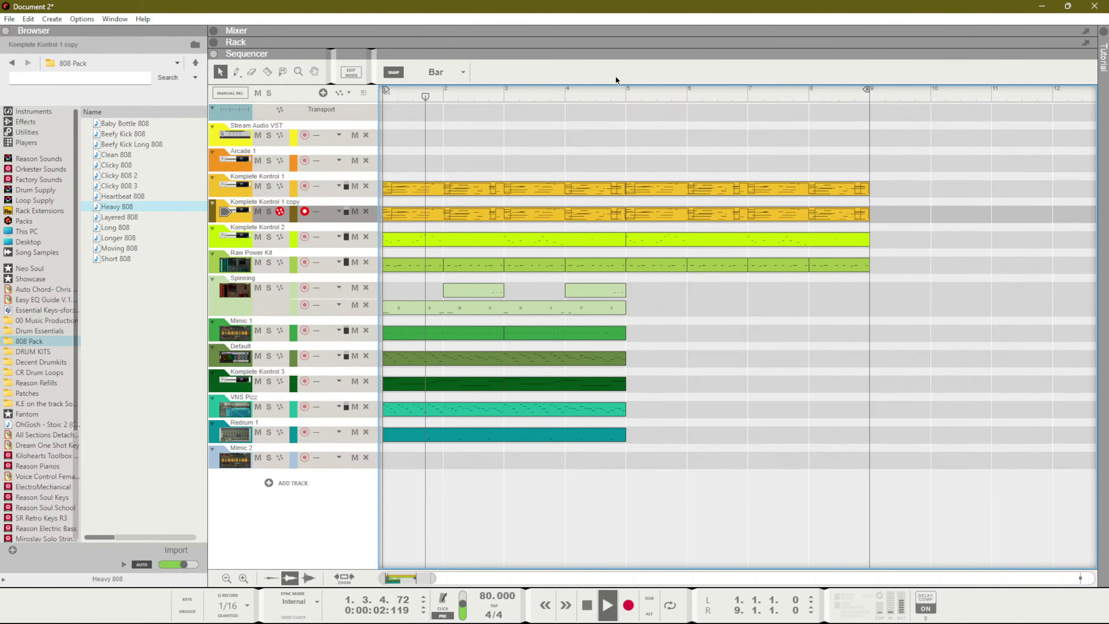
alt+click(629, 87)
Duplicate the four-bar clips on the tracks from Spinning through Redrum 1 to bar 5
scroll(751, 373, down, 3)
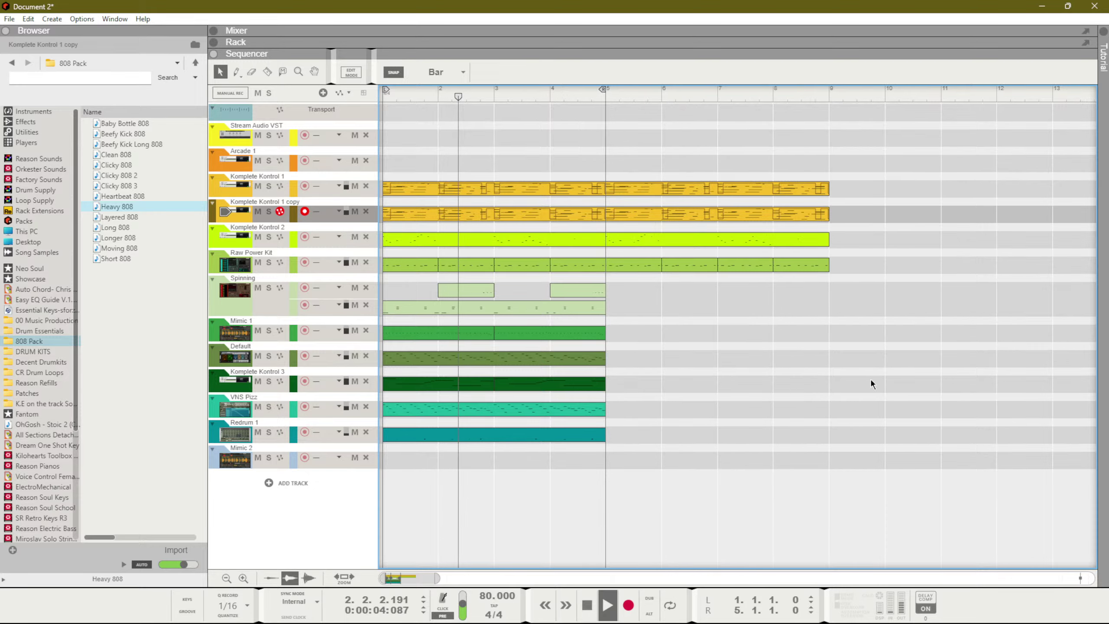
drag(763, 354, 502, 155)
drag(528, 280, 318, 535)
key(ctrl+d)
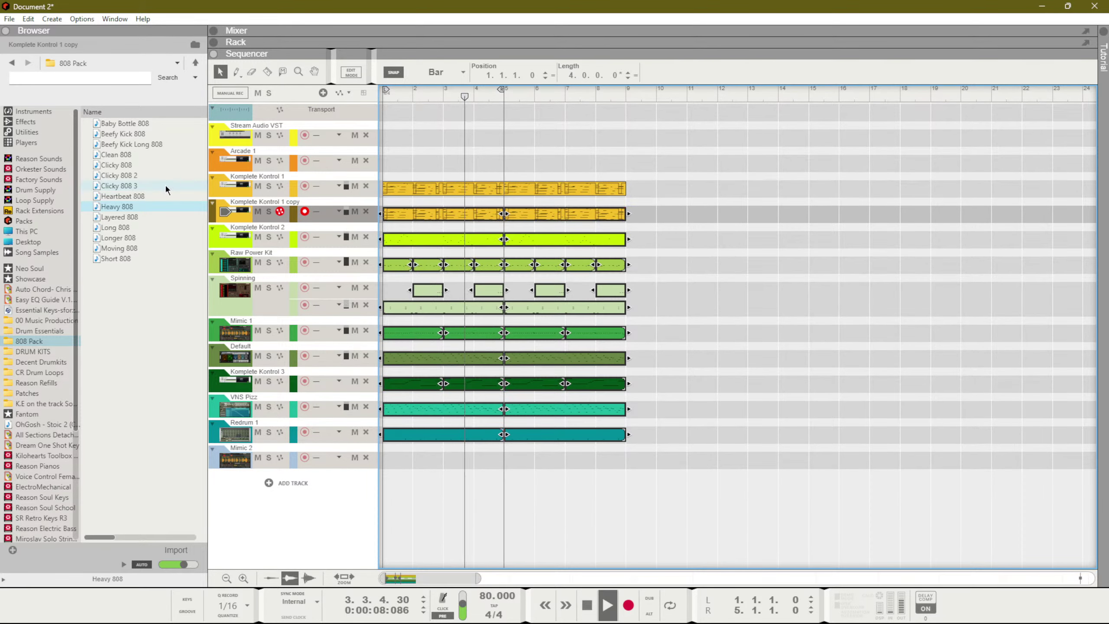
Duplicate all eight bars of clips to bar 9 and move the right locator to bar 18
key(ctrl+a)
key(ctrl+d)
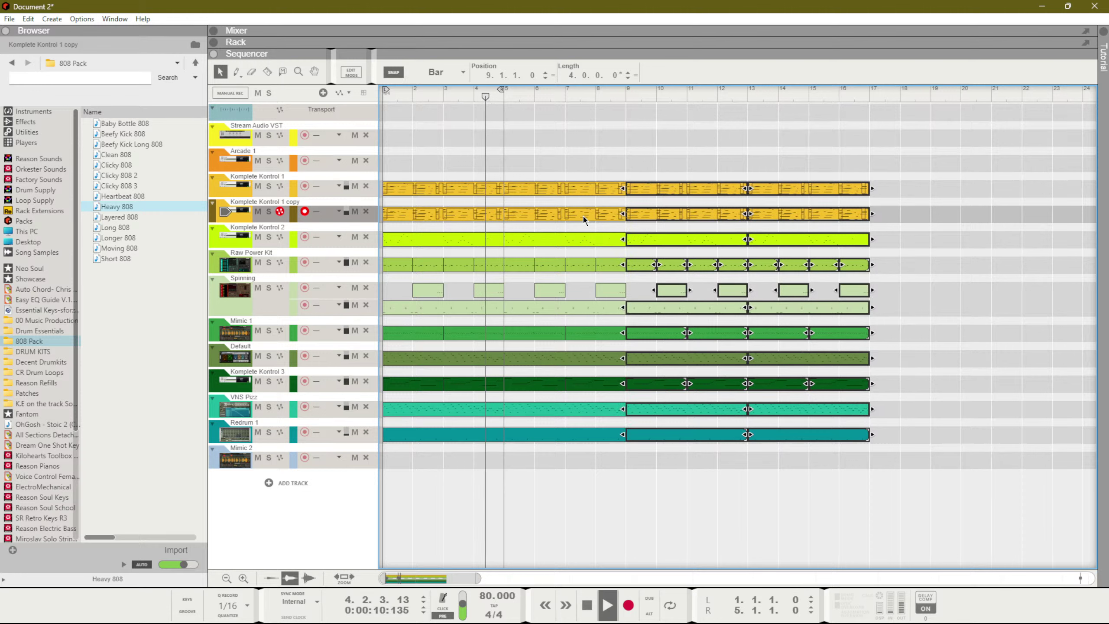
alt+click(891, 93)
click(968, 264)
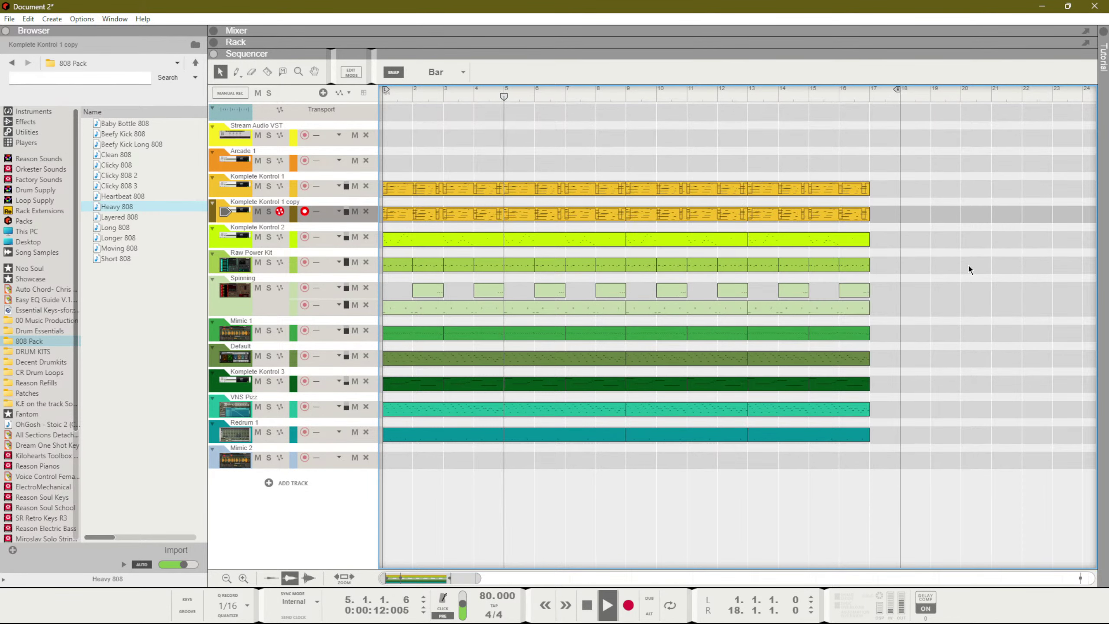
drag(923, 475, 386, 99)
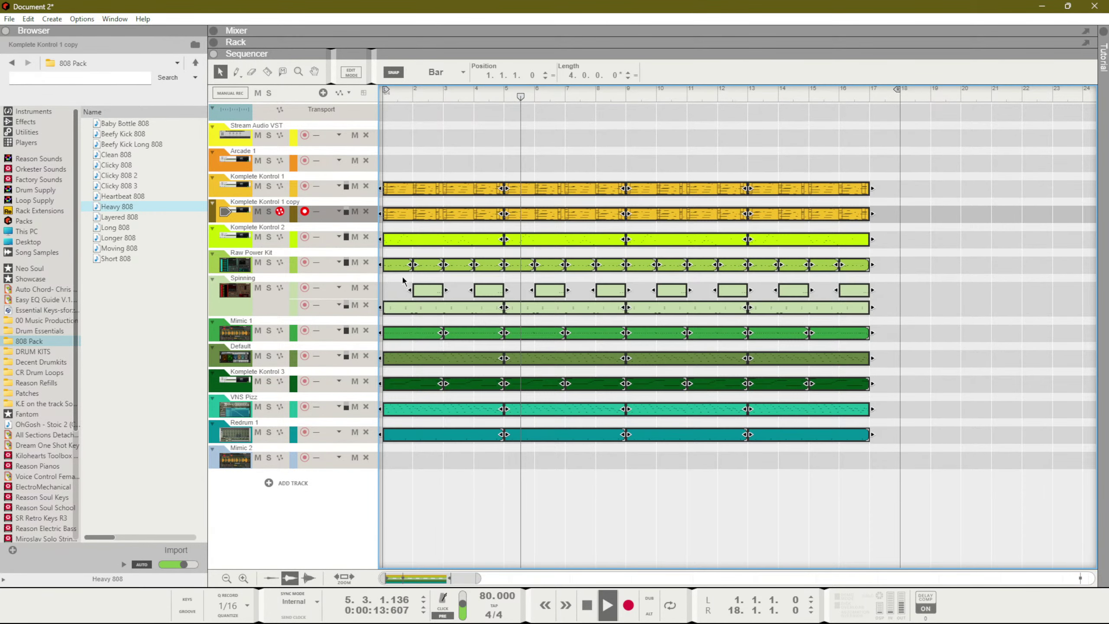
click(483, 446)
drag(501, 450, 349, 361)
click(432, 488)
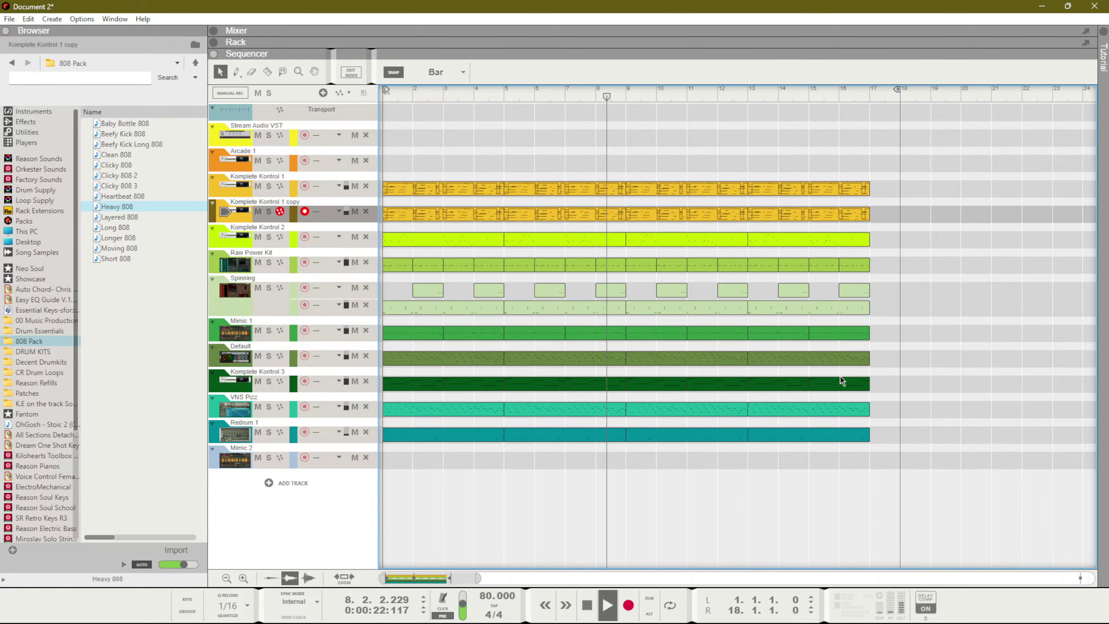
Delete the Komplete Kontrol 3, Default and VNS Pizz clips from bar 9 onward, and make Mimic 2 the active track
drag(878, 393, 660, 383)
key(Delete)
click(419, 458)
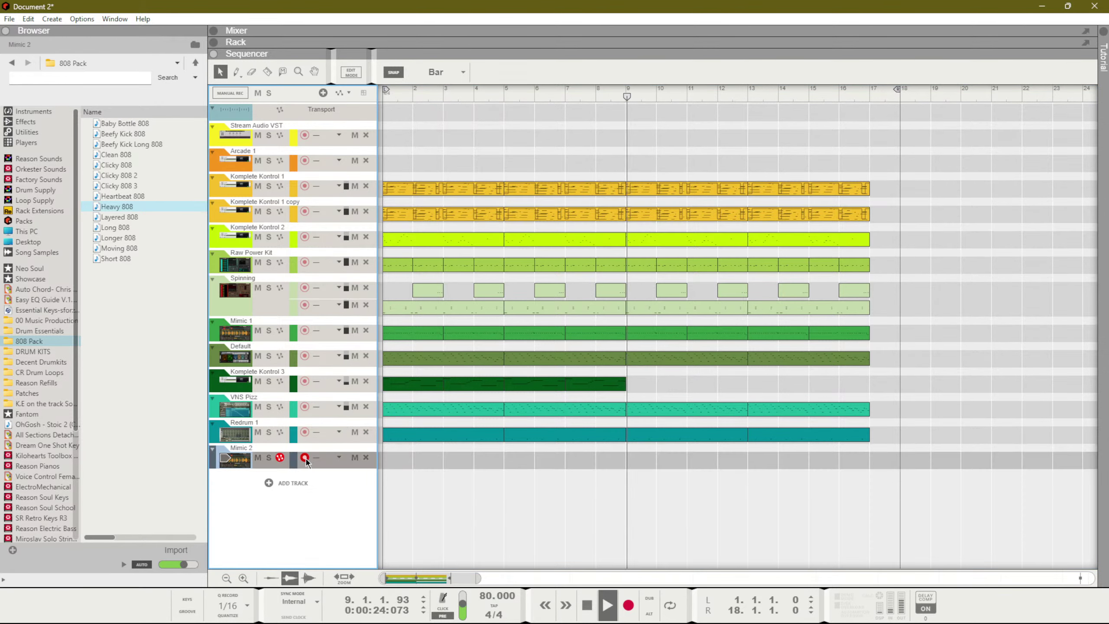
drag(890, 415, 621, 352)
key(Delete)
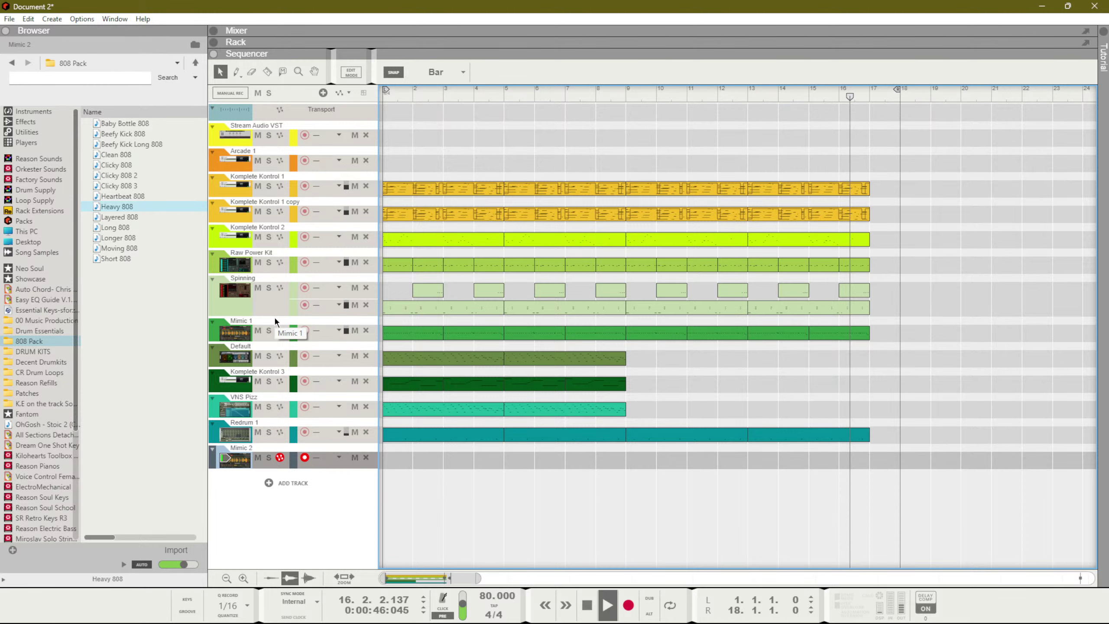
Place the playhead at bar 9 and briefly play the song from there
key(space)
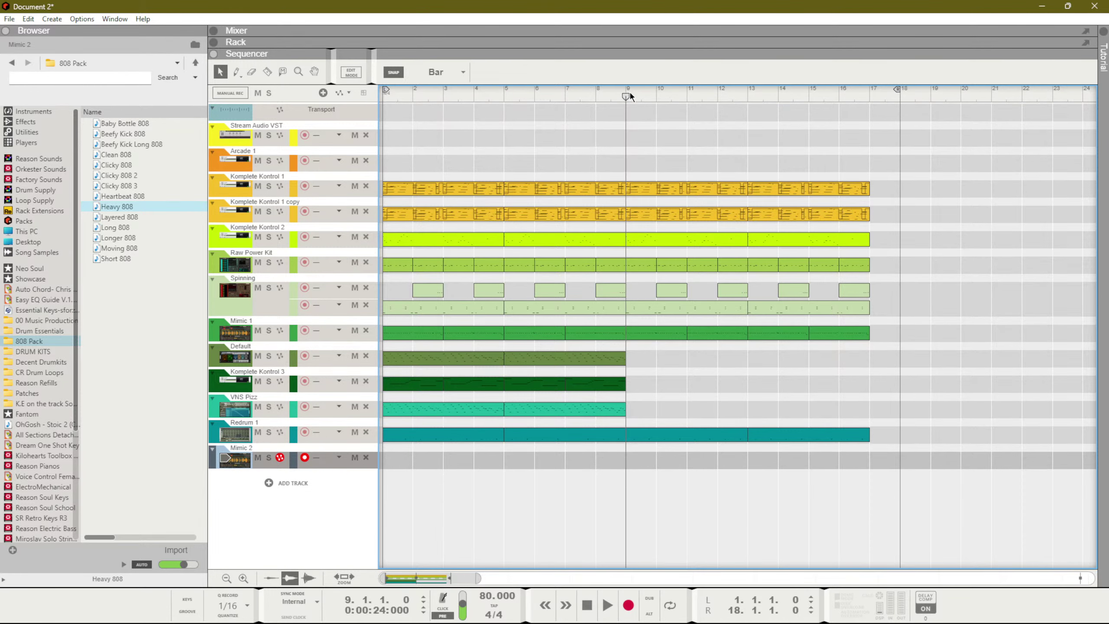
key(space)
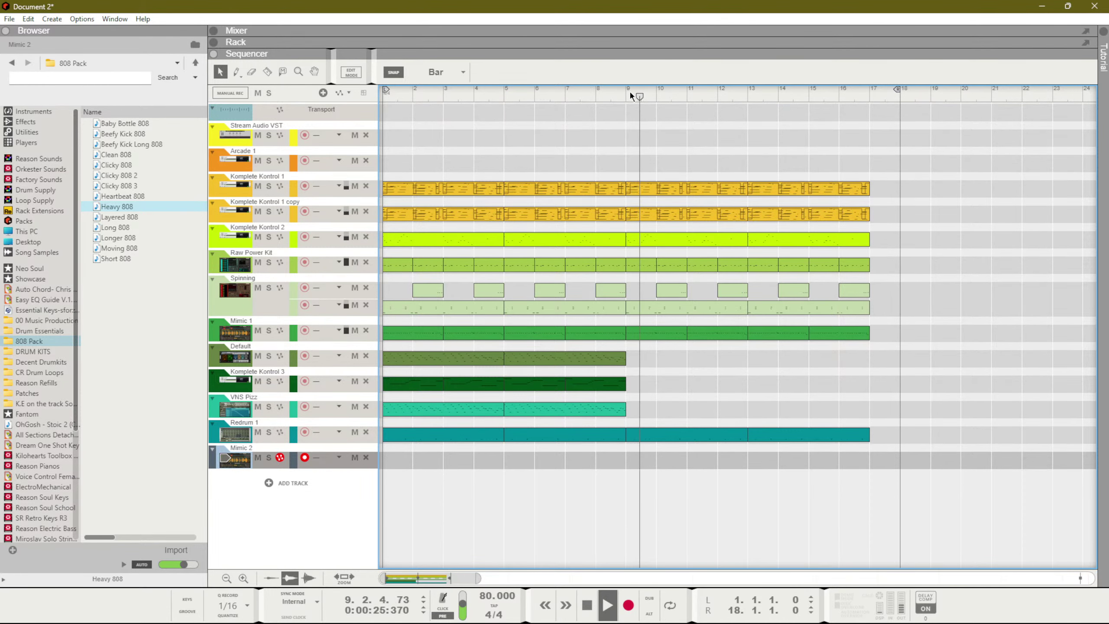
key(space)
Set the Heavy 808 root to the analyzed pitch and its pitch to -24 semitones in Mimic 2
key(F6)
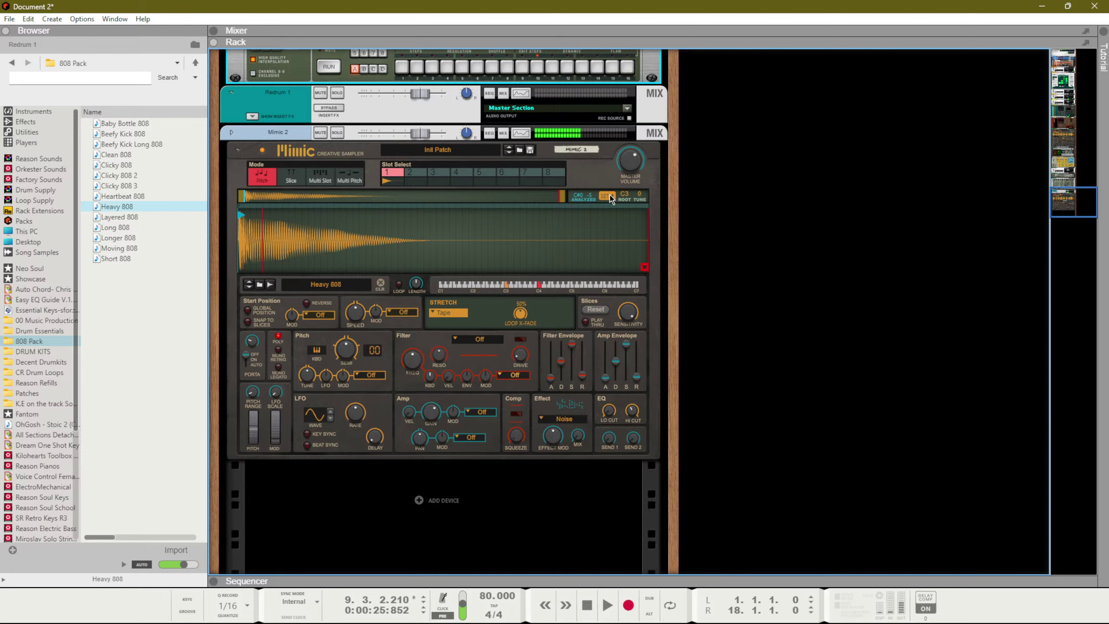
click(606, 195)
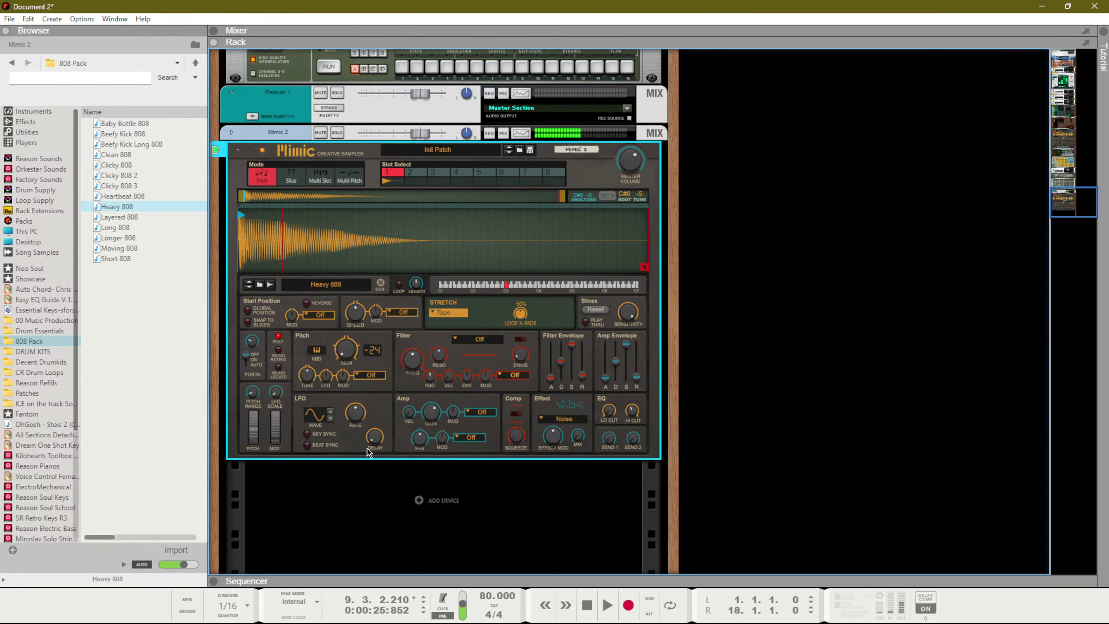
key(F7)
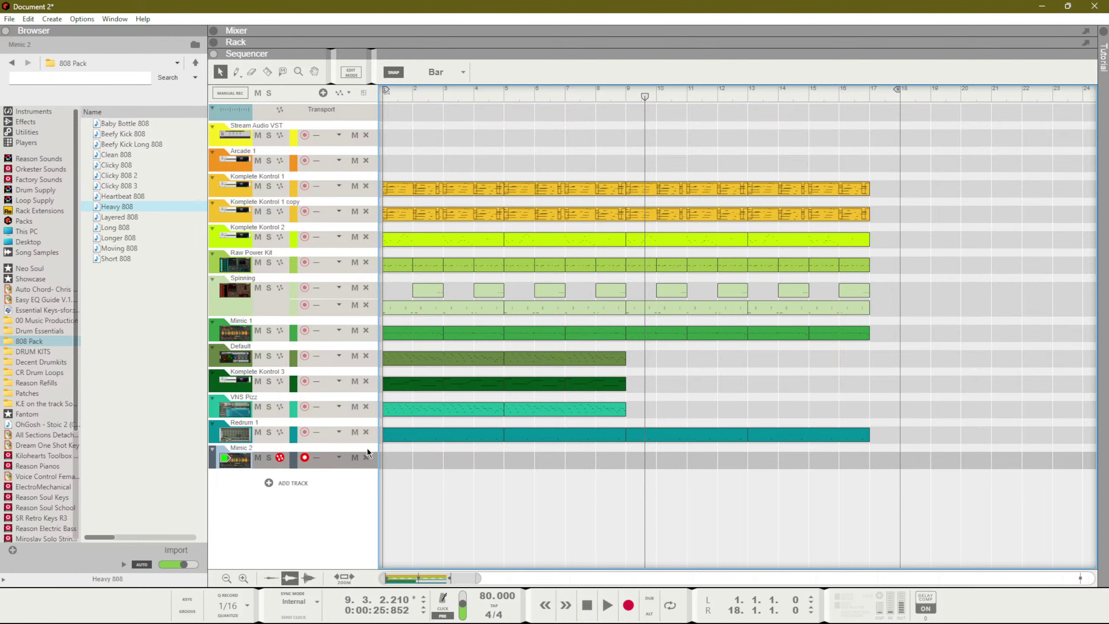
Audition the 808 from bar 9, adjust its tune in Mimic 2 and set its pitch to 1 semitone
key(space)
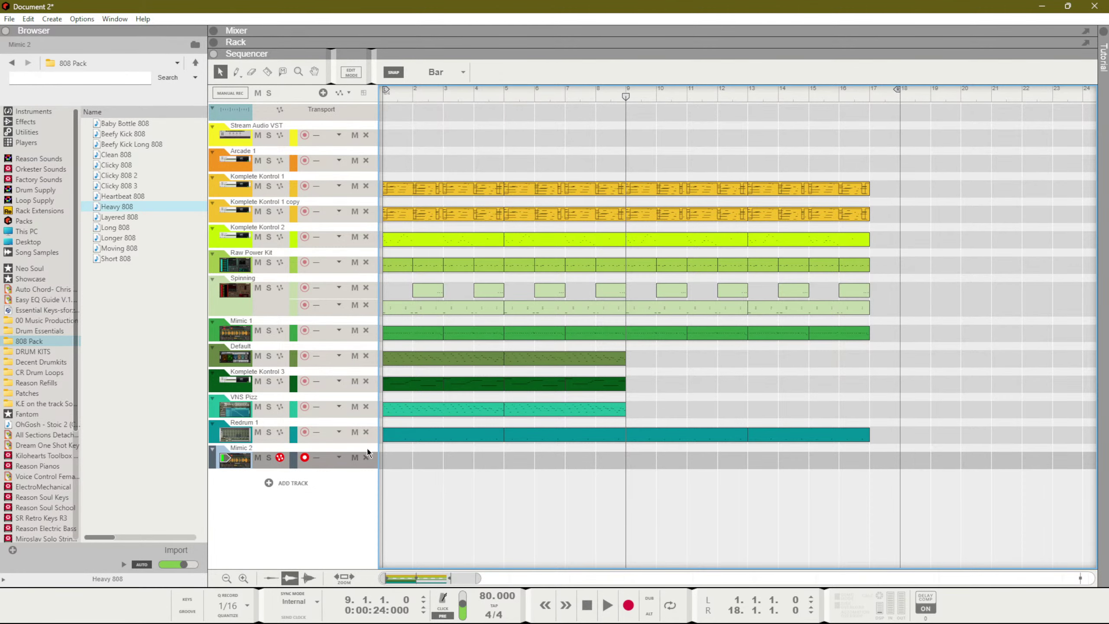
key(space)
key(space)
key(F6)
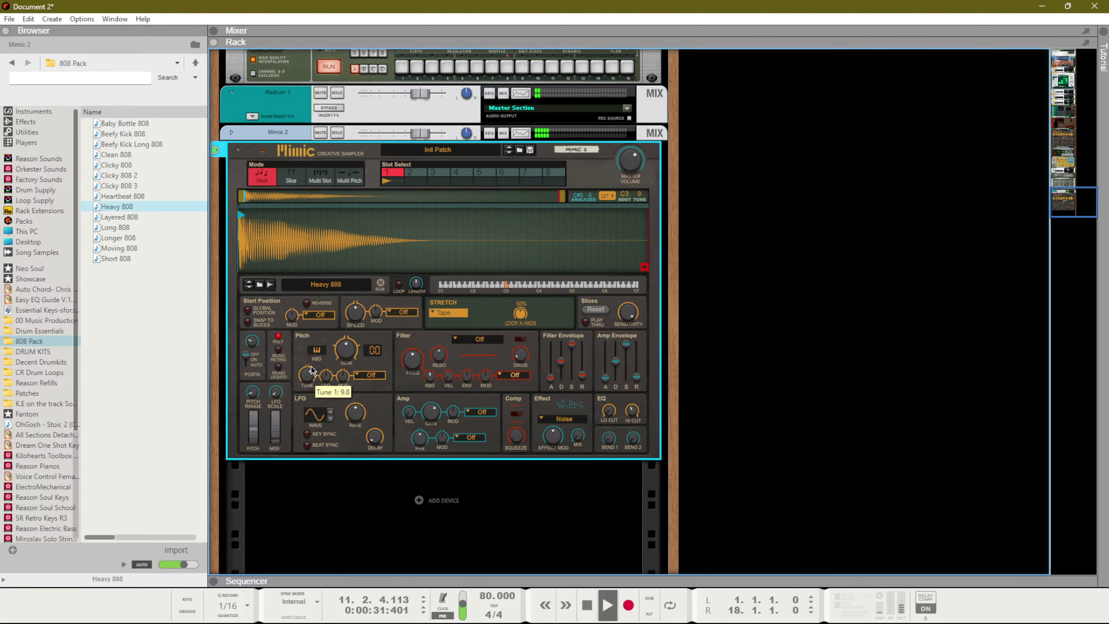
drag(311, 342, 311, 463)
drag(345, 353, 345, 348)
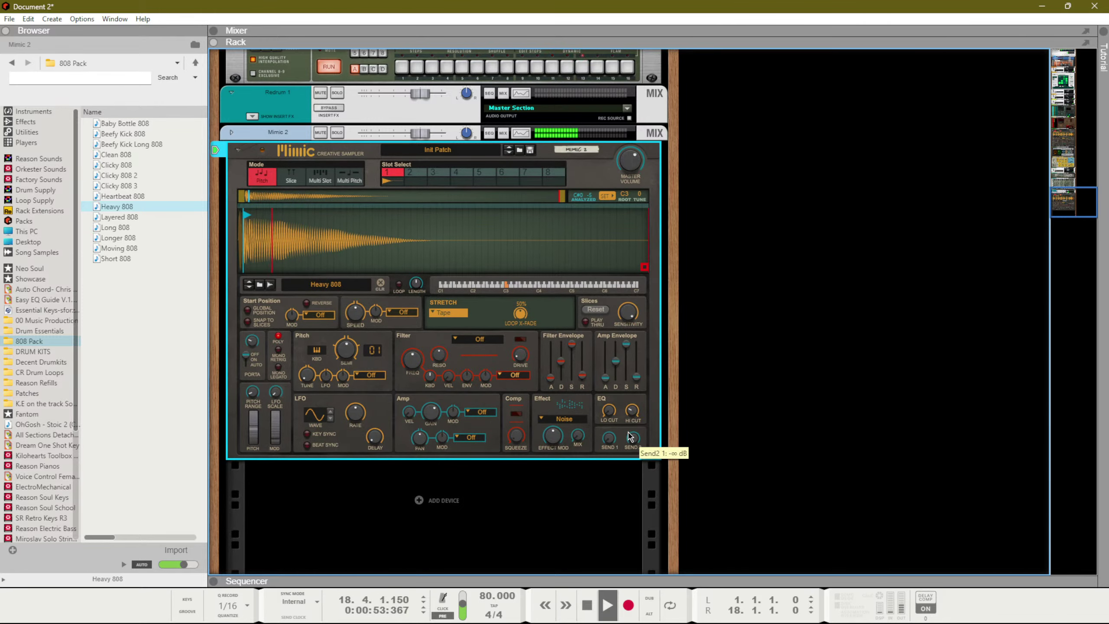
Record the 808 bass line on the Mimic 2 track from bar 9 to bar 18, and stop recording
key(F7)
key(space)
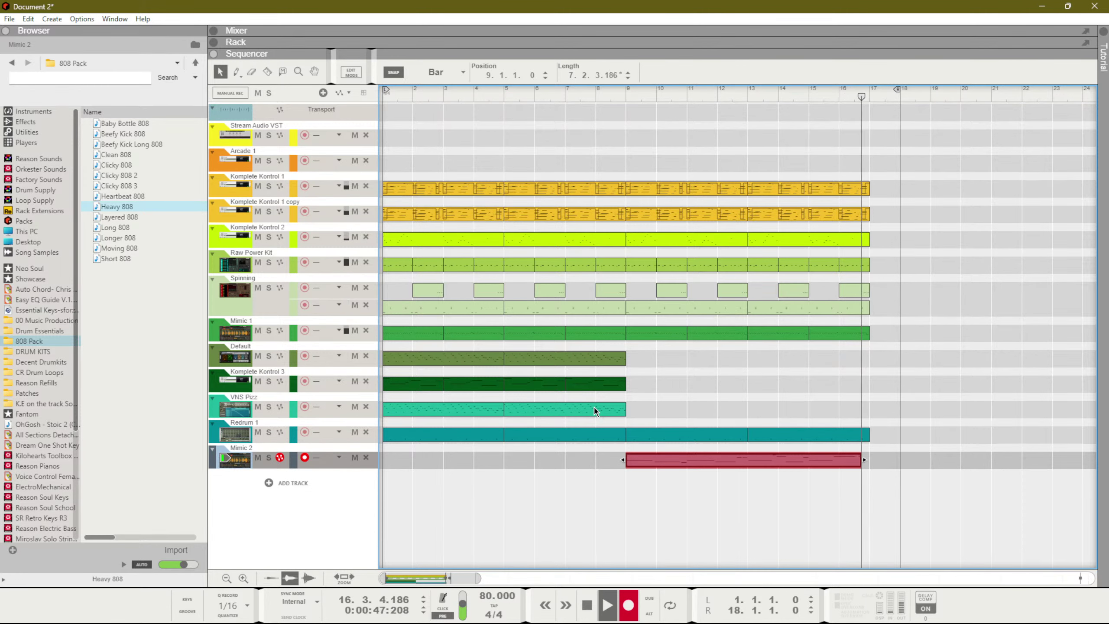
key(space)
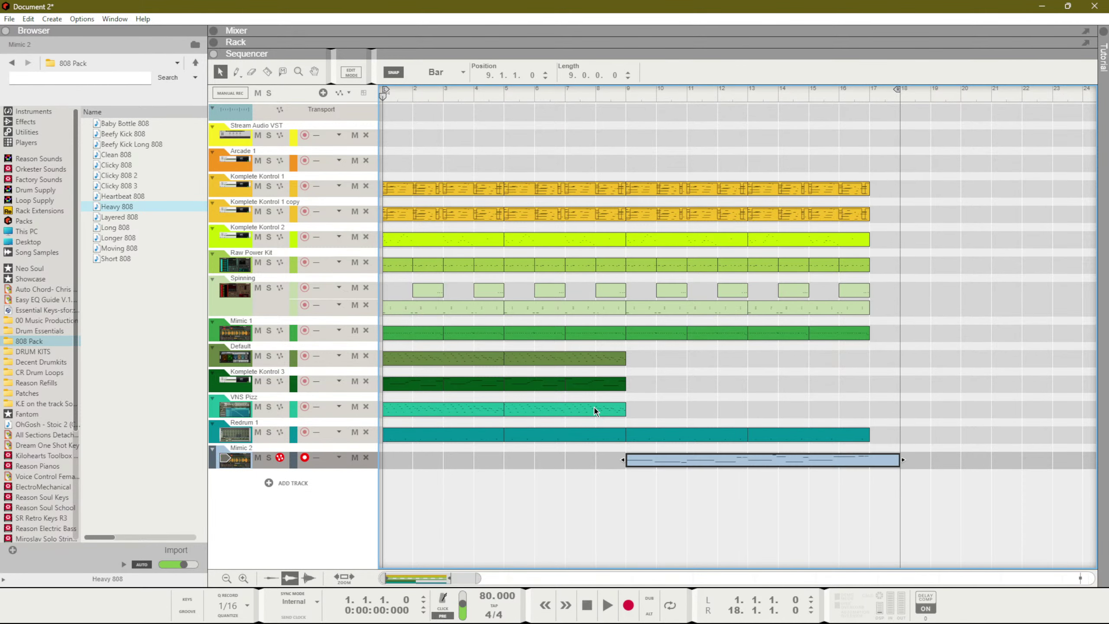
Delete the recorded 808 take on Mimic 2 and both Komplete Kontrol 1 tracks' clips before bar 9, and restart playback from bar 1
key(space)
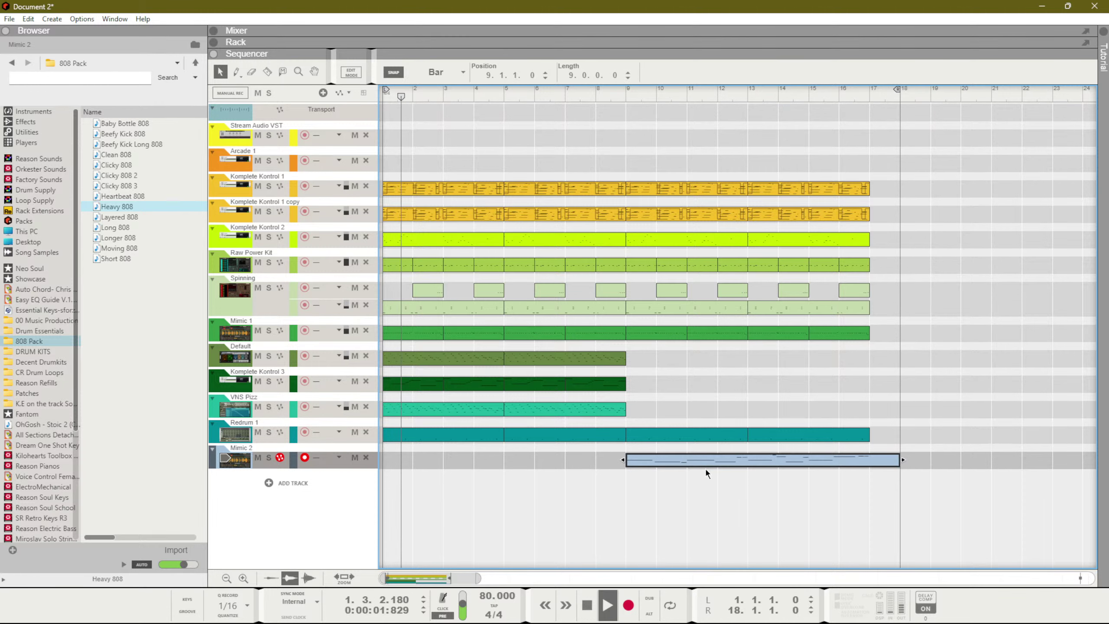
key(Delete)
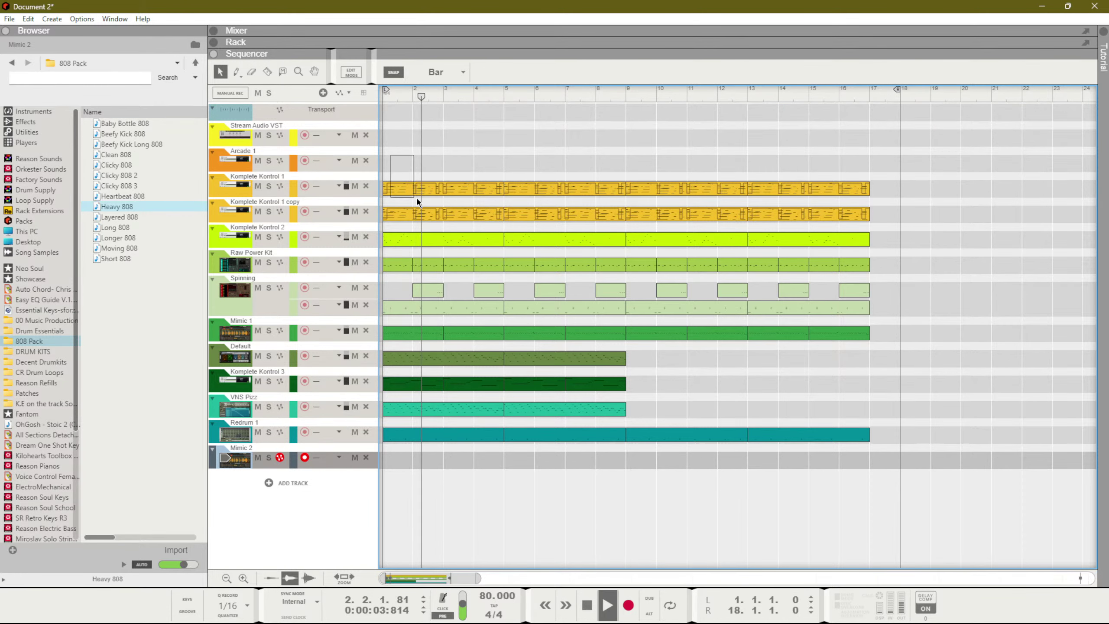
drag(418, 201, 566, 214)
key(Delete)
key(space)
key(space)
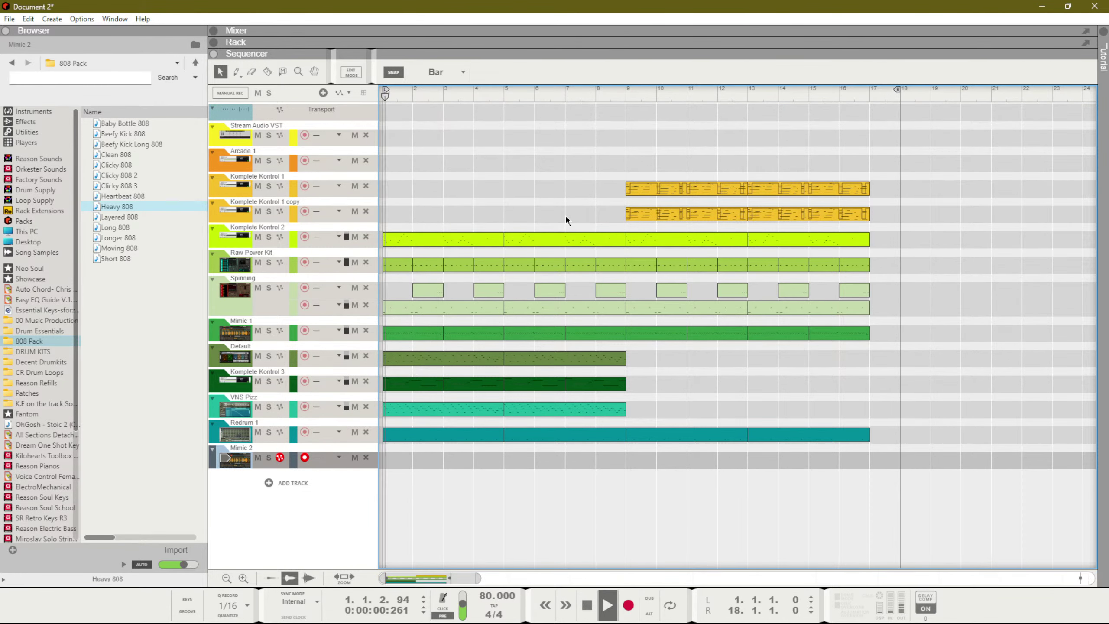
Delete the Komplete Kontrol 2 clips before bar 9 and restart playback from bar 1
drag(441, 206, 551, 237)
key(Delete)
key(space)
key(space)
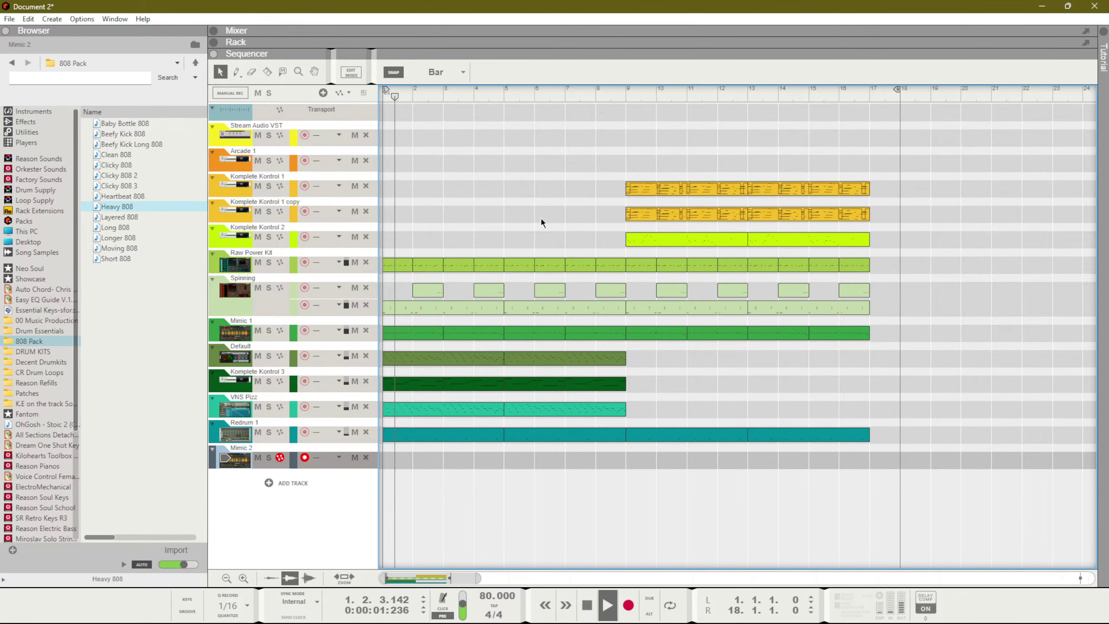
Lower the Mimic 1 channel level to about -5.08 dB in the mixer and return to the arrangement
key(F5)
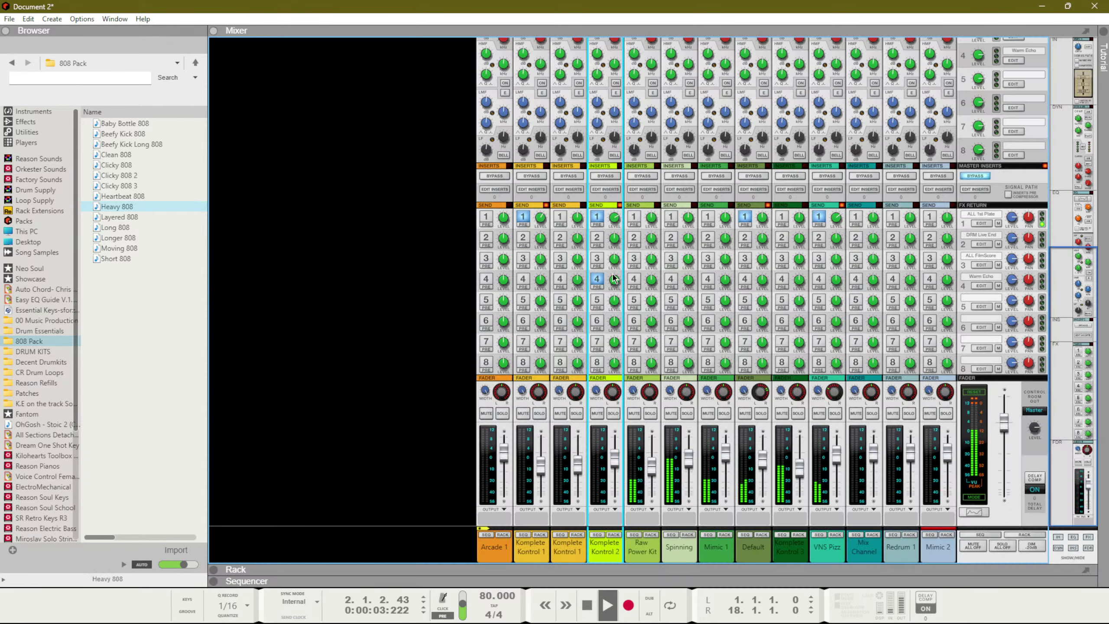
click(760, 443)
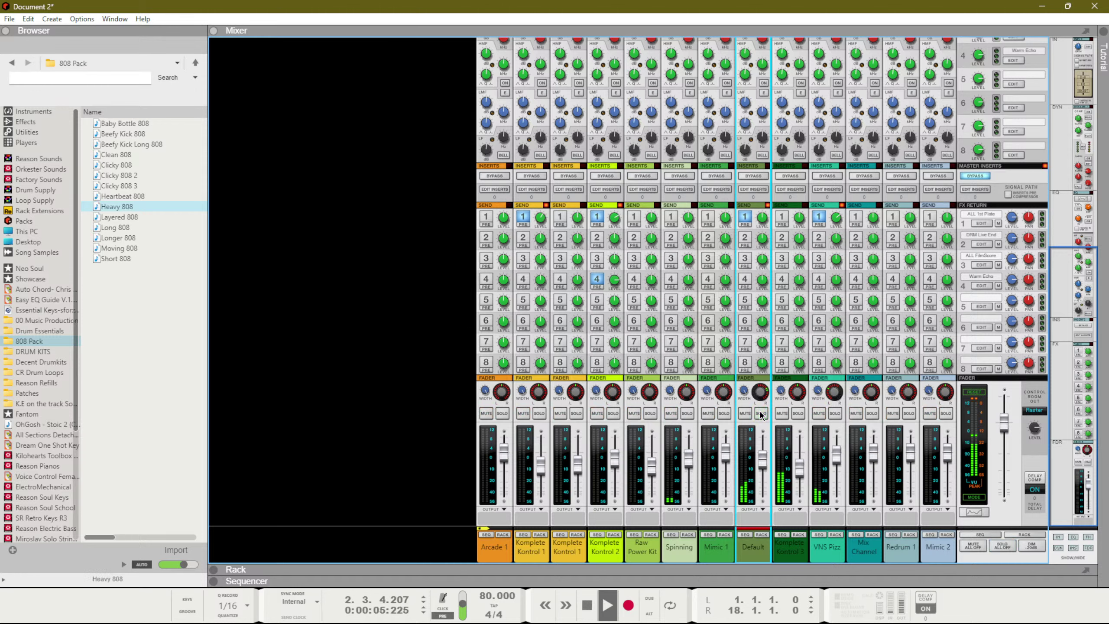
click(712, 434)
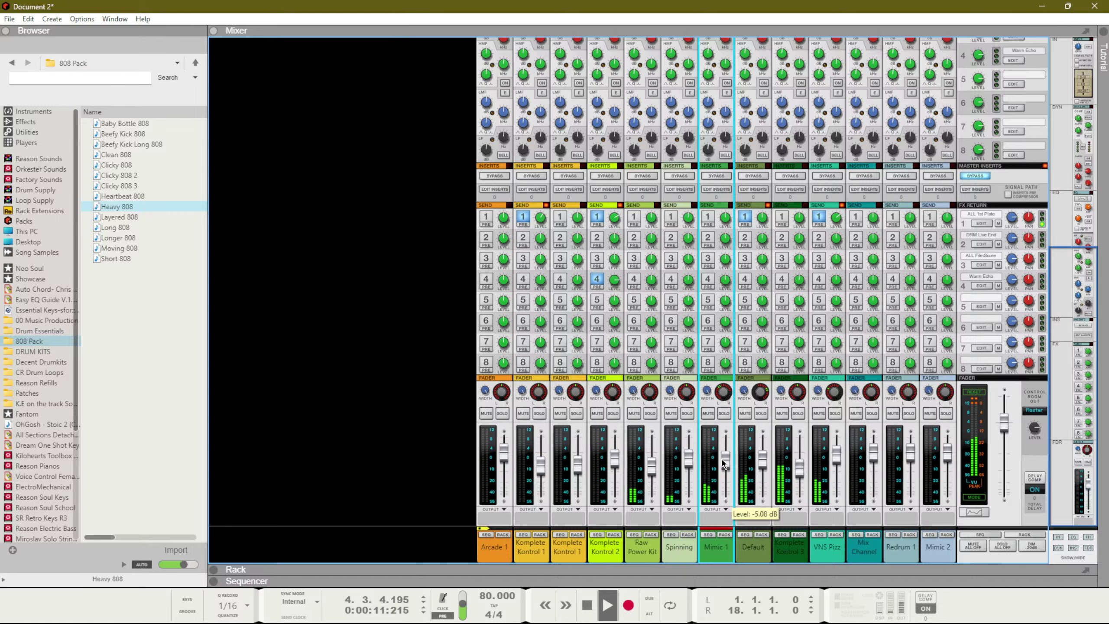
key(F7)
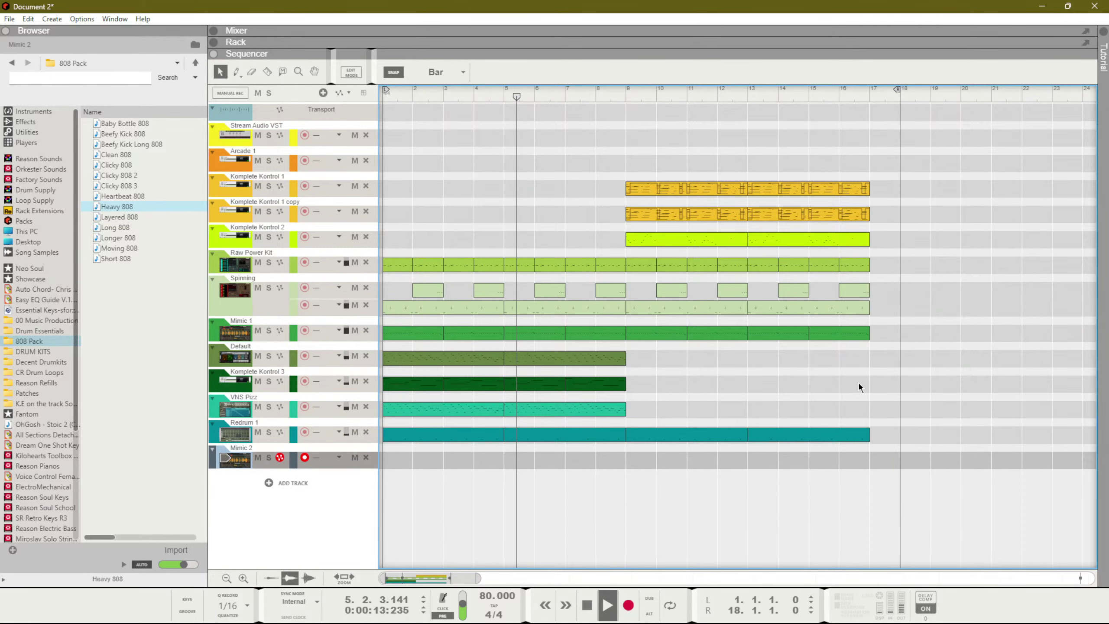
Delete the two clips from bar 9 to bar 17 on the lower lane of the Spinning track
drag(925, 459, 384, 105)
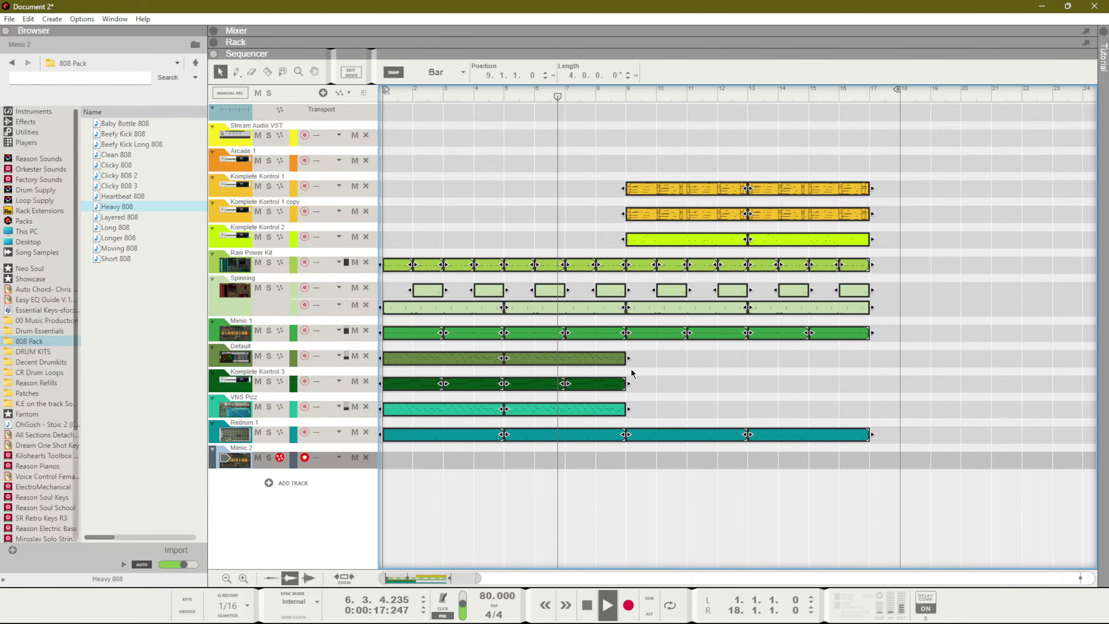
click(681, 376)
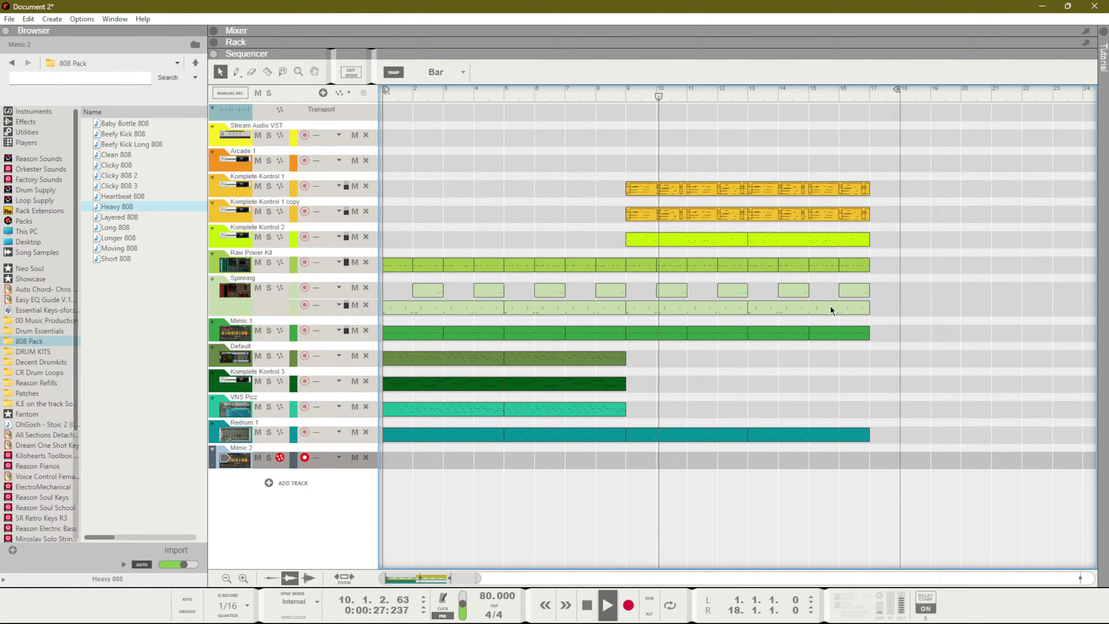
drag(880, 315, 668, 307)
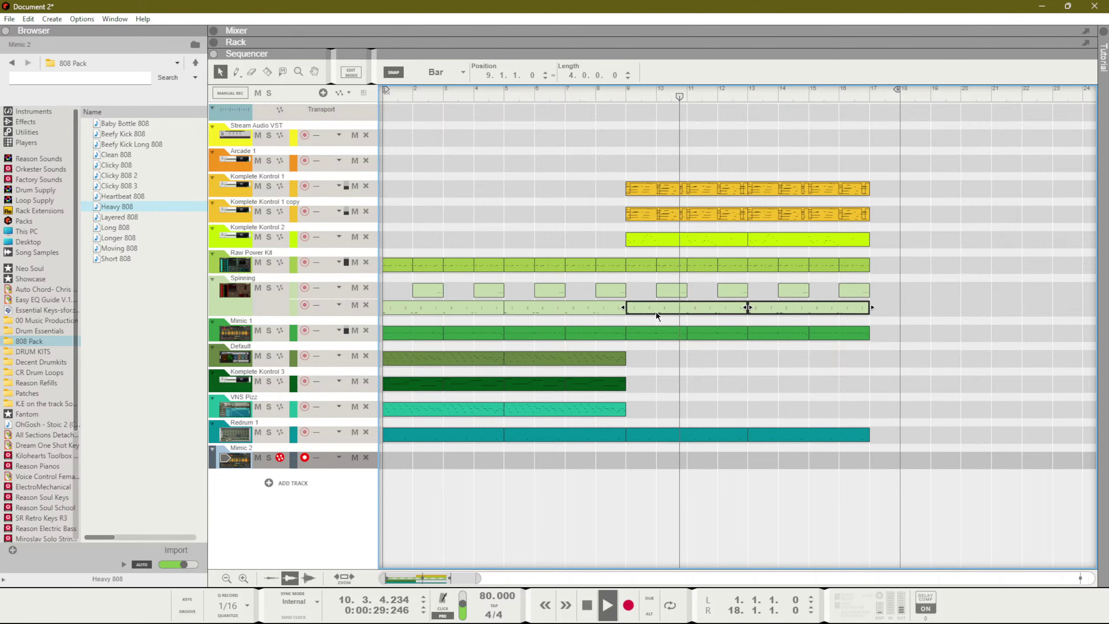
key(Delete)
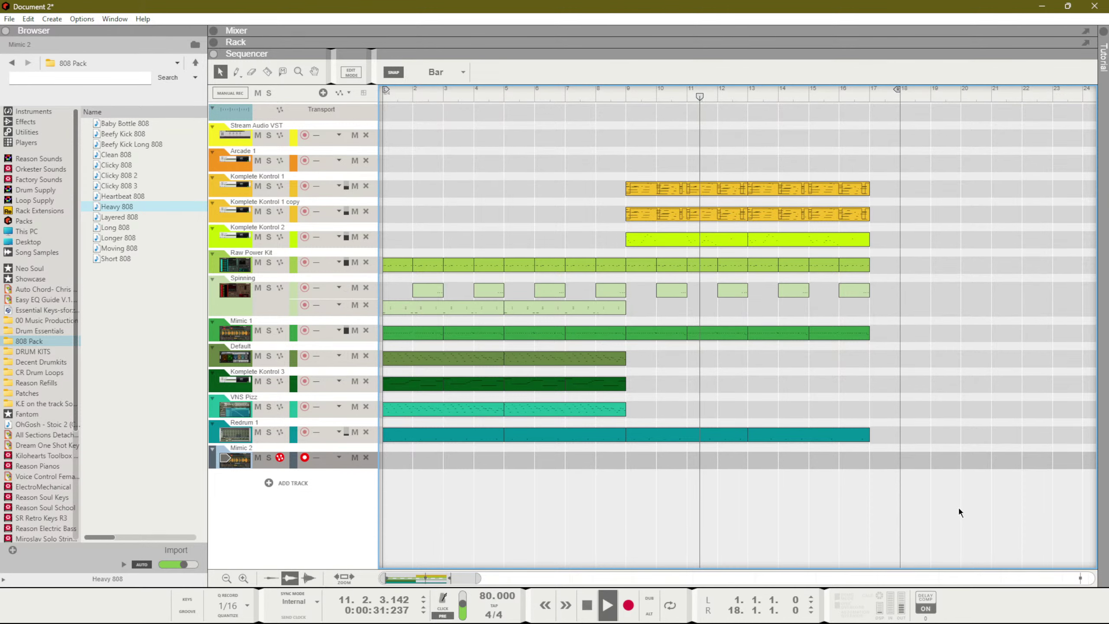
Record a new 808 bass line on the Mimic 2 track from bar 12, stop, and restart playback from bar 1
key(ctrl+s)
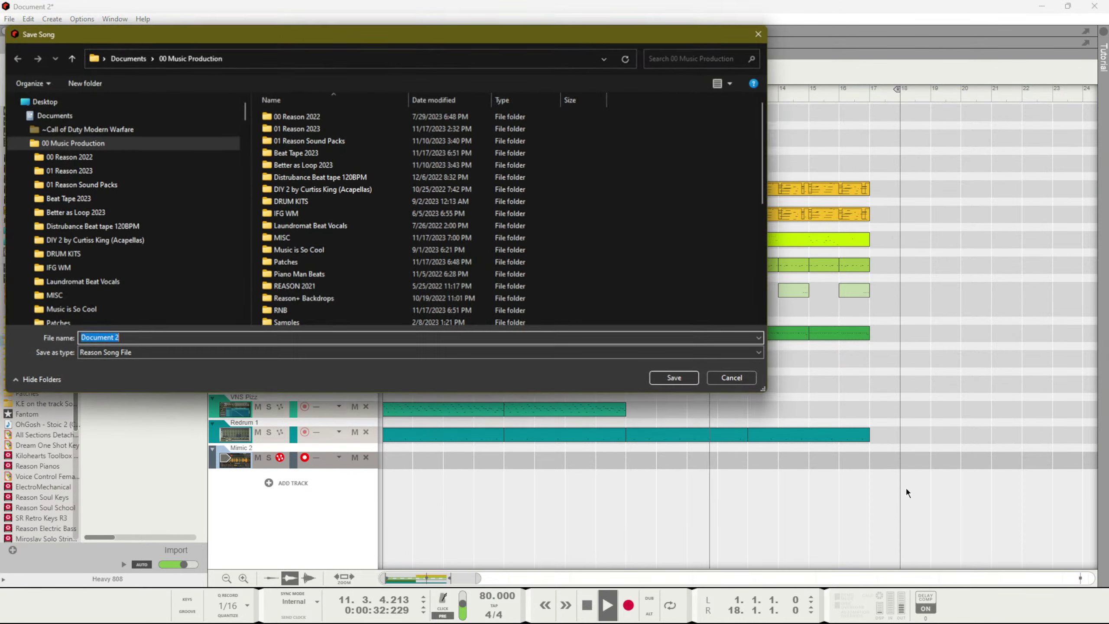
click(732, 378)
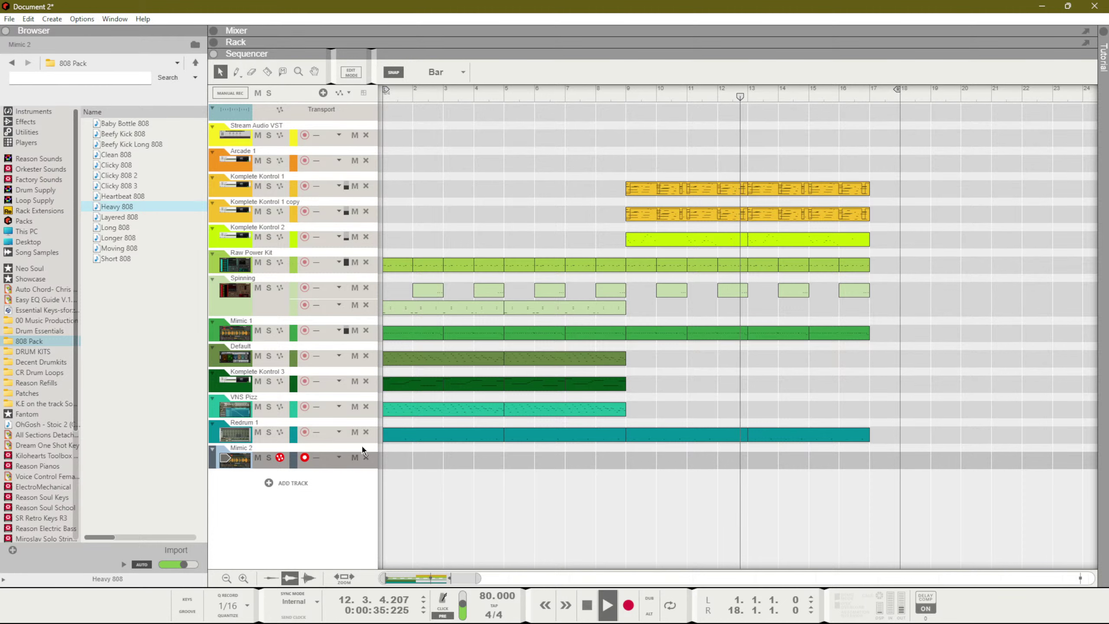
key(ctrl+Return)
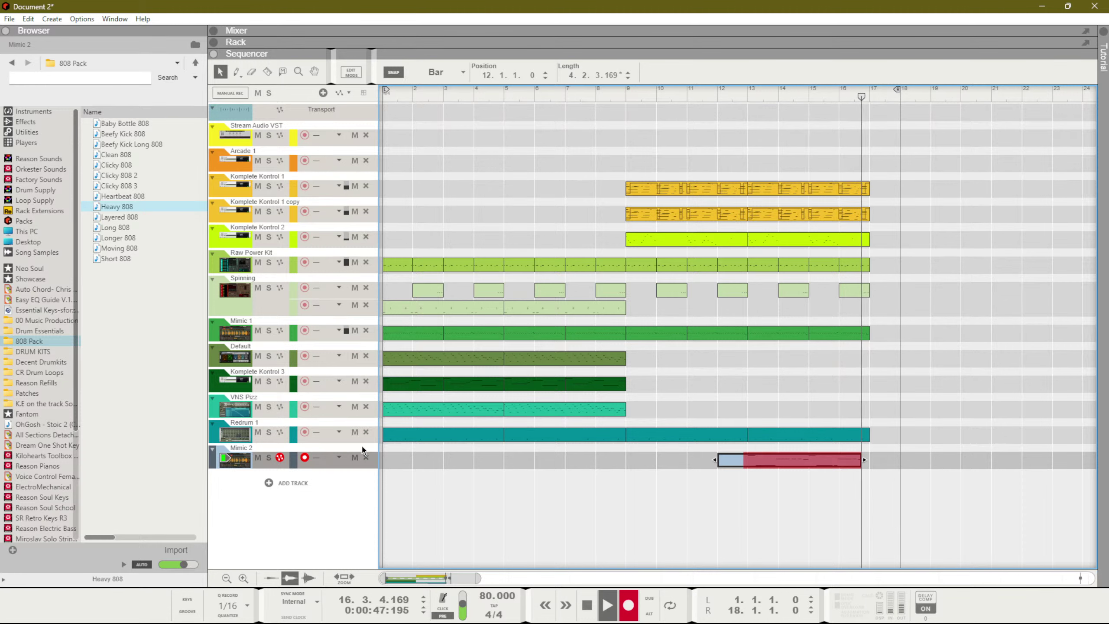
key(space)
key(space)
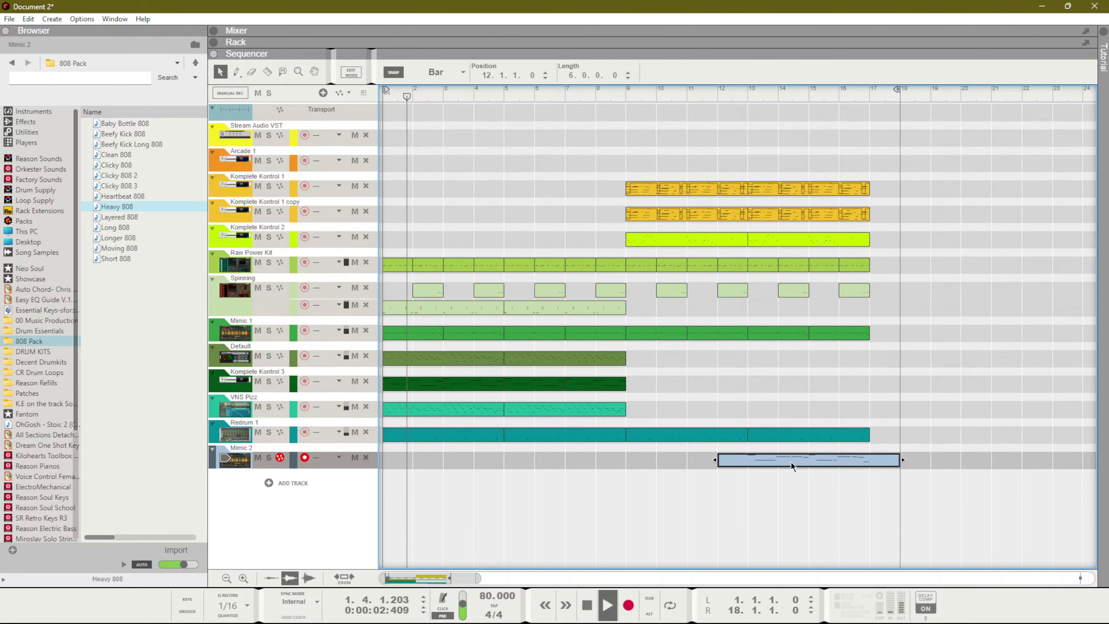
Fit the recorded 808 clip to four bars starting at bar 9 and duplicate it through to bar 17
drag(723, 465, 660, 460)
drag(780, 464, 750, 466)
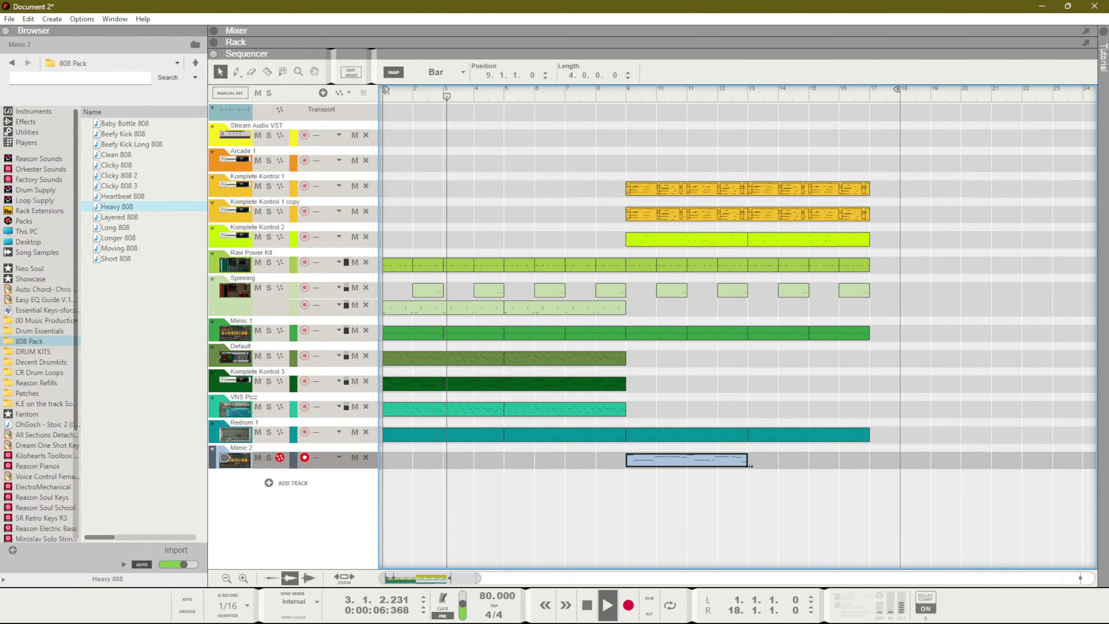
key(ctrl+d)
click(785, 401)
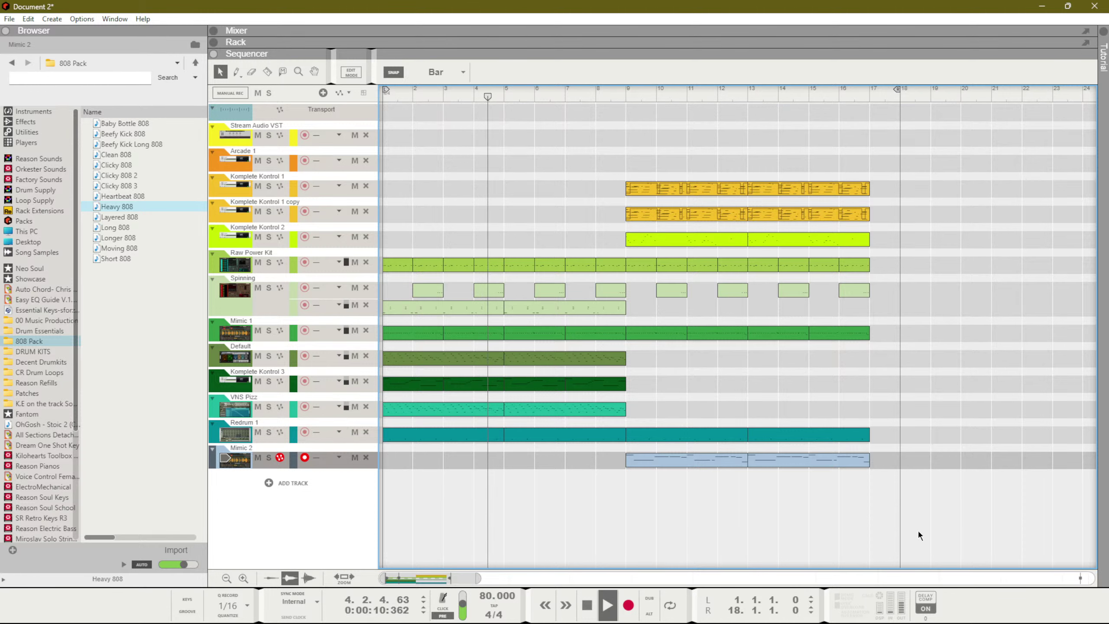
Duplicate all clips between bars 9 and 17 on every track so the copies start at bar 17
drag(918, 529, 2, 132)
click(569, 191)
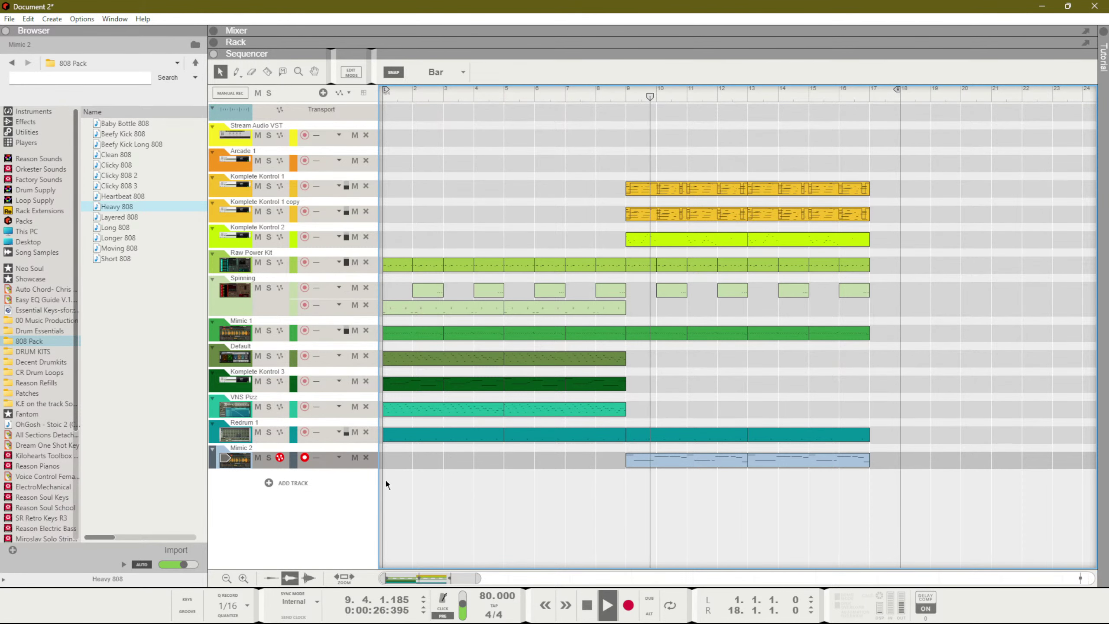
drag(919, 468, 645, 179)
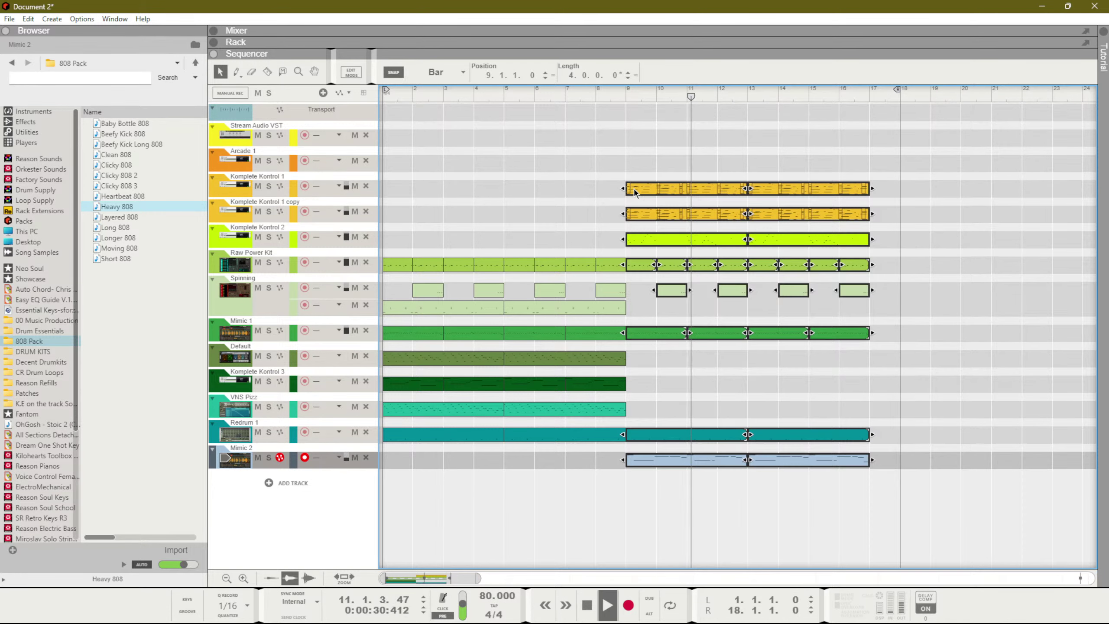
key(ctrl+d)
key(Left)
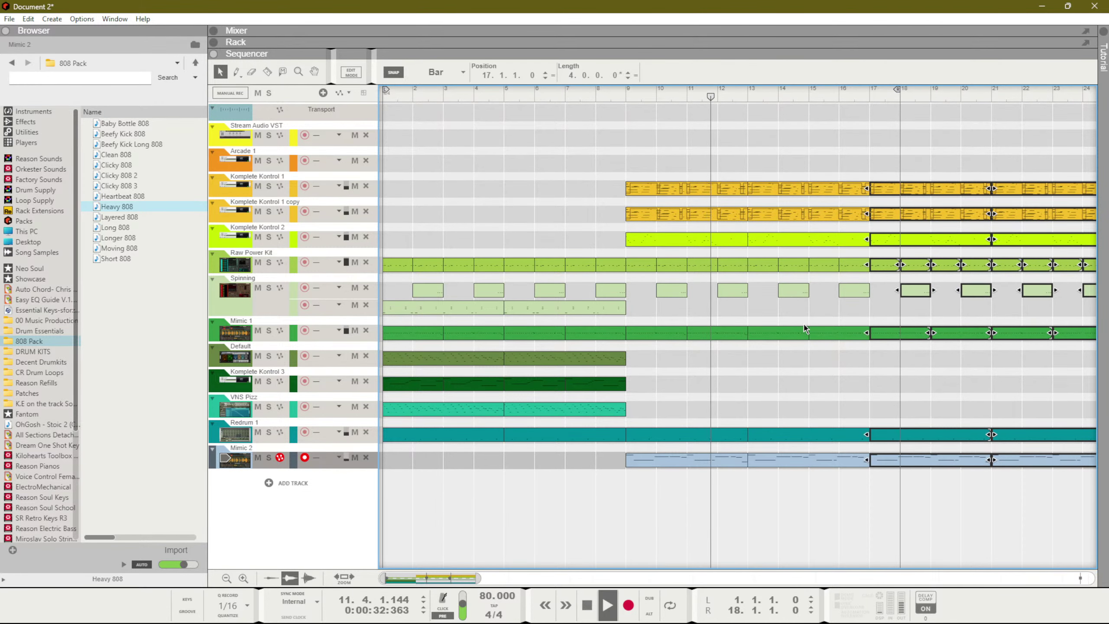
click(767, 396)
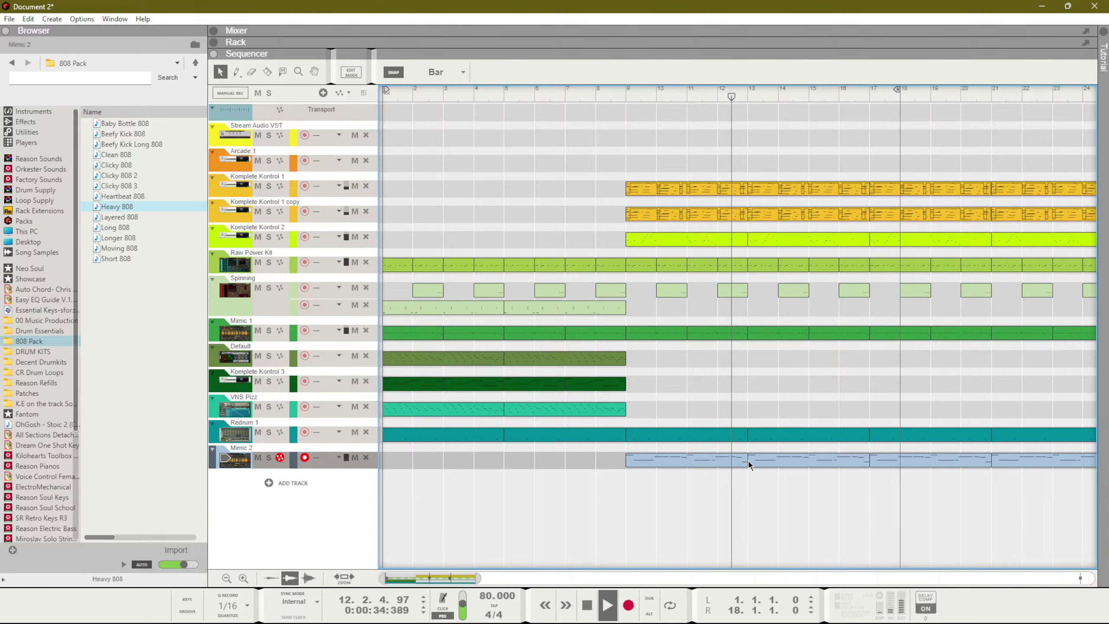
In the first 808 clip, transpose the last note to G2, shorten it to one sixteenth and duplicate it twice
double_click(737, 461)
click(777, 331)
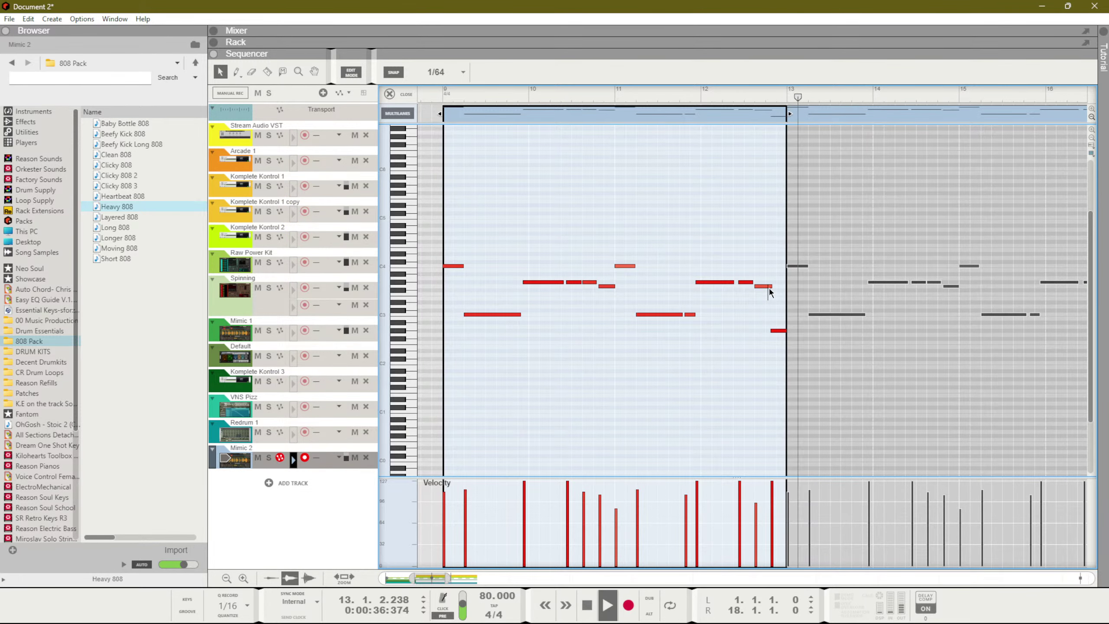
key(ctrl+Down)
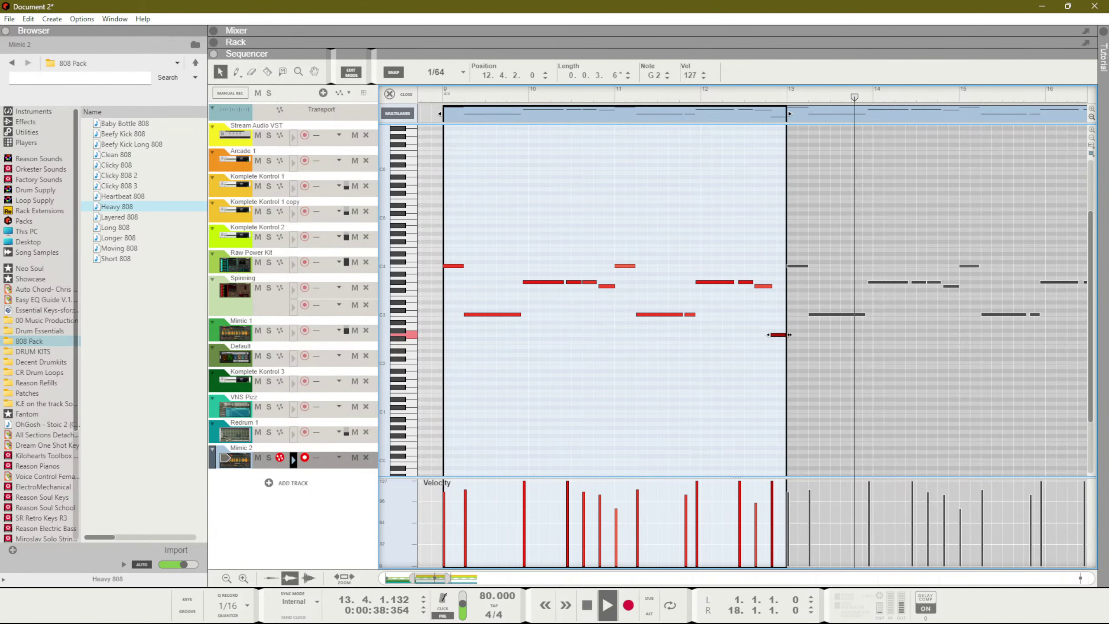
drag(789, 335, 776, 339)
key(ctrl+d)
key(ctrl+d)
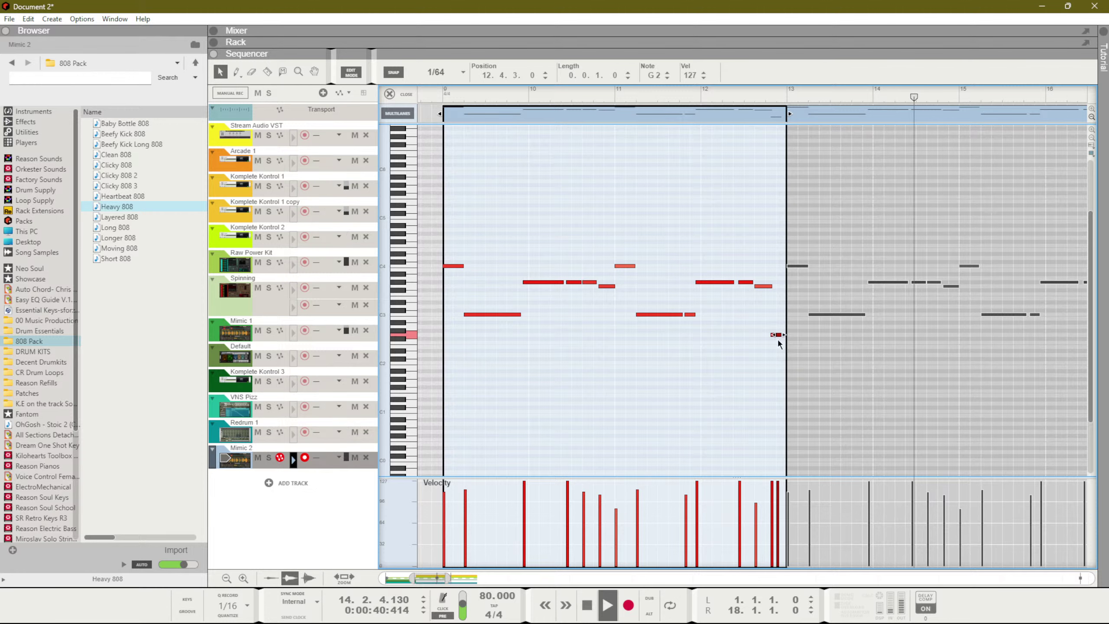
click(801, 301)
Play the edited 808 note roll from bar 12 and return to the arrangement
click(727, 97)
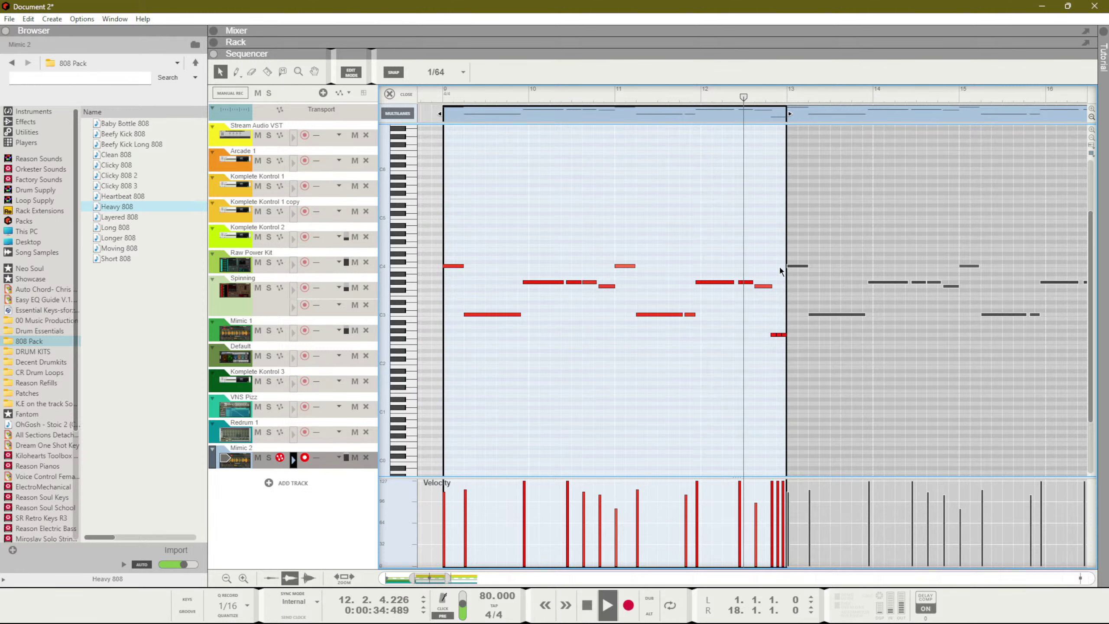
scroll(781, 271, up, 5)
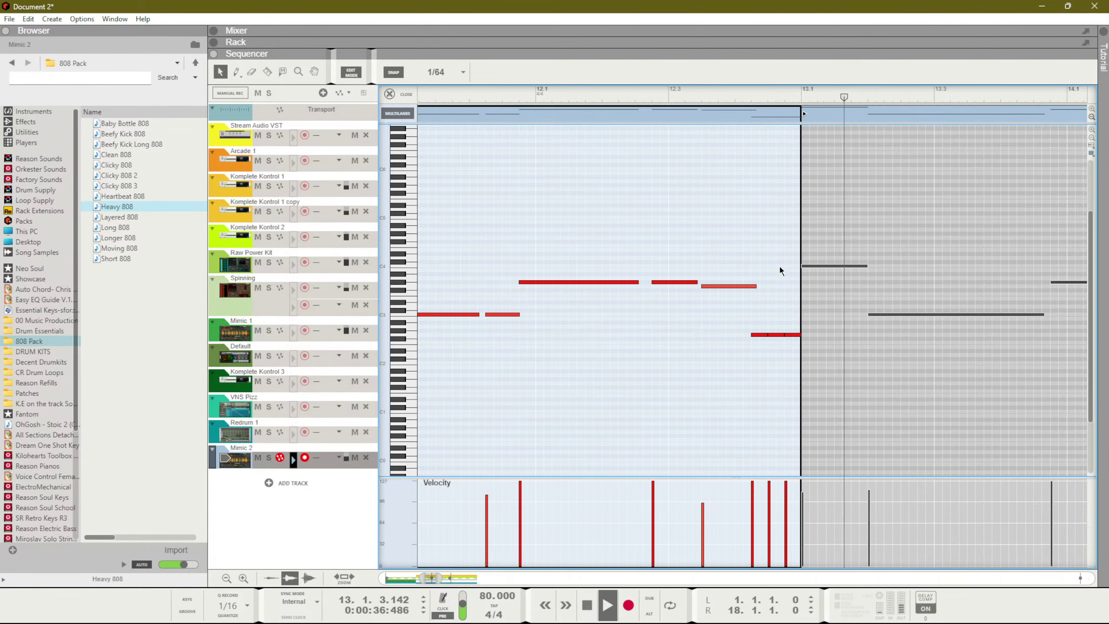
key(Home)
key(ctrl+e)
Play the arrangement from bar 9 and move the right locator to bar 25
click(627, 93)
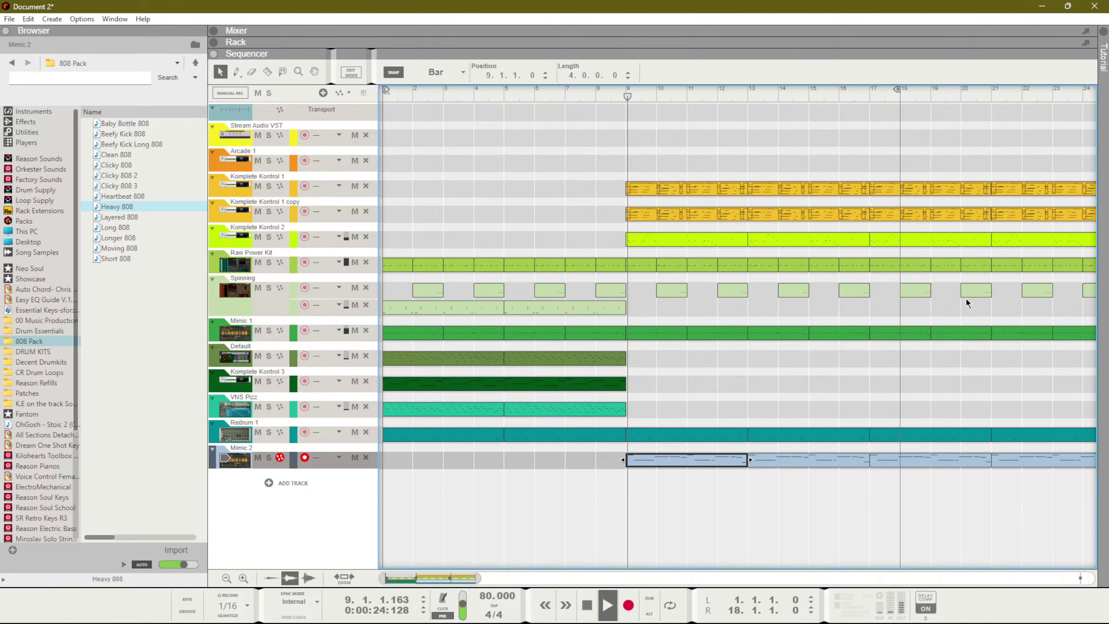
scroll(925, 373, down, 4)
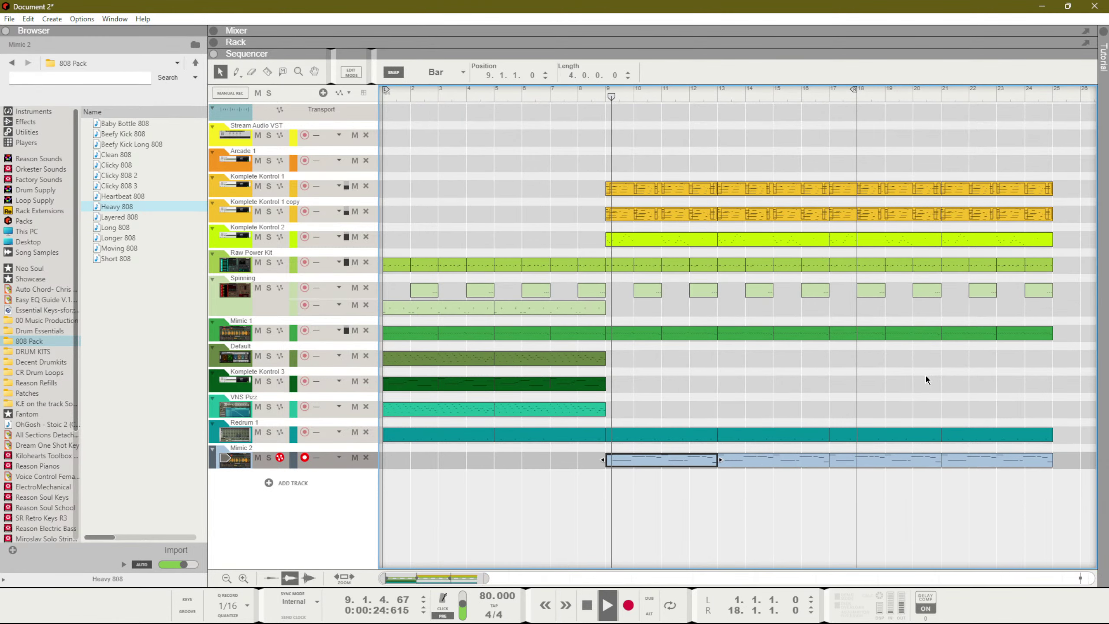
click(929, 161)
Add an Audiomatic Retro Transformer to Mimic 2 and lower the Mimic 2 channel level to about -5.43 dB
key(F6)
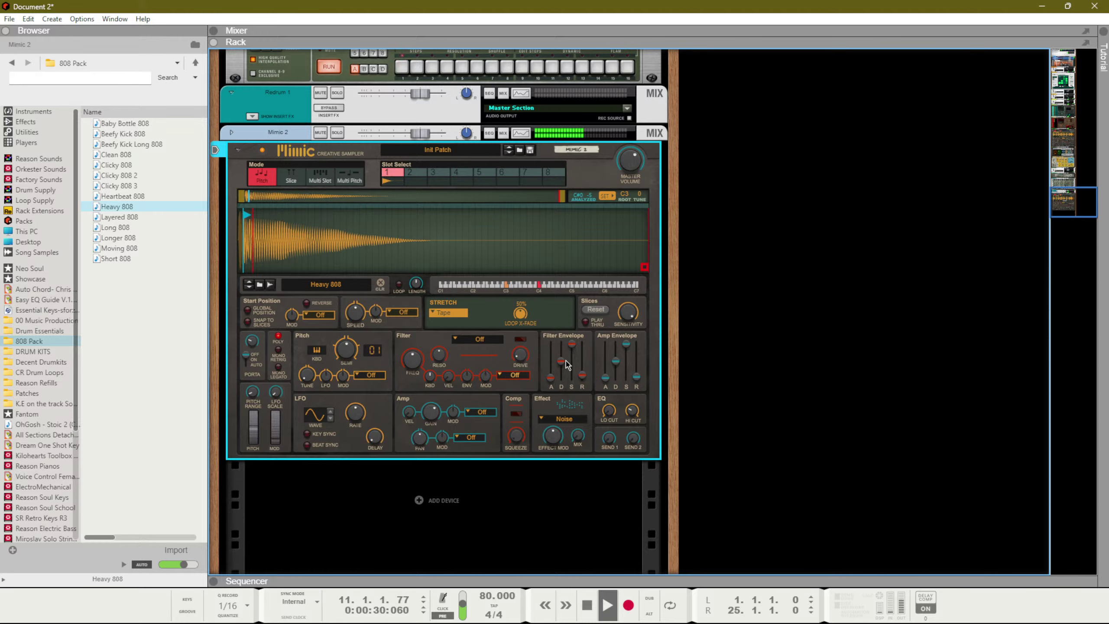
right_click(538, 356)
mouse_move(603, 421)
mouse_move(742, 265)
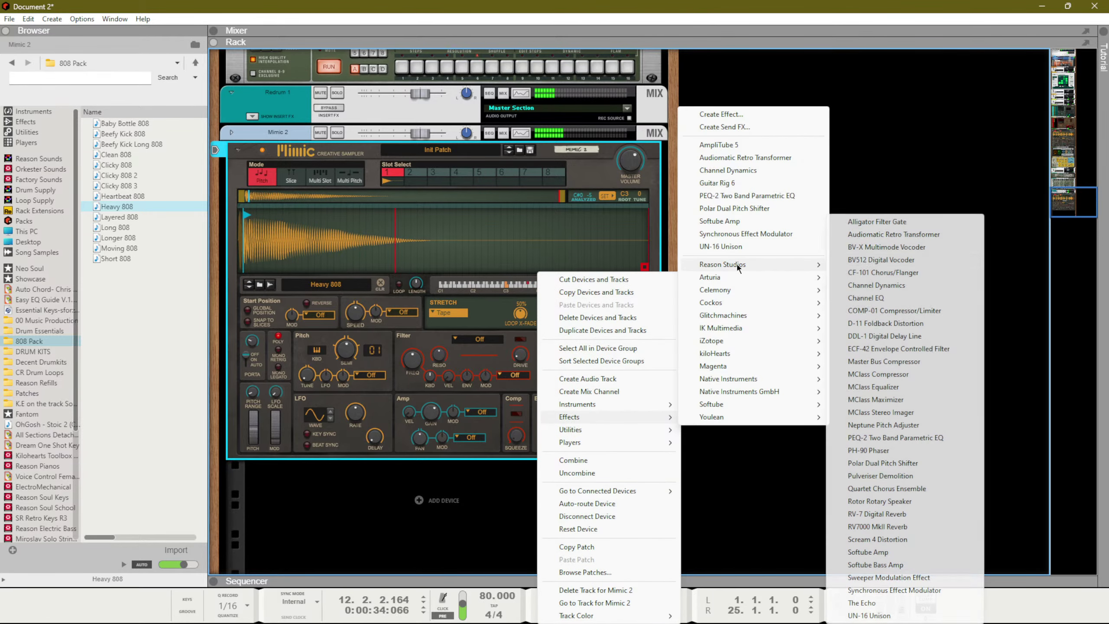
click(867, 243)
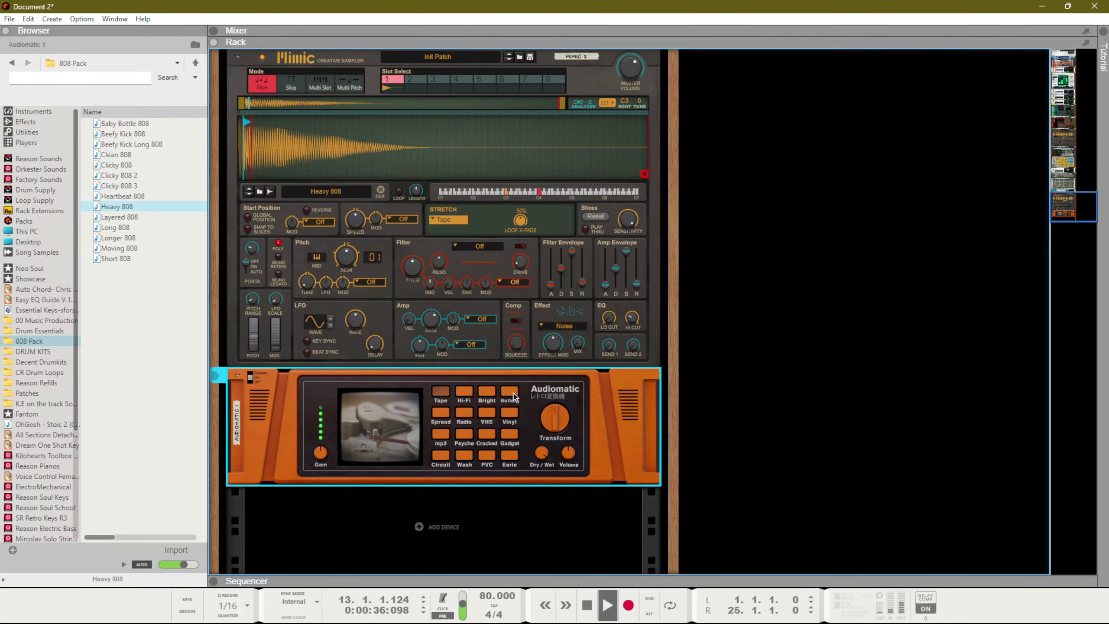
scroll(532, 392, up, 4)
drag(420, 214, 413, 220)
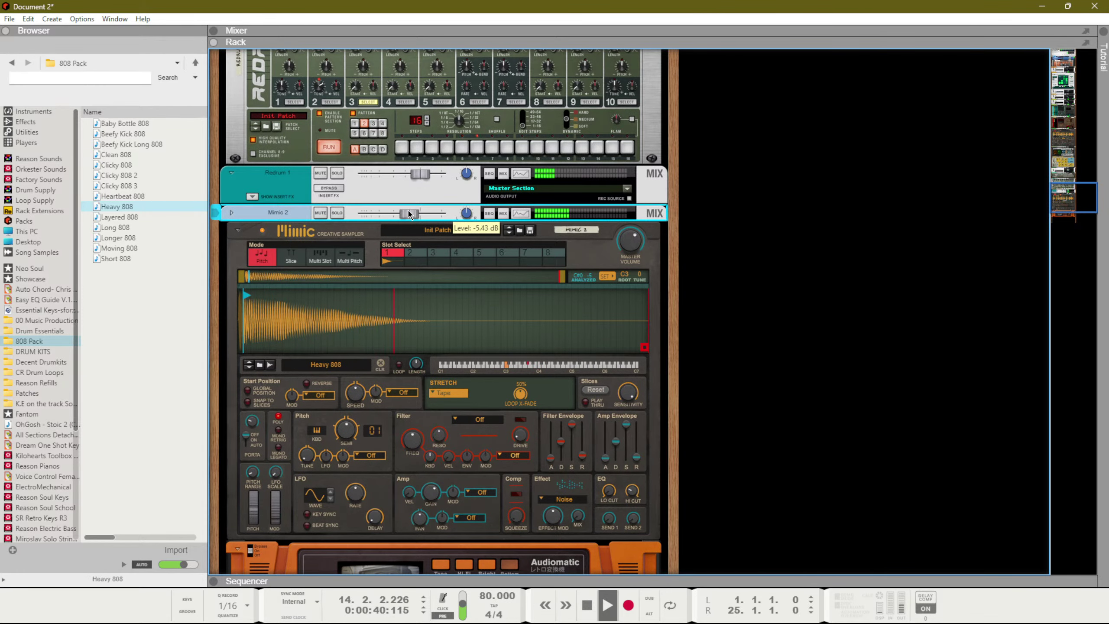
Move all clips in the arrangement eight bars later so the song starts at bar 9
key(F7)
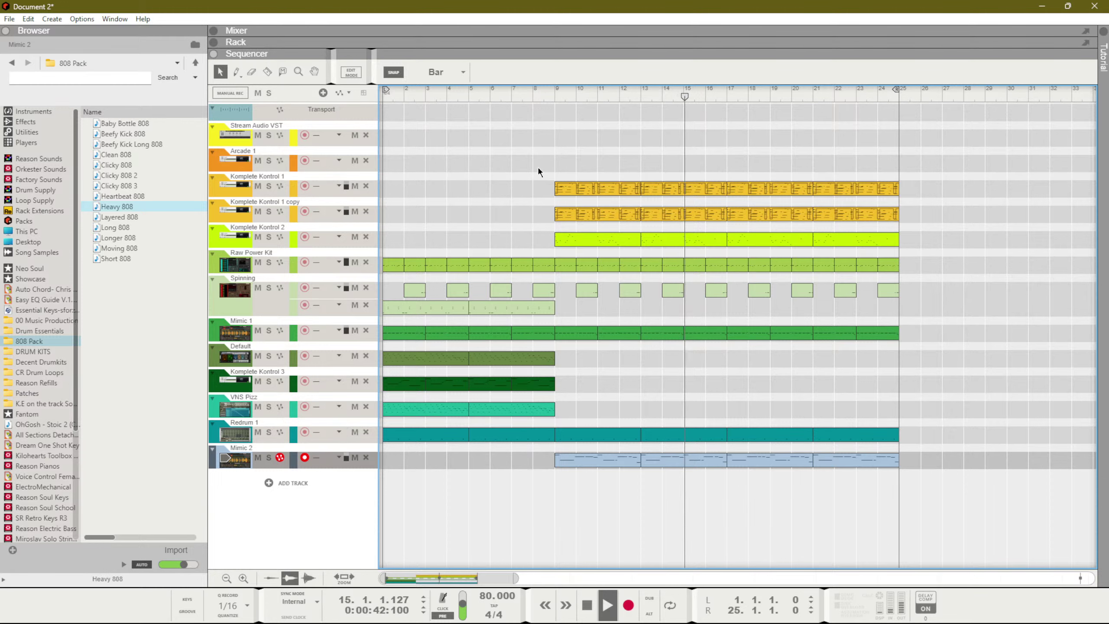
drag(420, 265, 575, 276)
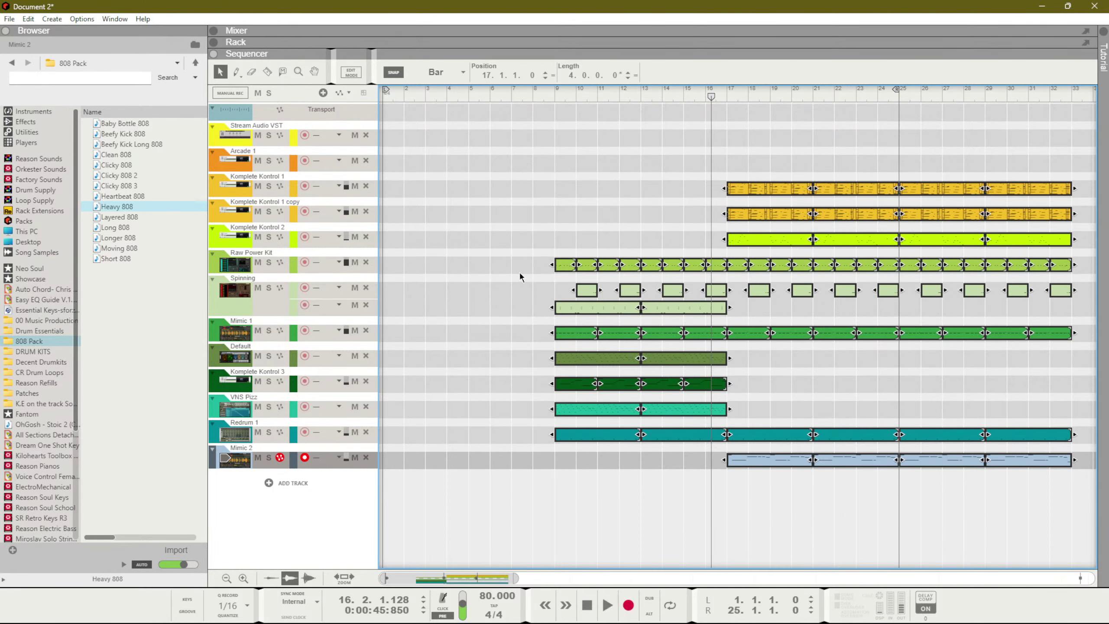
Save the song in the 00 Music Production folder as "Rearrangement Cminor 82BPM"
key(ctrl+s)
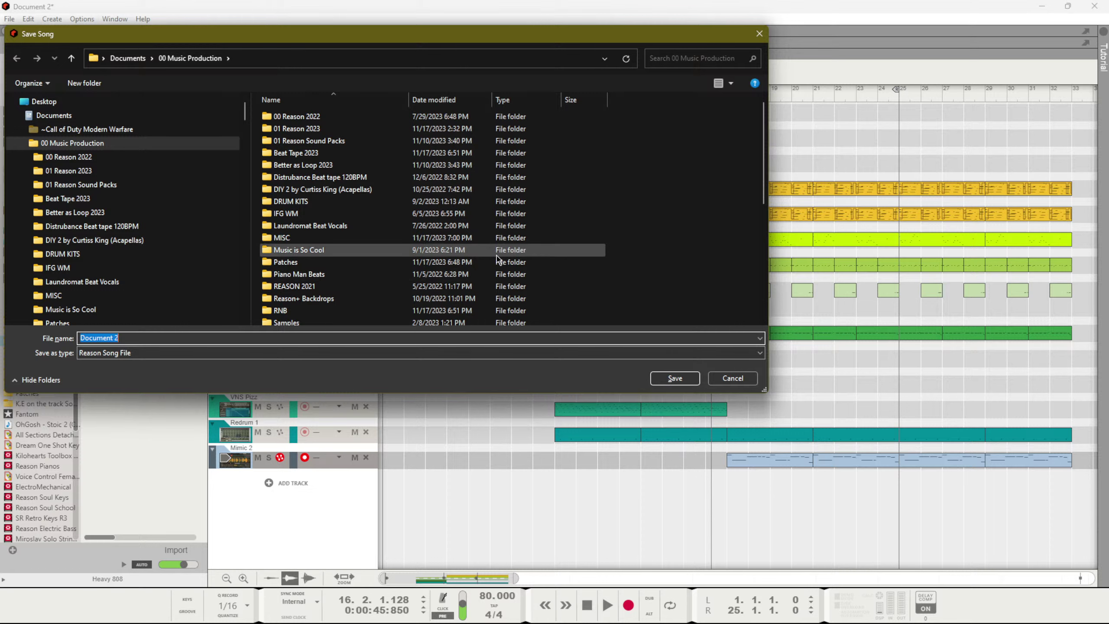
scroll(498, 256, down, 6)
text(tIM)
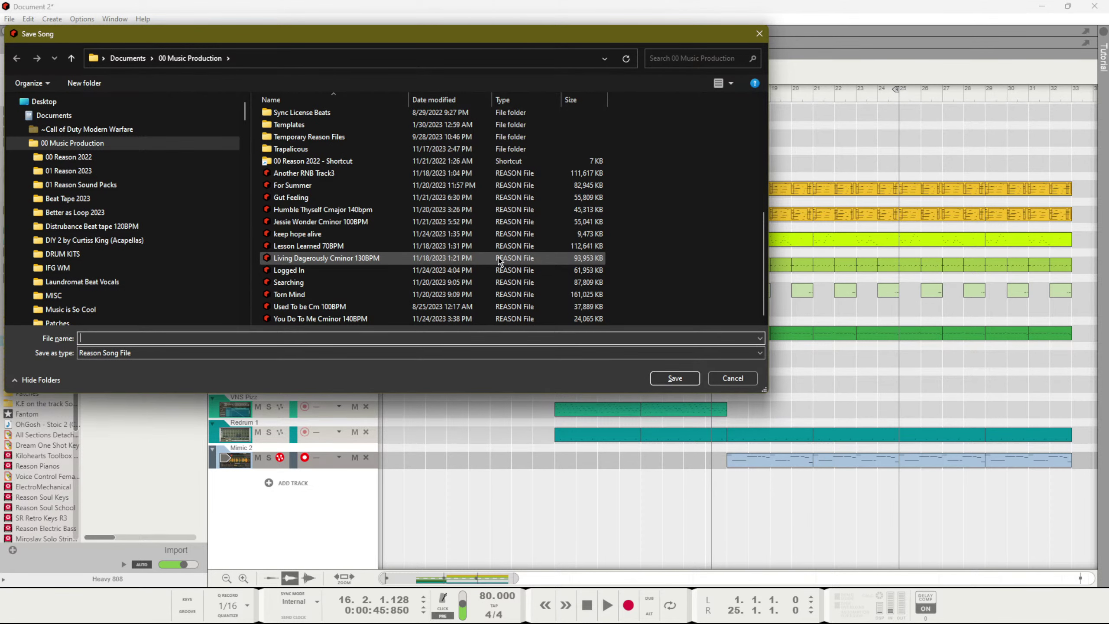
text(Rear)
text(3)
key(BackSpace)
text(2BPM)
key(Return)
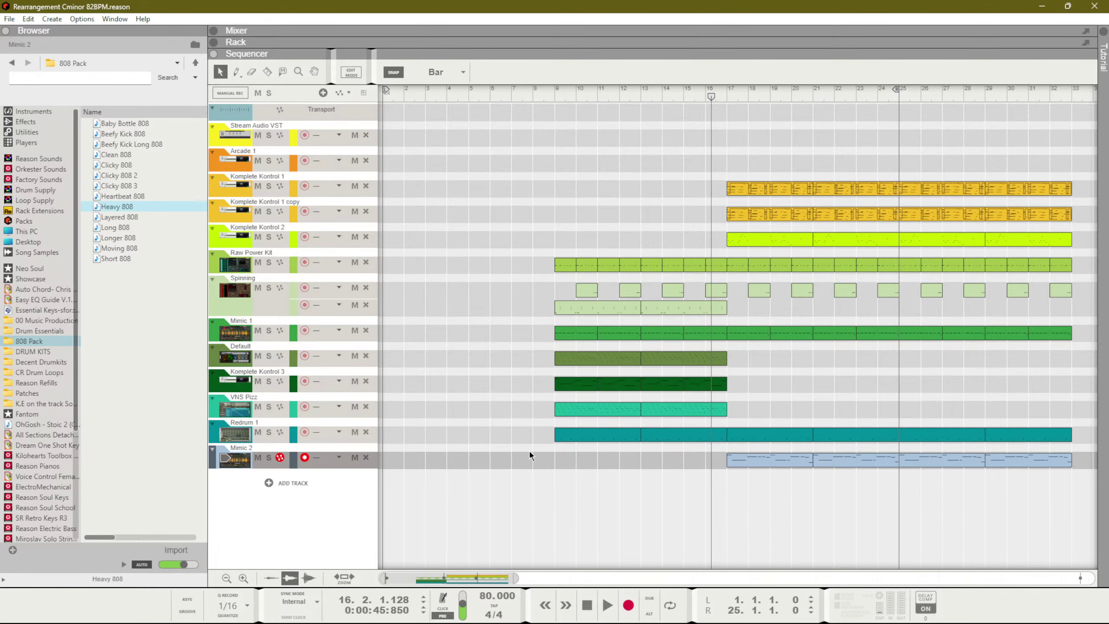
Set the tempo to 82 BPM, move the right locator to bar 33 and return the playhead to bar 1
key(KP_Add)
key(KP_Add)
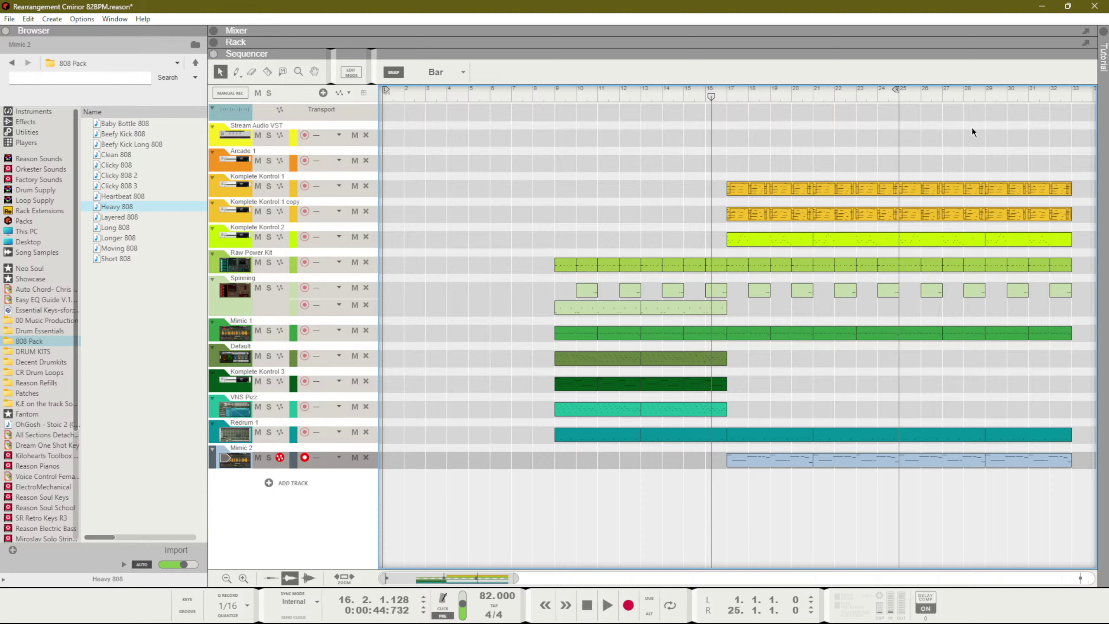
alt+click(1067, 97)
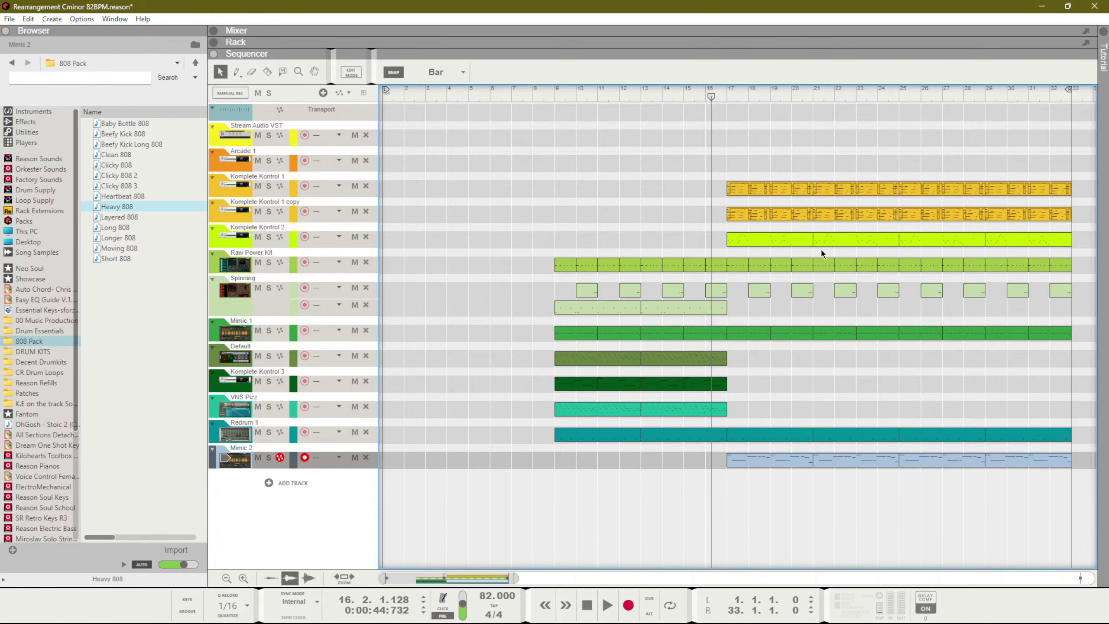
drag(576, 97, 264, 79)
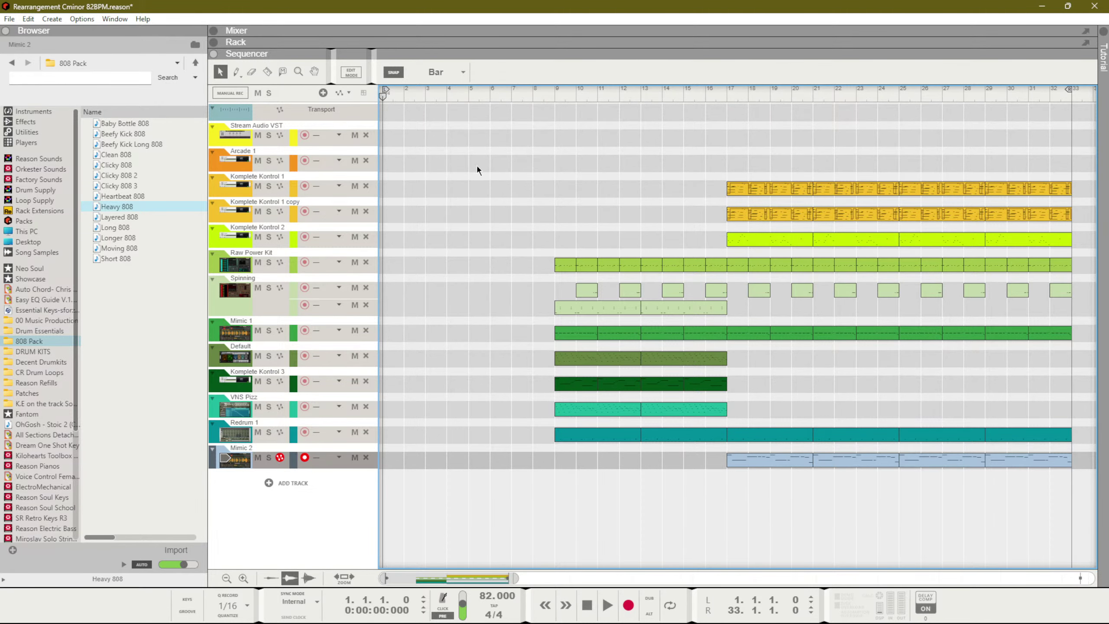
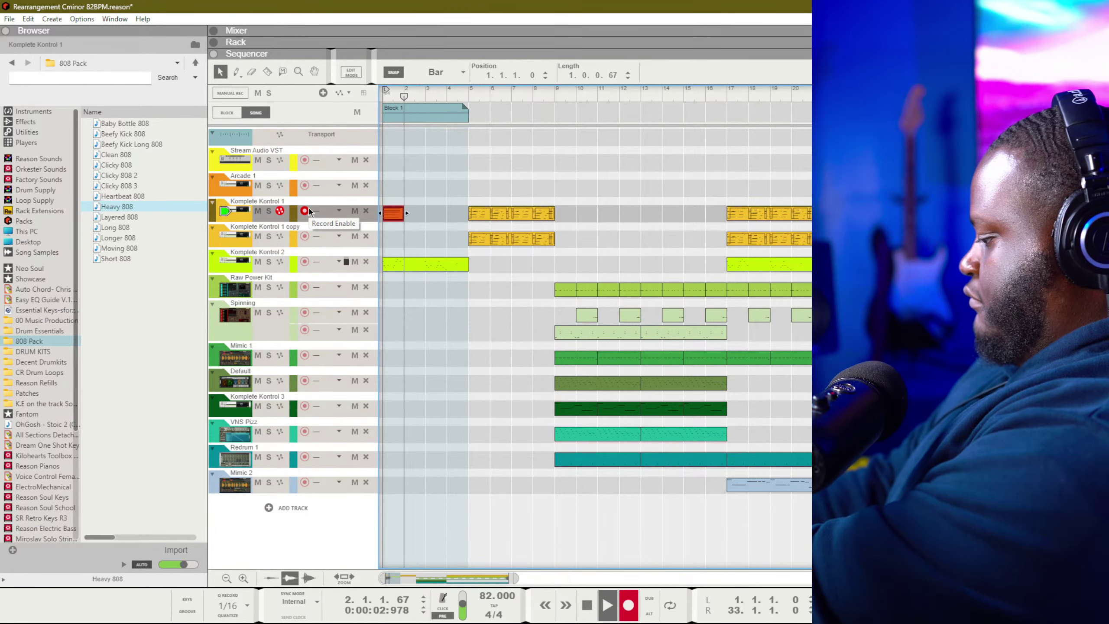
Try recording a four-bar part on the Komplete Kontrol 1 track from bar 1 and undo the last take
key(space)
key(Delete)
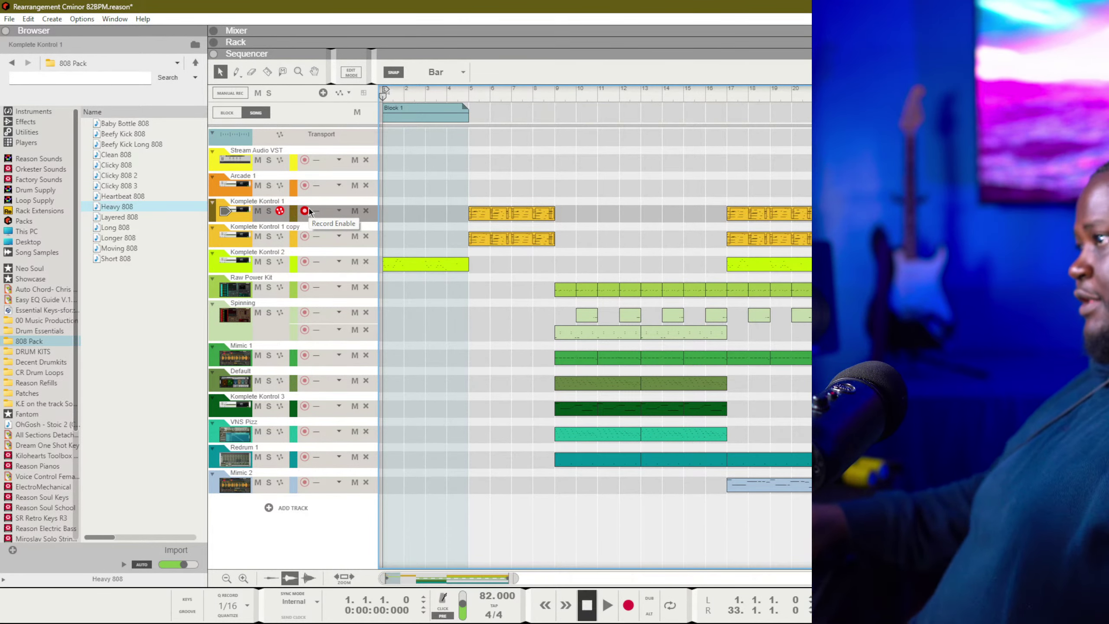
key(ctrl+Return)
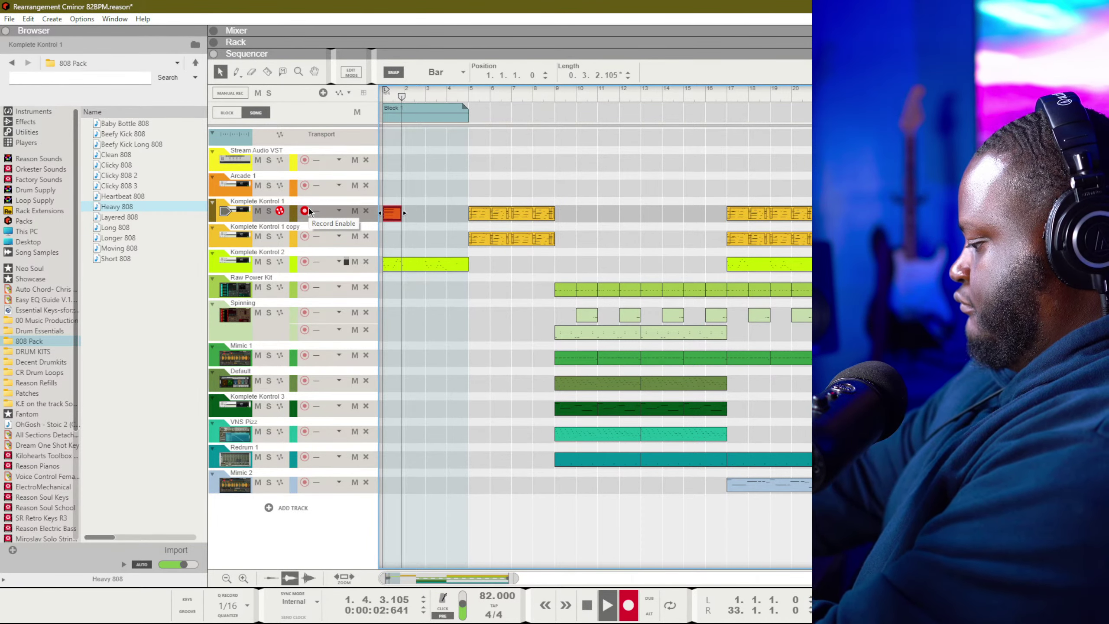
key(space)
key(ctrl+Return)
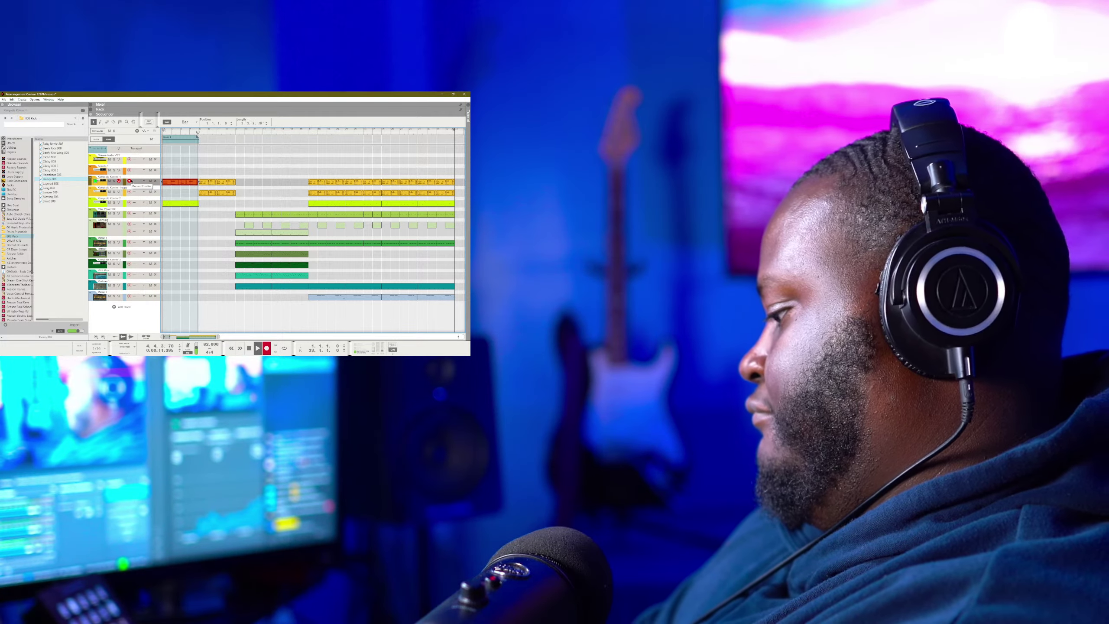
key(space)
key(ctrl+z)
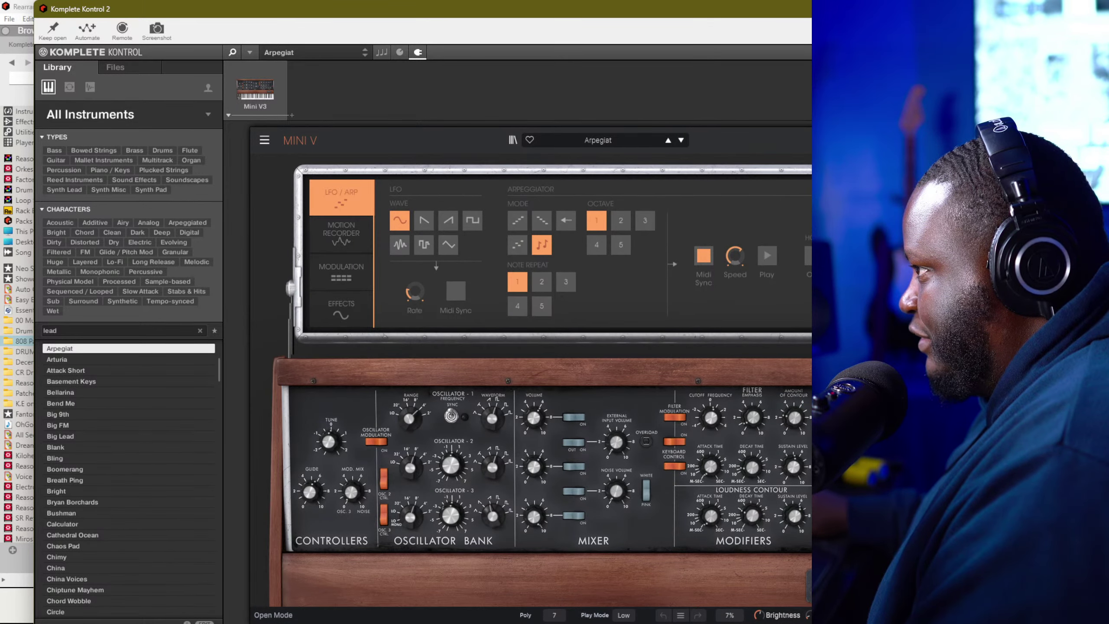
Show Mini V's effects in Komplete Kontrol 2, then turn on FX send 4 for its mixer channel and unsolo it
click(331, 314)
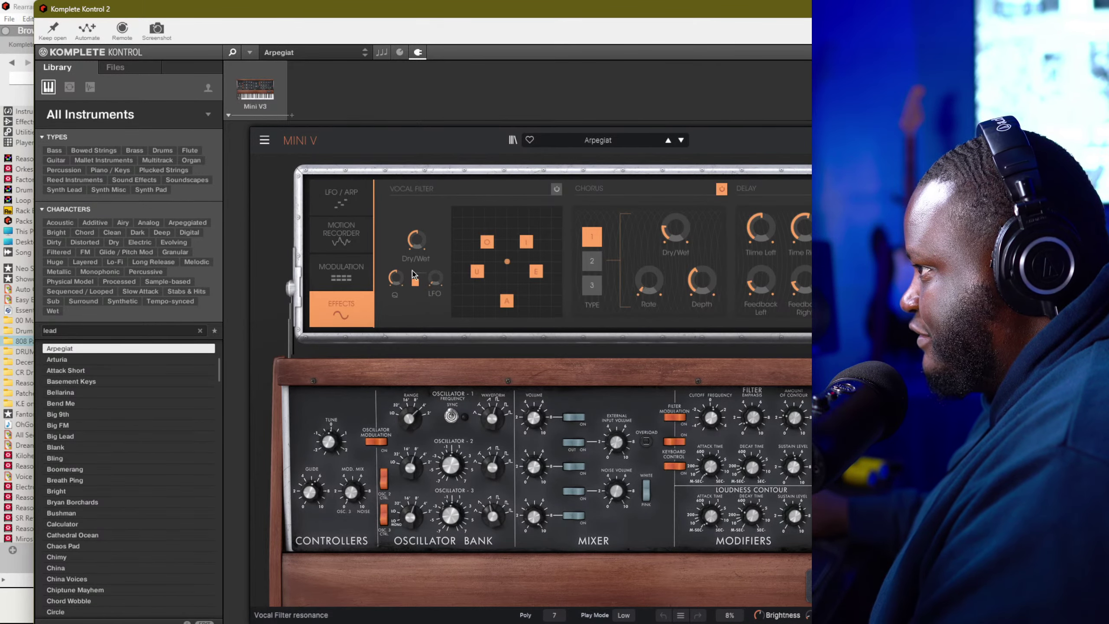
click(722, 190)
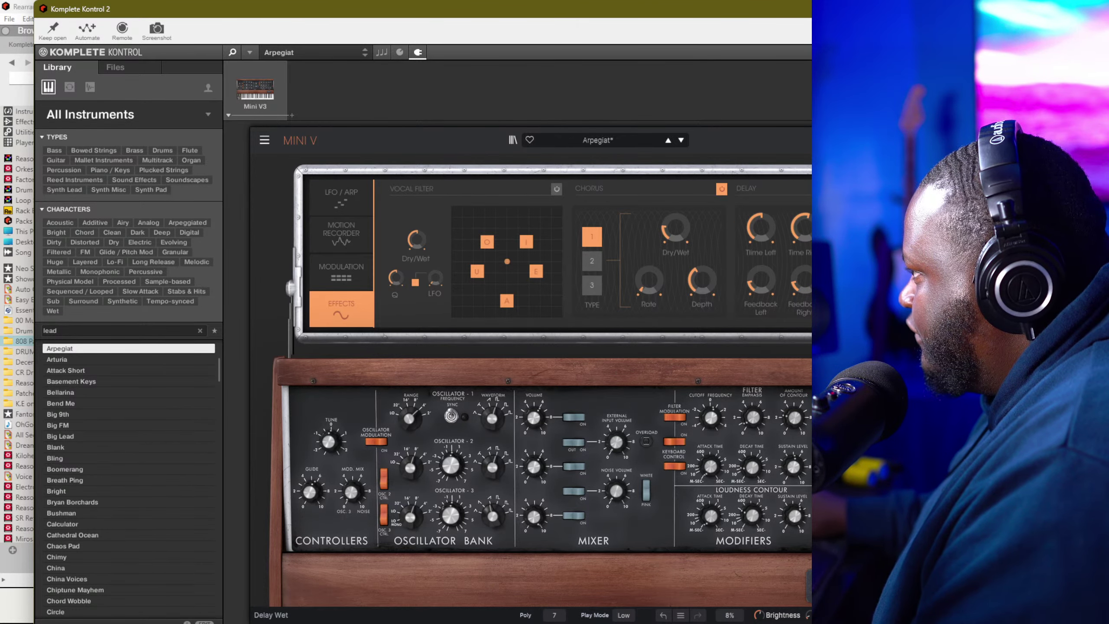
key(F5)
key(space)
click(601, 279)
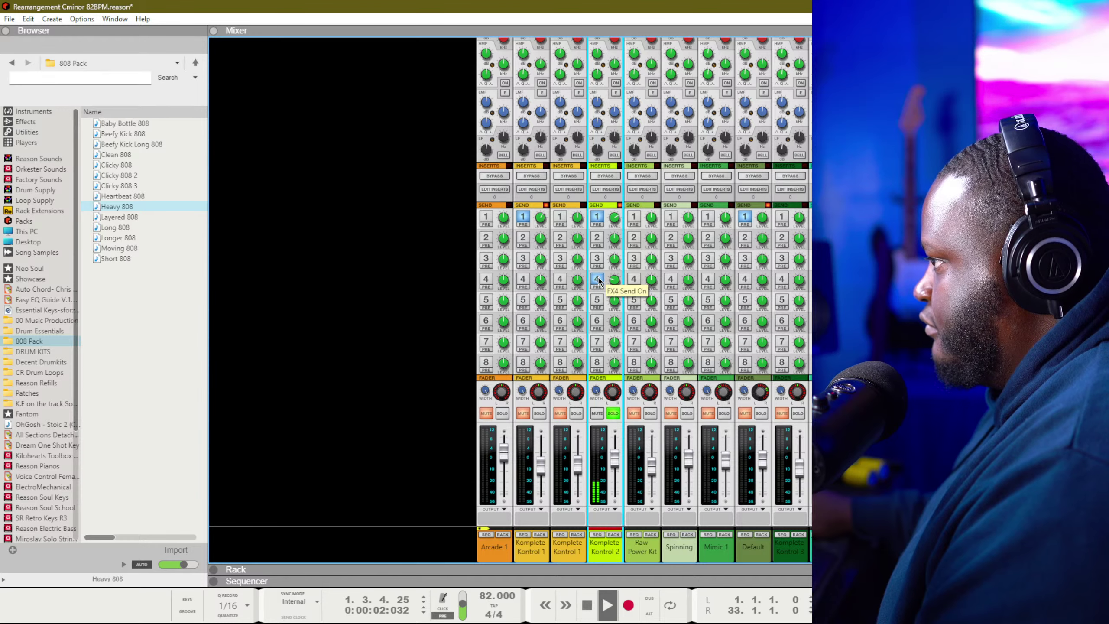
key(space)
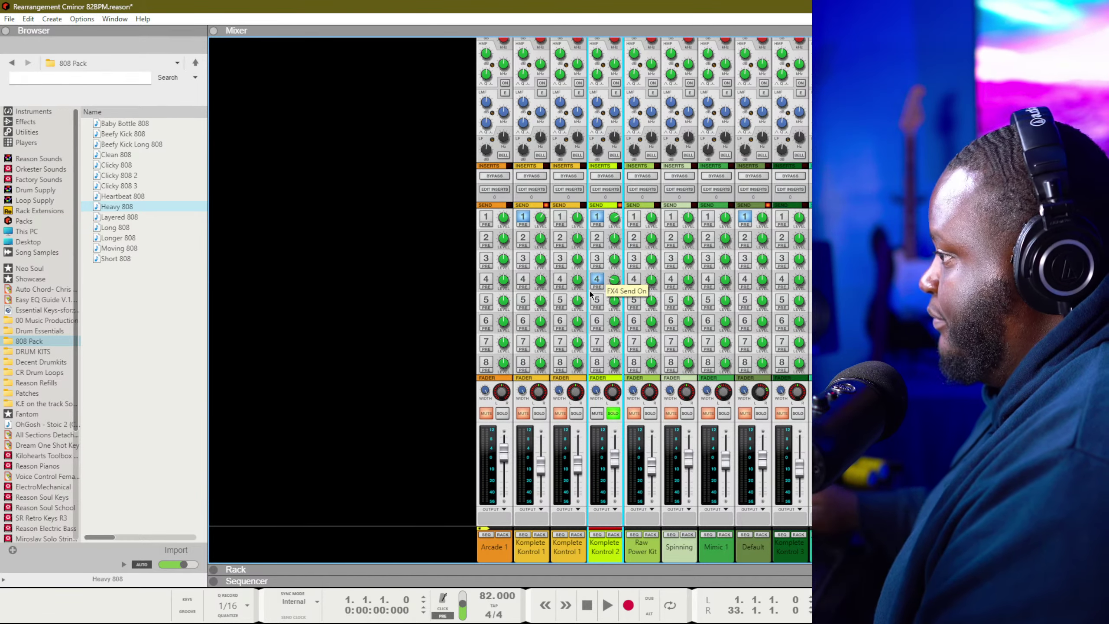
click(611, 416)
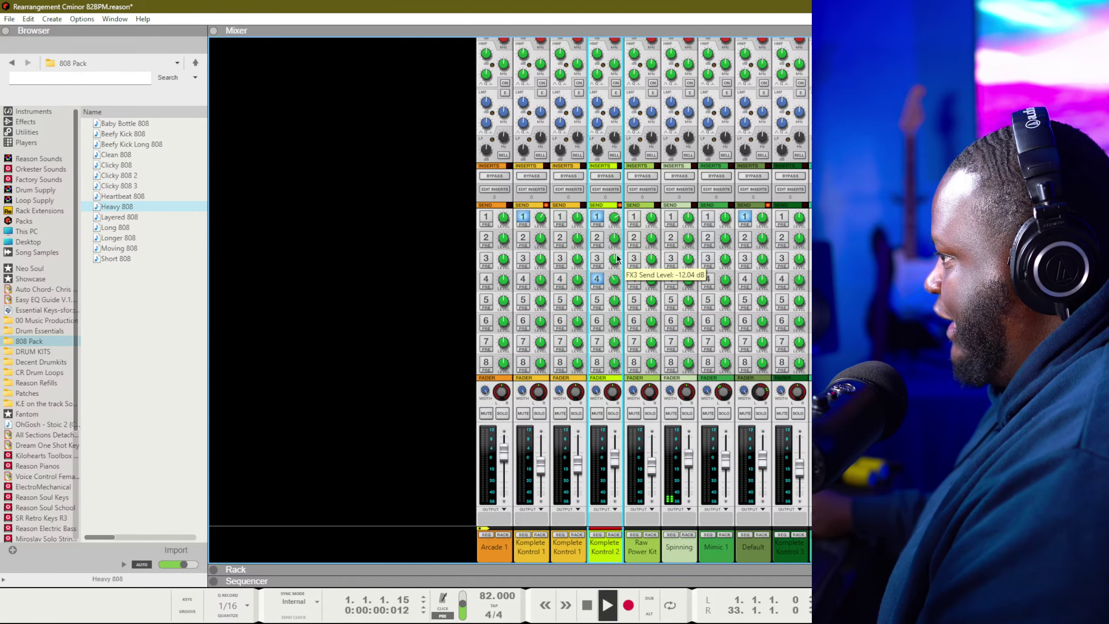
Play the song from bar 1 and examine the notes of the intro clip on the Komplete Kontrol 2 track
key(space)
key(F7)
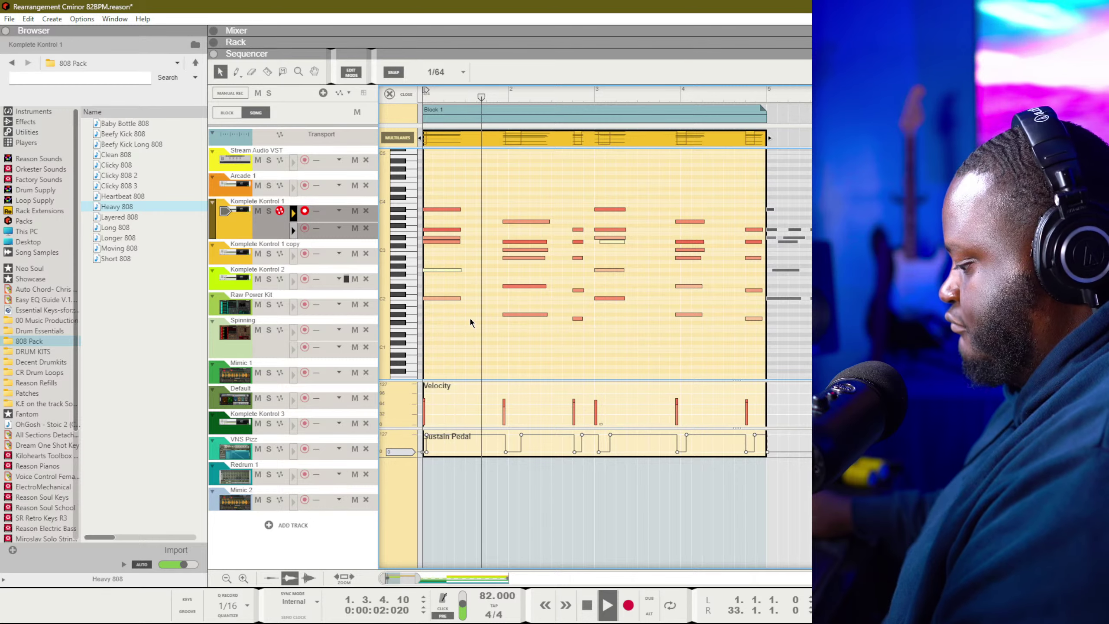
key(ctrl+e)
double_click(454, 278)
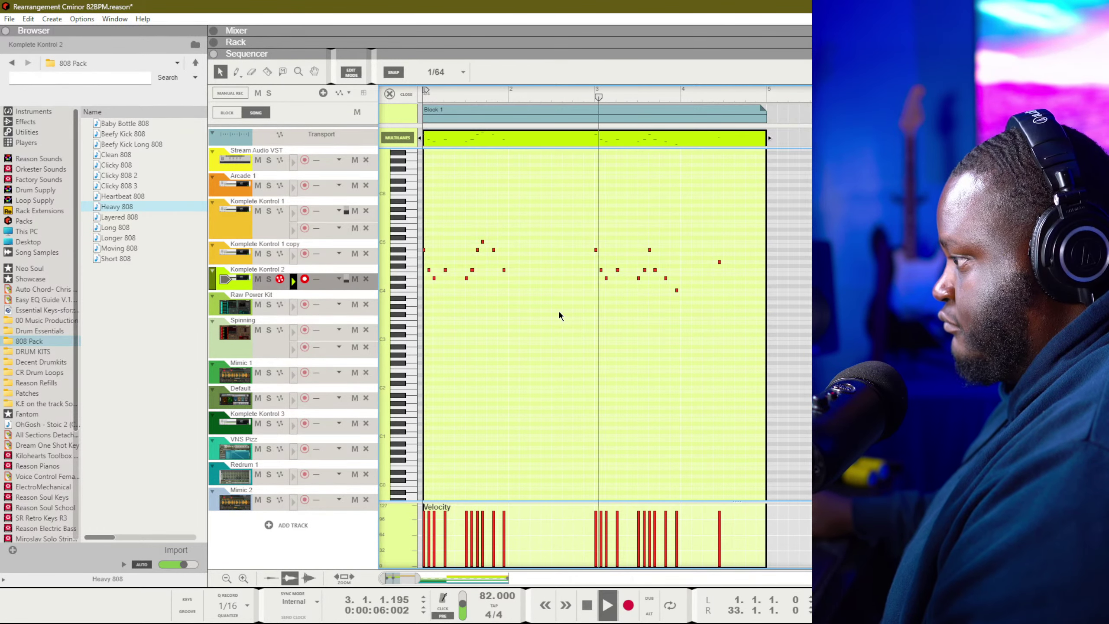
key(ctrl+e)
key(space)
Duplicate the Komplete Kontrol 2 track and open the copy's plugin interface from the rack
click(251, 284)
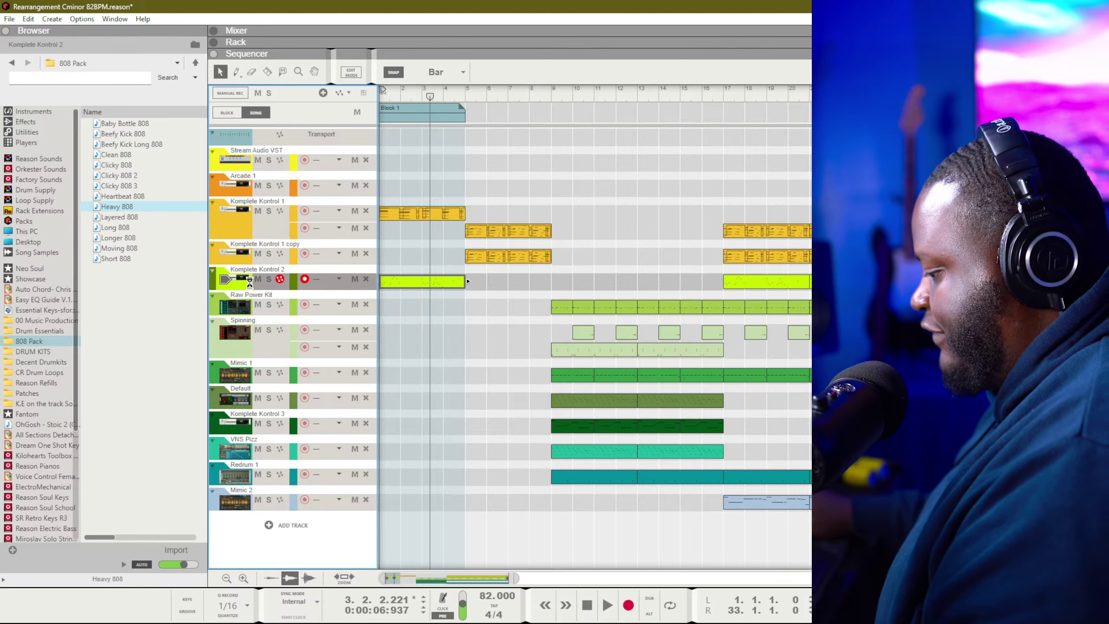
key(ctrl+d)
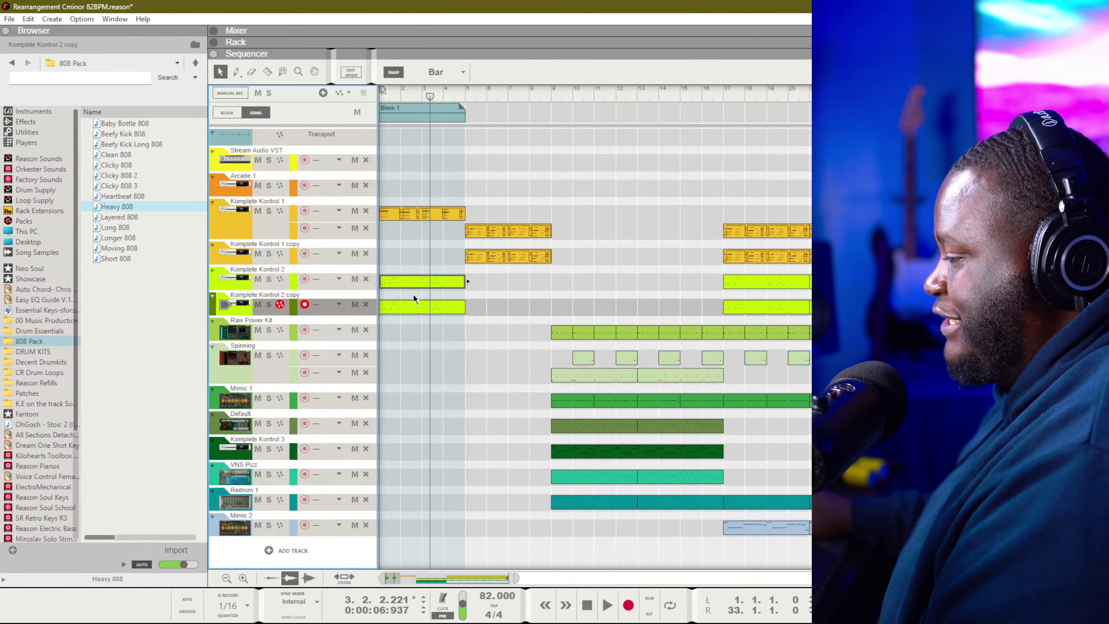
key(F6)
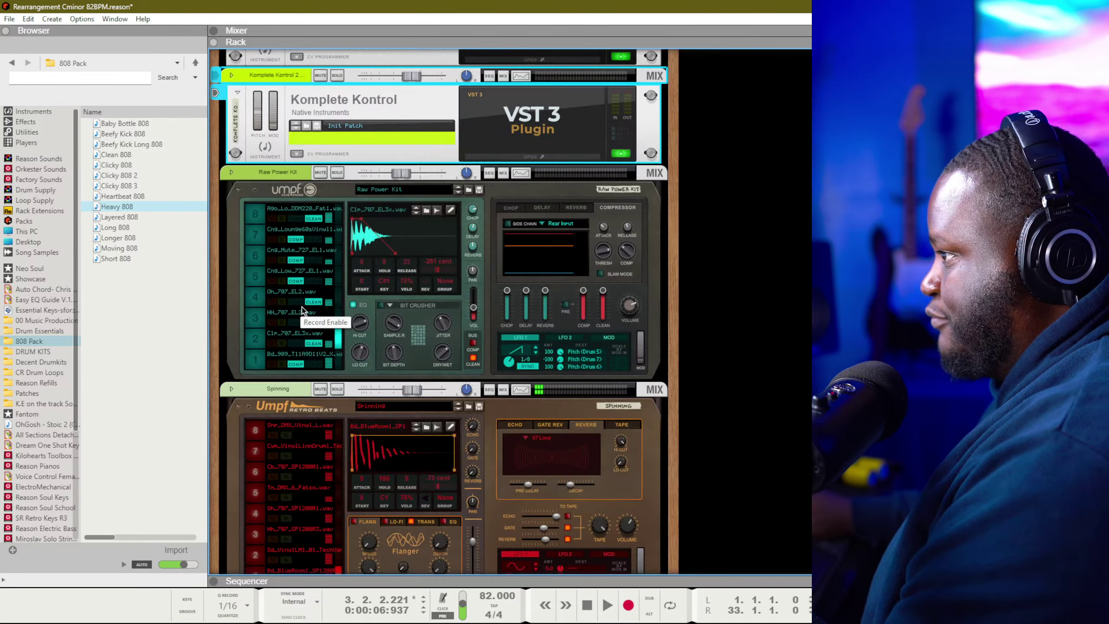
scroll(484, 288, up, 2)
click(525, 174)
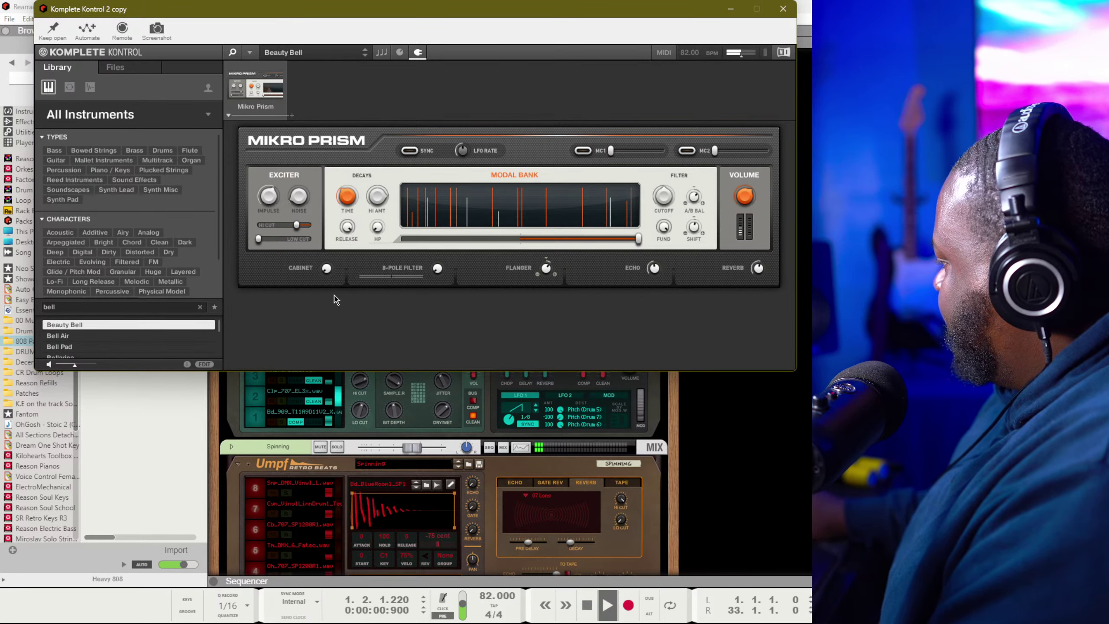
Browse the bell presets in the Komplete Kontrol 2 copy, load Light Bell and play it from bar 1
key(space)
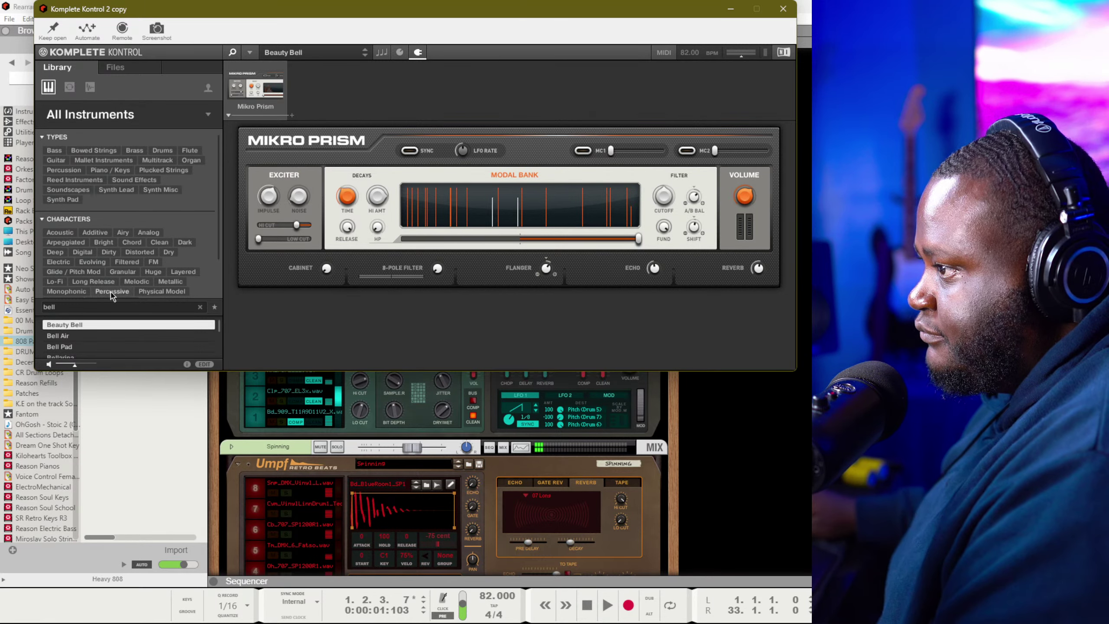
click(97, 340)
key(Down)
key(Down)
key(Down)
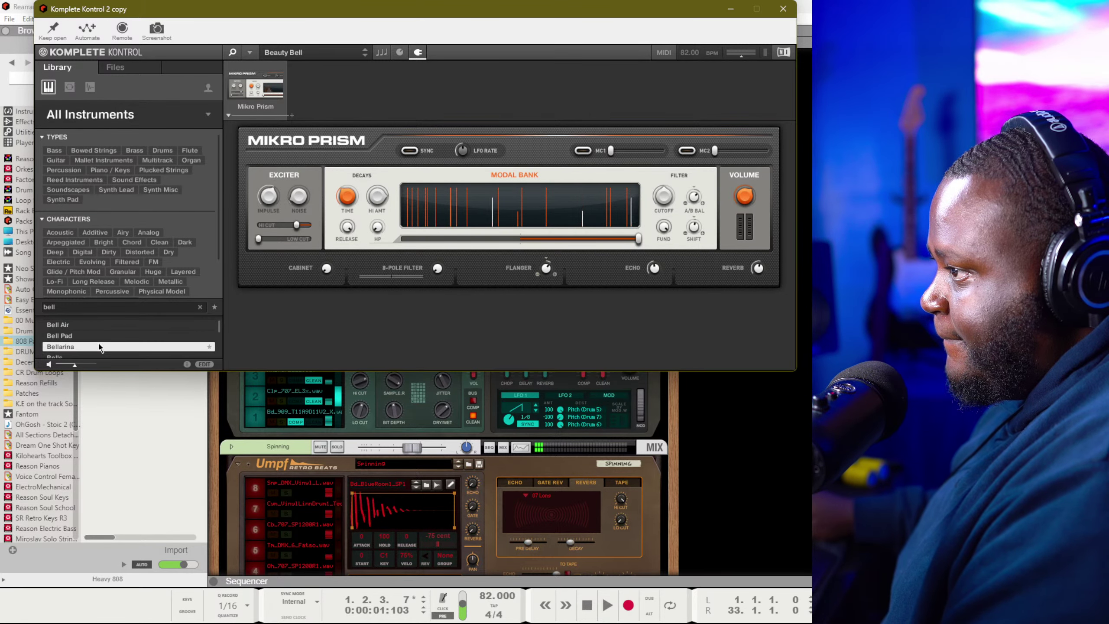
key(Down)
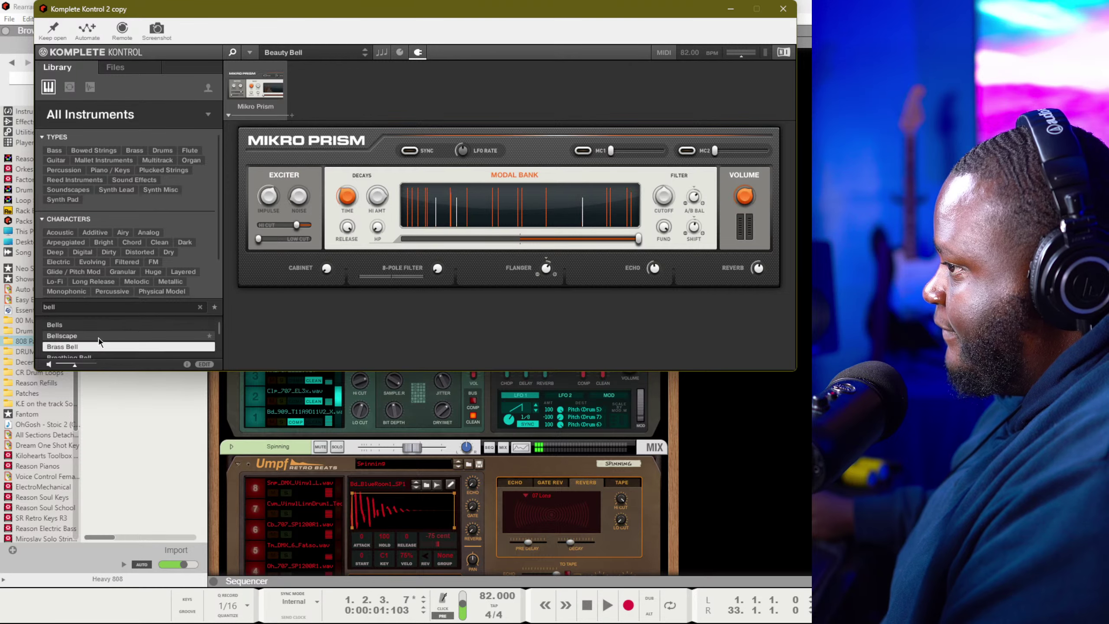
key(Down)
key(Down)
key(Down)
key(Down)
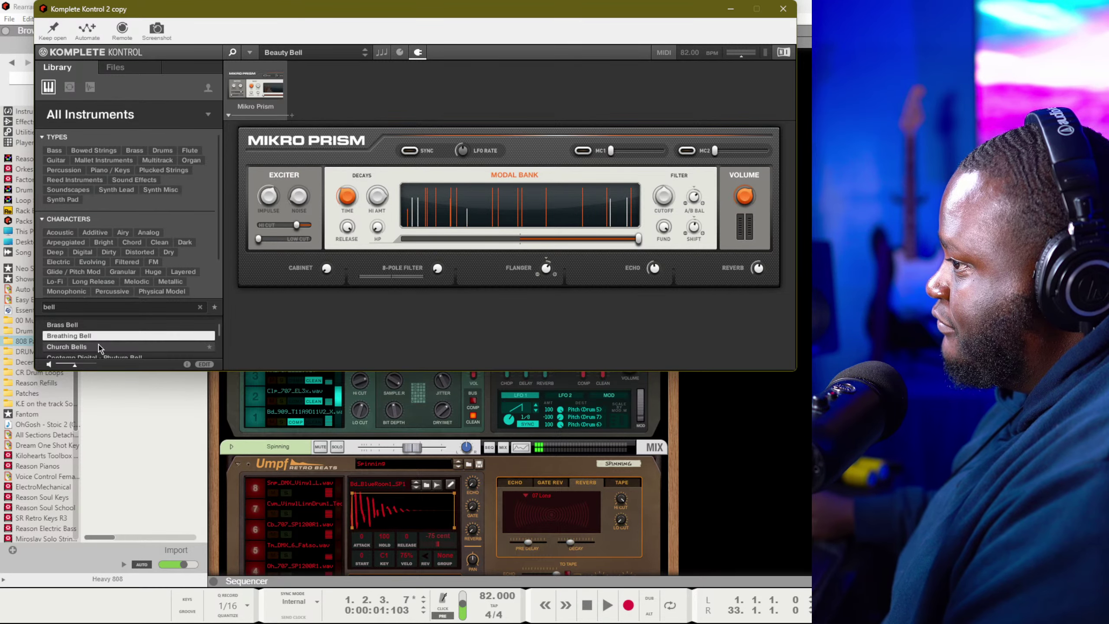
key(Down)
key(Down)
key(Down)
key(Down)
key(Down)
key(Down)
key(Down)
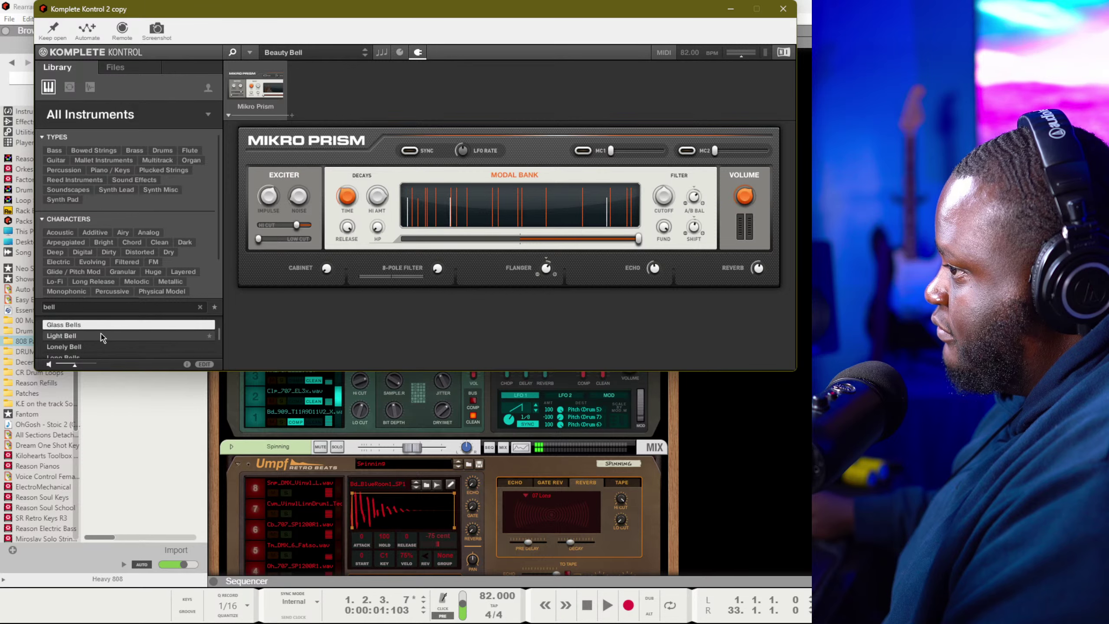
key(Down)
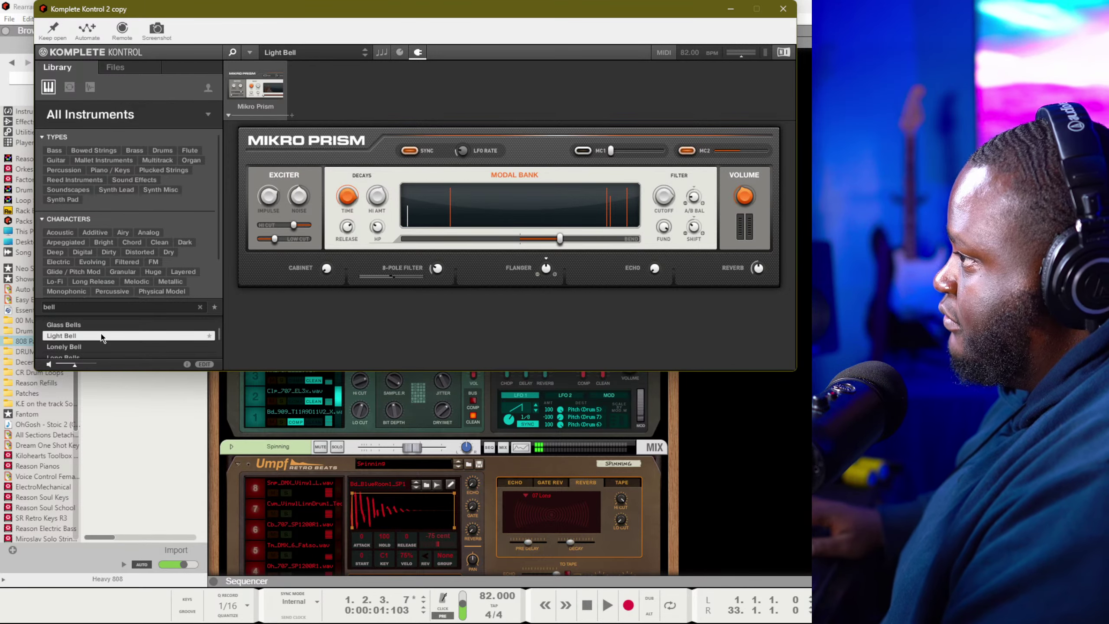
key(space)
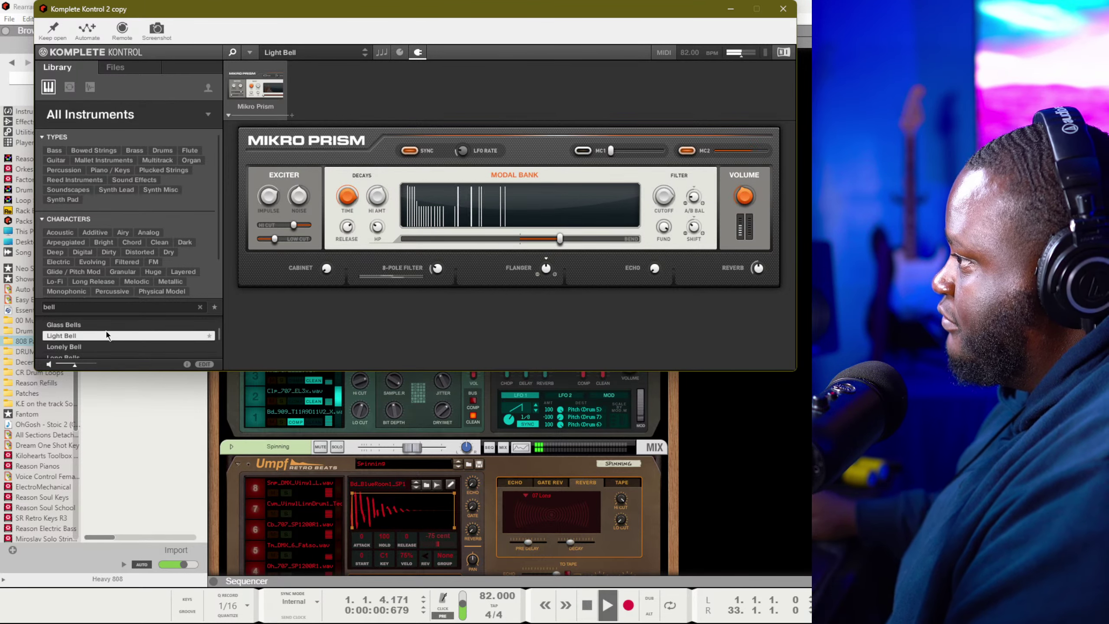
Compare the Komplete Kontrol channels in the mixer with solo during playback and pan the Komplete Kontrol 2 copy to the left
click(731, 10)
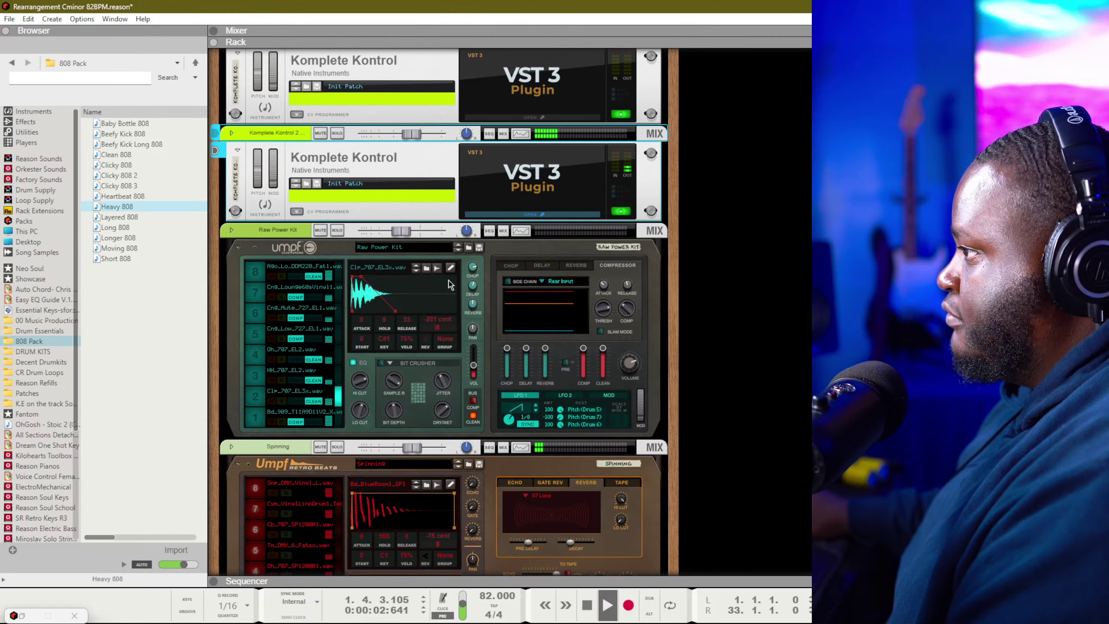
scroll(422, 239, up, 5)
key(F5)
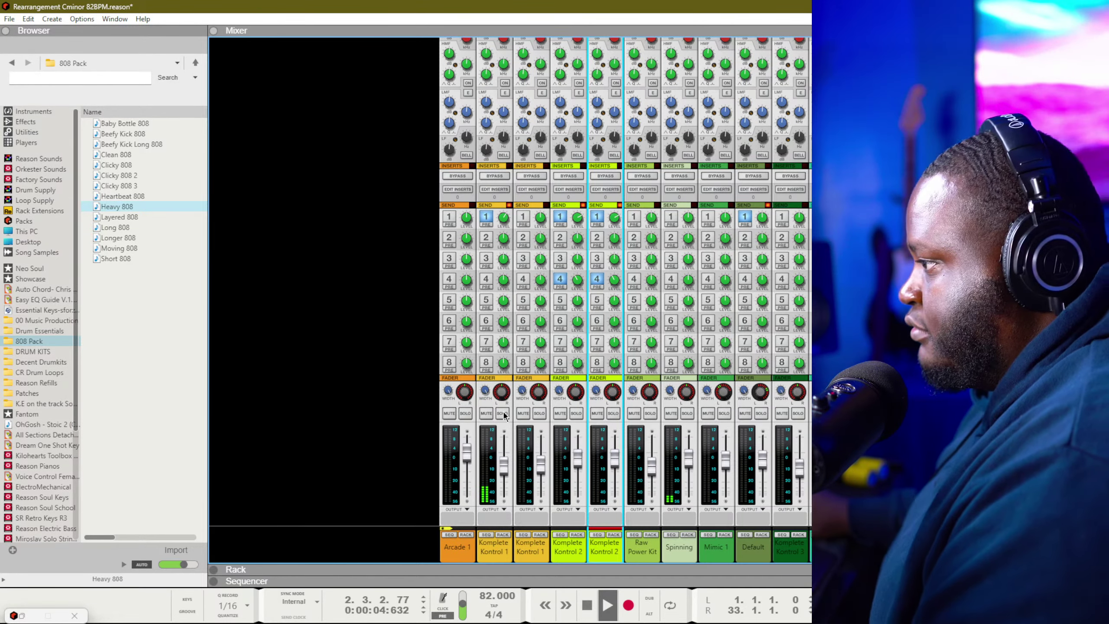
click(524, 407)
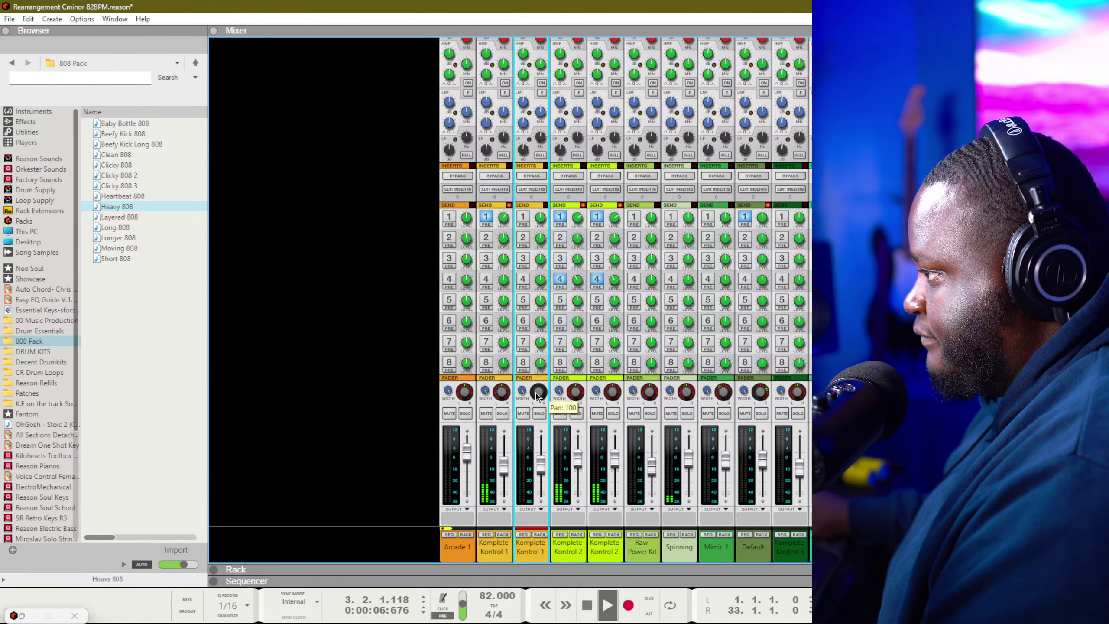
click(583, 419)
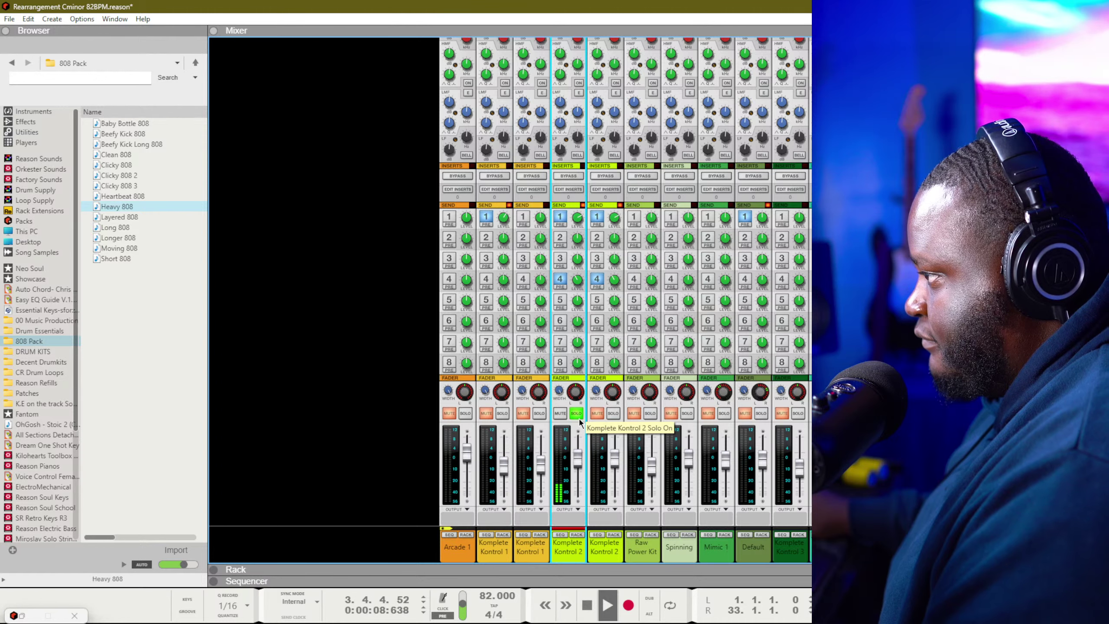
click(503, 415)
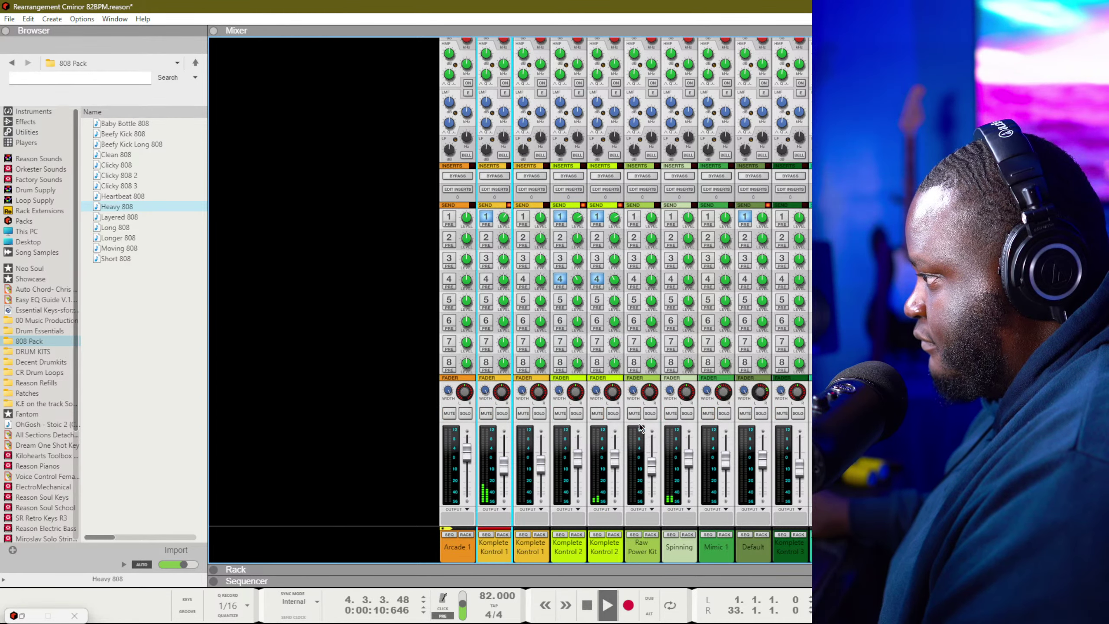
drag(612, 399, 612, 458)
key(space)
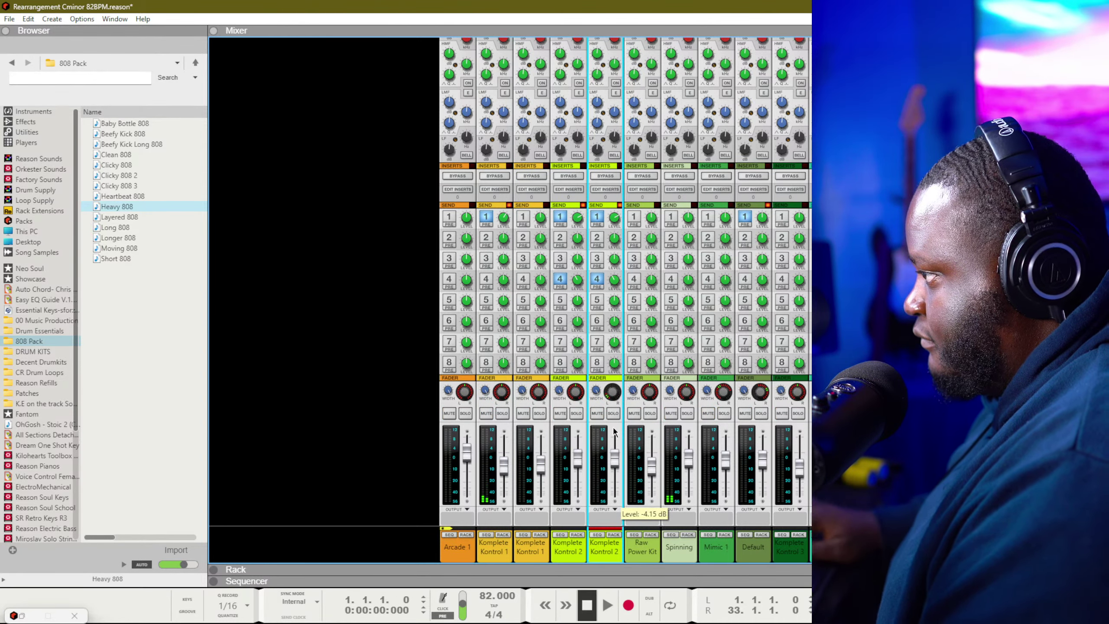
Lower the Komplete Kontrol 2 copy's channel level slightly and adjust its panning while the song plays
key(space)
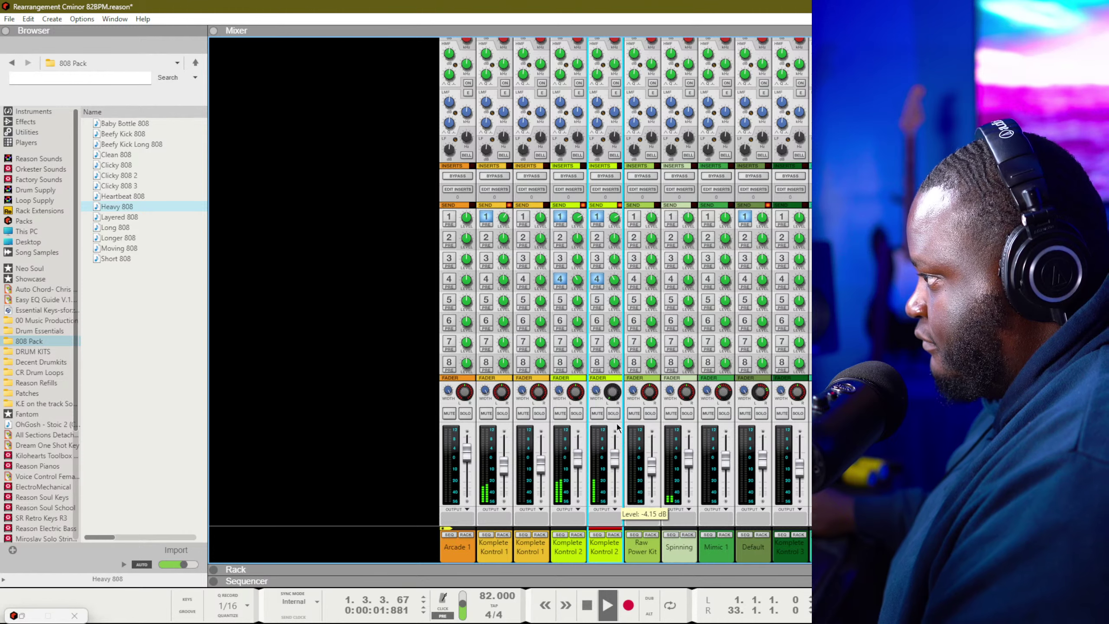
drag(615, 456, 615, 460)
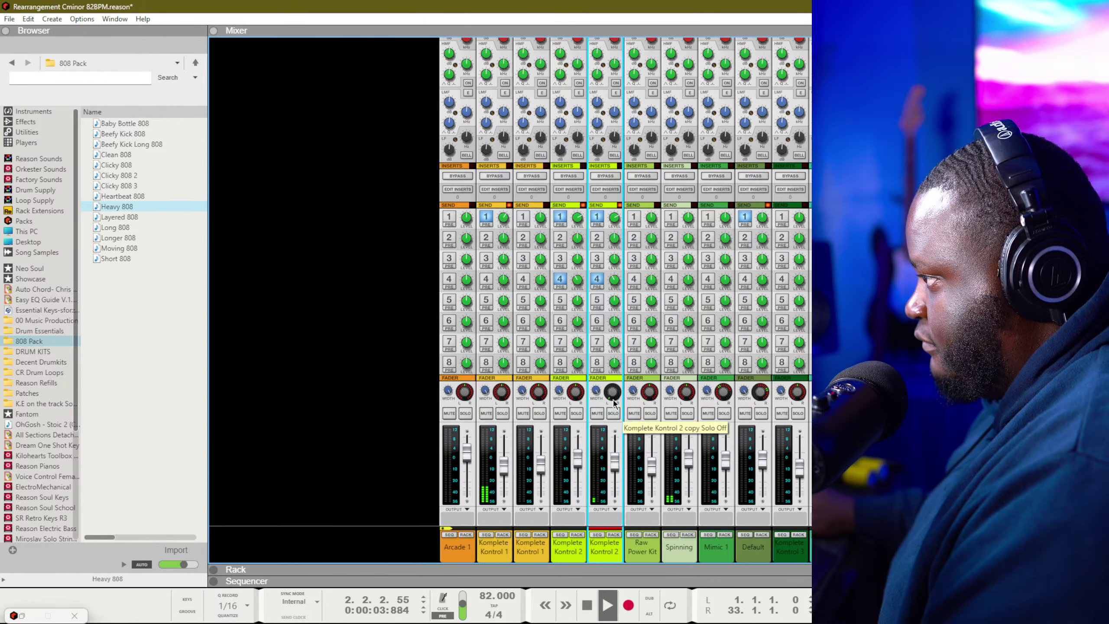
drag(614, 402, 617, 378)
Open the Komplete Kontrol 2 copy's plugin interface, audition the bell presets following Light Bell, and load Soft Bells
click(613, 534)
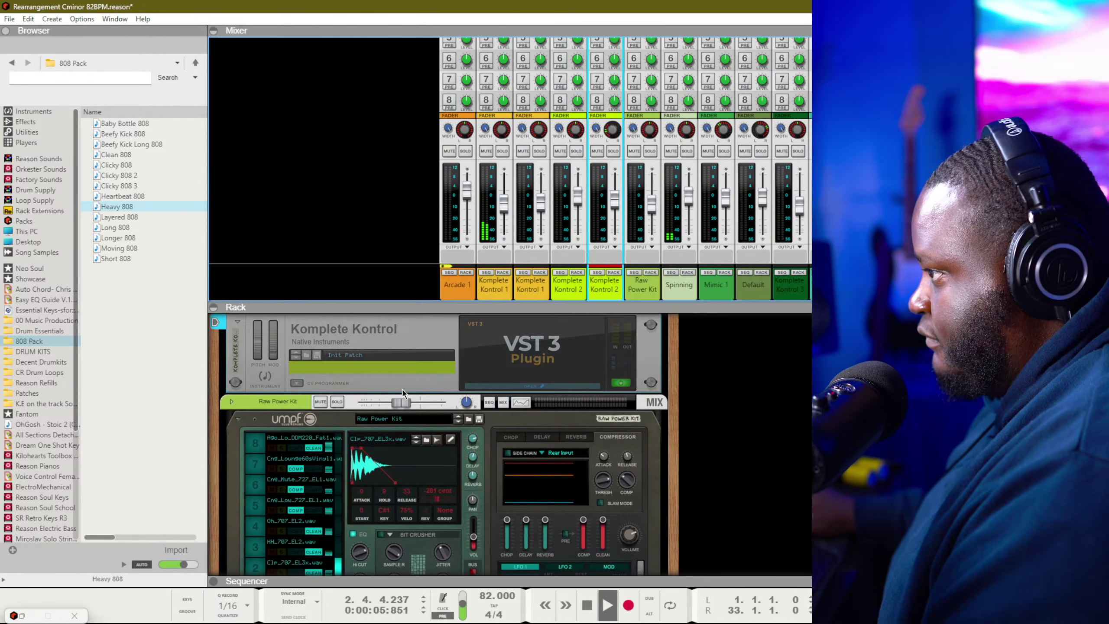
click(483, 361)
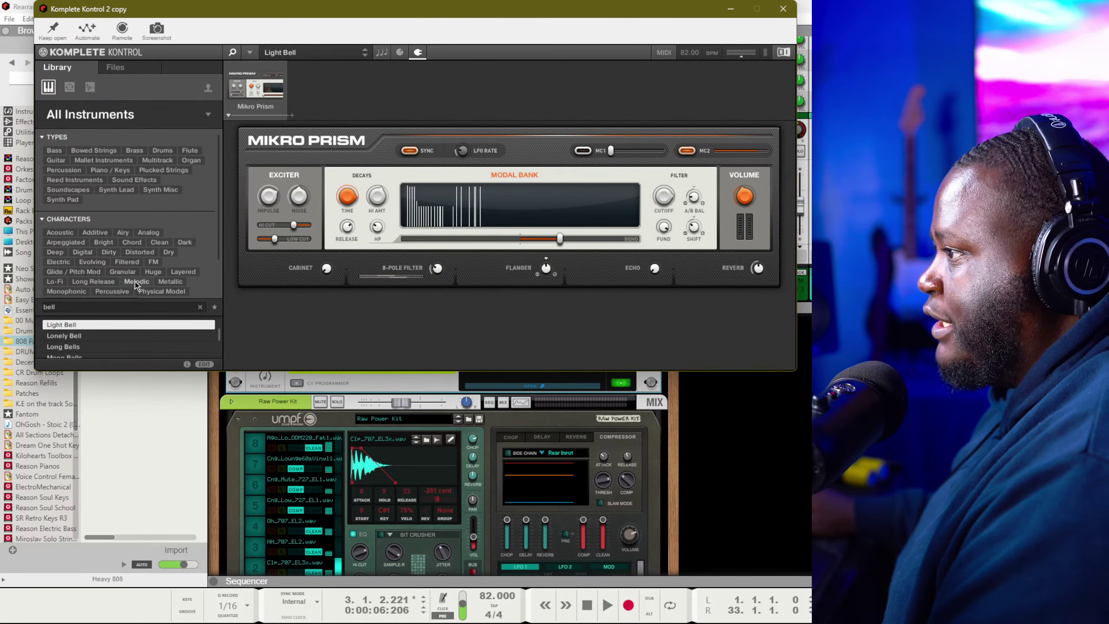
scroll(101, 335, down, 1)
click(101, 335)
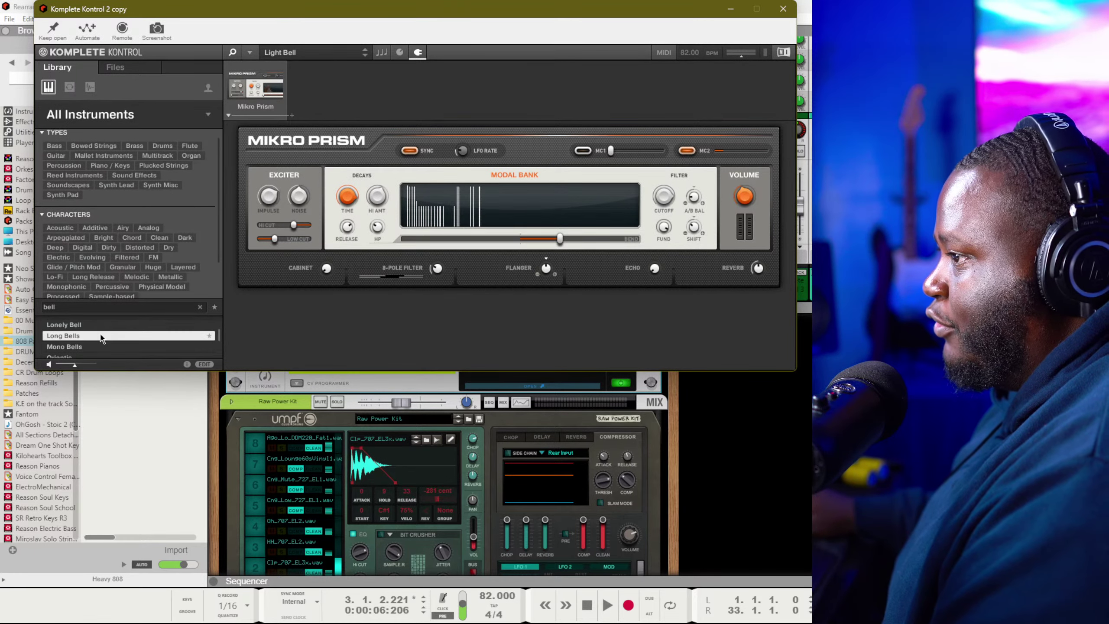
click(95, 345)
scroll(94, 344, down, 1)
click(93, 348)
scroll(93, 349, down, 1)
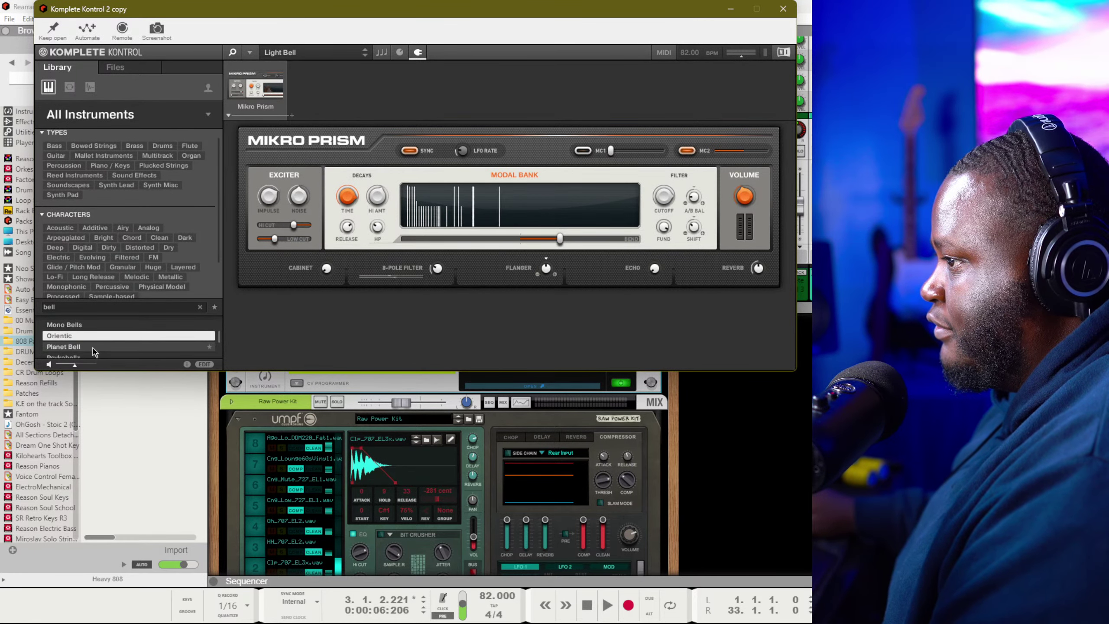
click(93, 348)
scroll(93, 347, down, 2)
click(93, 340)
click(94, 345)
scroll(94, 345, down, 1)
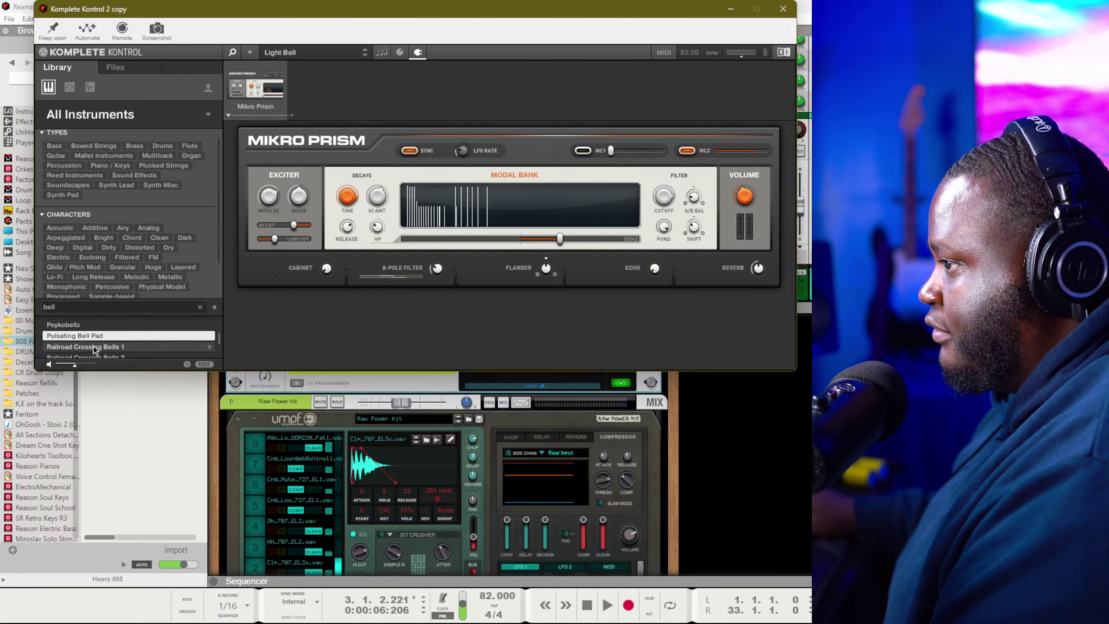
click(95, 346)
scroll(96, 346, down, 1)
click(96, 346)
scroll(96, 345, down, 2)
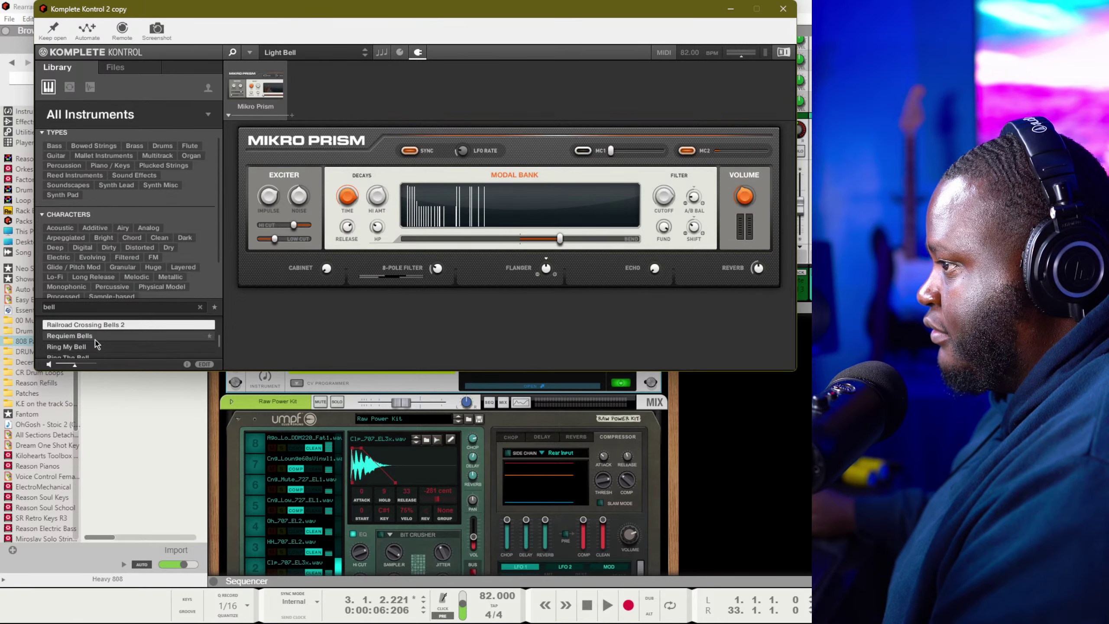
click(96, 336)
scroll(97, 340, down, 1)
click(96, 337)
scroll(96, 337, down, 1)
click(96, 337)
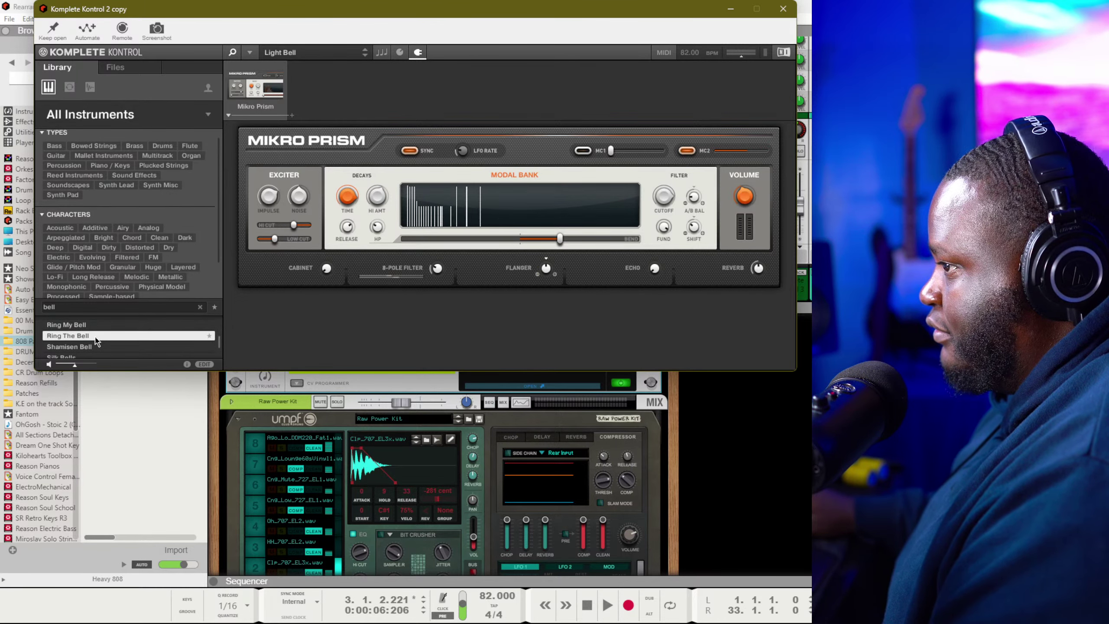
scroll(96, 337, down, 1)
click(96, 337)
scroll(96, 338, down, 1)
click(96, 339)
scroll(95, 339, down, 1)
click(95, 339)
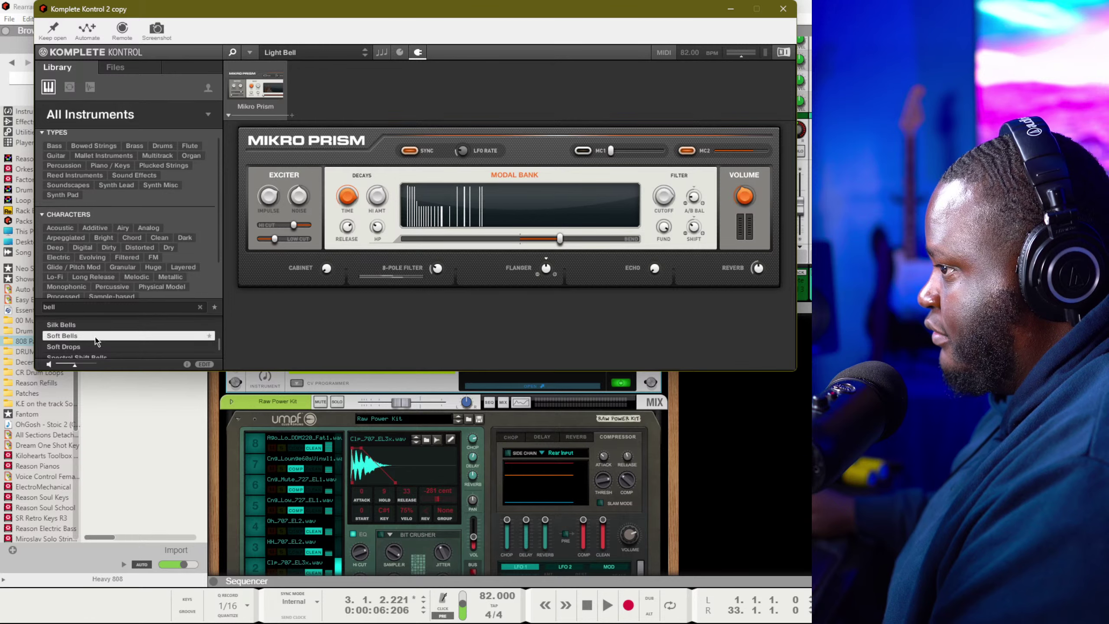
scroll(96, 339, down, 1)
click(96, 339)
double_click(96, 326)
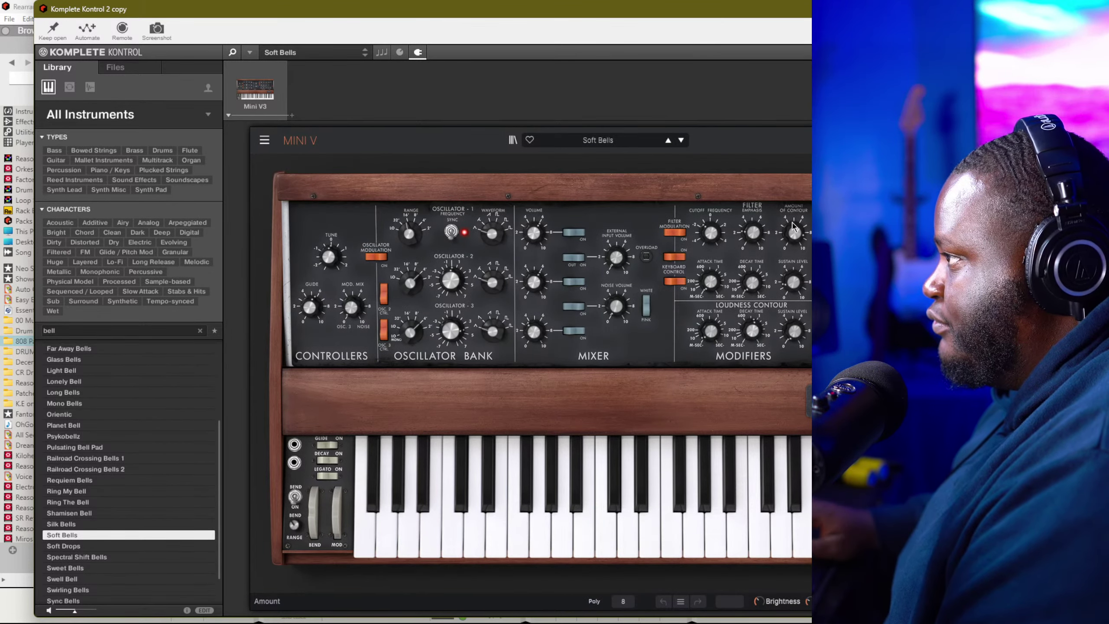
Step through the presets following Soft Bells, hearing them against the song, and load Swirling Bells
click(512, 140)
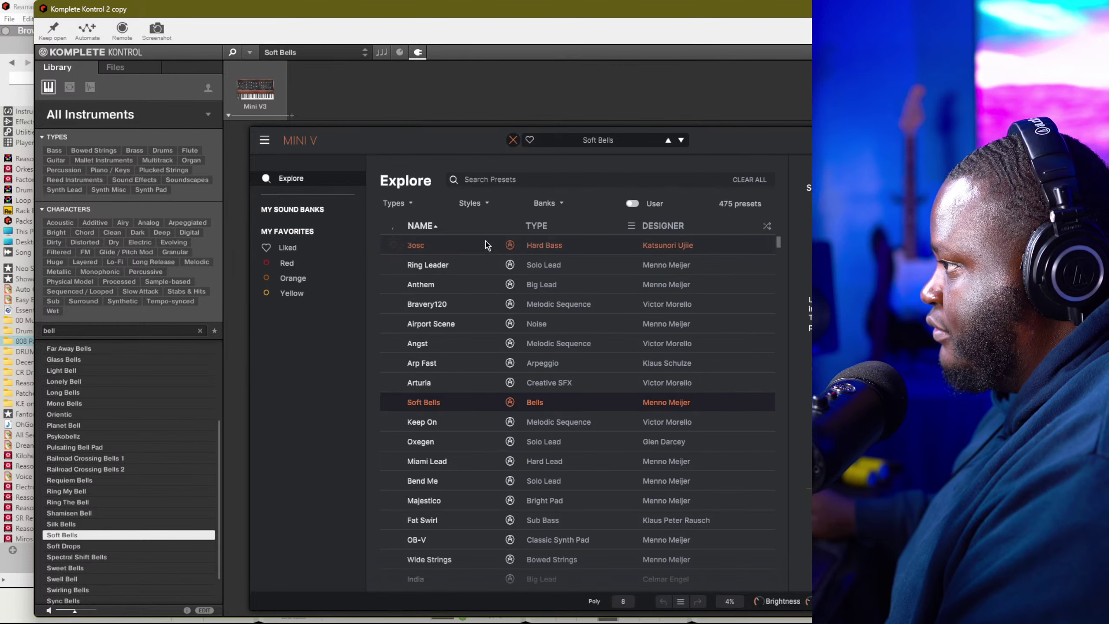
scroll(189, 434, down, 2)
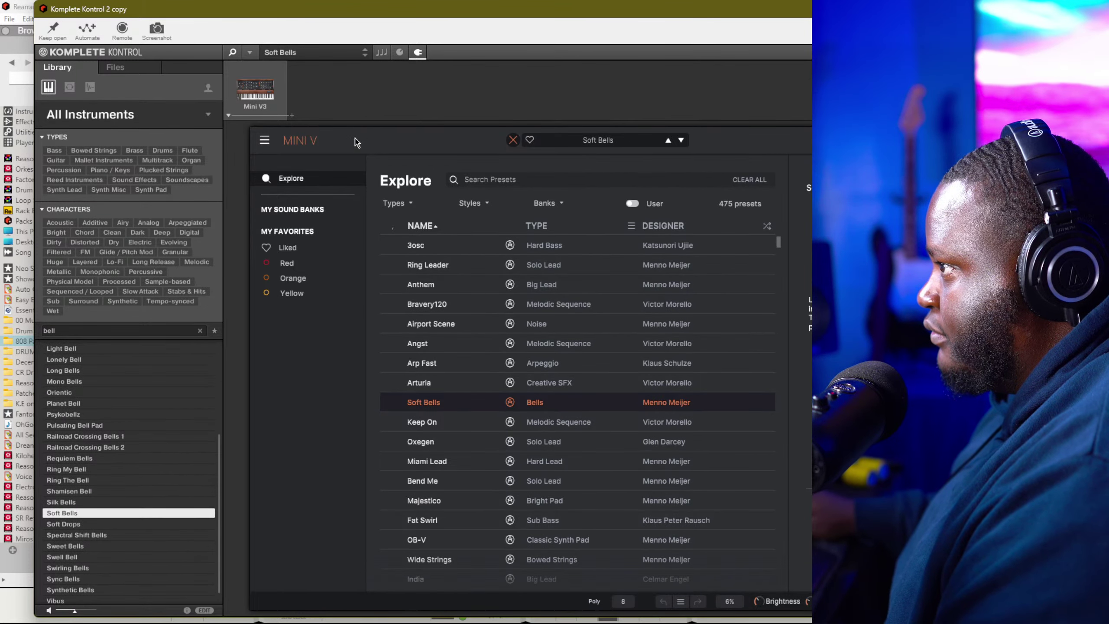
click(365, 55)
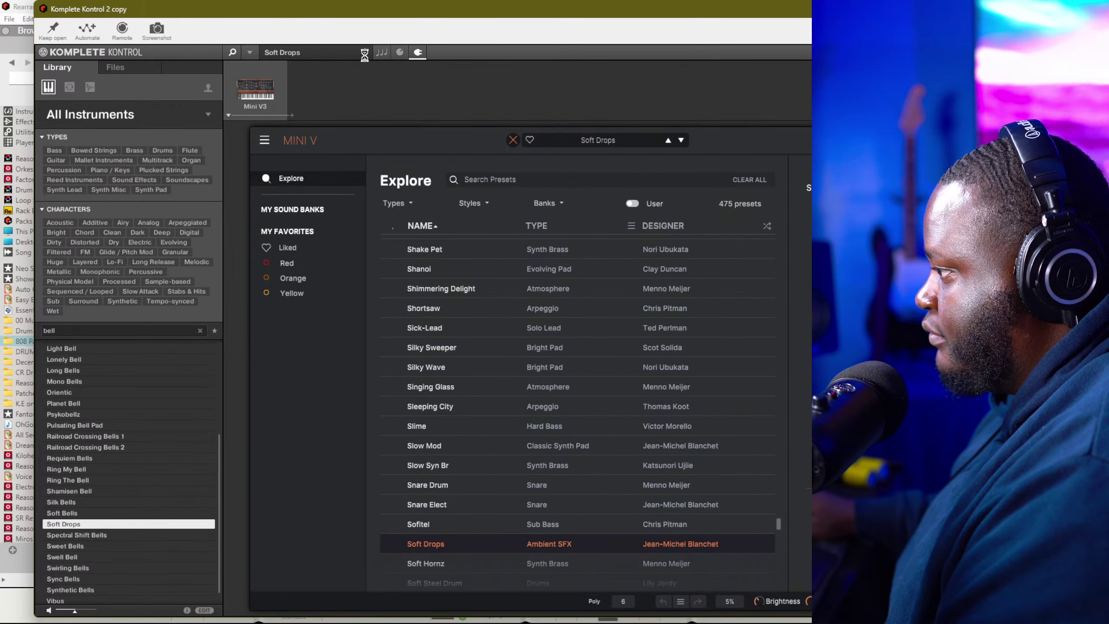
click(365, 55)
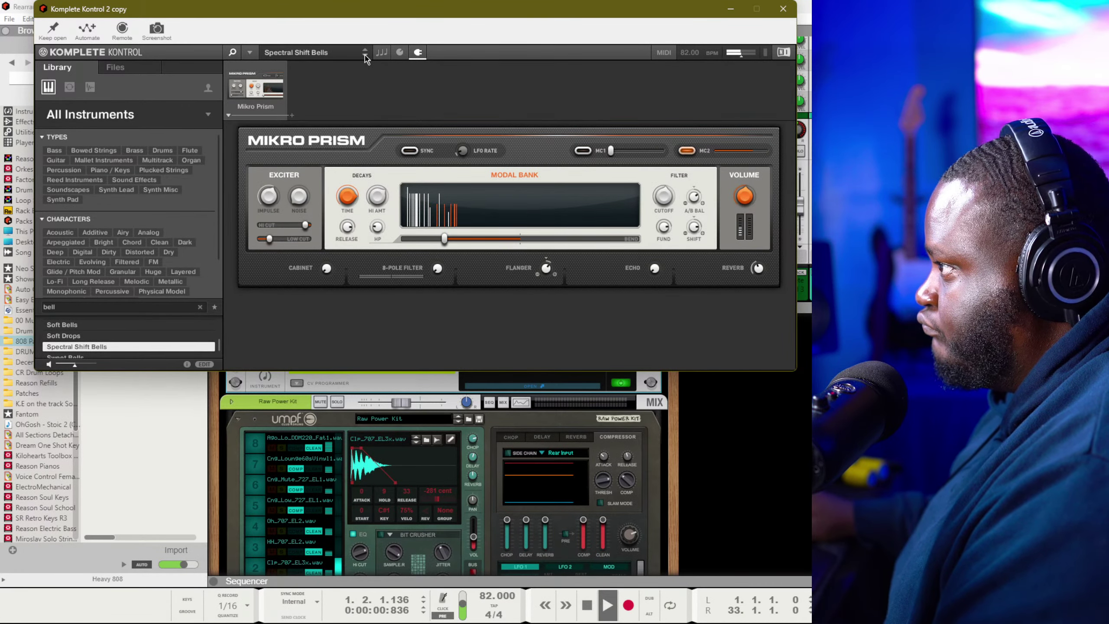
click(365, 55)
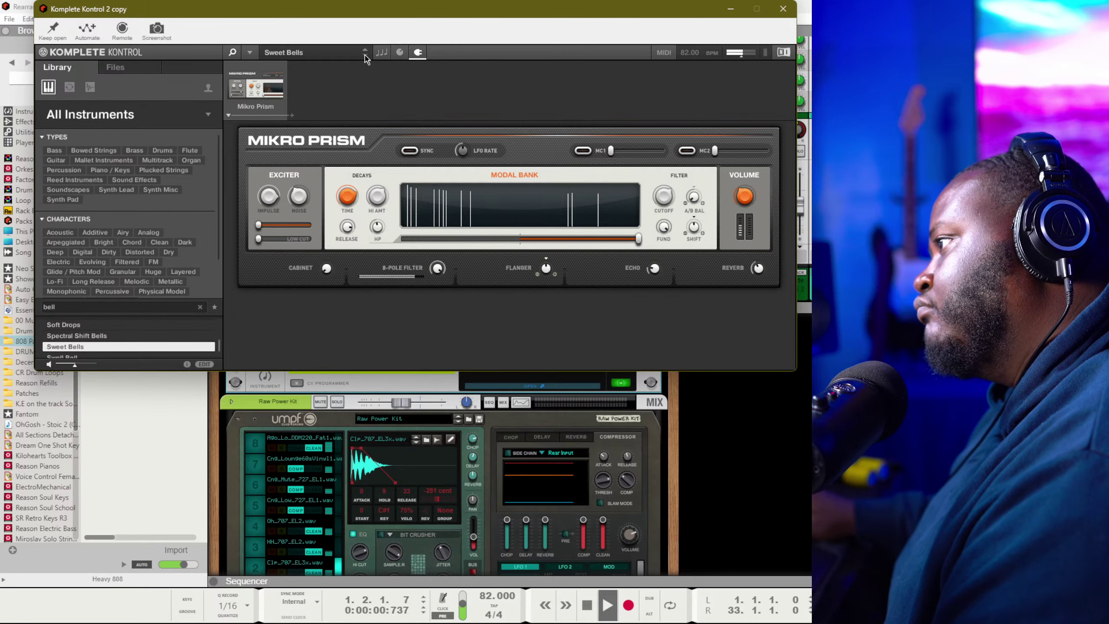
click(364, 56)
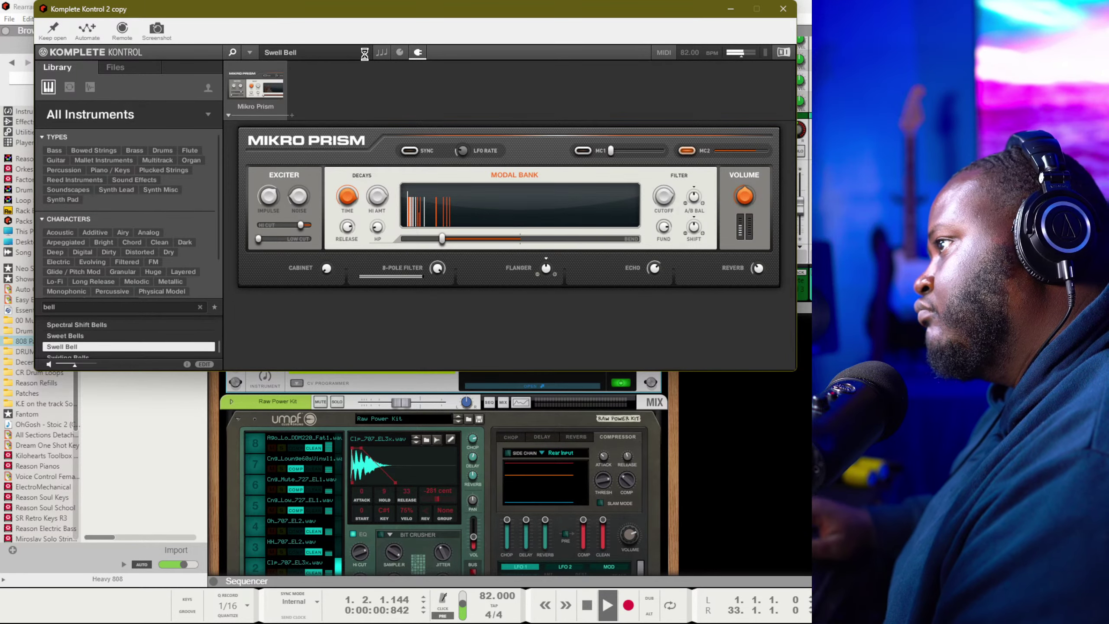
click(365, 56)
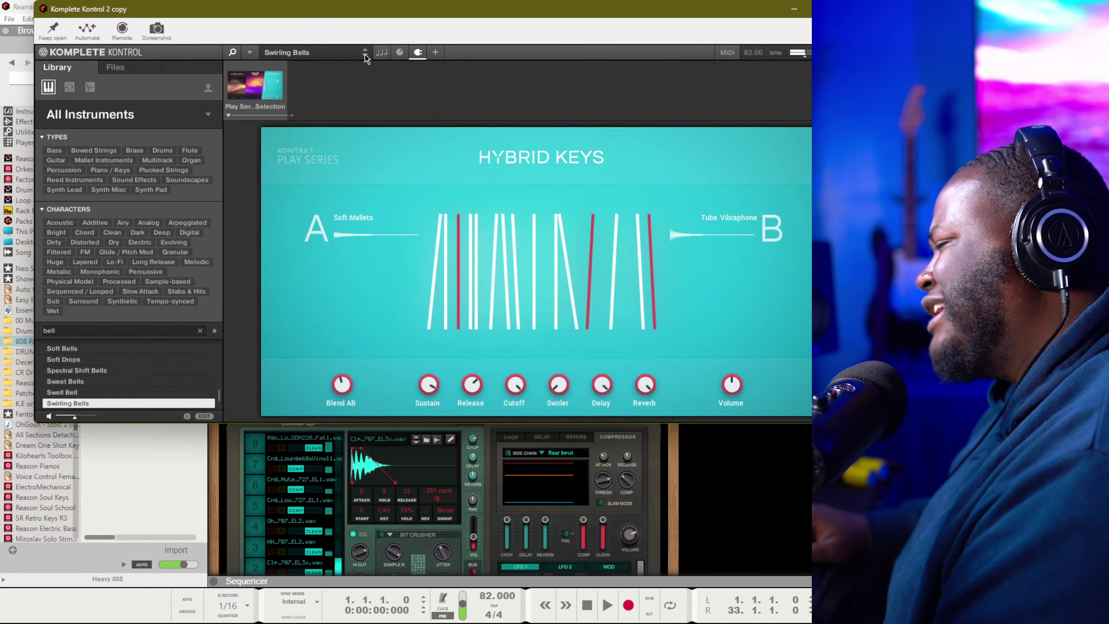
Play the song from bar 1, reduce the Delay of the Swirling Bells preset and close the plugin interface
key(space)
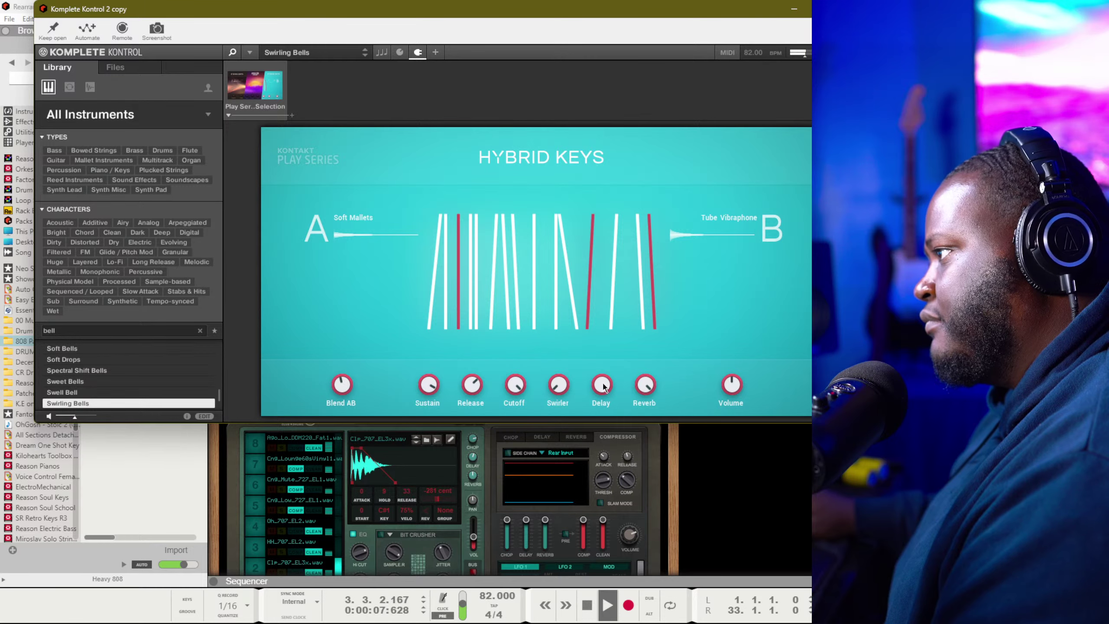
drag(604, 387, 605, 382)
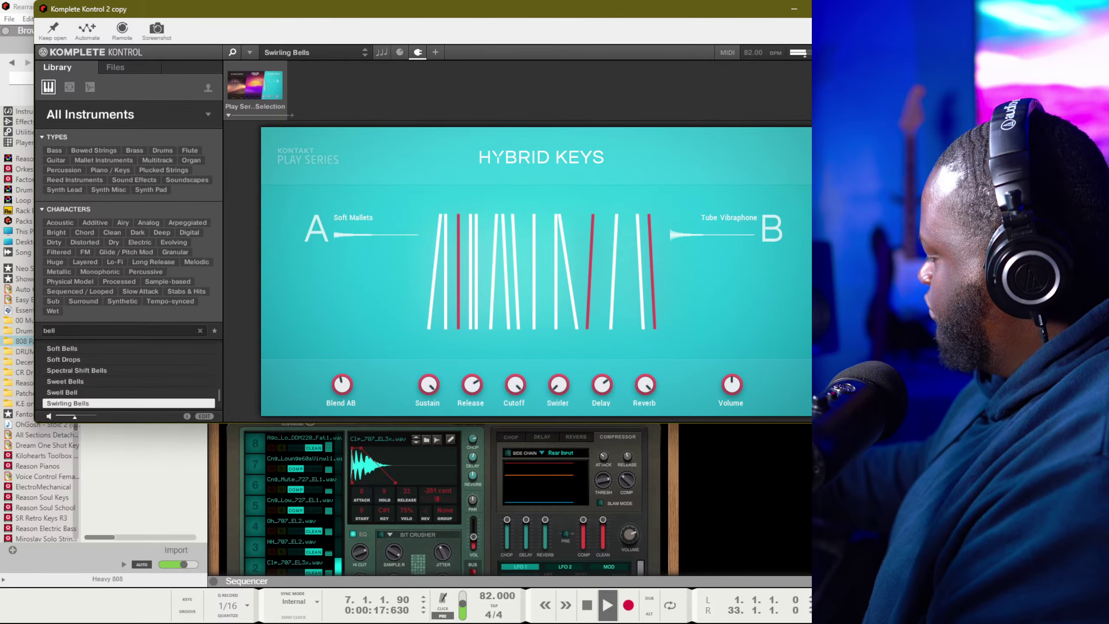
click(845, 8)
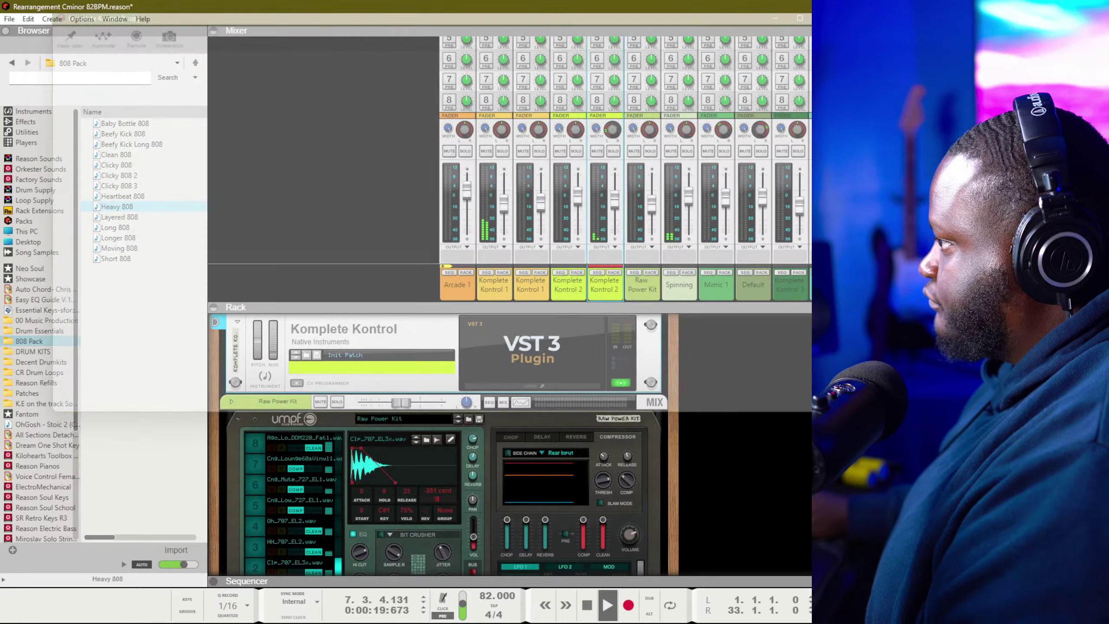
Stop playback in the sequencer and extend Block 1 so that it spans bar 1 to bar 9
key(F7)
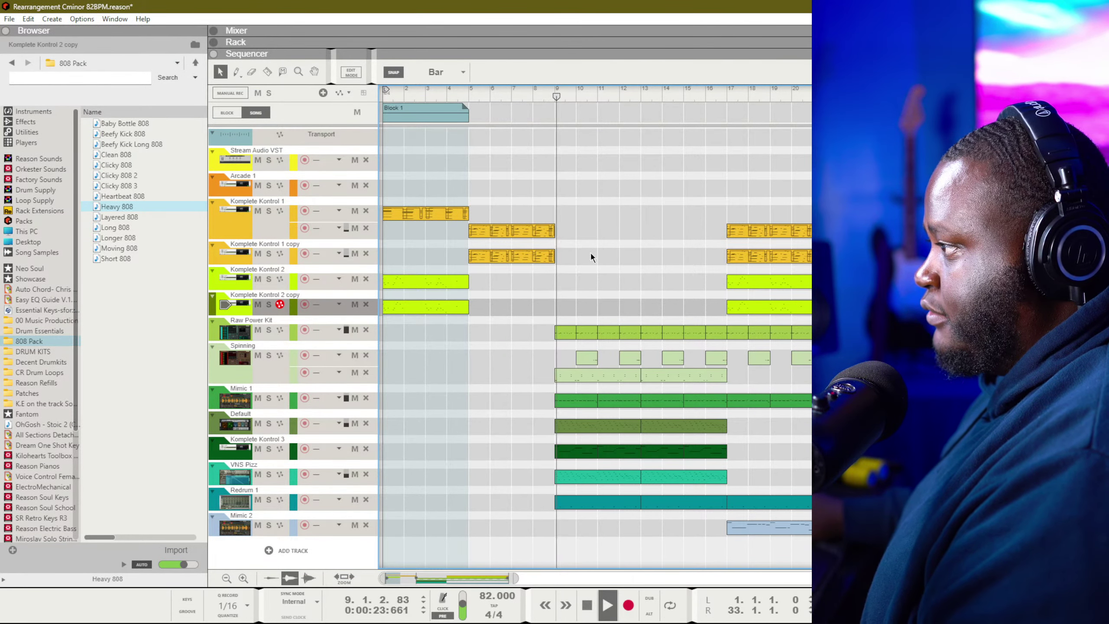
scroll(590, 251, down, 2)
key(space)
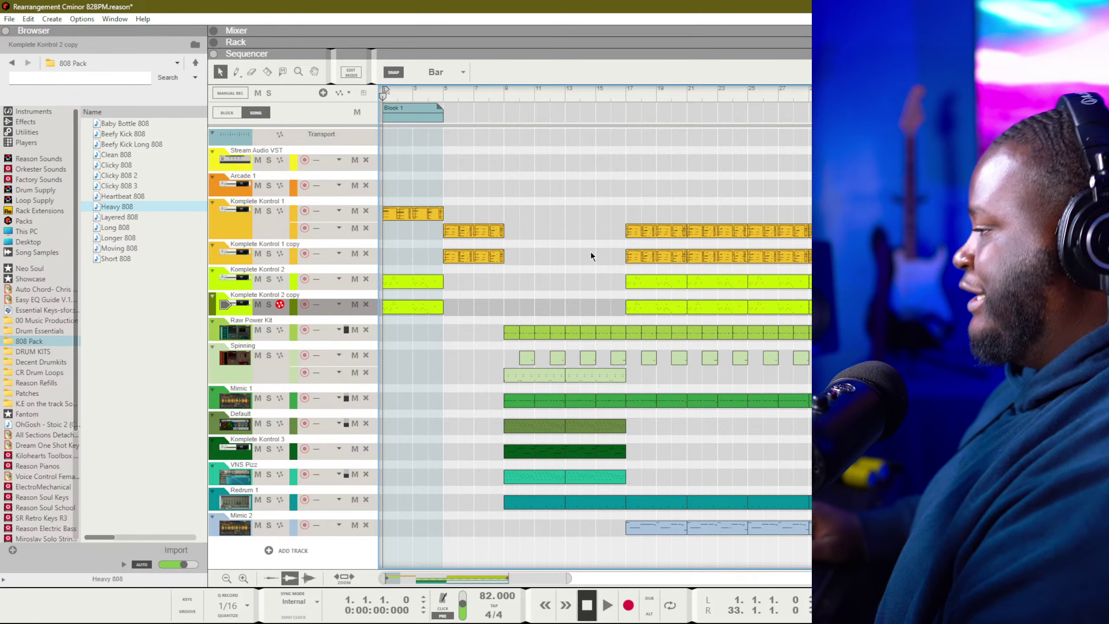
click(396, 116)
click(505, 94)
click(475, 96)
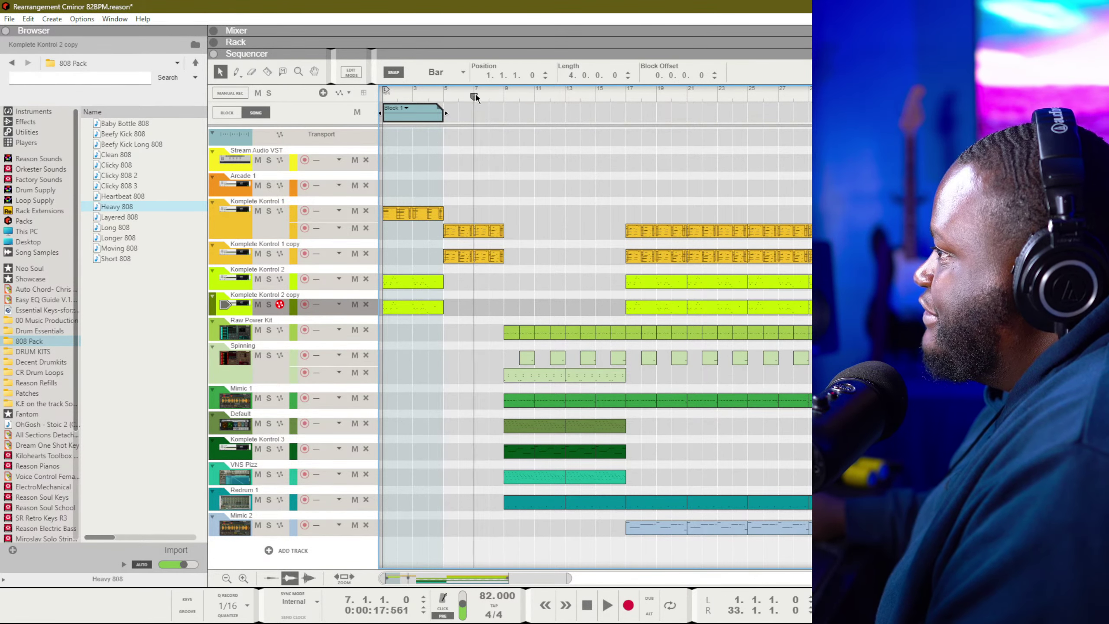
drag(476, 96, 372, 95)
drag(446, 113, 505, 113)
During playback, add All Sections Full Bow.cmb from the Advanced Combis folder as a new track and place it above Komplete Kontrol 1
key(space)
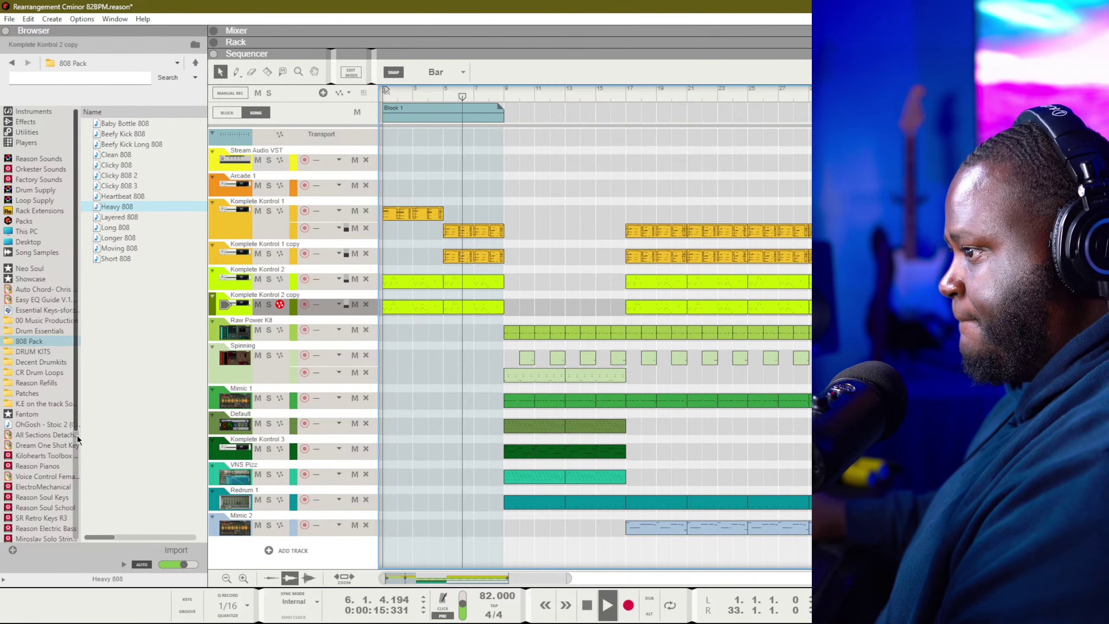
click(43, 434)
drag(140, 144, 406, 499)
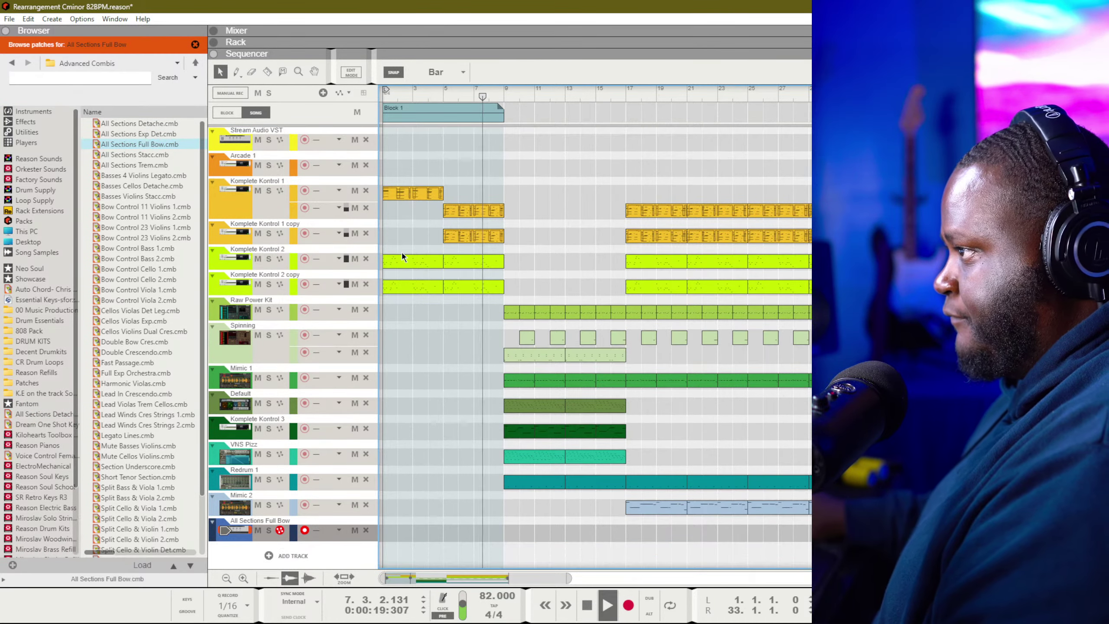
drag(247, 531, 282, 190)
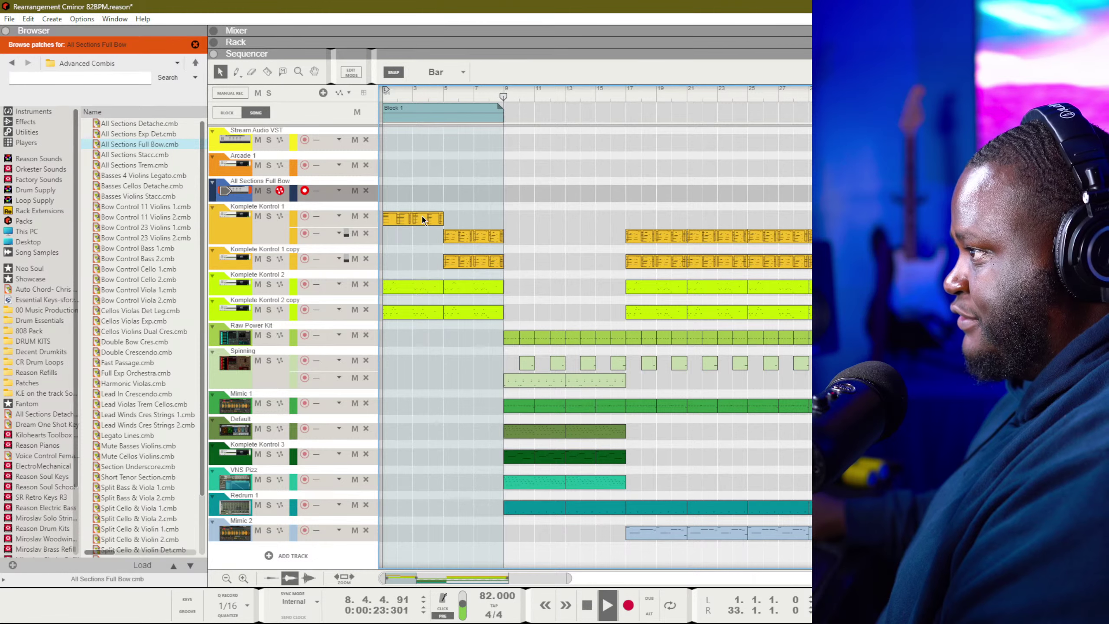
Copy the first Komplete Kontrol 1 intro clip to bar 5 of the All Sections Full Bow track and play from there
drag(422, 217, 474, 196)
click(444, 93)
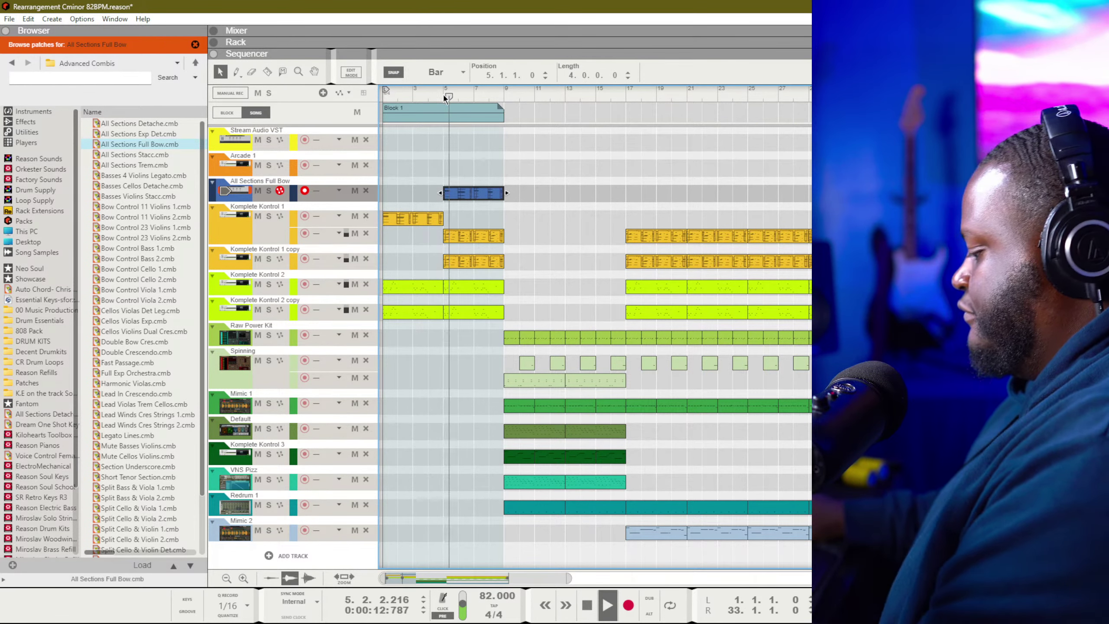
key(F5)
key(F7)
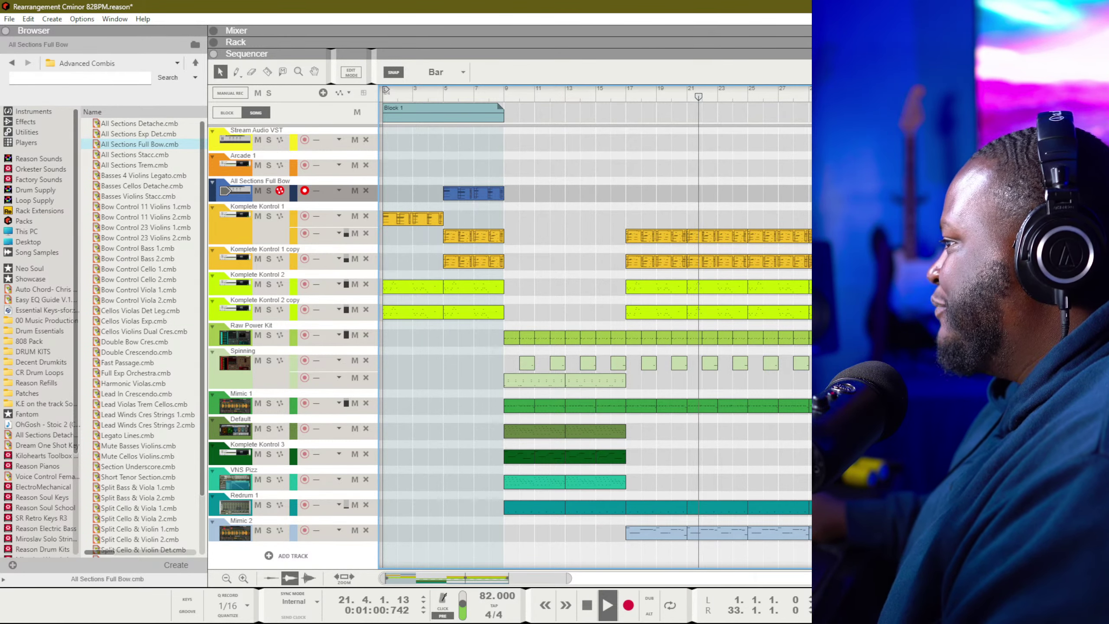
Copy the All Sections Full Bow clip from bar 5 and paste it at bar 25
click(475, 195)
key(ctrl+c)
key(ctrl+v)
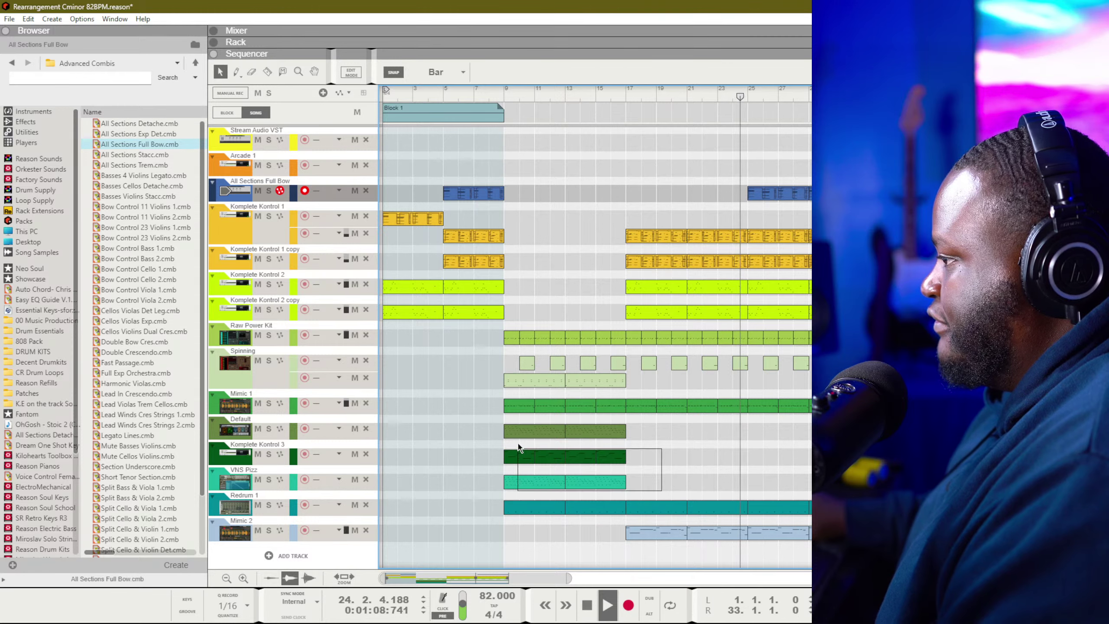
Try a copy of the Komplete Kontrol 3 clip at bar 25 and delete it
drag(662, 478, 521, 463)
drag(671, 452, 763, 456)
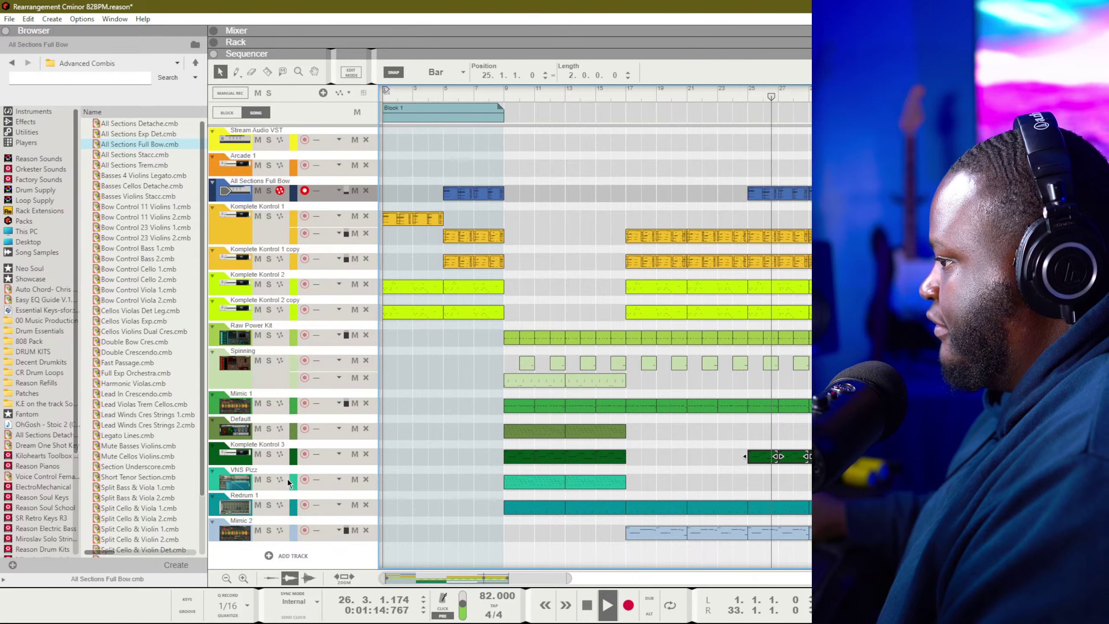
key(Delete)
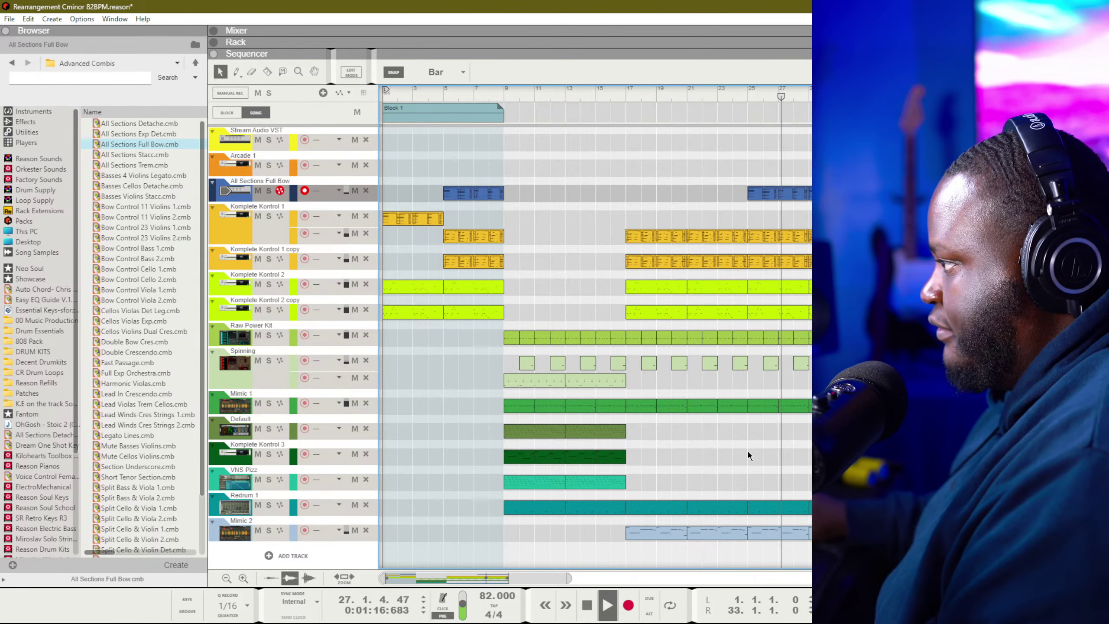
Copy the clip in the Spinning track's second lane to the later part of the song and stop playback
ctrl+drag(580, 381, 825, 381)
key(space)
Shorten the amplitude envelope of drum channel 1 in the Spinning track's Umpf Retro Beats device and show its EQ settings
click(235, 362)
key(F6)
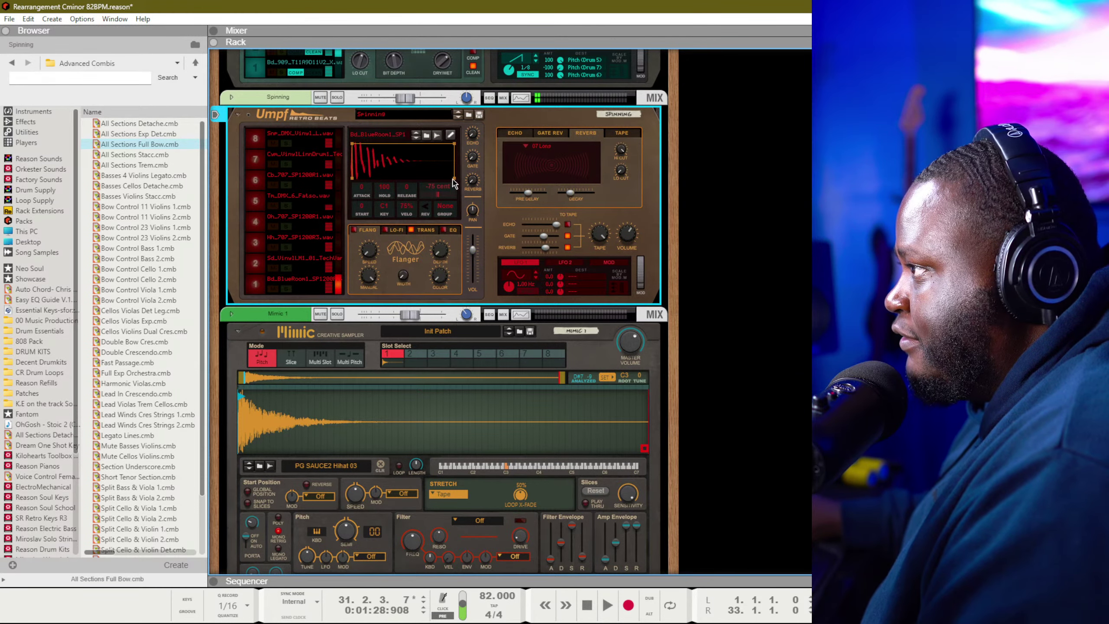
drag(452, 179, 453, 122)
click(257, 283)
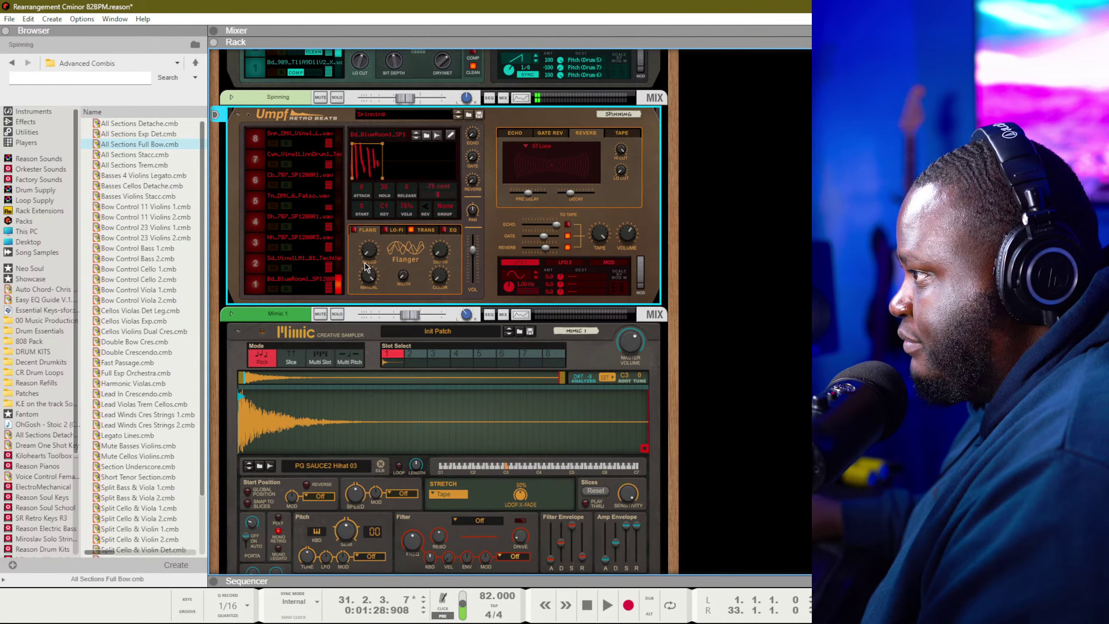
click(455, 232)
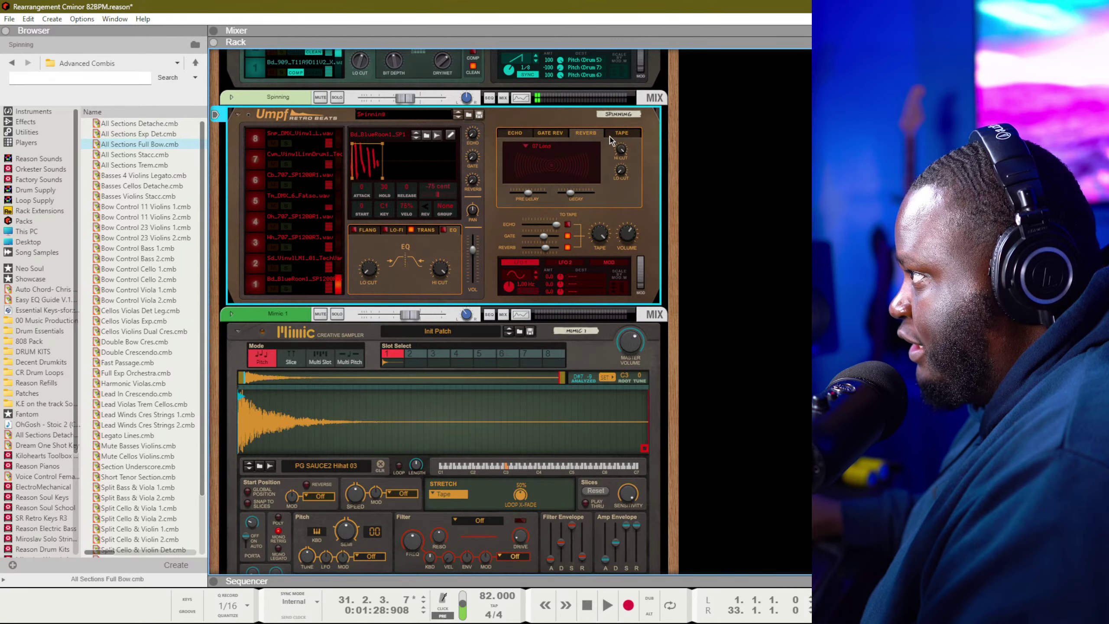
Show the Tape effect in the Spinning device, raise drum channel 1's volume, slightly lengthen its amplitude envelope and audition the drum
click(635, 132)
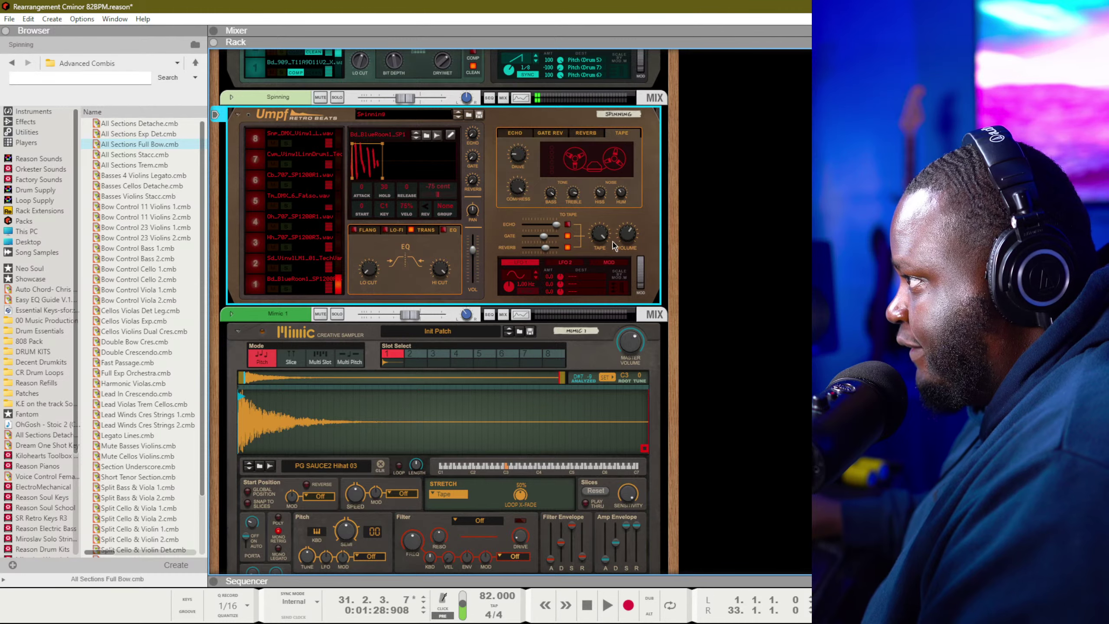
drag(475, 263, 475, 255)
click(257, 285)
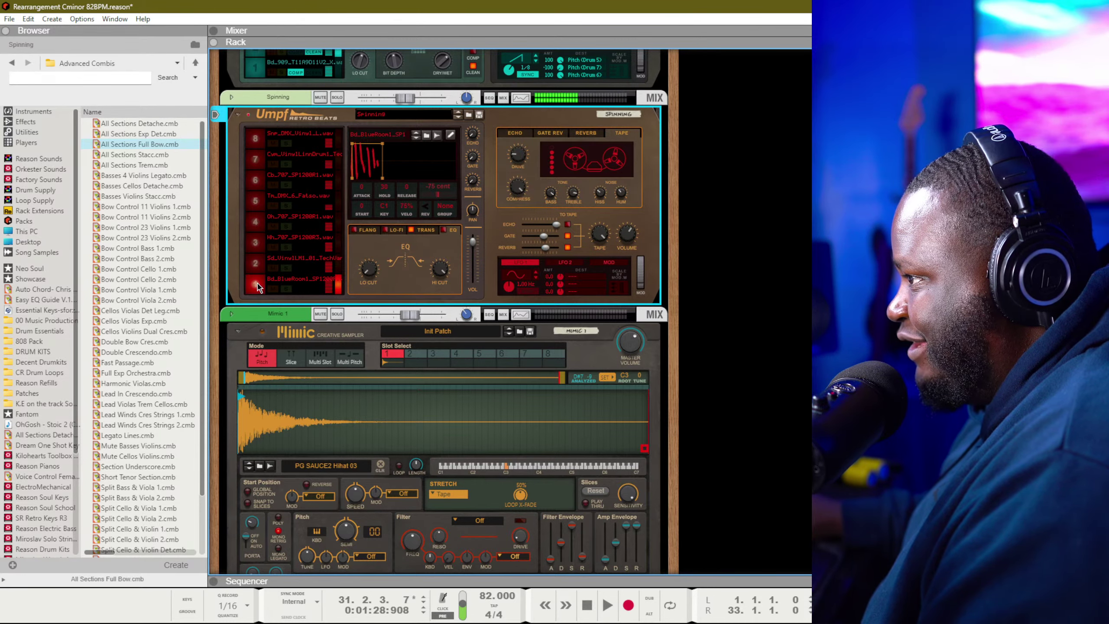
drag(384, 144, 389, 145)
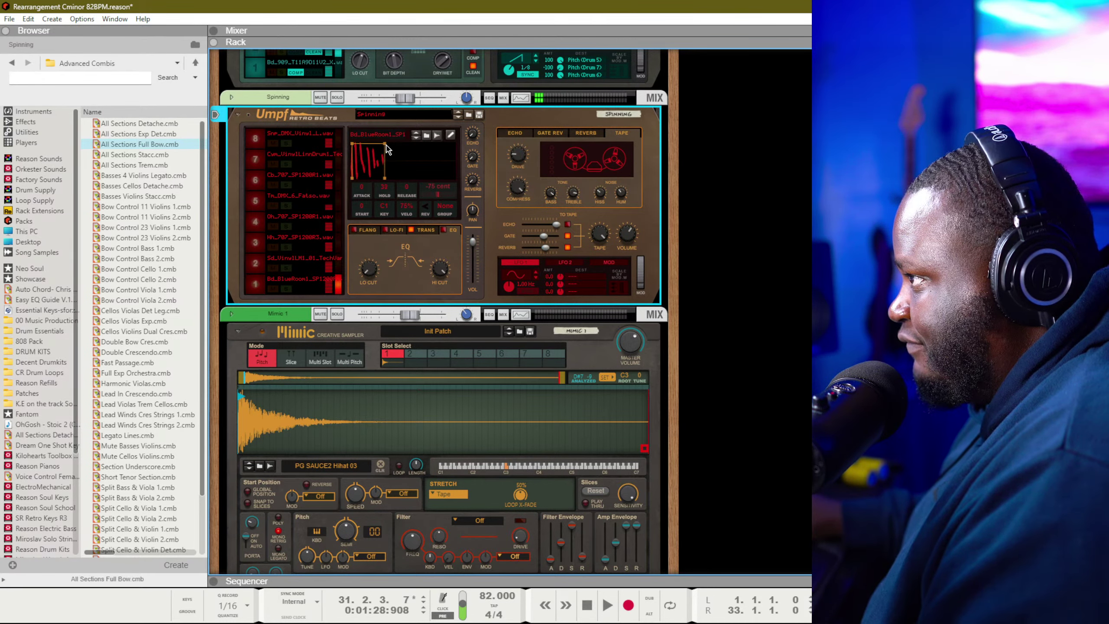
click(257, 284)
Play the song from bar 25 to hear the adjusted drum within the arrangement
key(F7)
click(751, 89)
key(space)
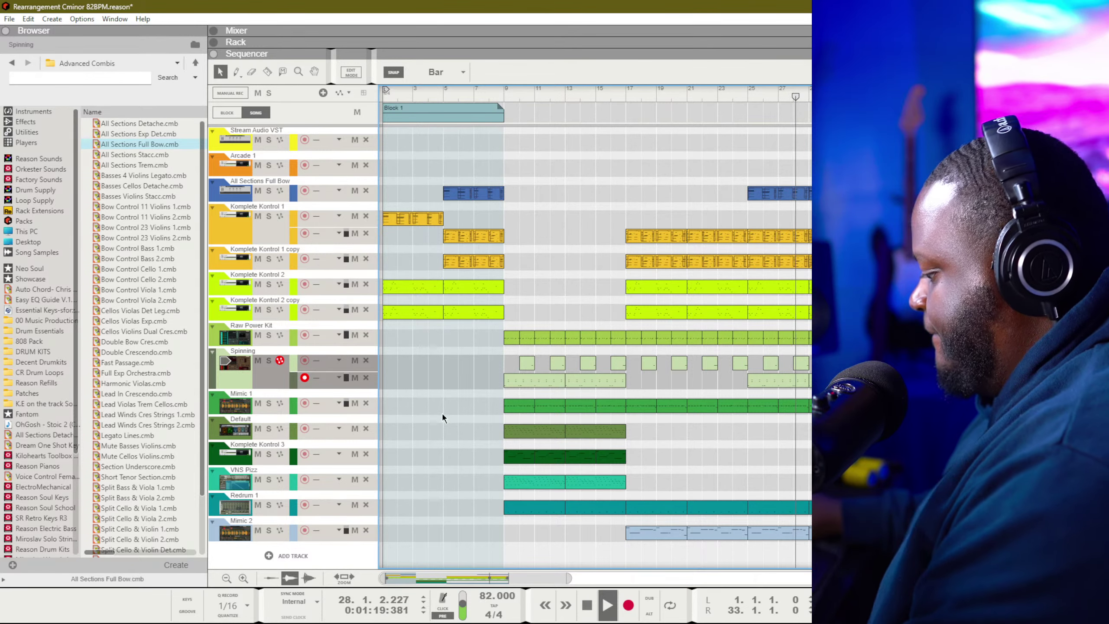
Load PG SAUCE1 Kick 07 from the DRUM SAUCE Premium Drums kit into channel 1 of Redrum 2
key(F6)
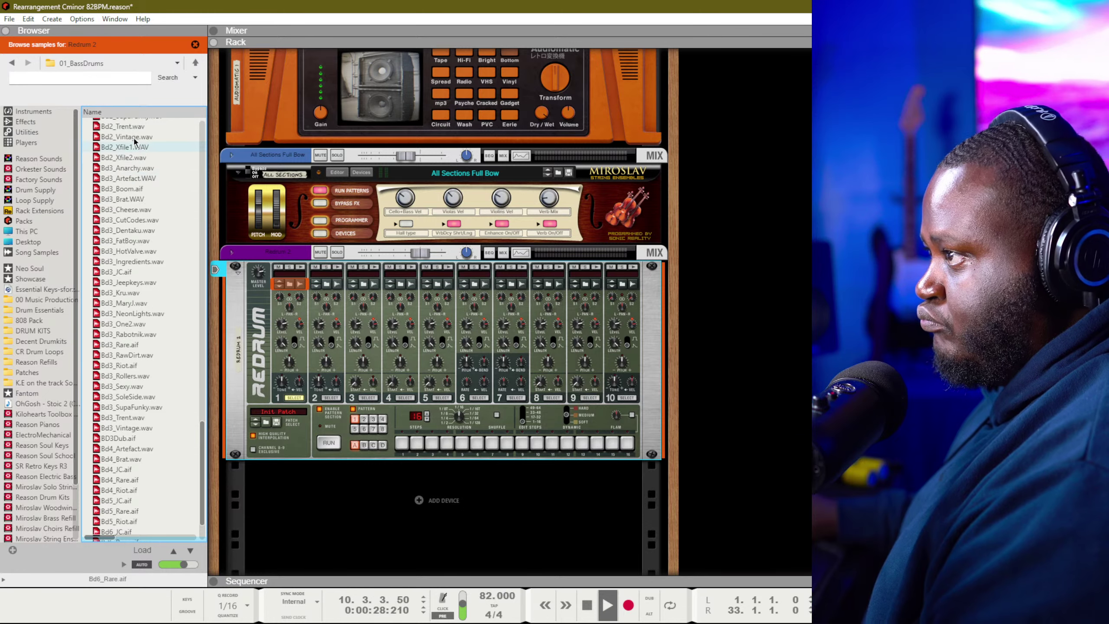
click(20, 319)
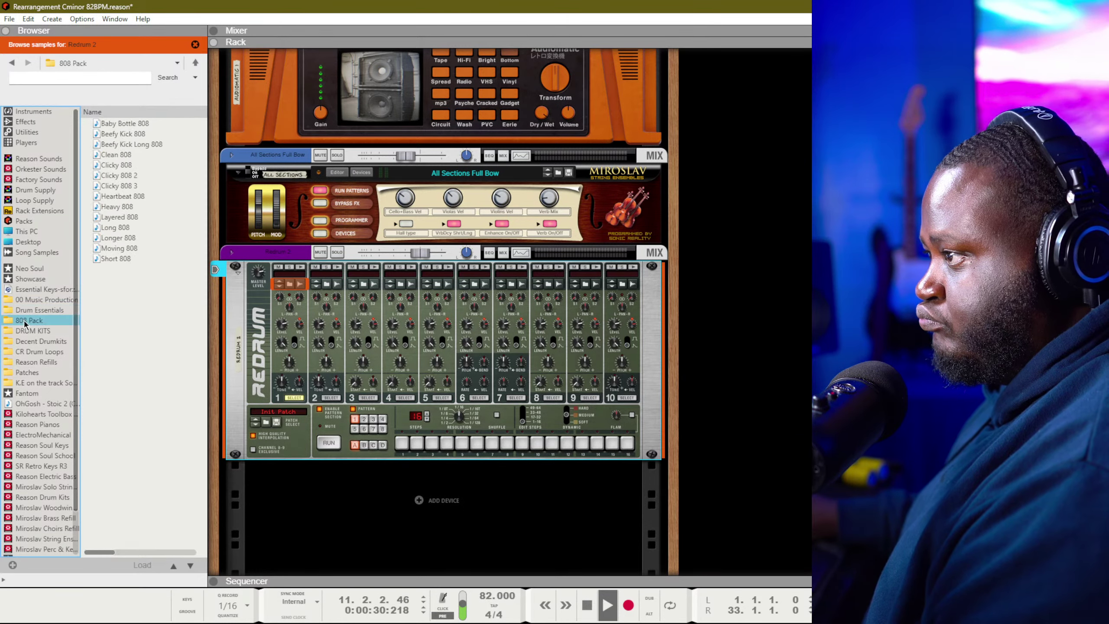
click(32, 330)
double_click(148, 144)
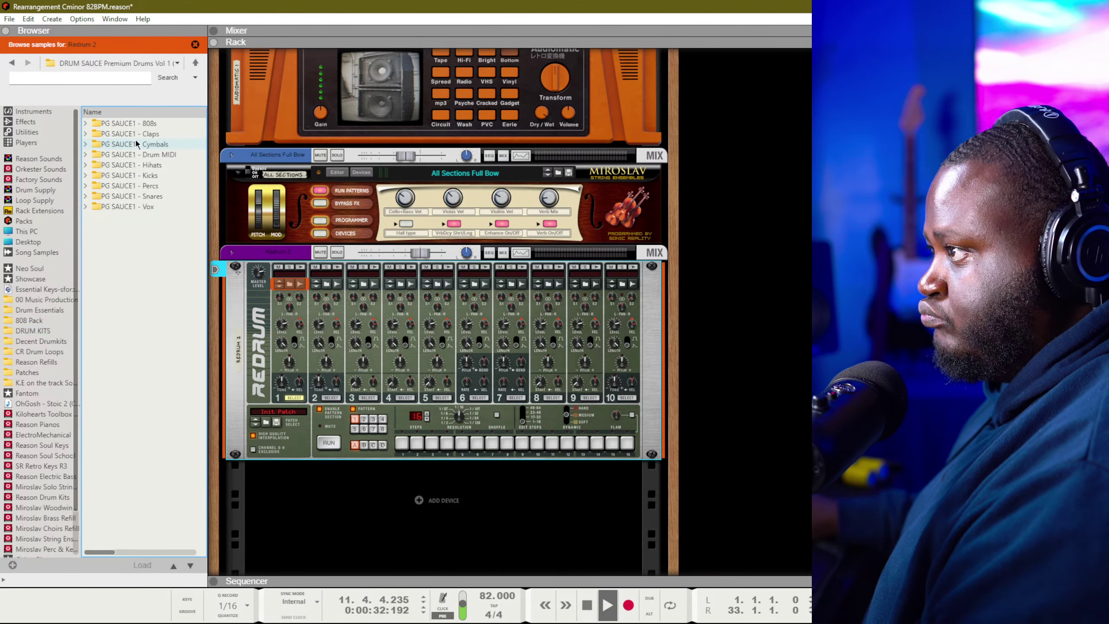
double_click(151, 175)
click(152, 175)
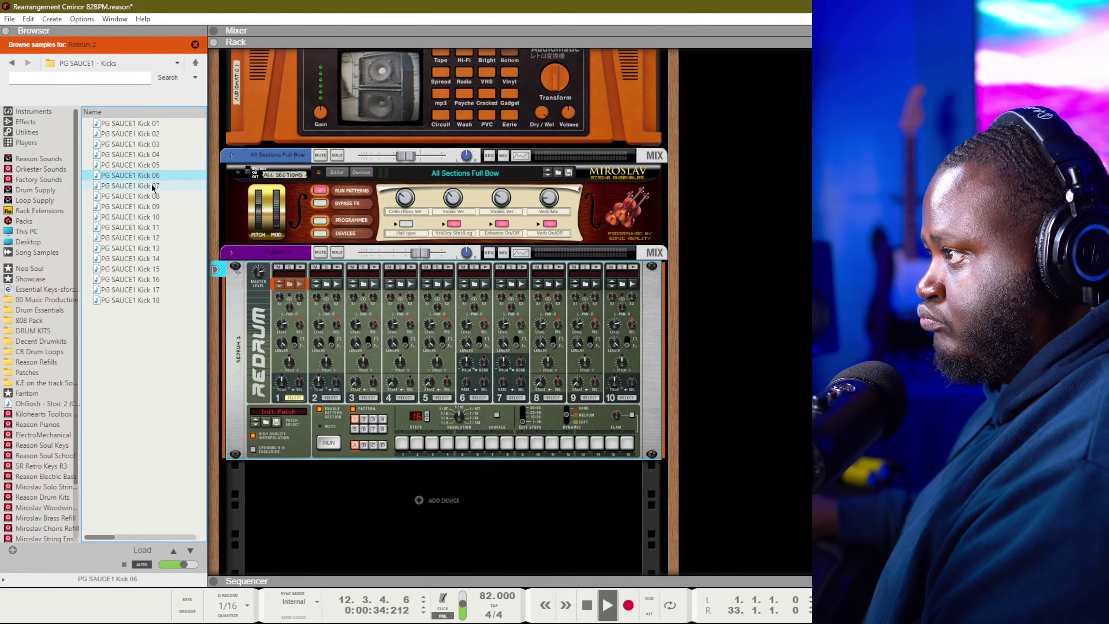
click(154, 185)
drag(159, 187, 304, 271)
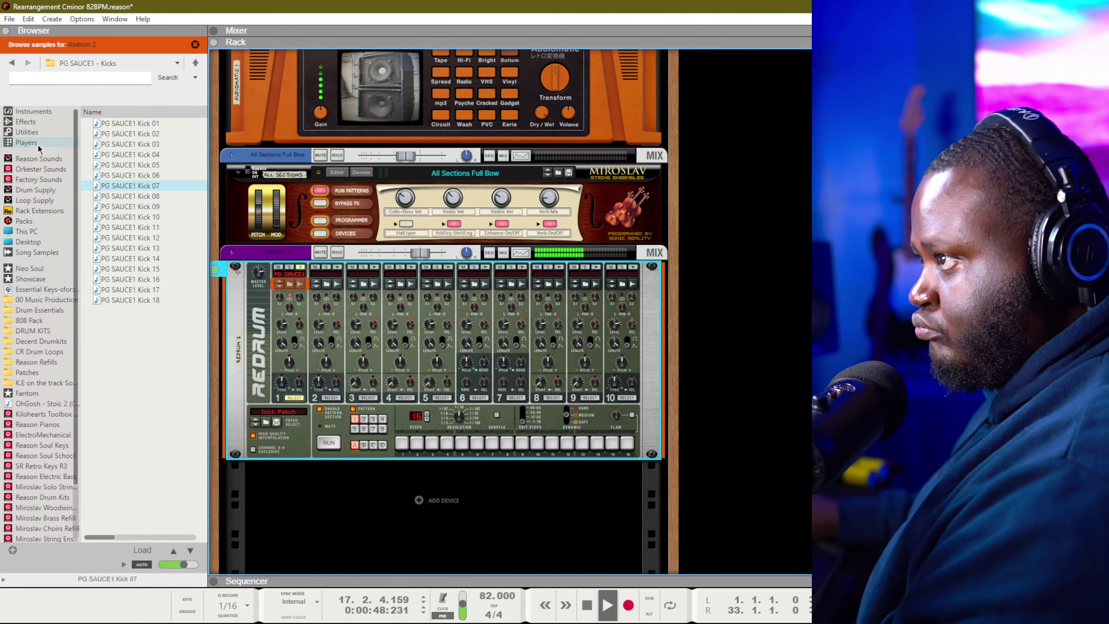
Add the Deep Bass.cmb patch from the factory bass effects as an insert on the Redrum 2 mix channel
click(40, 179)
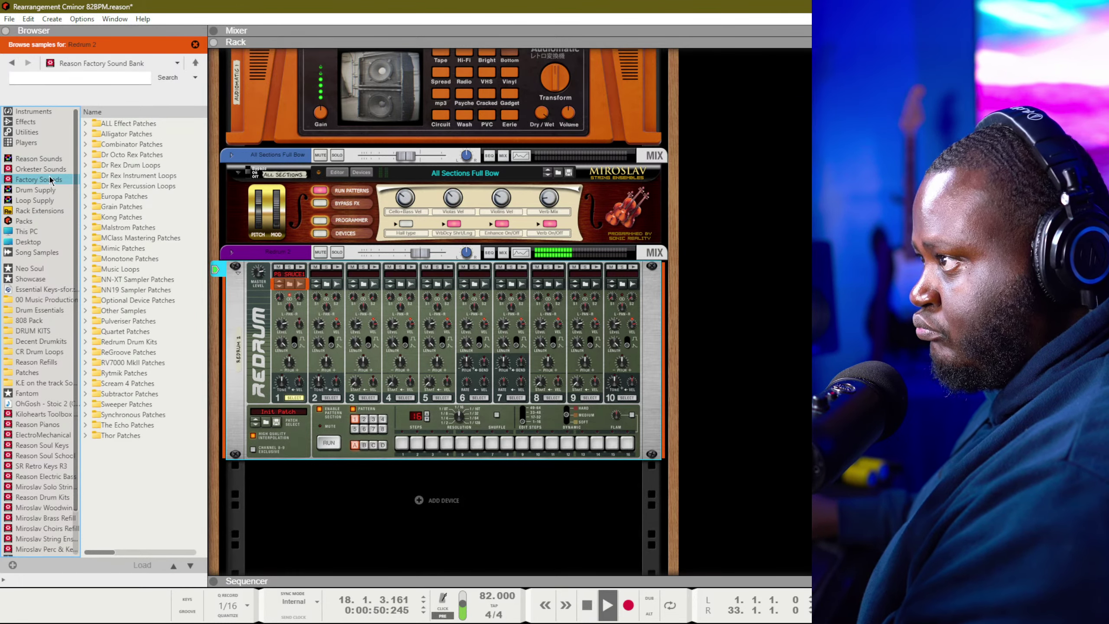
double_click(128, 123)
double_click(114, 155)
double_click(110, 123)
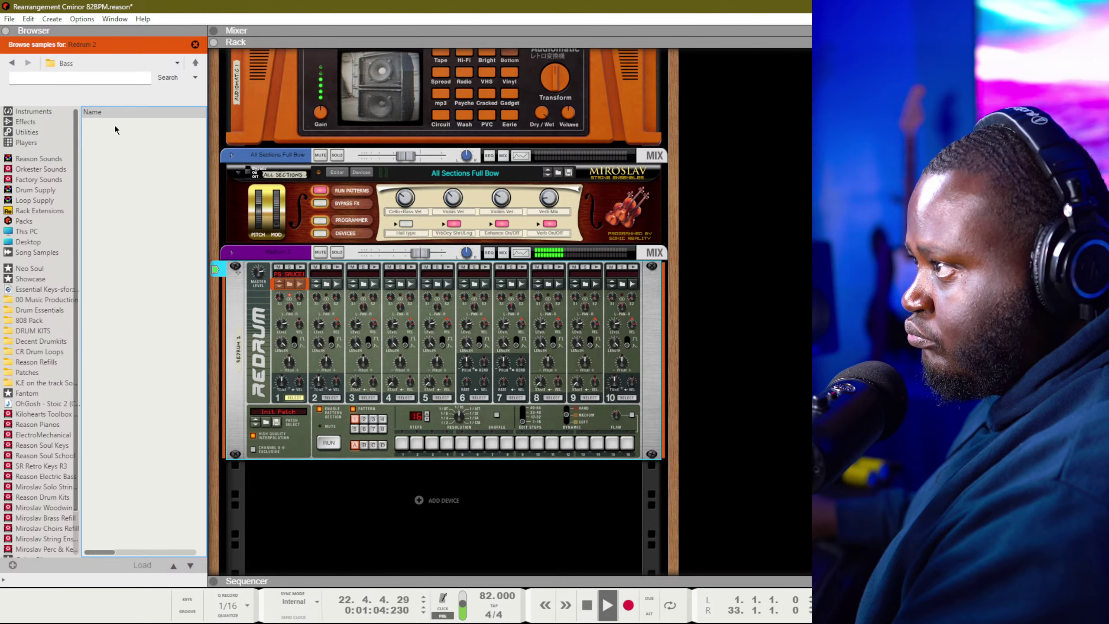
click(195, 44)
click(124, 165)
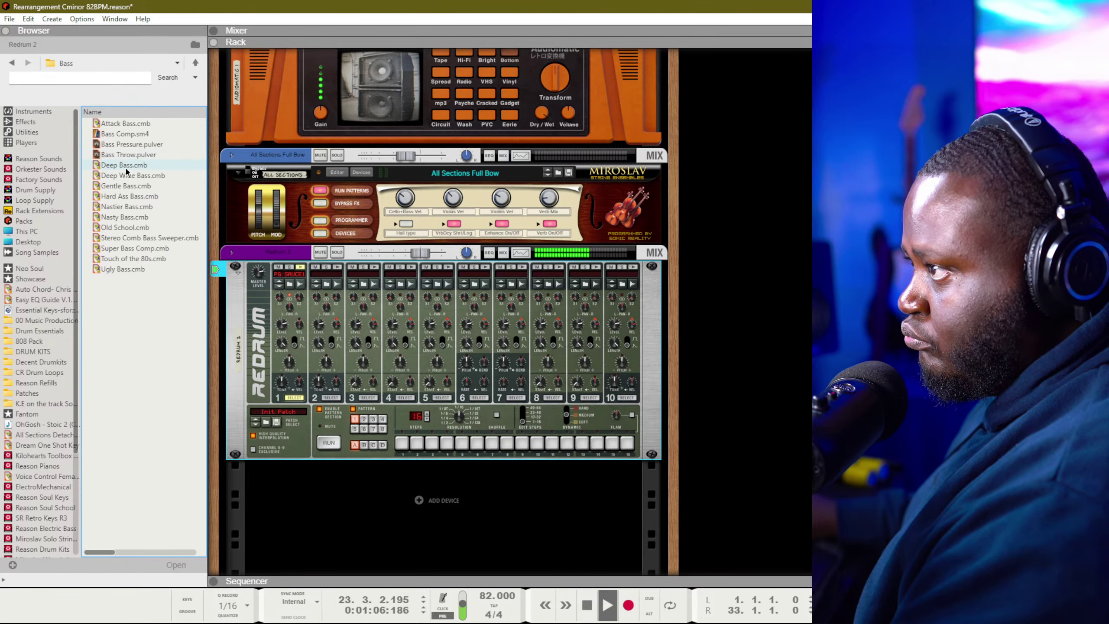
drag(124, 164, 319, 343)
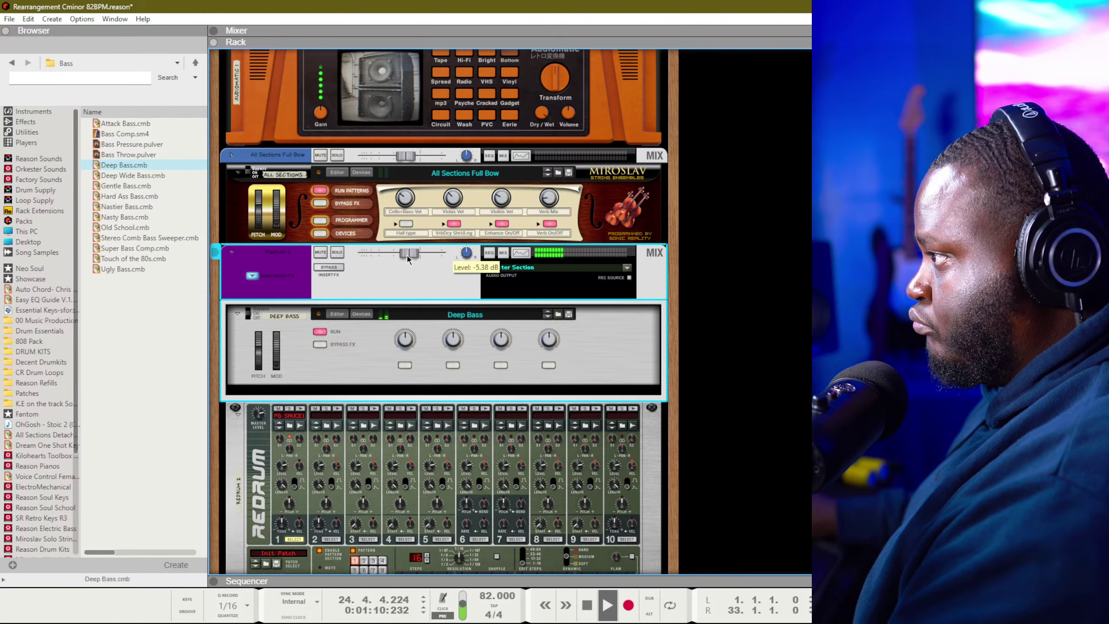
click(283, 484)
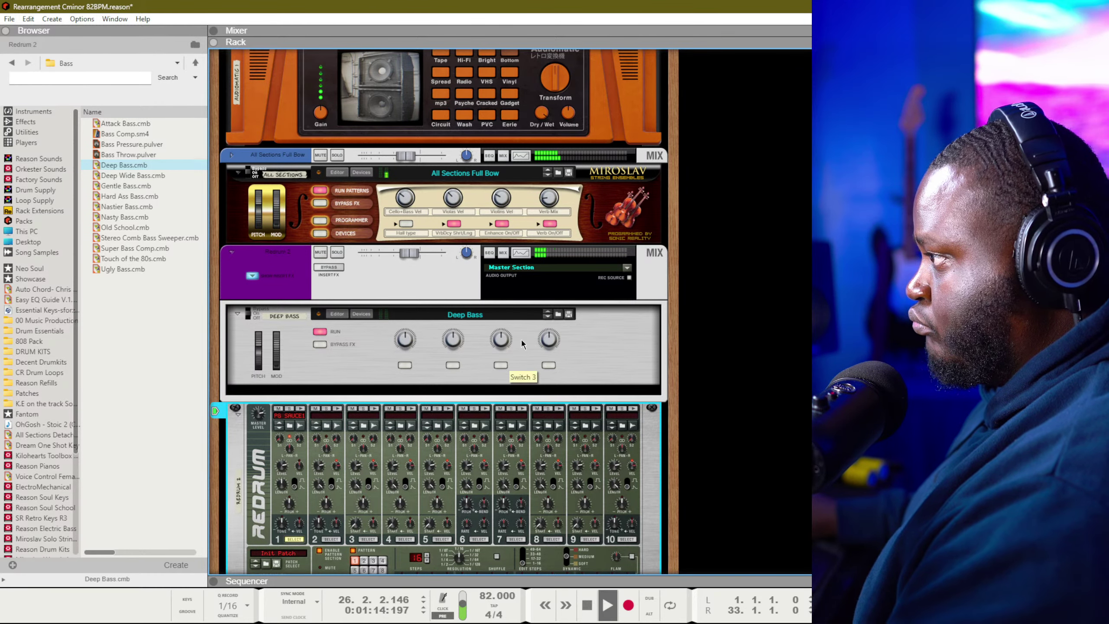
click(548, 317)
Move the Redrum 2 track directly below the Raw Power Kit track in the sequencer
key(F7)
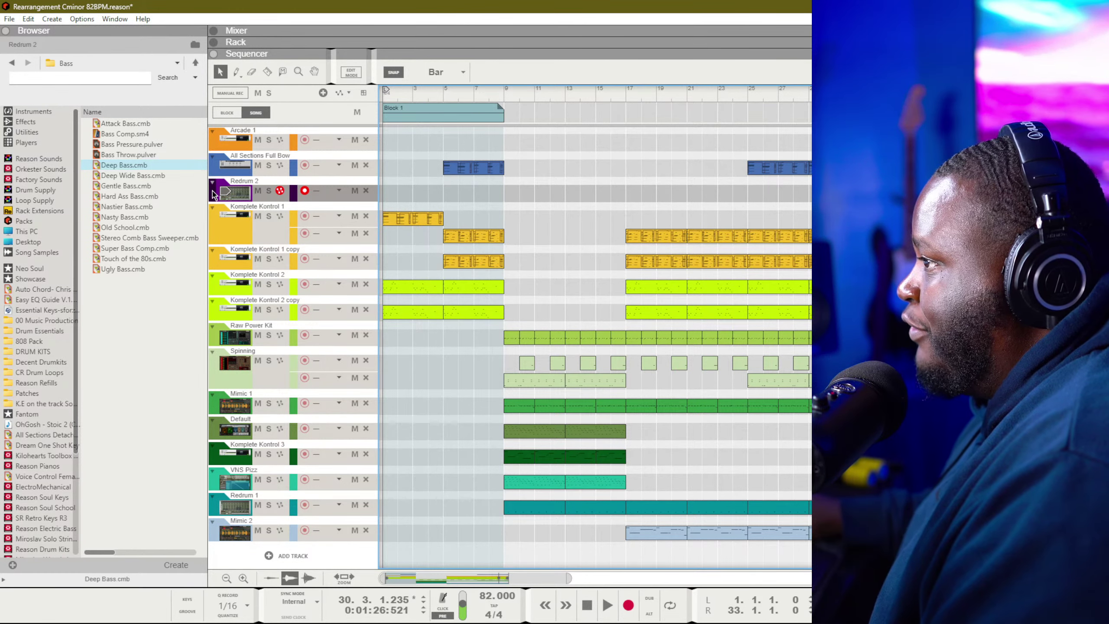
drag(237, 192, 237, 336)
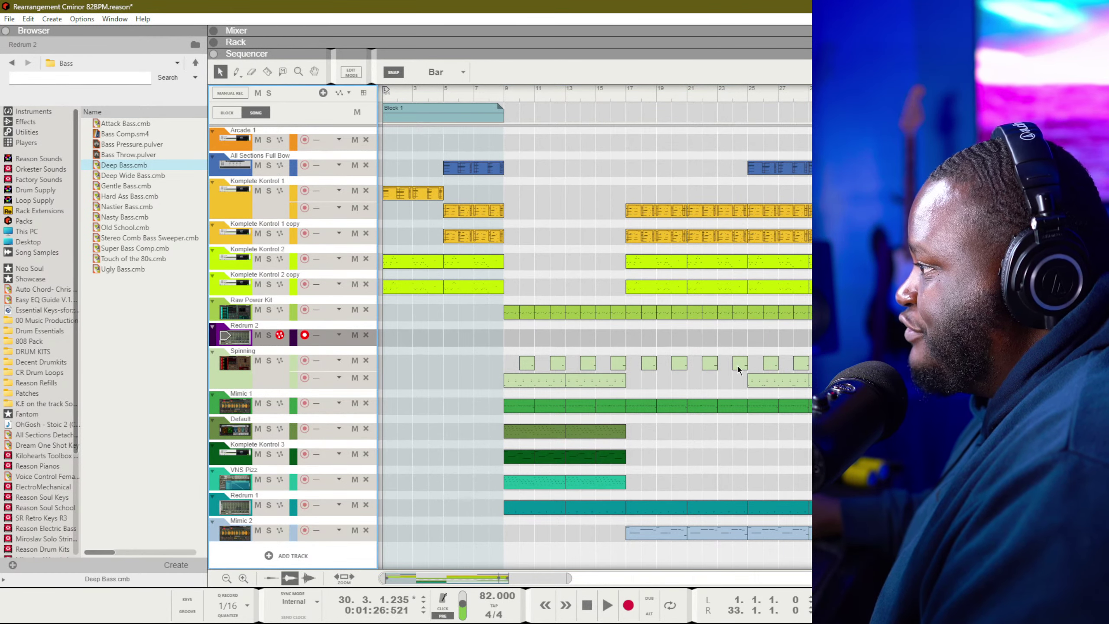
Try copying the Raw Power Kit clips onto the Redrum 2 track and delete the copies
click(517, 314)
drag(518, 313, 509, 339)
scroll(662, 339, right, 5)
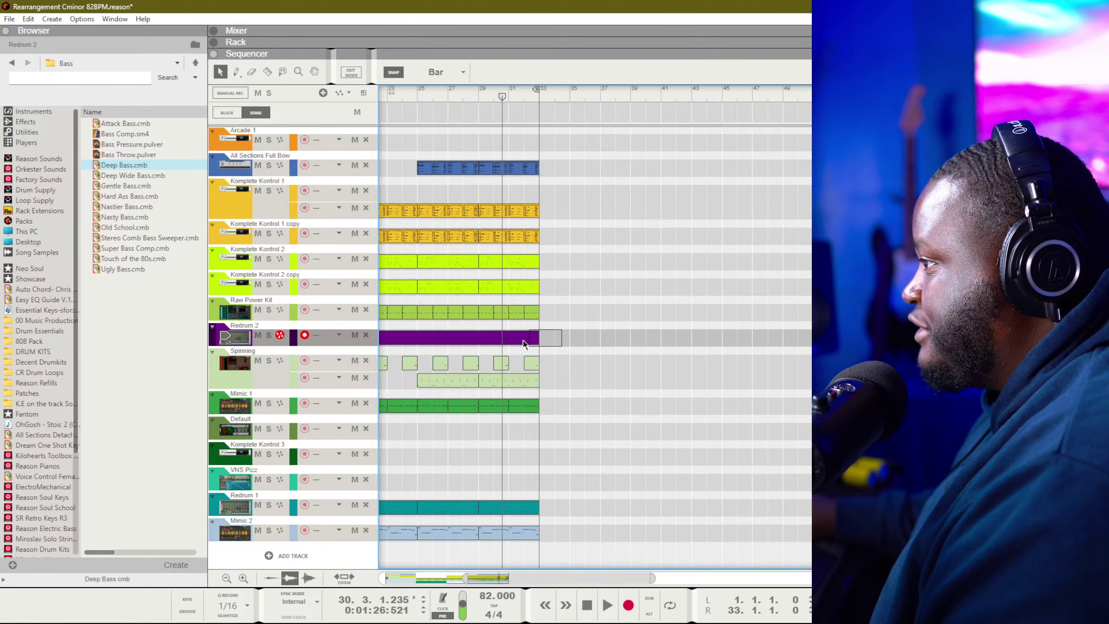
key(Delete)
Copy the Spinning track's second-lane clips to Redrum 2 at bars 9 and 25, join them into one clip and check its notes
scroll(565, 341, left, 6)
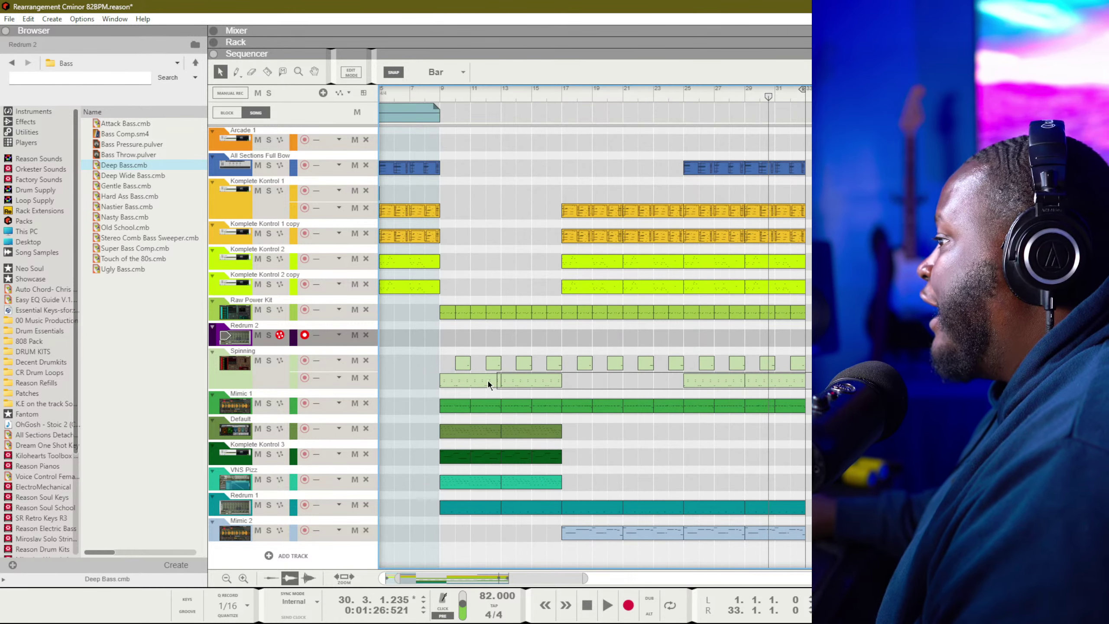
drag(488, 381, 463, 339)
click(445, 98)
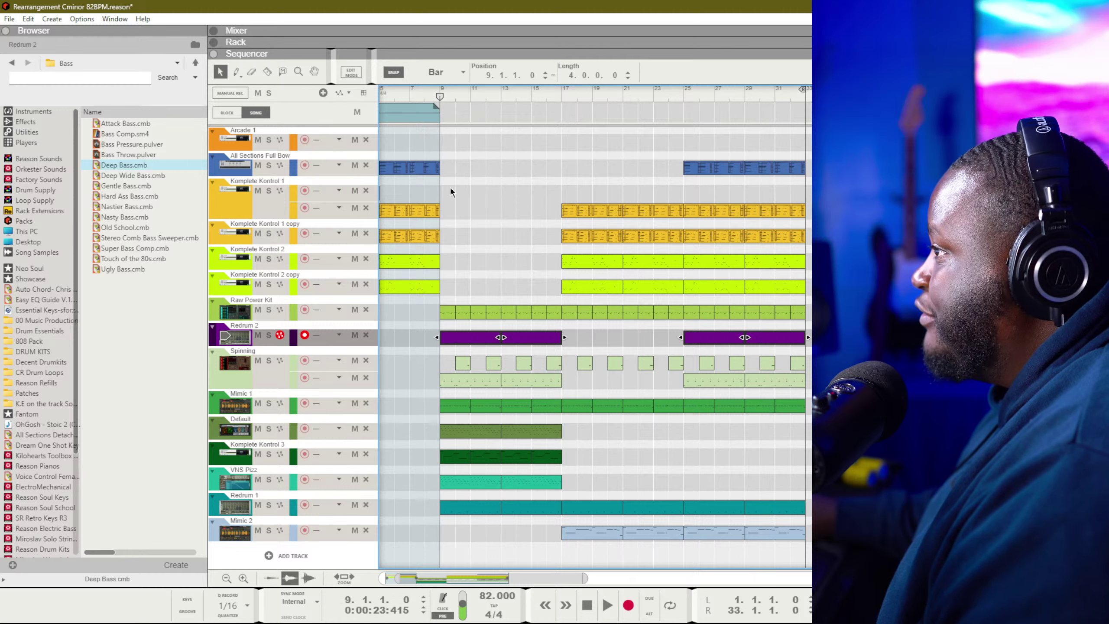
key(ctrl+j)
double_click(526, 333)
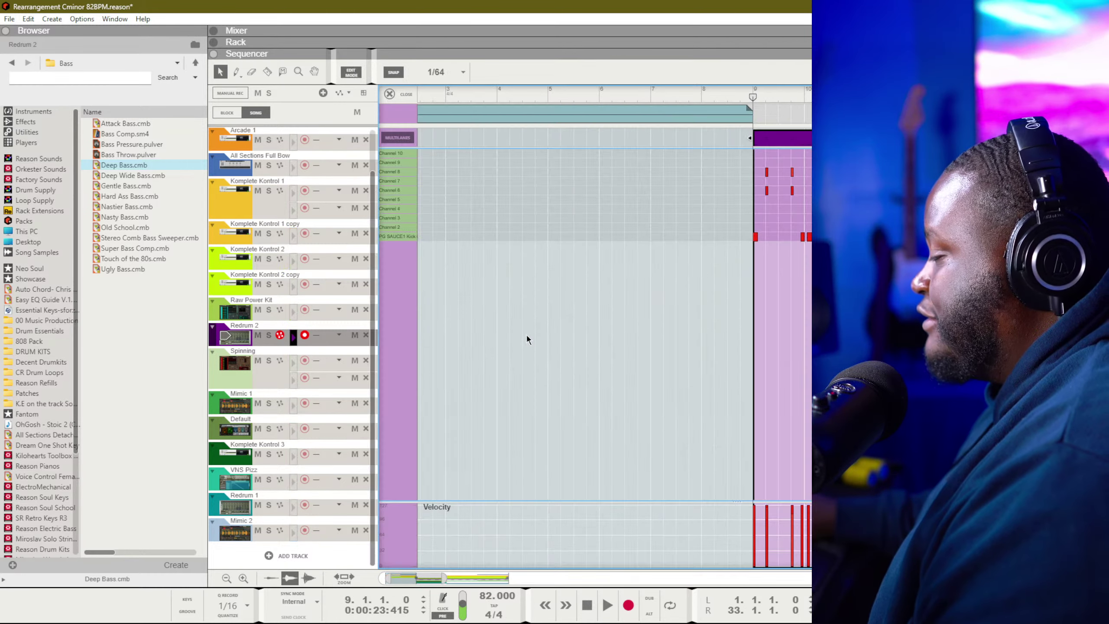
scroll(806, 264, down, 5)
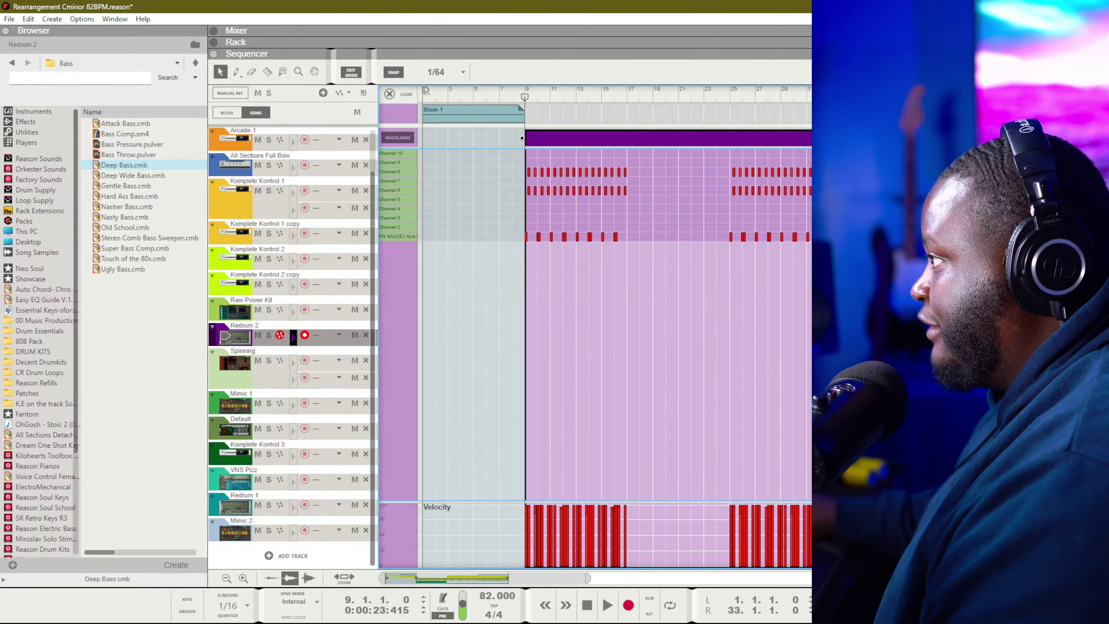
key(ctrl+e)
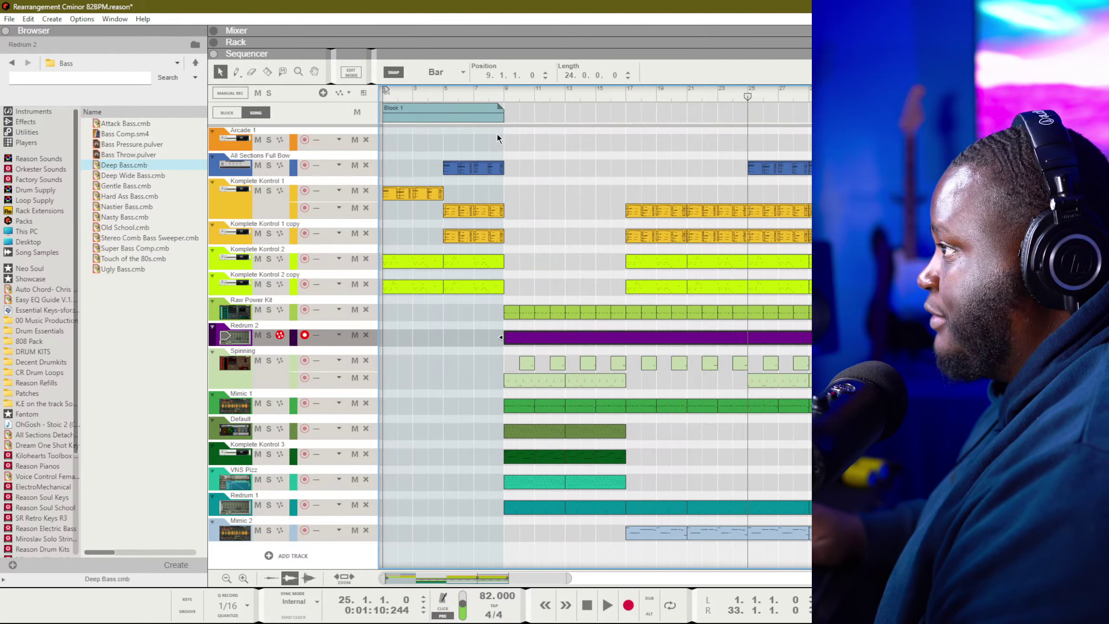
Save the song and play it from the start
key(space)
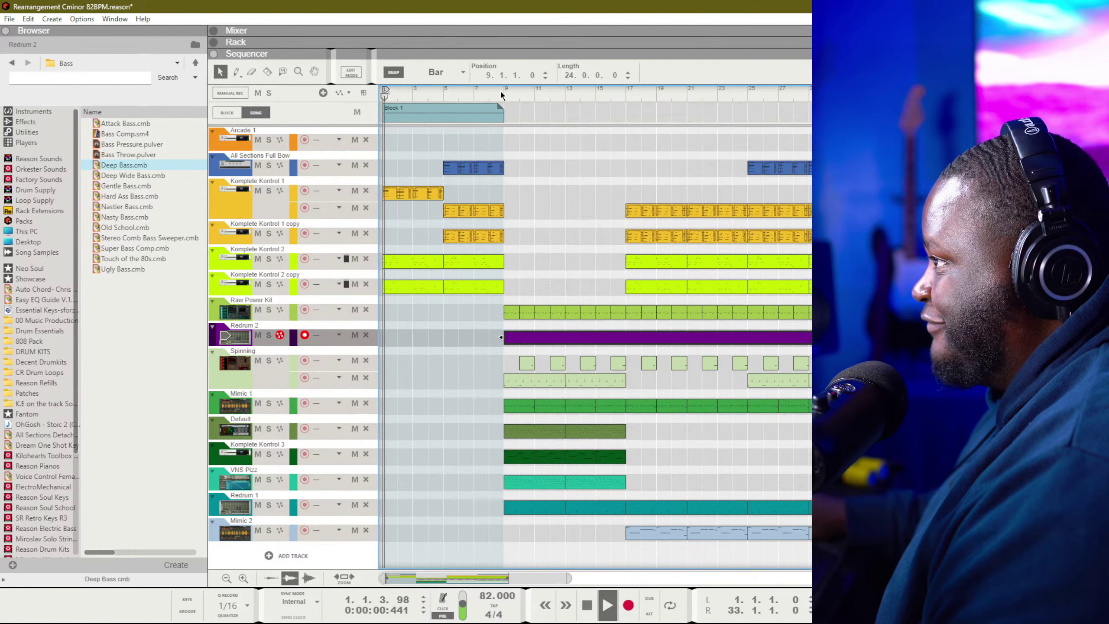
key(space)
key(ctrl+s)
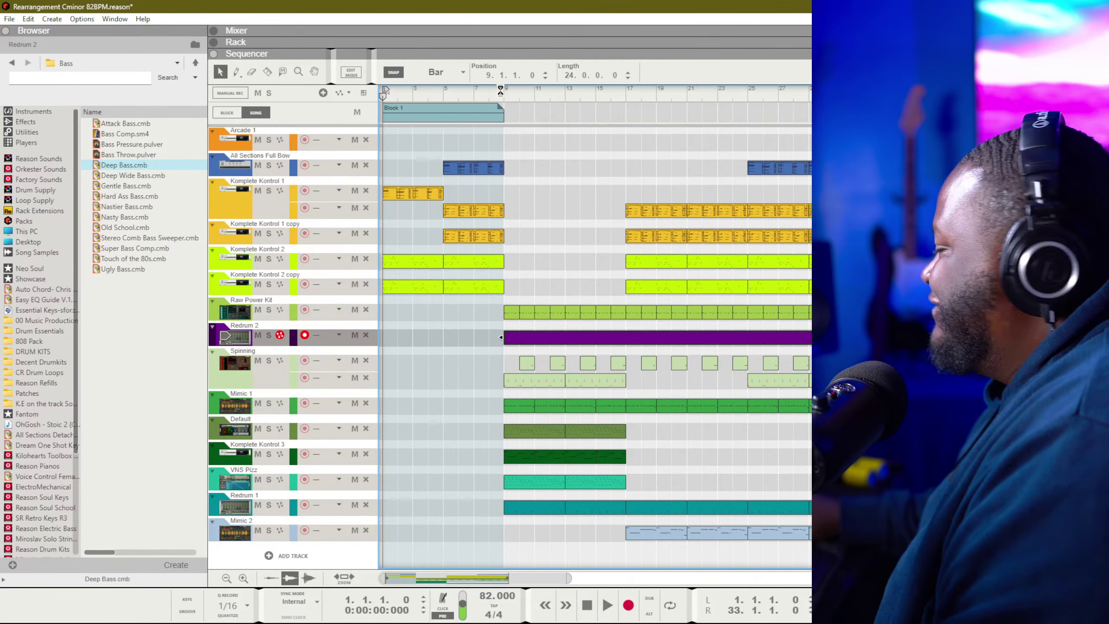
key(space)
Draw Block 2 from bar 9 to bar 25 and Block 3 from bar 25 to bar 33 on the blocks track
drag(504, 112, 747, 113)
drag(688, 113, 792, 113)
click(585, 247)
scroll(489, 227, down, 2)
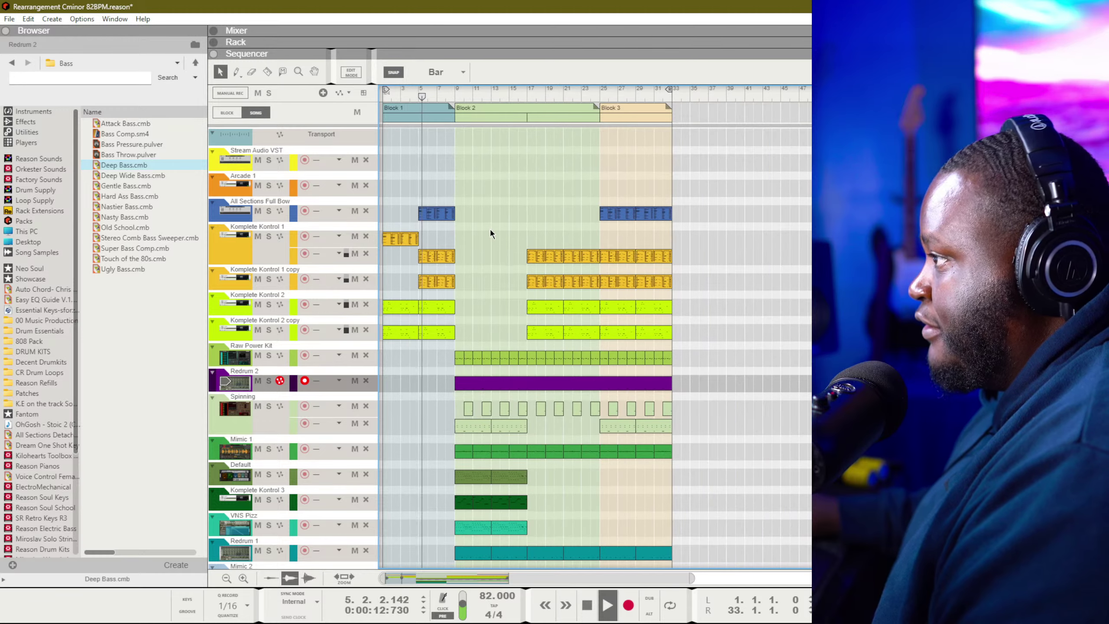
Copy the Komplete Kontrol 2 copy clip from bar 17 to bar 13
scroll(490, 228, down, 2)
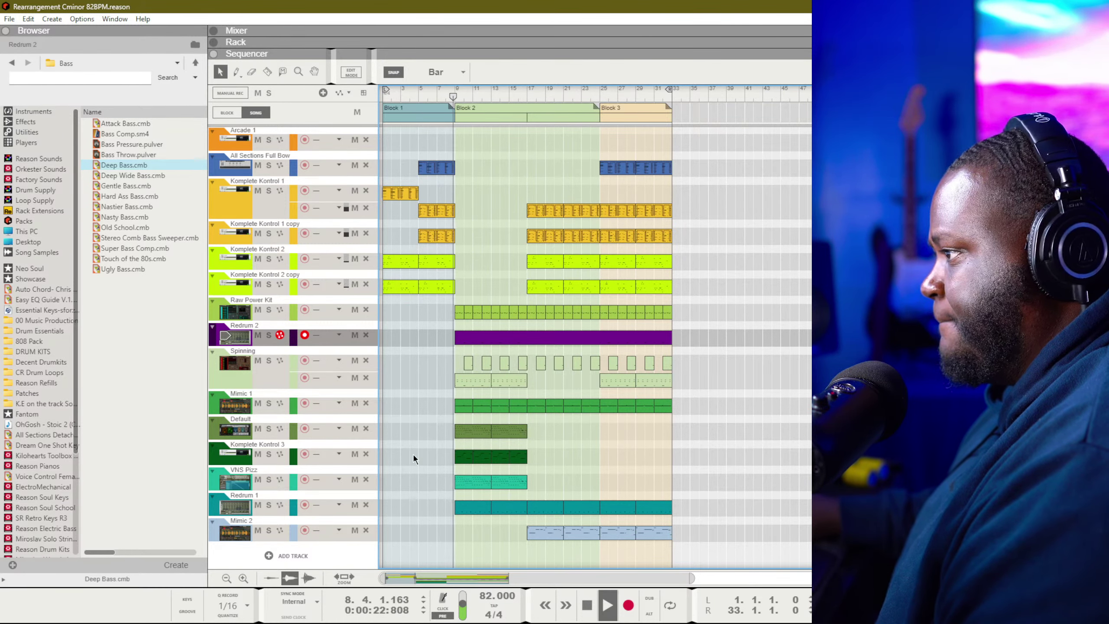
drag(545, 287, 509, 287)
click(497, 267)
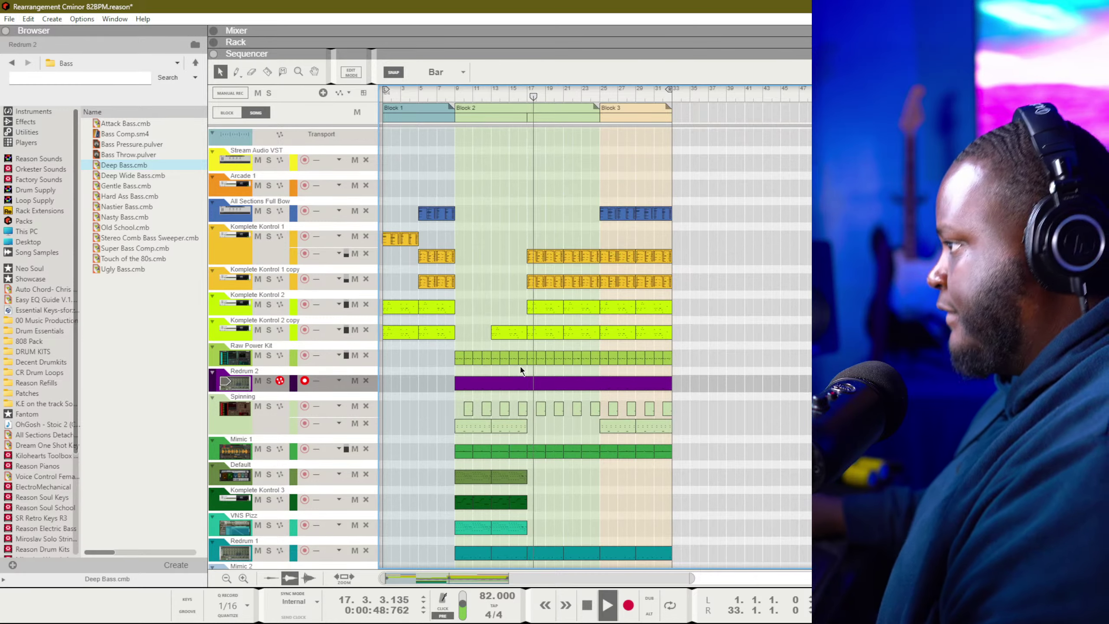
scroll(519, 331, up, 2)
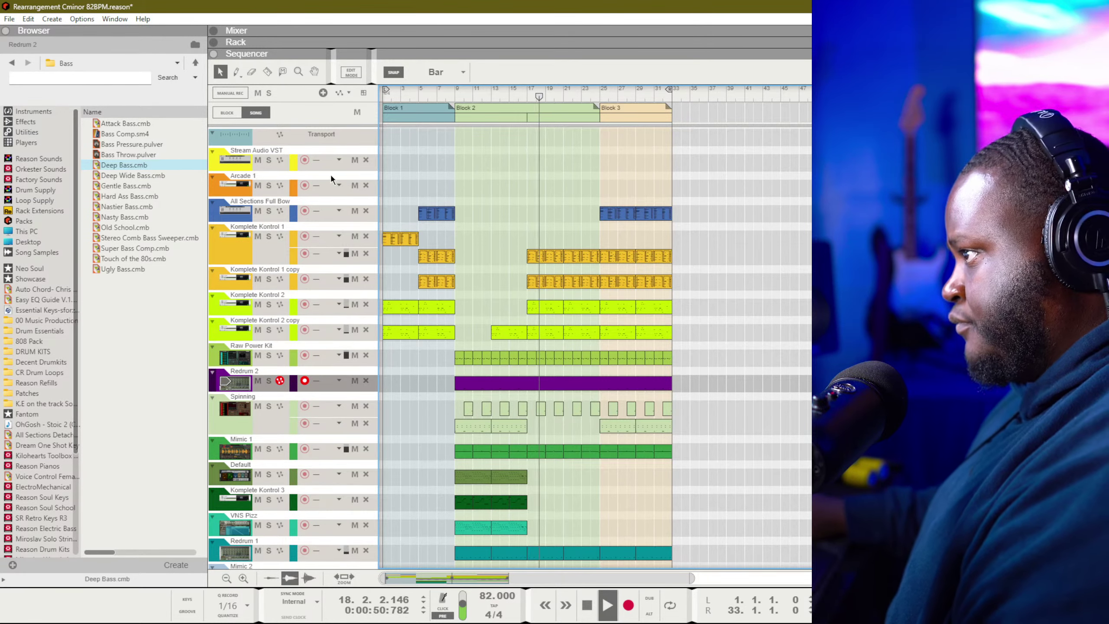
Stop playback, select the Arcade 1 track and open its Arcade plug-in window from the rack
key(space)
click(305, 185)
key(F6)
scroll(542, 197, up, 2)
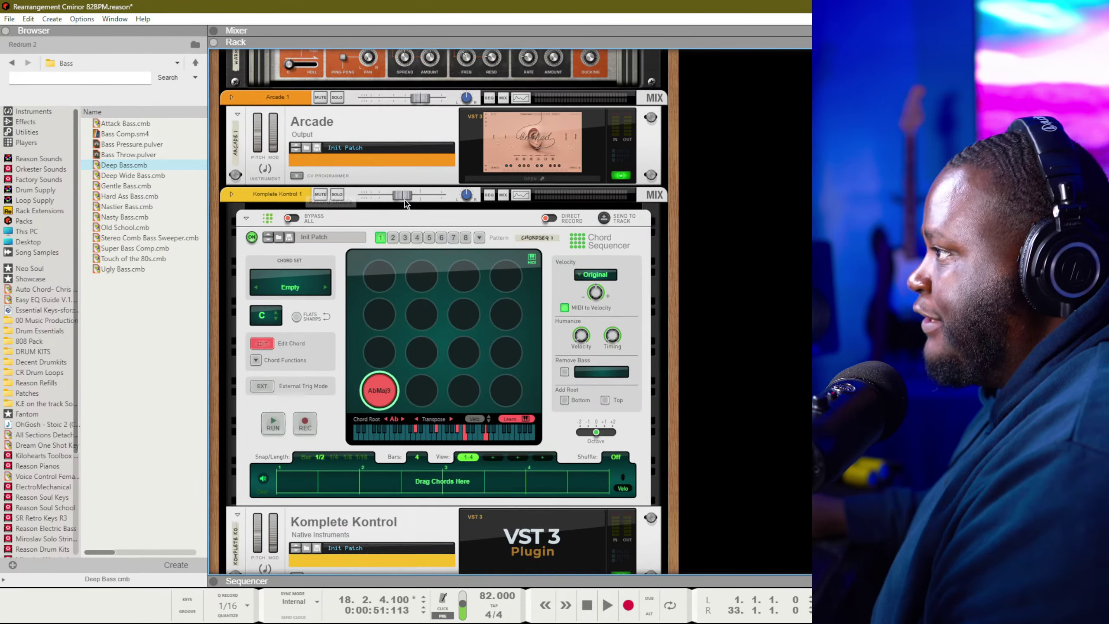
click(542, 216)
click(541, 214)
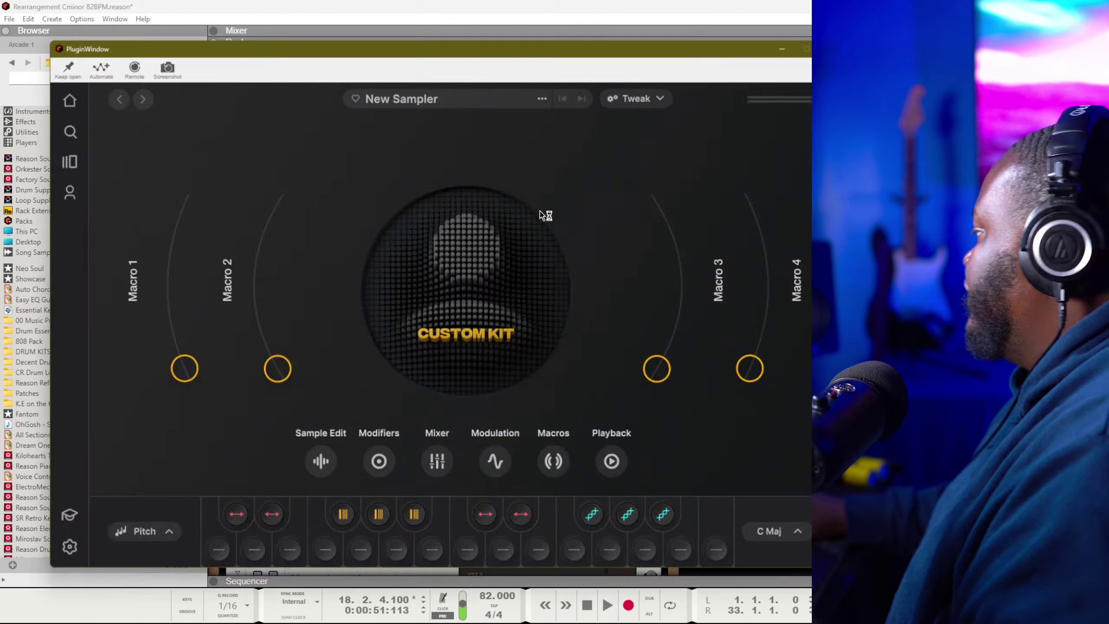
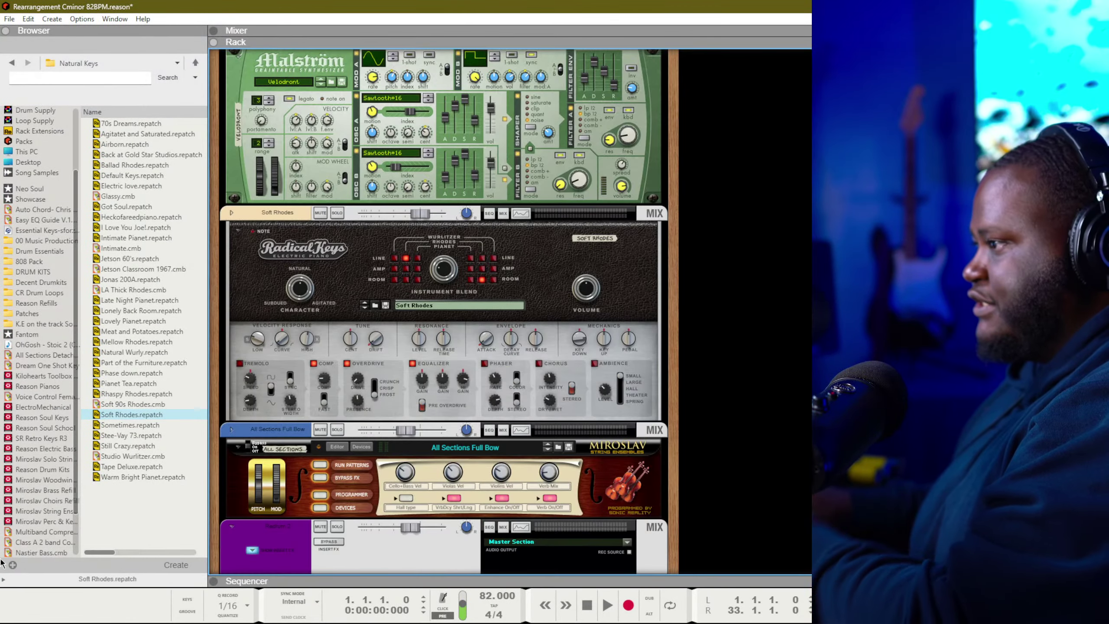
scroll(415, 460, down, 4)
scroll(415, 463, up, 20)
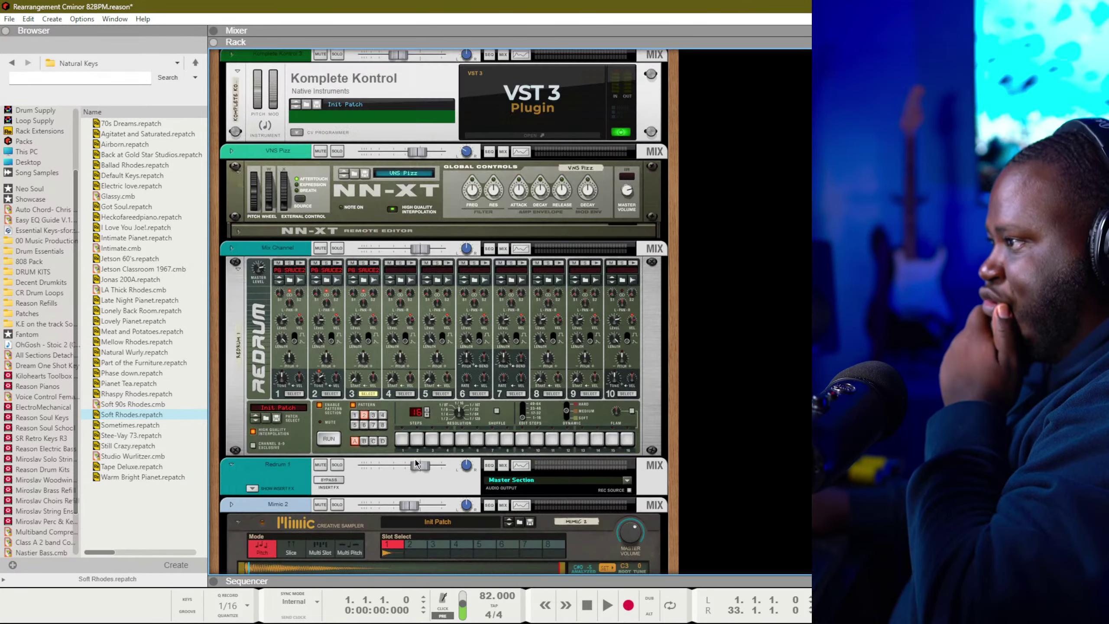
scroll(414, 463, up, 10)
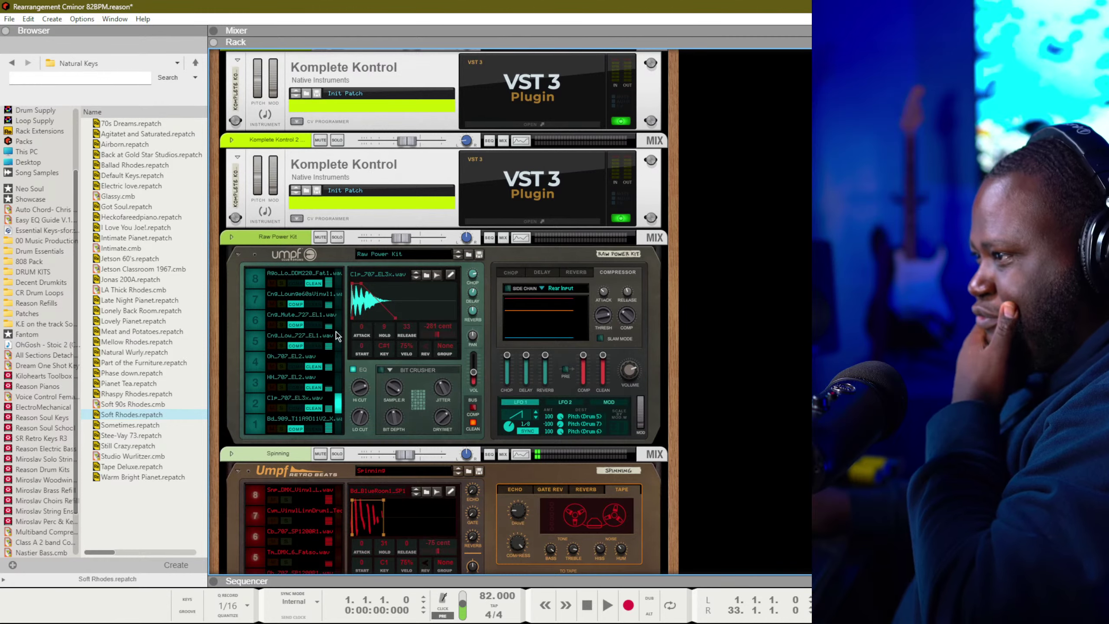
scroll(511, 281, down, 2)
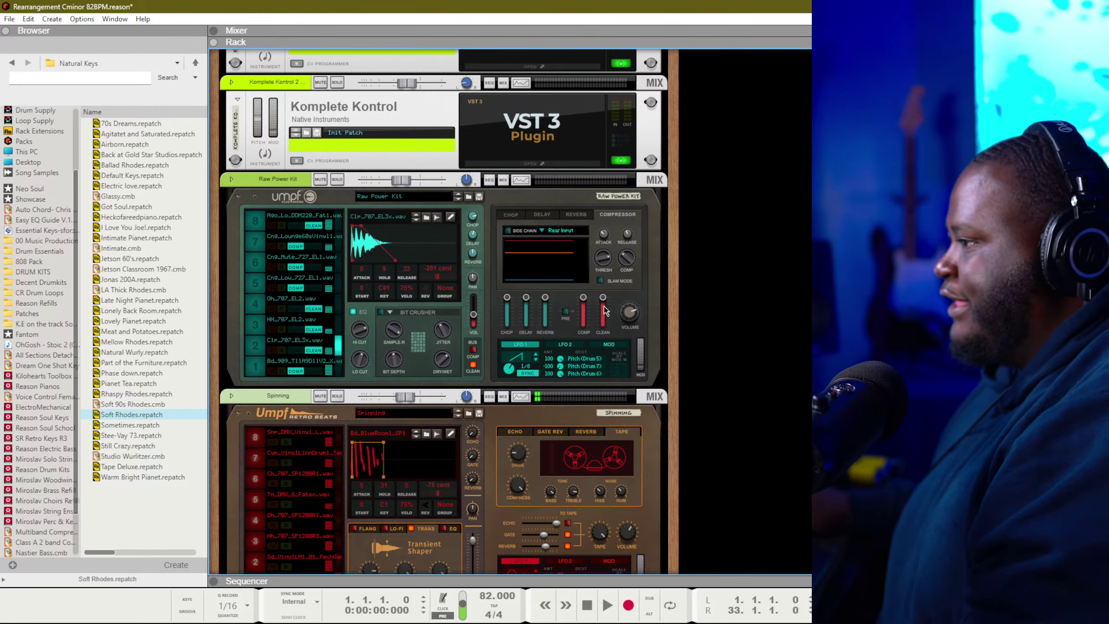
key(F7)
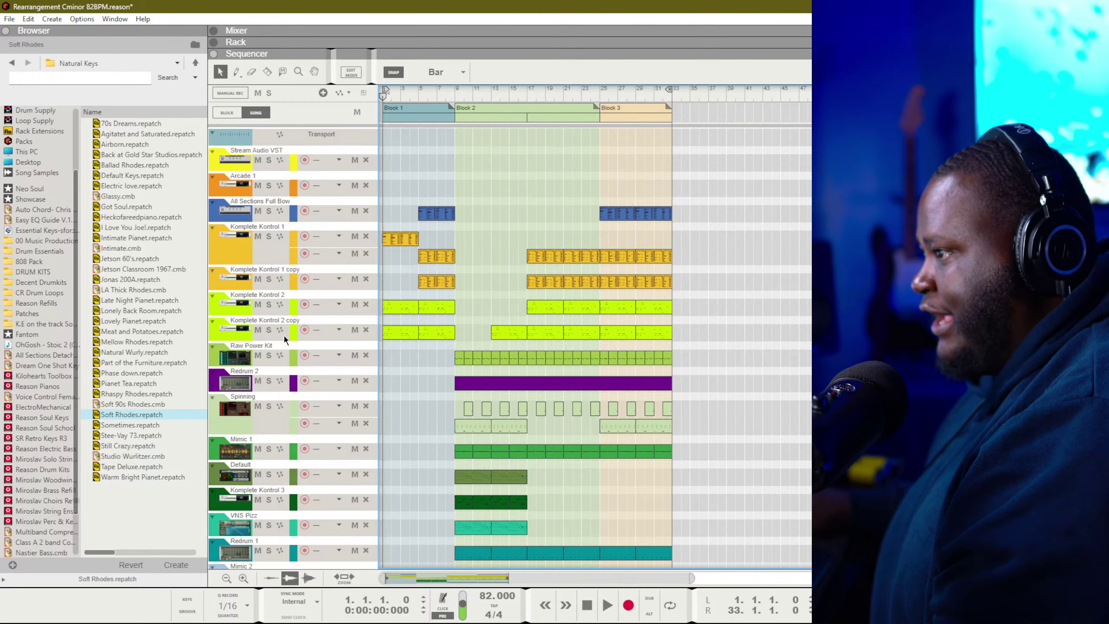
Select the Spinning track and play the song from the start
click(303, 412)
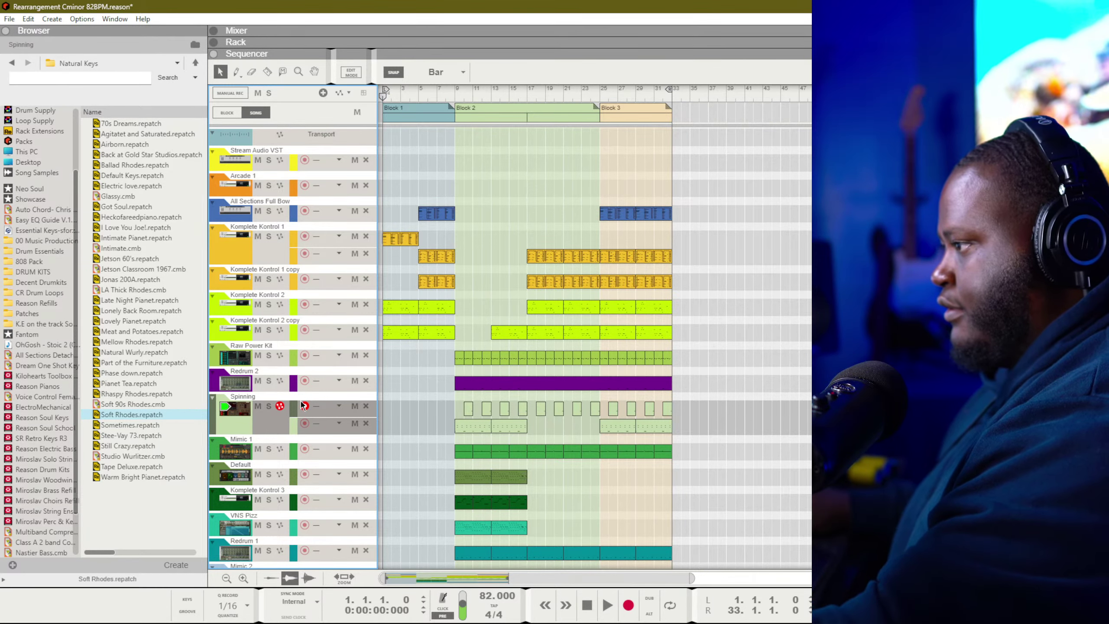
key(space)
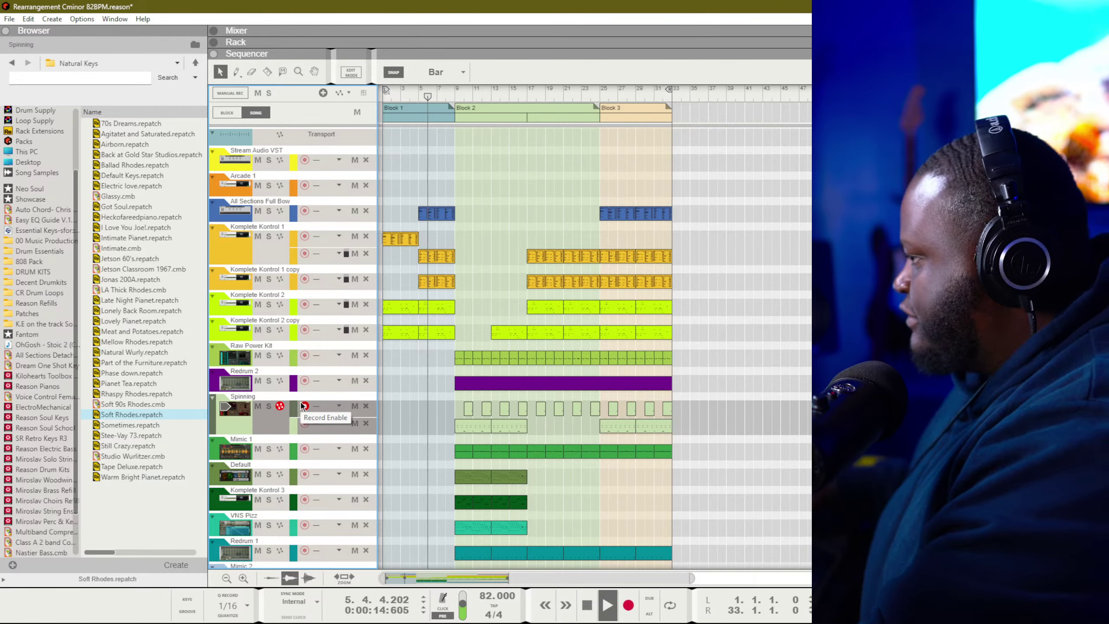
Switch to Stream Deck, set the XPLOSION 3 sound's action to Play / Overlap, and return to the song in Reason
mouse_move(561, 610)
click(631, 610)
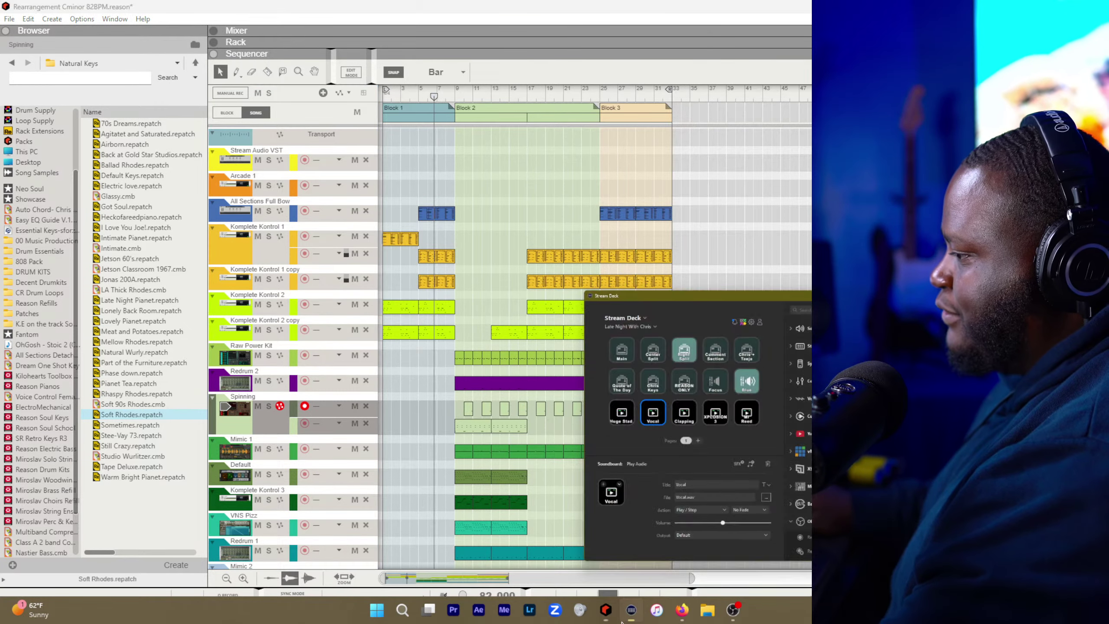
click(776, 298)
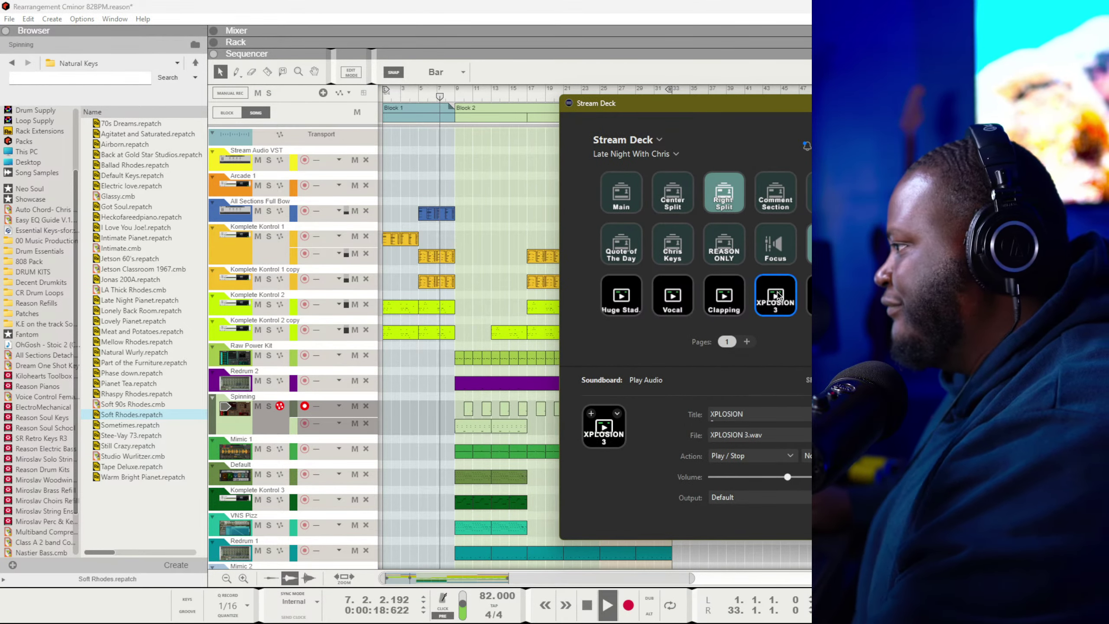
click(745, 457)
click(746, 481)
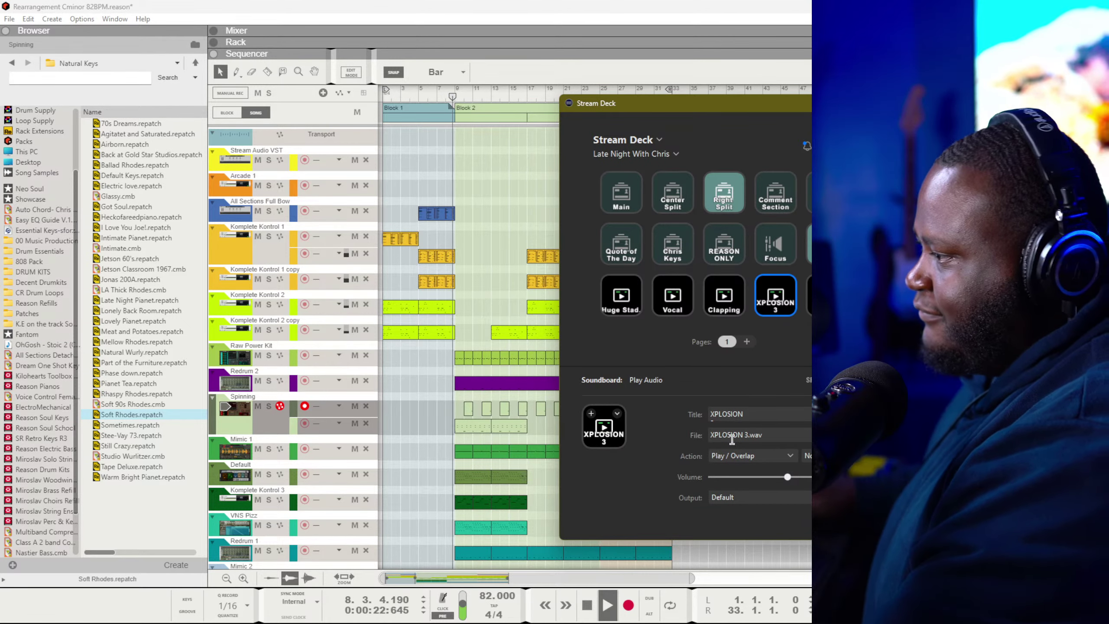
click(549, 165)
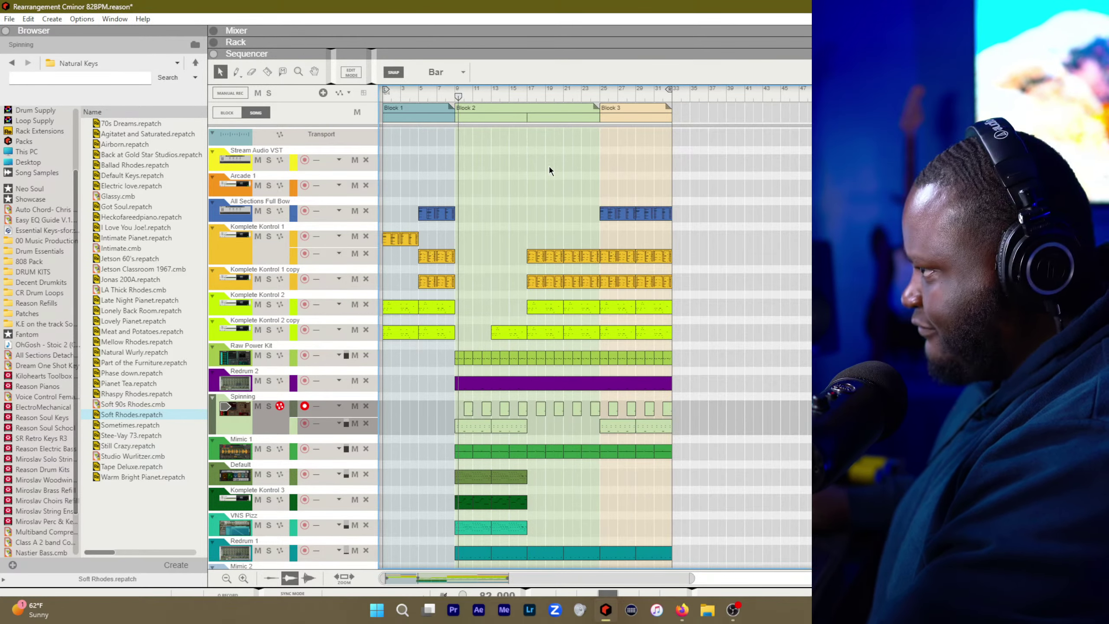
Listen through Block 2, briefly soloing Komplete Kontrol 1, and select the Velodront track while reviewing all the tracks
scroll(549, 165, down, 3)
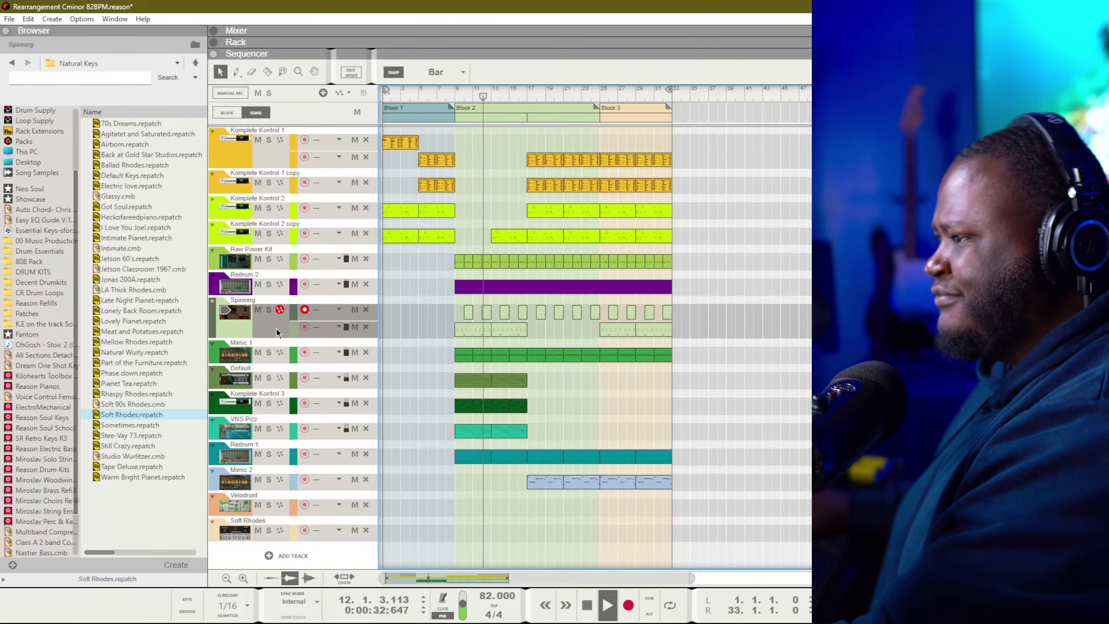
click(269, 140)
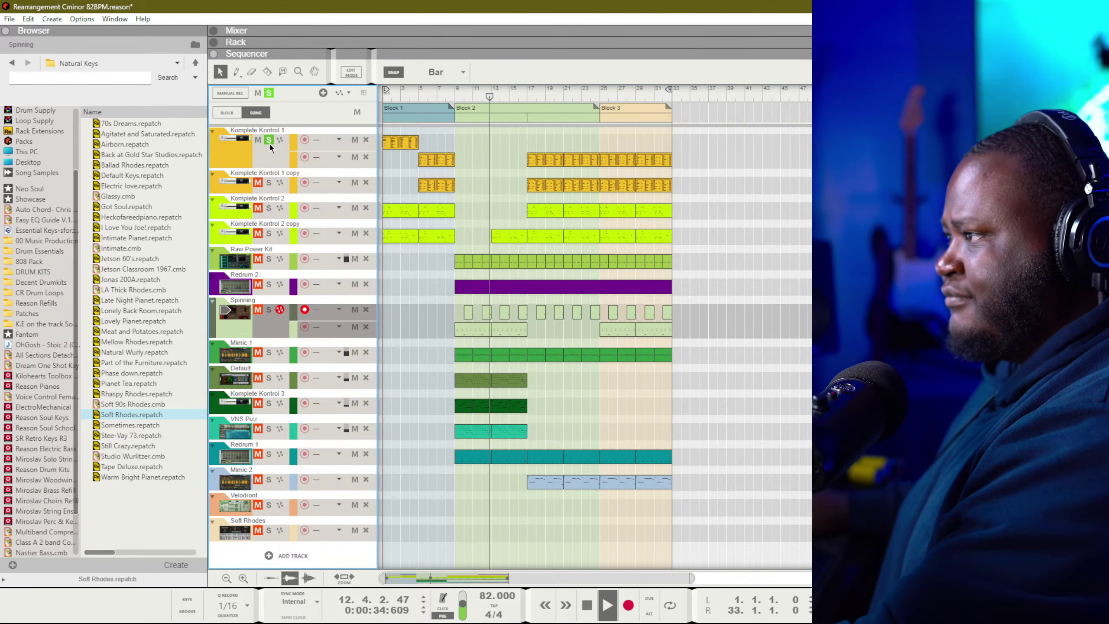
click(269, 140)
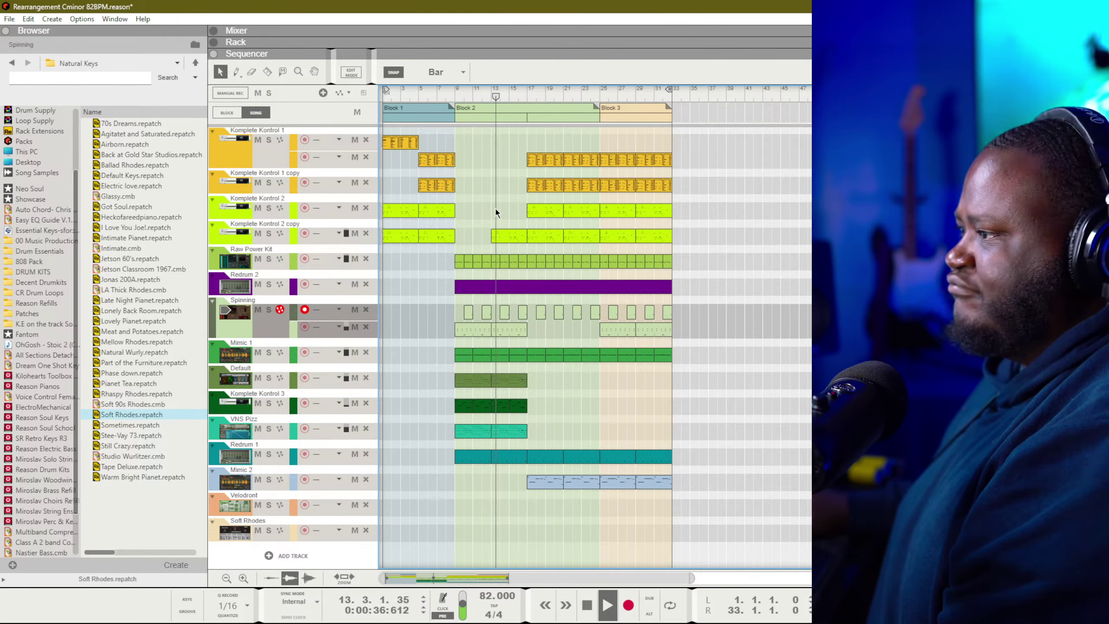
scroll(503, 185, up, 3)
scroll(503, 185, down, 3)
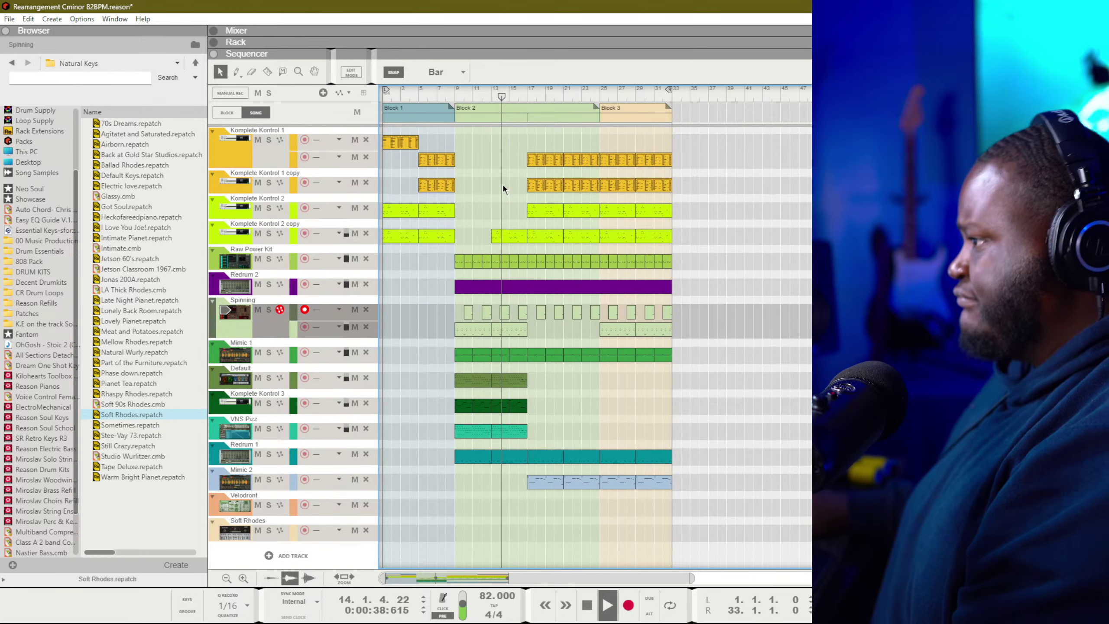
click(304, 506)
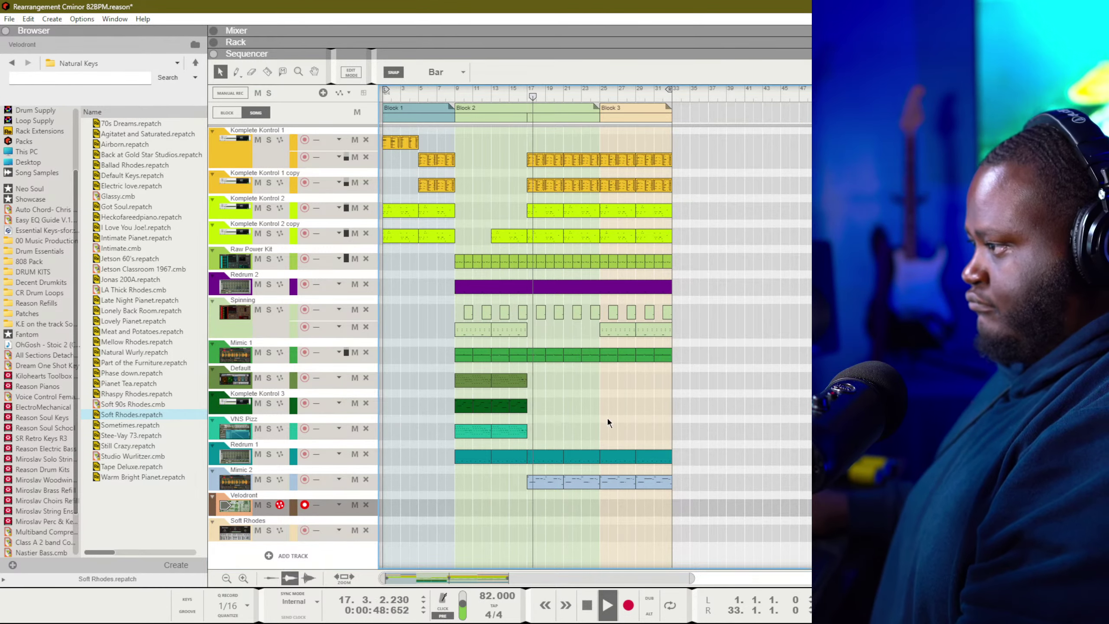
scroll(607, 418, up, 3)
scroll(606, 417, down, 3)
scroll(603, 414, down, 1)
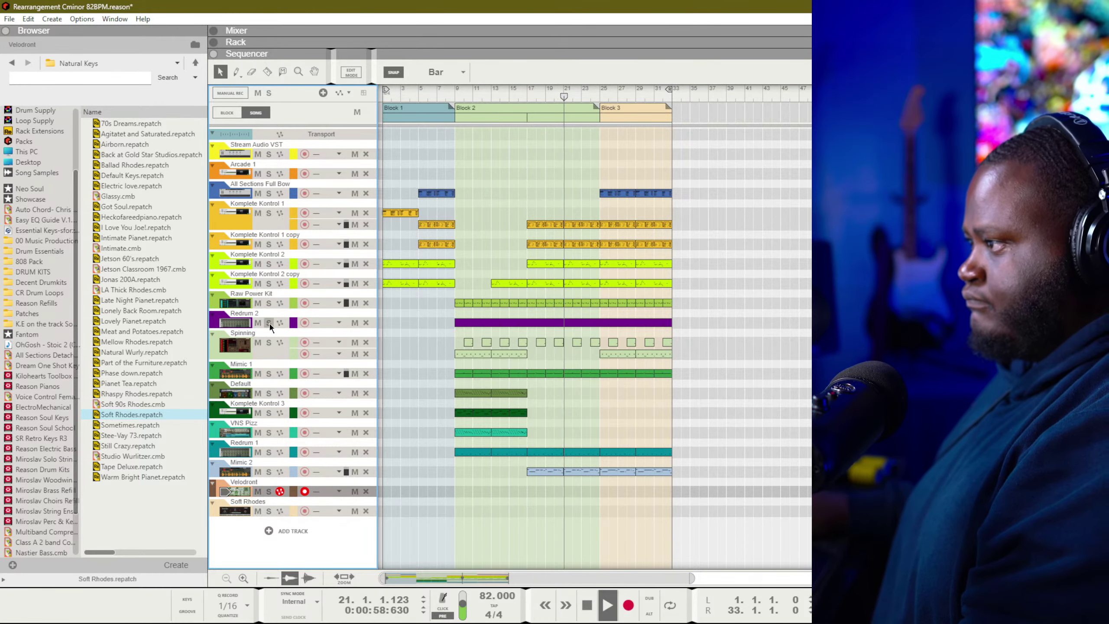
Split the Redrum 2 clip at bar 25 and shorten its first part to end at bar 17
click(592, 326)
key(r)
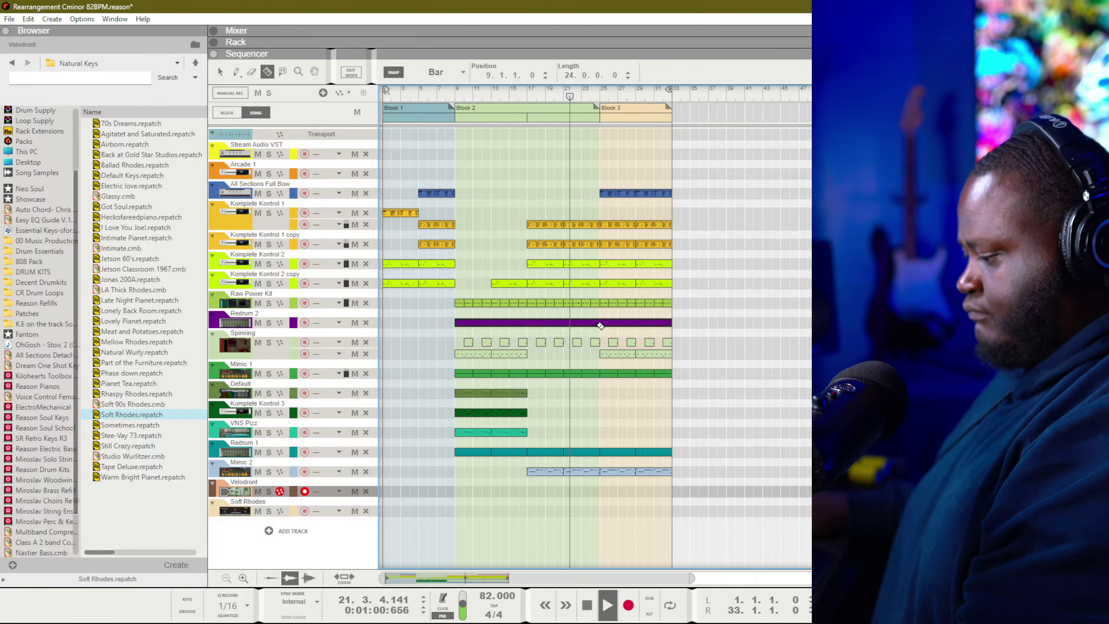
click(601, 326)
key(q)
drag(599, 325, 529, 326)
click(543, 326)
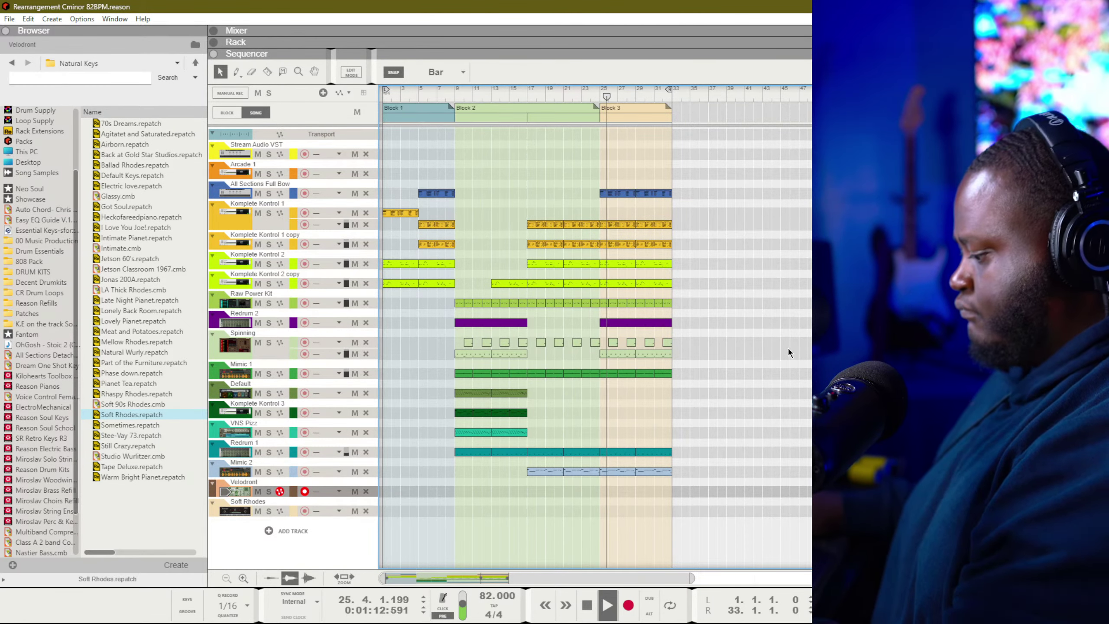
Filter the All Sections Full Bow channel in the Spectrum EQ with a high pass just above 160 Hz and a low pass at 4.23 kHz
key(F5)
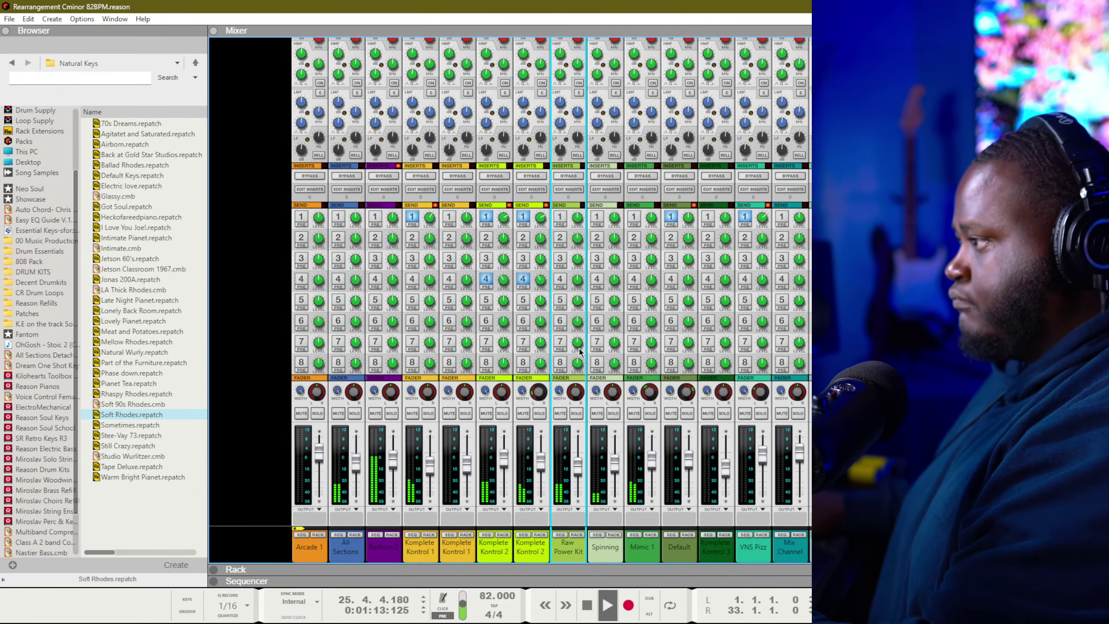
click(349, 559)
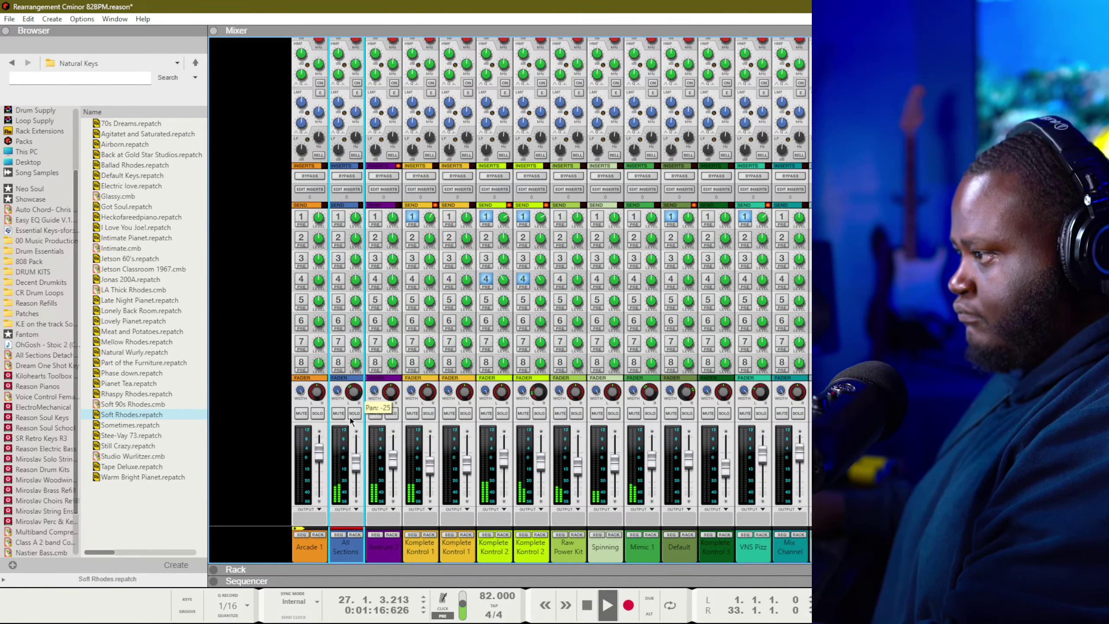
key(F2)
drag(624, 287, 699, 305)
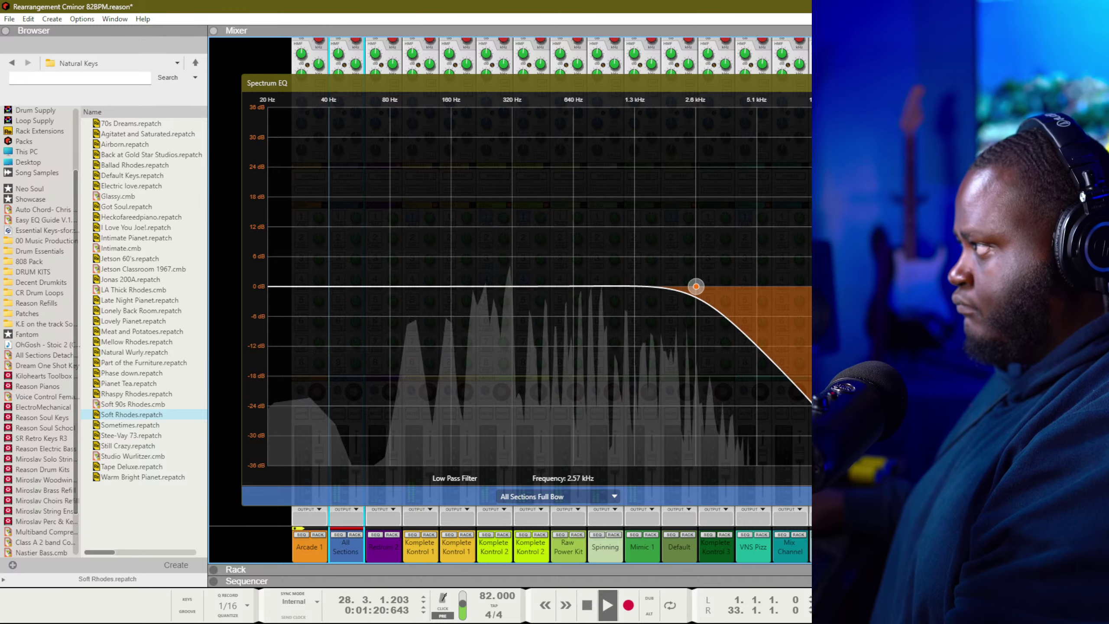
drag(268, 287, 465, 286)
click(697, 287)
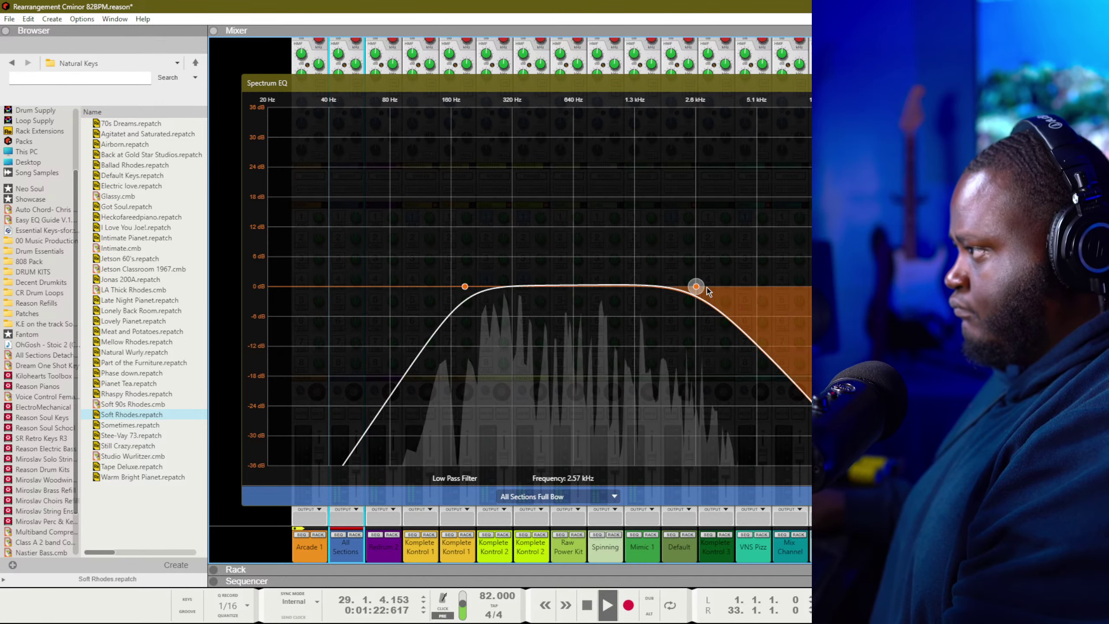
drag(697, 287, 740, 287)
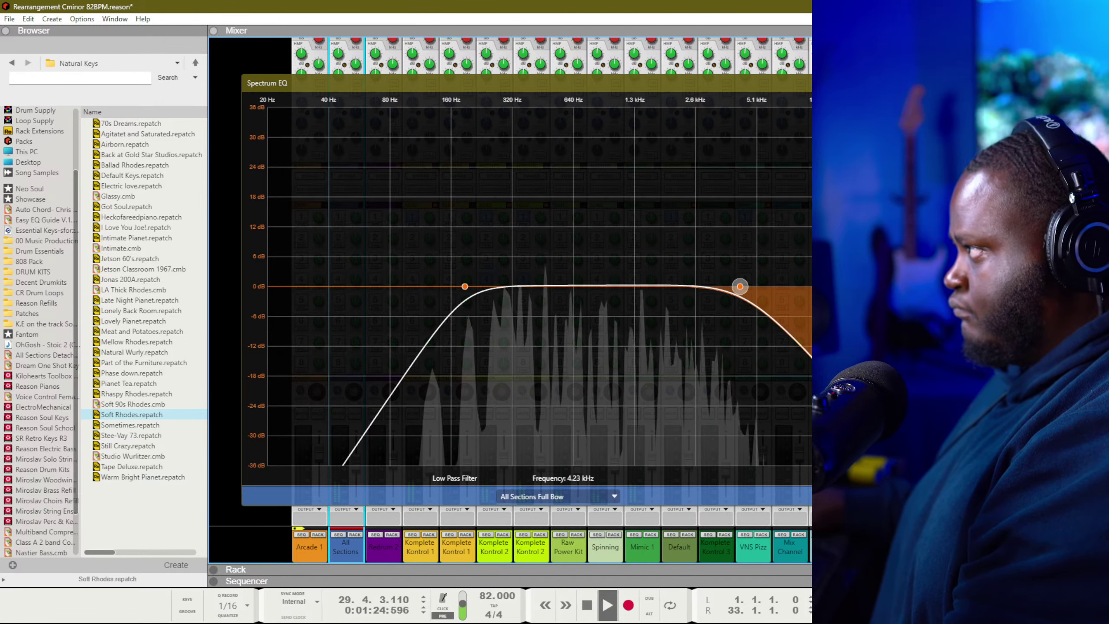
key(Escape)
Return to the sequencer and add a Processed Pianos instrument track
key(F7)
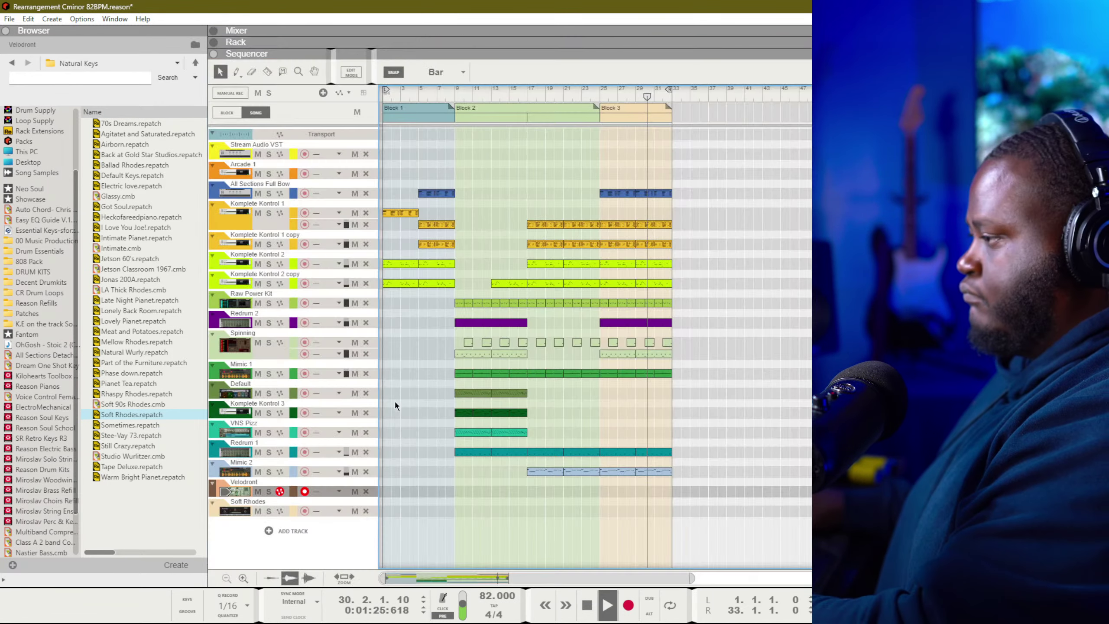
click(309, 525)
mouse_move(409, 544)
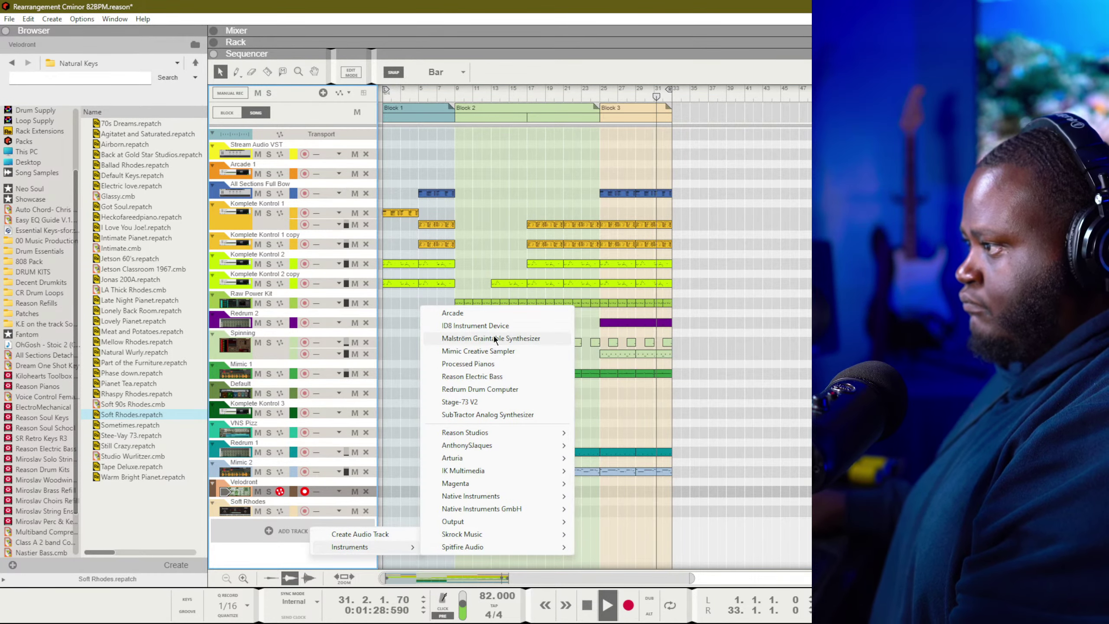
click(470, 364)
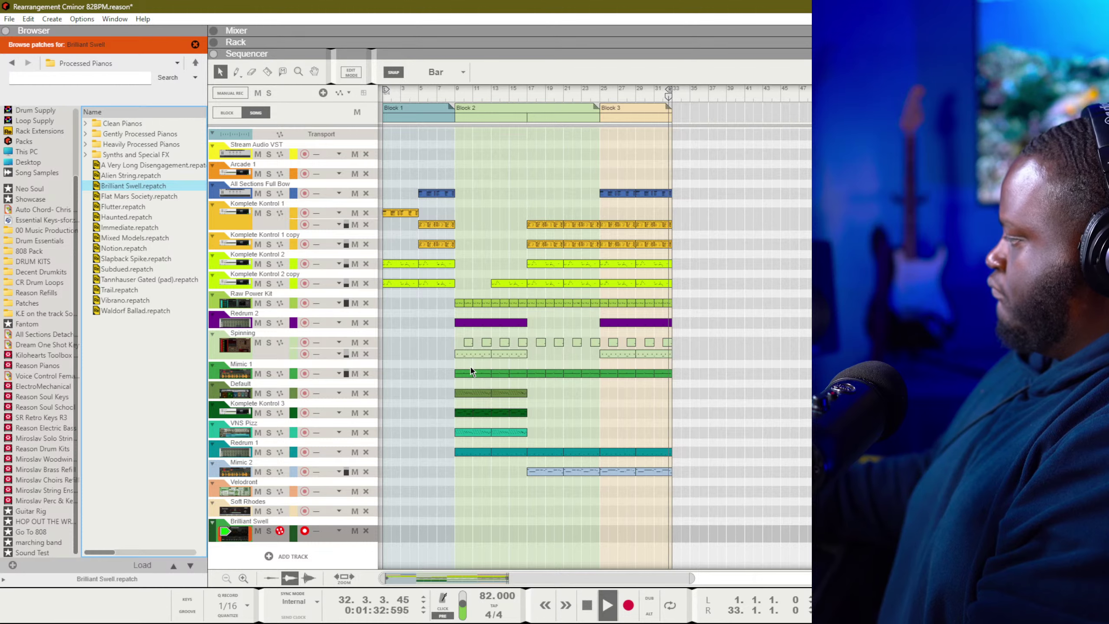
Record a part on the new piano track from bar 17 and trim its clip to end at bar 25
key(space)
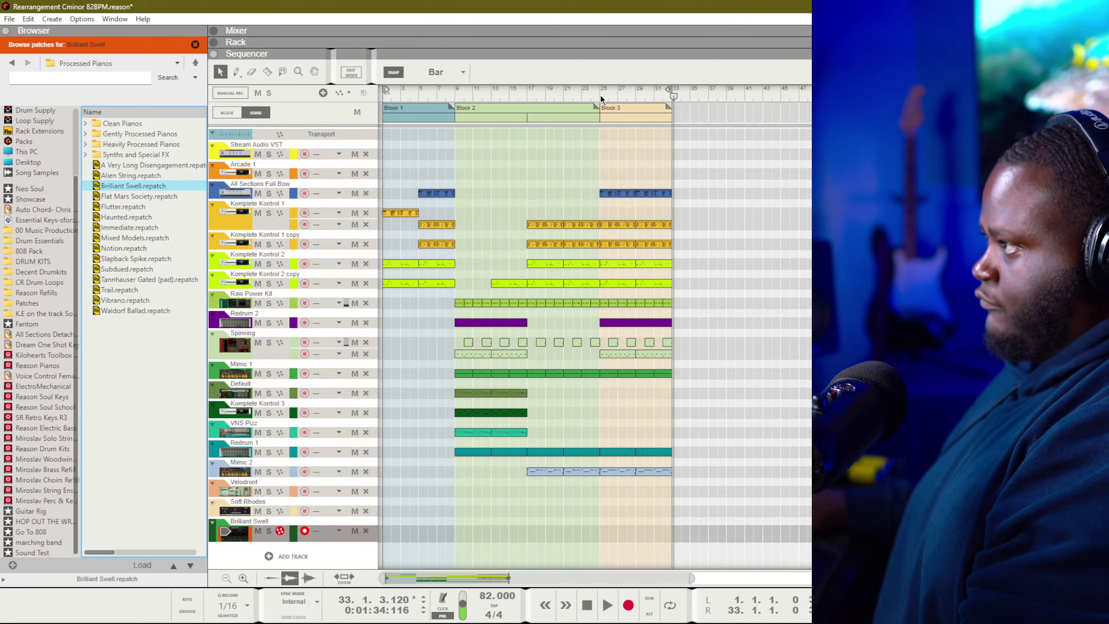
drag(601, 97, 527, 101)
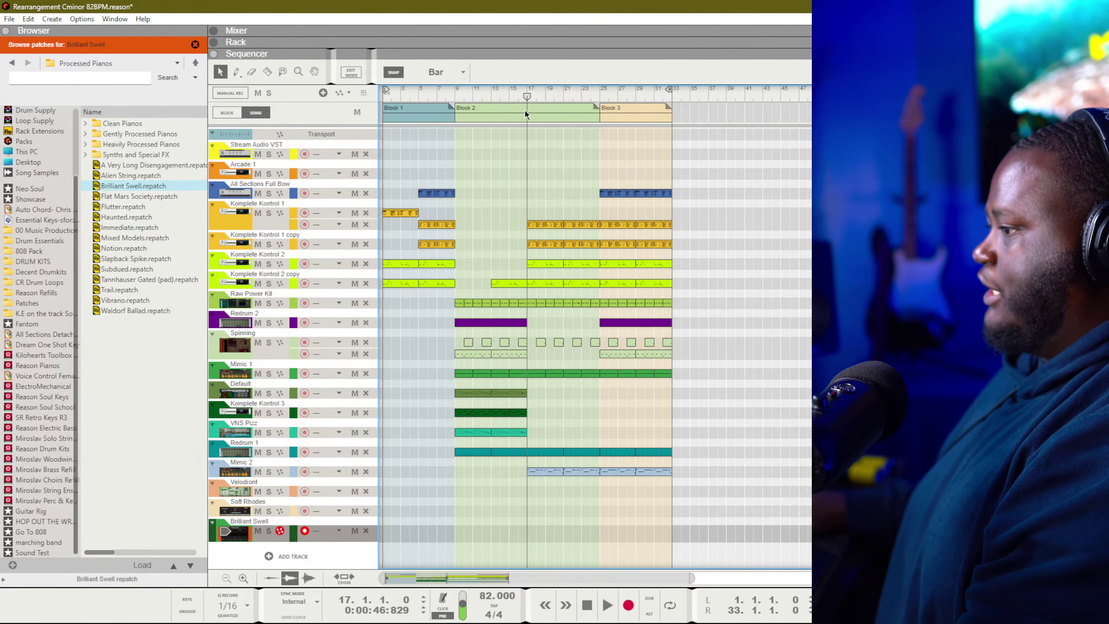
key(space)
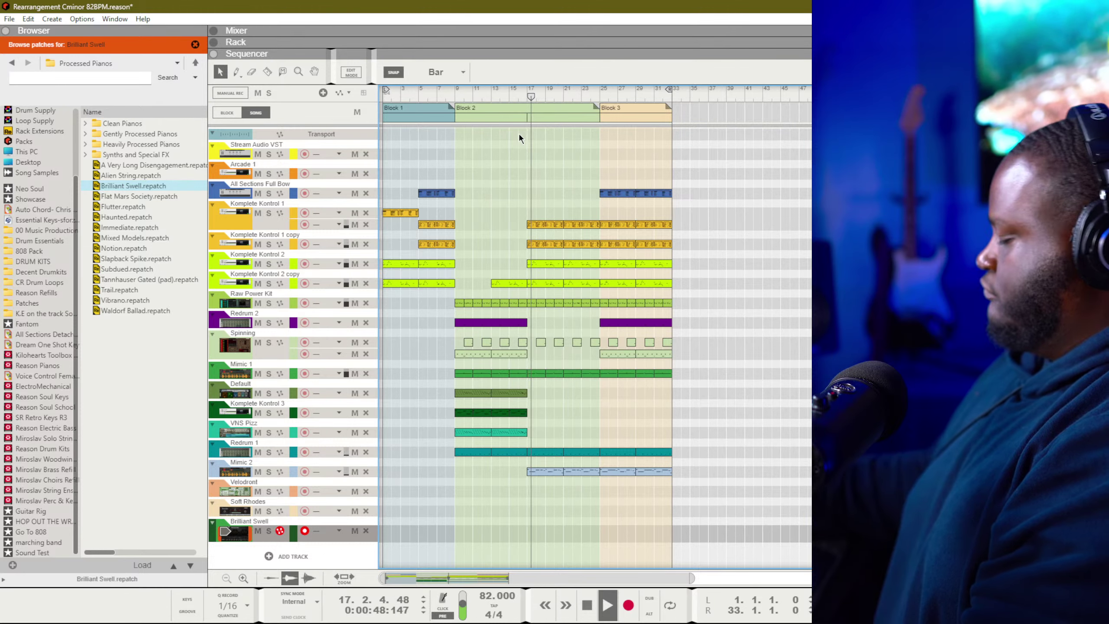
key(ctrl+Return)
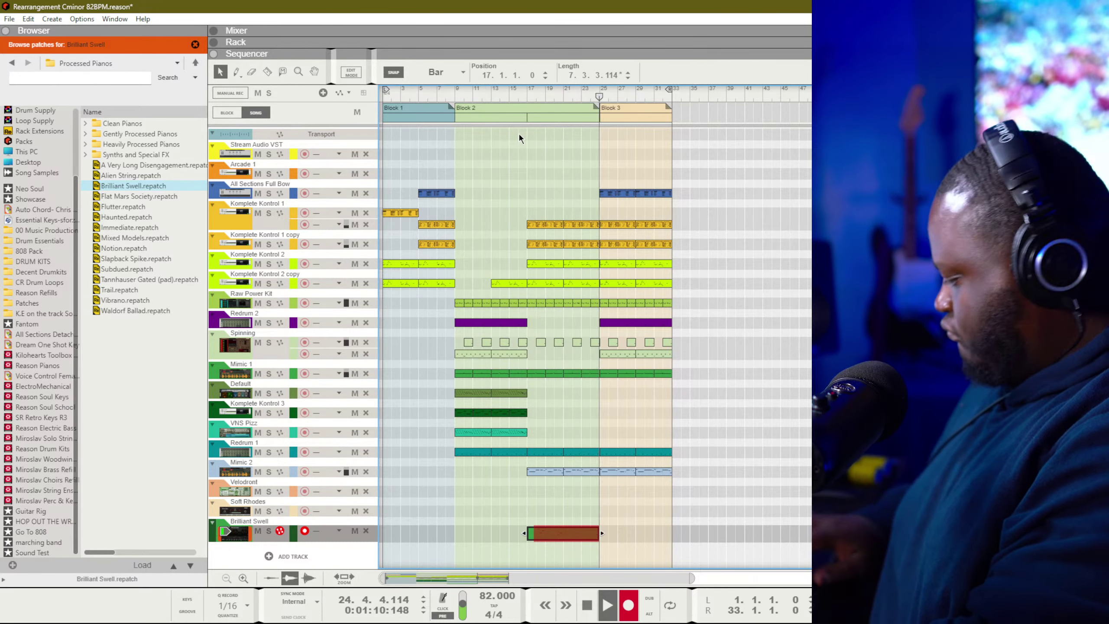
key(ctrl+Return)
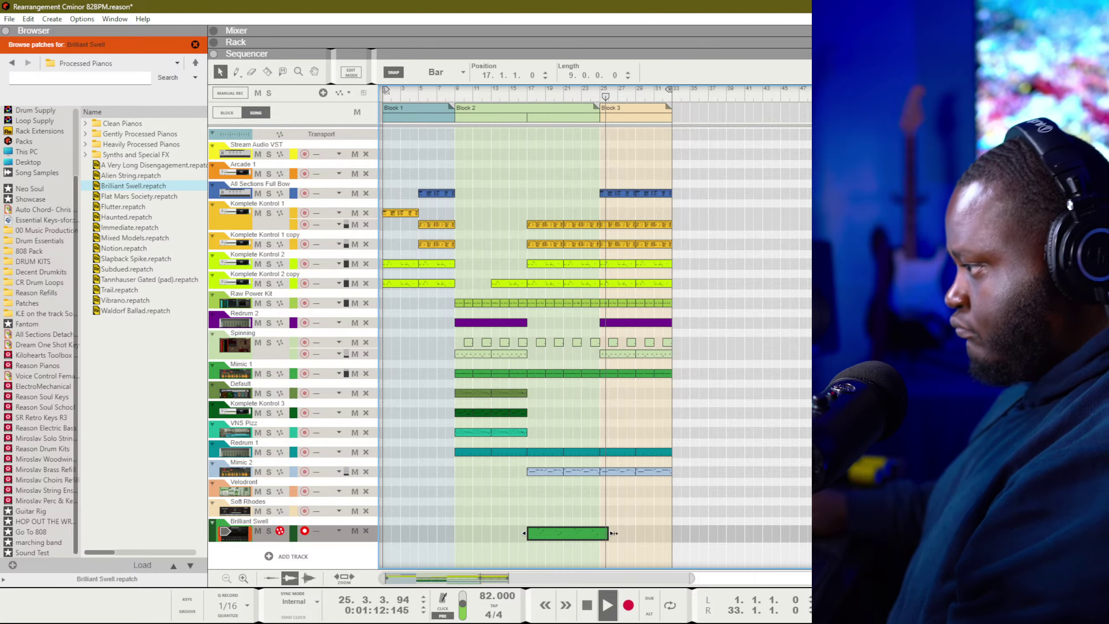
drag(612, 535, 602, 538)
click(609, 526)
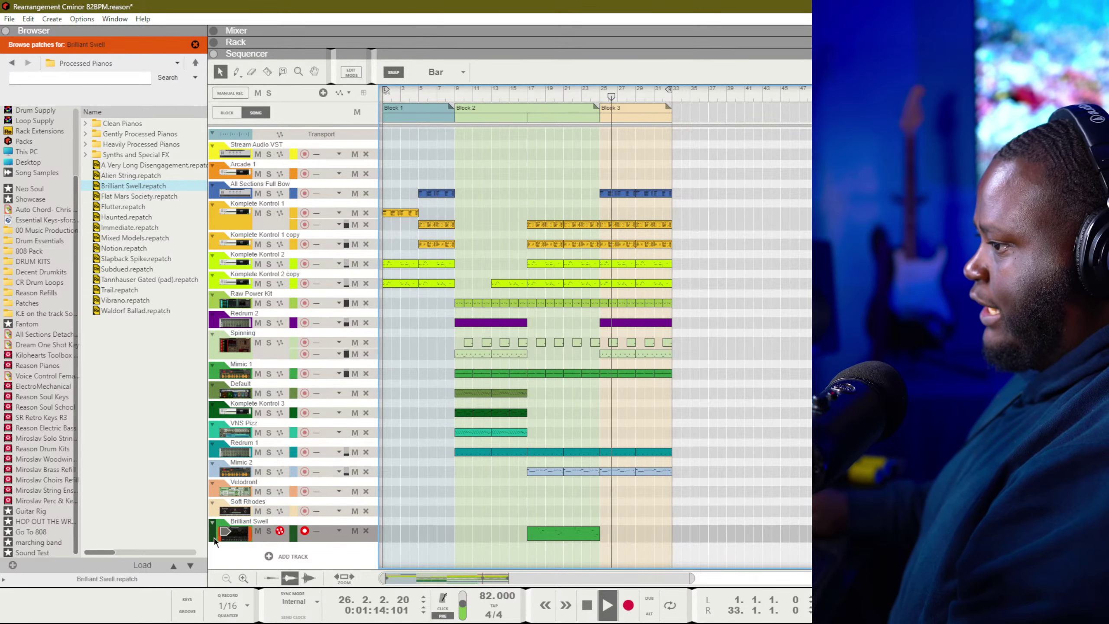
Move the piano track directly above Komplete Kontrol 1 and load the Mixed Models patch from Clean Pianos
drag(214, 540, 217, 204)
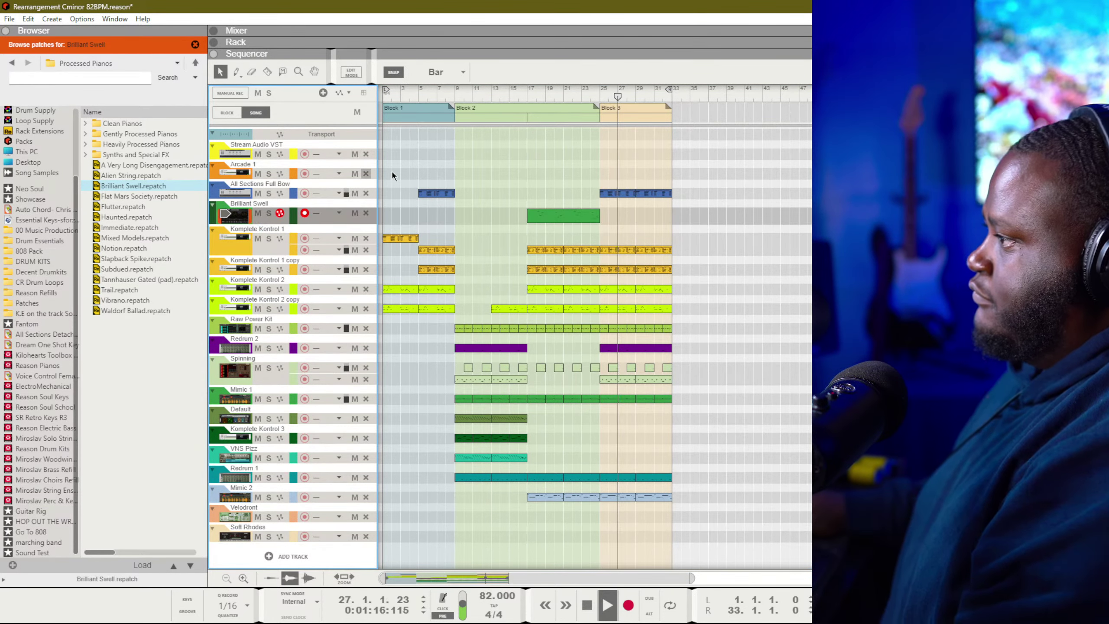
key(F6)
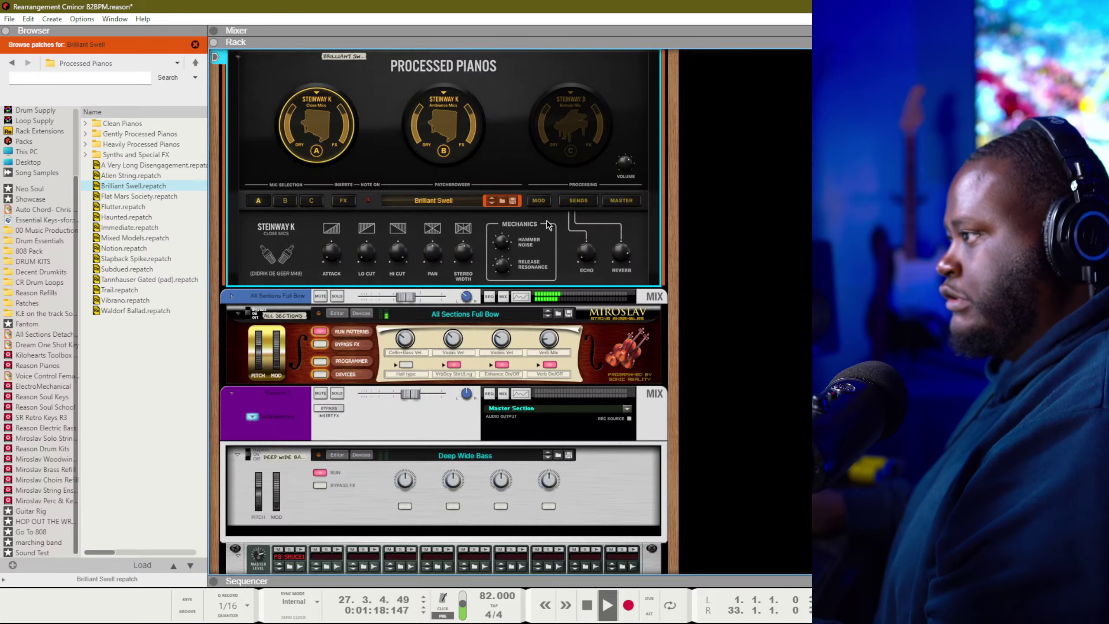
scroll(549, 230, up, 3)
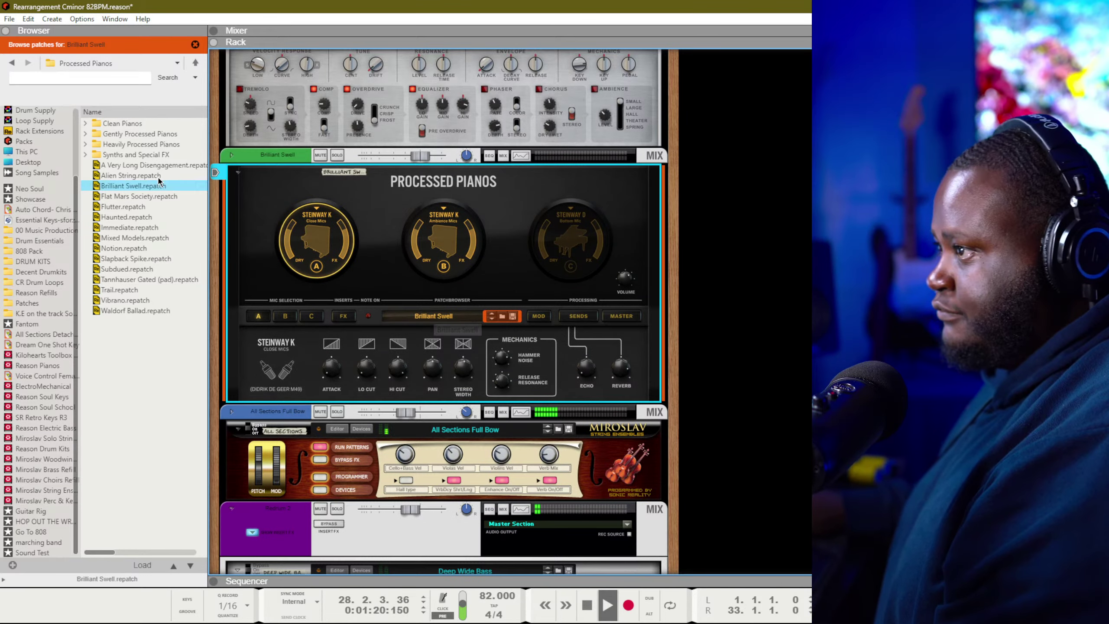
double_click(121, 123)
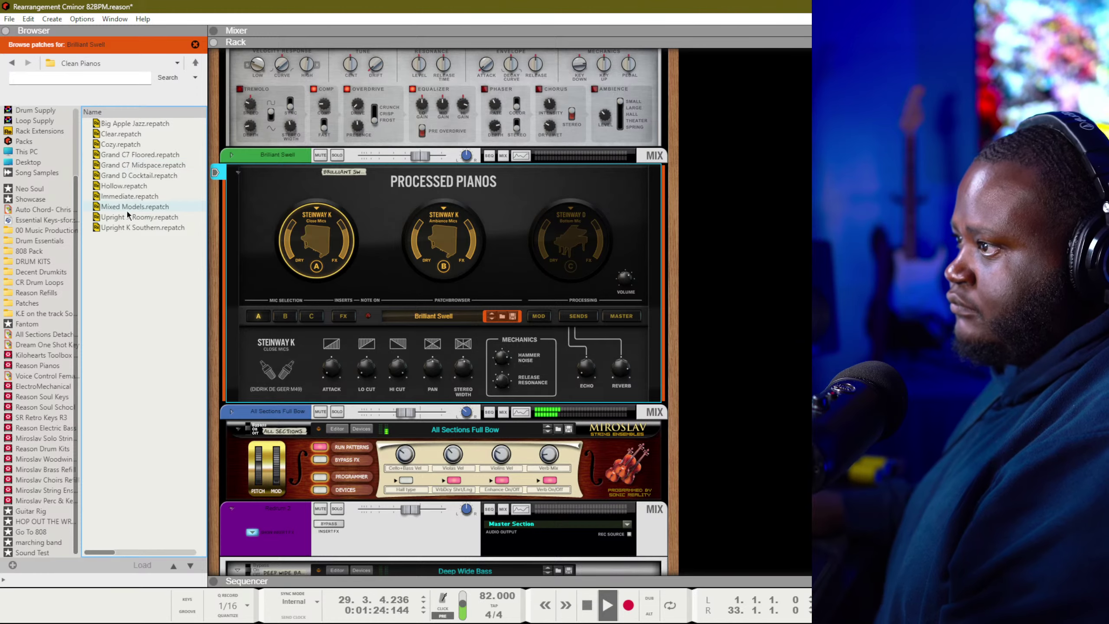
click(127, 211)
Check the channel levels in the mixer during playback, restart the song from the beginning and return to the sequencer
key(F5)
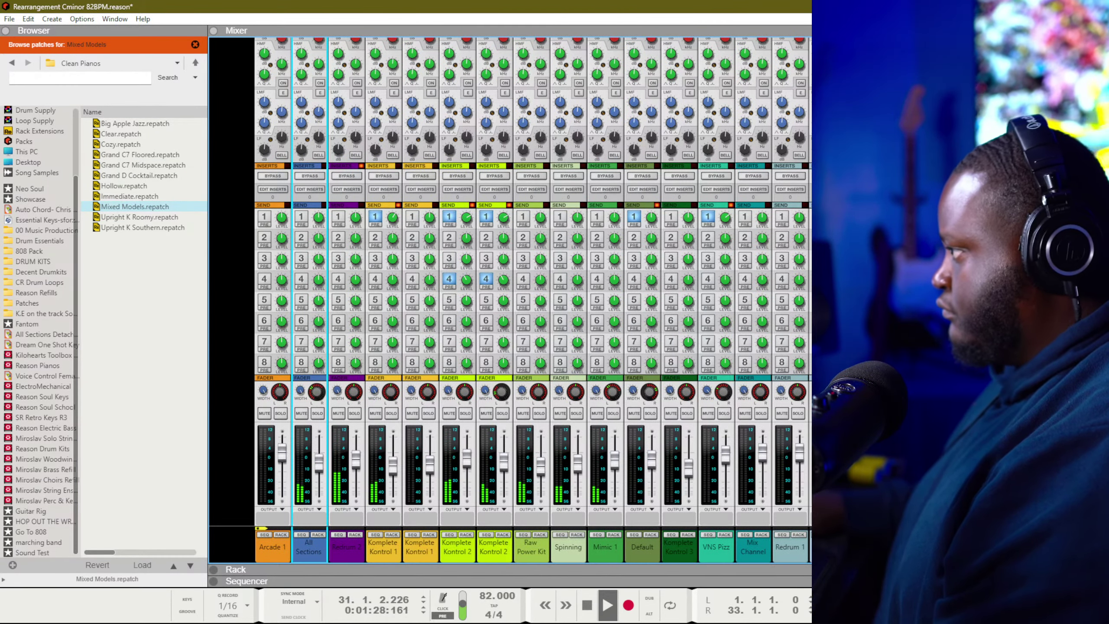
click(952, 332)
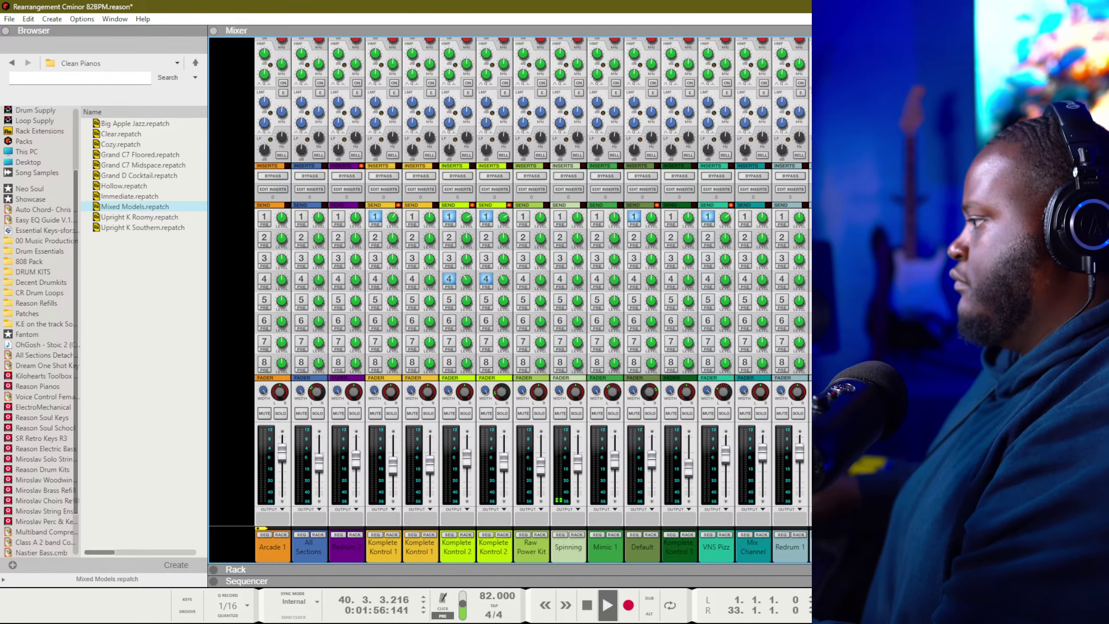
key(space)
key(space)
key(F7)
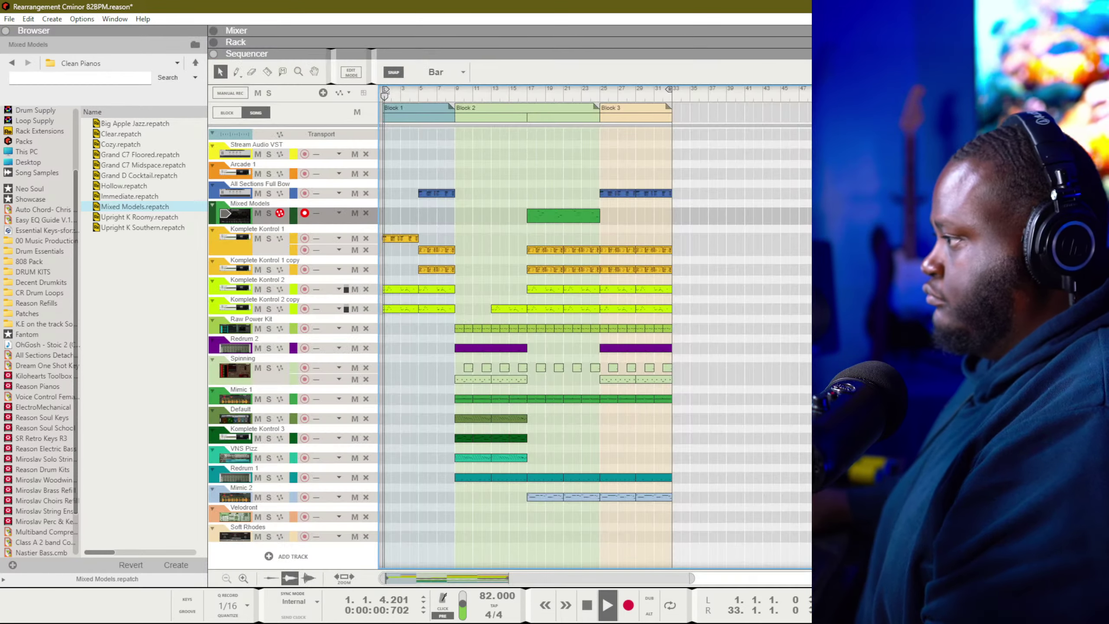
Play the song from bar 17 and set a 187.1 Hz high-pass filter on the Mixed Models channel in the Spectrum EQ
click(528, 90)
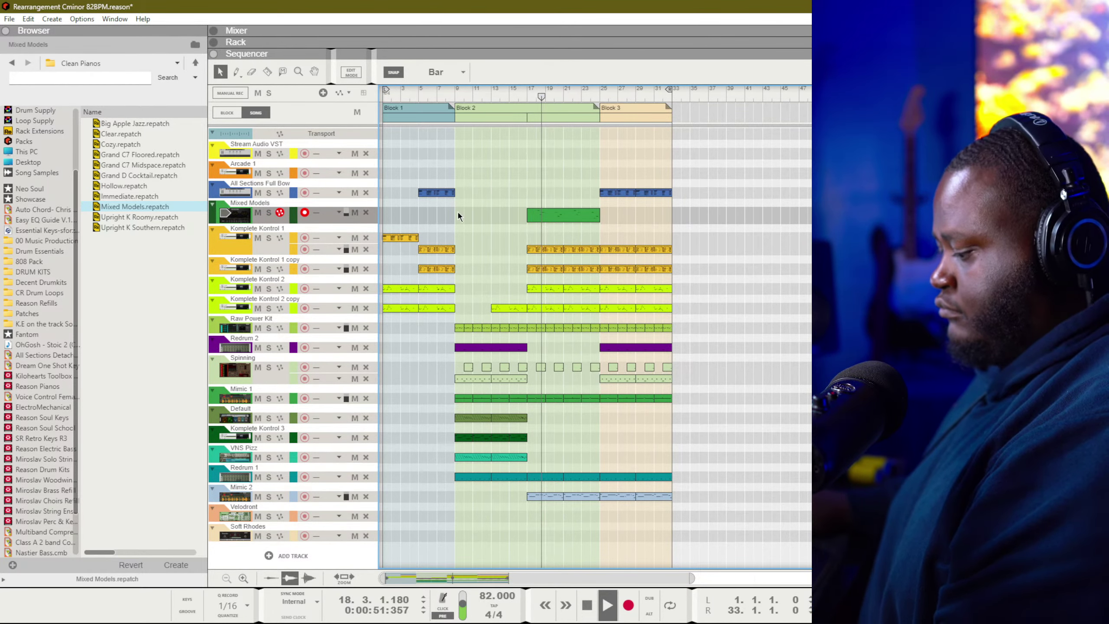
key(F5)
key(F2)
drag(270, 286, 464, 286)
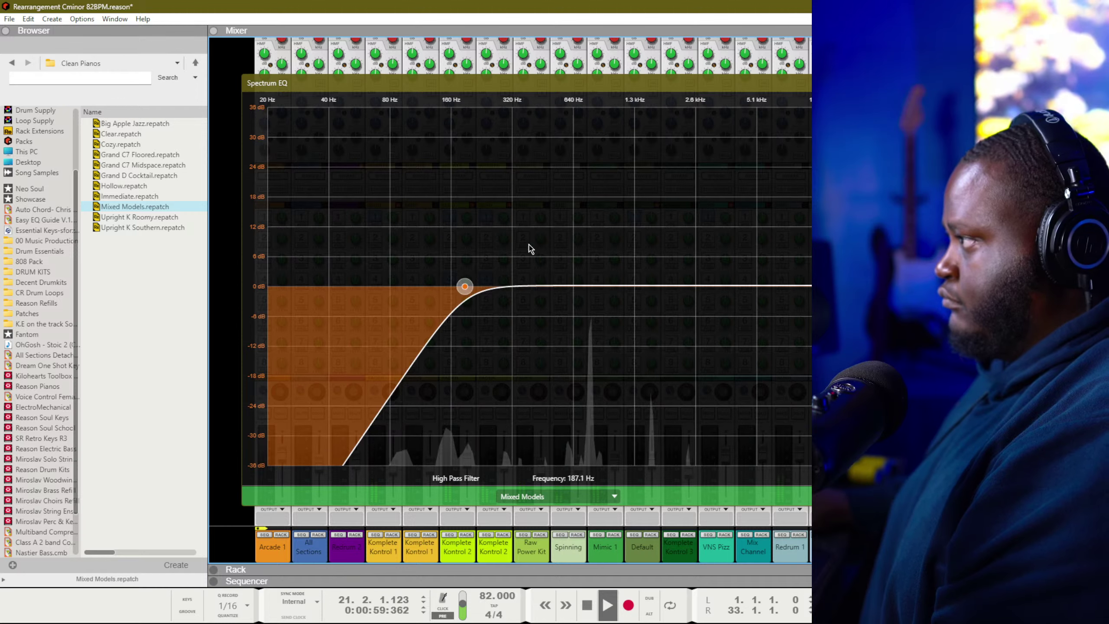
key(F2)
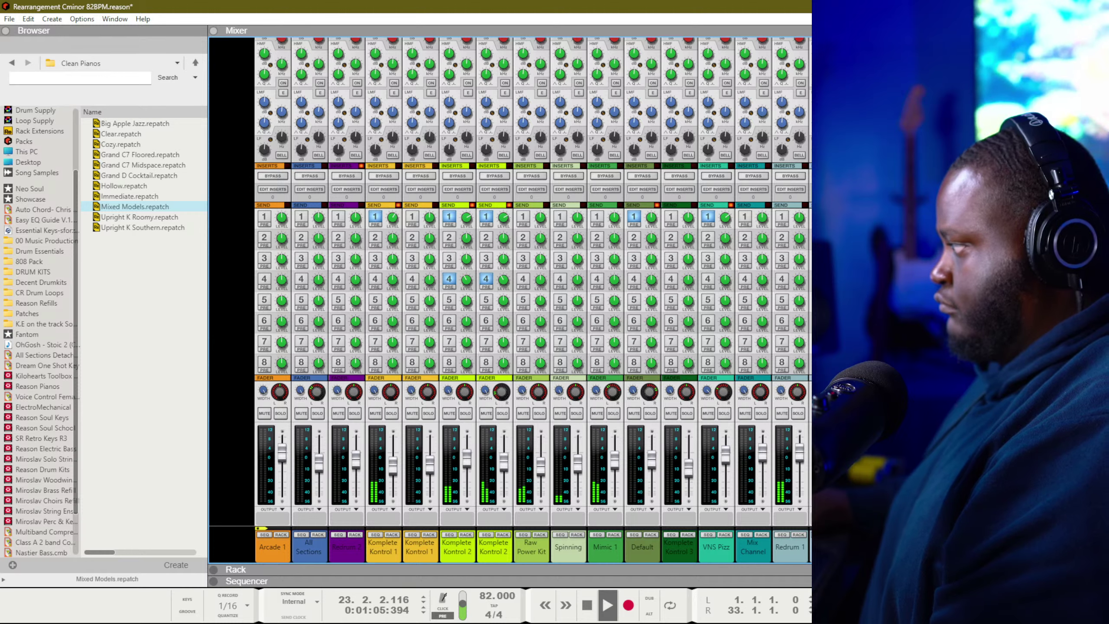
Return to the sequencer, stop playback and save the song
key(F7)
key(space)
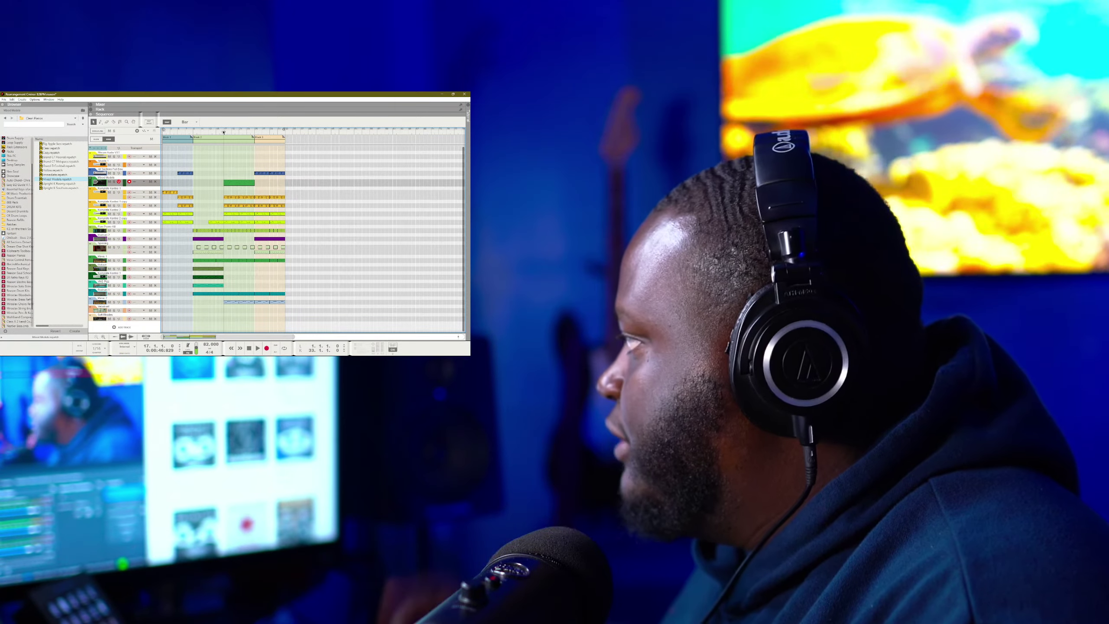
key(shift+Return)
key(ctrl+s)
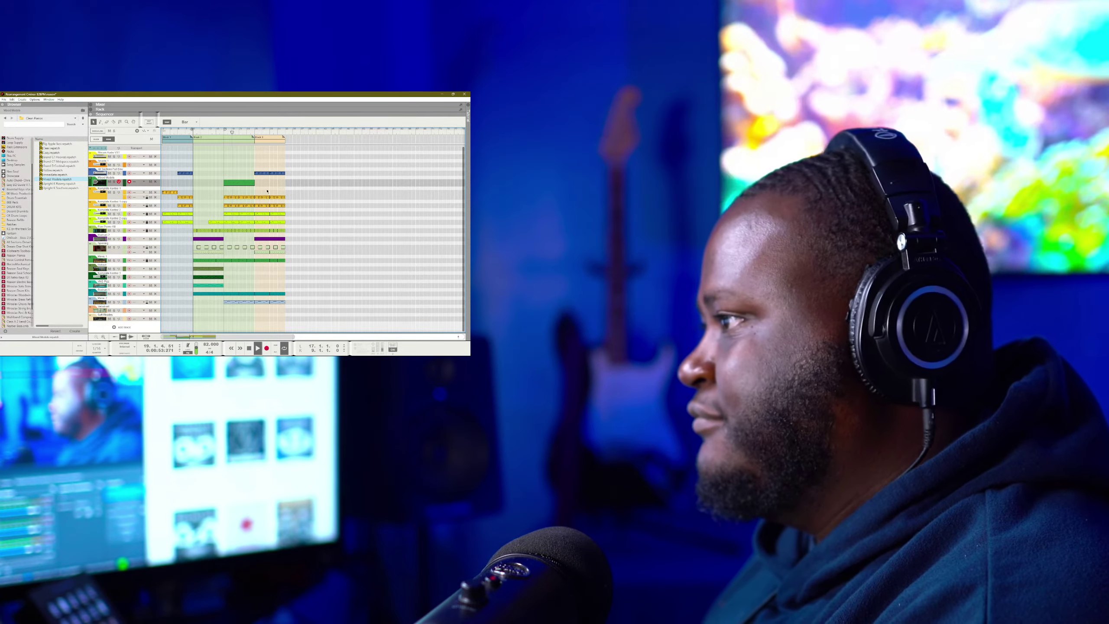
Move the second Redrum 2 clip to start at bar 21 and extend its end to bar 33
drag(268, 238, 252, 239)
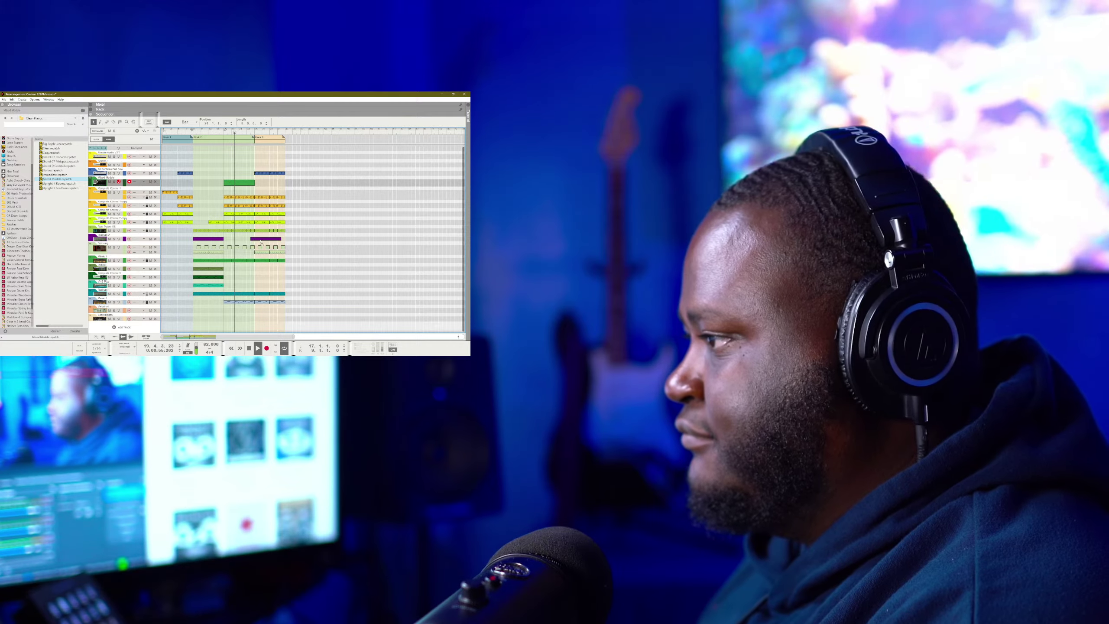
click(114, 248)
click(114, 247)
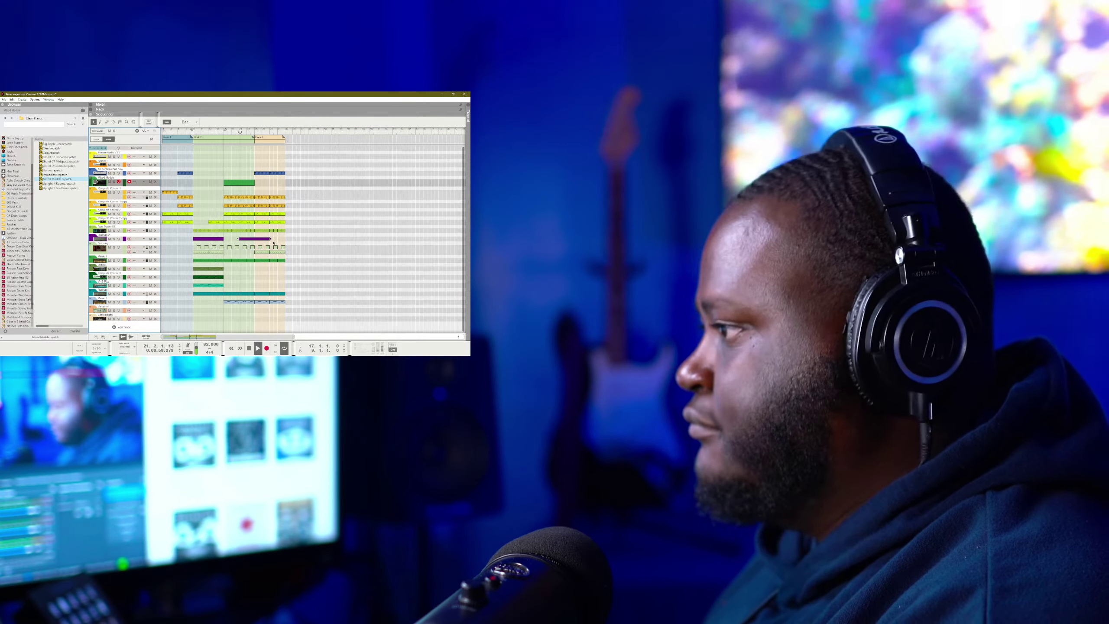
mouse_move(270, 239)
mouse_down()
mouse_move(254, 240)
mouse_move(285, 239)
mouse_up()
Add a Redrum track with the Hip Hop Kit 03 patch, check the device in the rack and stop playback
click(122, 327)
click(187, 266)
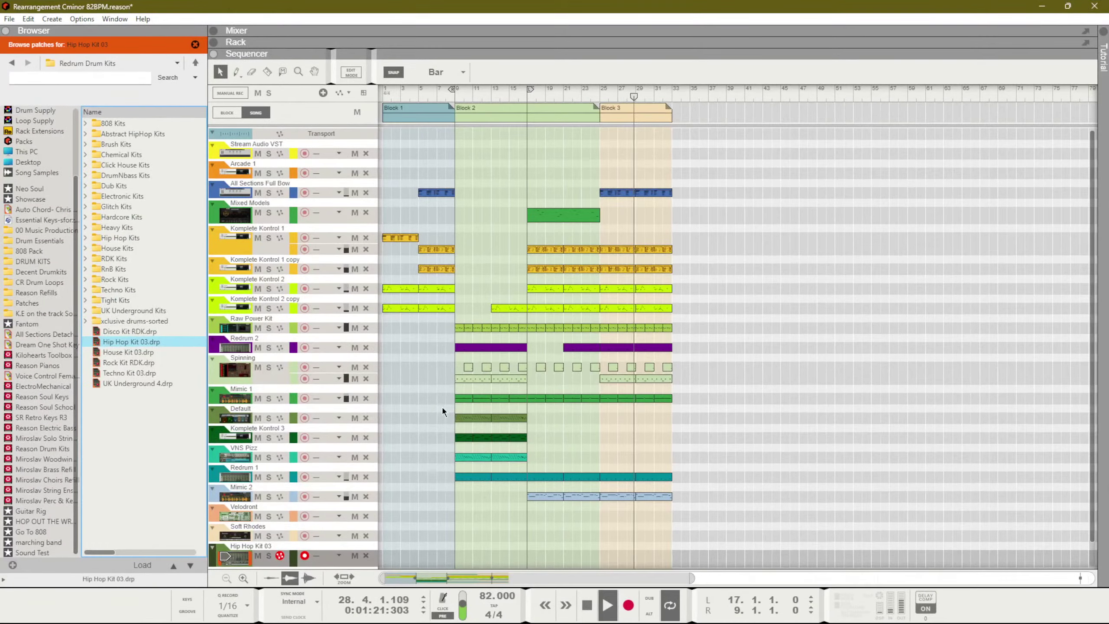
key(F6)
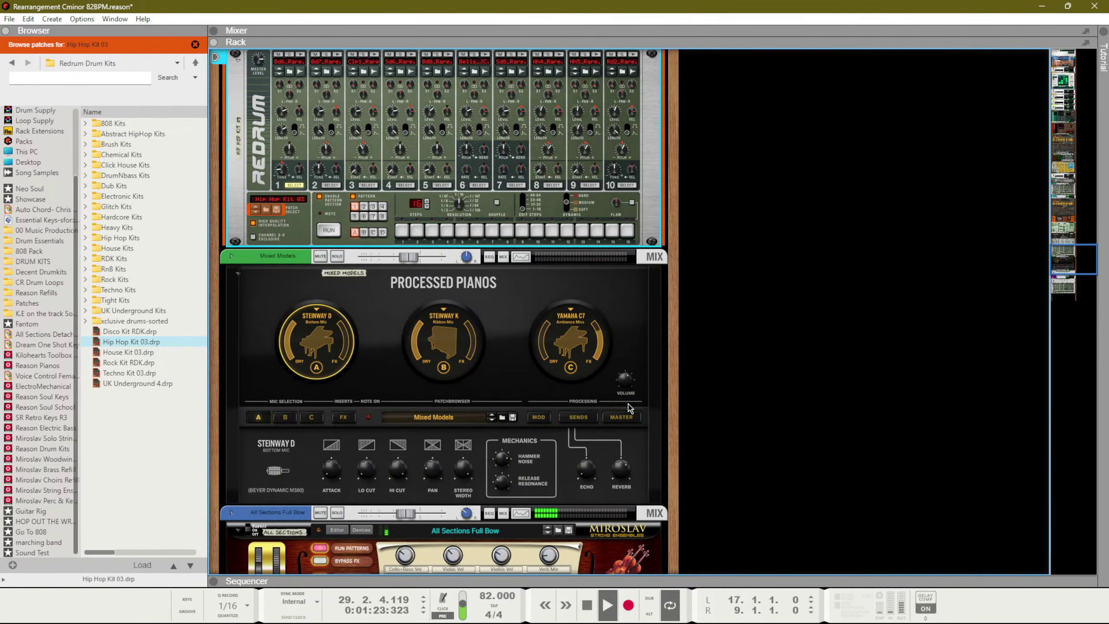
key(F7)
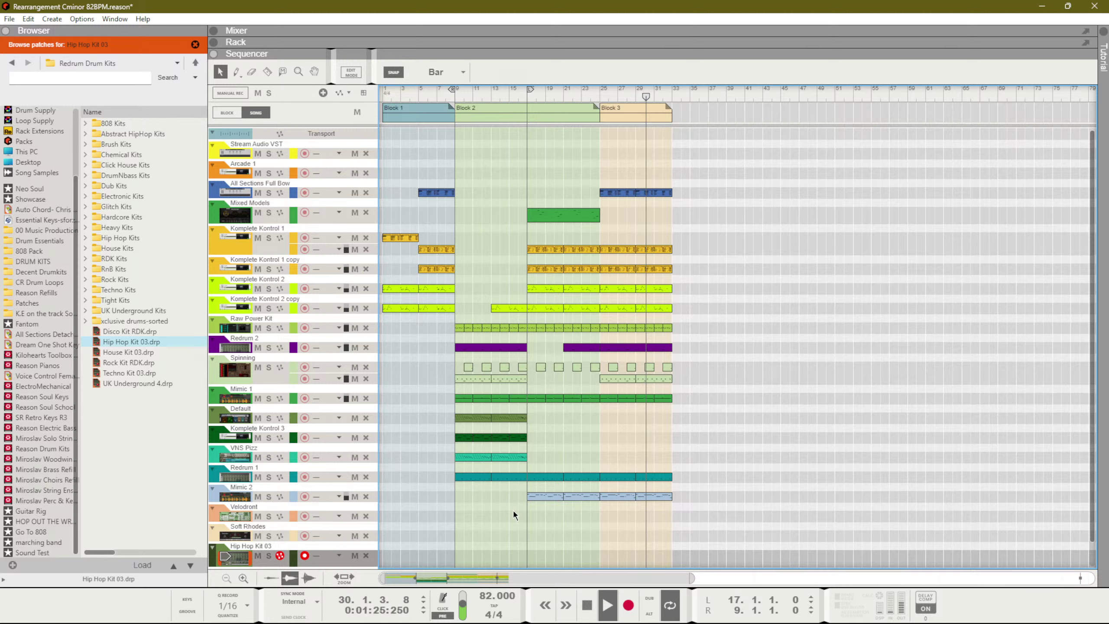
key(space)
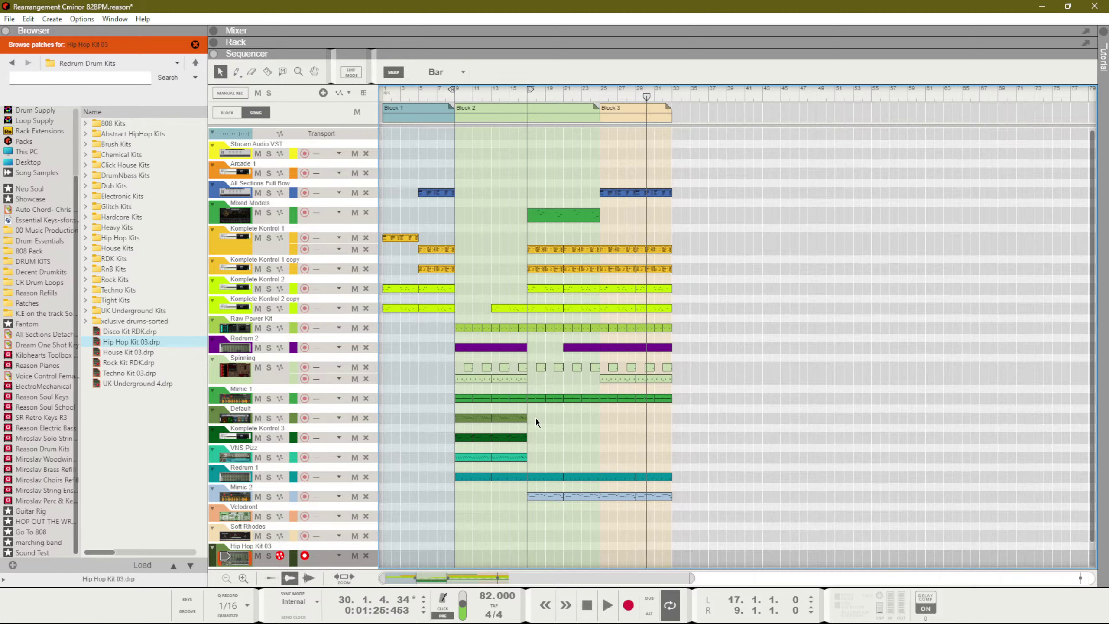
Copy the Mixed Models clip to bars 29 to 33 and set the right locator at bar 33
drag(567, 217, 673, 216)
key(space)
alt+click(671, 94)
click(724, 233)
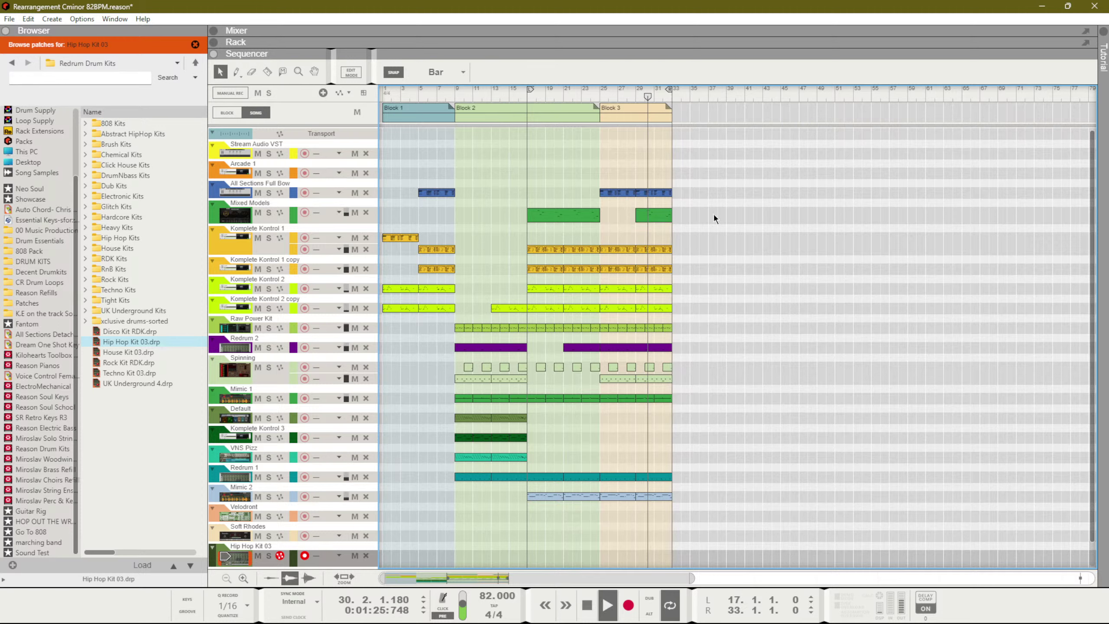
Record-enable the Velodront track and play the song from the beginning to review the arrangement
scroll(721, 268, down, 1)
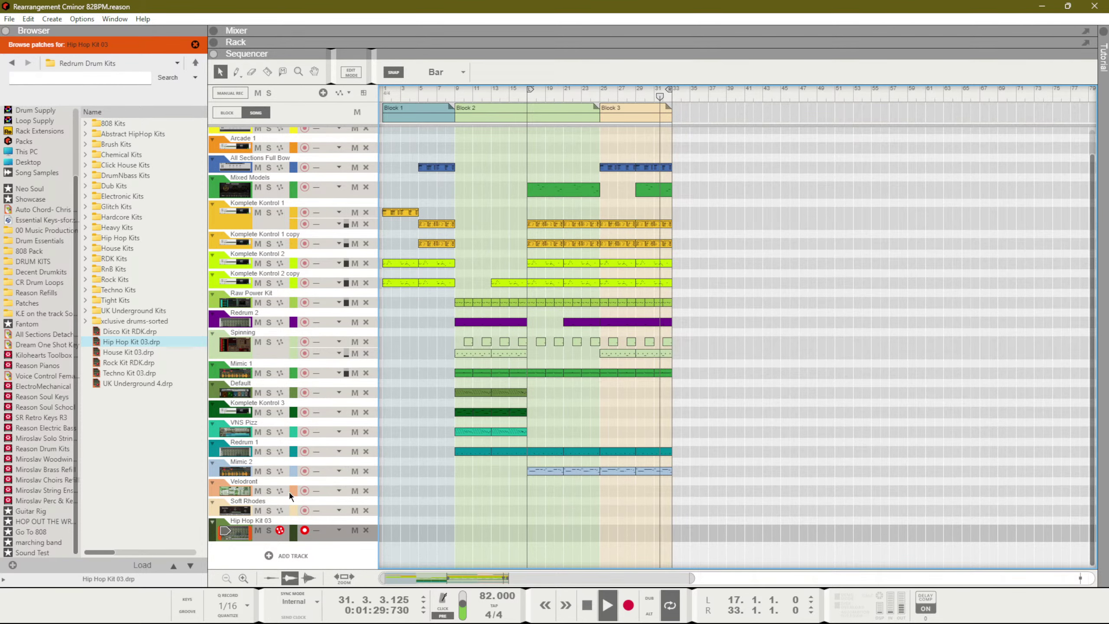
click(304, 490)
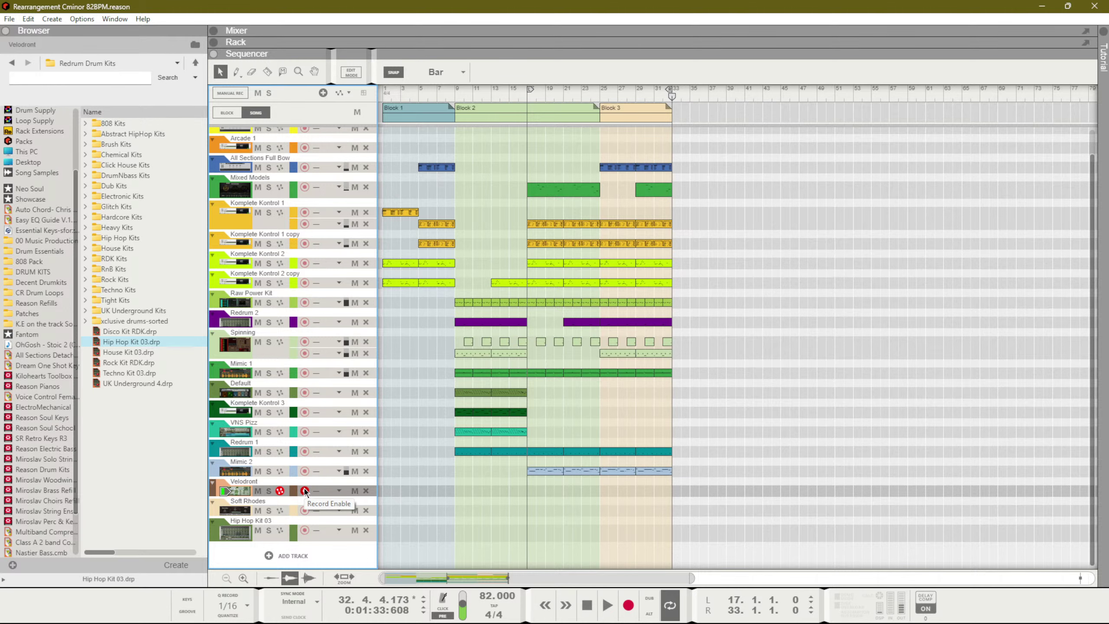
key(KP_0)
key(KP_0)
click(305, 491)
key(space)
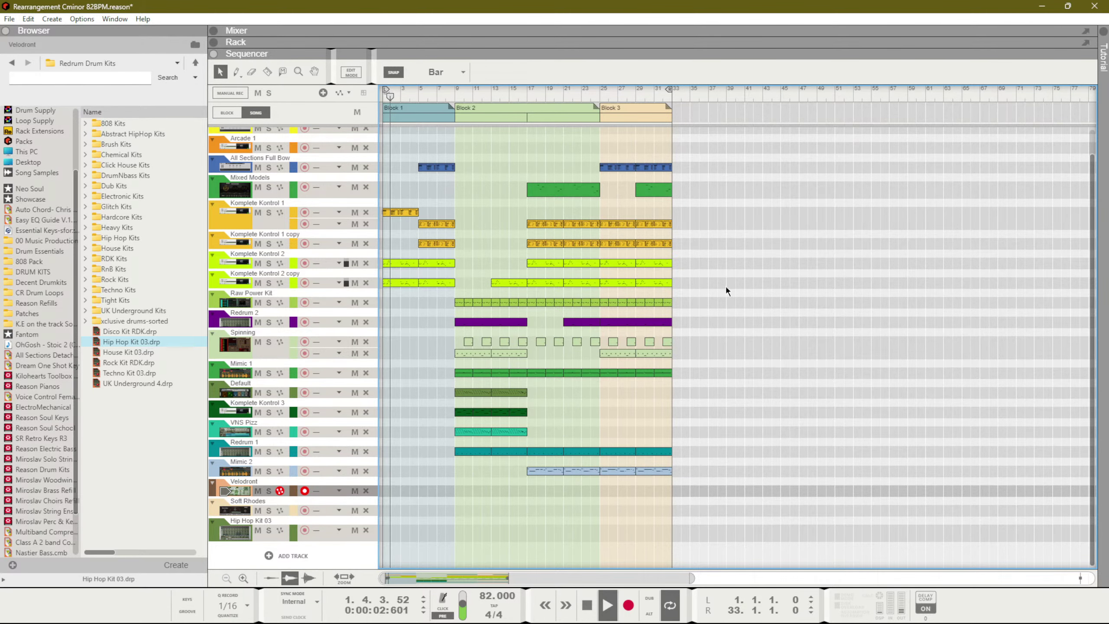
scroll(489, 243, up, 2)
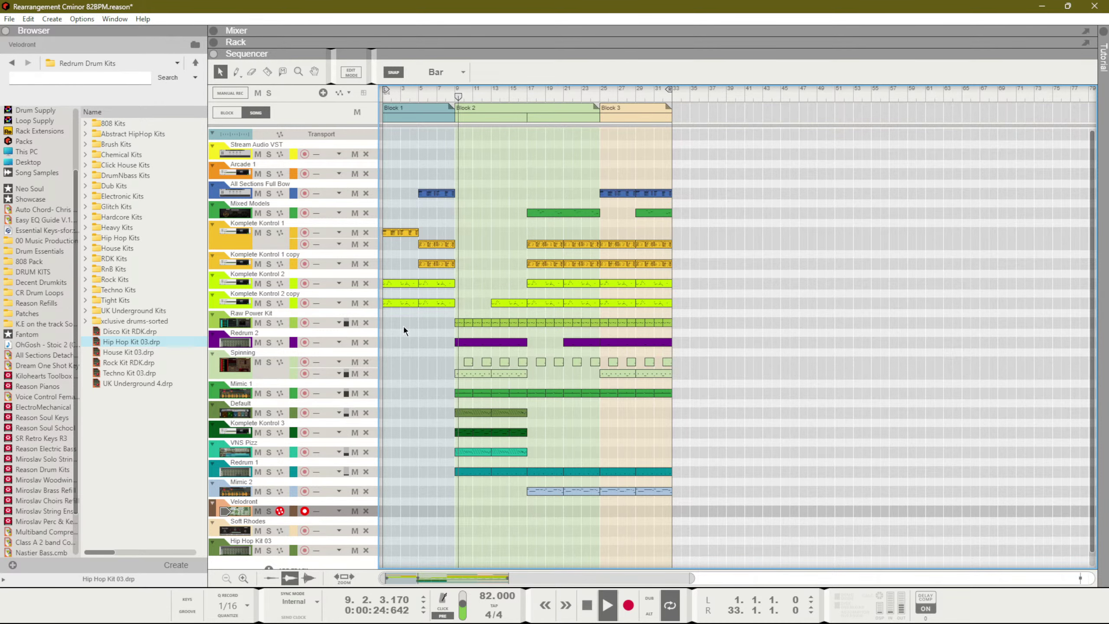
scroll(390, 405, down, 1)
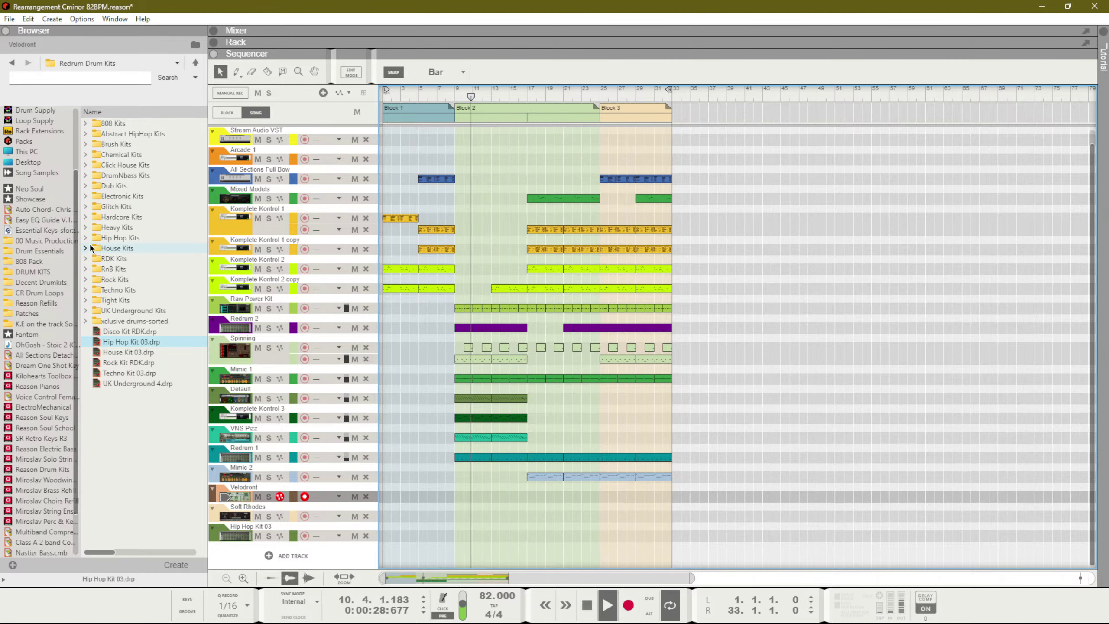
click(302, 557)
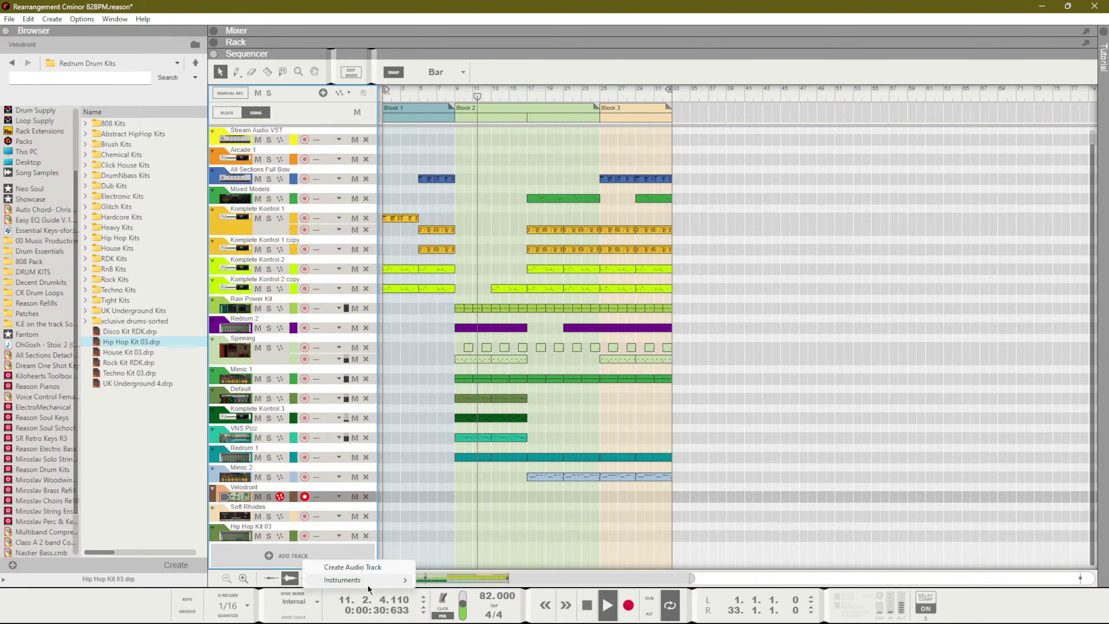
mouse_move(368, 581)
click(609, 528)
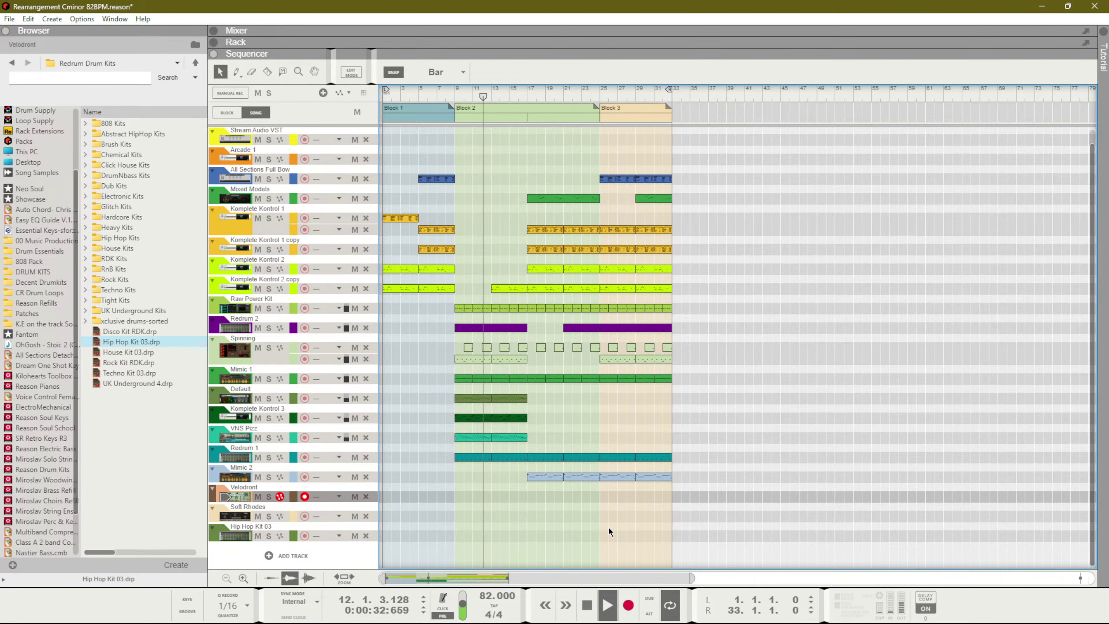
Solo the VNS Pizz track during playback to hear it alone and unsolo it again
click(269, 438)
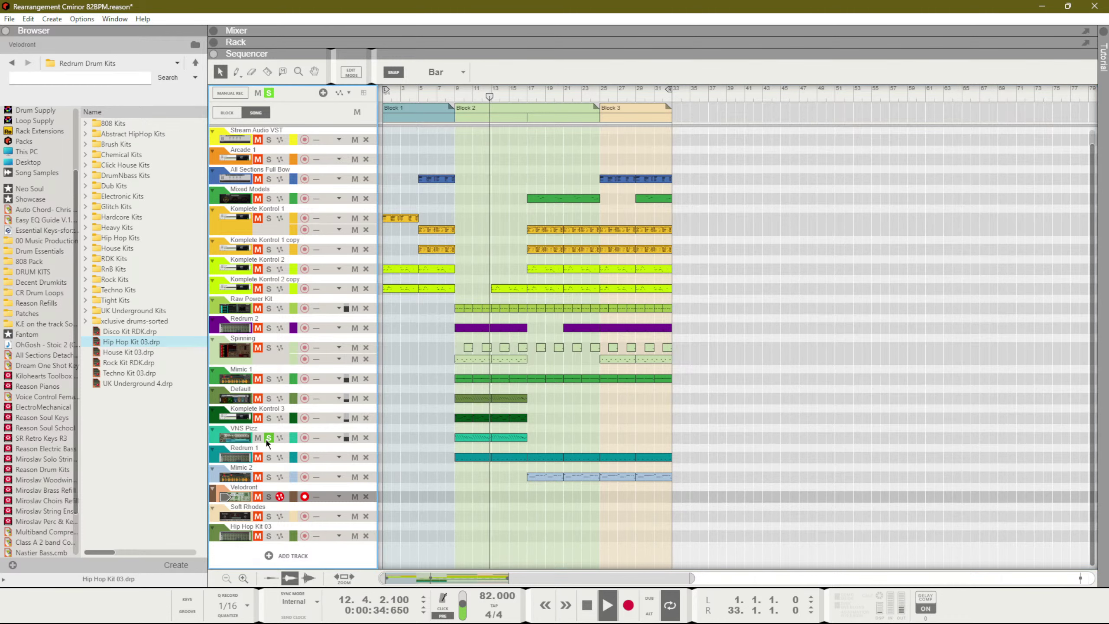
click(269, 438)
click(546, 448)
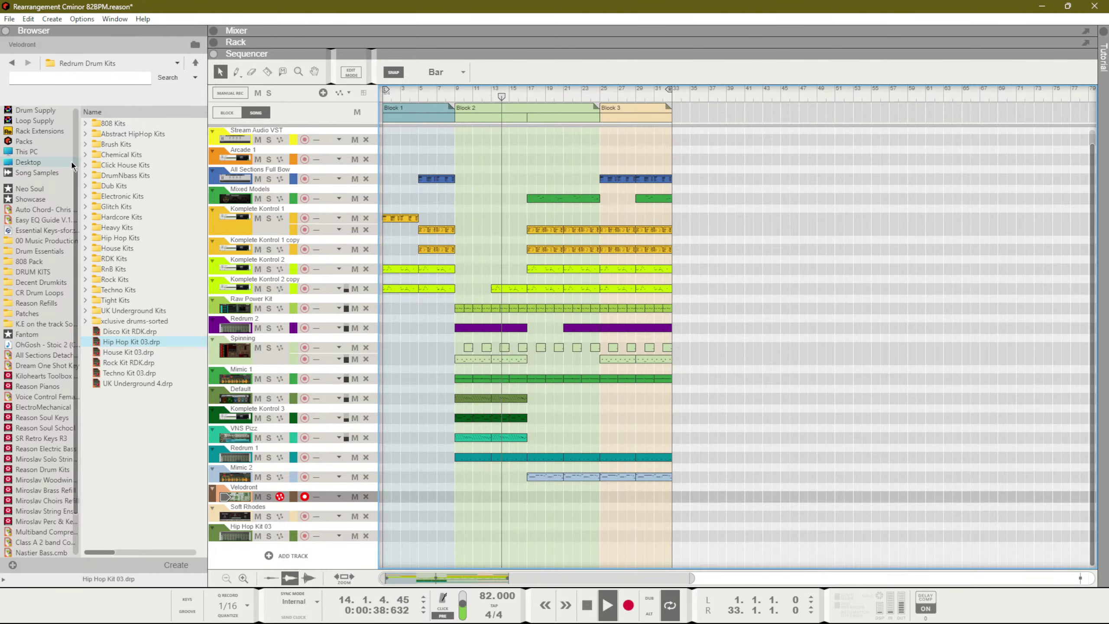
Browse the Factory Sounds for the NN-XT Sampler Patches folder
scroll(31, 139, up, 3)
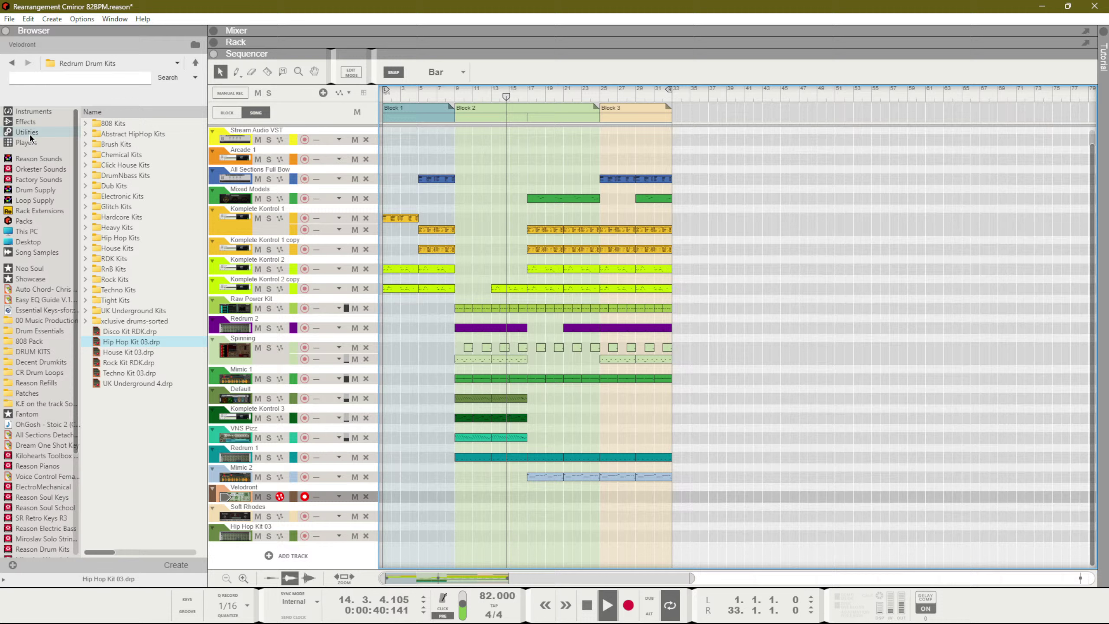
click(39, 179)
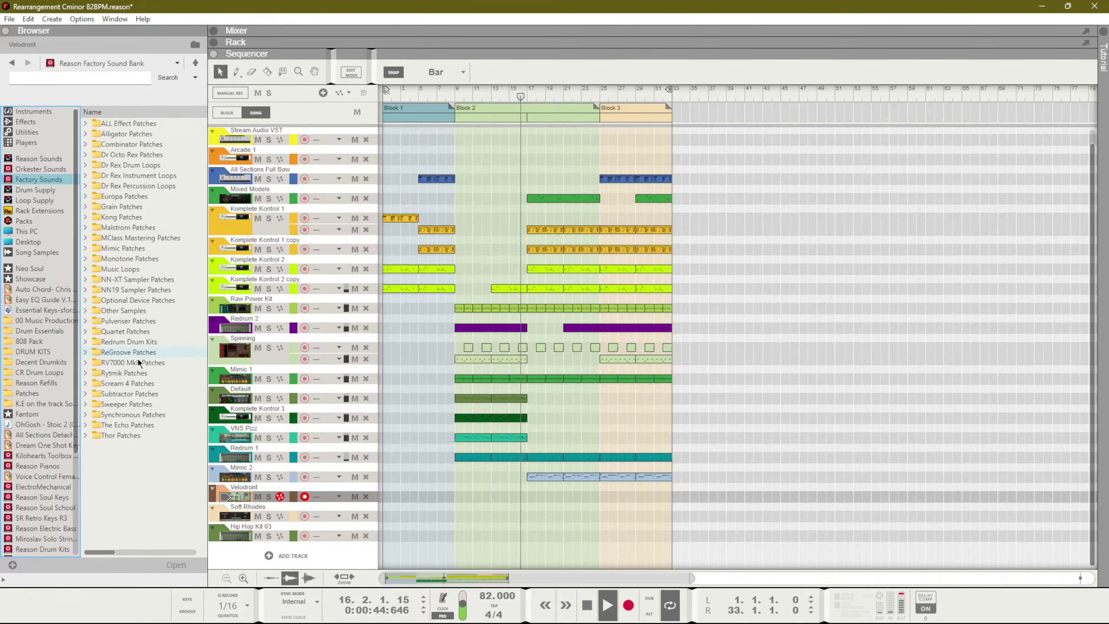
double_click(131, 280)
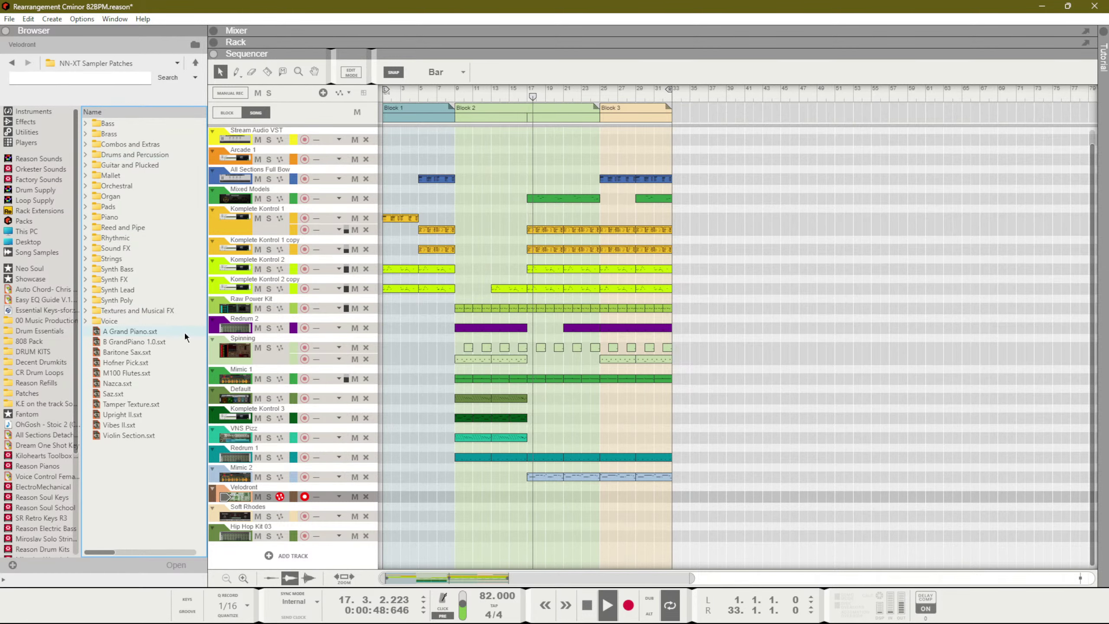
Shorten the PG SAUCE2 Hihat 03 sample's end in the Mimic 1 device, set its key mode to Poly and stop playback
key(F6)
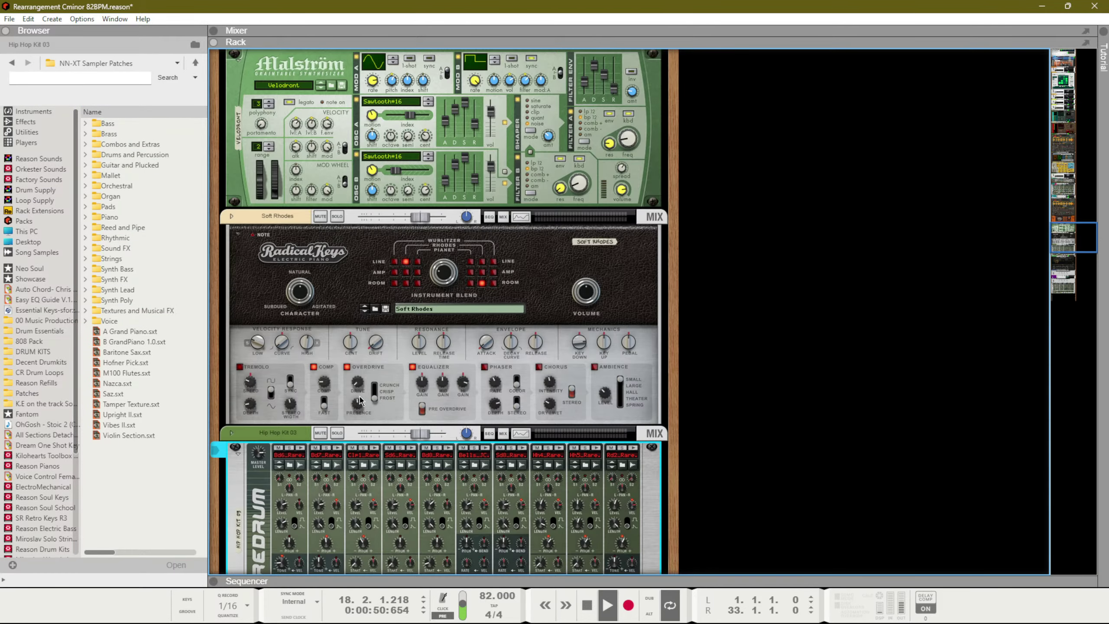
scroll(359, 388, up, 10)
scroll(355, 378, up, 10)
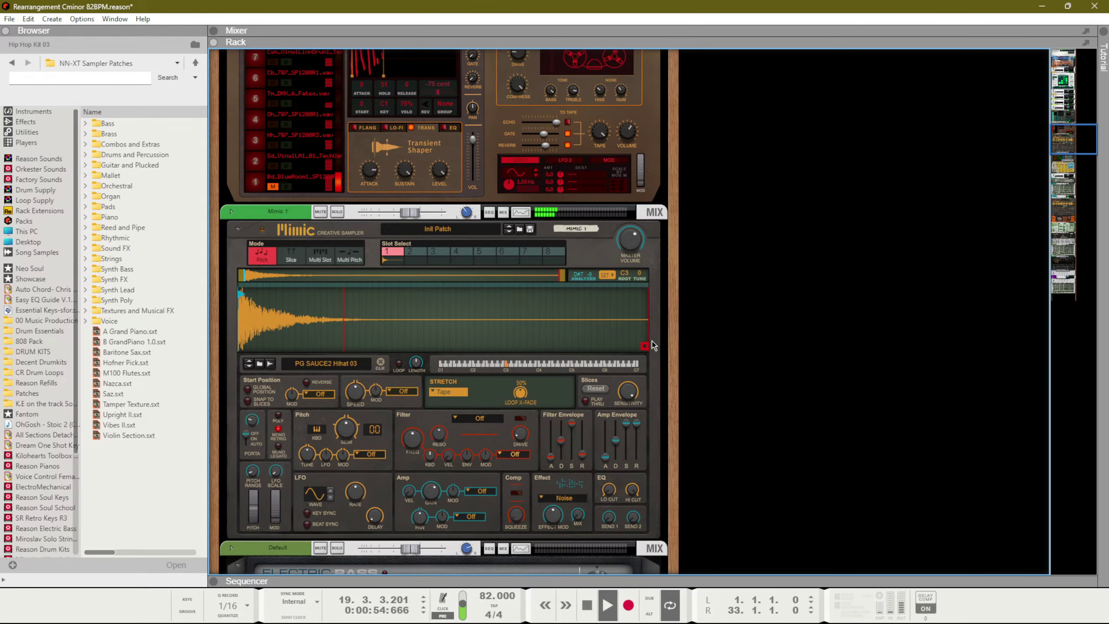
mouse_move(645, 346)
mouse_down()
mouse_move(336, 359)
mouse_move(397, 358)
mouse_up()
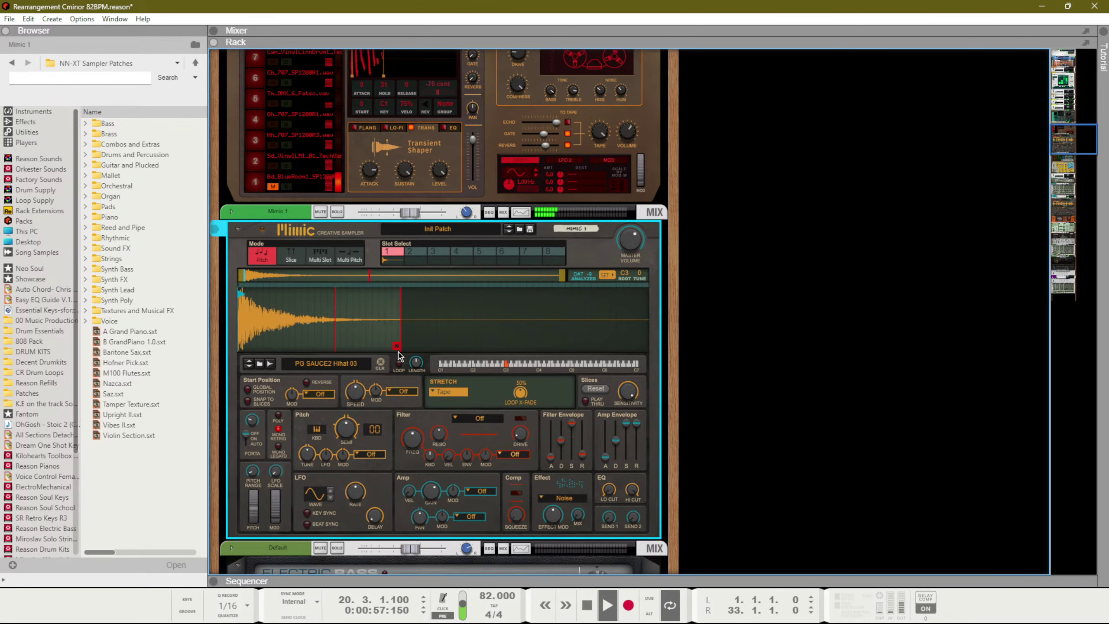
click(279, 416)
key(space)
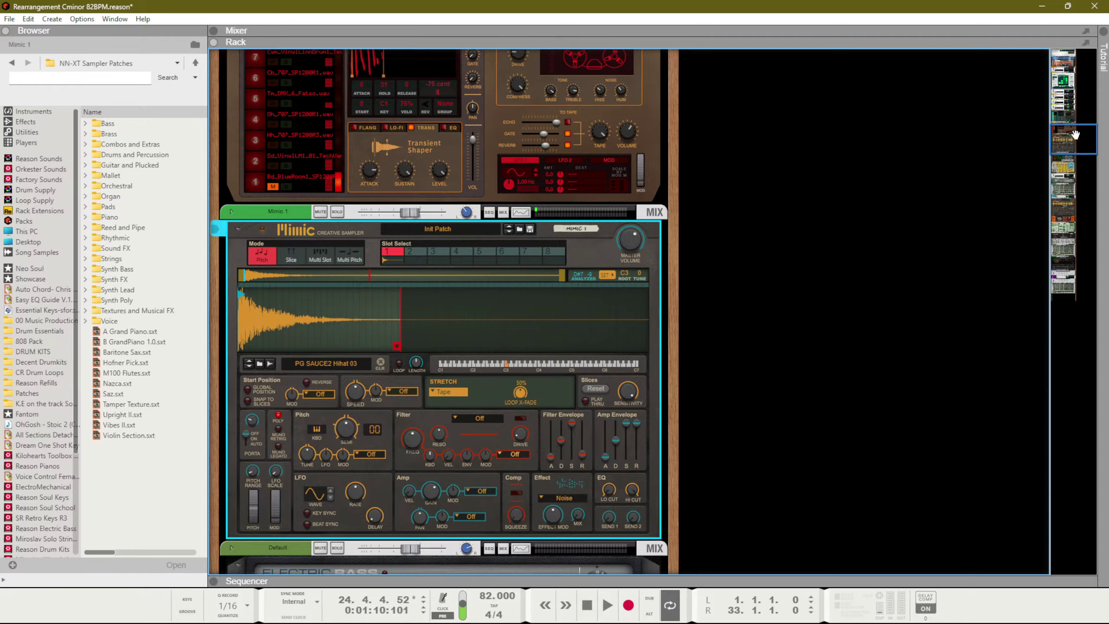
Add an ID8 Instrument Device track and select its Upright piano sound in the rack
click(1069, 317)
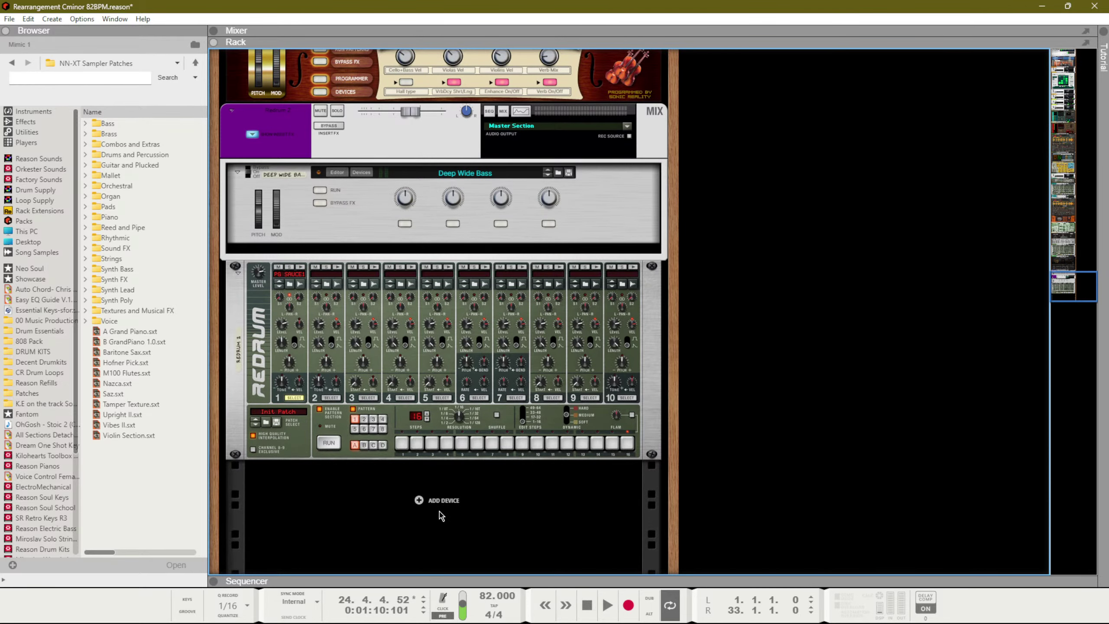
key(F7)
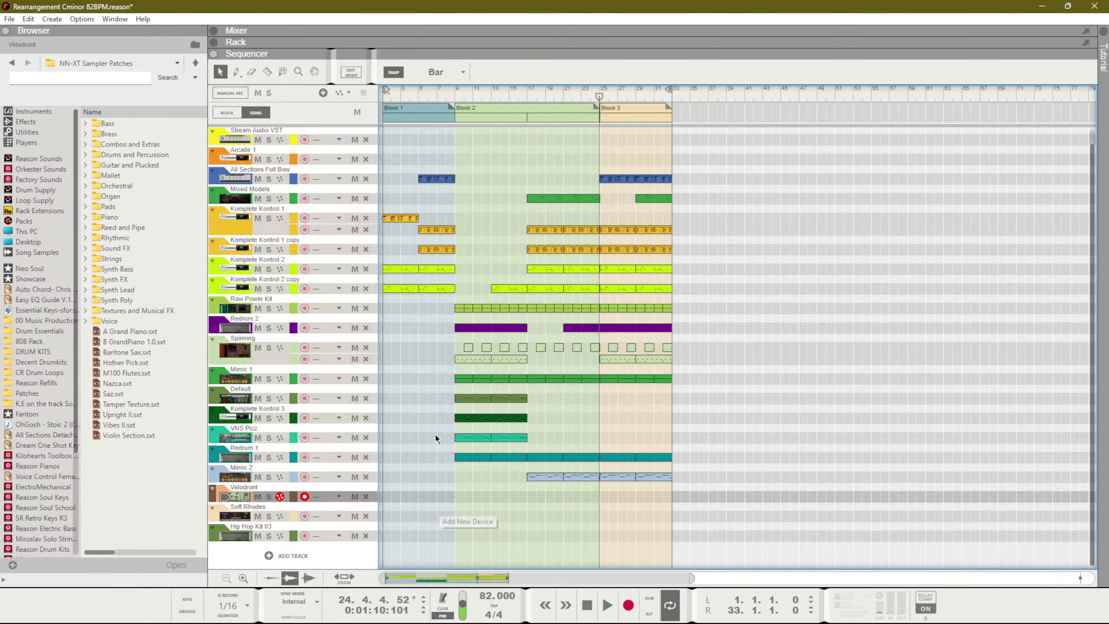
click(342, 560)
mouse_move(395, 581)
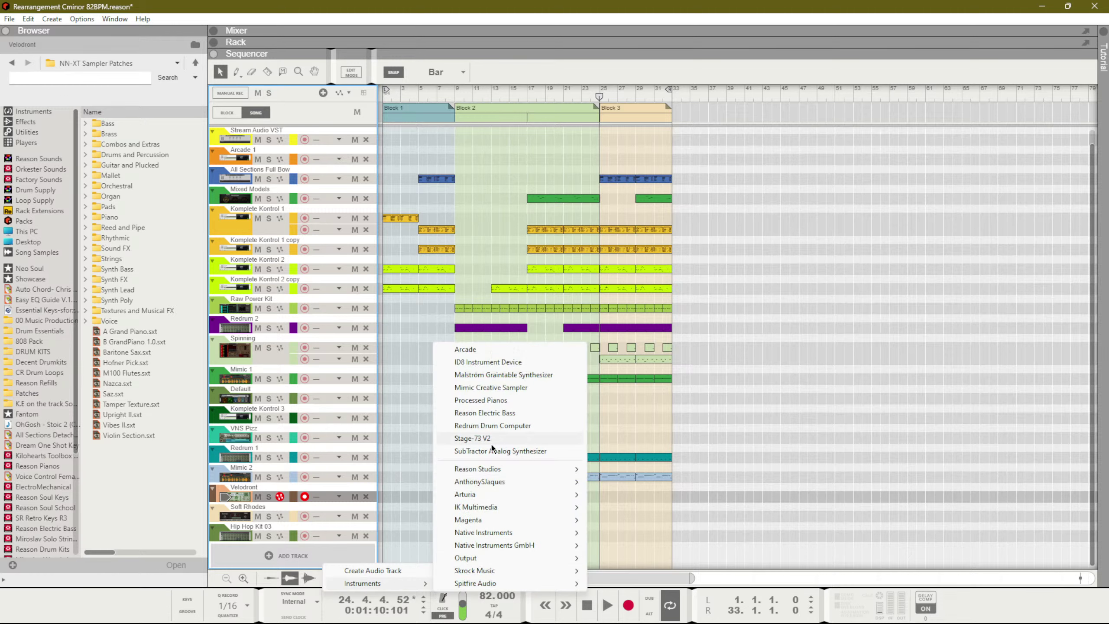
click(495, 364)
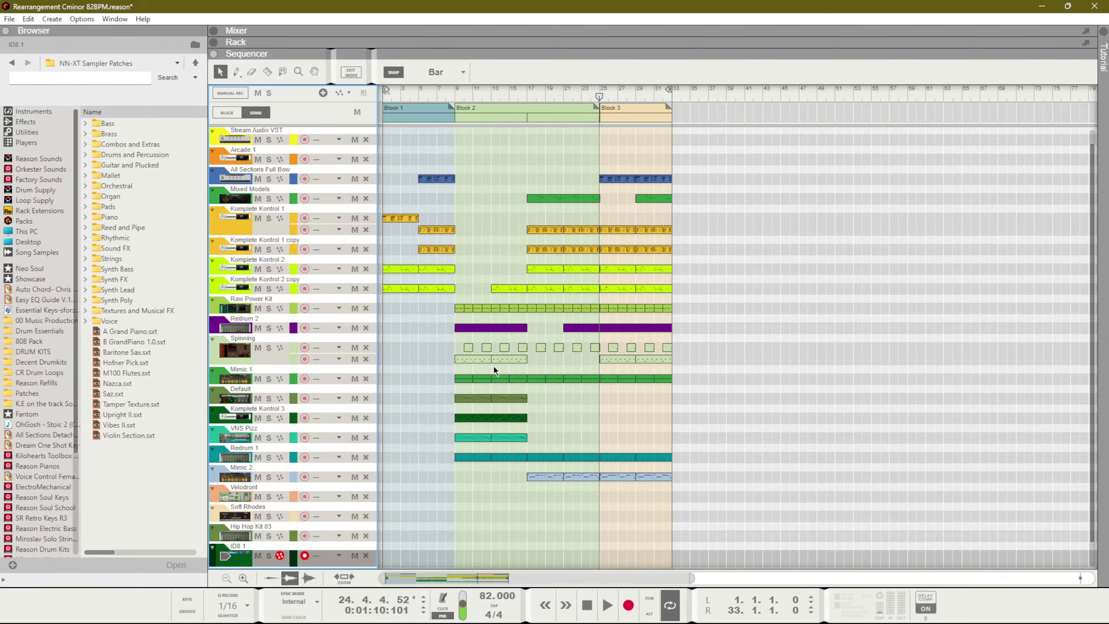
key(F6)
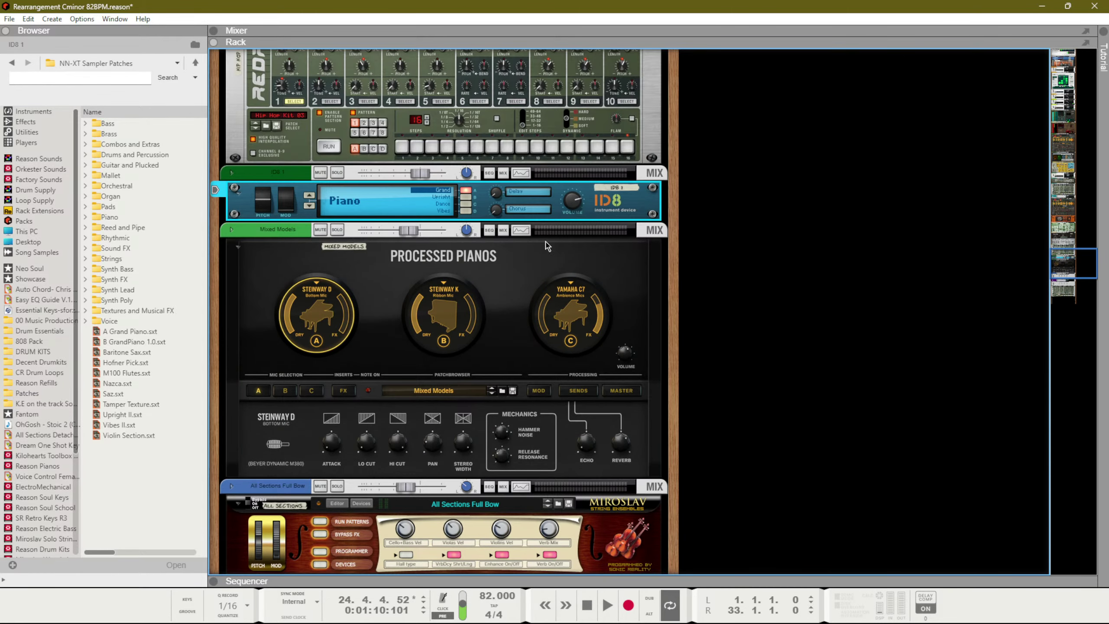
click(465, 197)
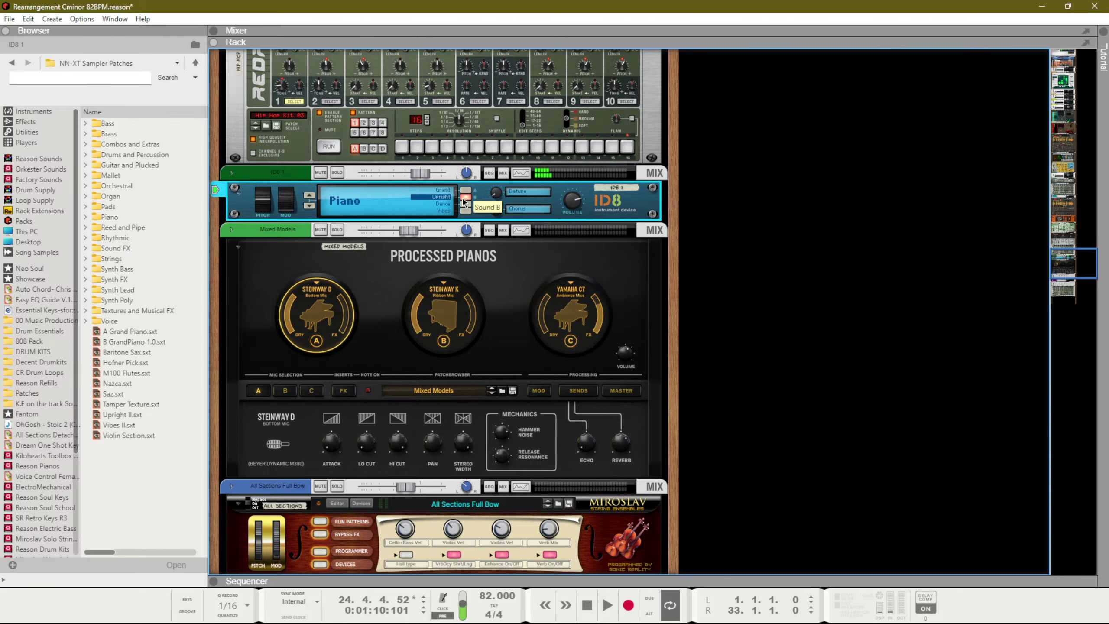
Add an Audiomatic Retro Transformer effect to the ID8 piano and choose its Bottom preset
right_click(618, 205)
mouse_move(657, 346)
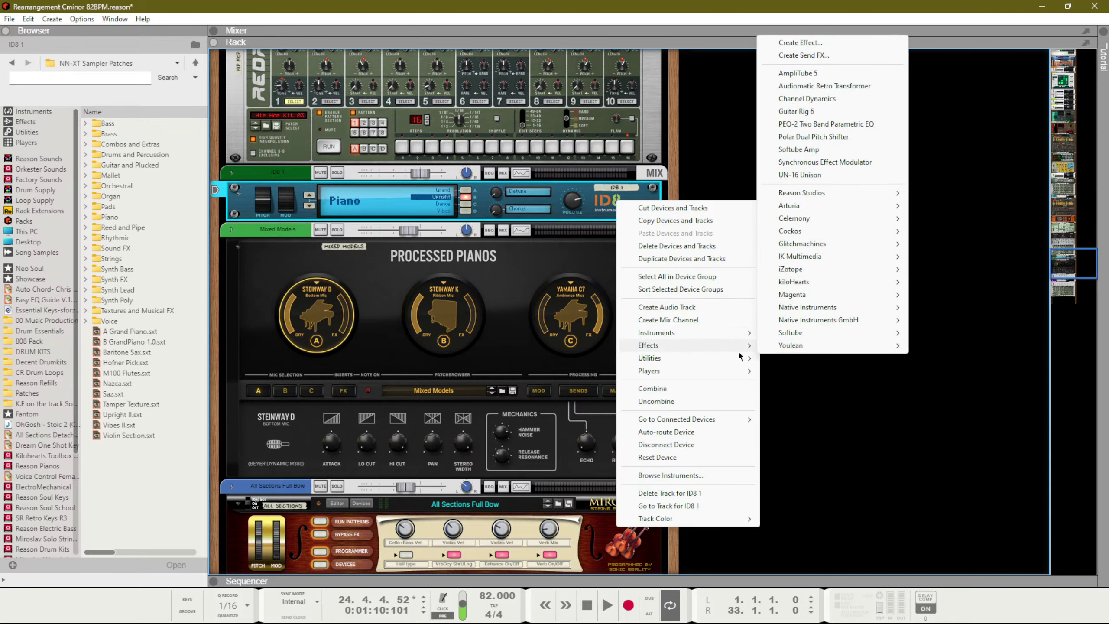
mouse_move(845, 195)
click(945, 206)
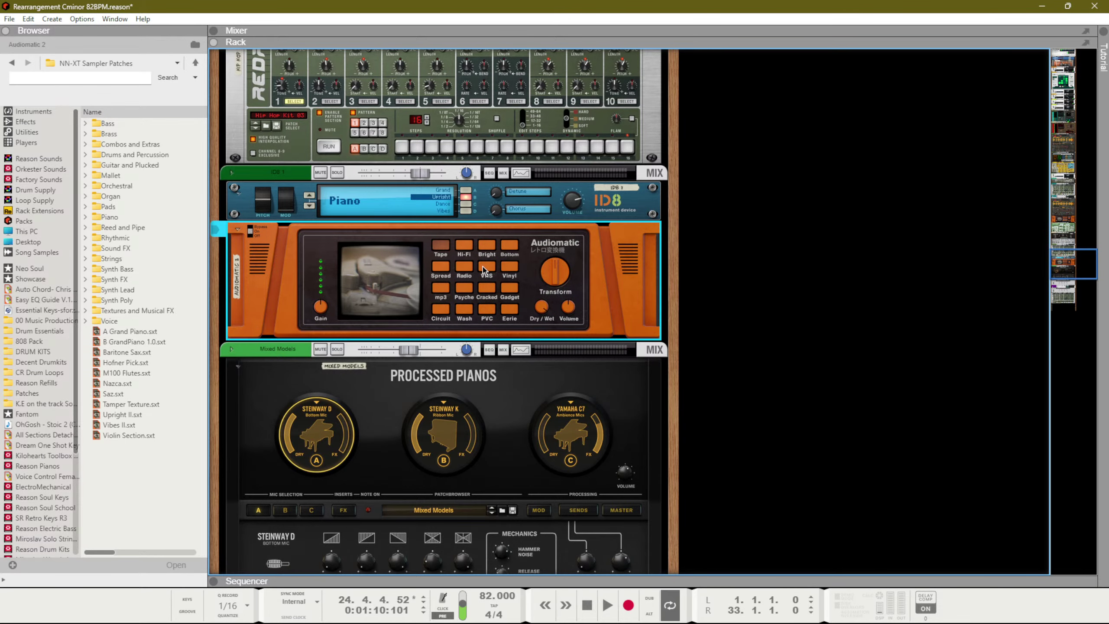
click(510, 247)
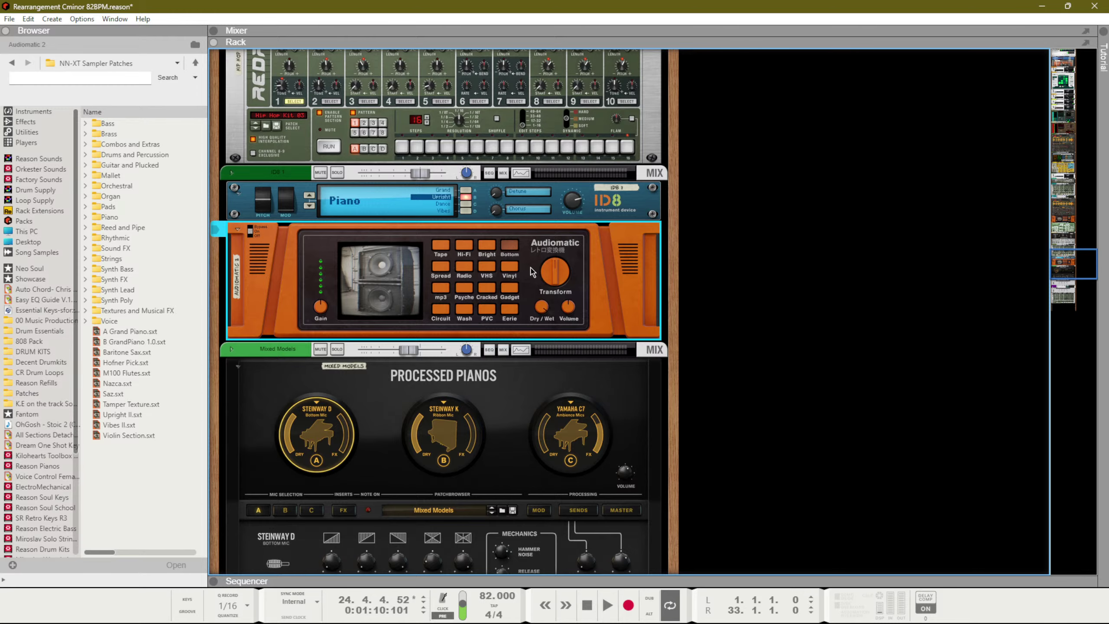
Insert a second Audiomatic Retro Transformer between the ID8 and the existing Audiomatic
right_click(605, 196)
mouse_move(682, 340)
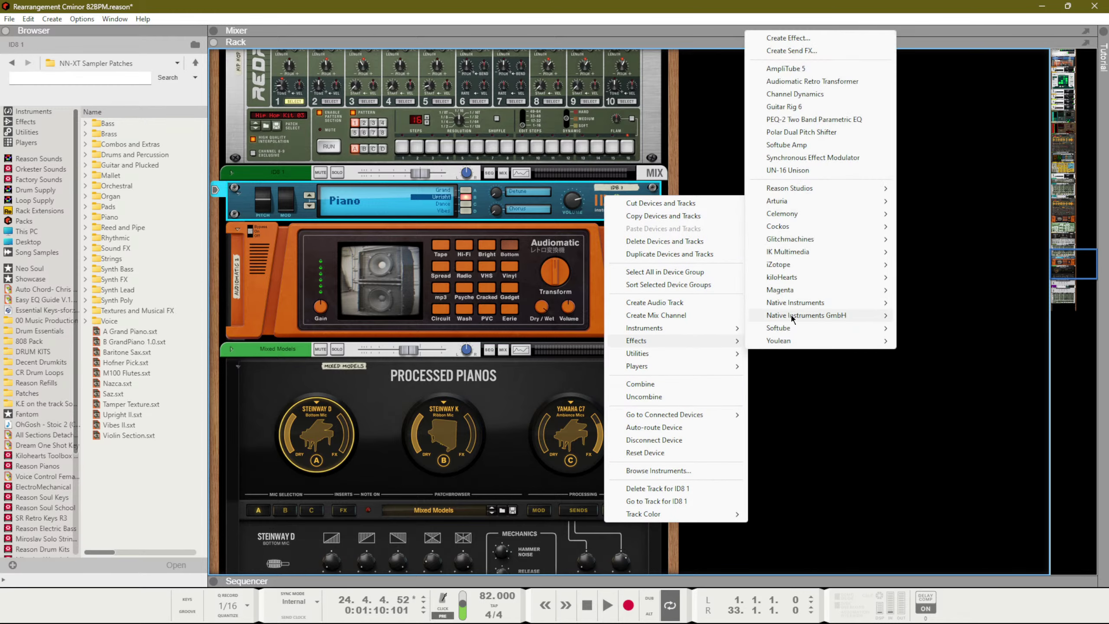
mouse_move(799, 189)
click(952, 204)
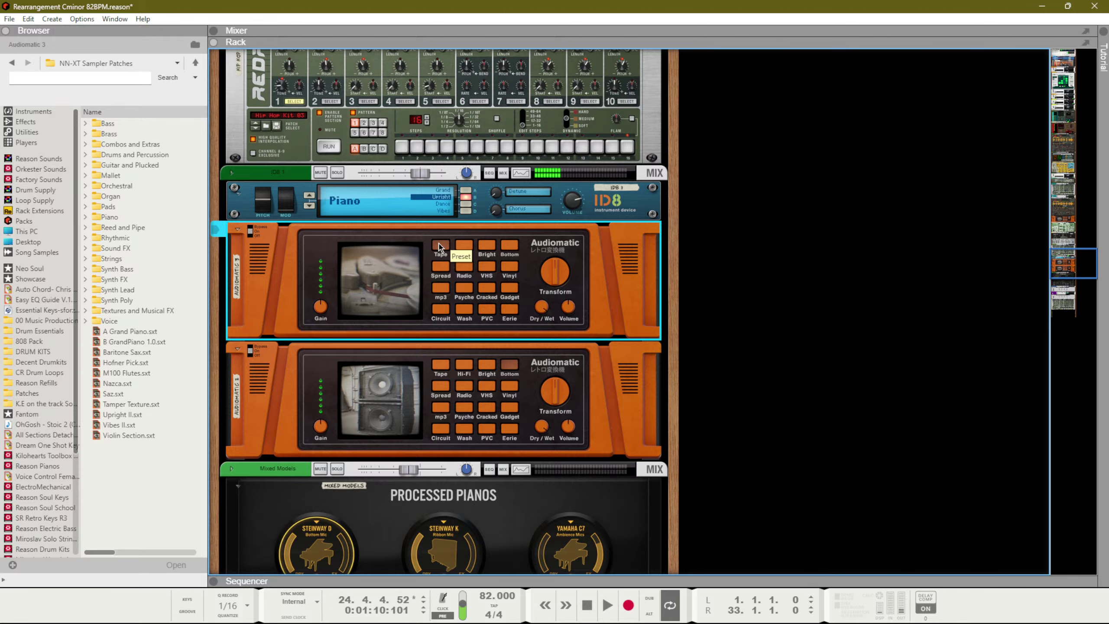
Adjust the Transform amount on the Bottom-preset Audiomatic, and set the new one to the Vinyl preset with 39% Dry/Wet
drag(561, 392, 545, 332)
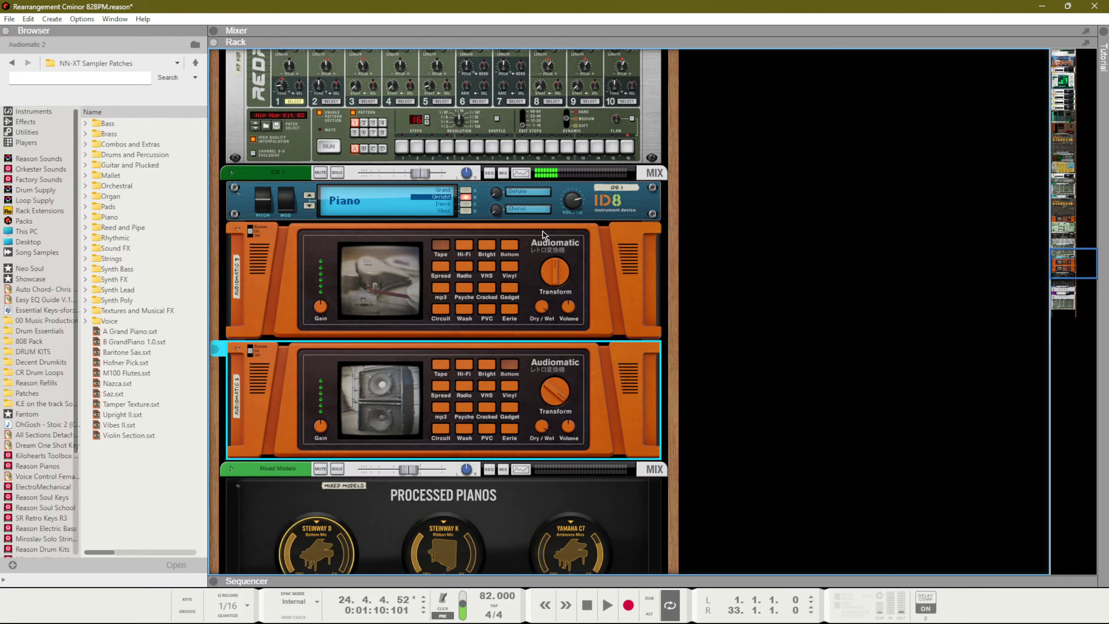
click(509, 271)
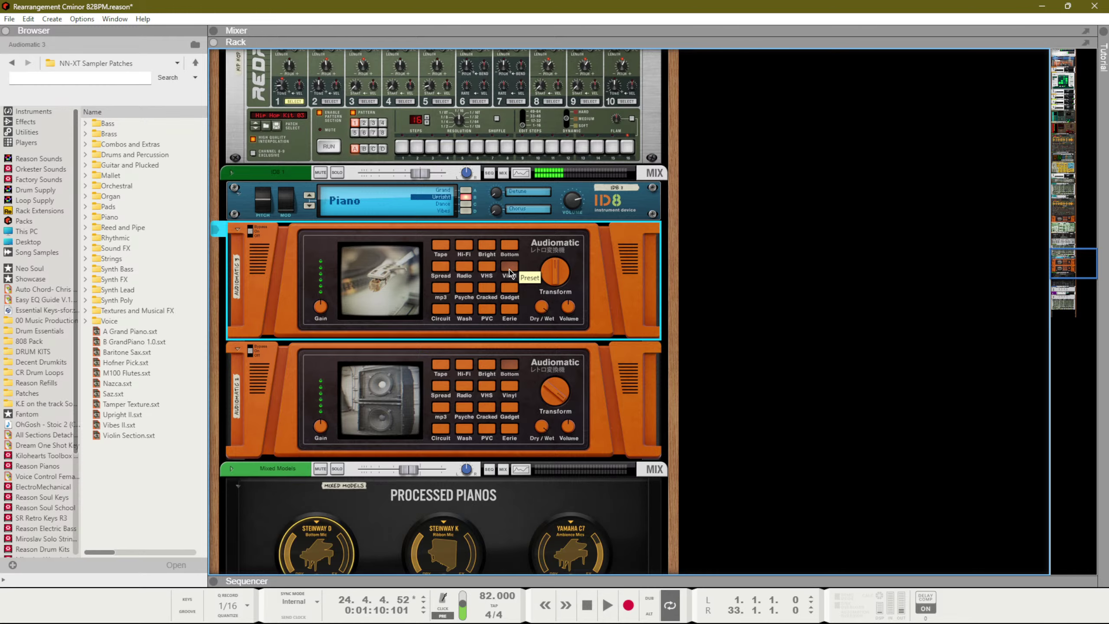
drag(541, 302, 541, 339)
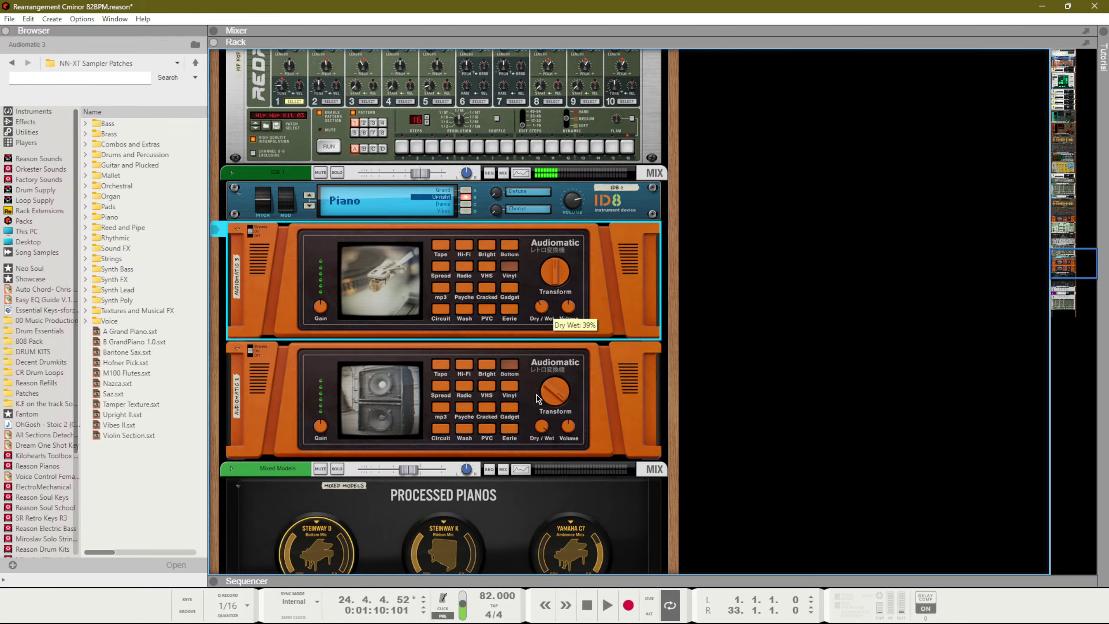
Turn on the gate in the ID8 1 mixer channel's dynamics section and return to the rack
key(F5)
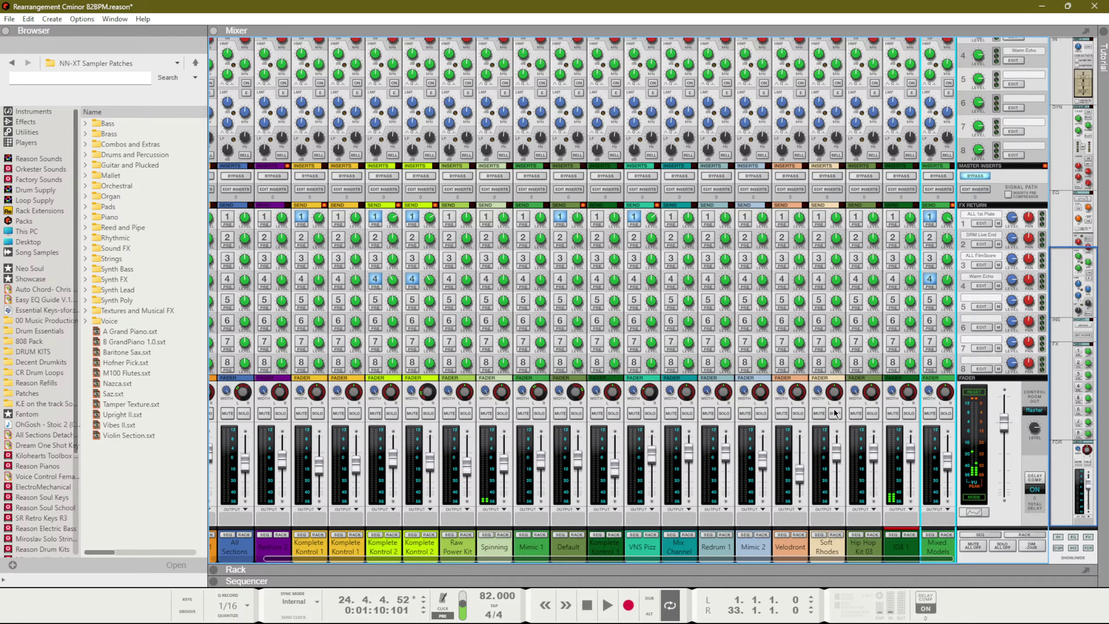
scroll(887, 262, up, 5)
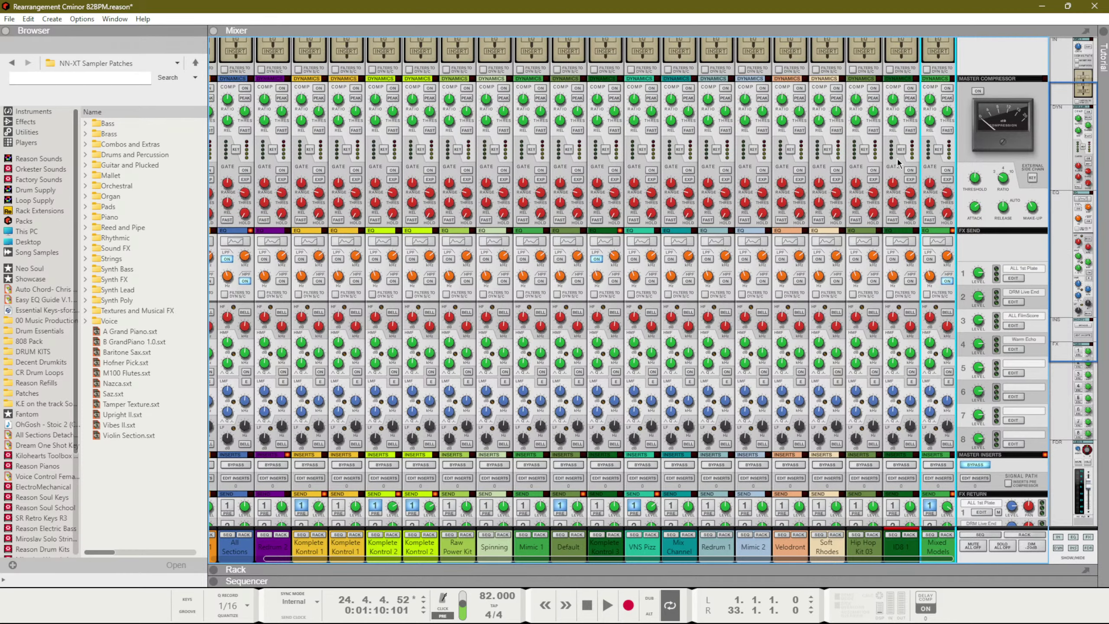
click(909, 171)
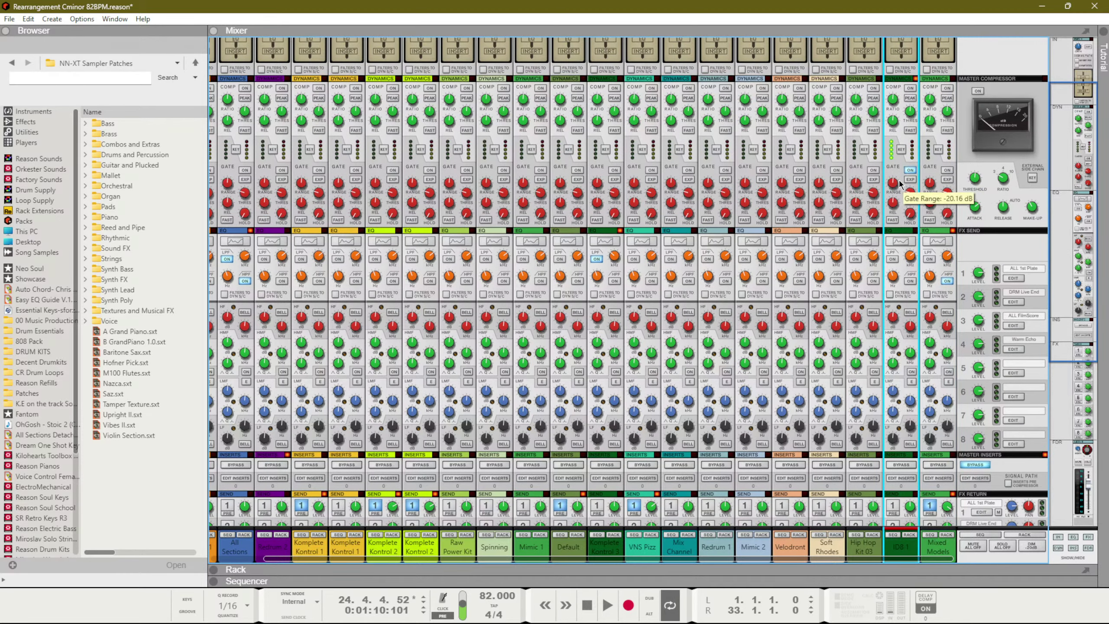
key(F7)
key(F6)
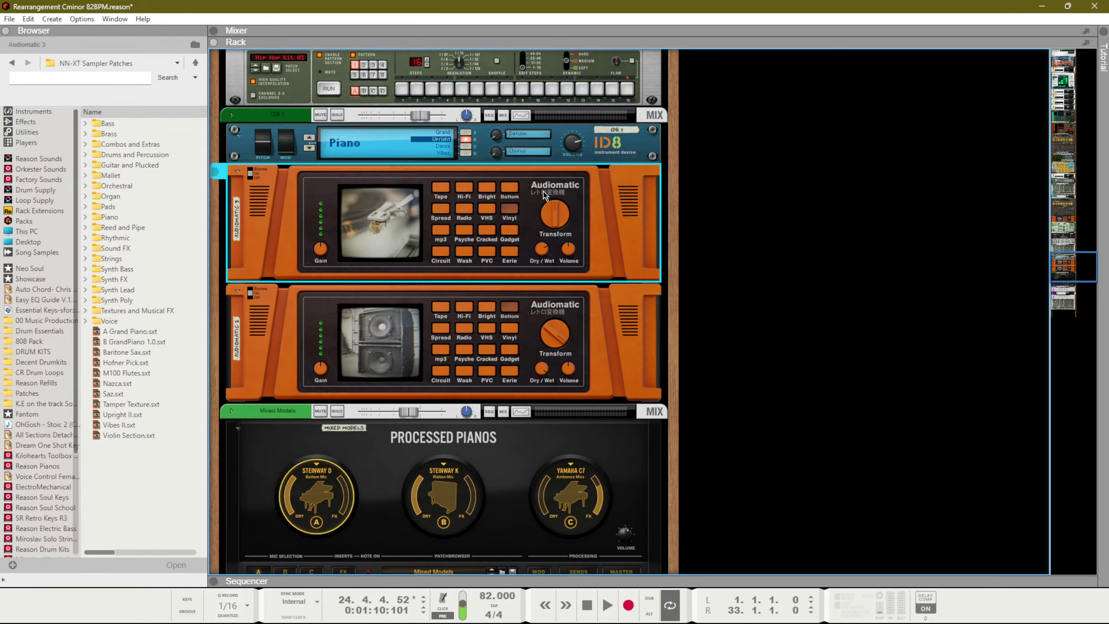
Show the mixer together with the rack and adjust the ID8 1 channel's gate range and threshold
key(F5)
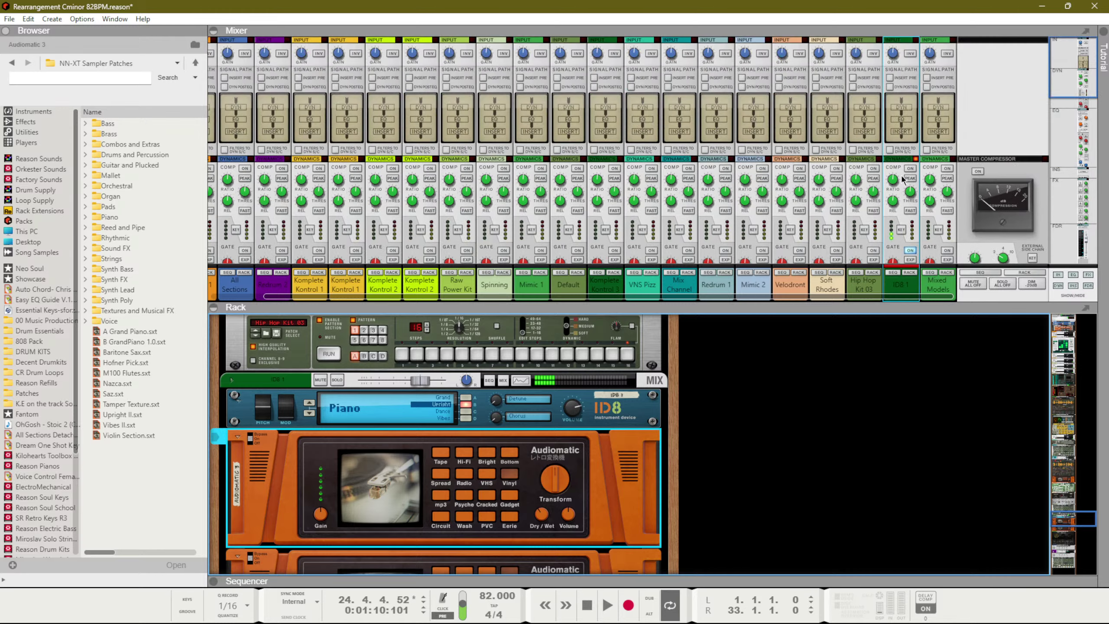
scroll(907, 250, down, 2)
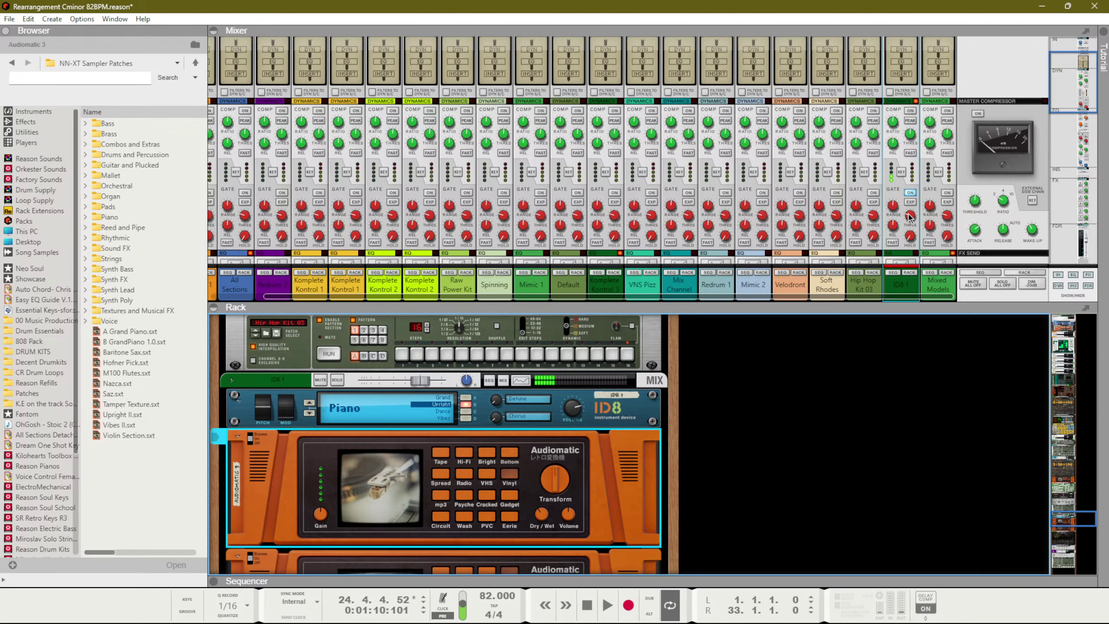
drag(893, 204, 905, 213)
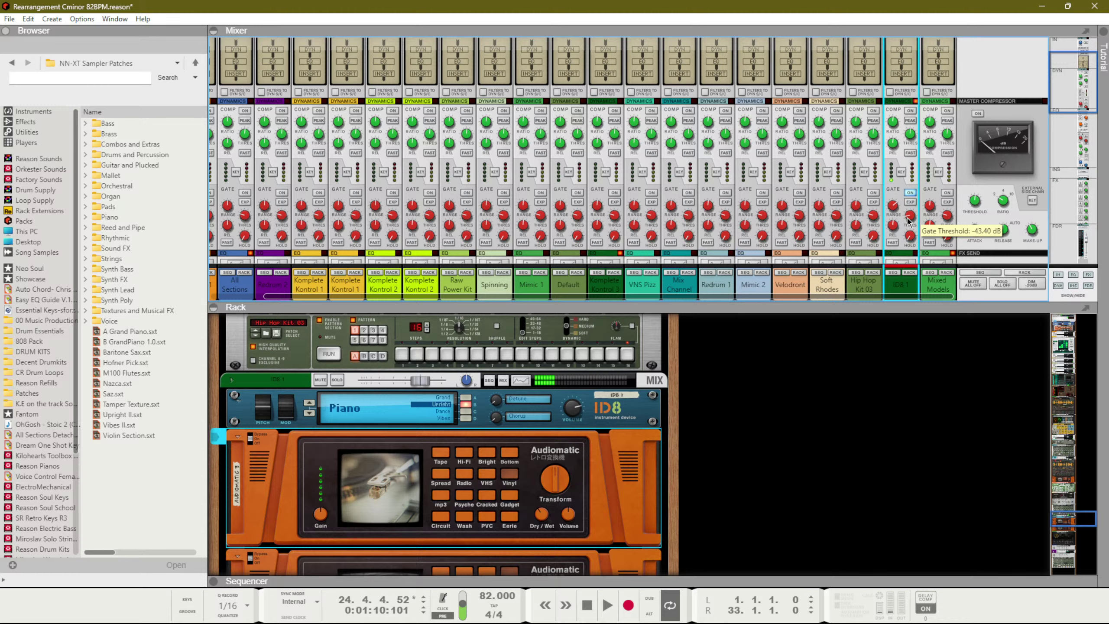
drag(910, 223, 912, 152)
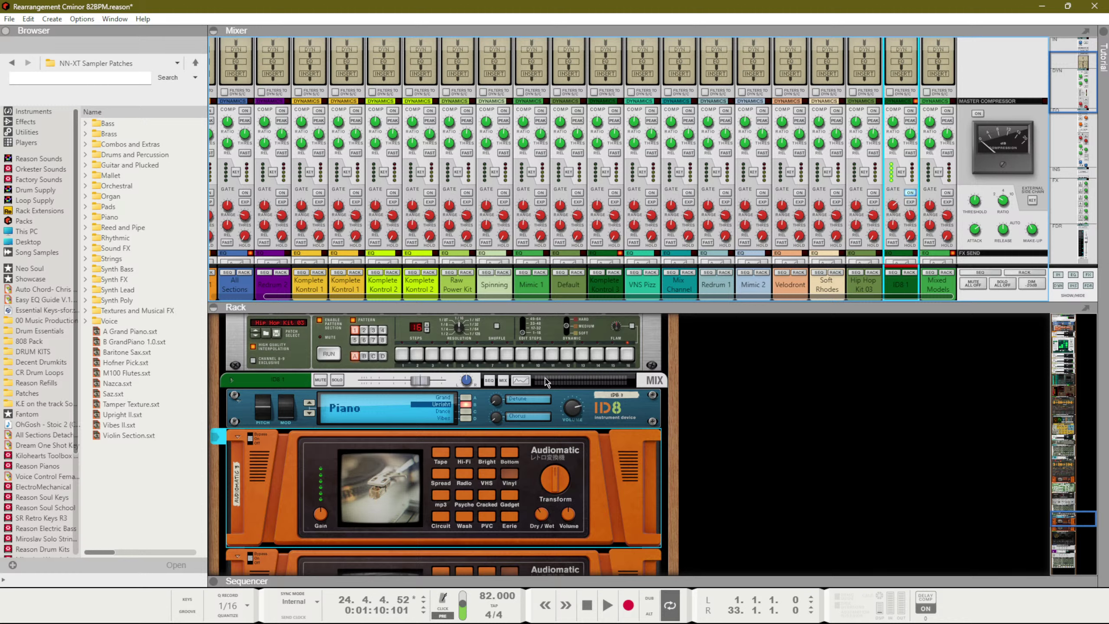
Add a Chord Sequencer player to the ID8 and load the Soul & R&B chord set Bamboo
right_click(638, 418)
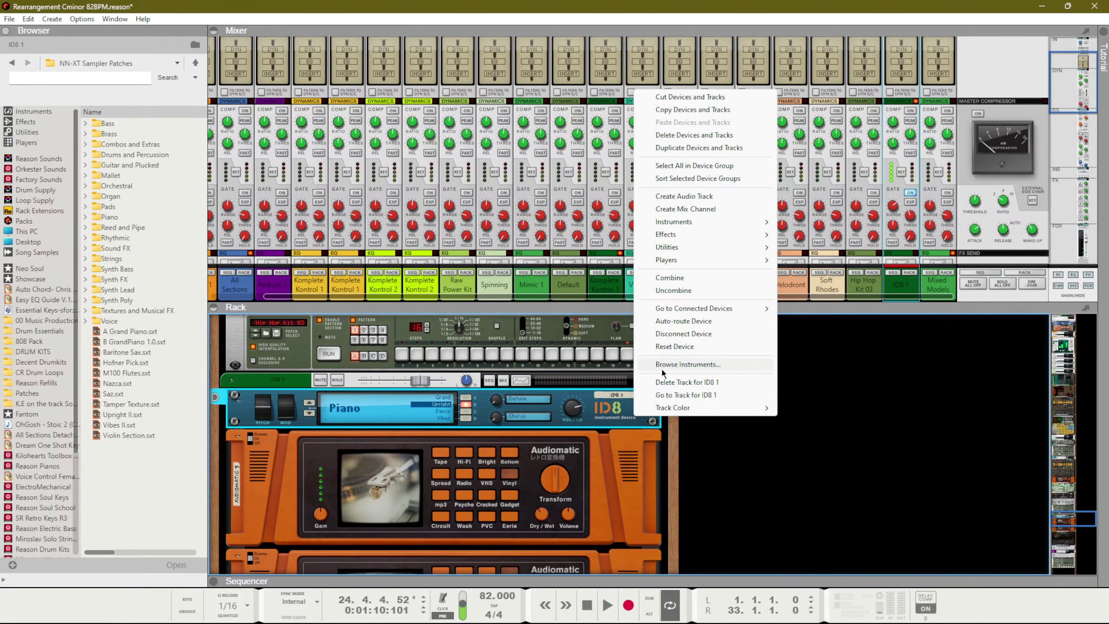
mouse_move(666, 259)
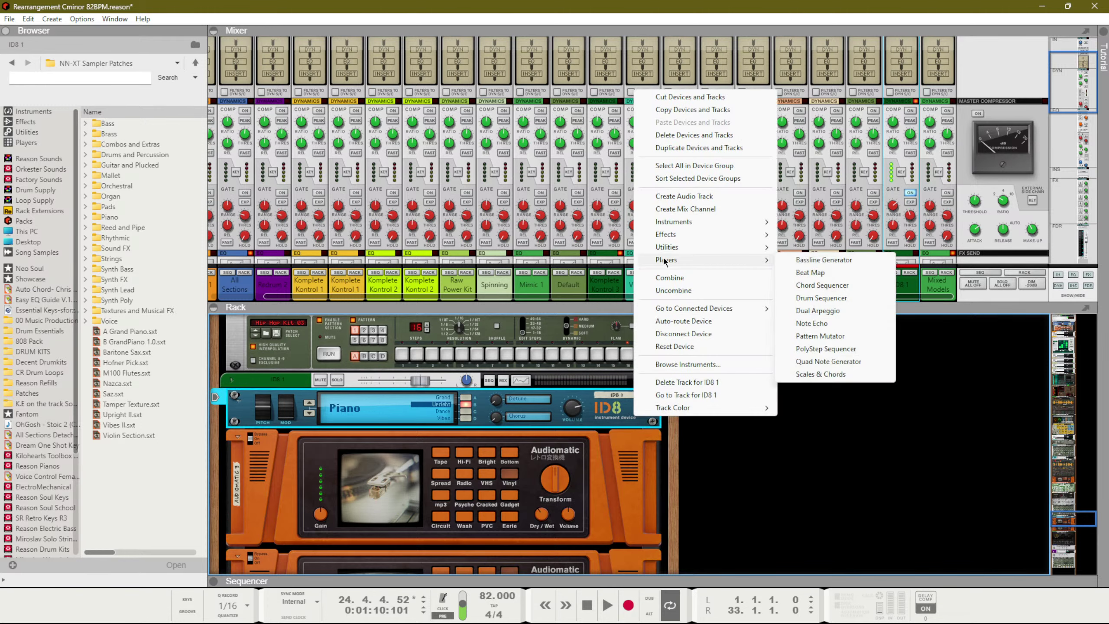
click(820, 285)
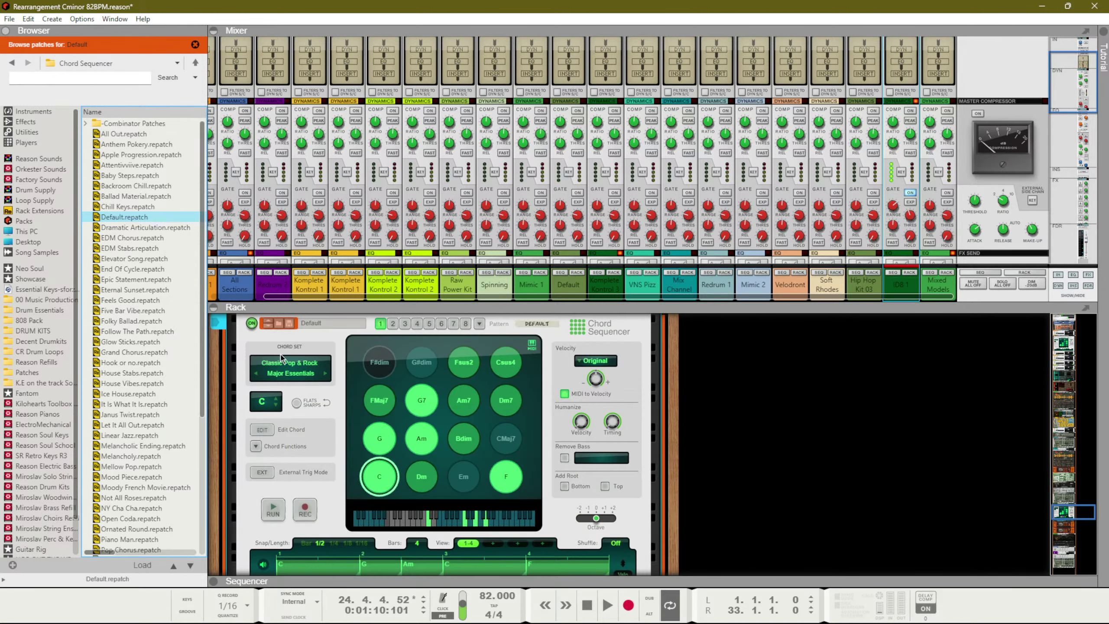
click(284, 372)
mouse_move(350, 393)
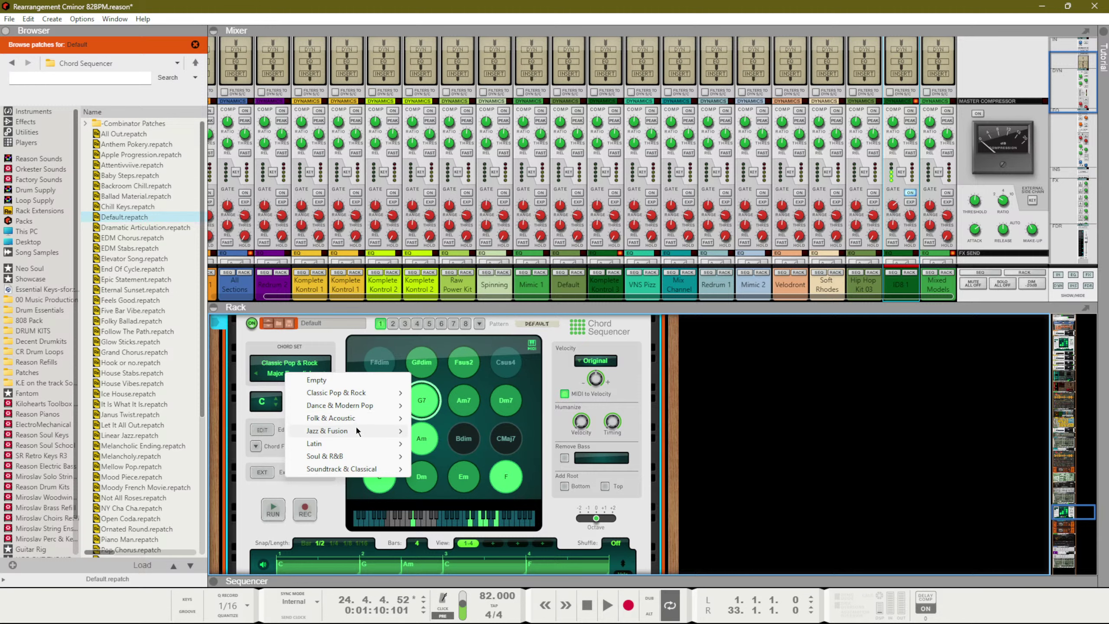
mouse_move(358, 456)
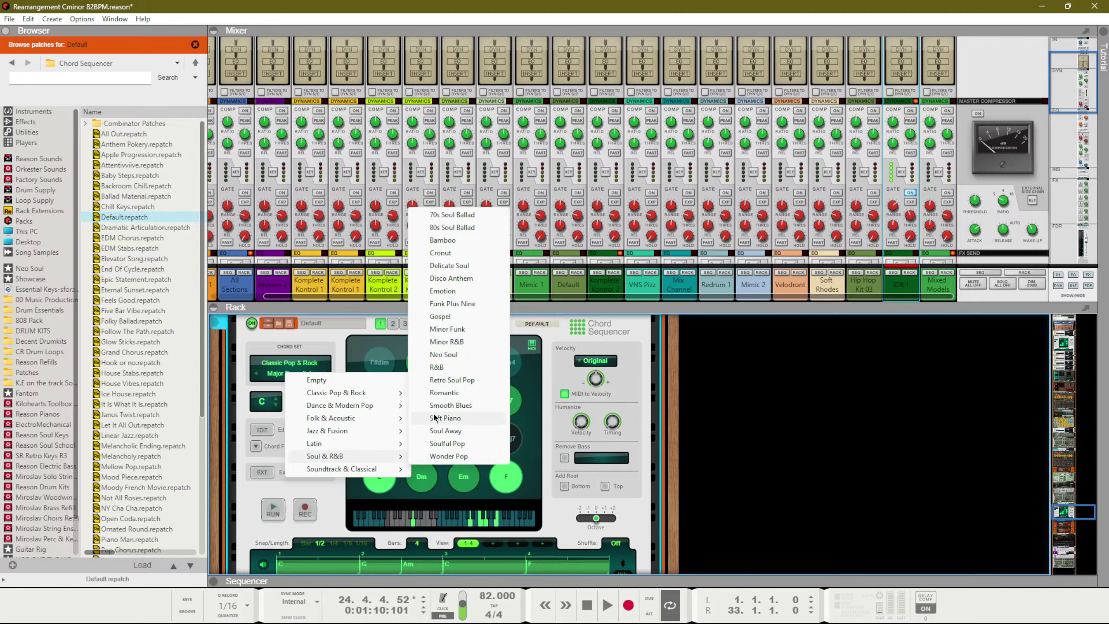
click(452, 241)
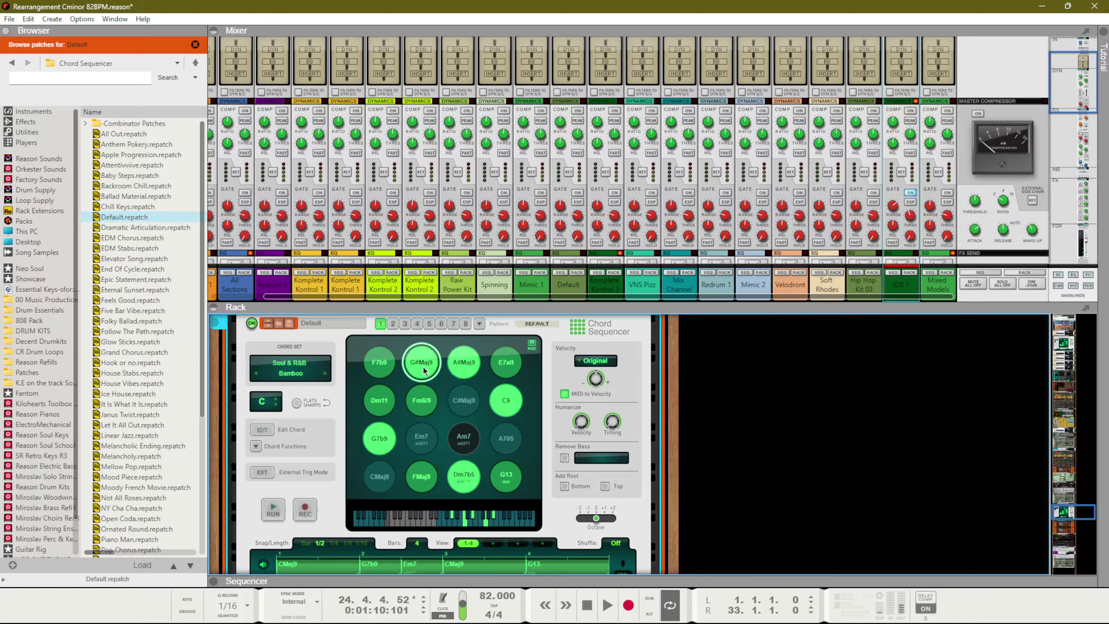
Audition the C9, C#Maj9, G#Maj9 and A#Maj9 chords while adjusting the ID8 1 channel's gate threshold
click(505, 397)
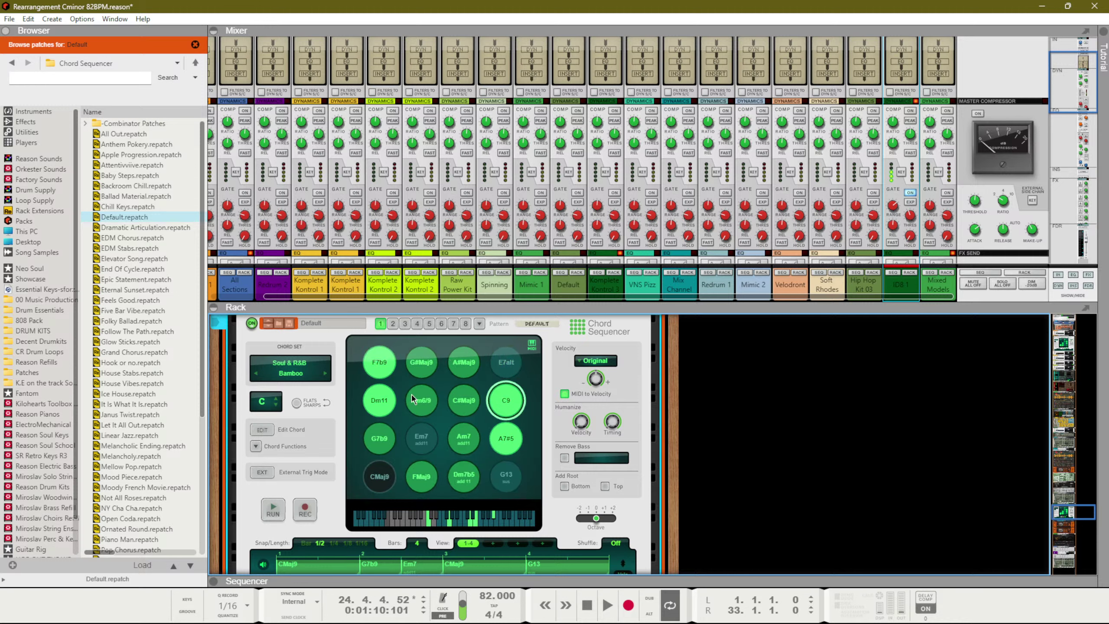
click(470, 413)
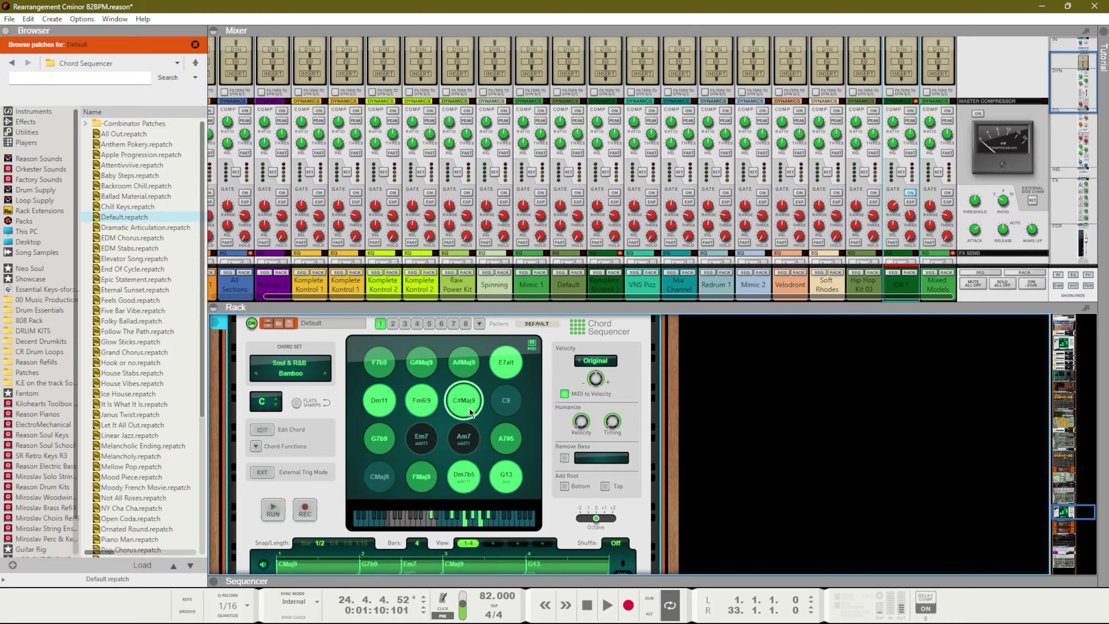
click(424, 360)
drag(908, 213, 908, 234)
click(421, 360)
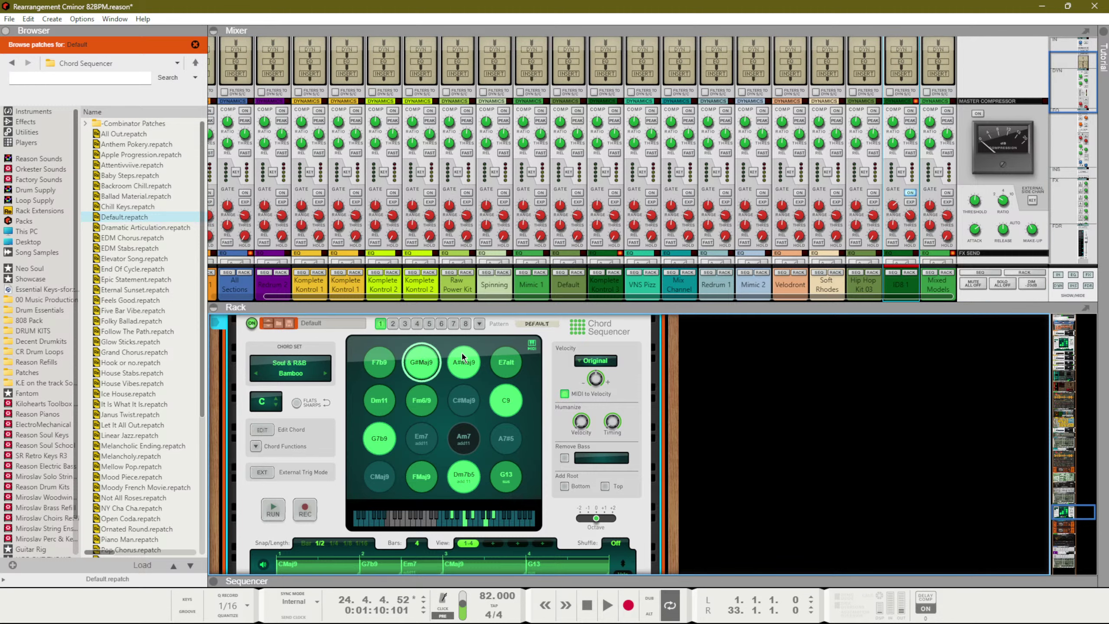
click(464, 358)
click(906, 233)
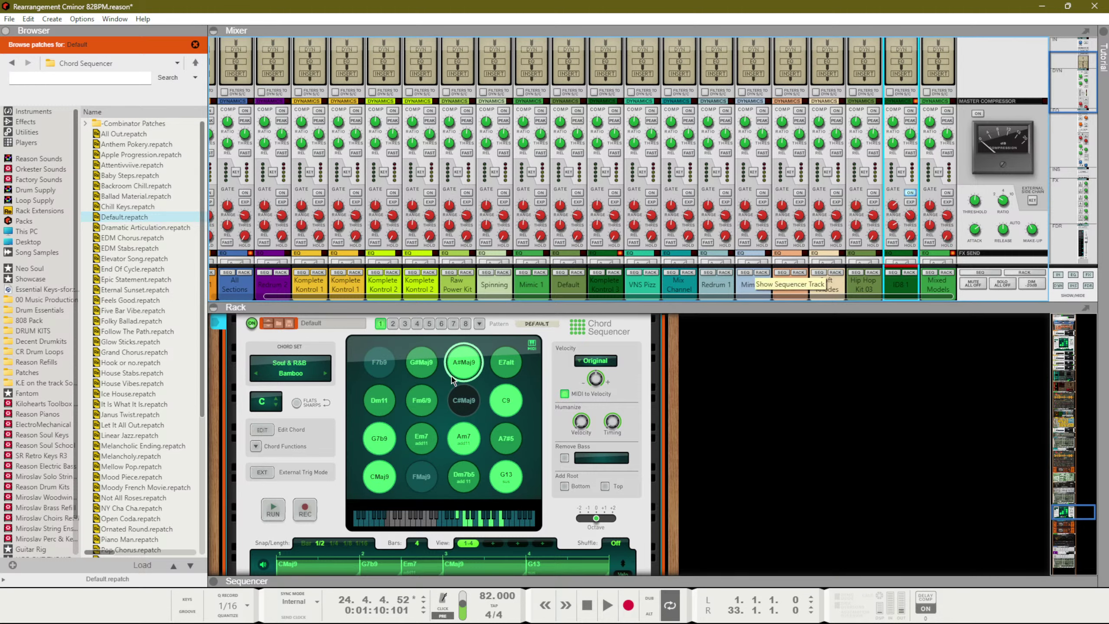
Fine-tune the ID8 1 channel's gate range and threshold while alternating between the G#Maj9 and A#Maj9 chords
click(420, 360)
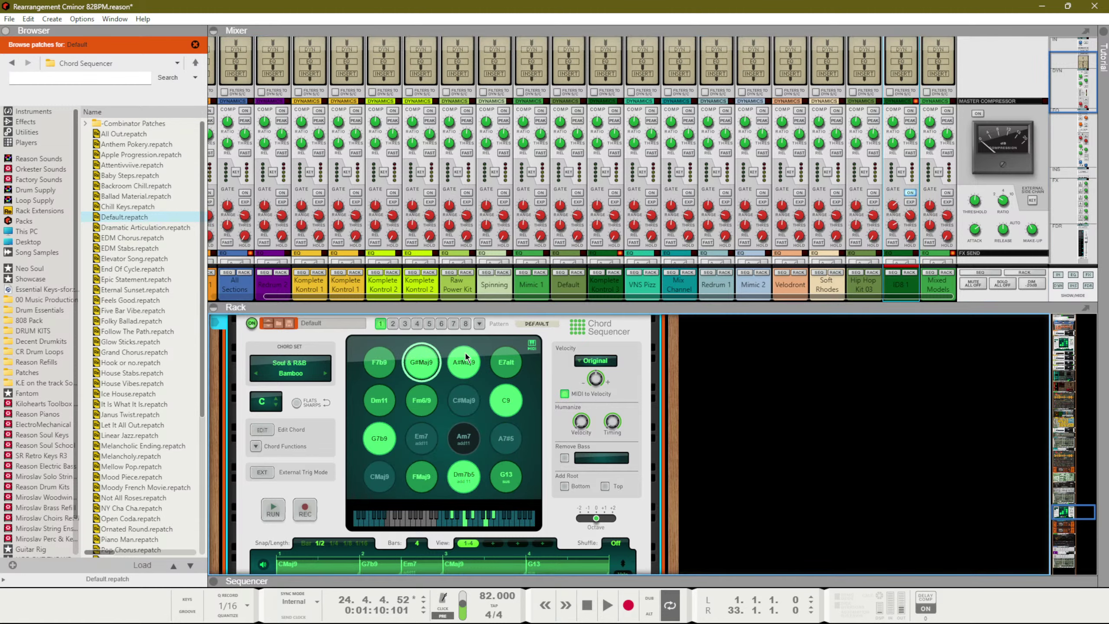
click(894, 238)
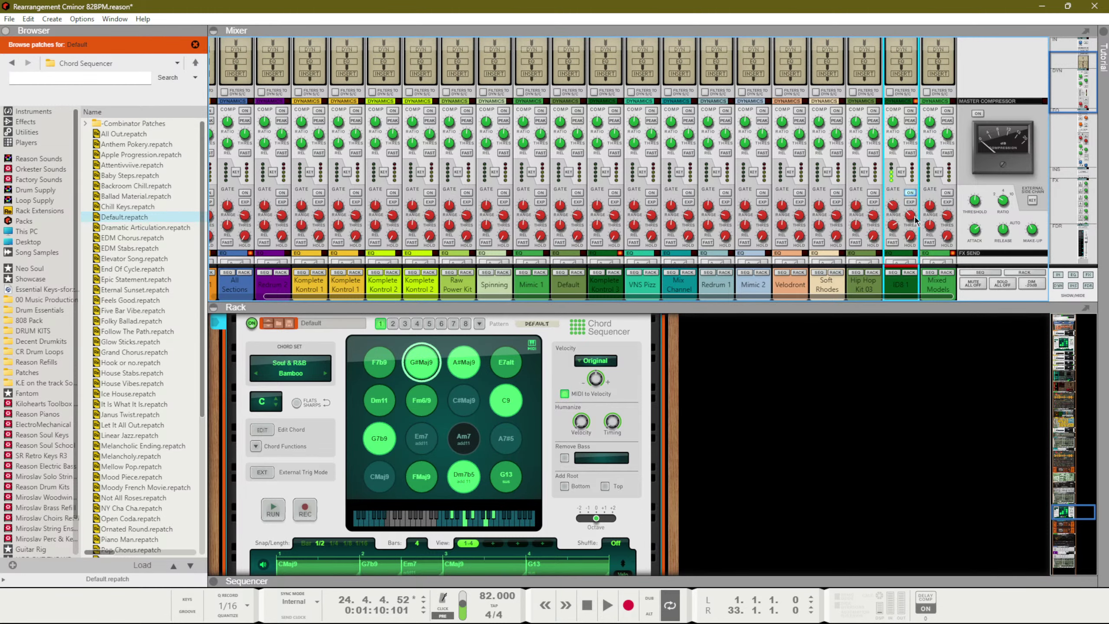
click(464, 362)
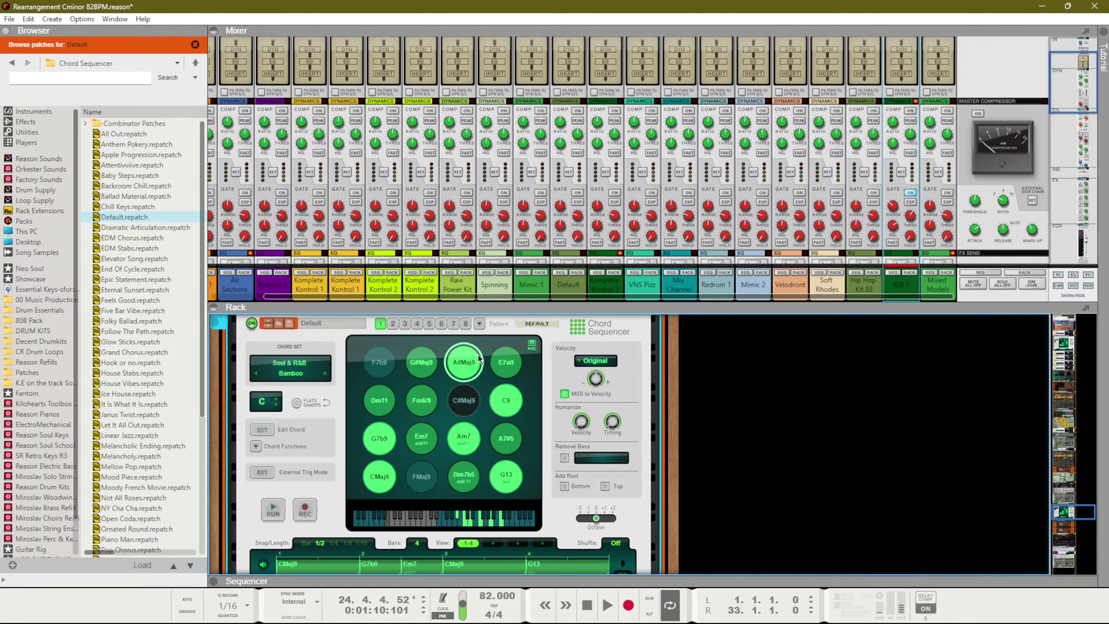
click(895, 200)
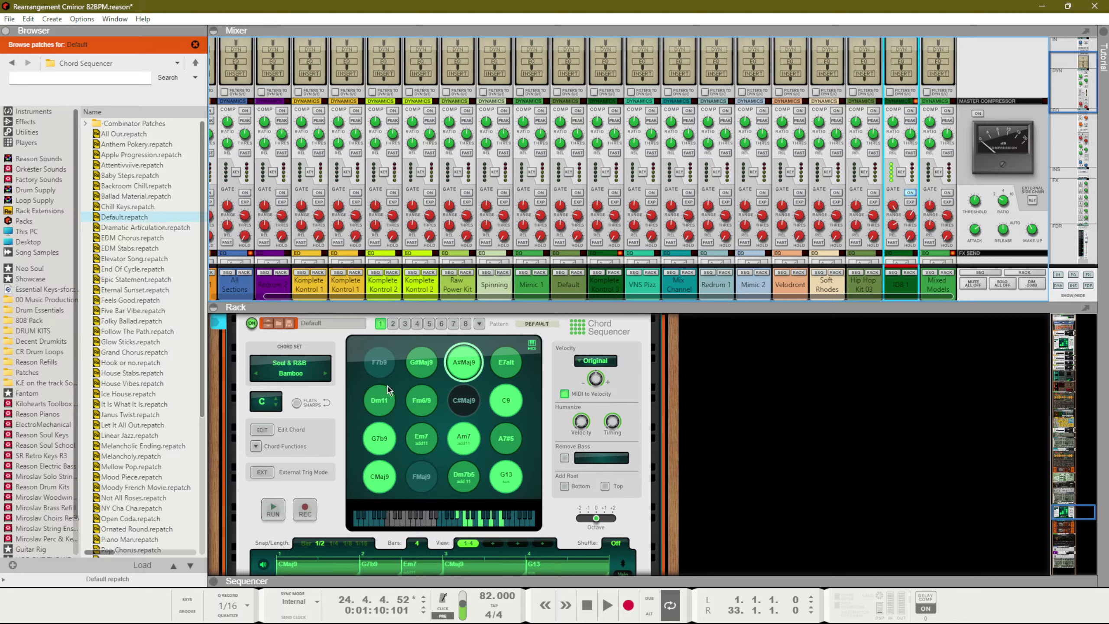
click(421, 362)
click(467, 361)
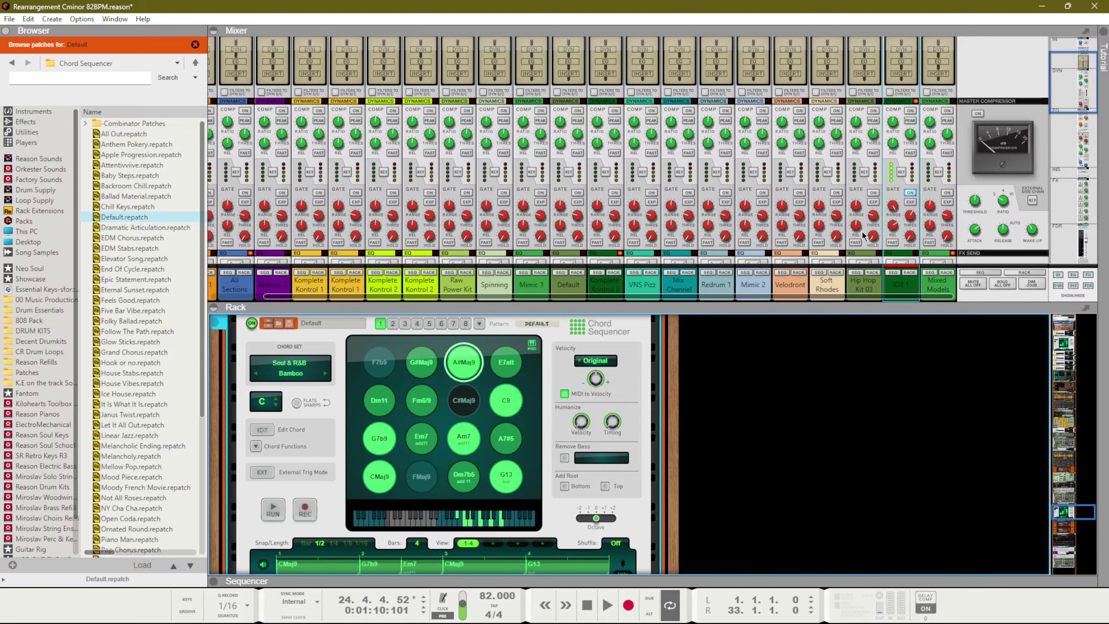
drag(910, 216, 881, 258)
click(418, 360)
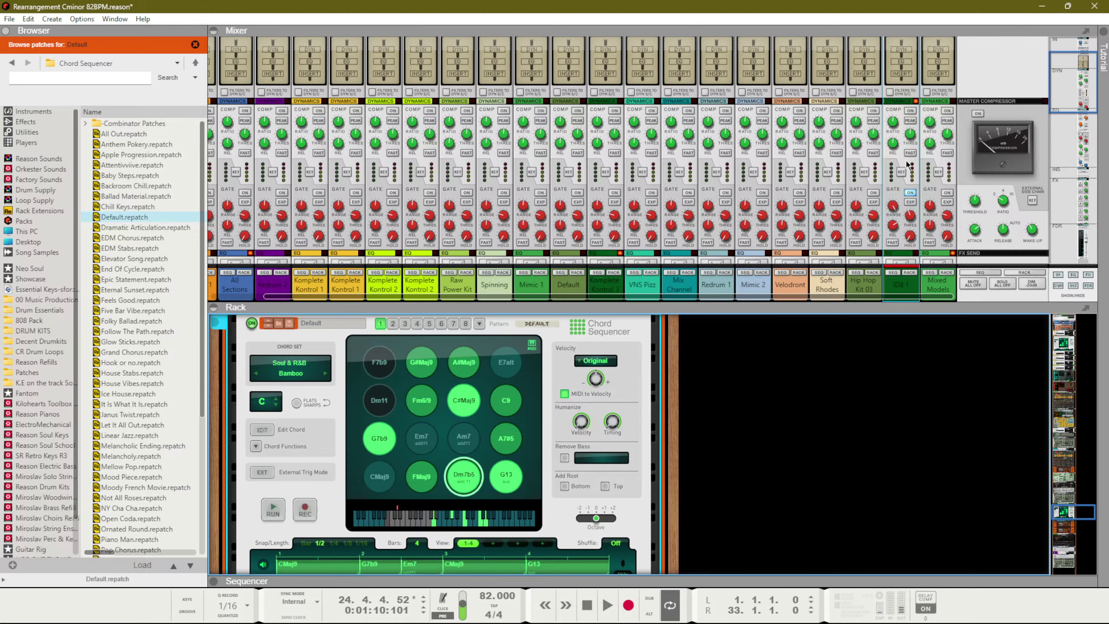
Enable Insert Pre and Dyn Post EQ in the ID8 1 channel's signal path
scroll(899, 87, up, 2)
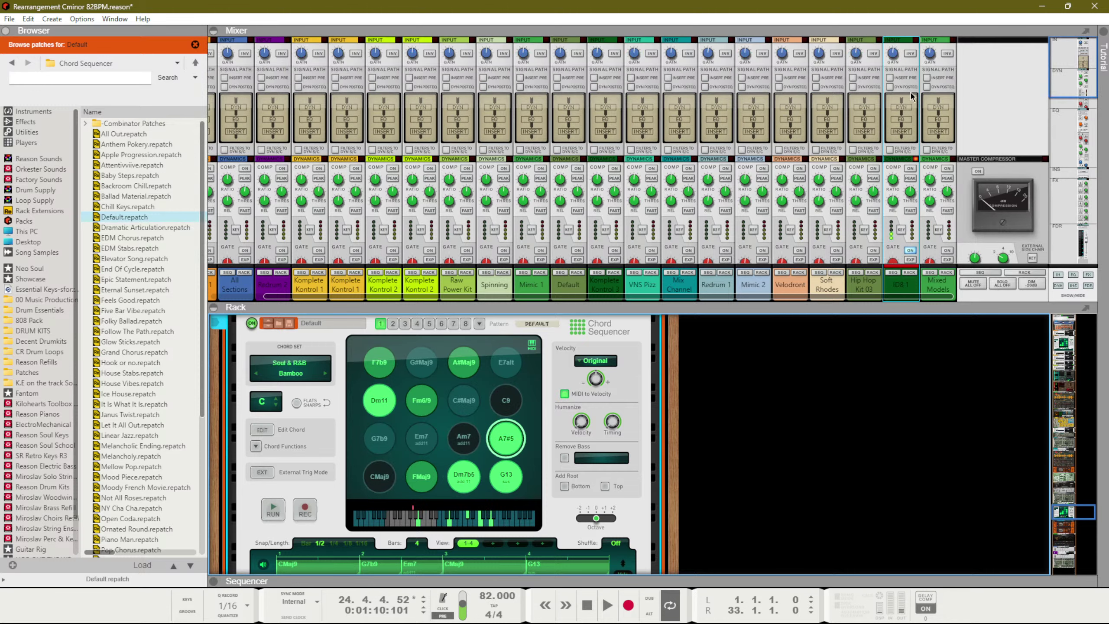
click(890, 77)
click(890, 86)
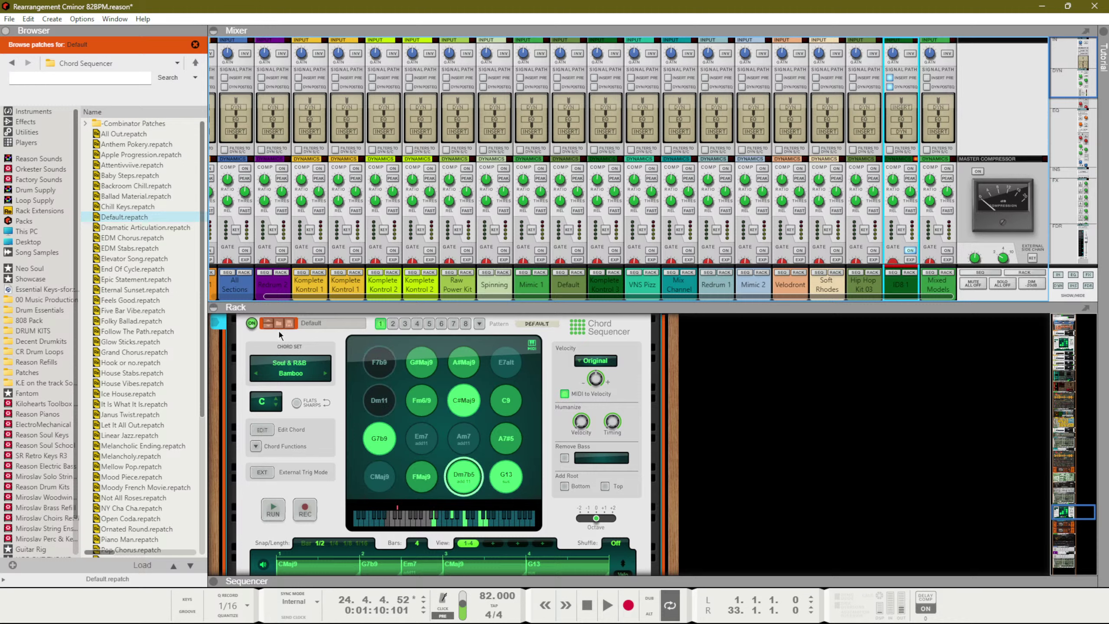
Switch the Chord Sequencer to the Soul & R&B chord set Cronut
click(326, 373)
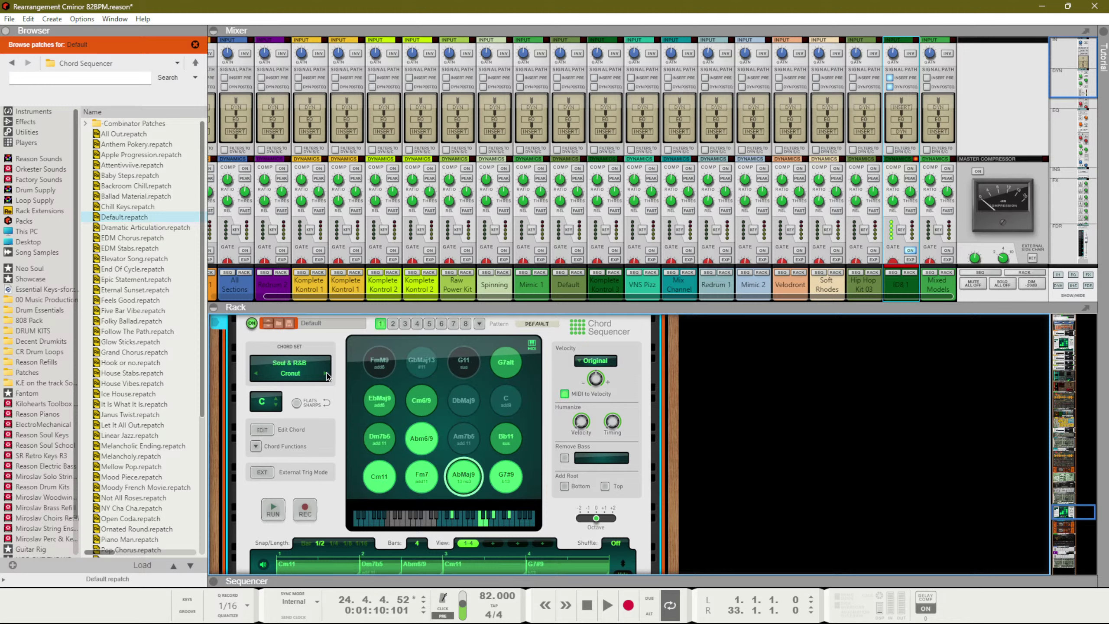
Browse the Soul & R&B chord sets past Emotion and Gospel and choose Minor R&B
click(326, 373)
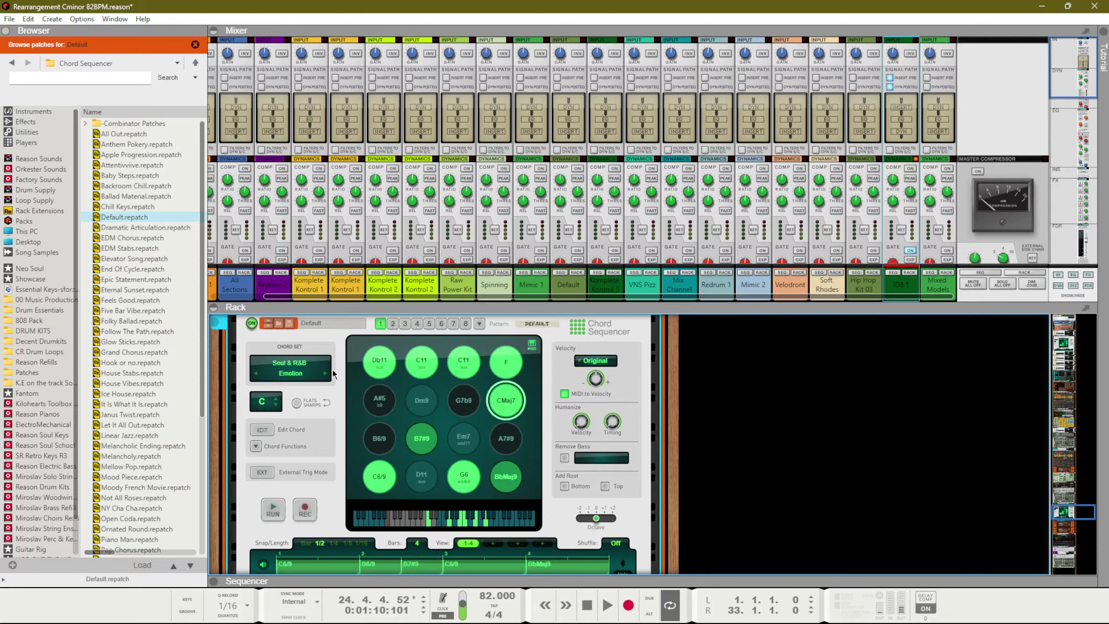
click(326, 373)
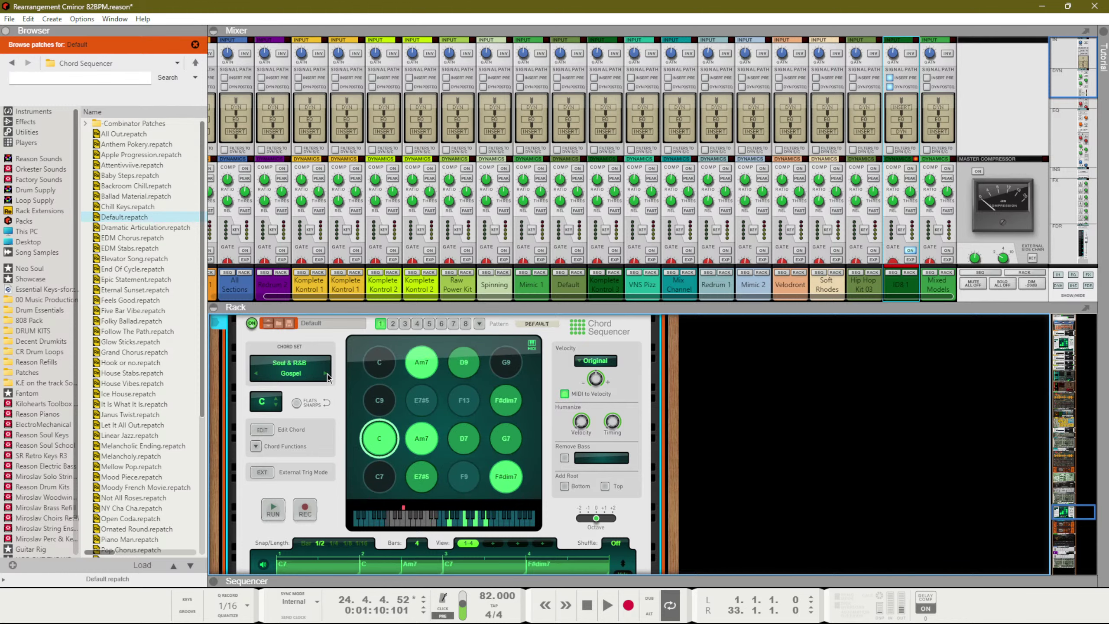
click(327, 374)
click(326, 374)
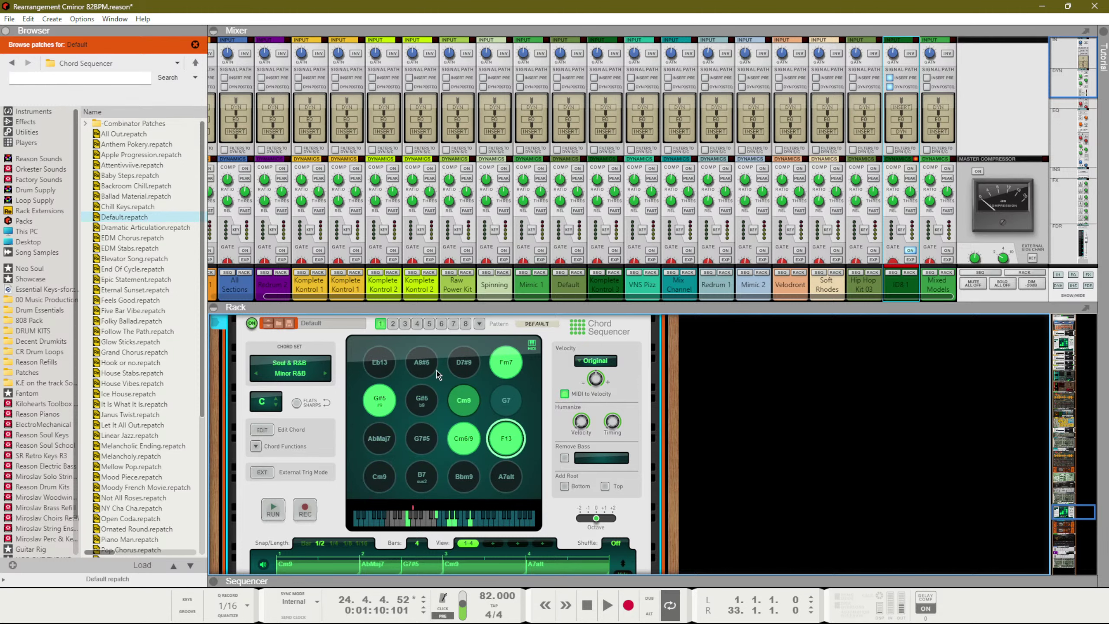
Raise the Chord Sequencer's Humanize Timing and audition chords including G#5, F13, Fm7, B7, Bbm9, A7alt and AbMaj7
drag(613, 421, 615, 304)
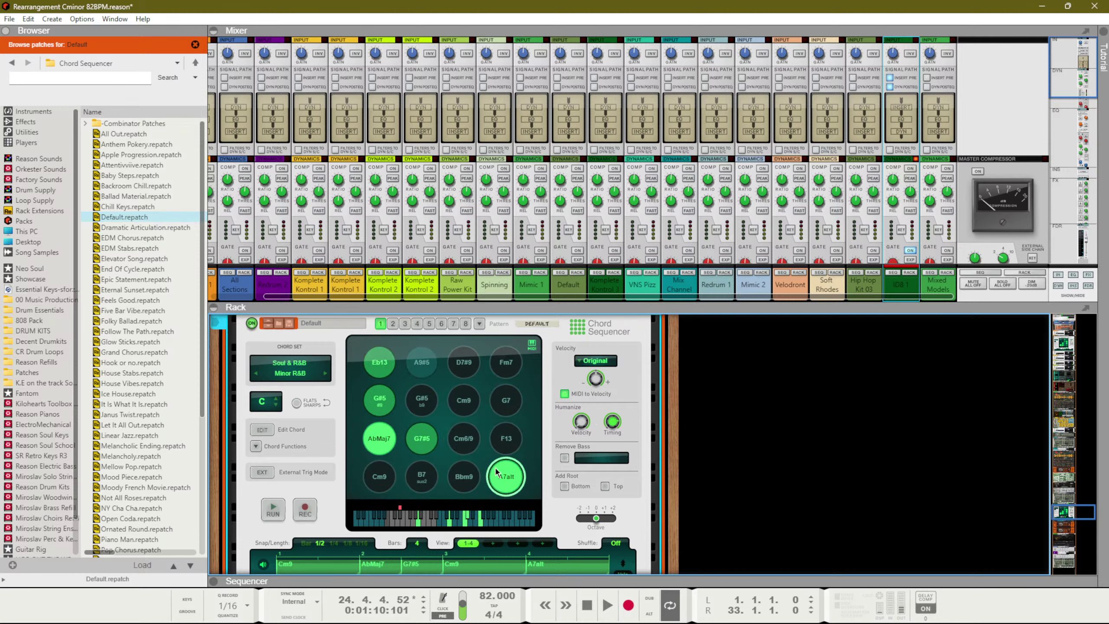
click(390, 393)
click(437, 393)
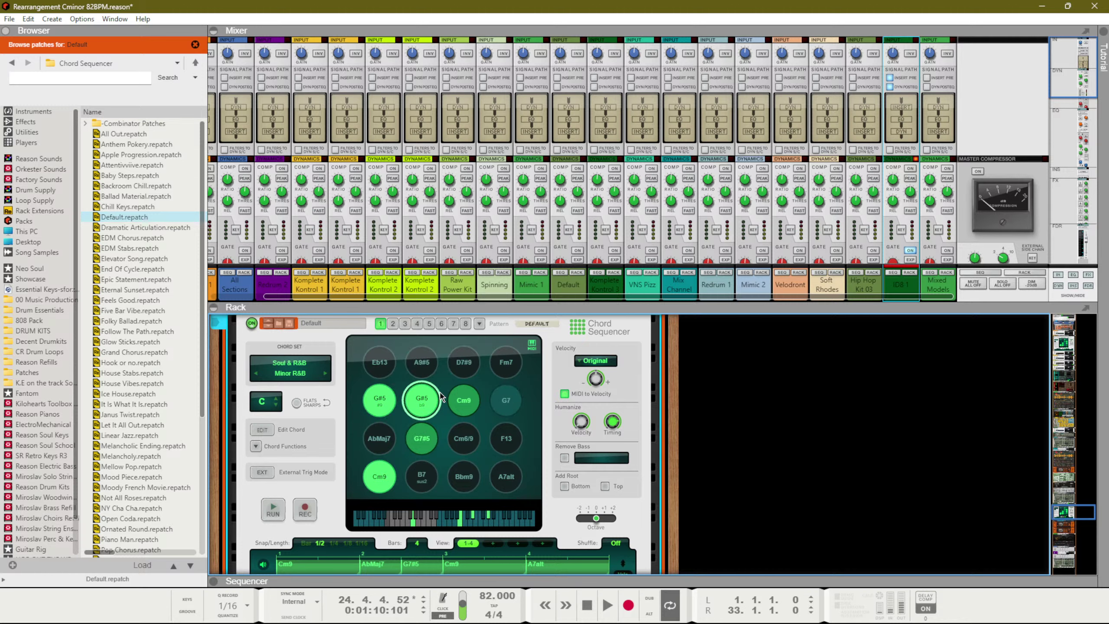
click(457, 393)
click(518, 449)
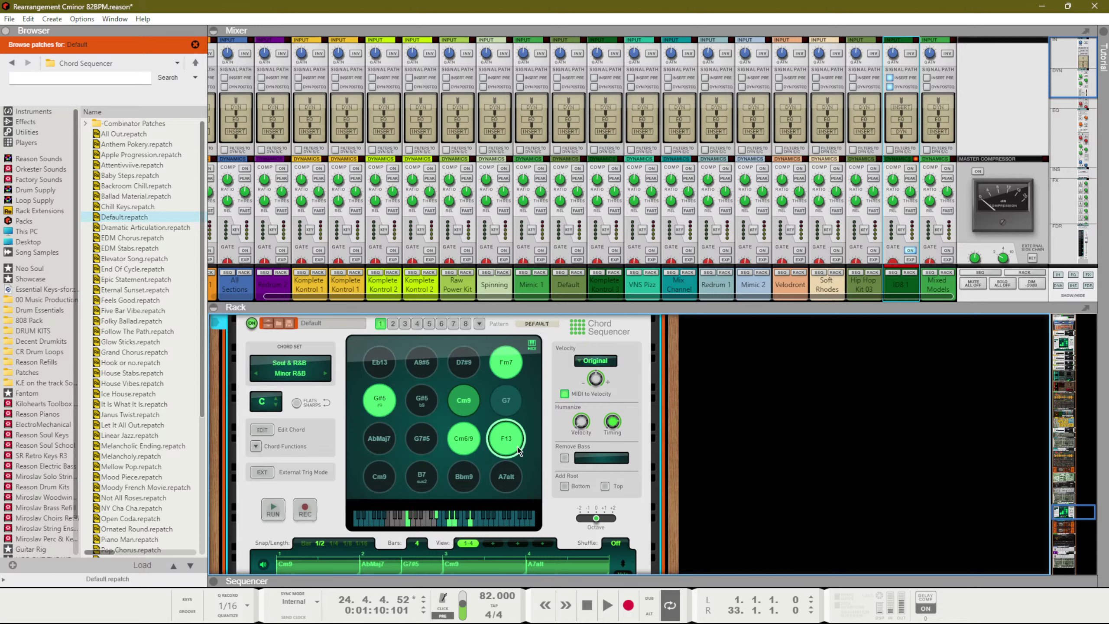
click(515, 368)
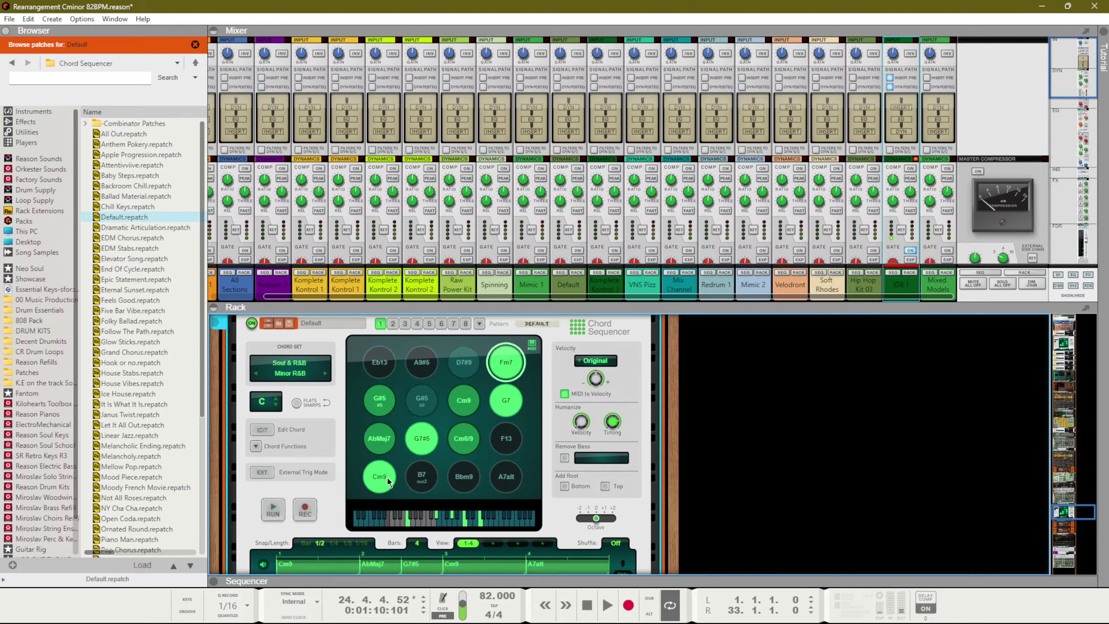
click(418, 480)
click(456, 480)
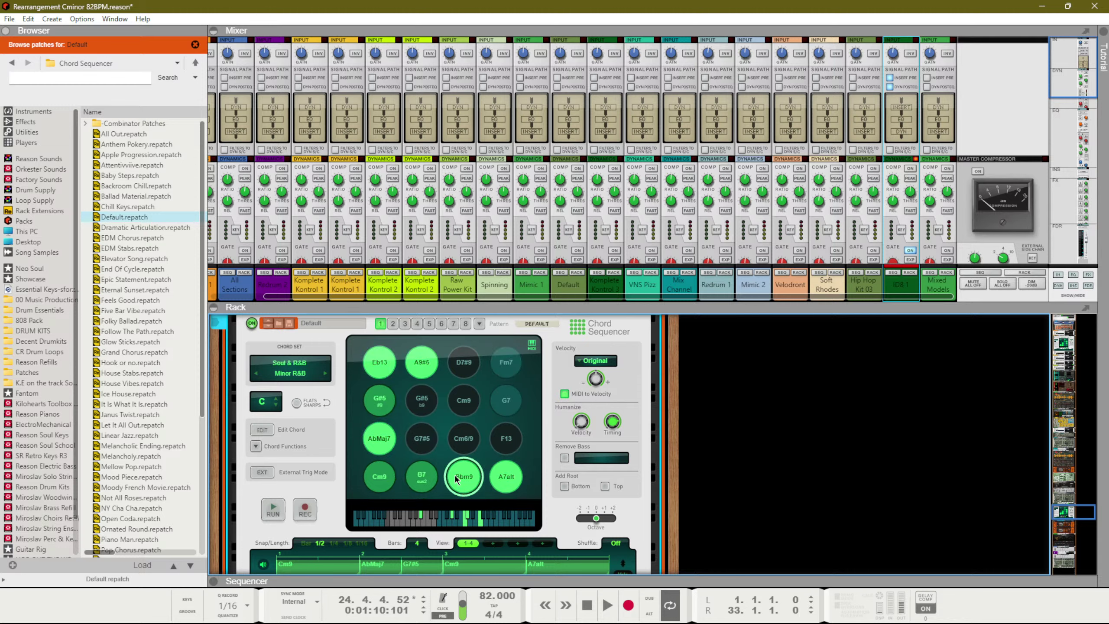
click(502, 479)
click(377, 441)
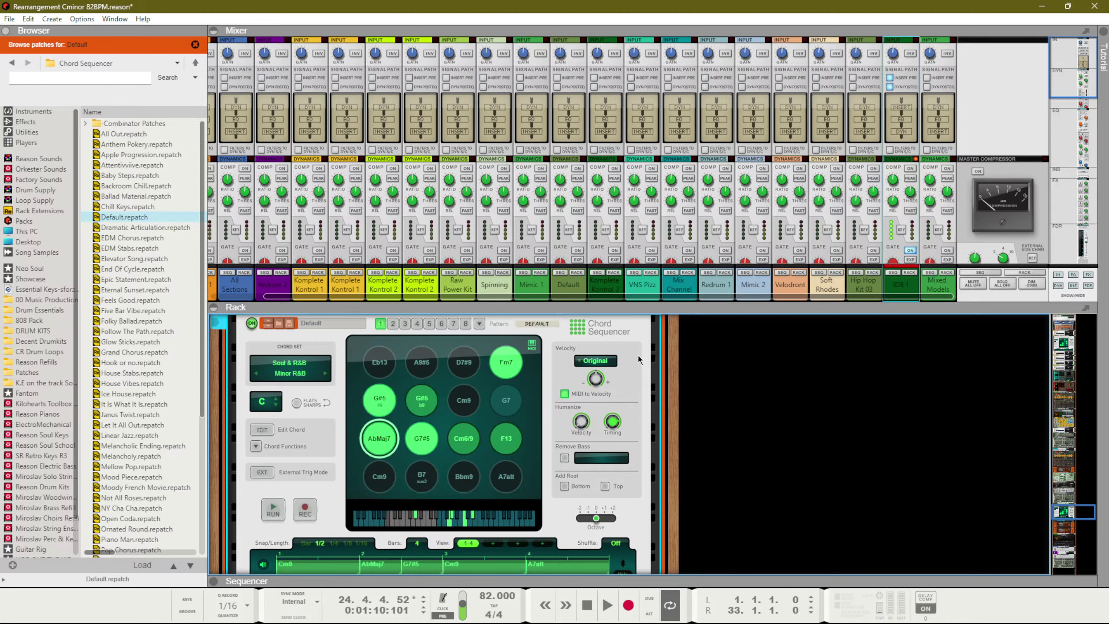
Raise the Chord Sequencer's Humanize Velocity and audition the Cm6/9, G7#5 and Cm9 chords
drag(581, 422, 584, 400)
click(459, 436)
click(422, 438)
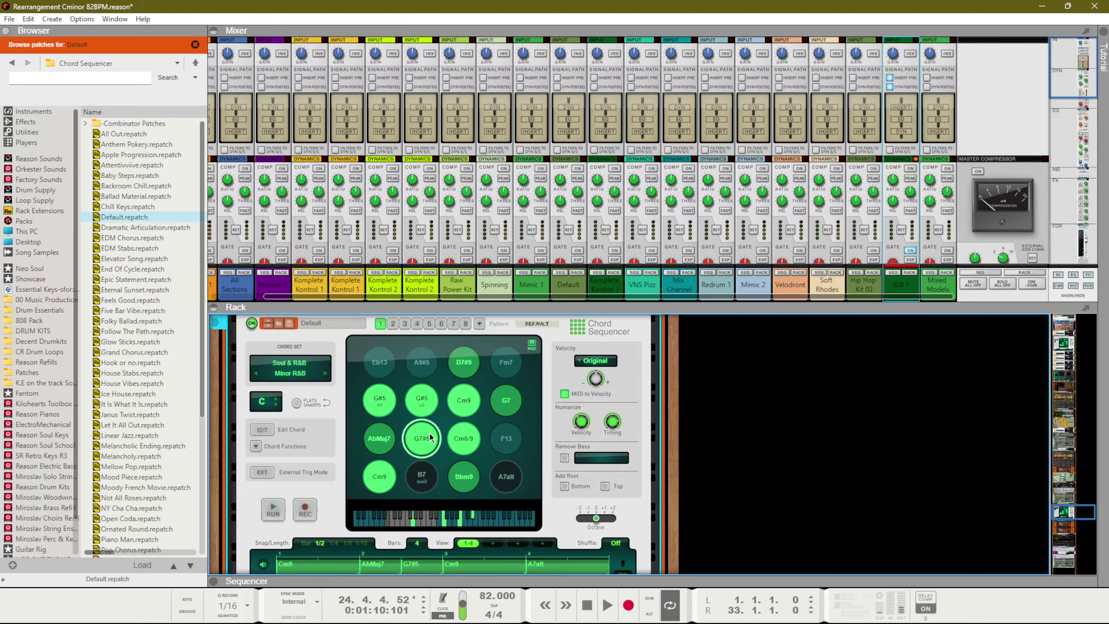
click(379, 475)
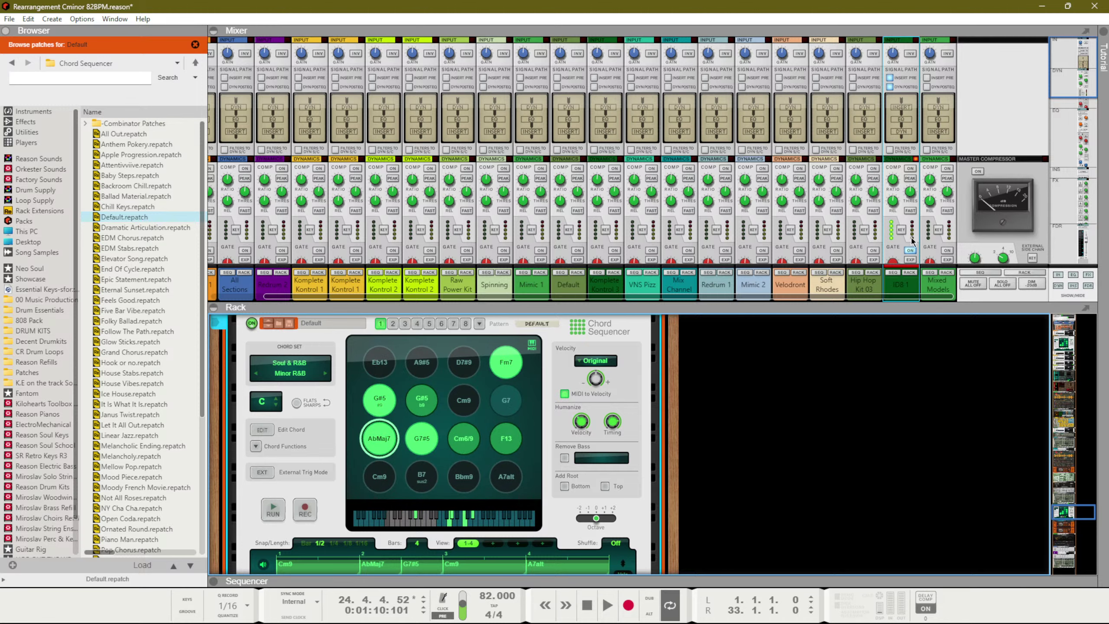
Delete the Chord Sequencer from the ID8 and switch off the gate on the ID8 1 channel
scroll(912, 253, down, 2)
click(911, 214)
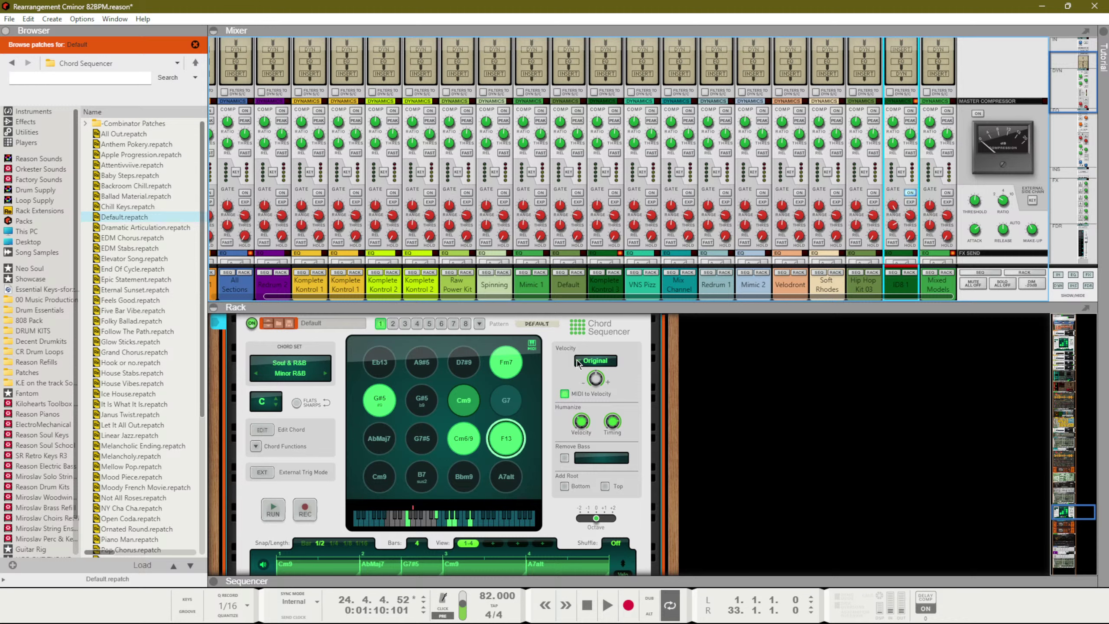
scroll(358, 430, up, 3)
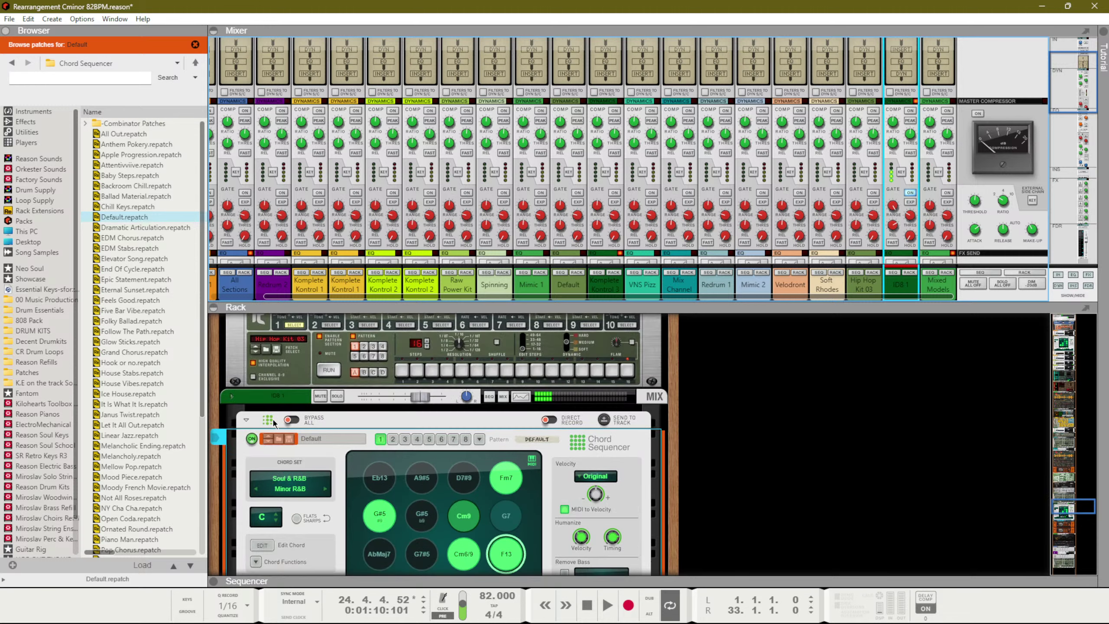
click(358, 430)
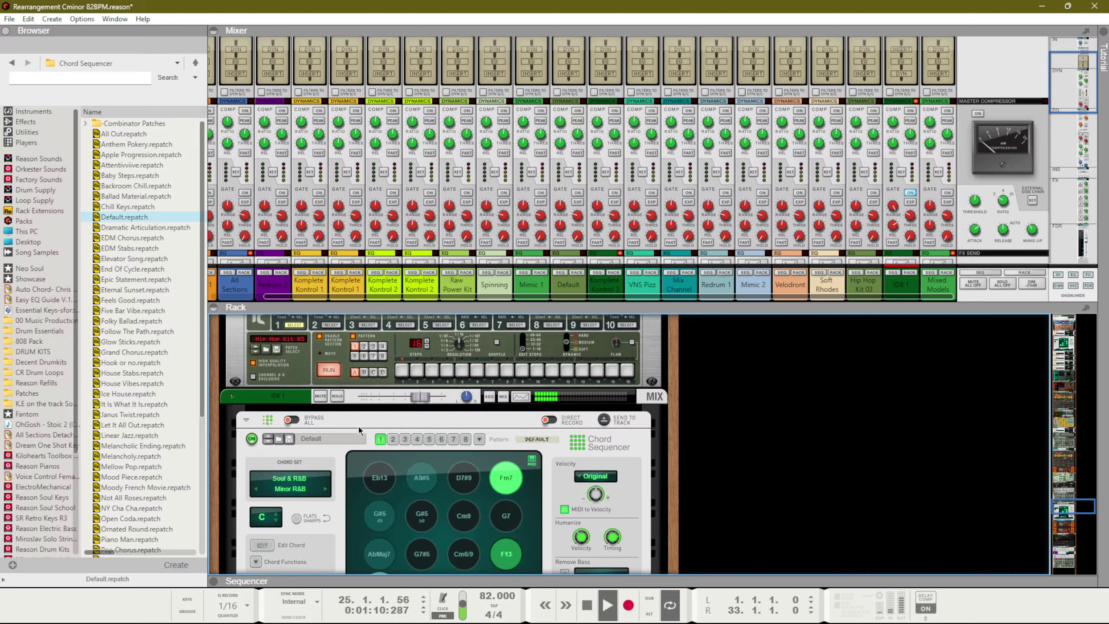
click(368, 425)
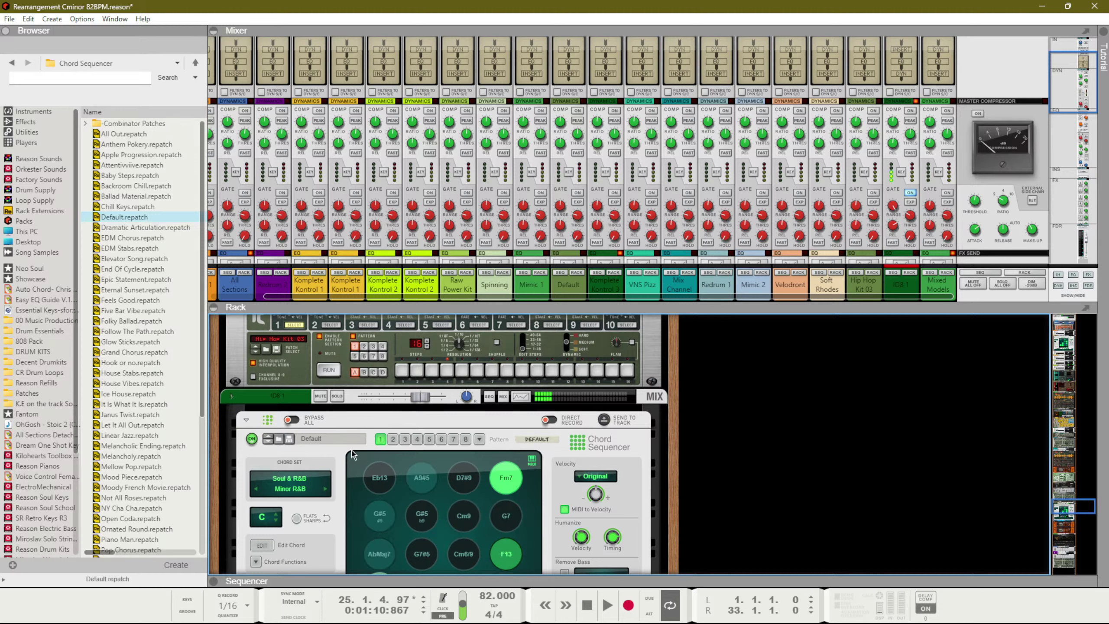
key(Delete)
key(Return)
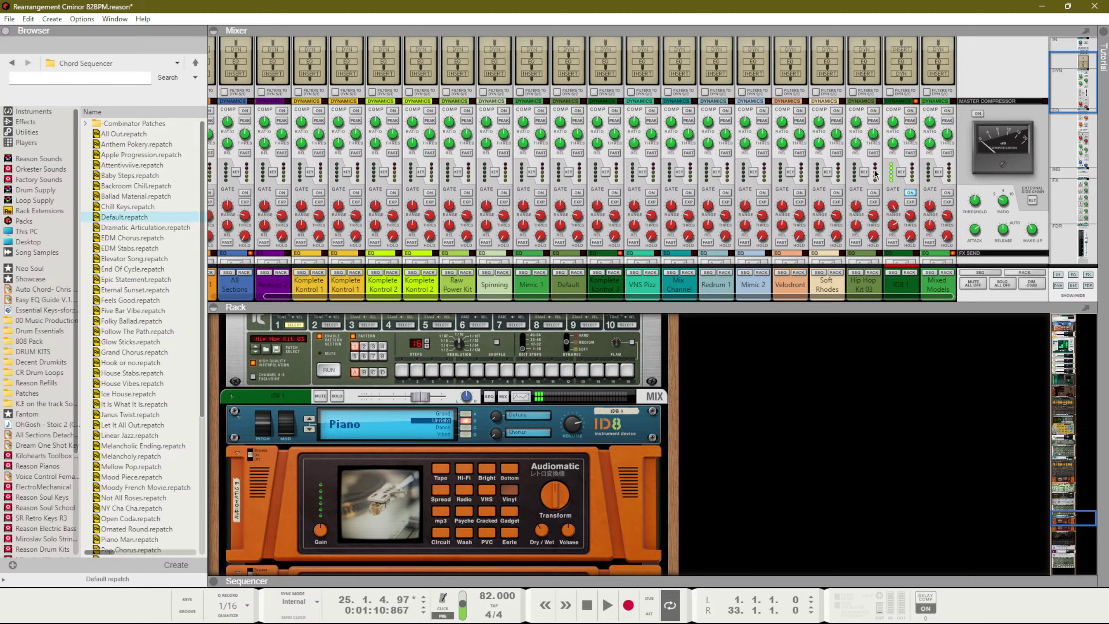
click(910, 193)
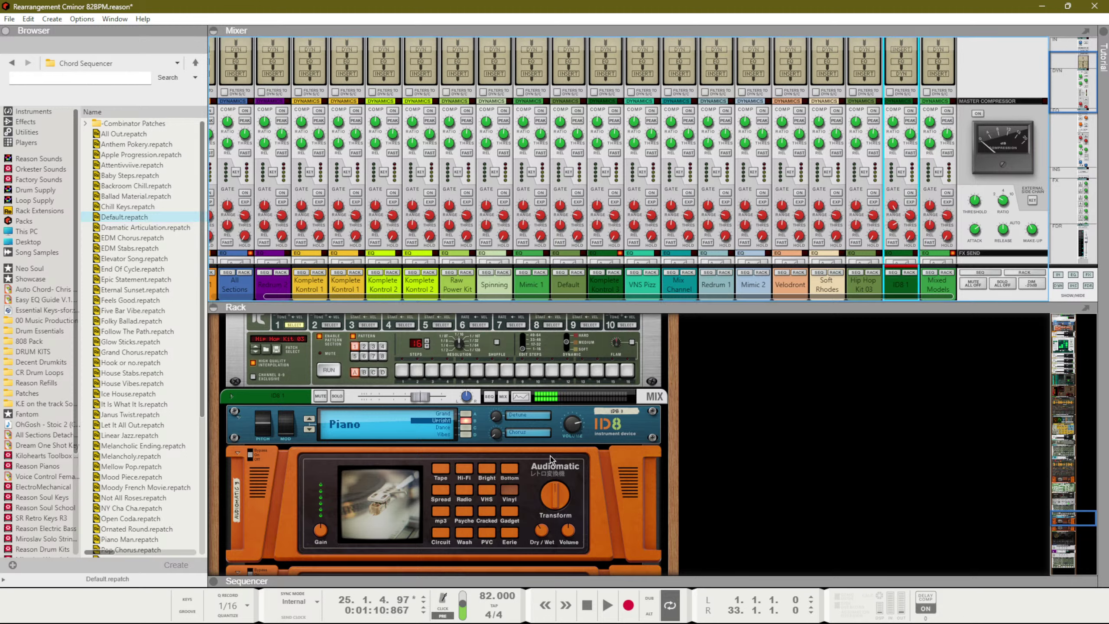
Show the rack at full height and switch the ID8 piano to the Grand sound
click(553, 480)
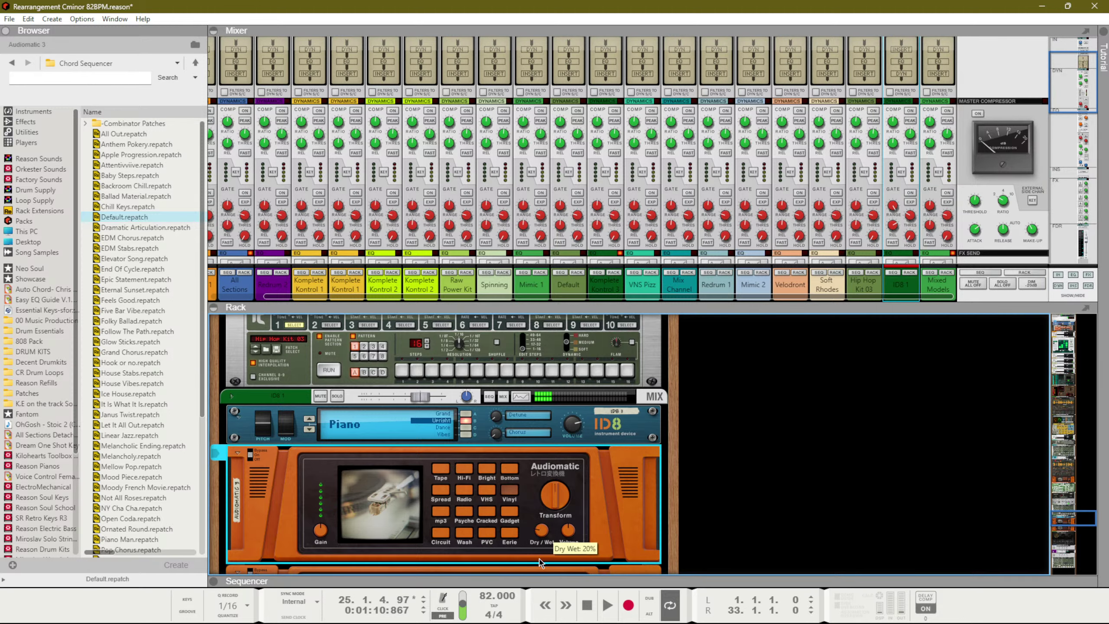
scroll(523, 487, down, 2)
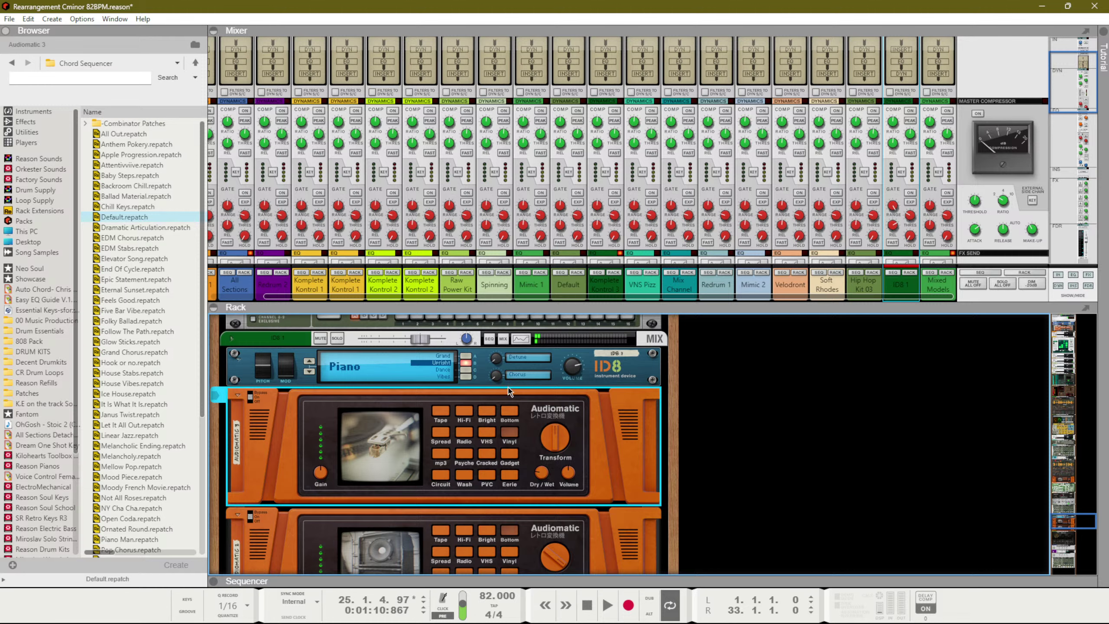
key(F5)
scroll(510, 391, up, 4)
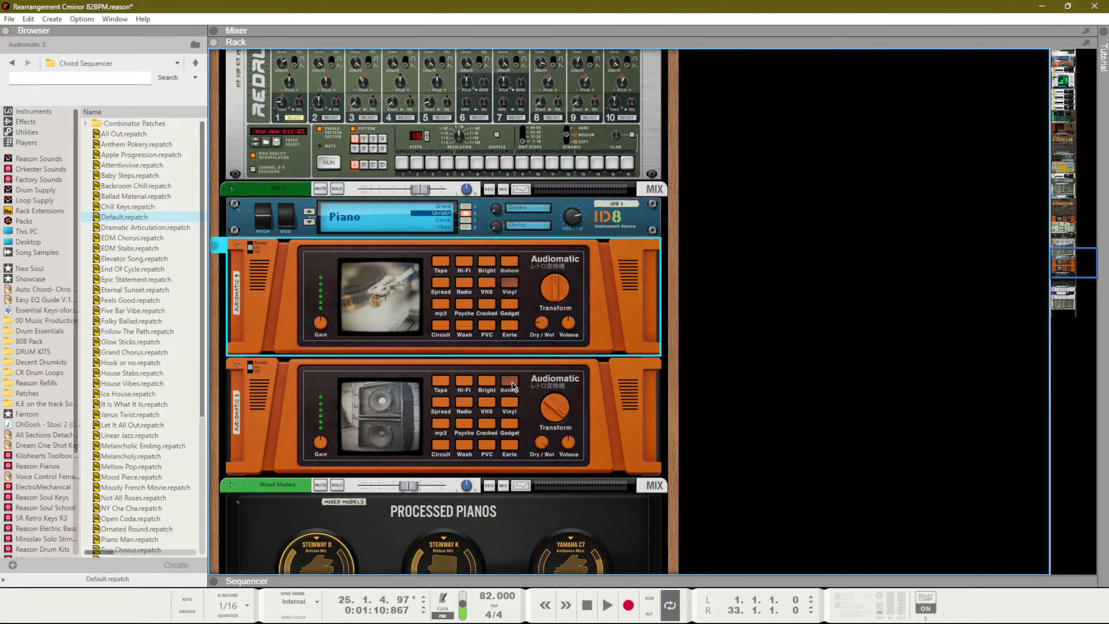
click(466, 208)
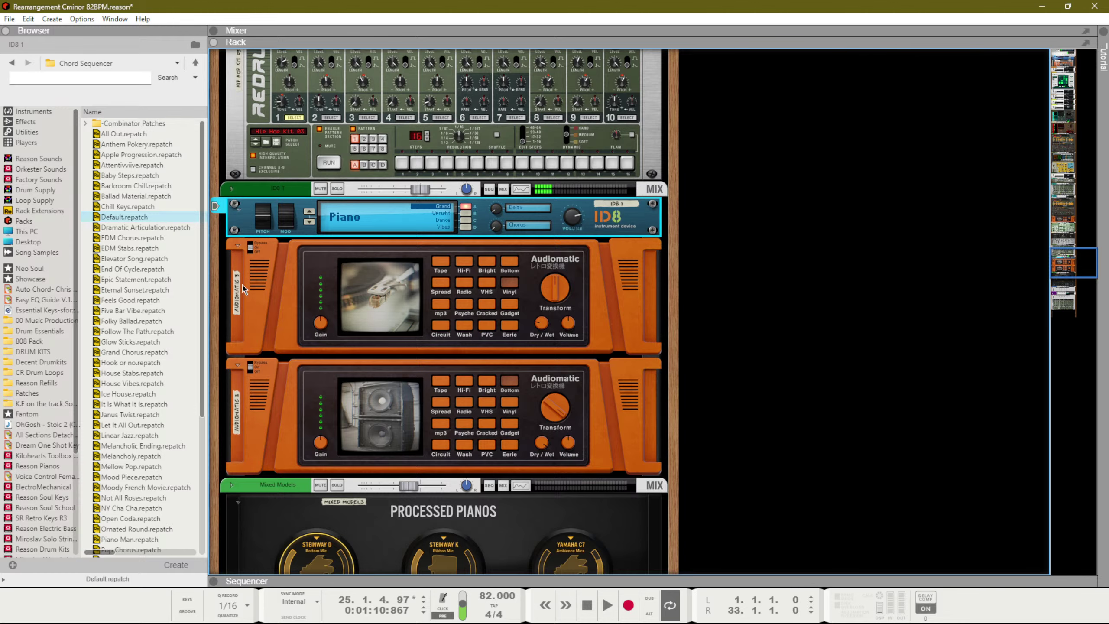
Compare the piano with and without both Audiomatic effects by disabling them and switching them back on
click(252, 249)
click(248, 365)
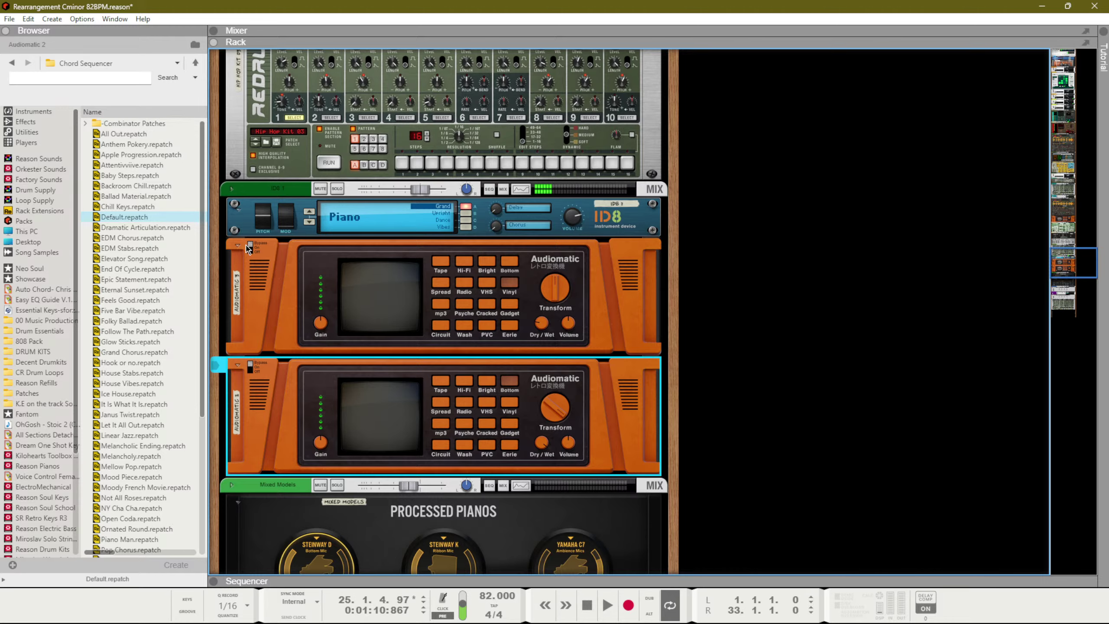
click(254, 255)
click(250, 373)
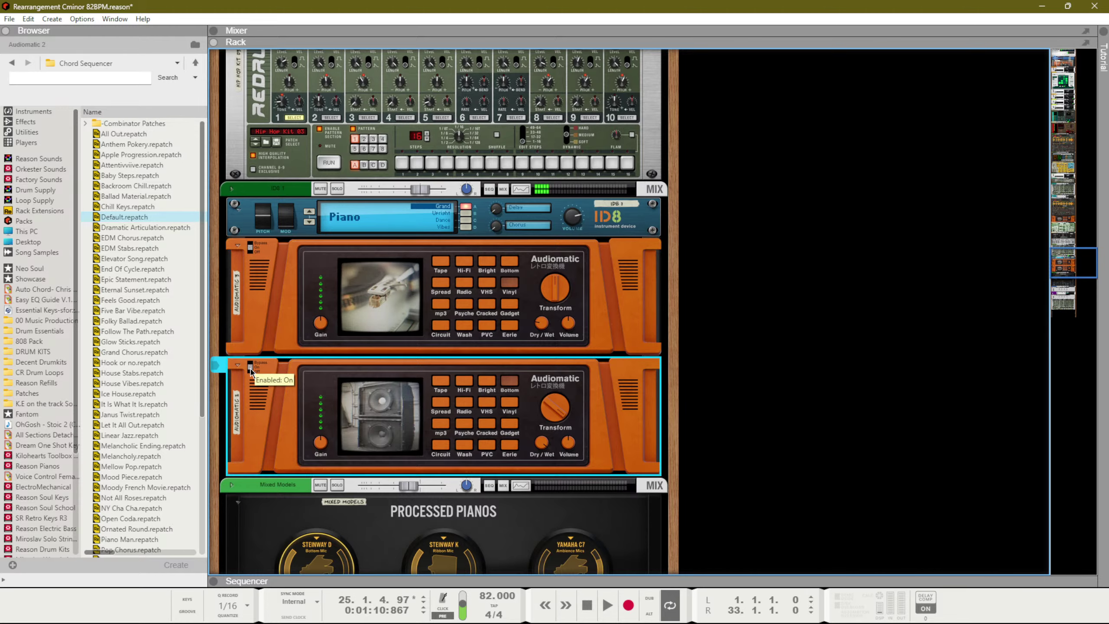
Try FX send 1 on the ID8 1 channel in the full-height mixer
key(F5)
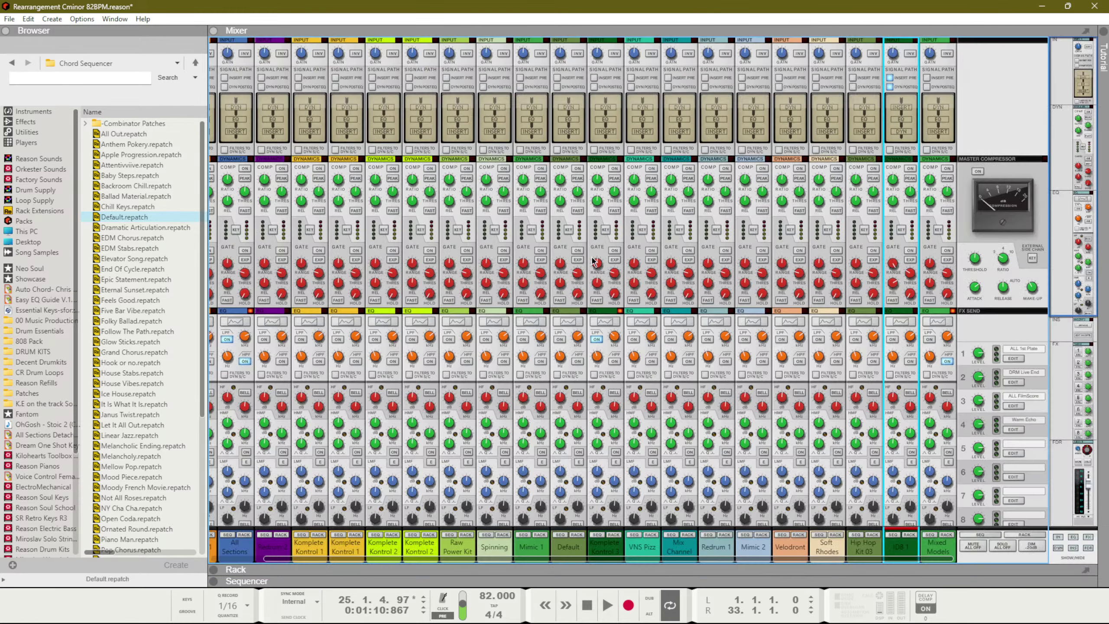
scroll(887, 258, down, 5)
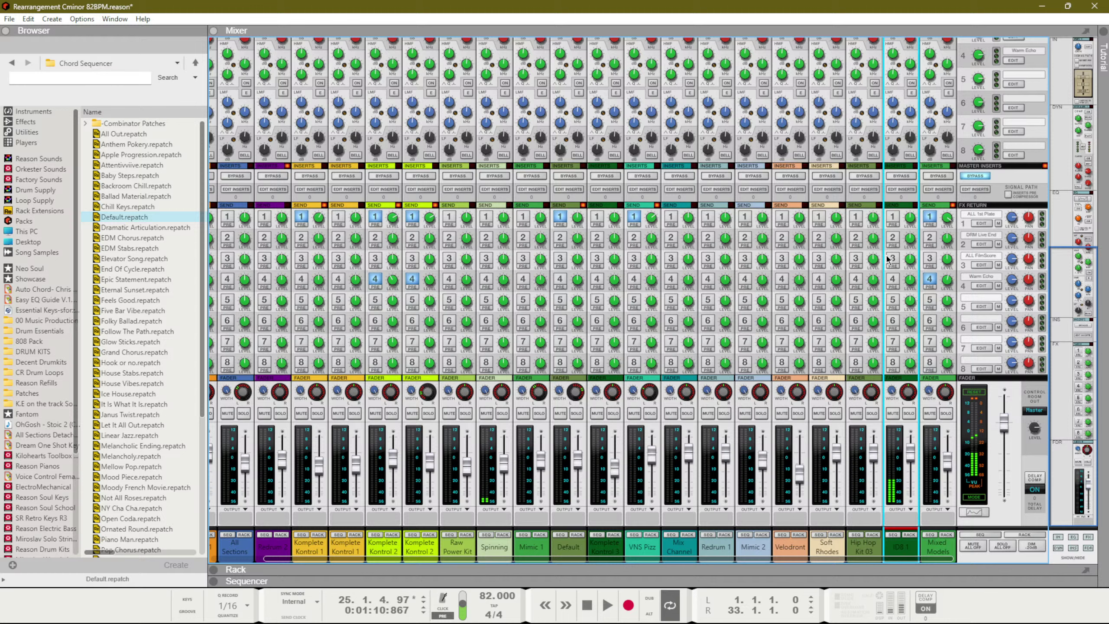
click(893, 217)
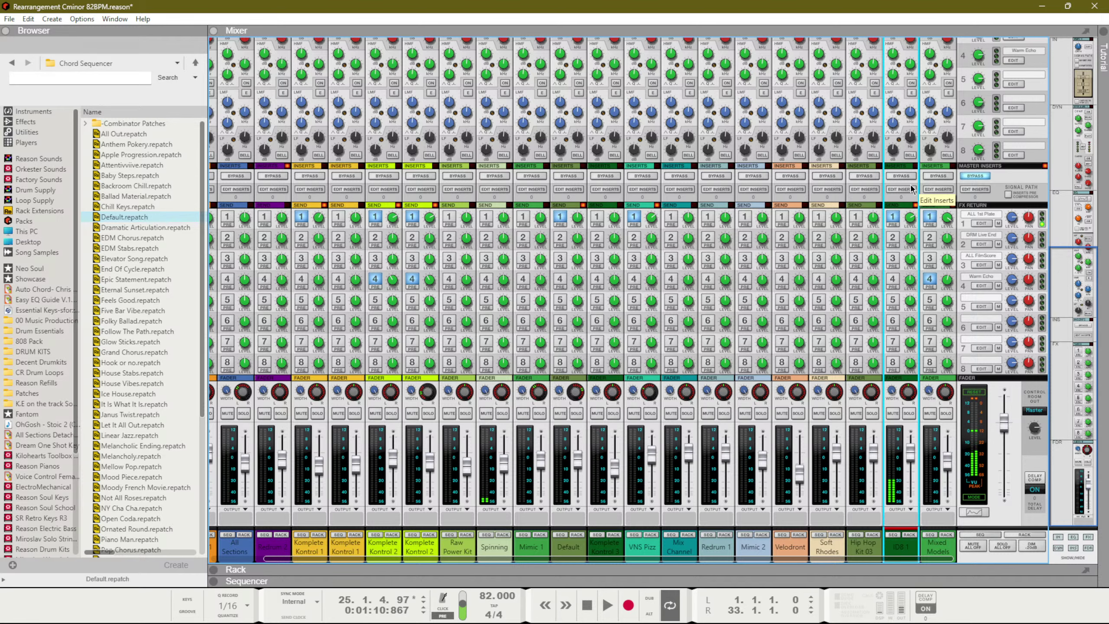
key(F7)
scroll(519, 367, down, 2)
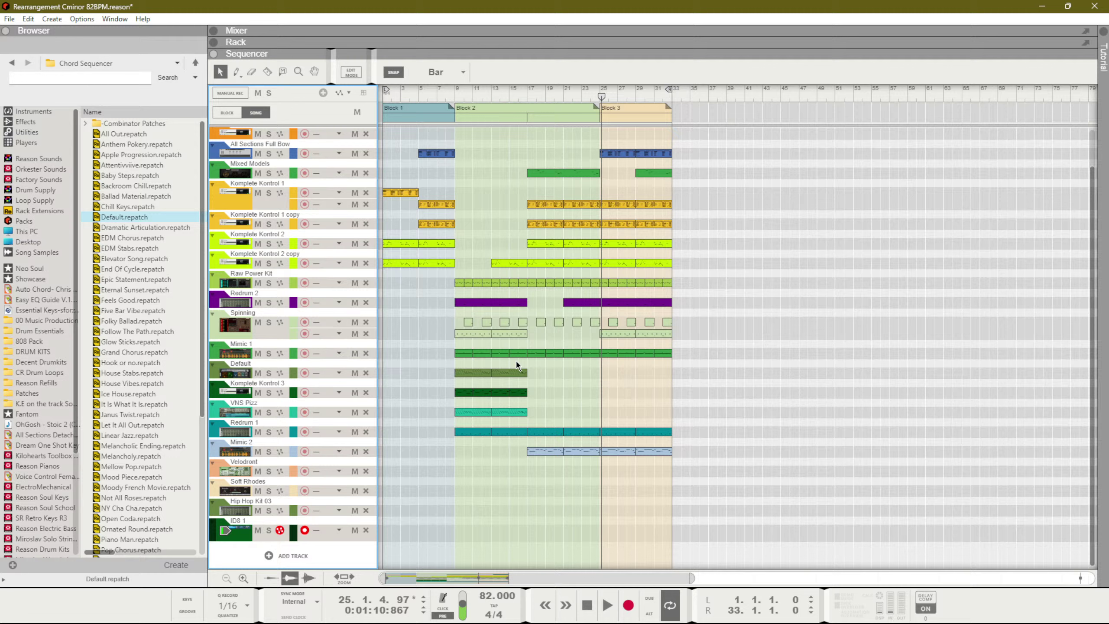
click(288, 560)
mouse_move(345, 577)
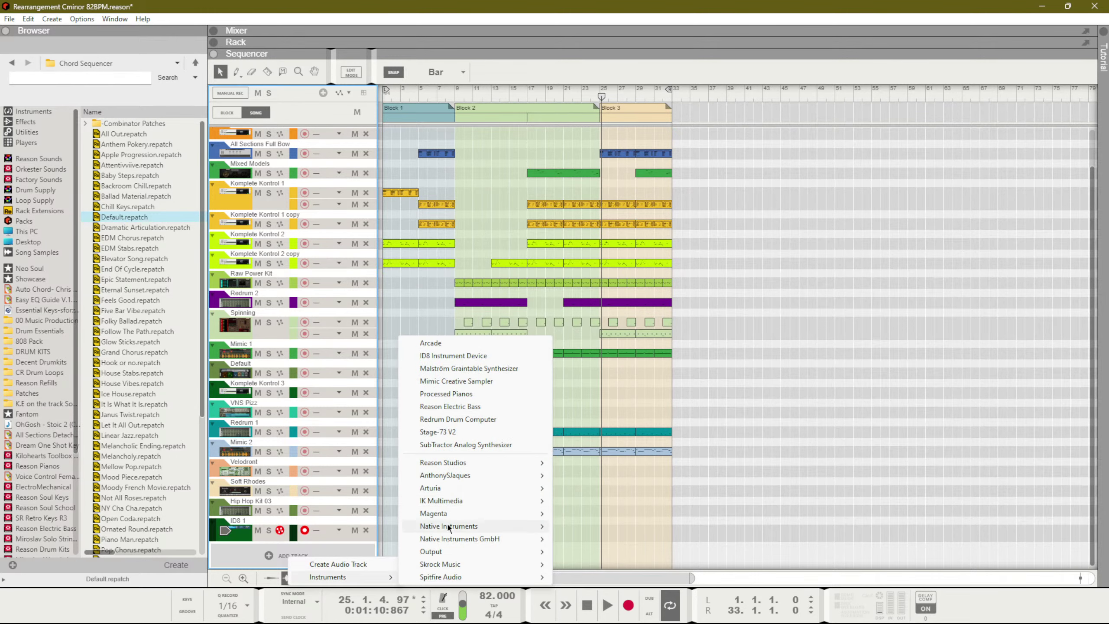
mouse_move(487, 462)
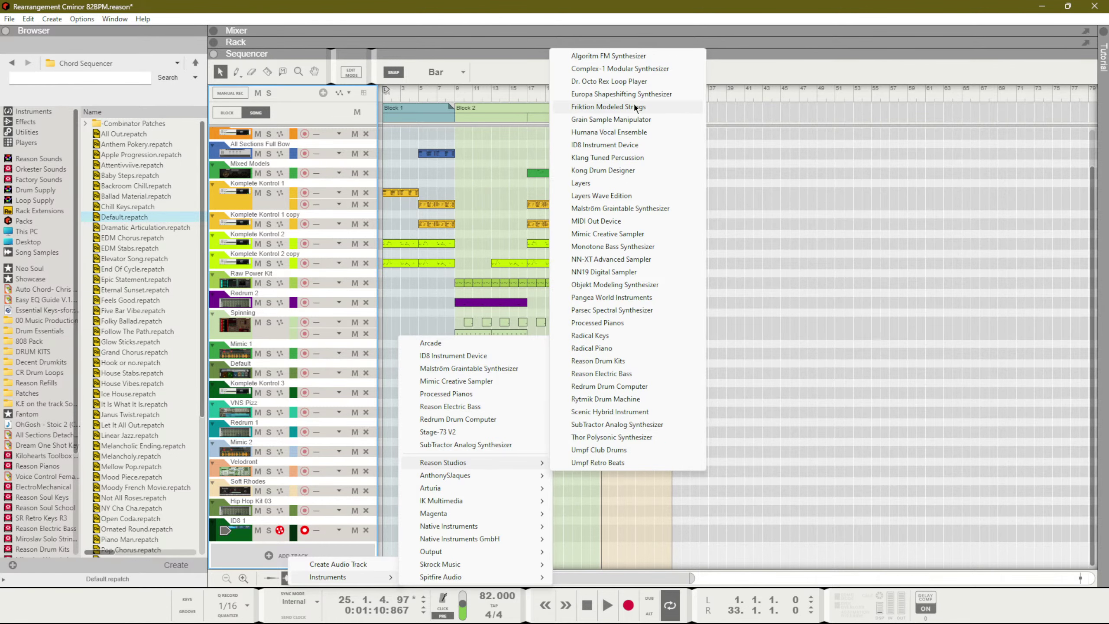
click(761, 237)
Return to the rack, audition the ID8's Upright and Dance piano sounds, and select Sound D
key(F6)
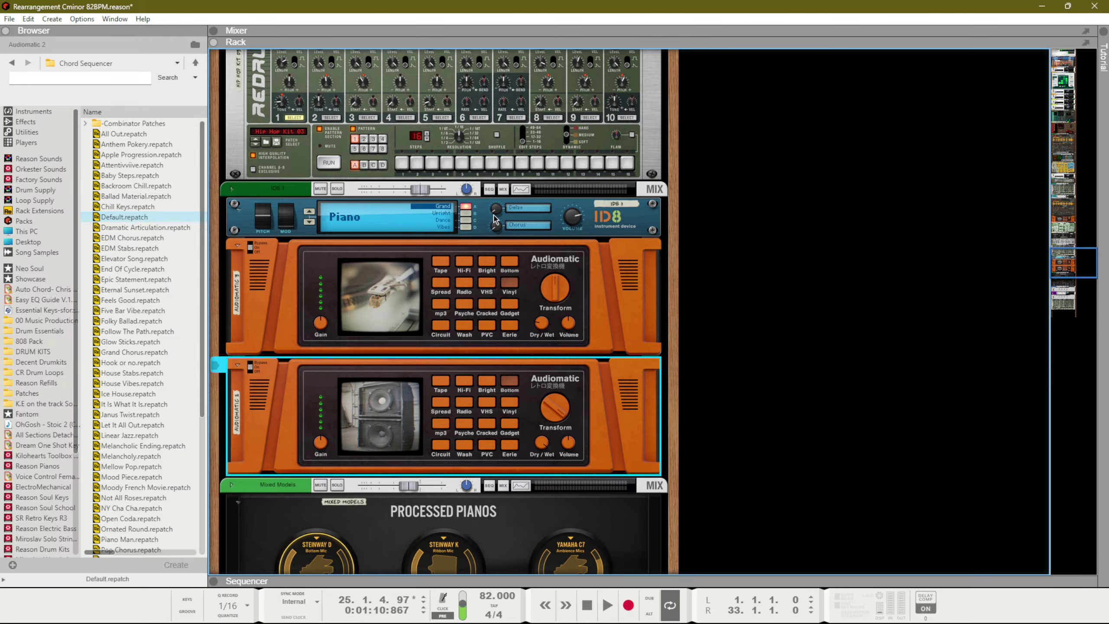
click(566, 228)
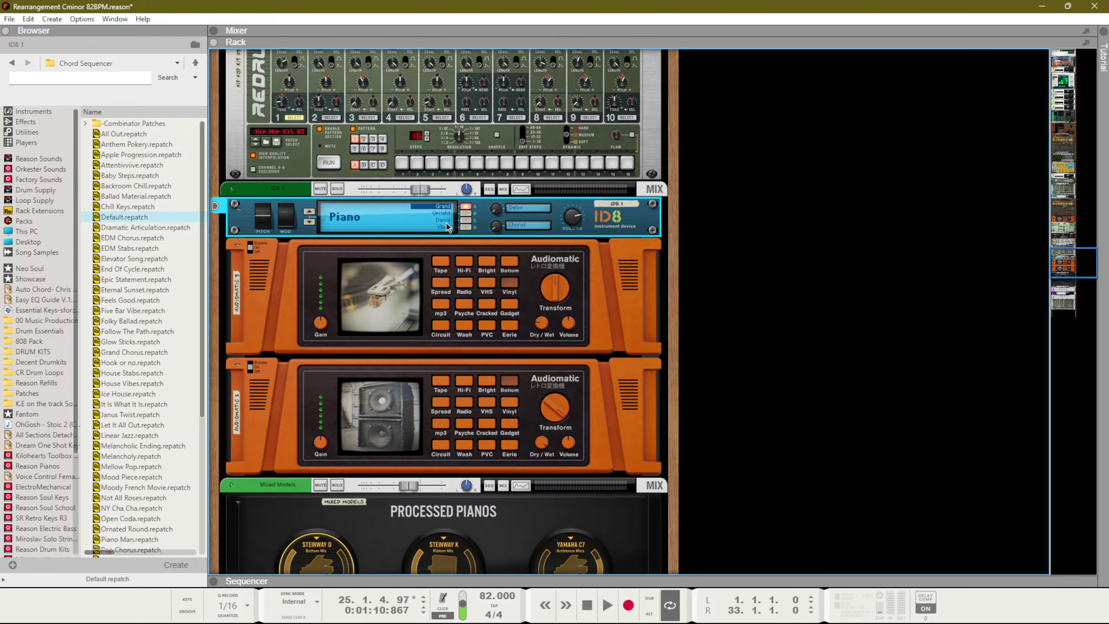
click(466, 213)
click(467, 221)
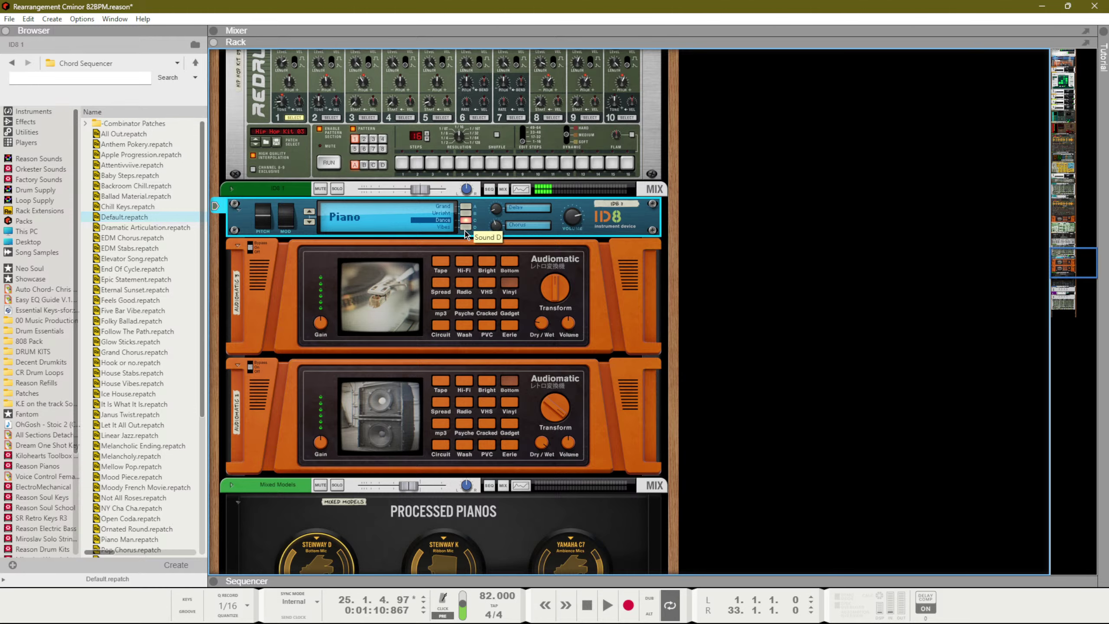
click(467, 229)
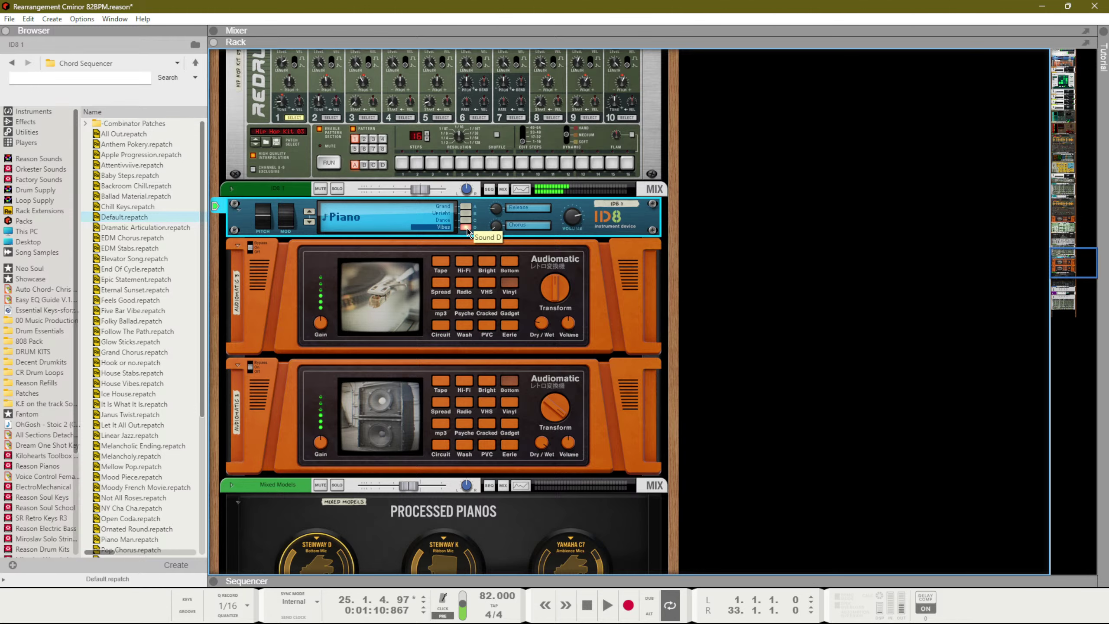
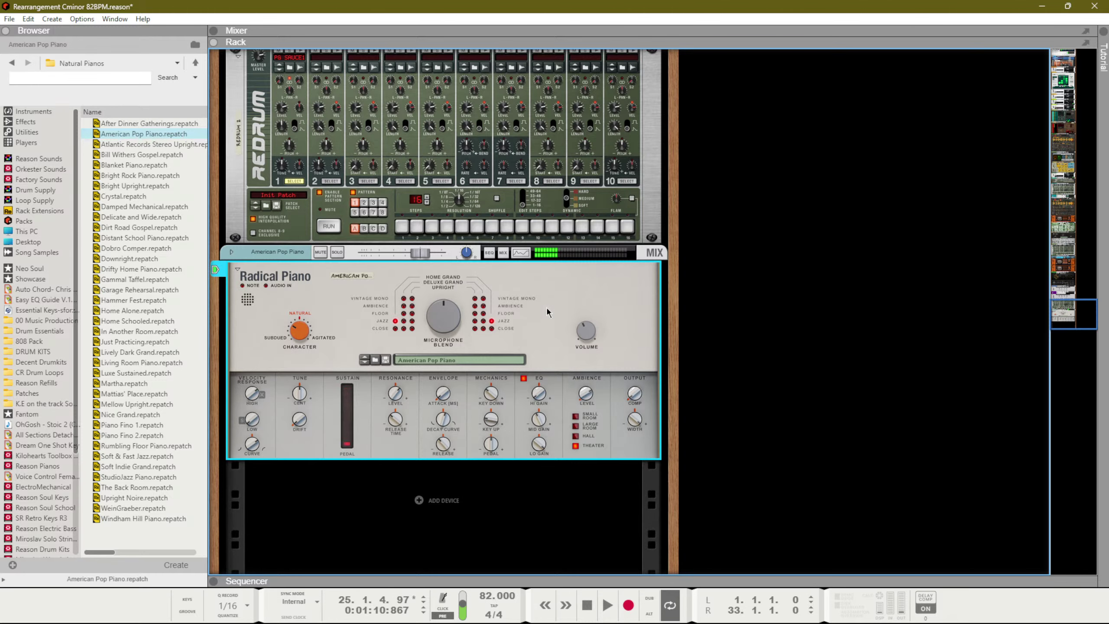
Add a Processed Pianos instrument below the Radical Piano at the end of the rack
right_click(434, 501)
mouse_move(496, 457)
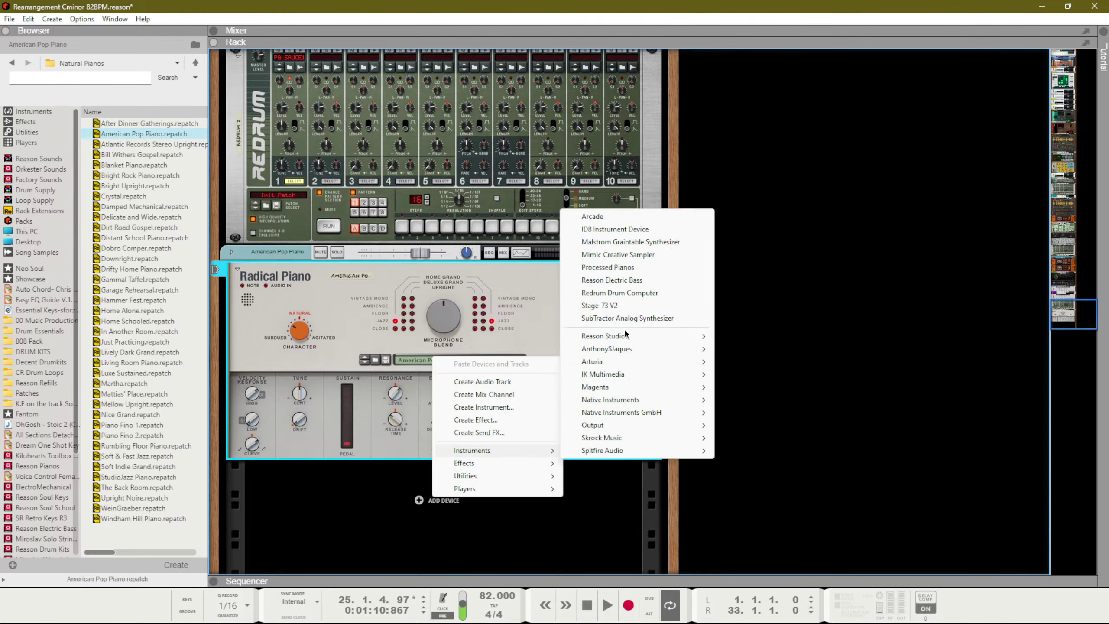
click(622, 270)
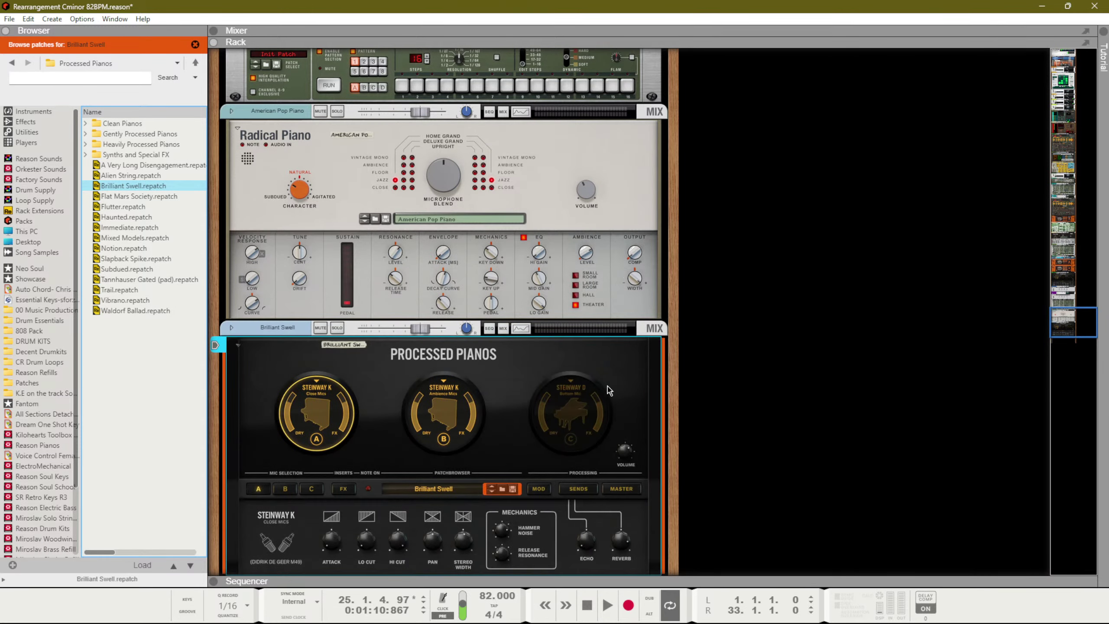
scroll(608, 387, down, 2)
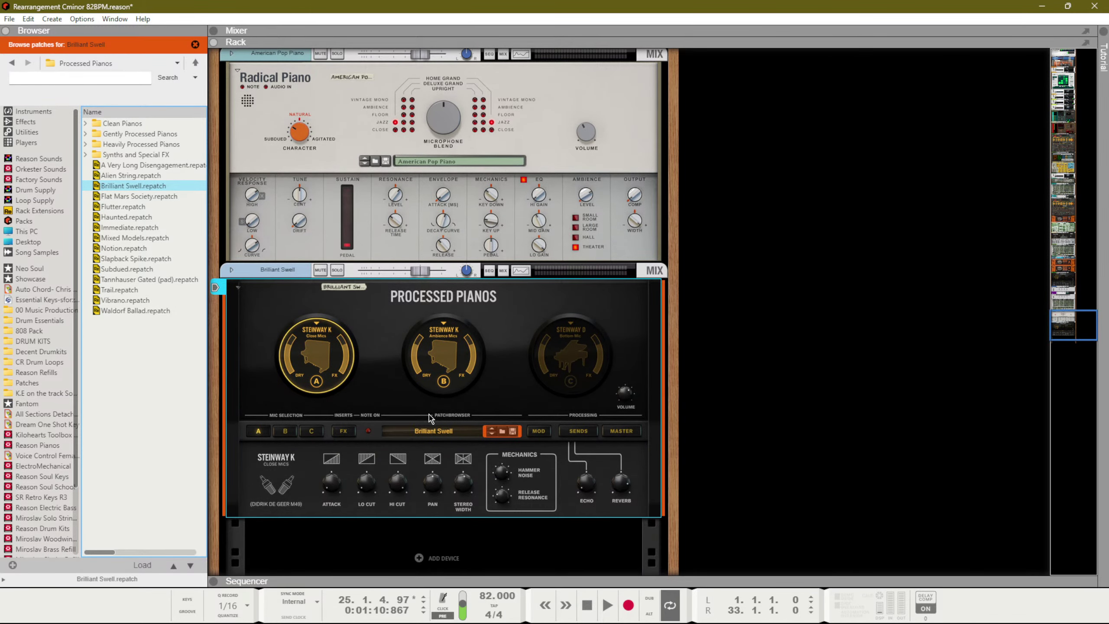
Examine the Processed Pianos settings pages for mics A, B and C, modulation and insert effects
click(312, 431)
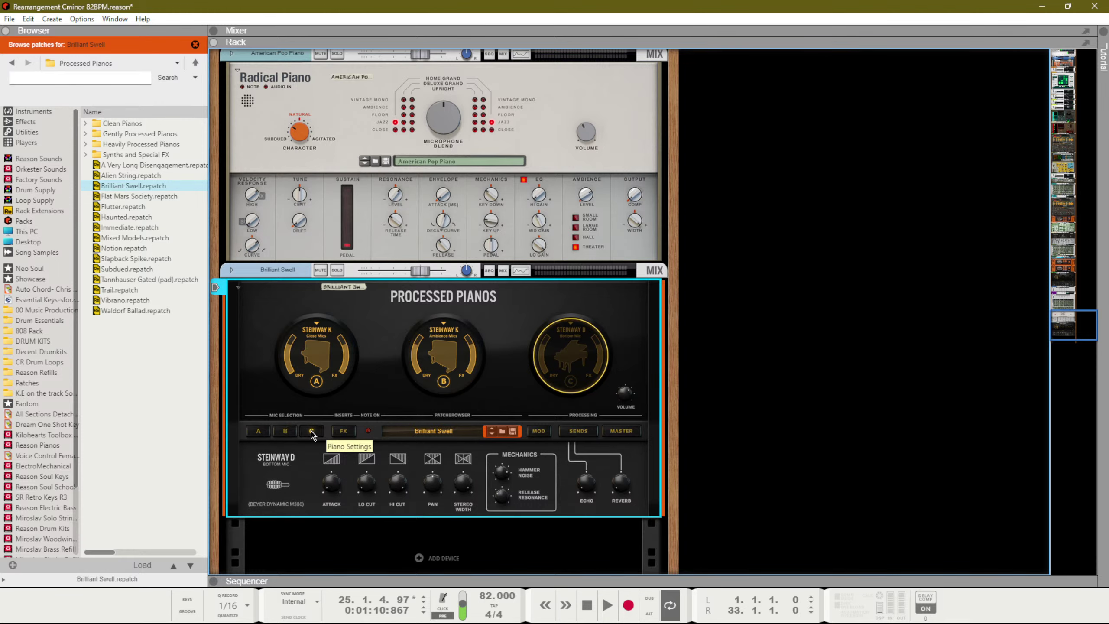
click(295, 432)
click(258, 431)
click(285, 432)
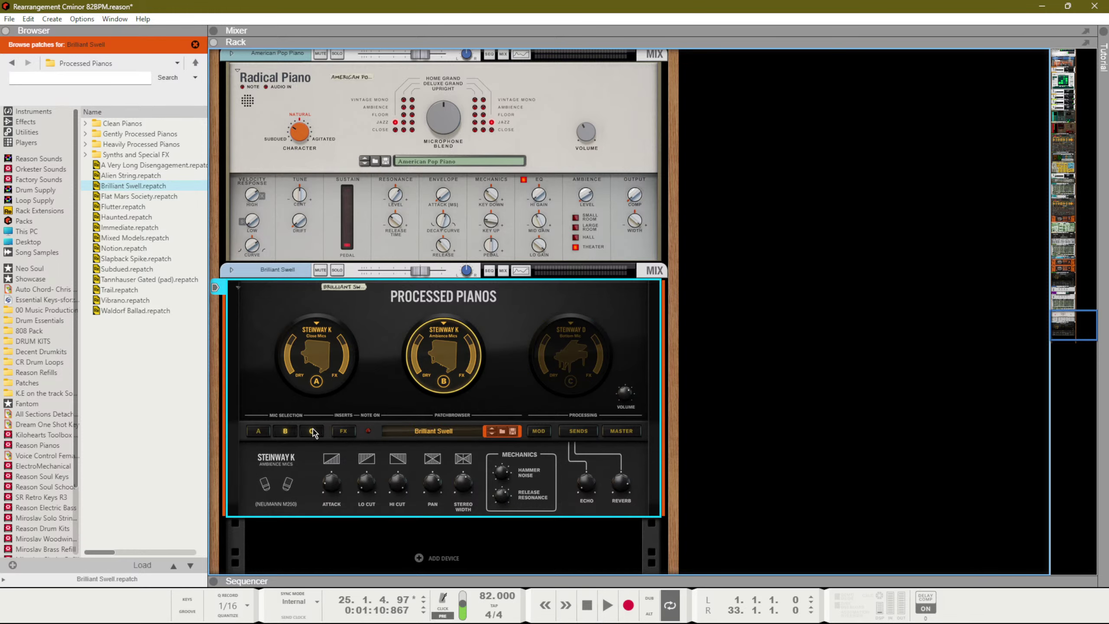
click(312, 431)
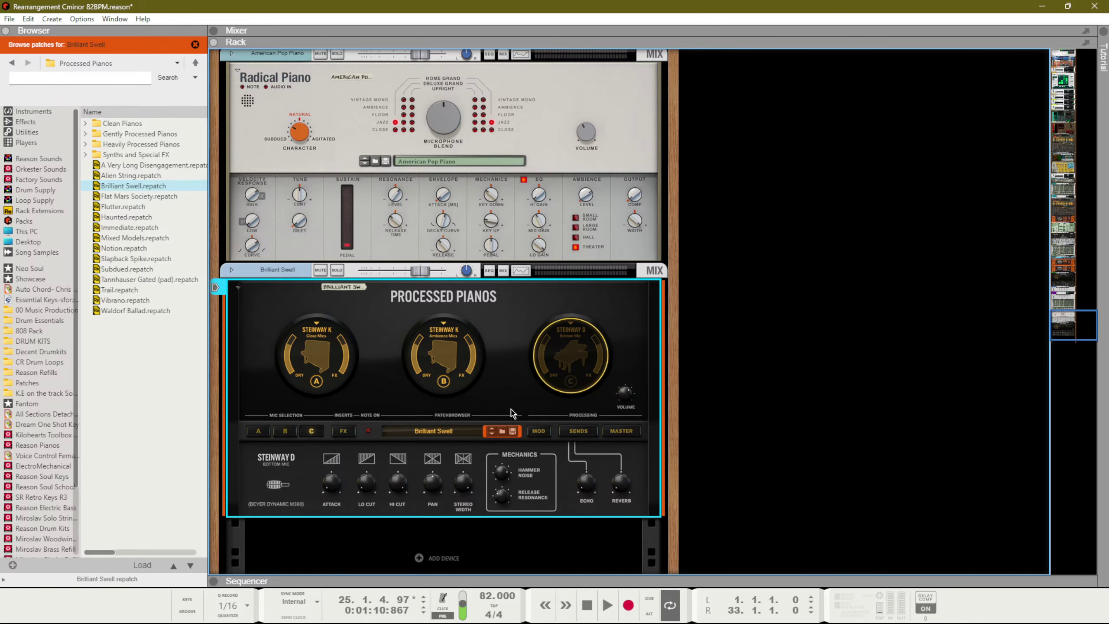
click(542, 433)
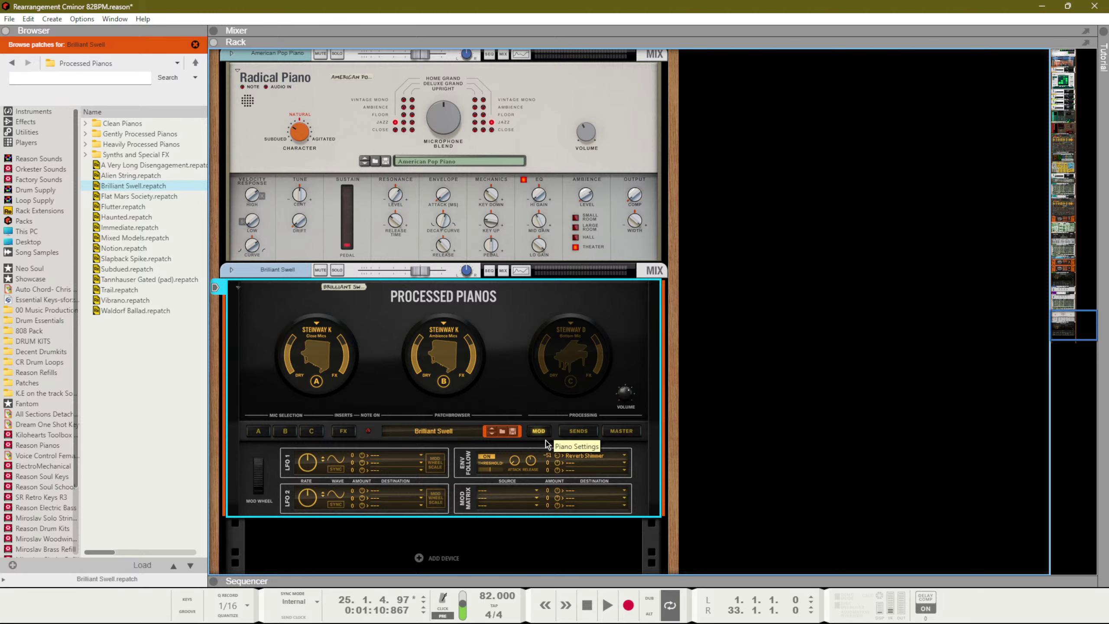
click(340, 432)
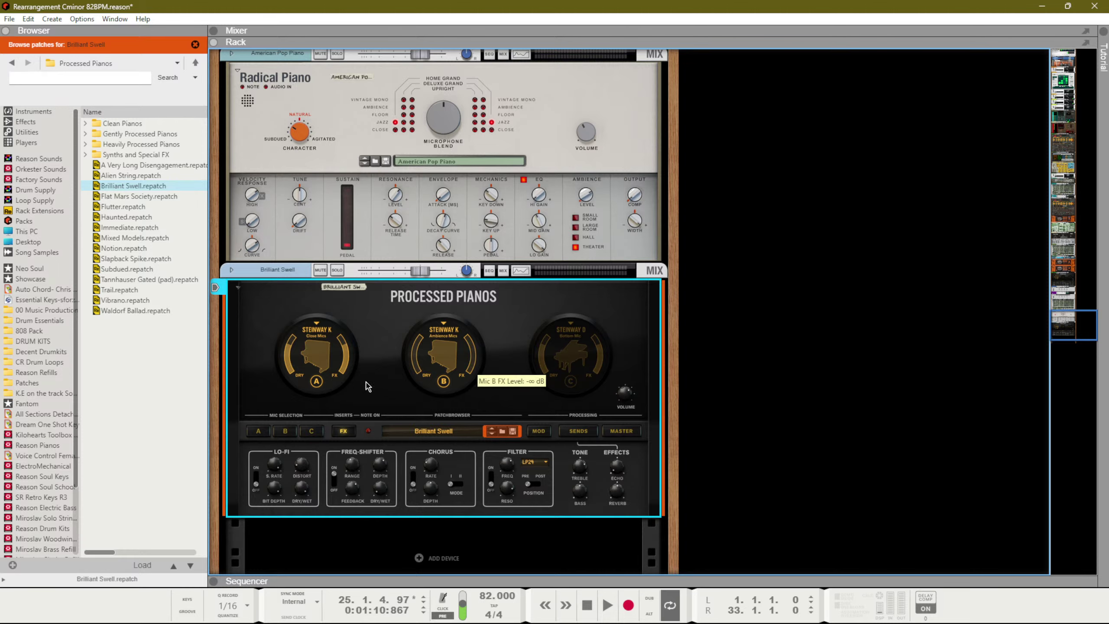
Try Processed Pianos with mic C enabled, all three mics off, and mic B alone
click(567, 368)
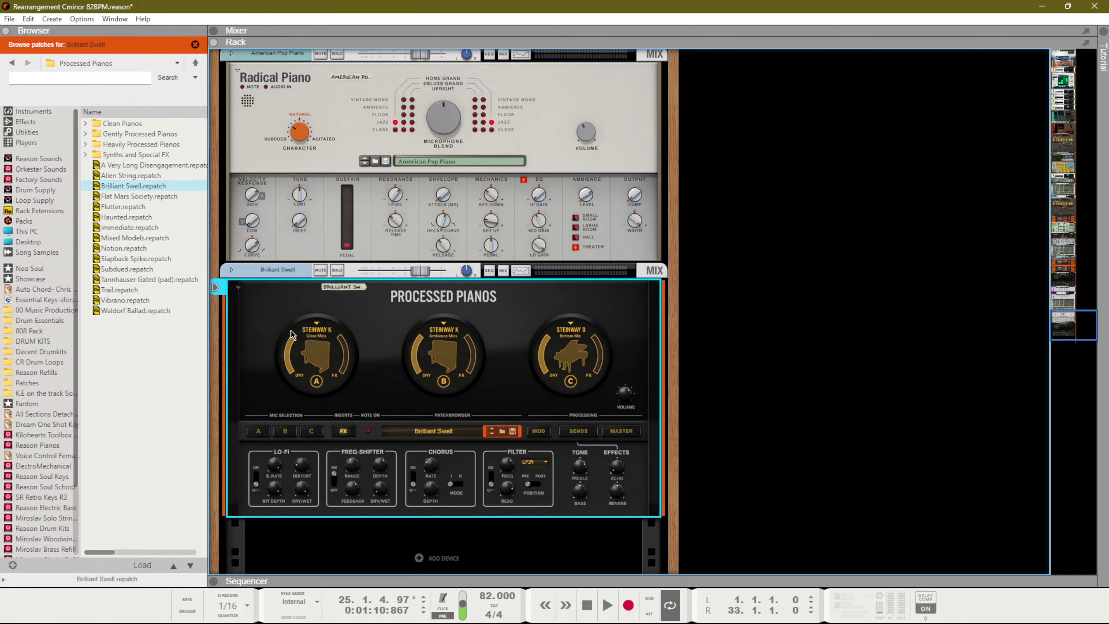
click(315, 381)
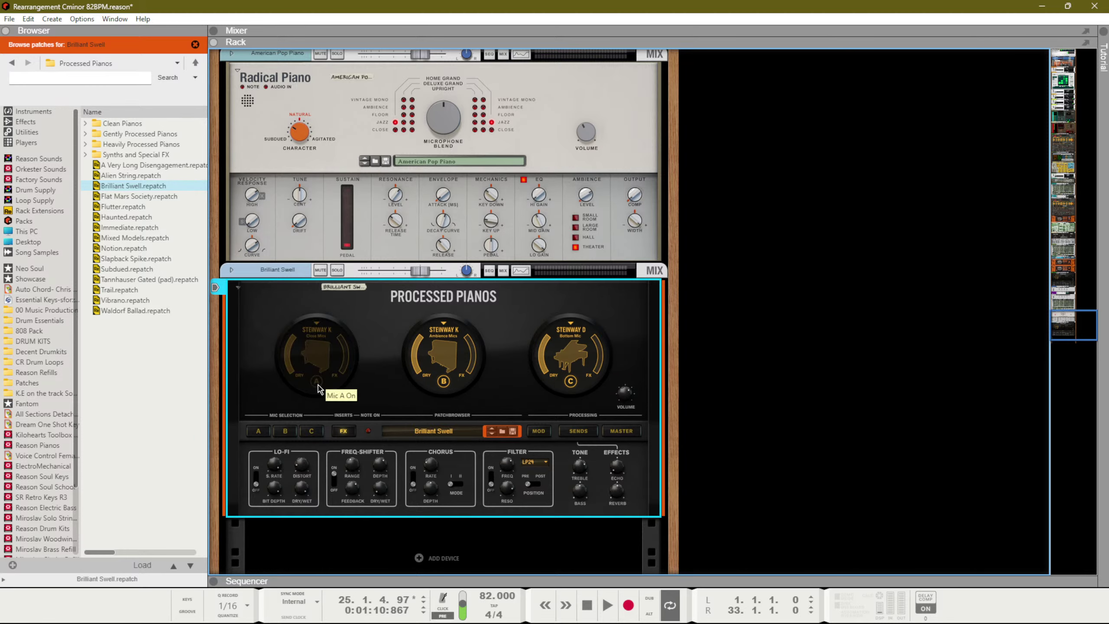
click(442, 383)
click(570, 381)
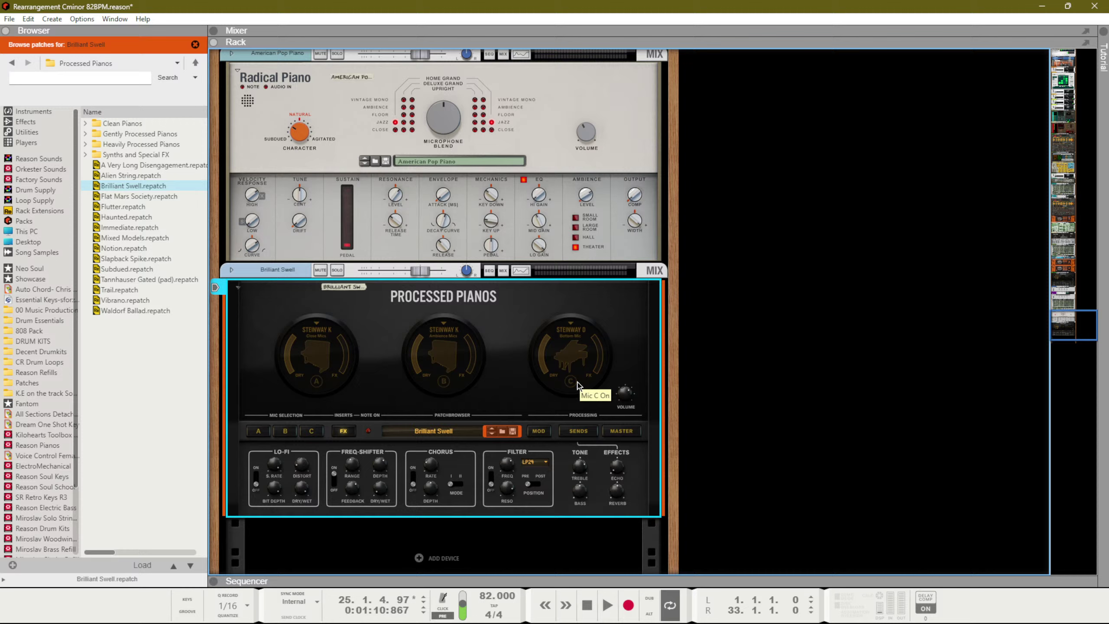
click(450, 385)
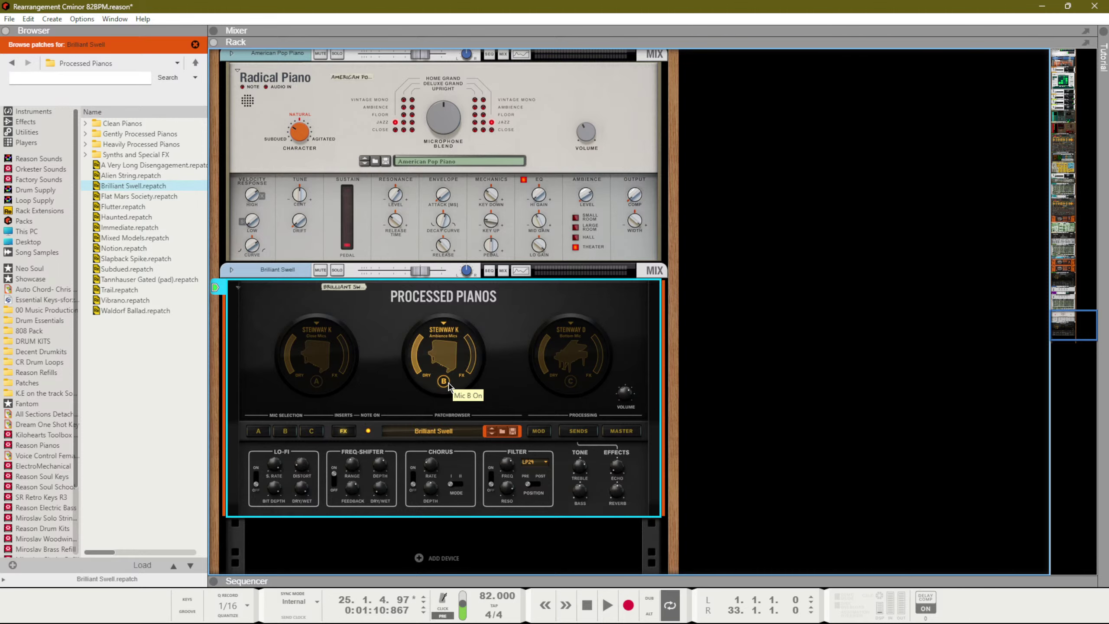
Reset Processed Pianos to its Init Patch and enable the Steinway D ambience and bottom mics, B and C
right_click(377, 415)
click(418, 295)
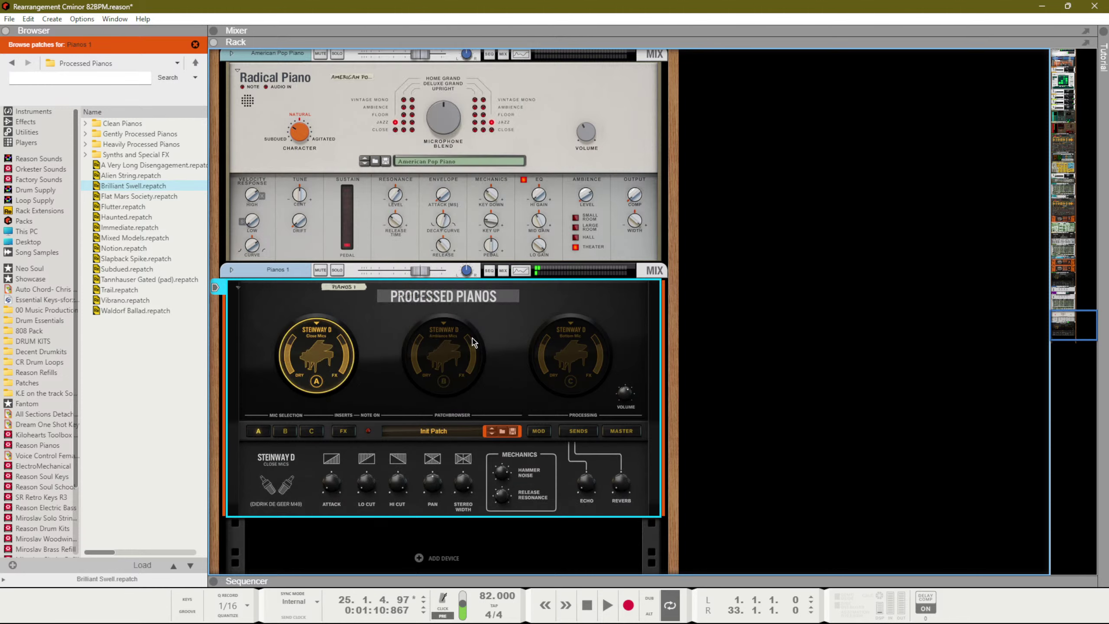
click(443, 382)
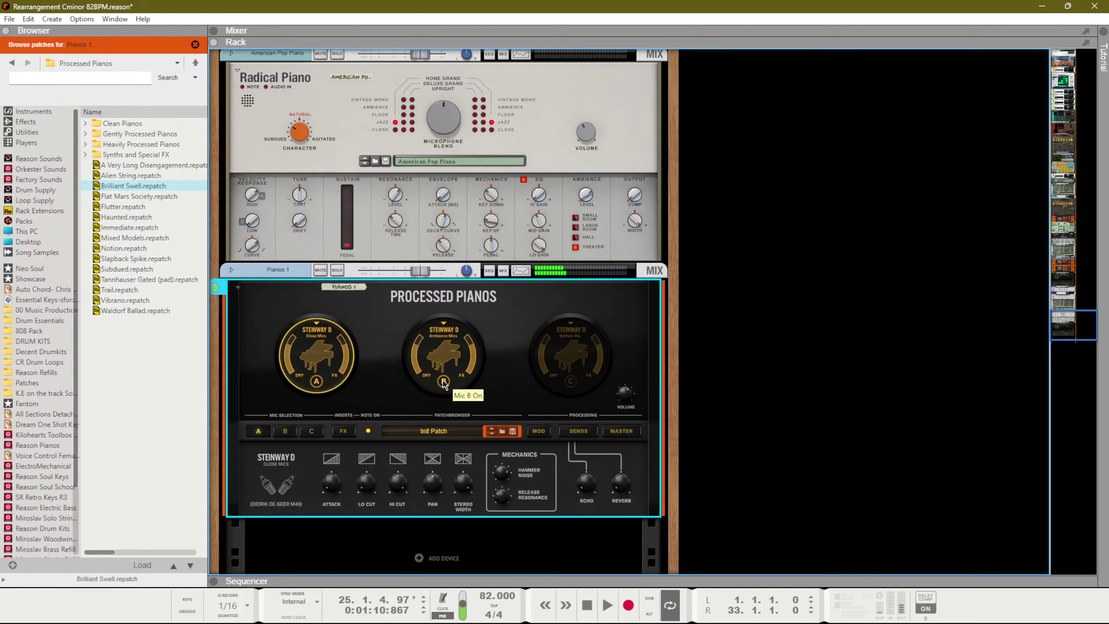
click(570, 382)
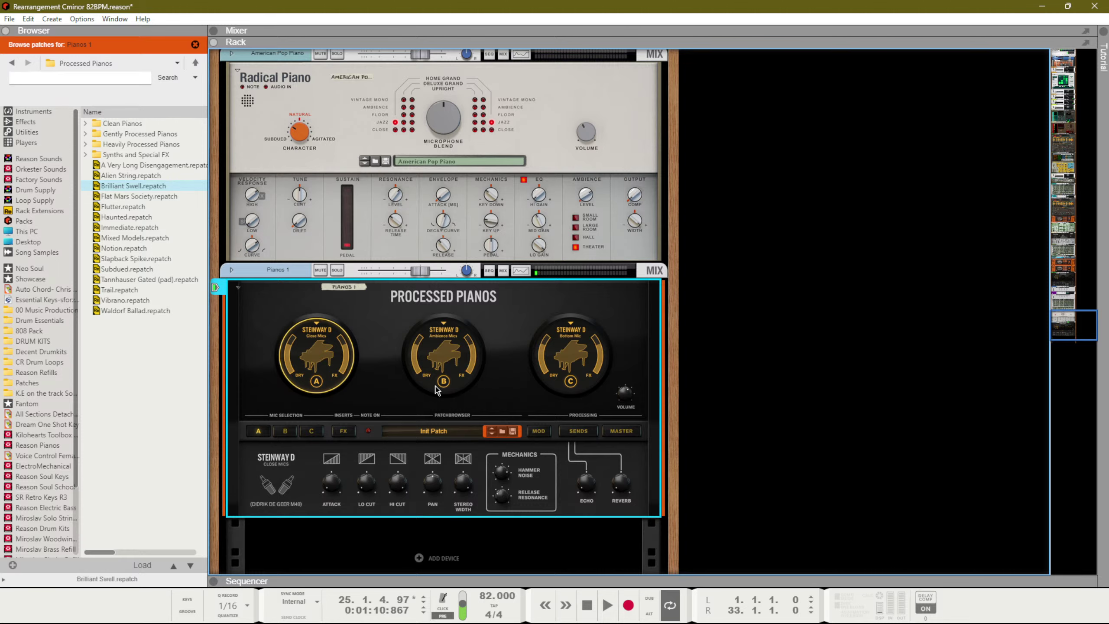
Compare the Steinway D mic blends by switching mics B and A off and back on
click(440, 384)
click(313, 385)
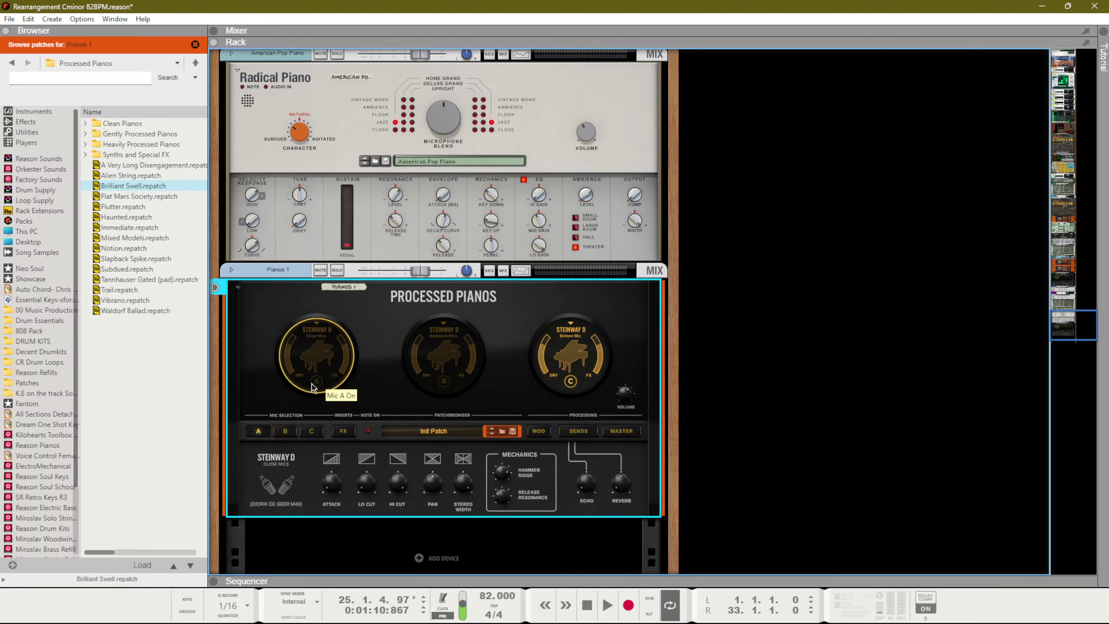
click(313, 385)
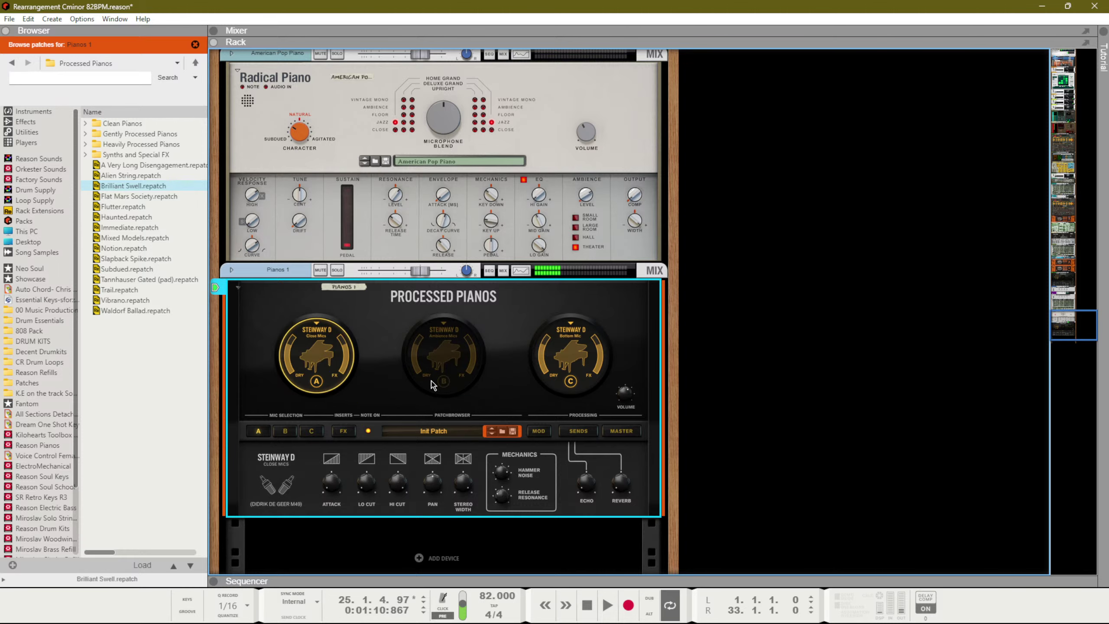
click(444, 382)
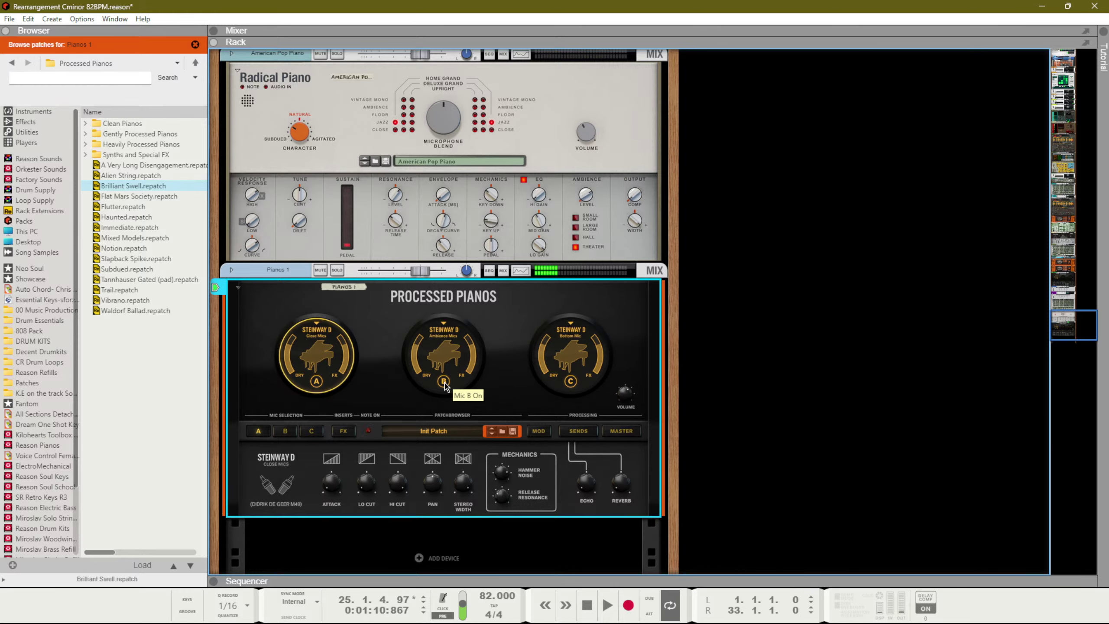
scroll(444, 383, up, 4)
scroll(445, 385, up, 2)
scroll(450, 385, down, 8)
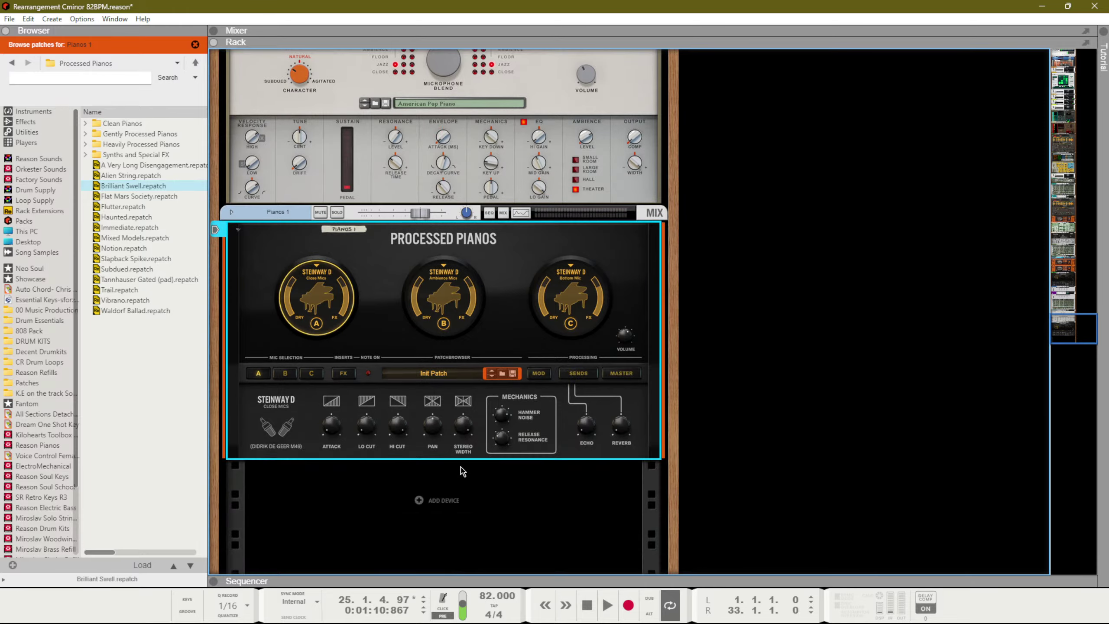
right_click(473, 504)
mouse_move(504, 450)
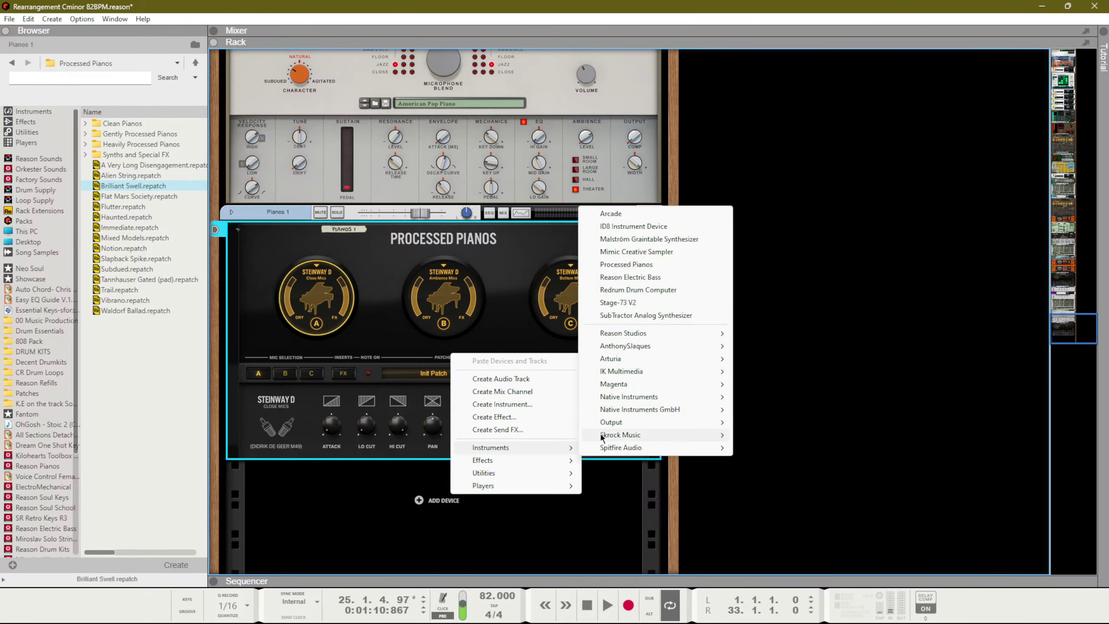
click(626, 240)
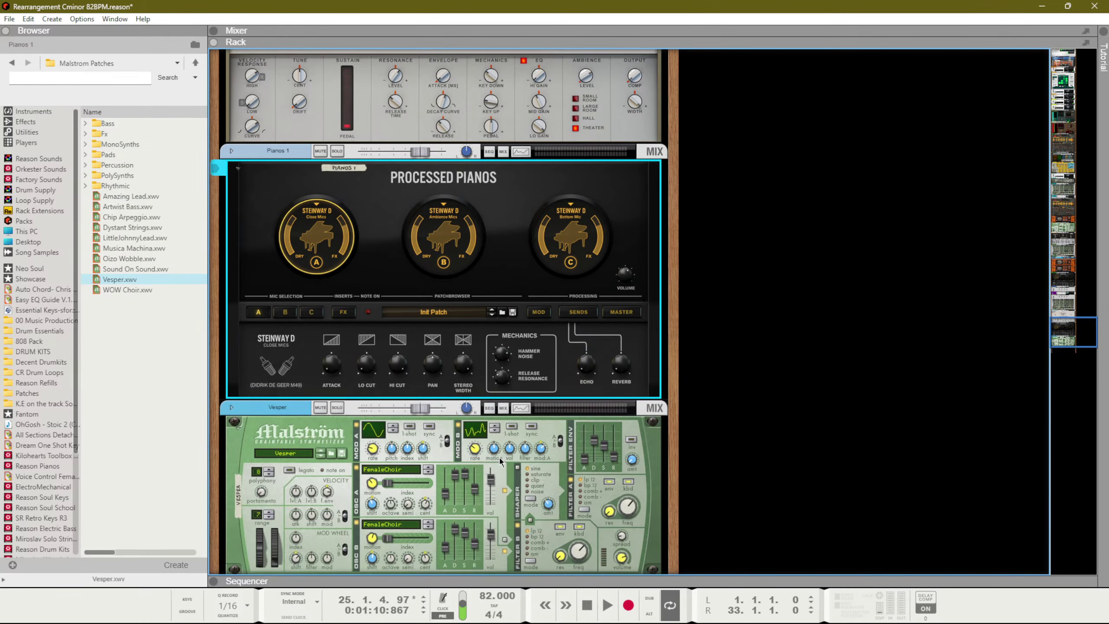
key(ctrl+z)
Review the Radical Piano and Processed Pianos devices in the rack
scroll(444, 446, up, 3)
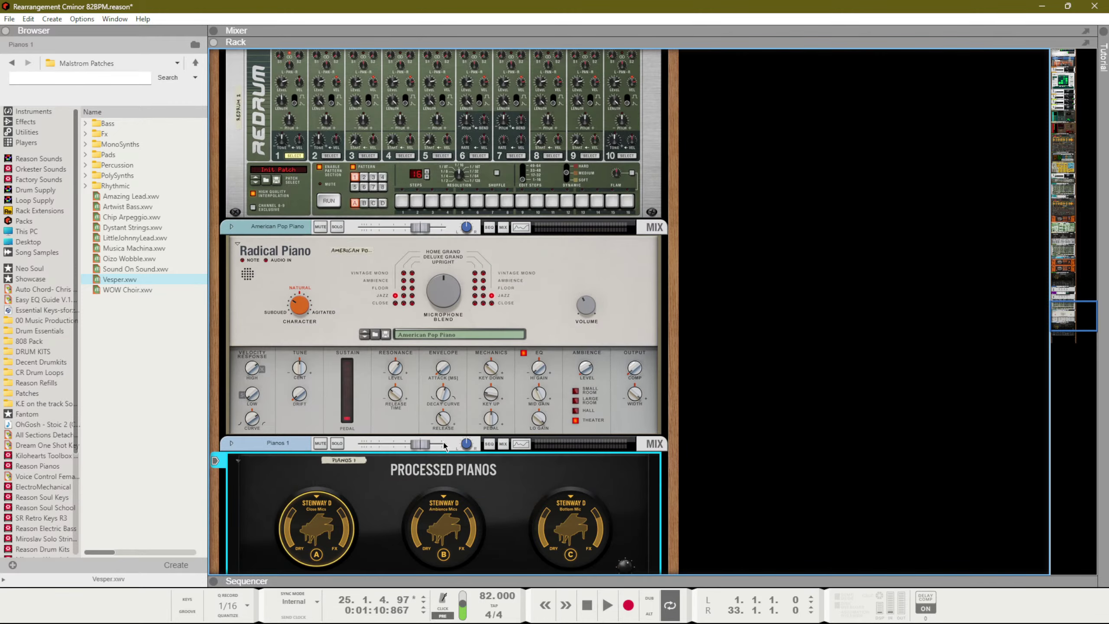
scroll(444, 445, down, 3)
scroll(445, 446, up, 3)
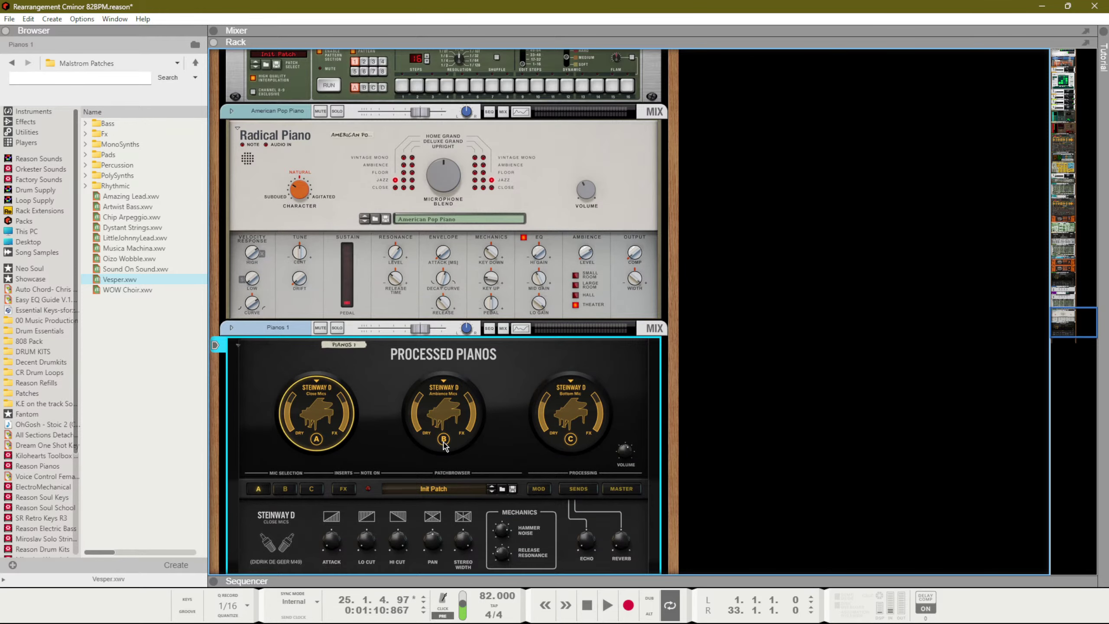
scroll(444, 446, down, 2)
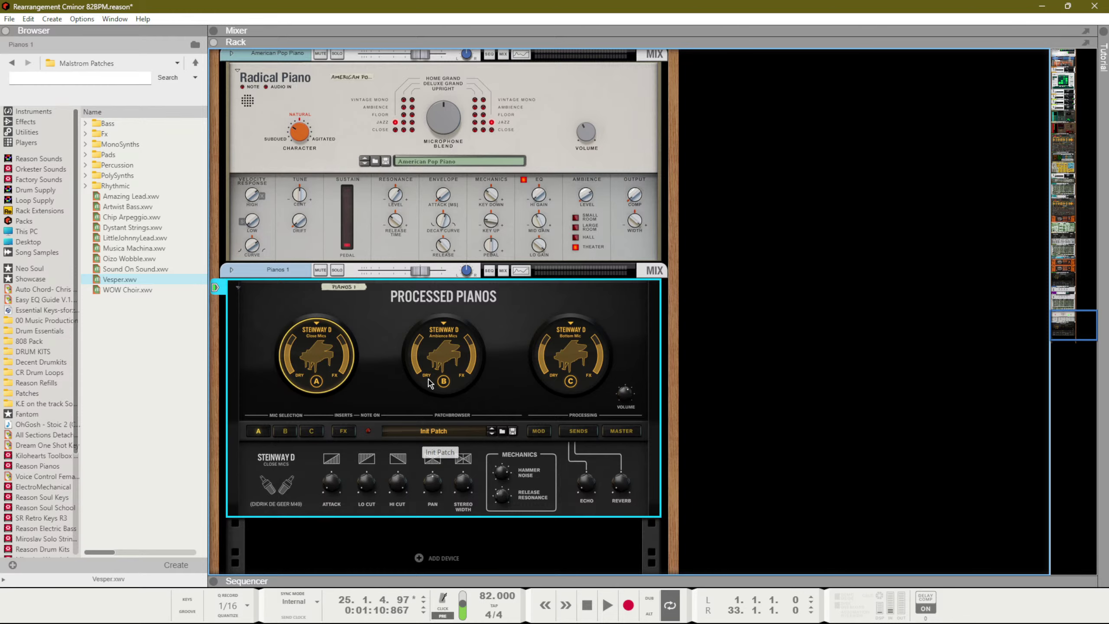
scroll(420, 403, down, 2)
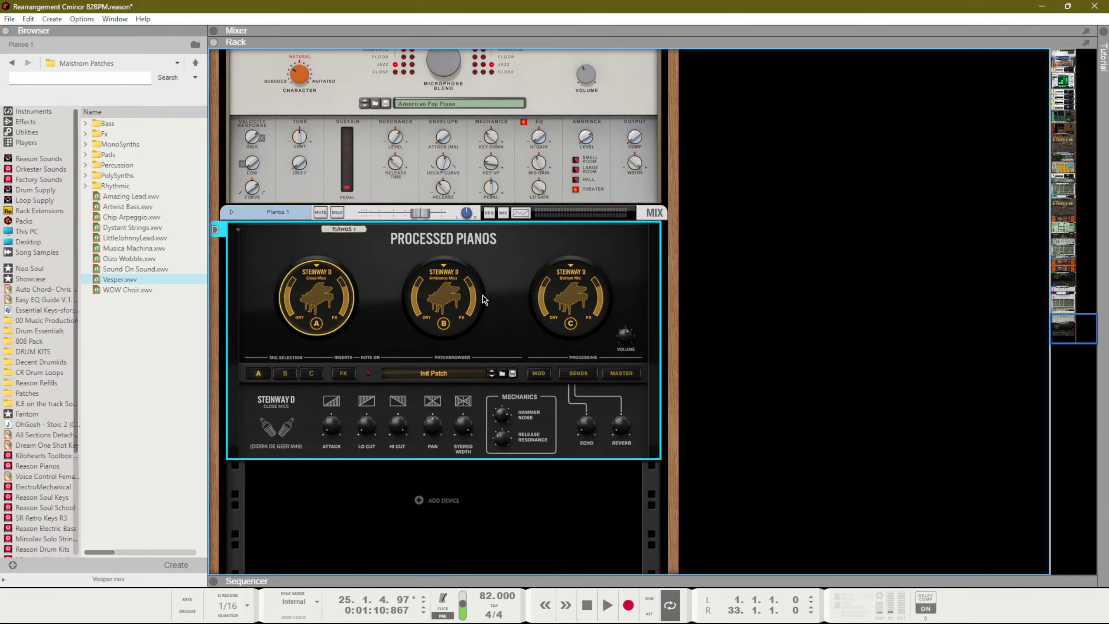
scroll(483, 296, up, 6)
scroll(483, 296, up, 4)
scroll(62, 379, down, 4)
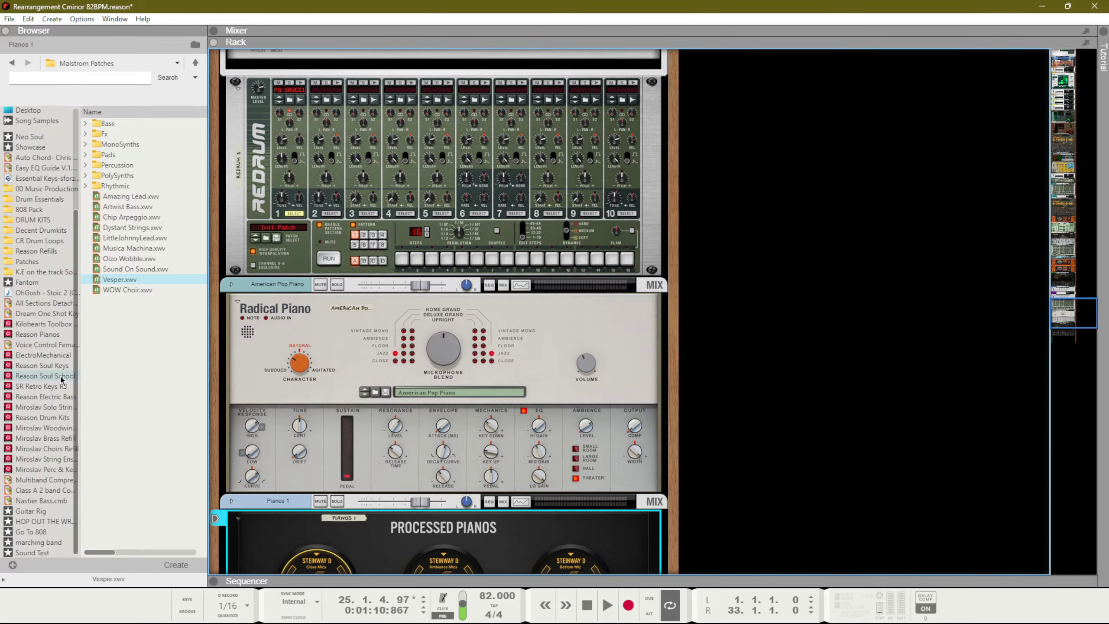
Load Yamaha Jazz Mics (jaz).cmb from the Reason Pianos preset folder Yamaha C7 Grand below Processed Pianos in the rack
click(44, 335)
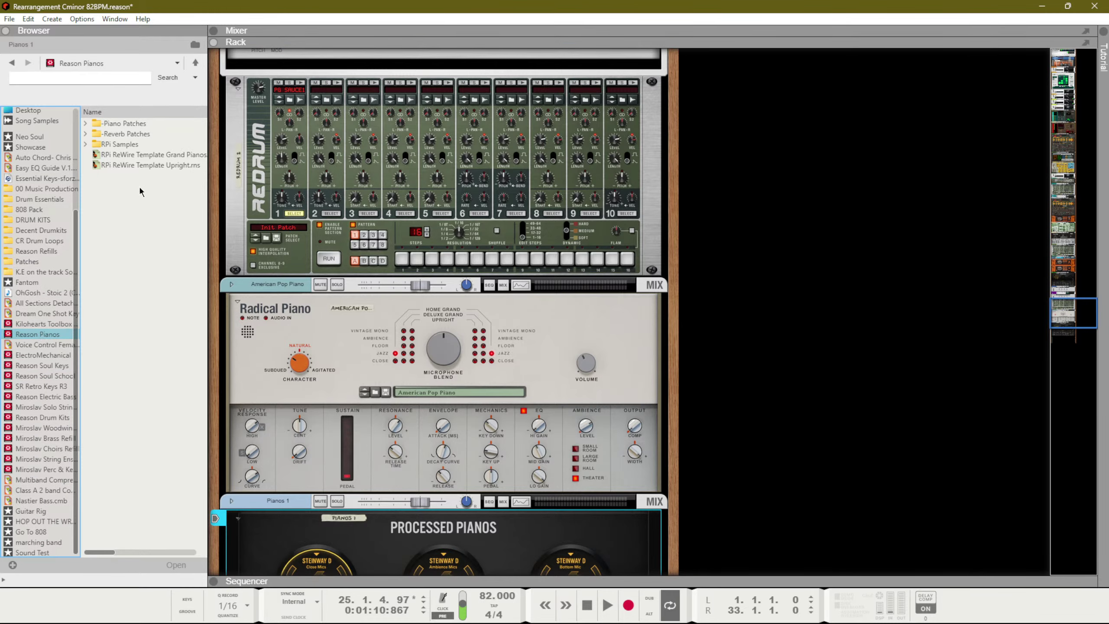
double_click(127, 123)
double_click(135, 134)
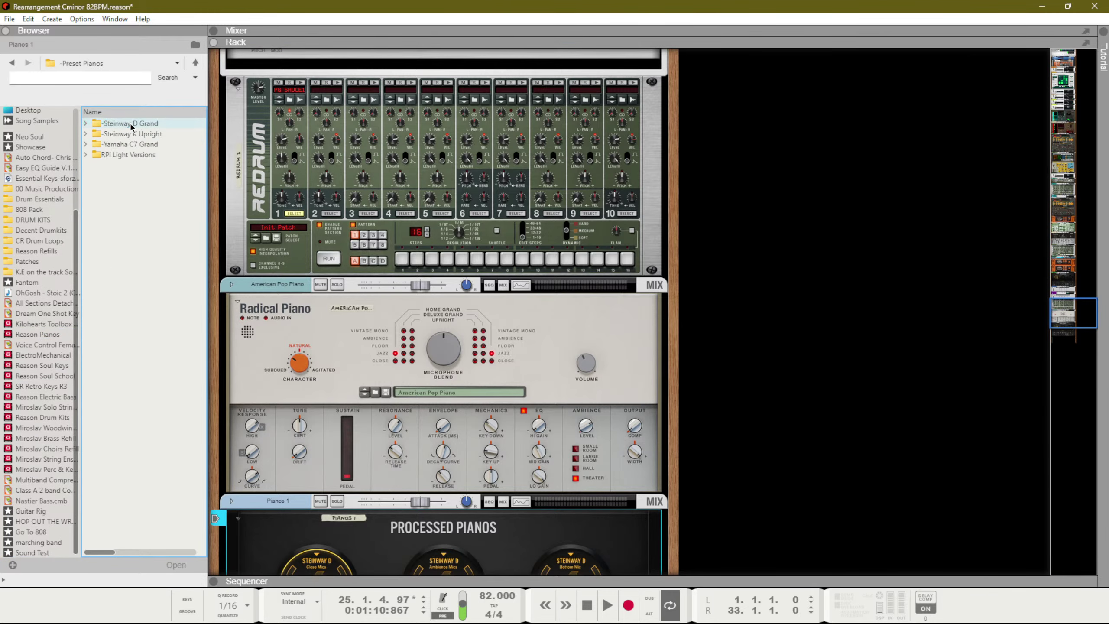
scroll(510, 363, down, 5)
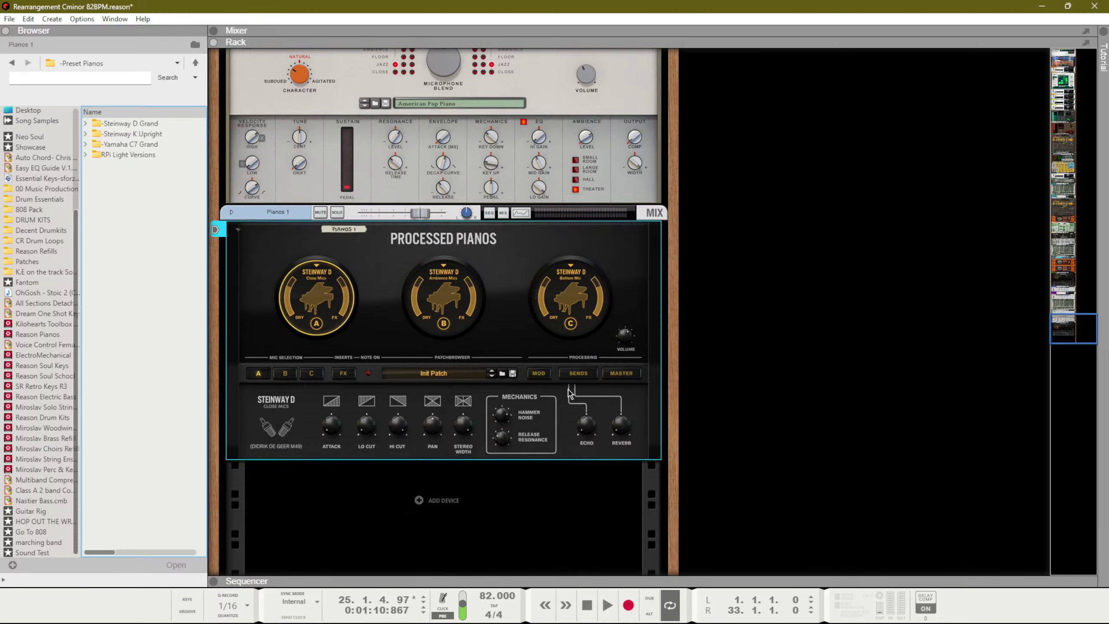
double_click(138, 145)
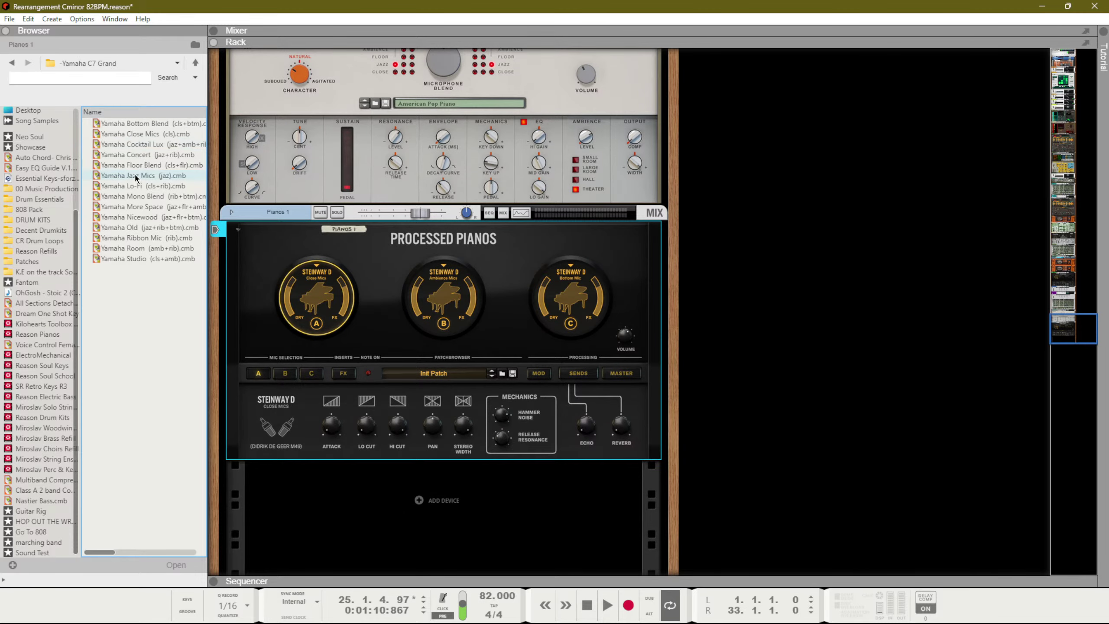
drag(136, 177, 421, 528)
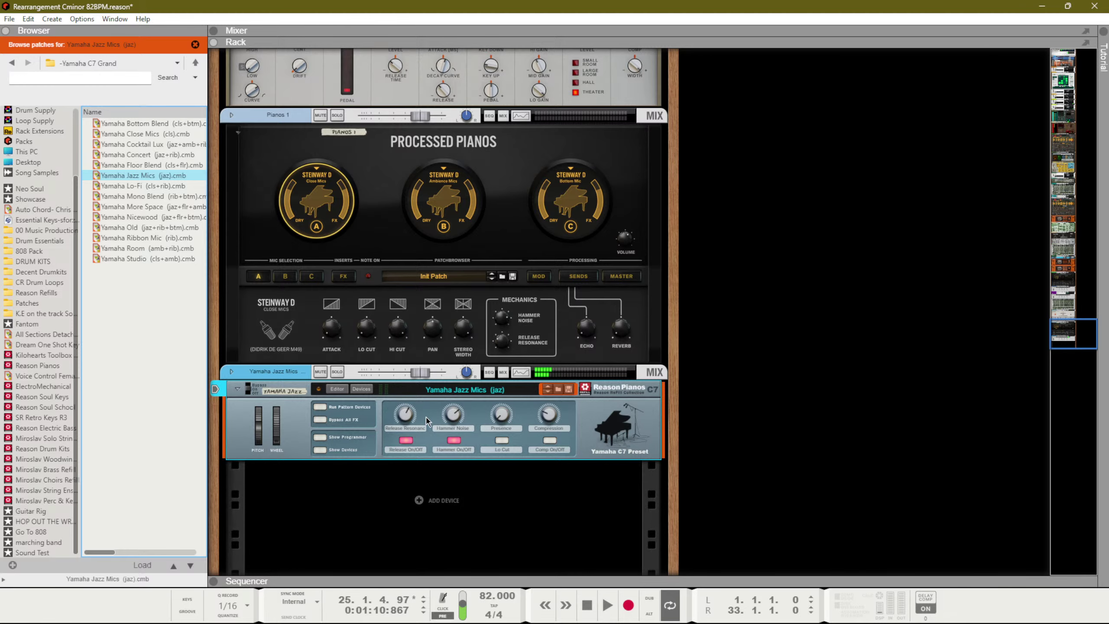
Show the Yamaha Combinator's devices, unfold the NN-XT and its remote editor, and examine the list of sample zones
click(363, 389)
scroll(423, 408, down, 3)
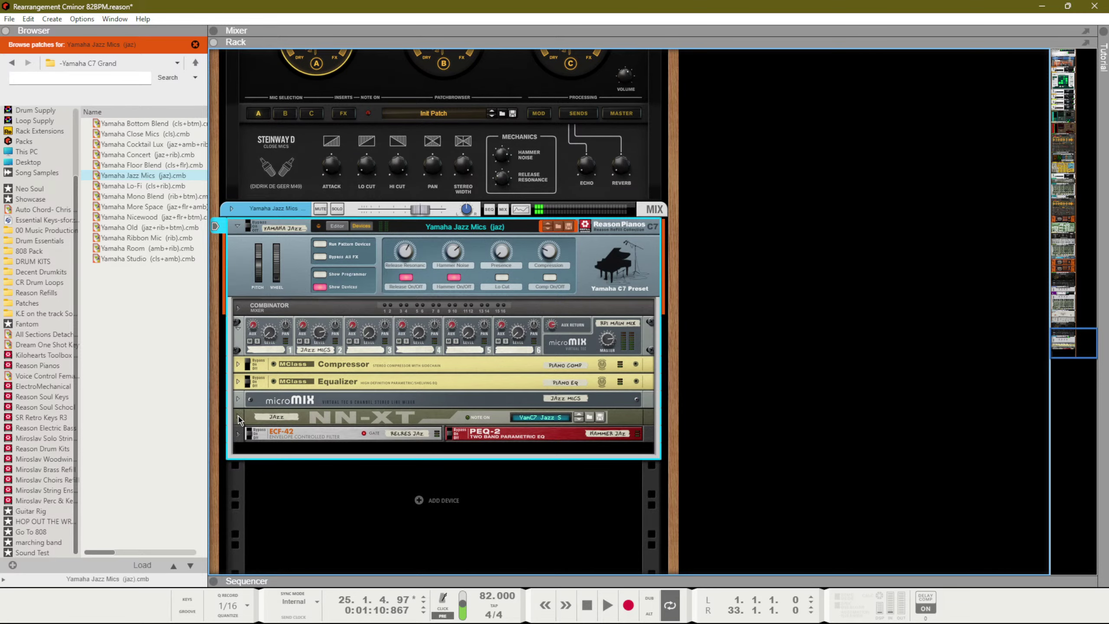
click(238, 416)
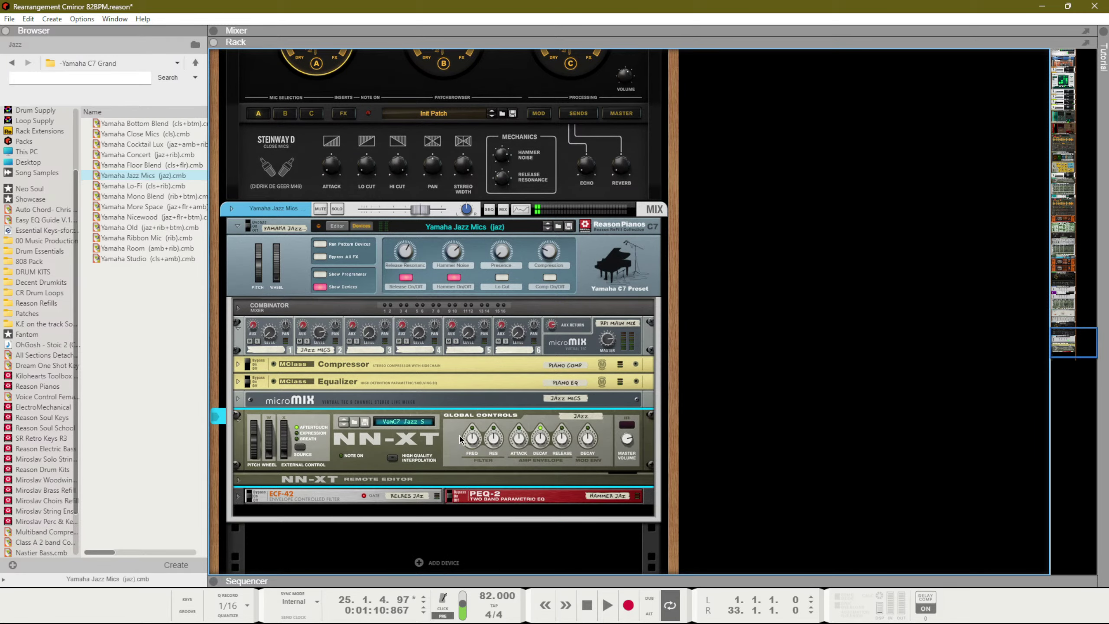
click(238, 480)
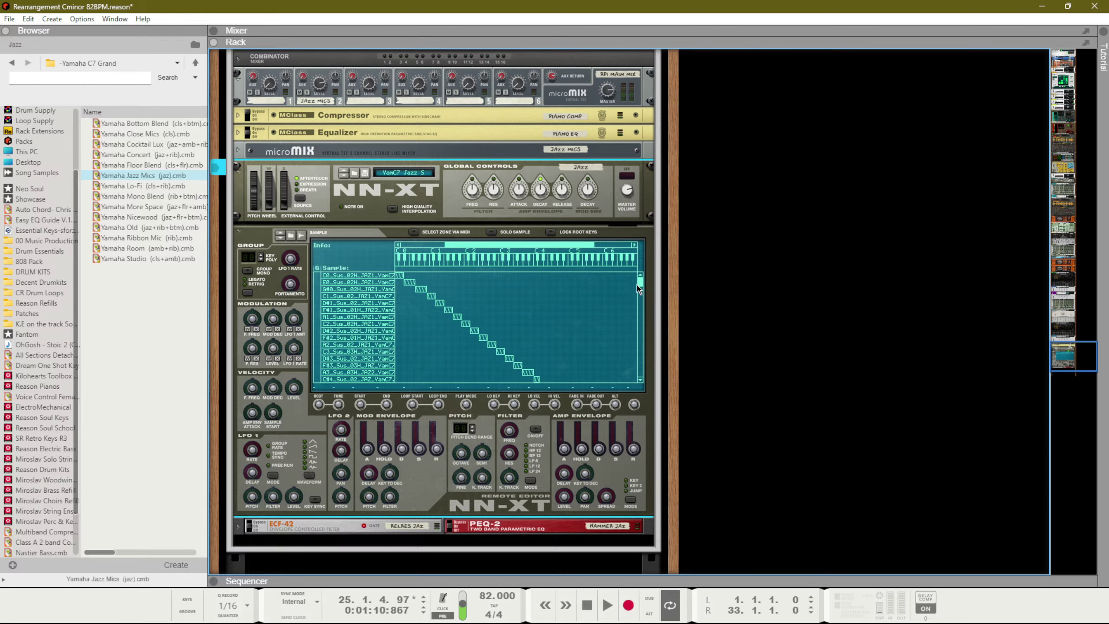
drag(640, 281, 639, 383)
scroll(496, 357, up, 10)
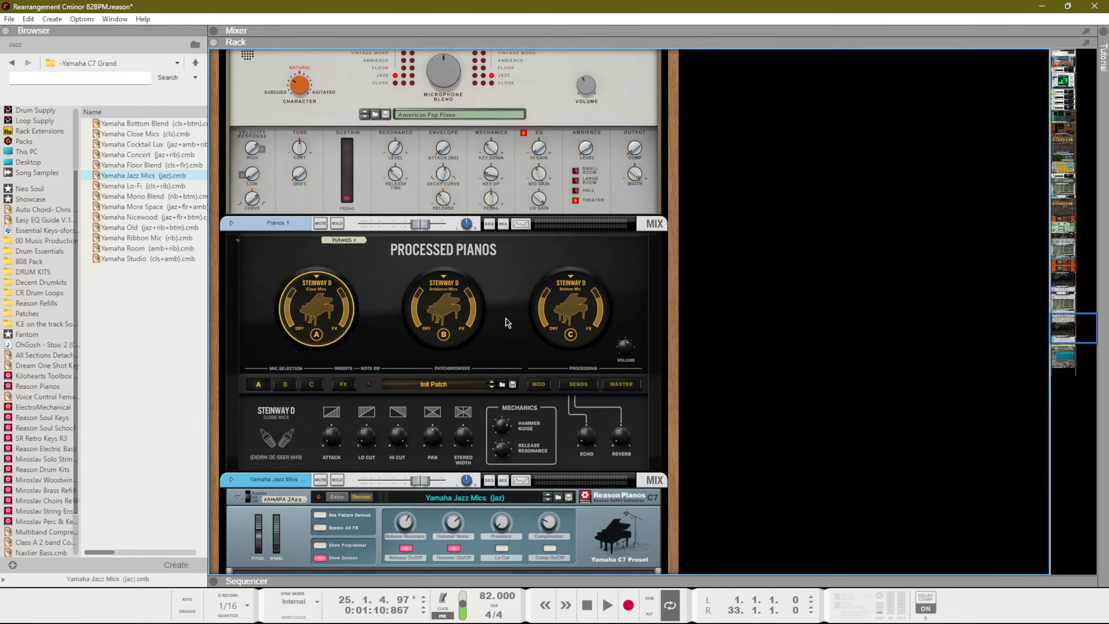
Load the P-Wah.repatch patch from the Heavily Processed Pianos folder into the Processed Pianos device
scroll(510, 323, down, 4)
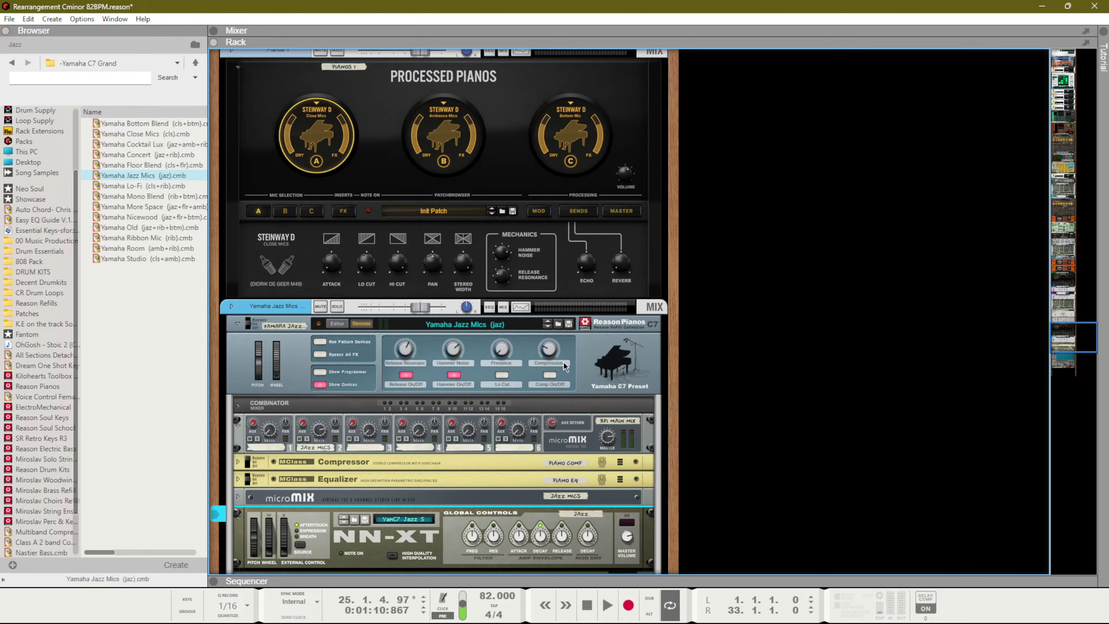
scroll(565, 367, up, 3)
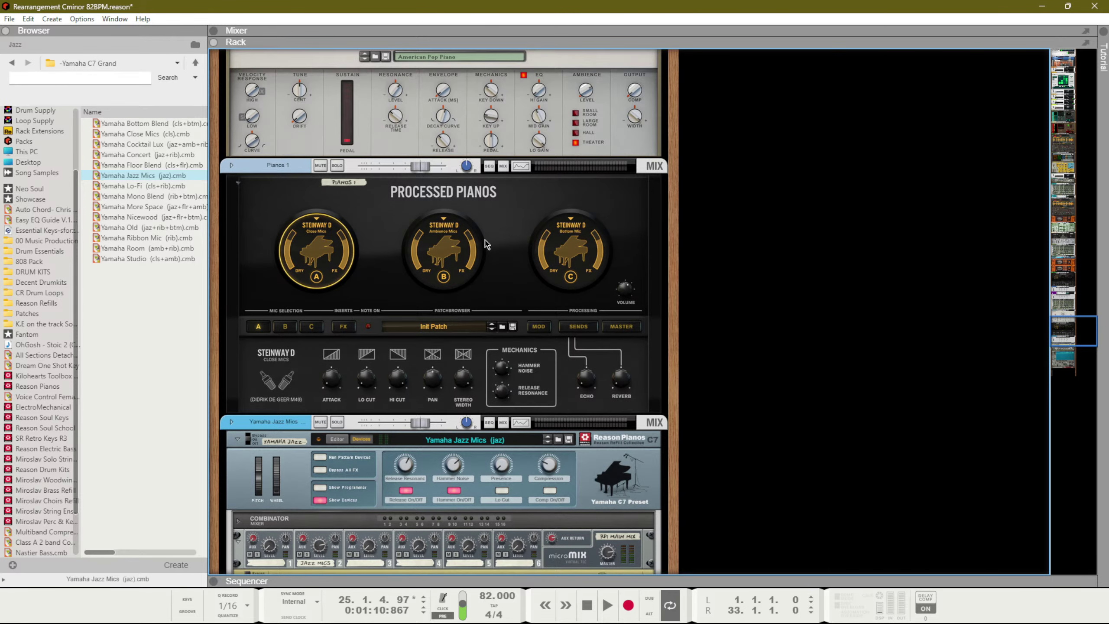
click(501, 327)
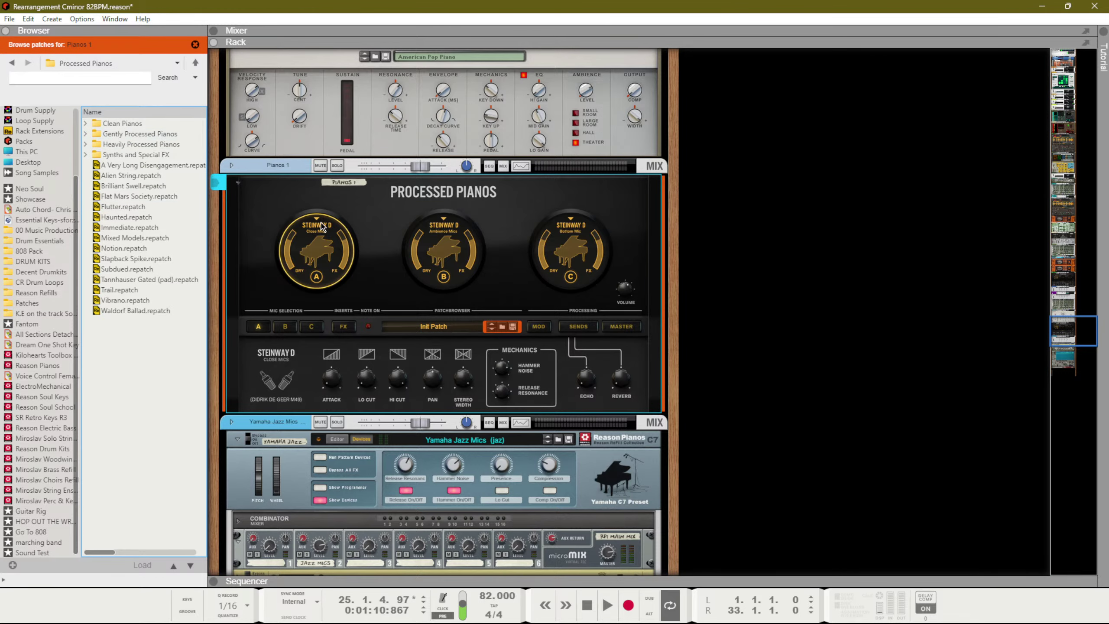
double_click(140, 145)
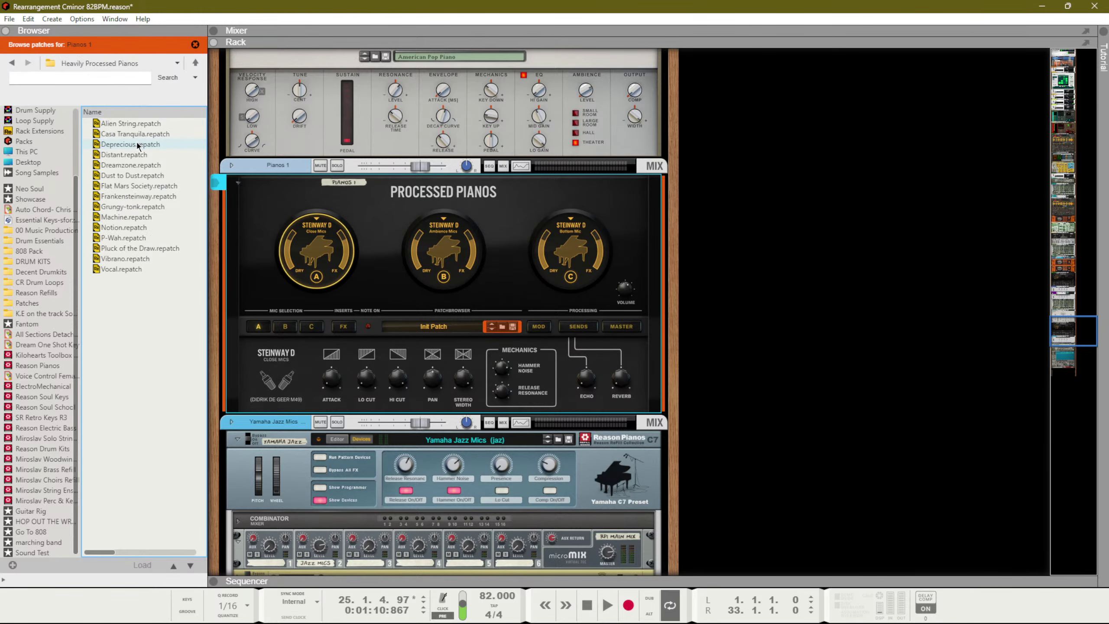
click(131, 240)
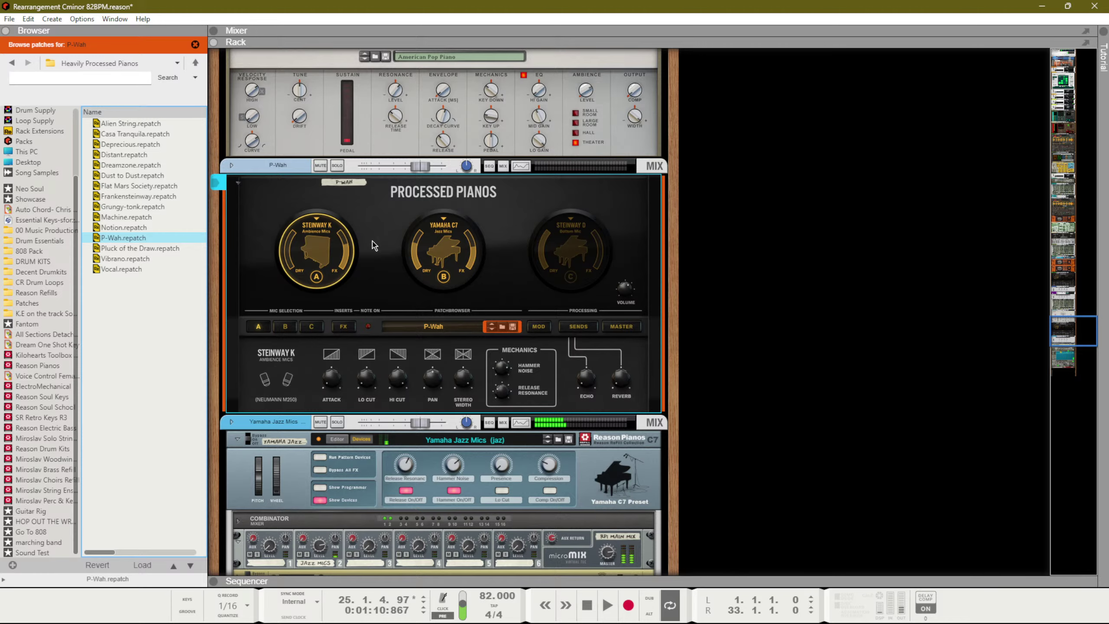
Record-enable the P-Wah track in the sequencer and return to the rack
key(F5)
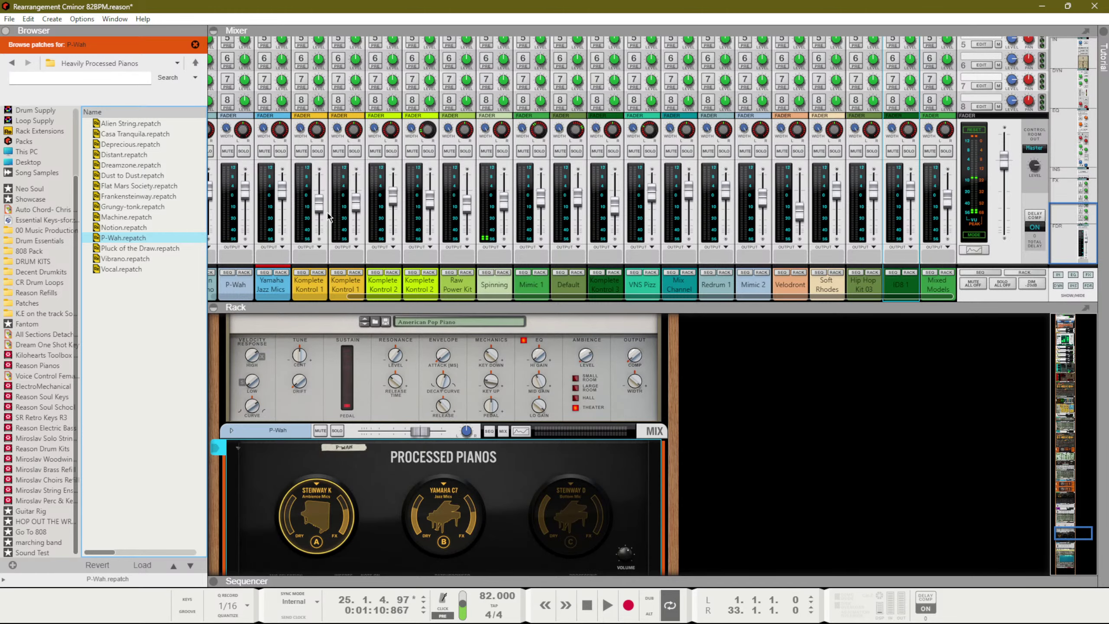
key(F7)
scroll(412, 463, down, 2)
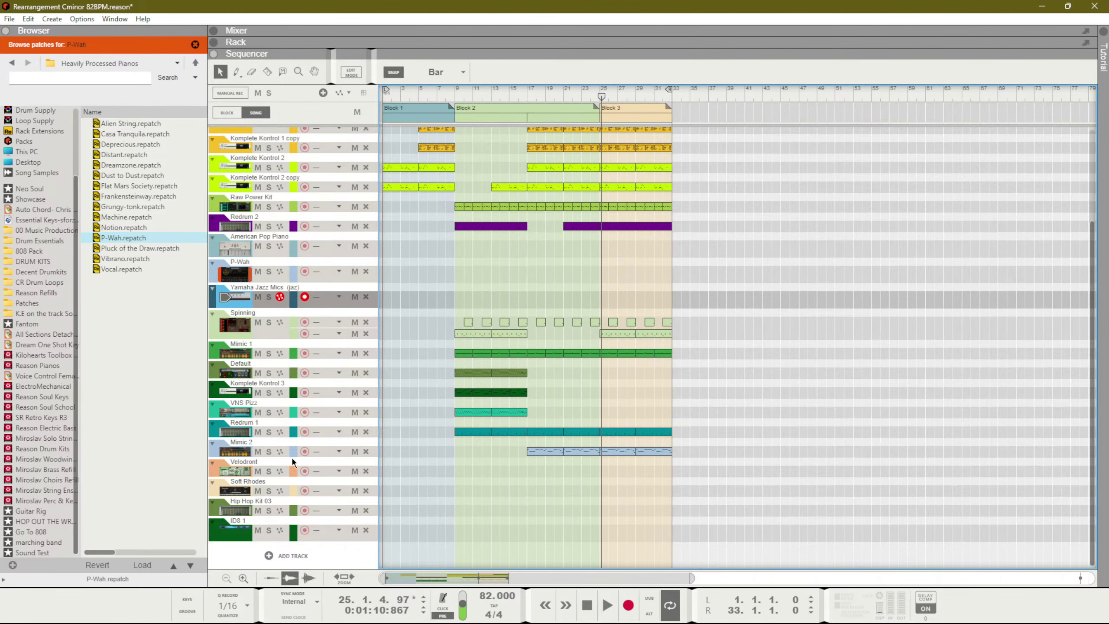
click(304, 272)
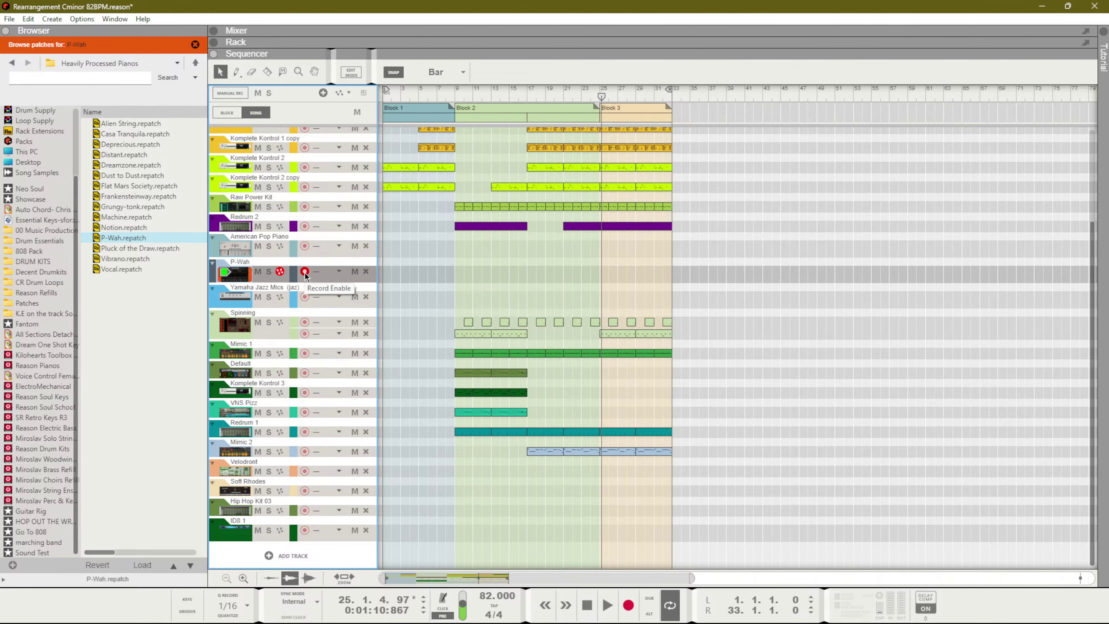
key(F6)
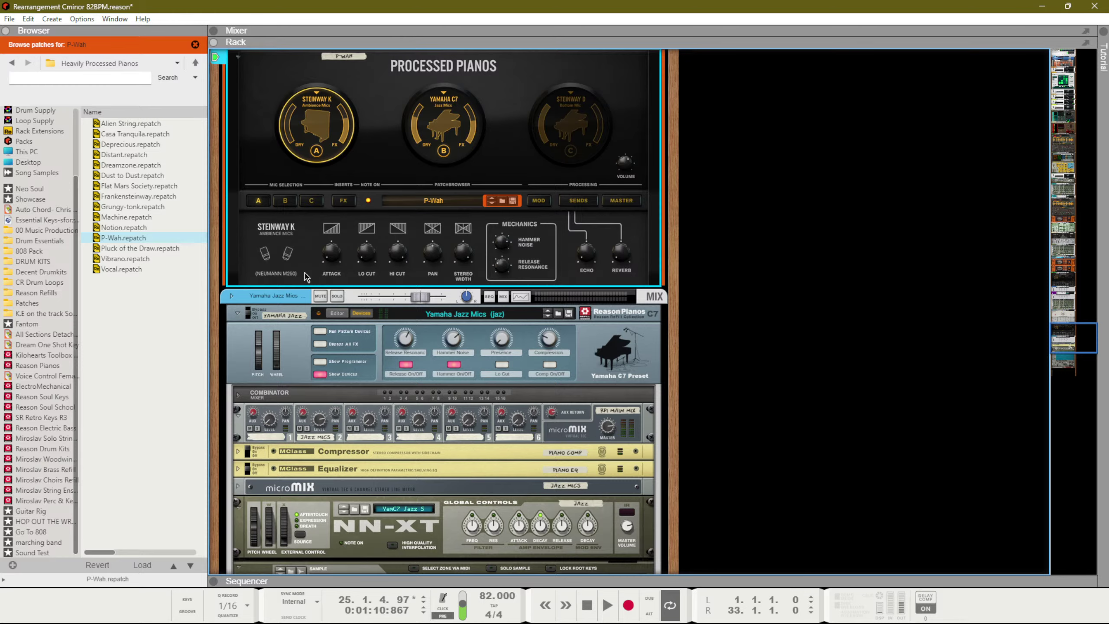
Disconnect the Processed Pianos audio outputs from their mix channel and check the routing options of the Audio In L jack
scroll(382, 400, up, 4)
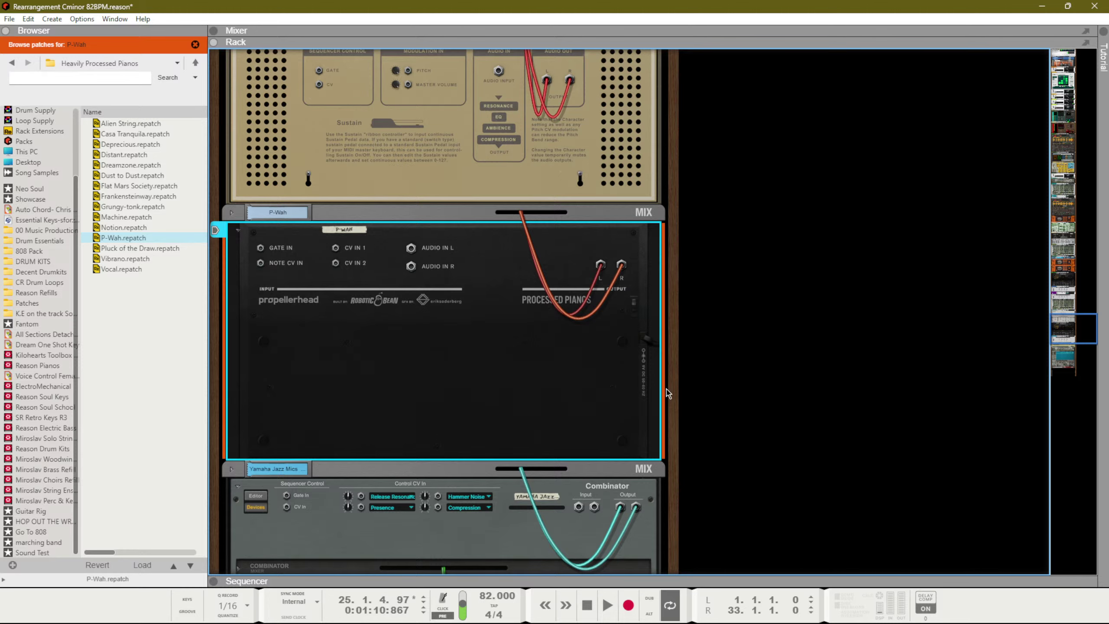
drag(601, 265, 620, 237)
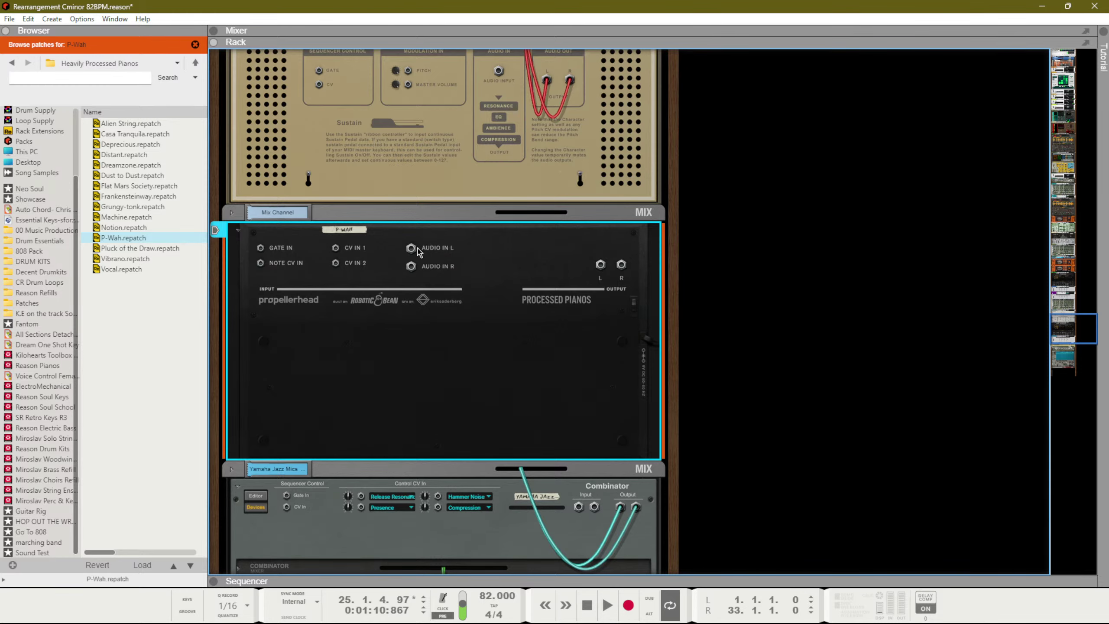
right_click(517, 388)
click(524, 399)
drag(578, 507, 430, 299)
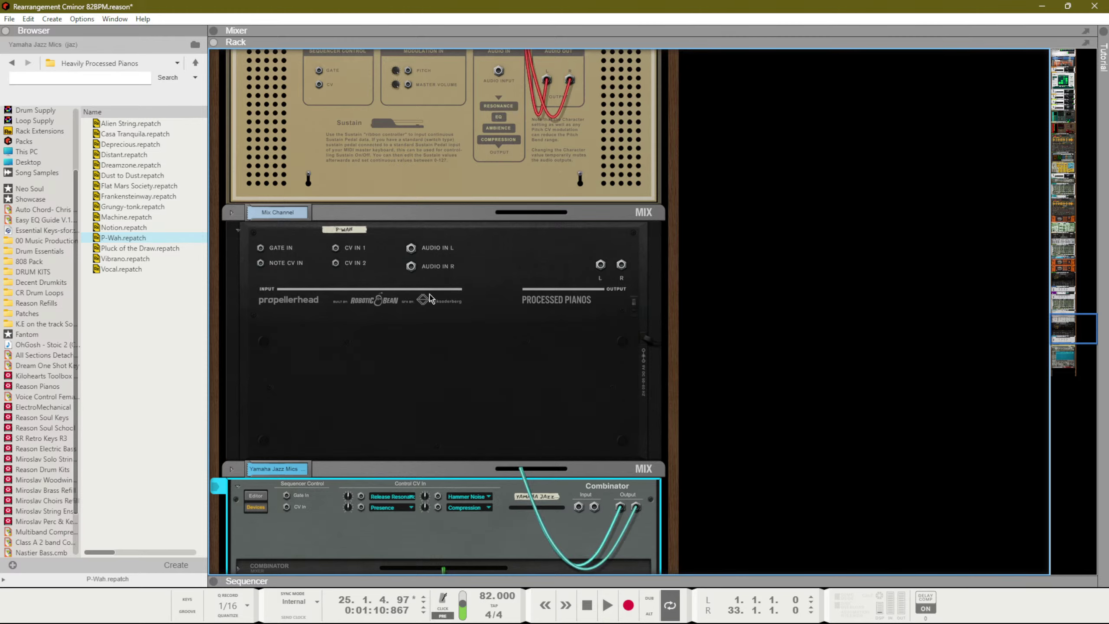
click(409, 252)
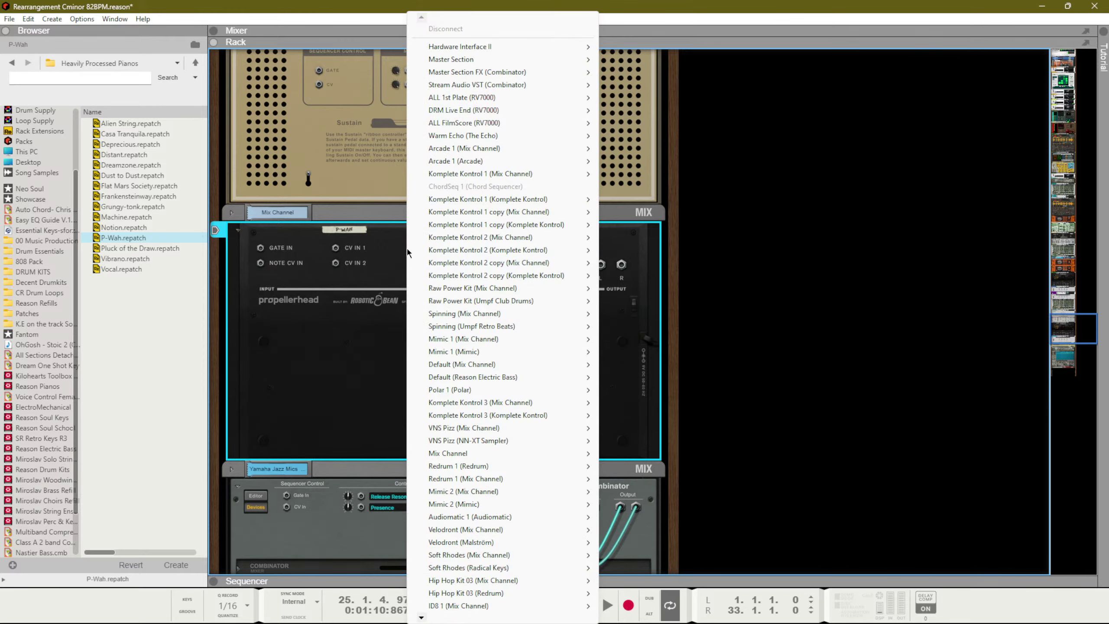
click(381, 329)
Create a Malström below Processed Pianos and cable its oscillator A and B outputs to the piano's Audio In L and R
right_click(498, 376)
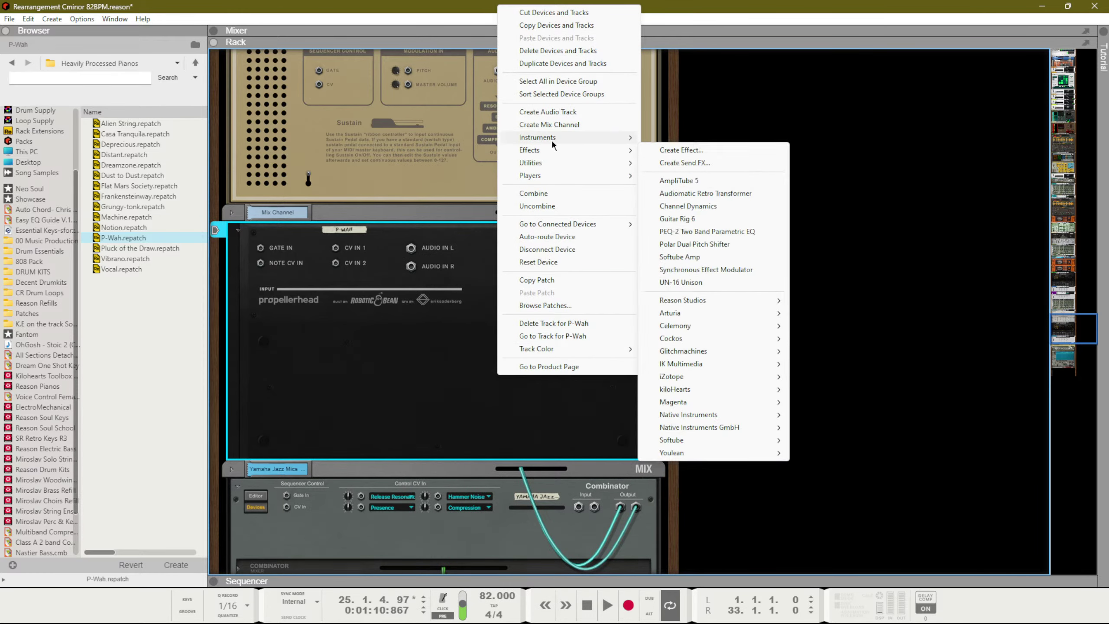
mouse_move(552, 139)
click(738, 182)
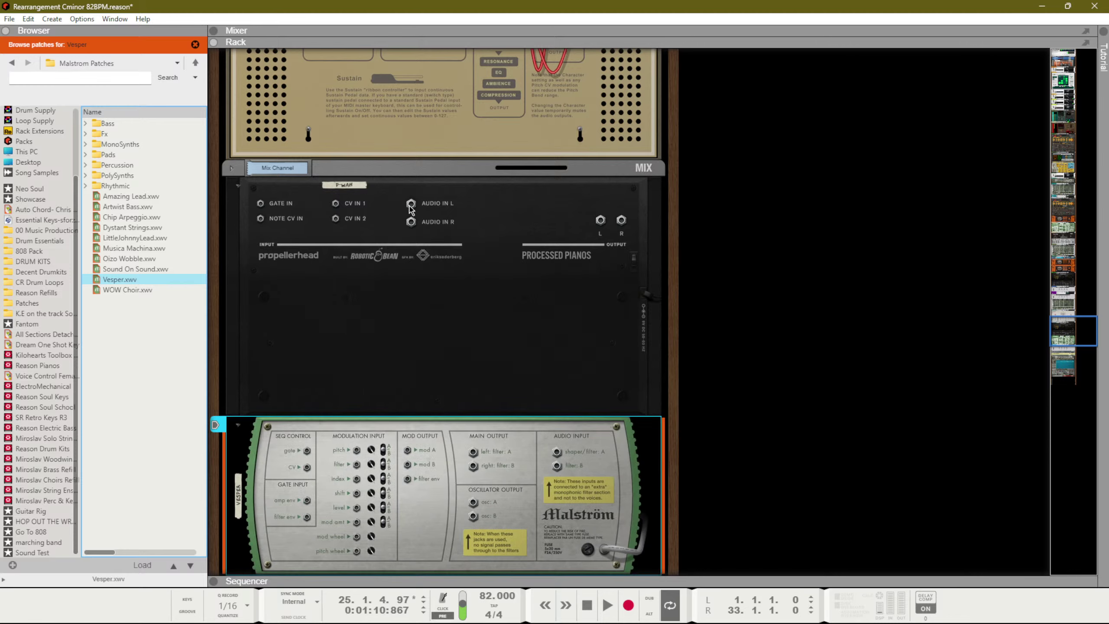
drag(409, 206, 469, 507)
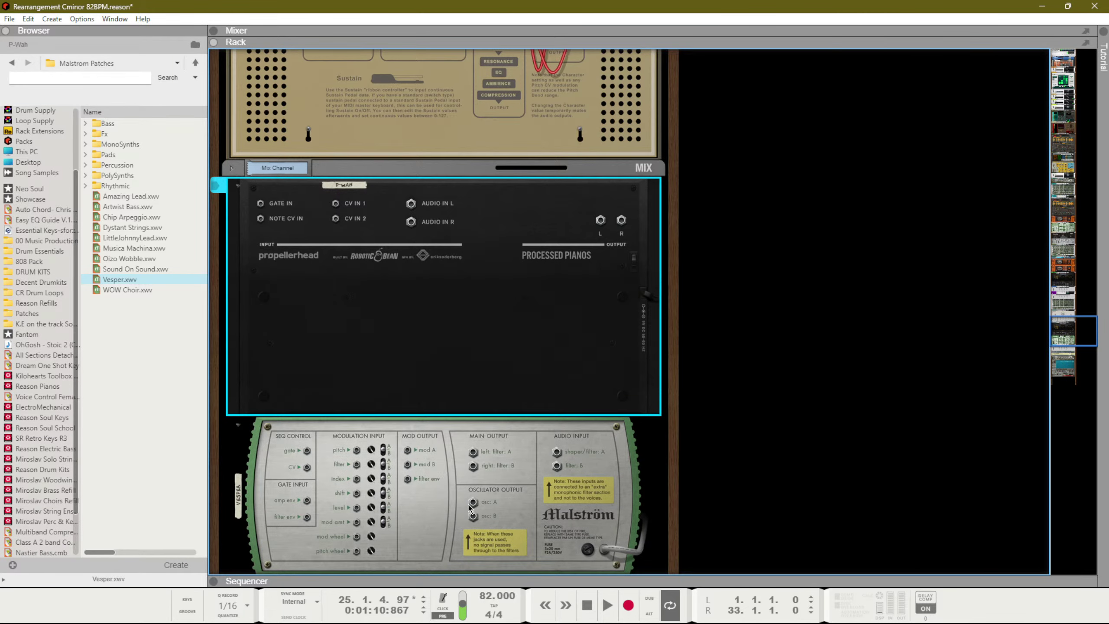
mouse_move(413, 204)
mouse_down()
mouse_move(482, 539)
mouse_move(436, 279)
mouse_move(410, 223)
mouse_up()
Route the Malström's main output to a new mix channel and show the rack front
click(474, 453)
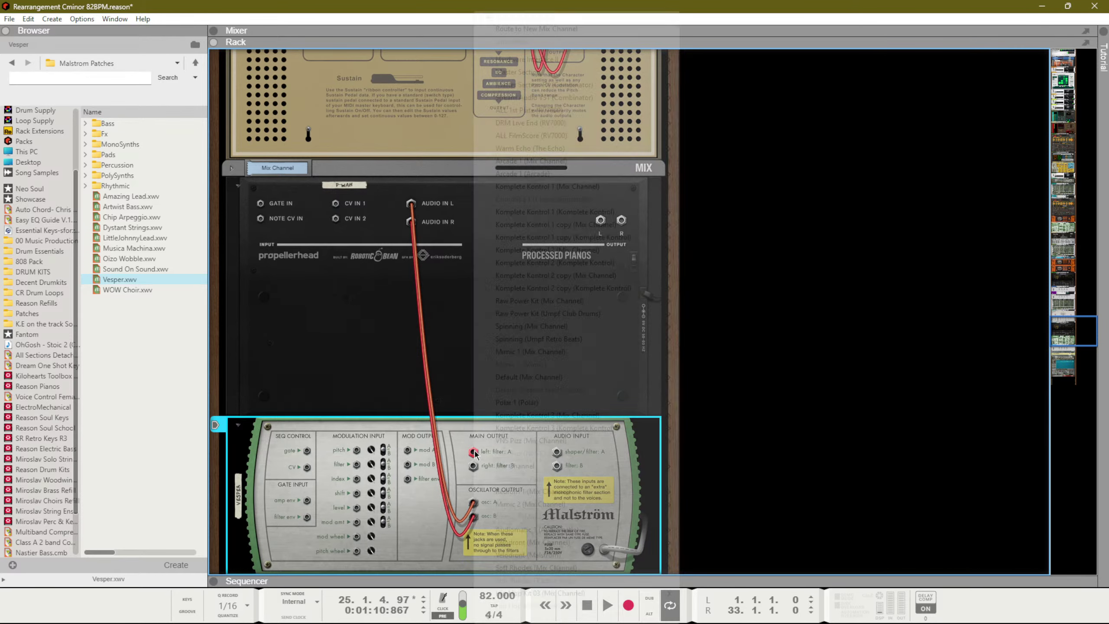
click(507, 28)
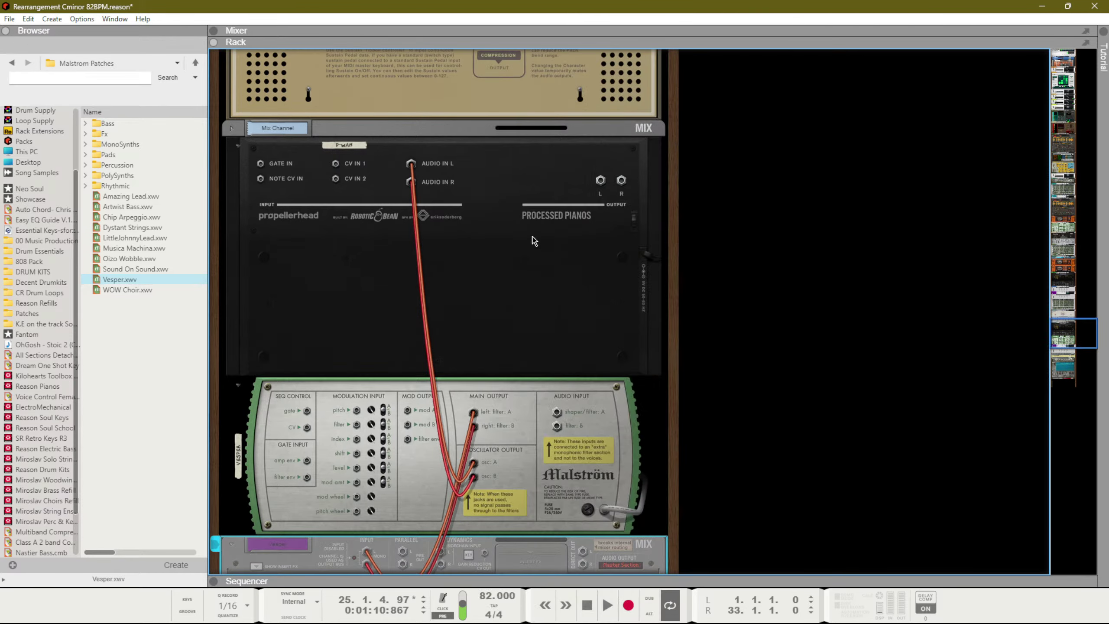
key(Tab)
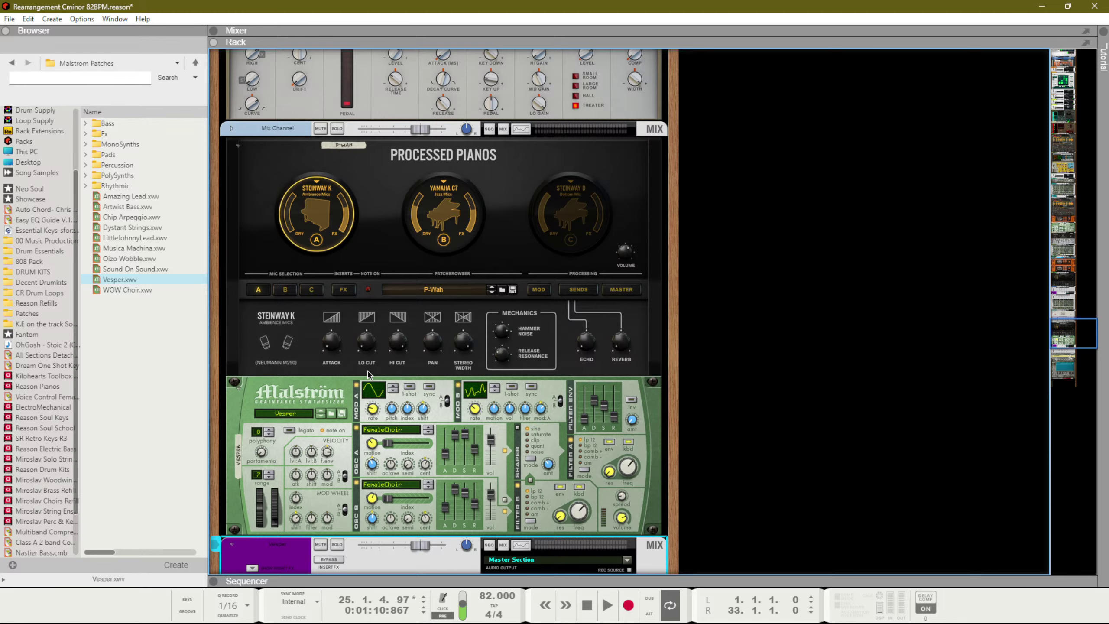
Route the Processed Pianos output to a new mix channel and lower that channel's level to about -5.69 dB
key(Tab)
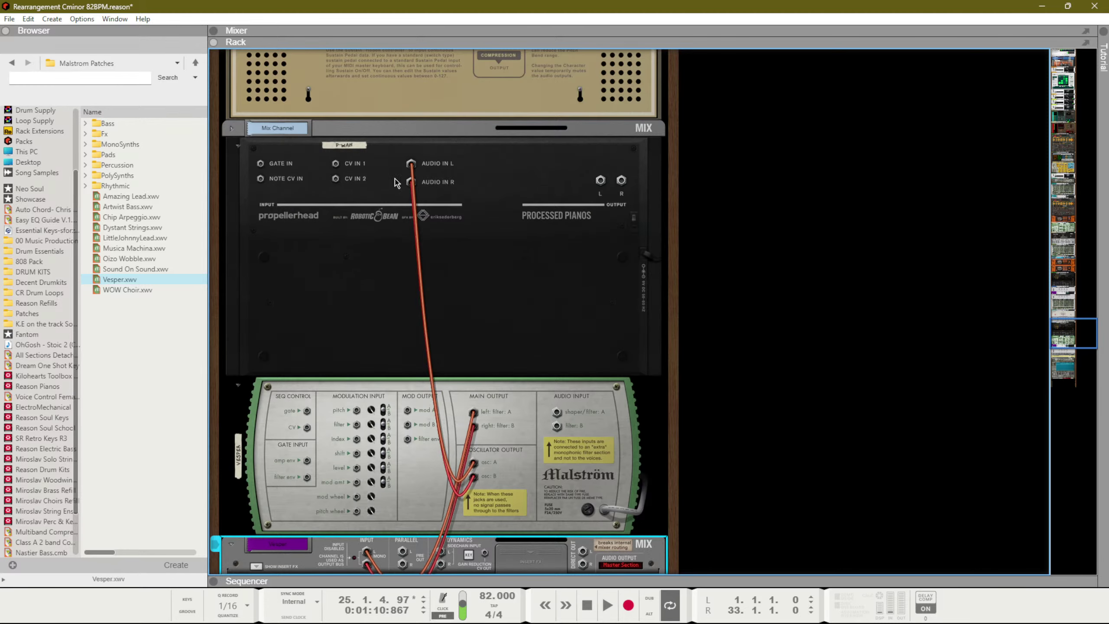
right_click(599, 181)
click(660, 27)
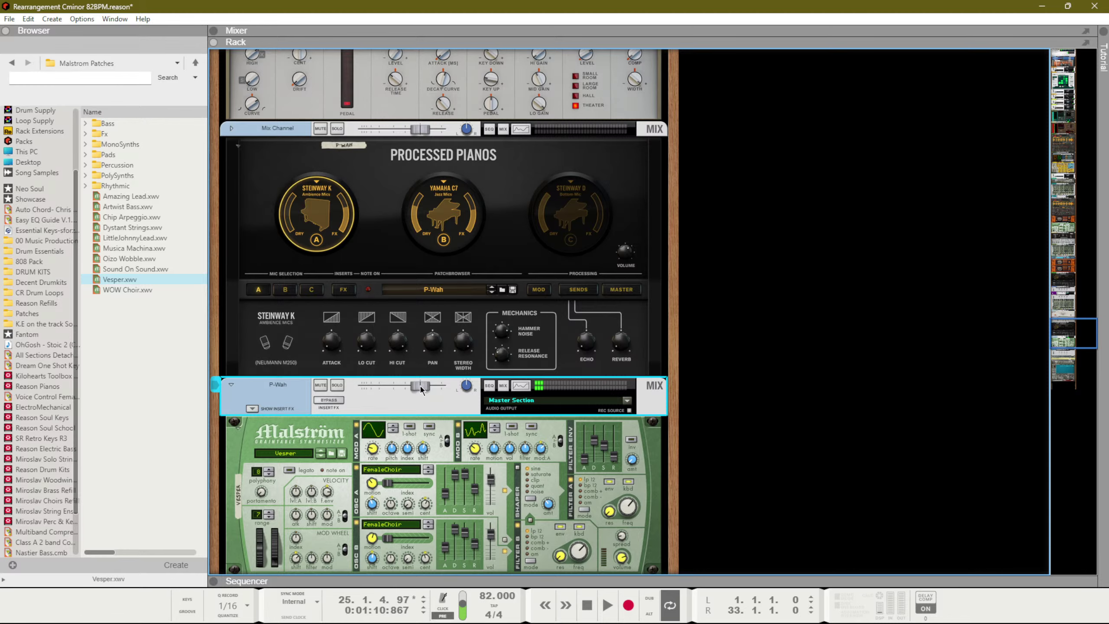
drag(419, 387, 404, 392)
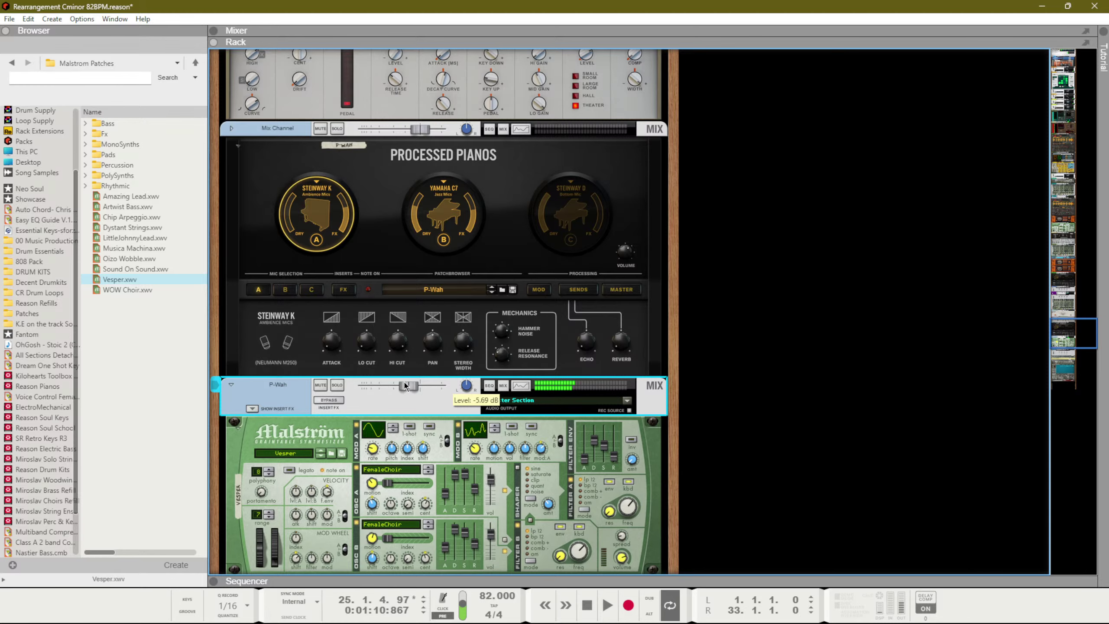
Audition Processed Pianos patches from Pluck of the Draw through Vocal, ending on Casa Tranquila
scroll(405, 385, down, 4)
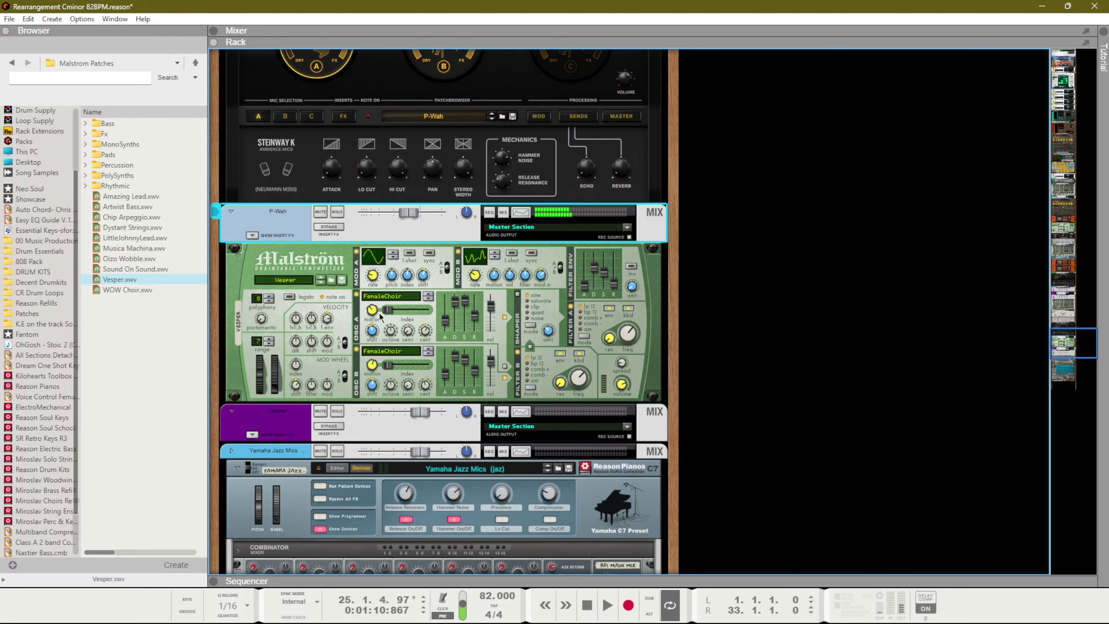
scroll(343, 175, up, 1)
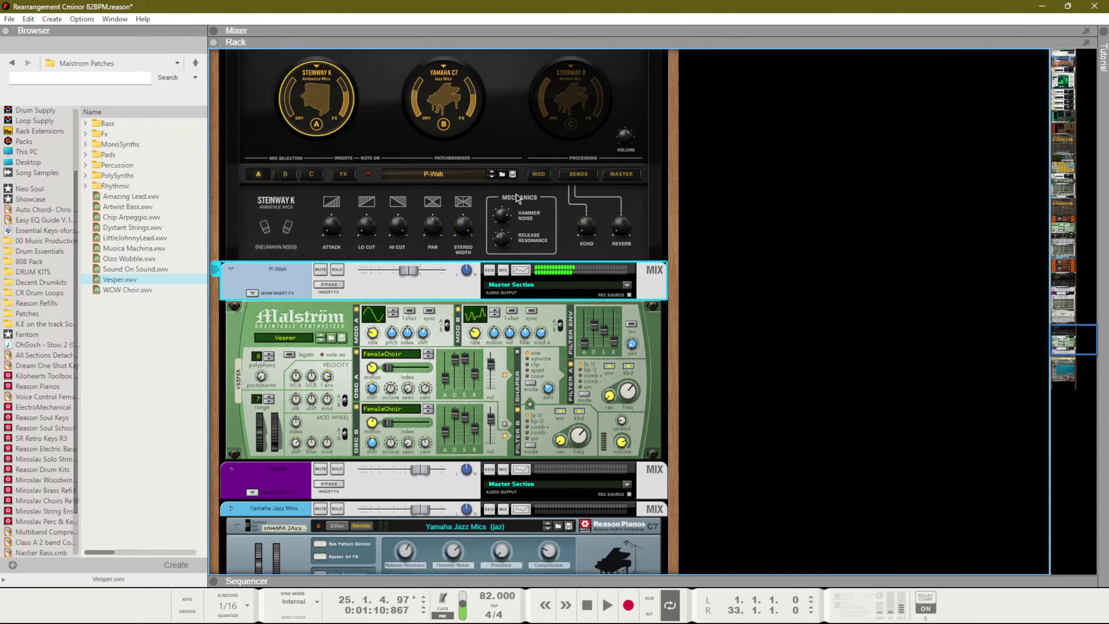
click(492, 176)
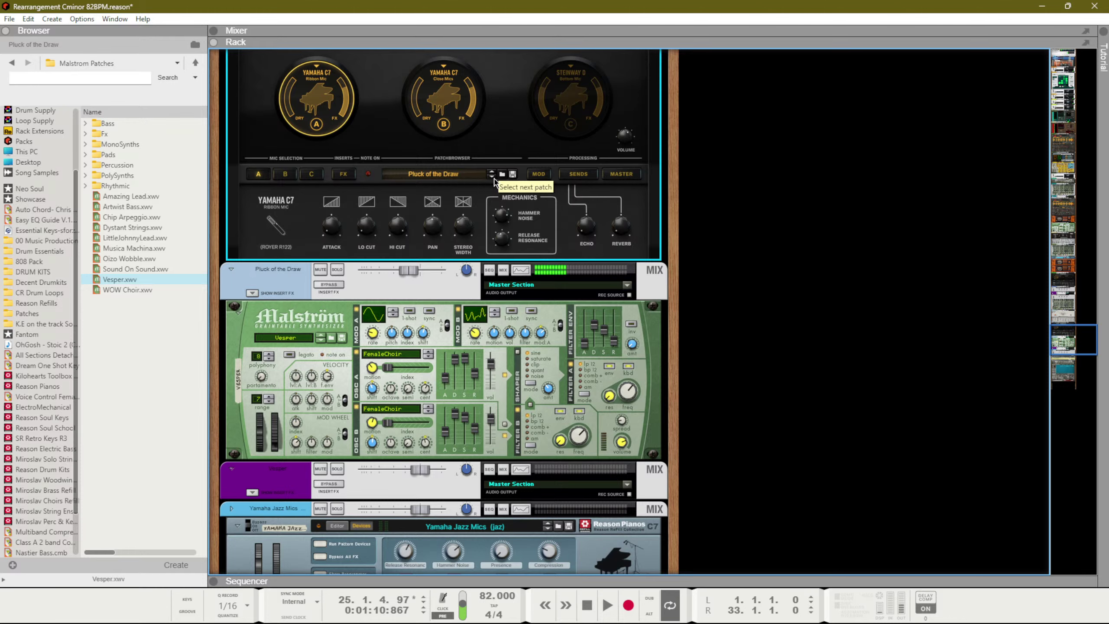
click(492, 176)
click(492, 176)
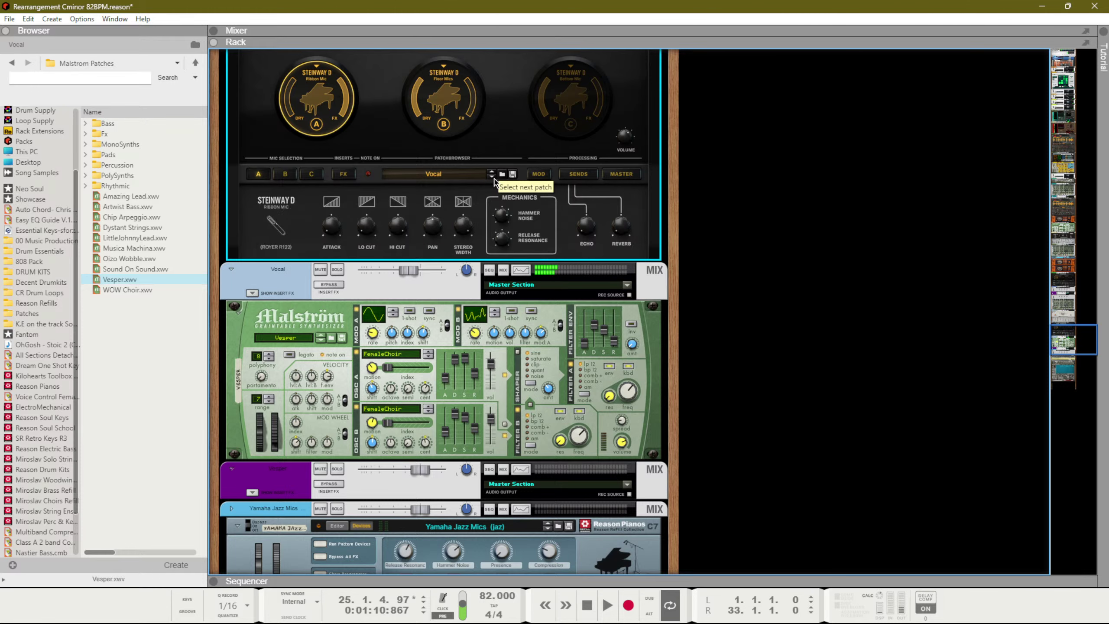
click(493, 177)
click(494, 179)
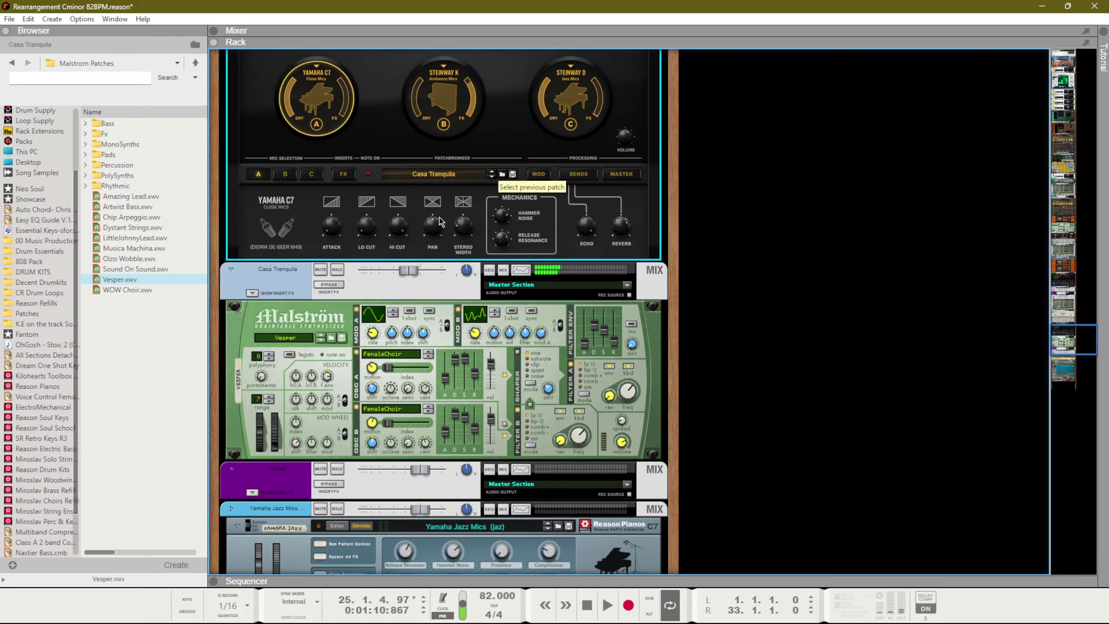
Audition the Malström patches Sound On Sound and WOW Choir, ending on Amazing Lead, and check the cabling on the rack's back
click(321, 335)
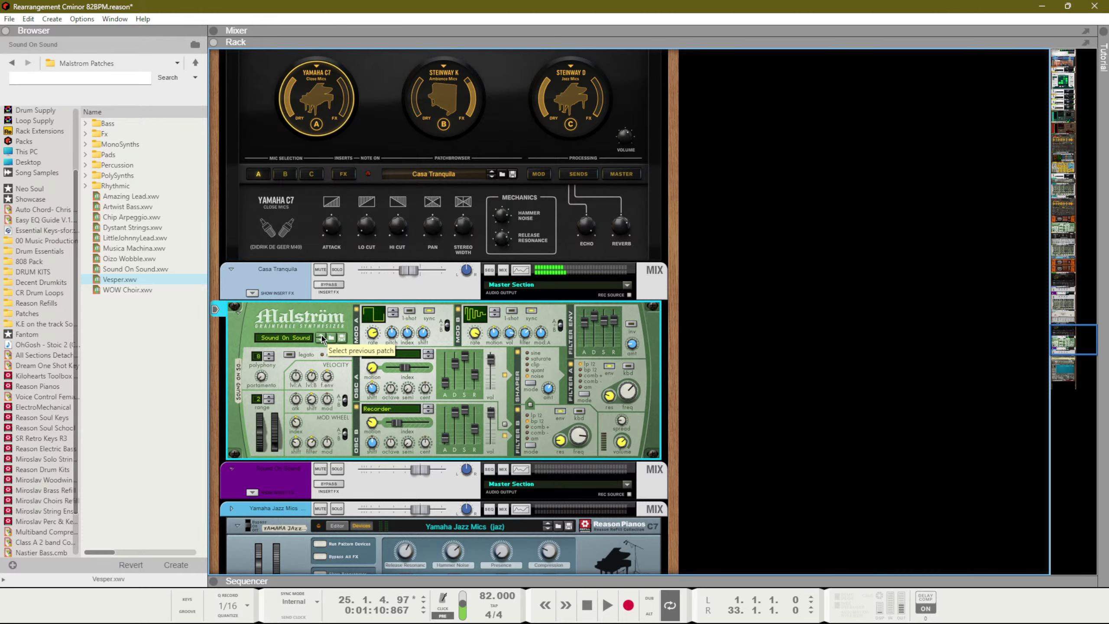
key(Tab)
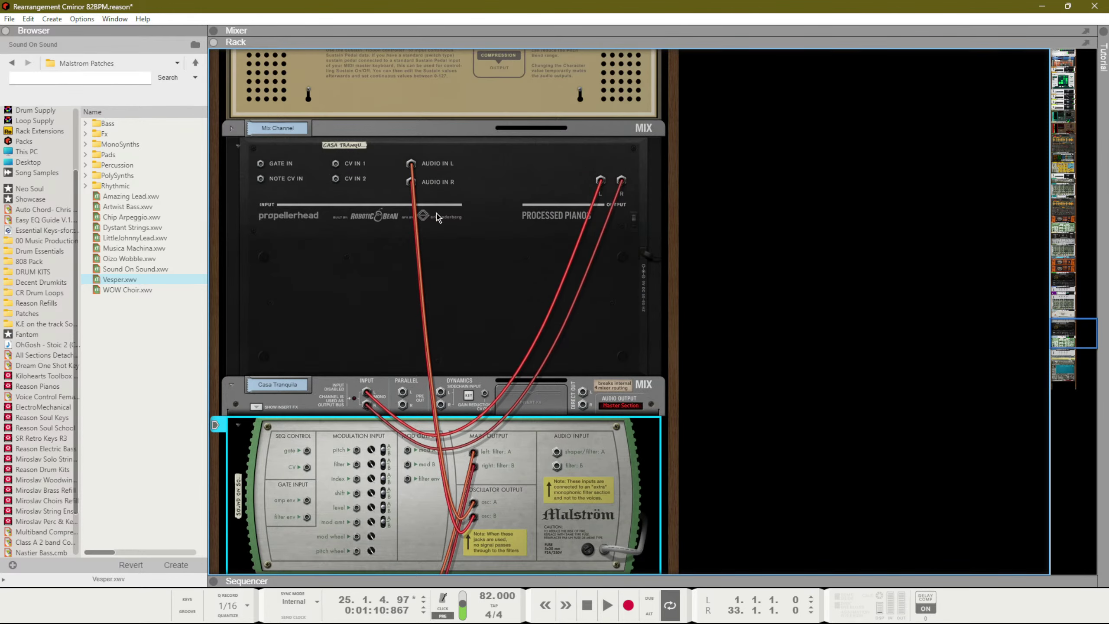
key(Tab)
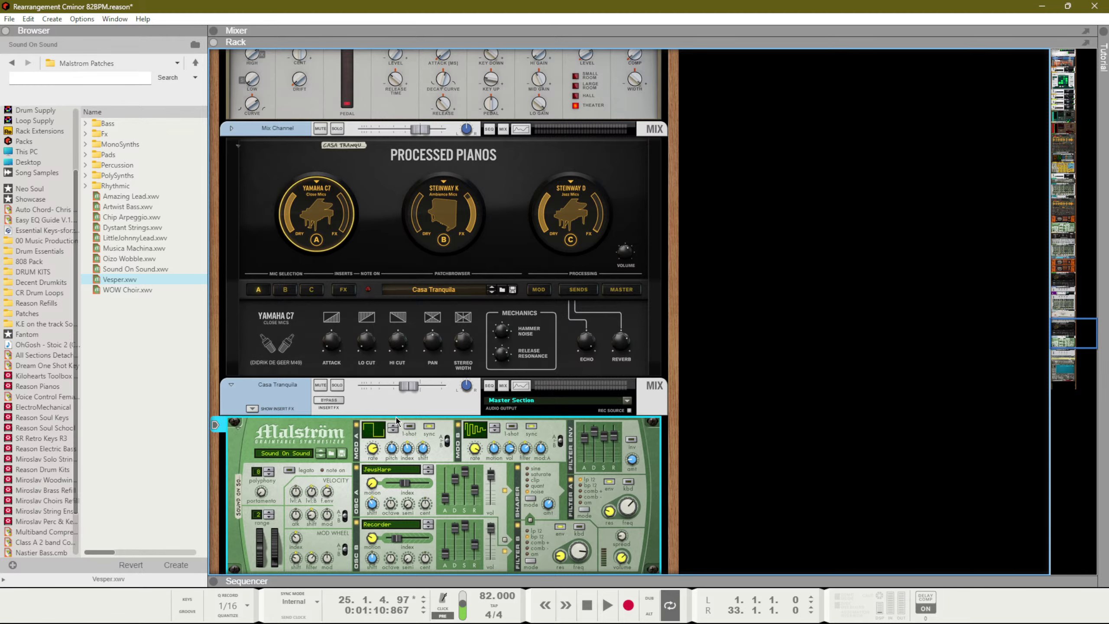
scroll(402, 411, down, 2)
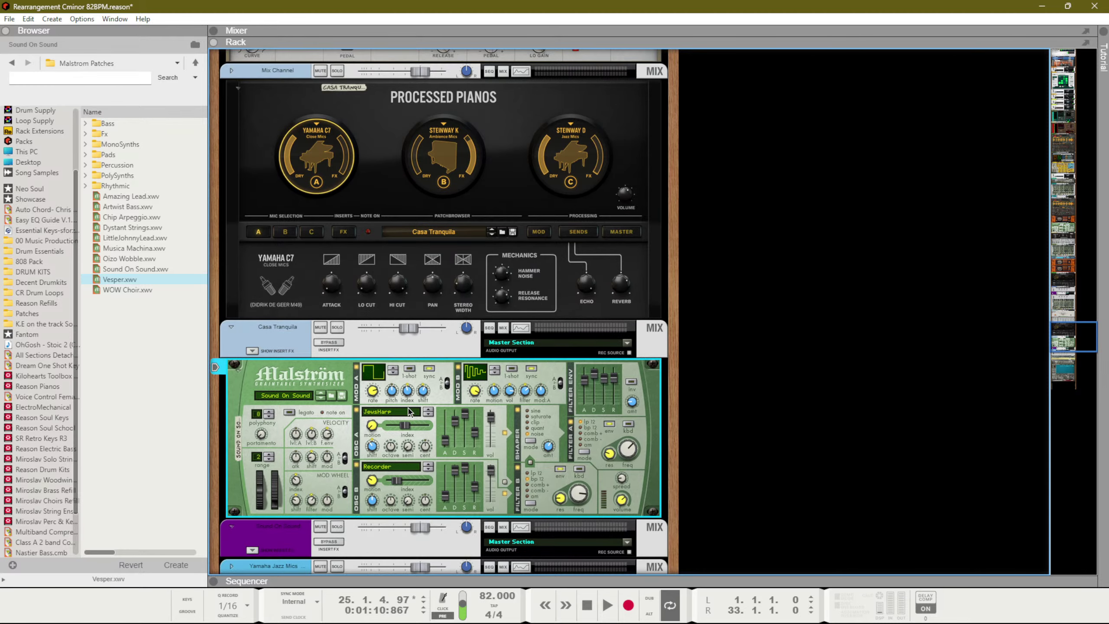
click(321, 398)
click(321, 398)
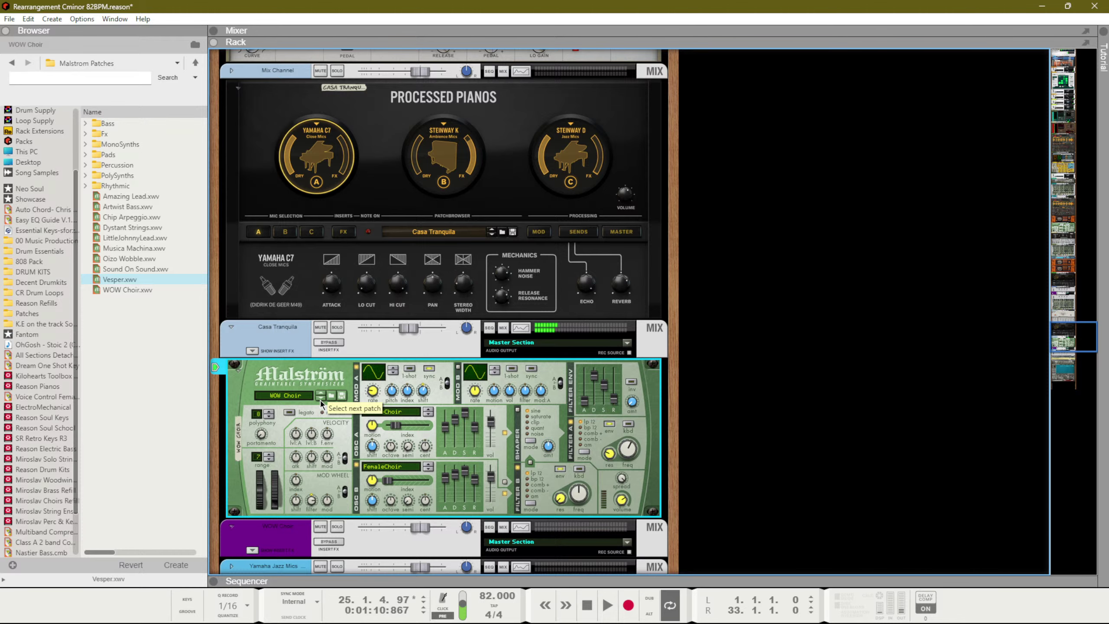
click(321, 399)
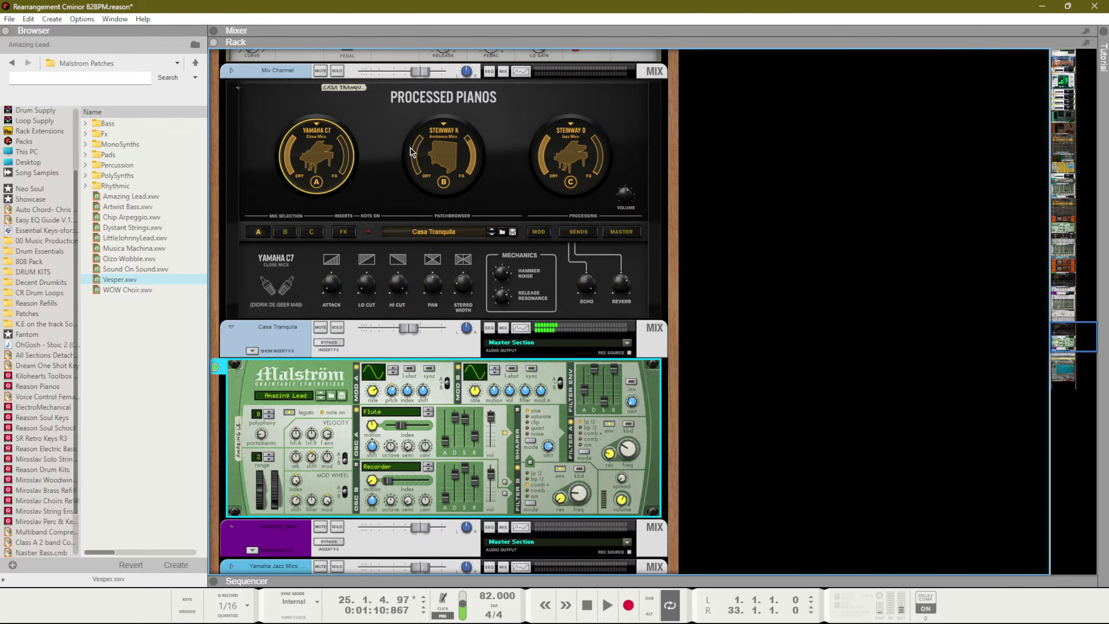
Step the Processed Pianos device through the Deprecious patch to the Distant patch
click(492, 235)
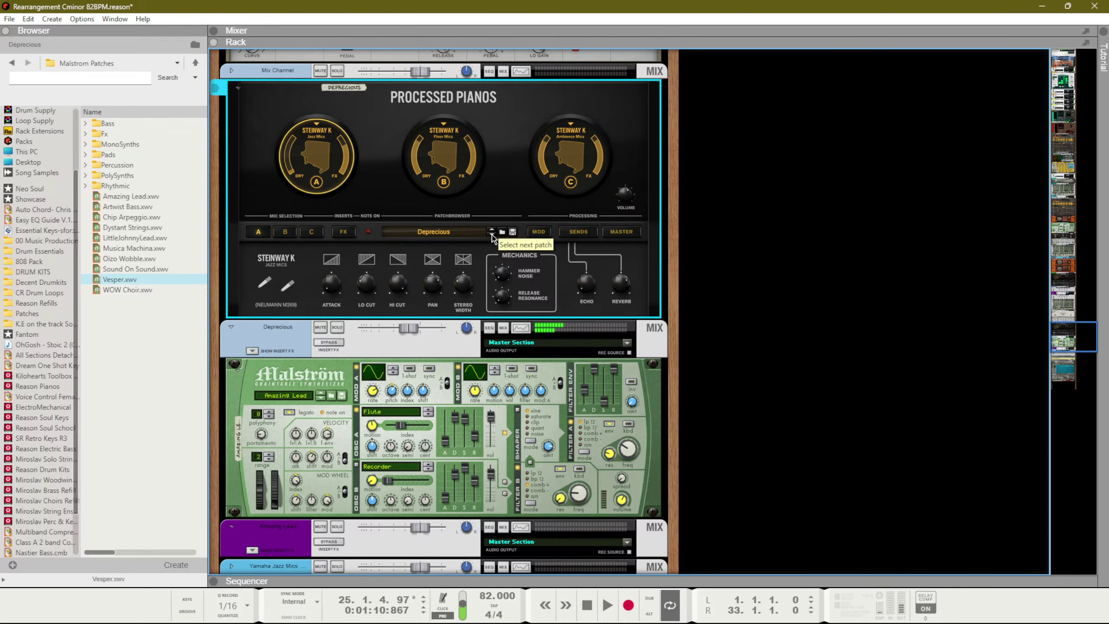
click(492, 235)
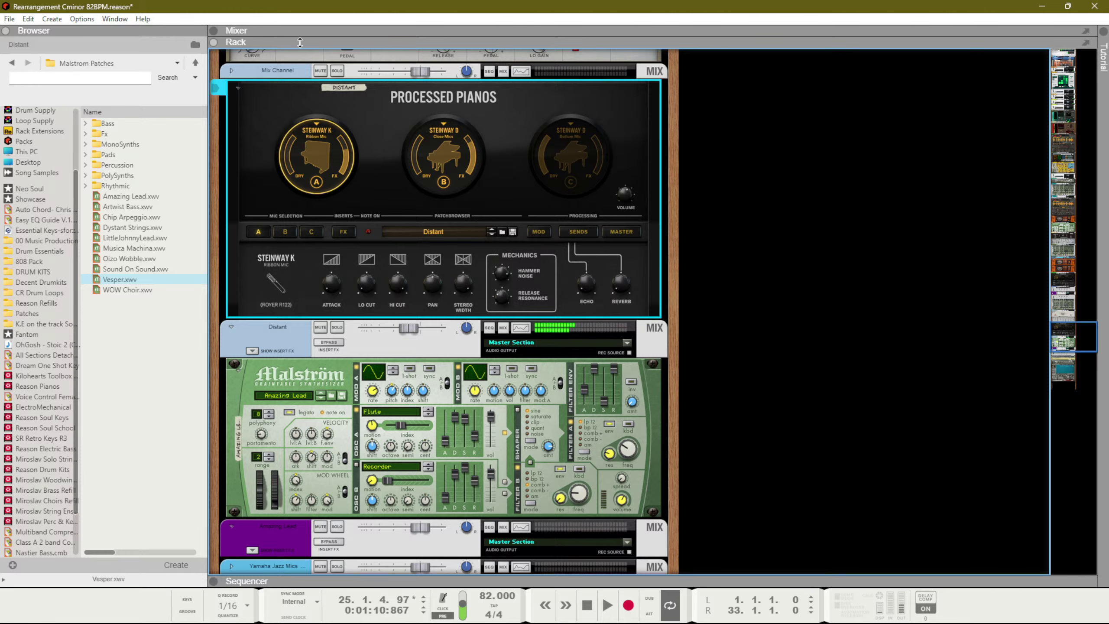
Set the mix channel above Processed Pianos to -7.00 dB, and audition Malström's Bumpy Waves and Buzz Poly patches from PolySynths
drag(411, 71, 398, 73)
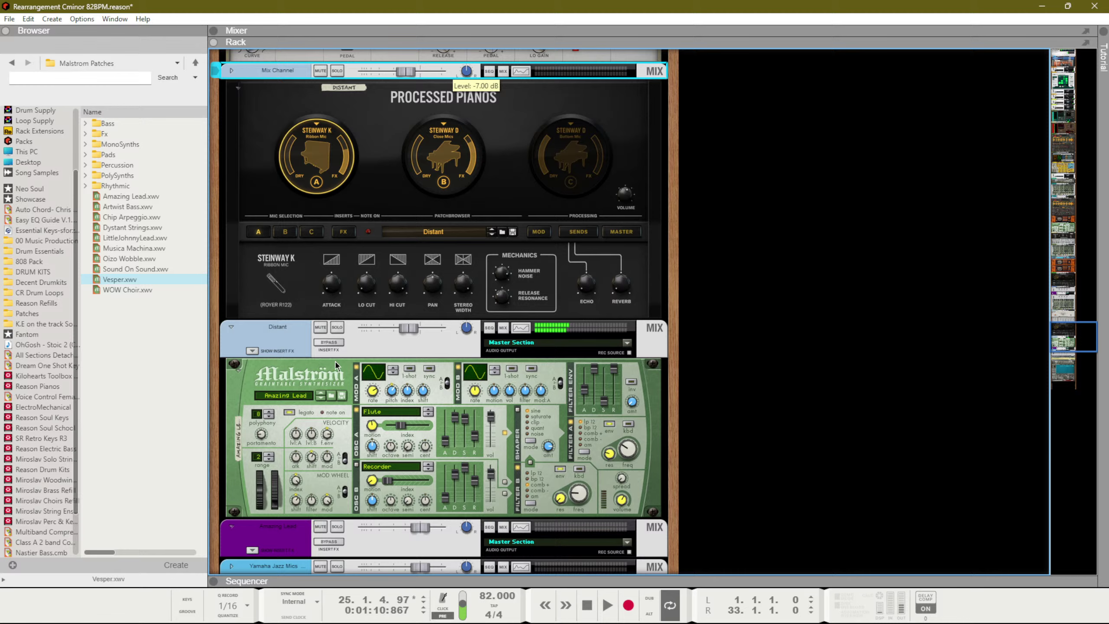
click(321, 393)
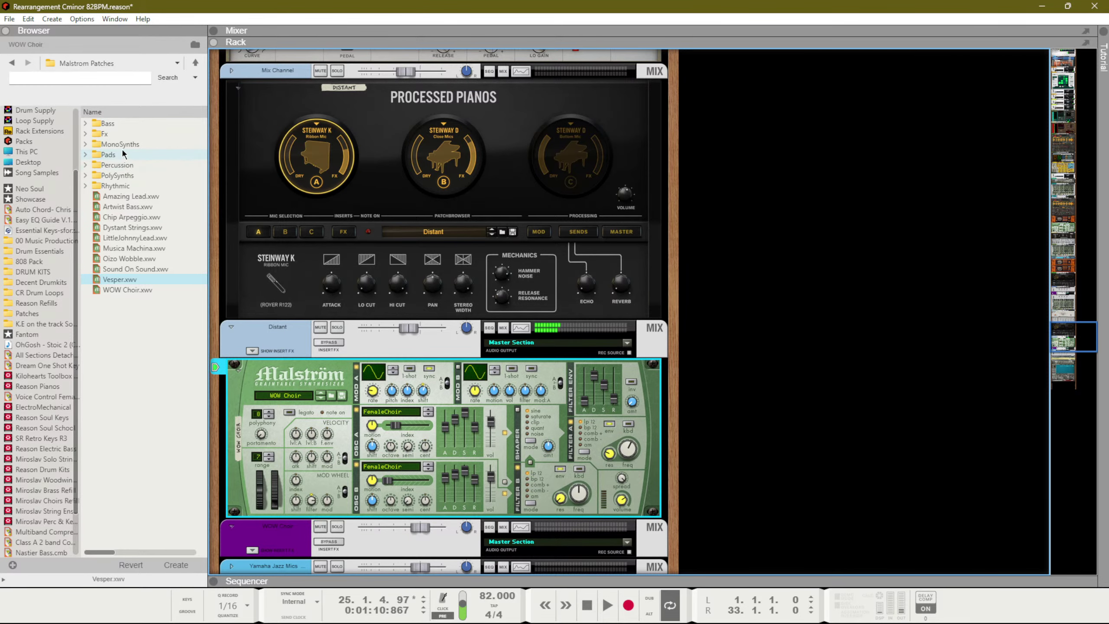
double_click(124, 175)
click(129, 259)
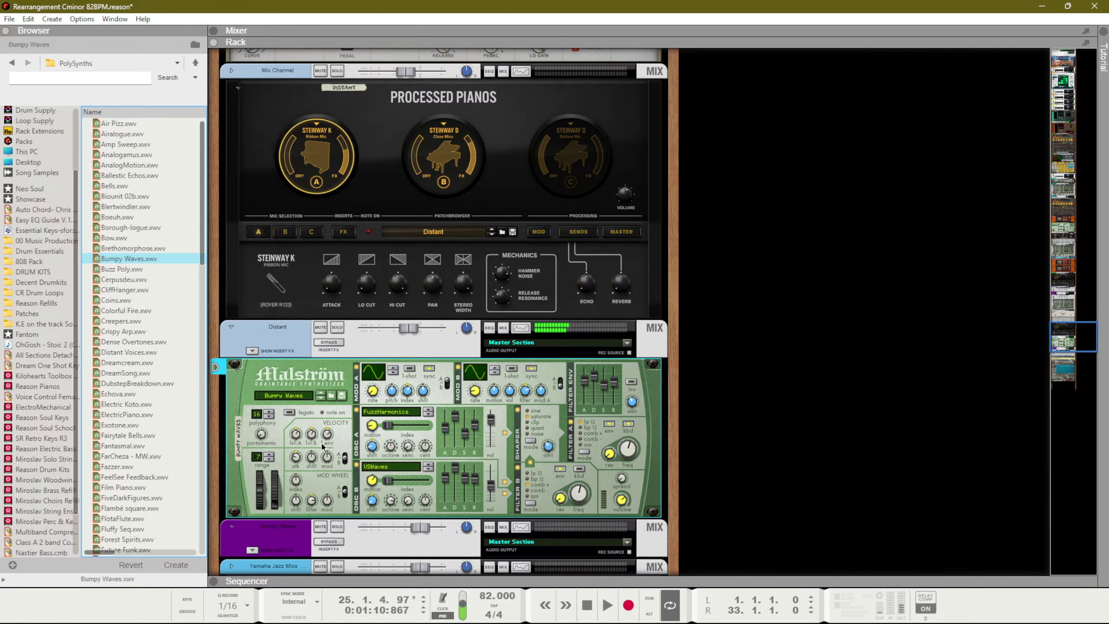
click(320, 400)
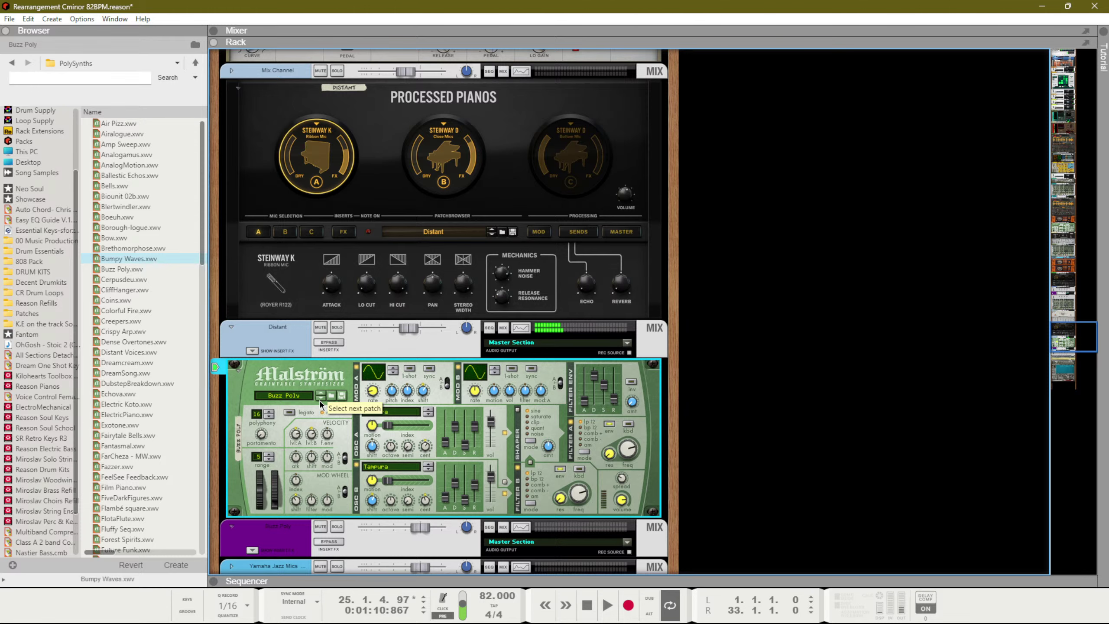
Switch Processed Pianos to the Dreamzone patch and step Malström back through Brethomorphose, Borough-logue and Blertwindler to Biounit 02b
click(491, 234)
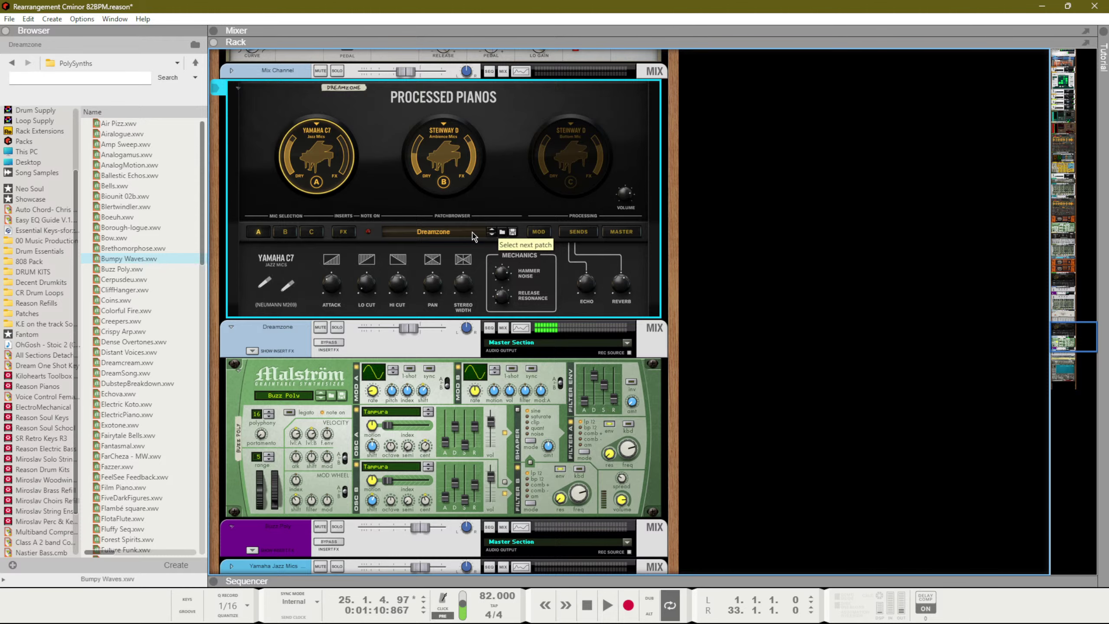
click(320, 395)
click(320, 395)
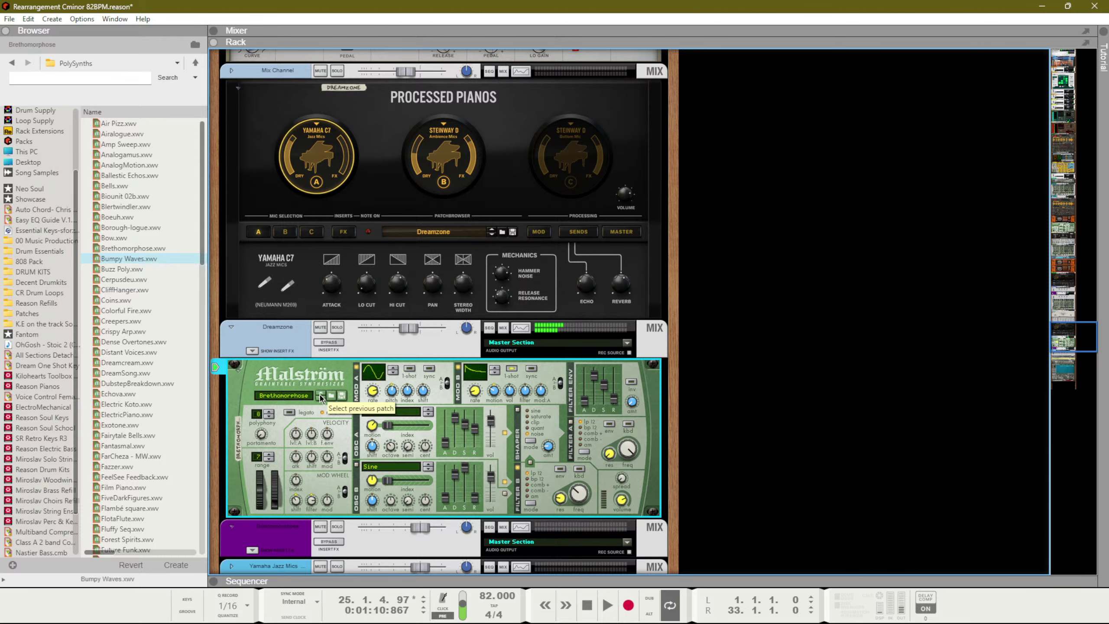
click(320, 395)
click(320, 396)
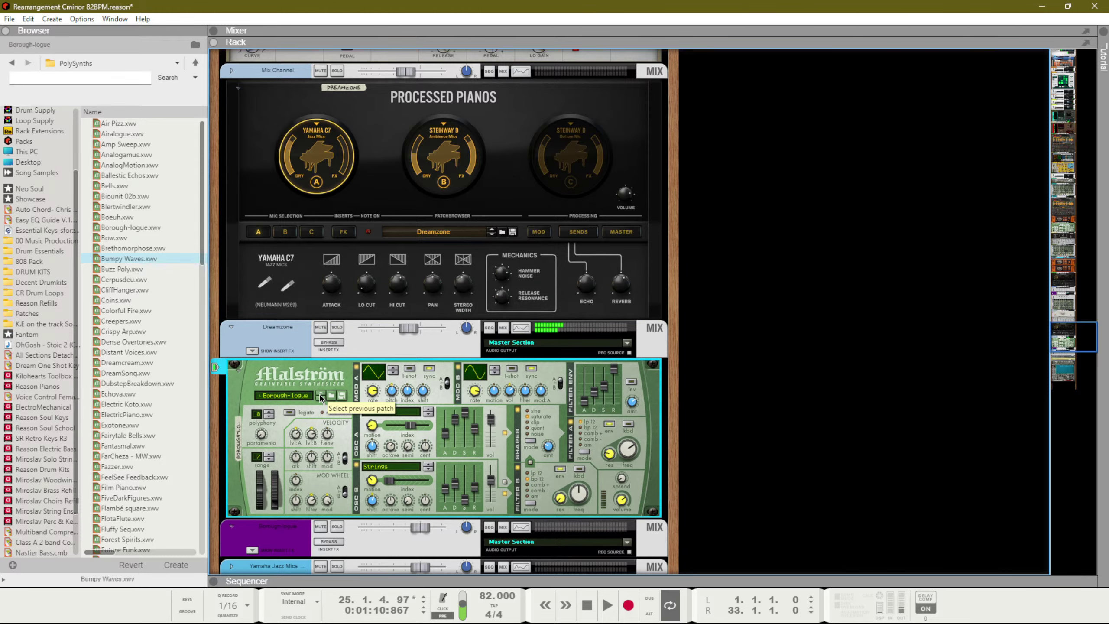
click(320, 396)
click(320, 396)
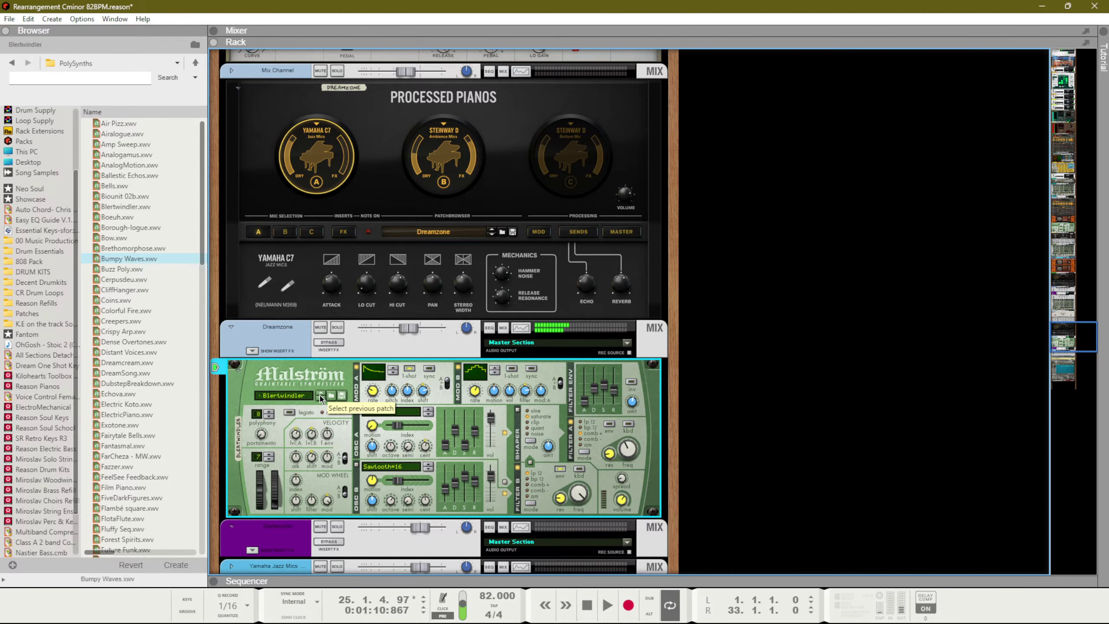
click(320, 395)
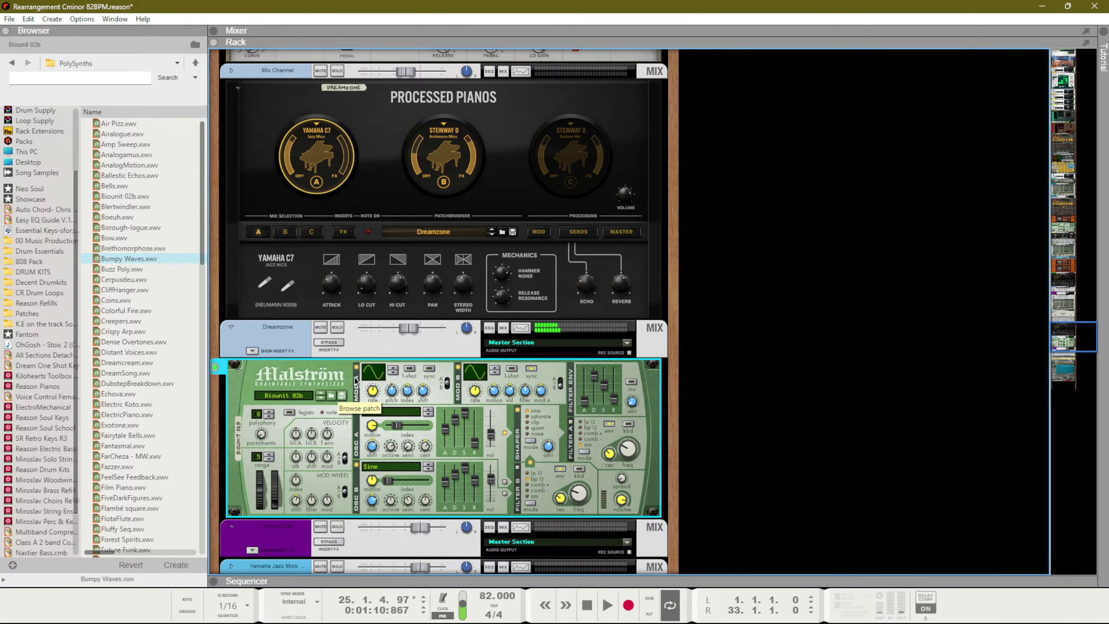
Audition Processed Pianos' Dust to Dust and Flat Mars Society patches while stepping Malström back through Bells to AnalogMotion
click(491, 235)
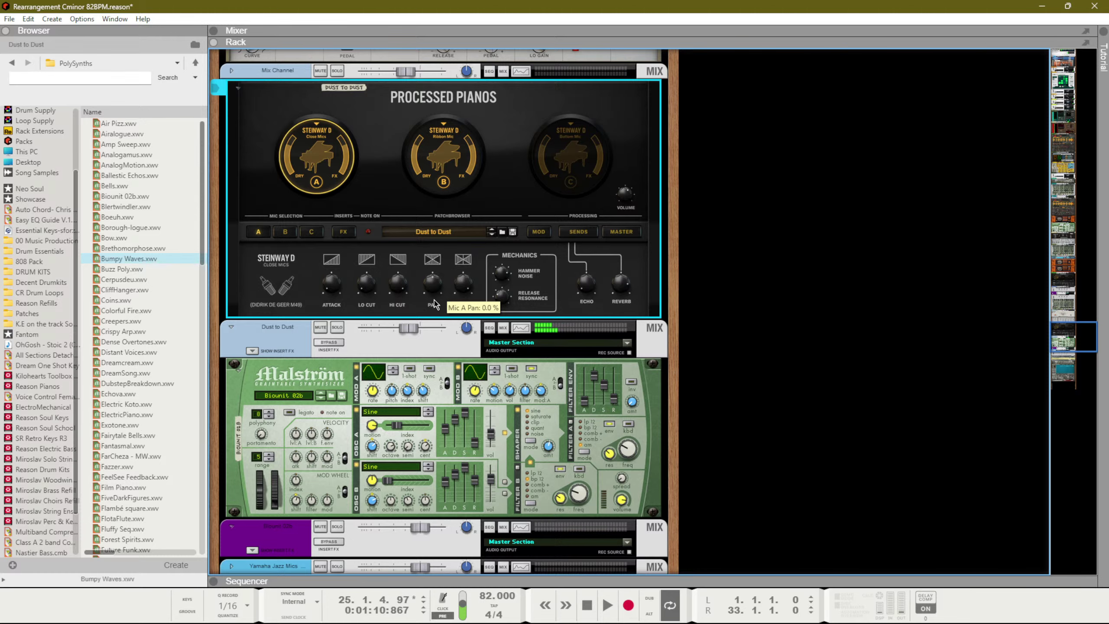
click(320, 392)
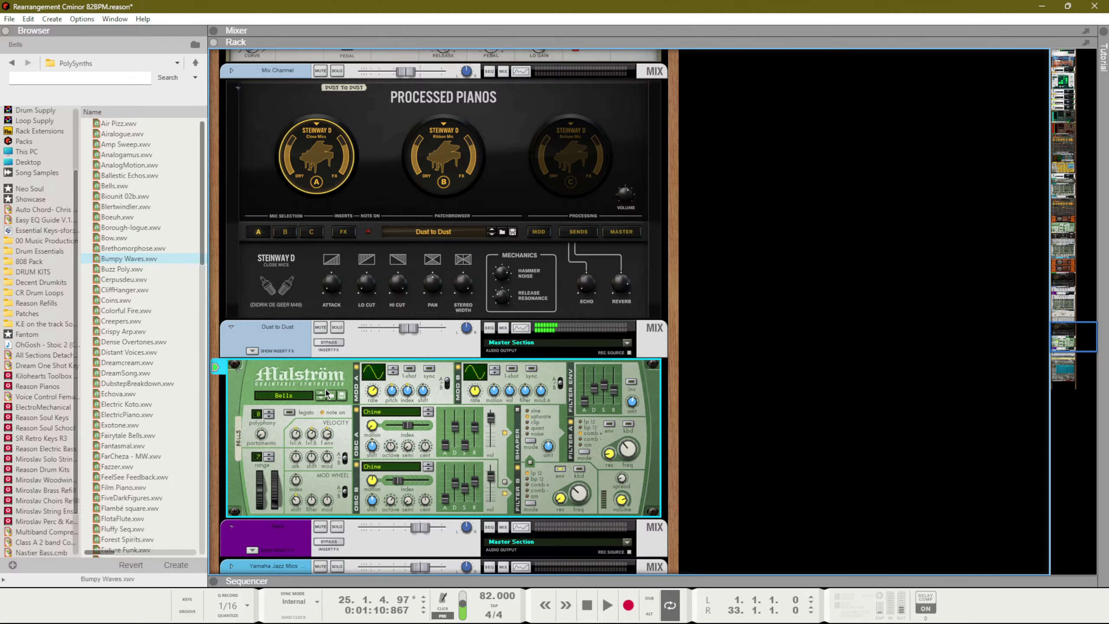
click(319, 395)
click(319, 395)
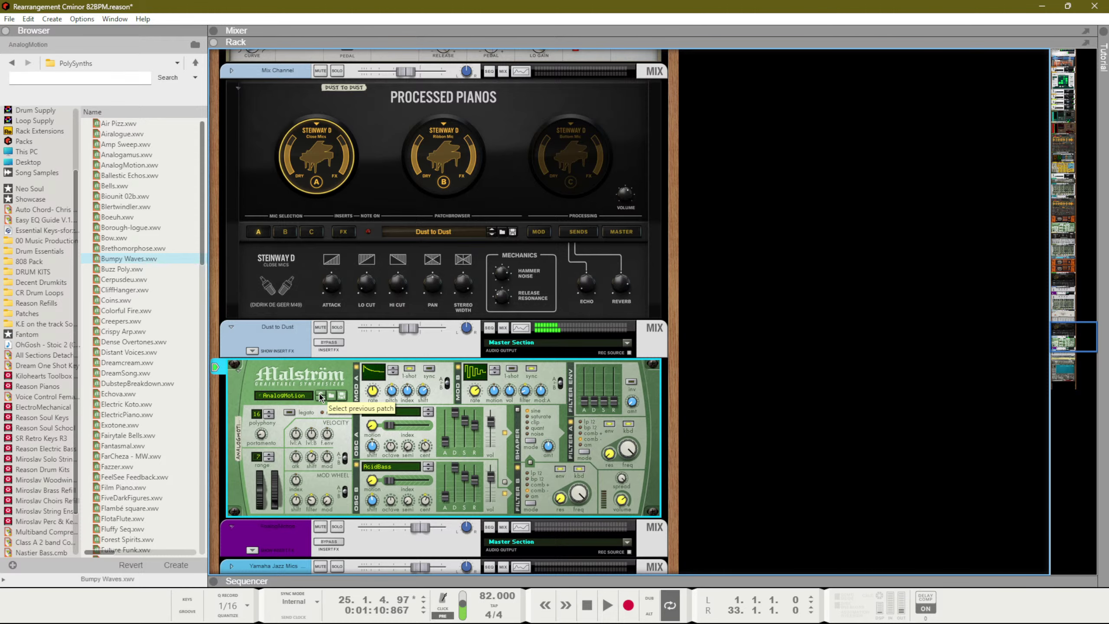
click(493, 236)
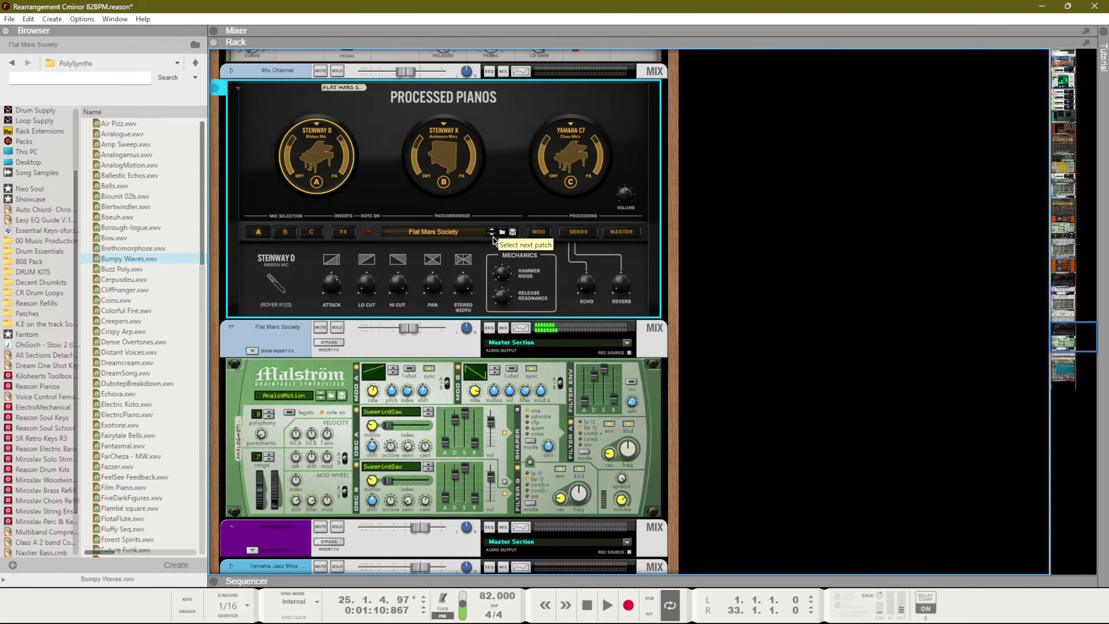
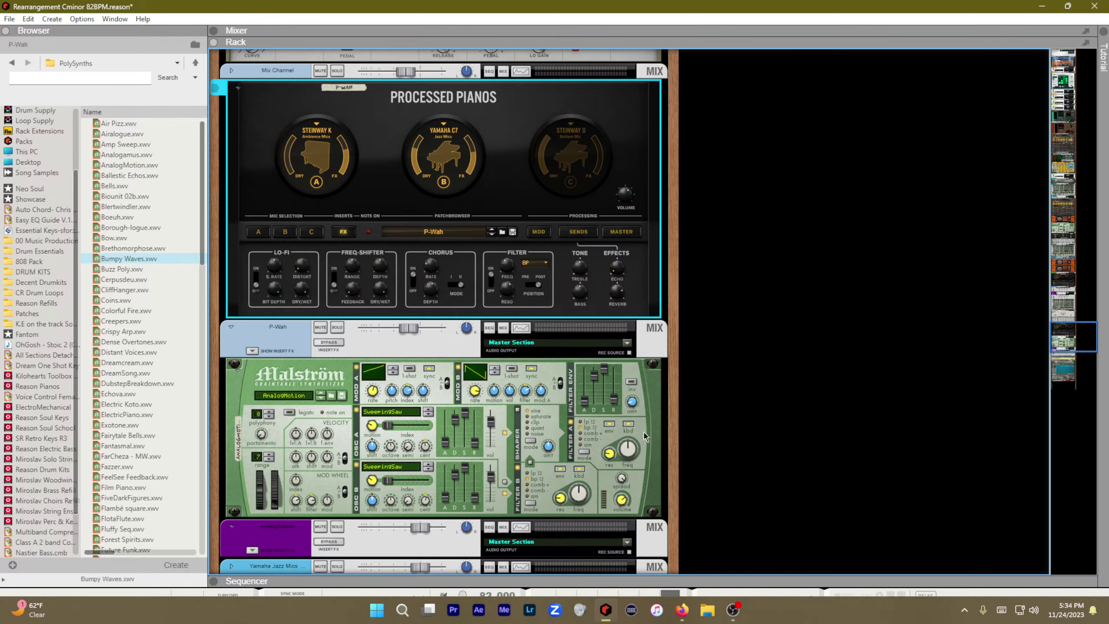
Examine the Processed Pianos cabling on the back of the rack and the related channels in the mixer
click(702, 327)
scroll(702, 327, up, 2)
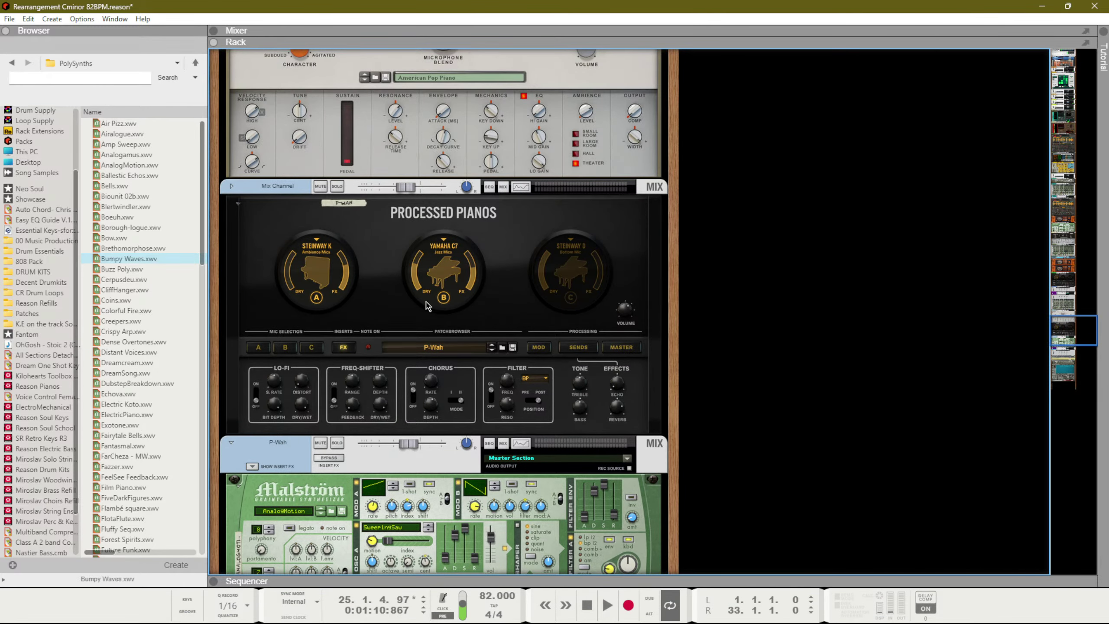
key(Tab)
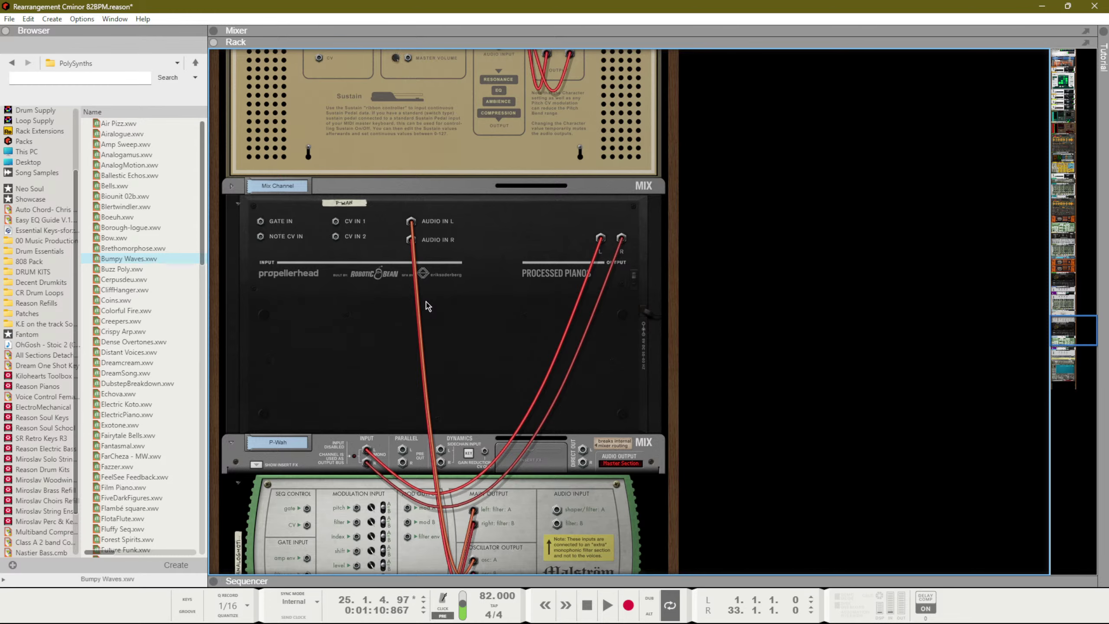
key(F5)
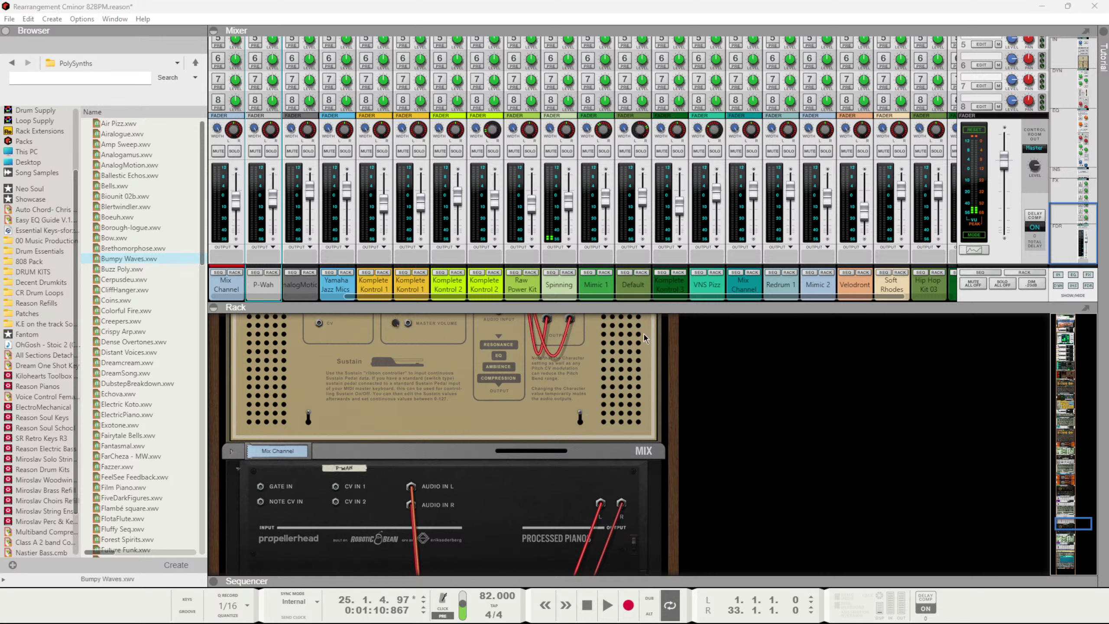
click(592, 420)
scroll(592, 421, down, 4)
scroll(592, 420, up, 3)
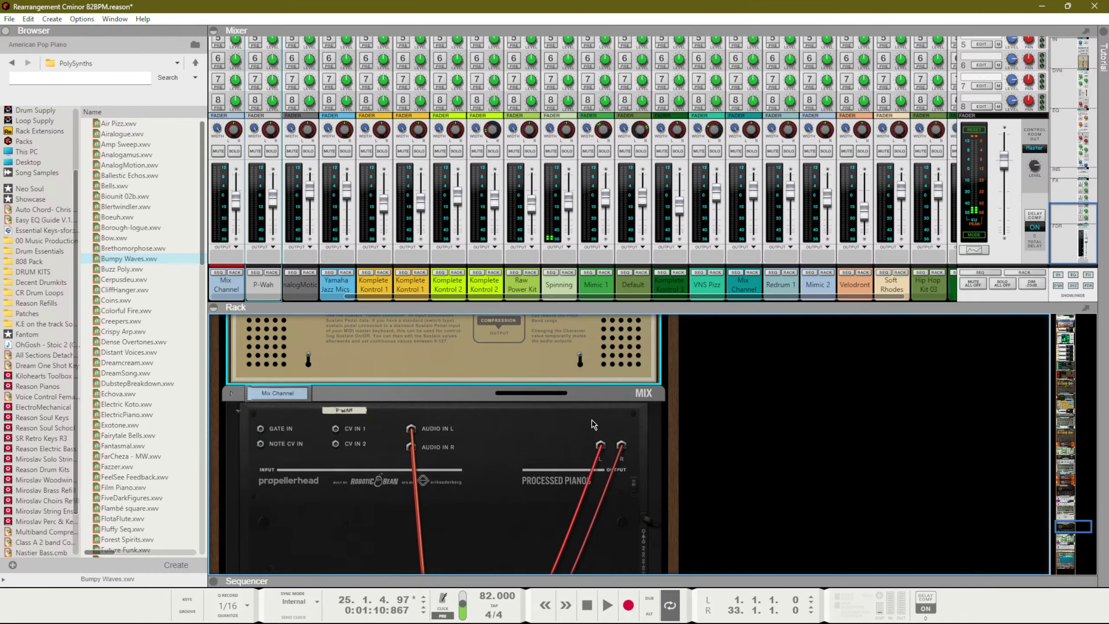
key(Tab)
Show the sequencer arrangement and return the song position to bar 1
key(F7)
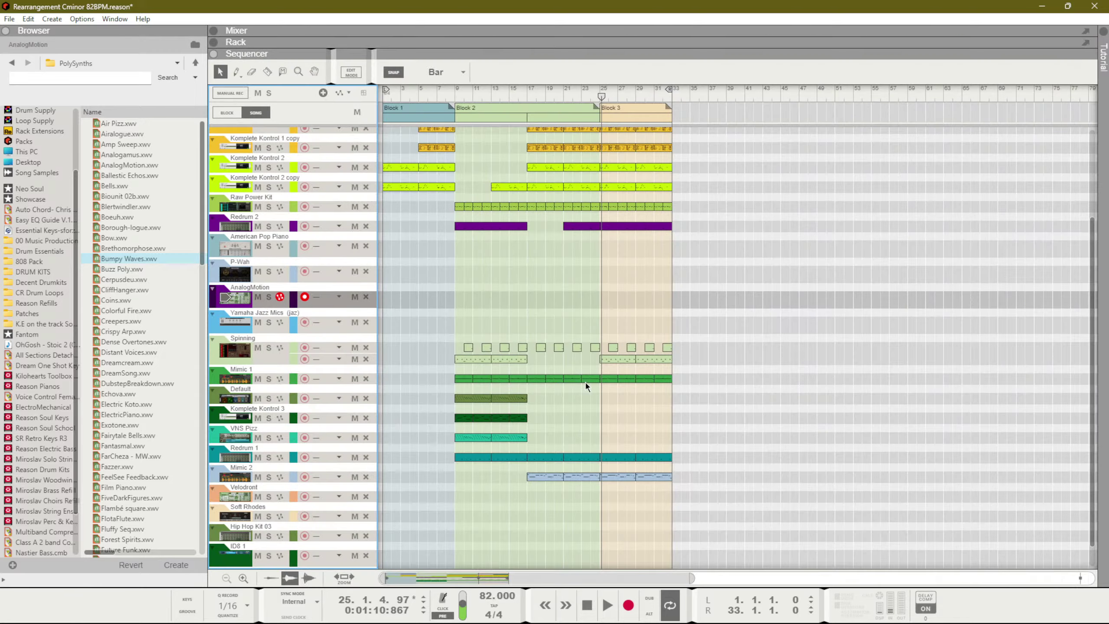
scroll(581, 319, down, 4)
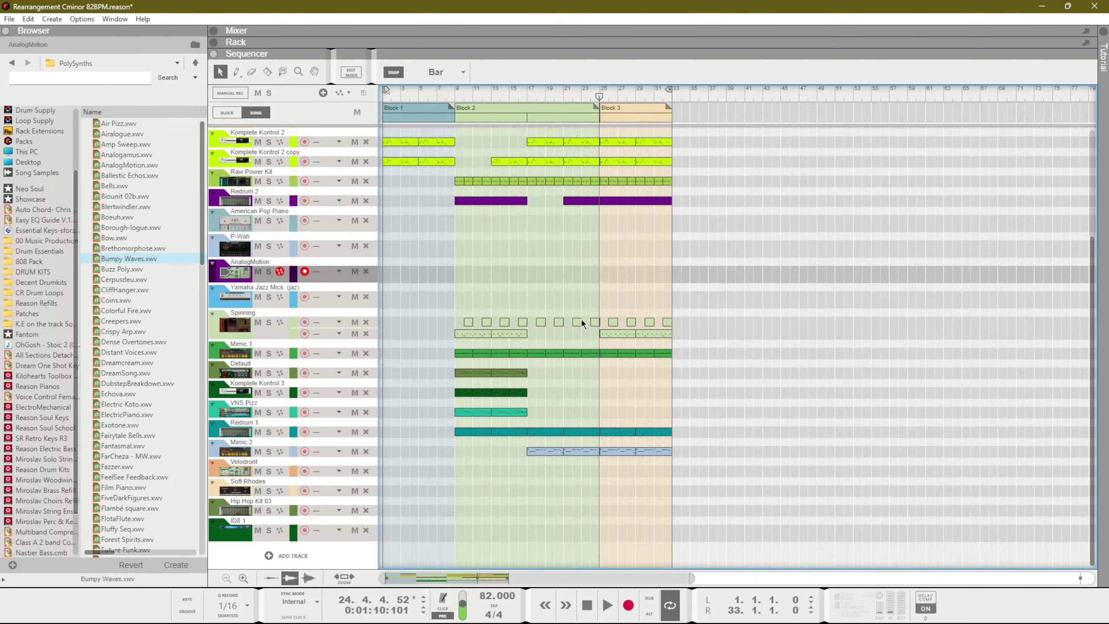
key(Home)
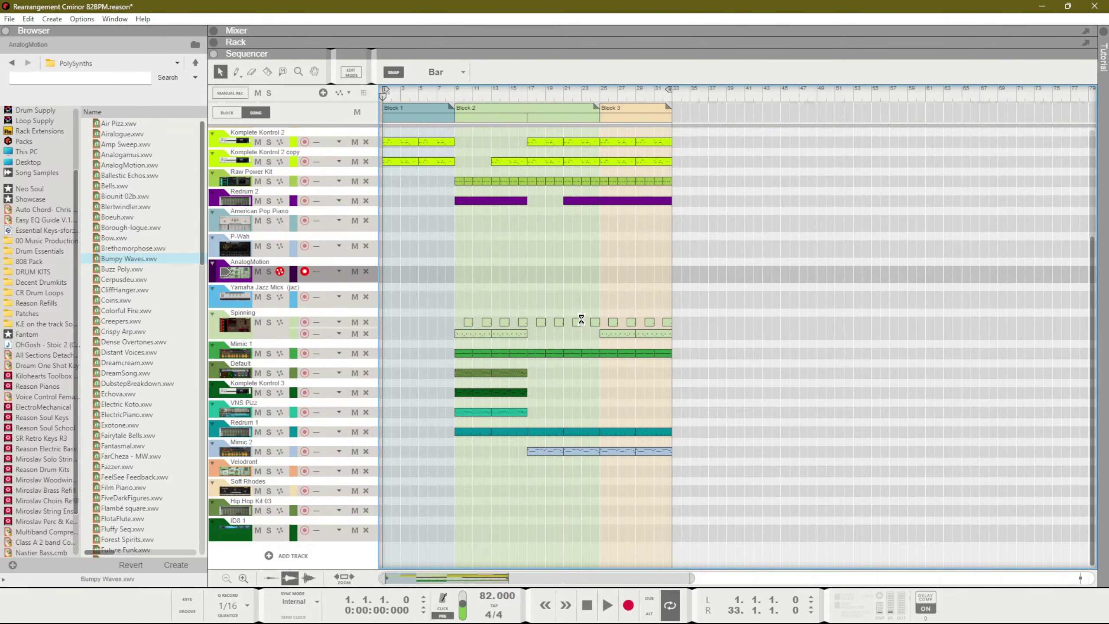
key(space)
key(space)
Move the American Pop Piano, P-Wah, AnalogMotion and Yamaha Jazz Mics tracks to the end of the track list, below ID8 1
scroll(577, 319, up, 5)
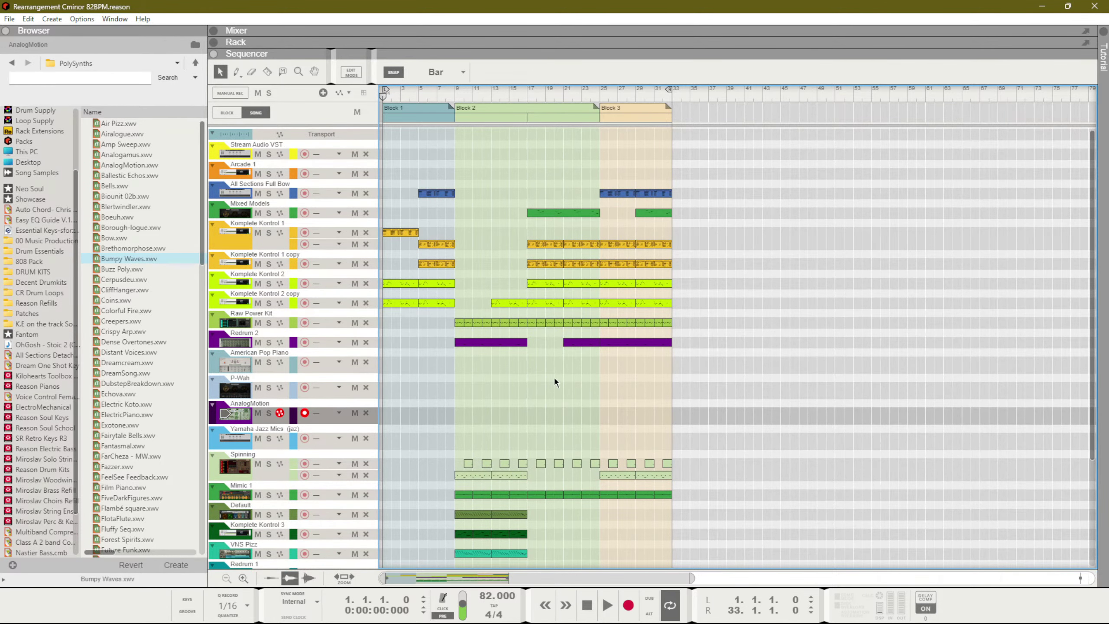
scroll(329, 410, down, 5)
drag(241, 226, 242, 568)
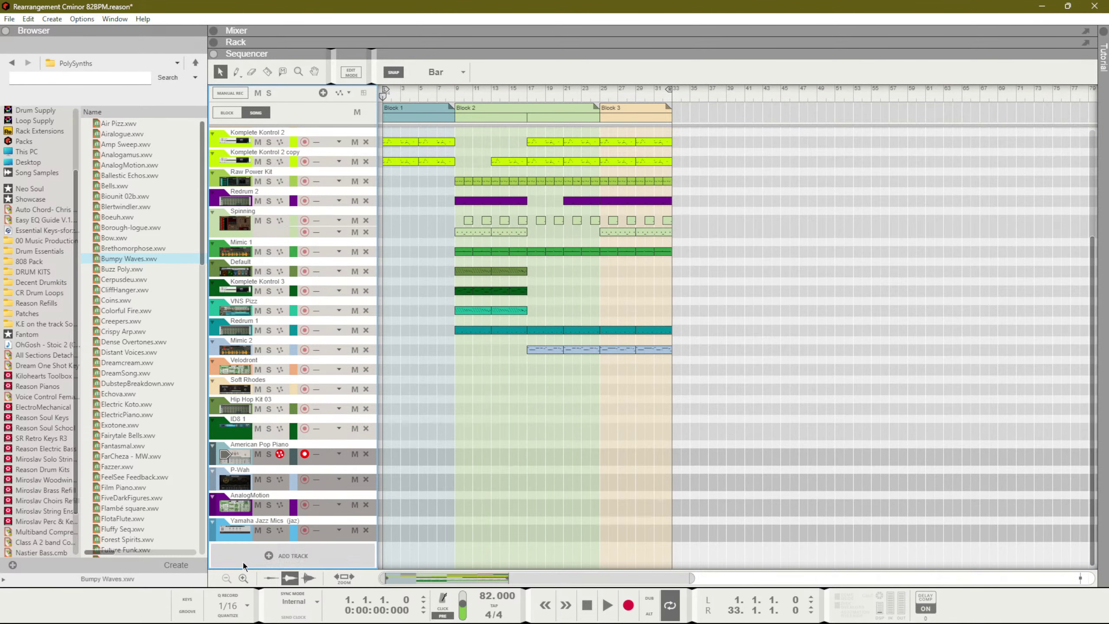
scroll(499, 486, up, 8)
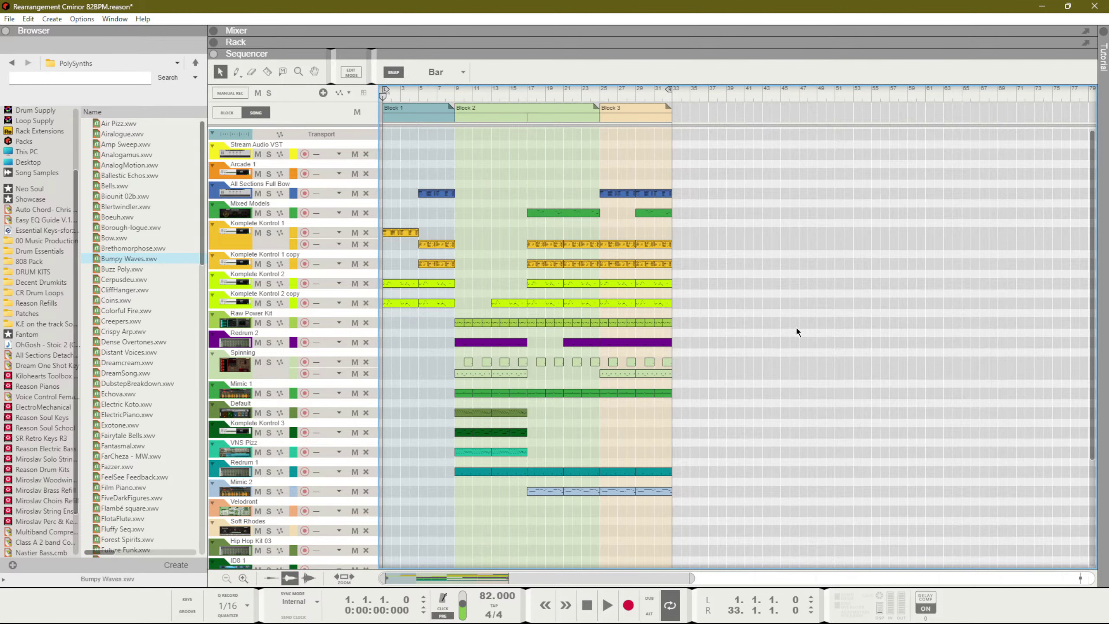
Select the Arcade 1 track for input and bypass all players on the Komplete Kontrol 1 device with the Chord Sequencer
click(218, 174)
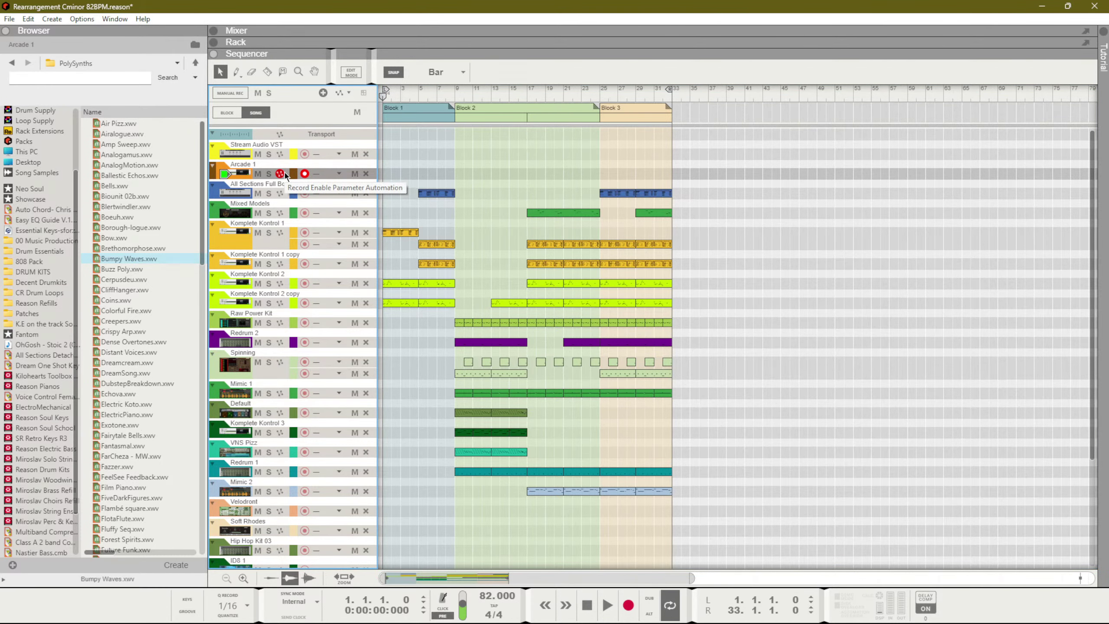
key(F6)
key(F5)
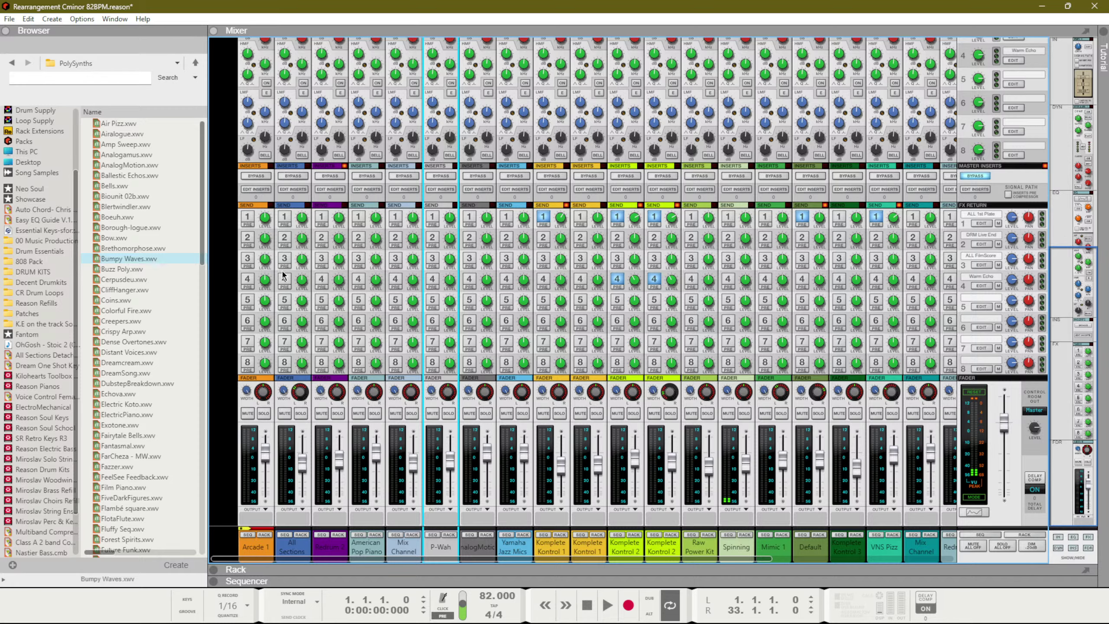
key(F6)
scroll(369, 324, up, 3)
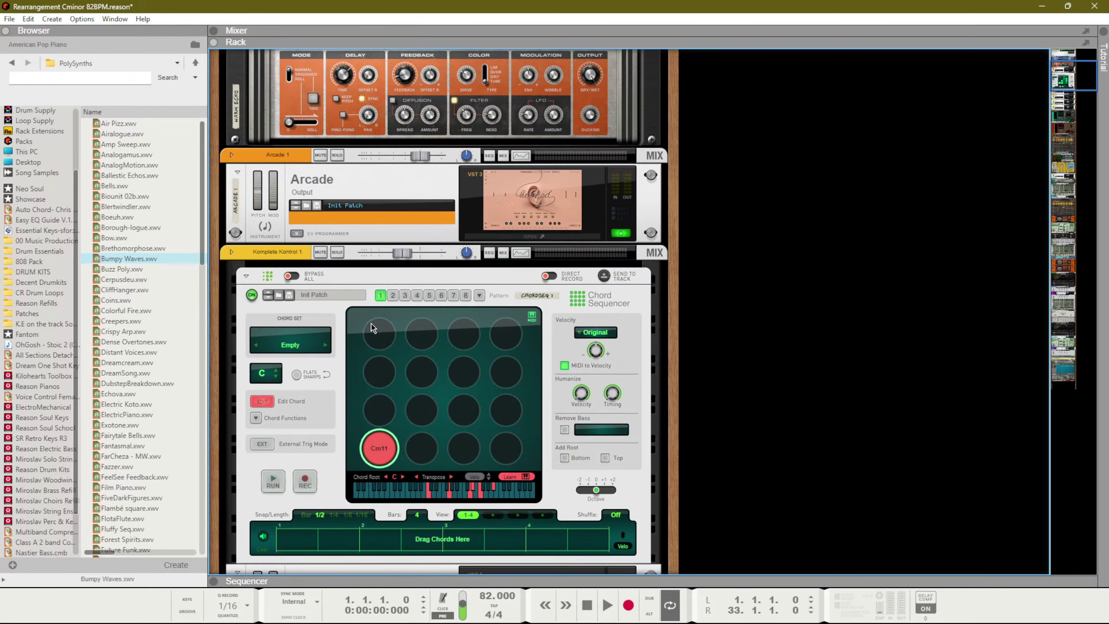
click(292, 276)
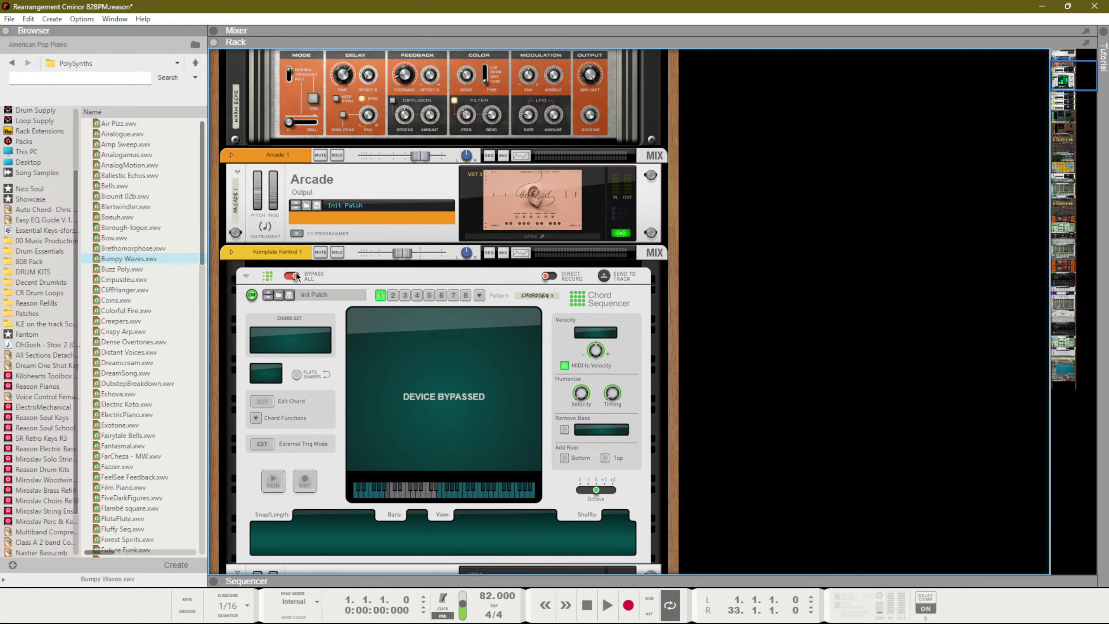
Load the Last Shot sampler from Arcade's Hooked line and open its session key list
click(486, 203)
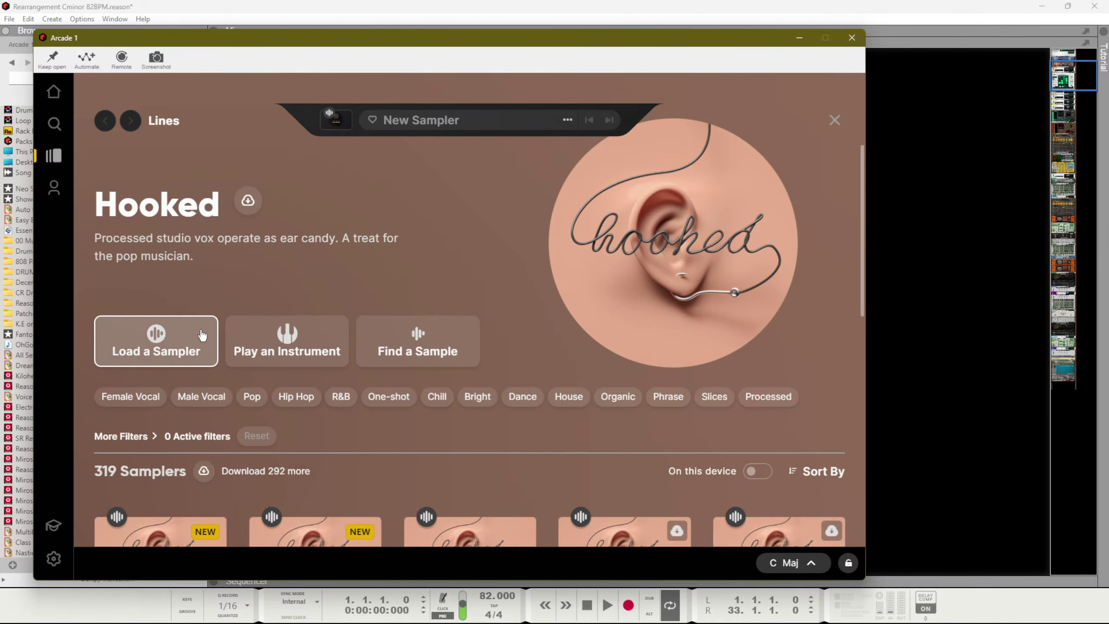
scroll(181, 459, down, 5)
click(160, 308)
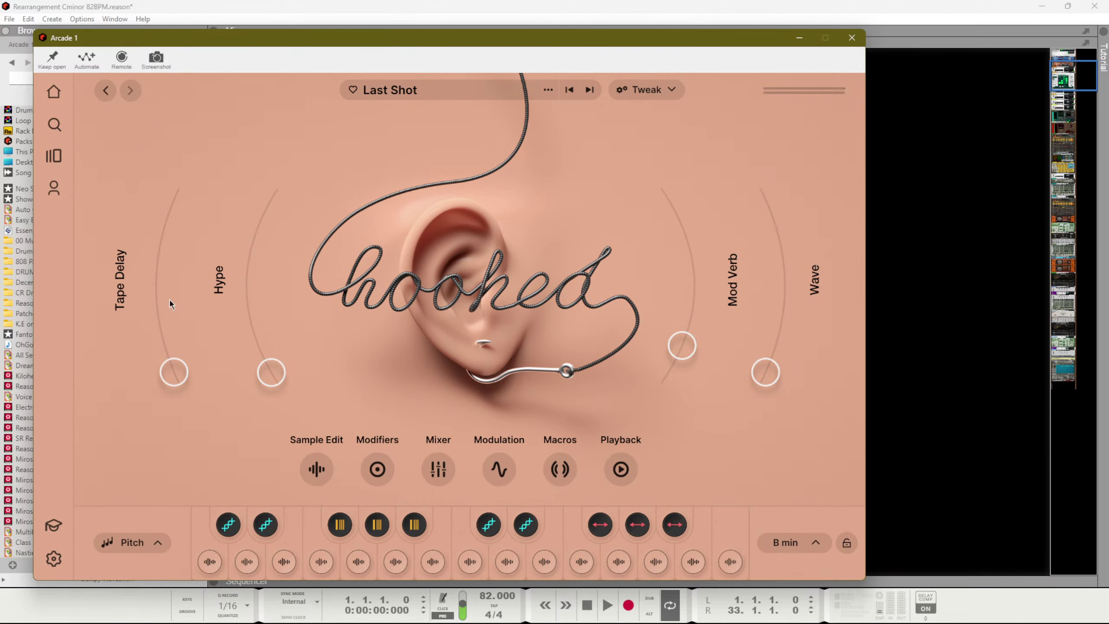
click(808, 544)
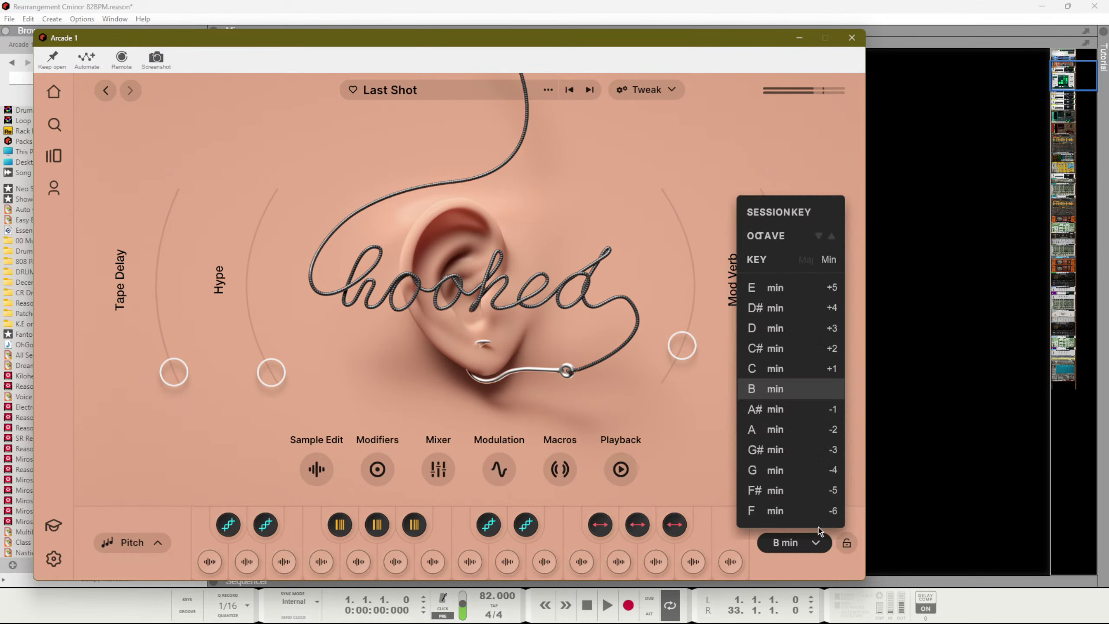
Play the song from the start and lower the Arcade 1 channel level to about -10.58 dB
click(931, 218)
key(space)
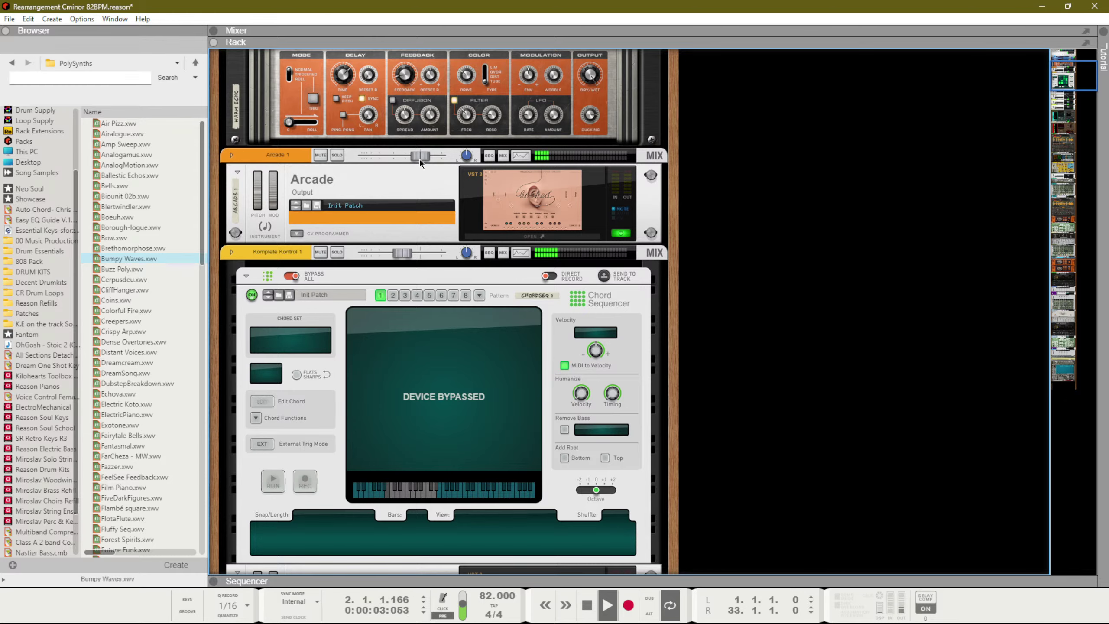
drag(420, 157, 402, 164)
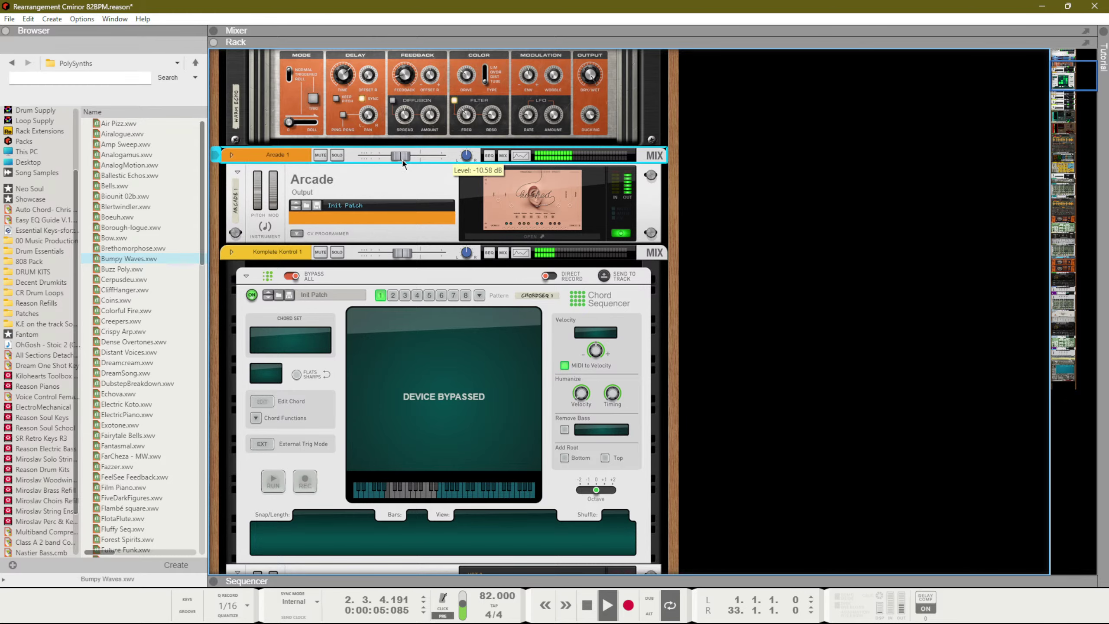
Open the Arcade 1 plugin window and filter the Hooked line's samplers by Female Vocal
click(519, 205)
double_click(520, 205)
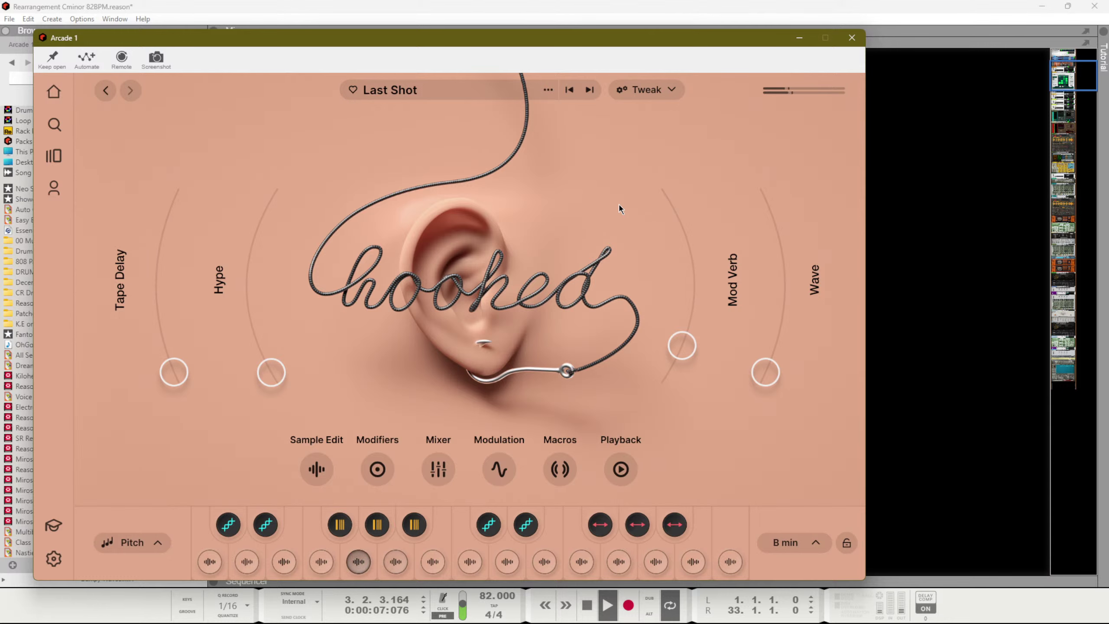
click(399, 94)
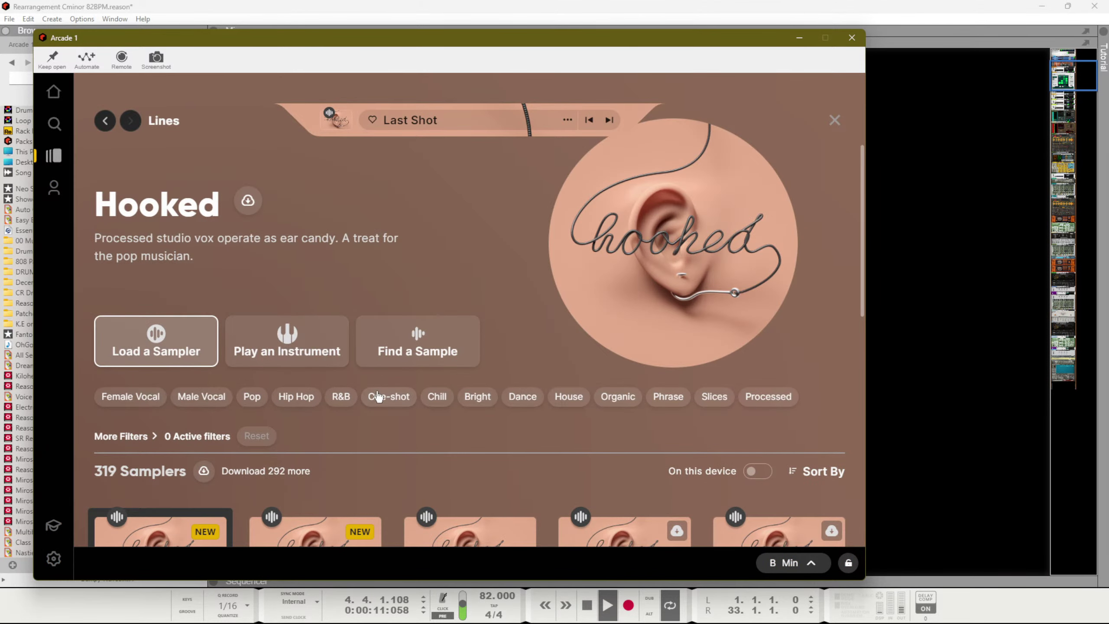
scroll(378, 397, down, 3)
click(124, 265)
scroll(475, 466, down, 1)
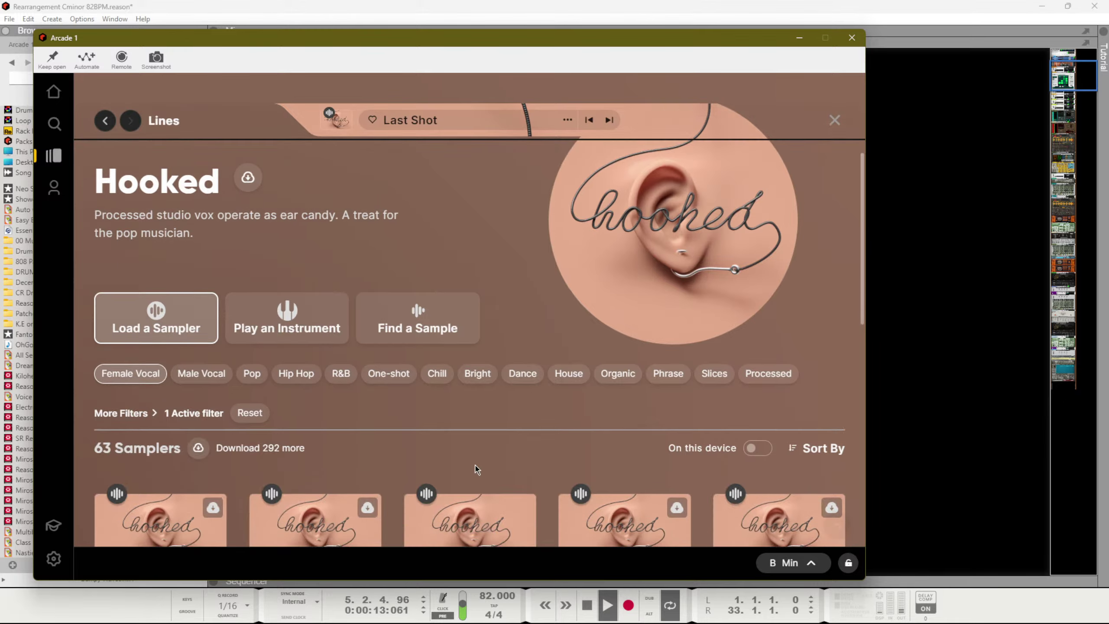
Download the Favorite Color sampler from the filtered Hooked results and load it
scroll(475, 466, down, 8)
scroll(162, 179, up, 3)
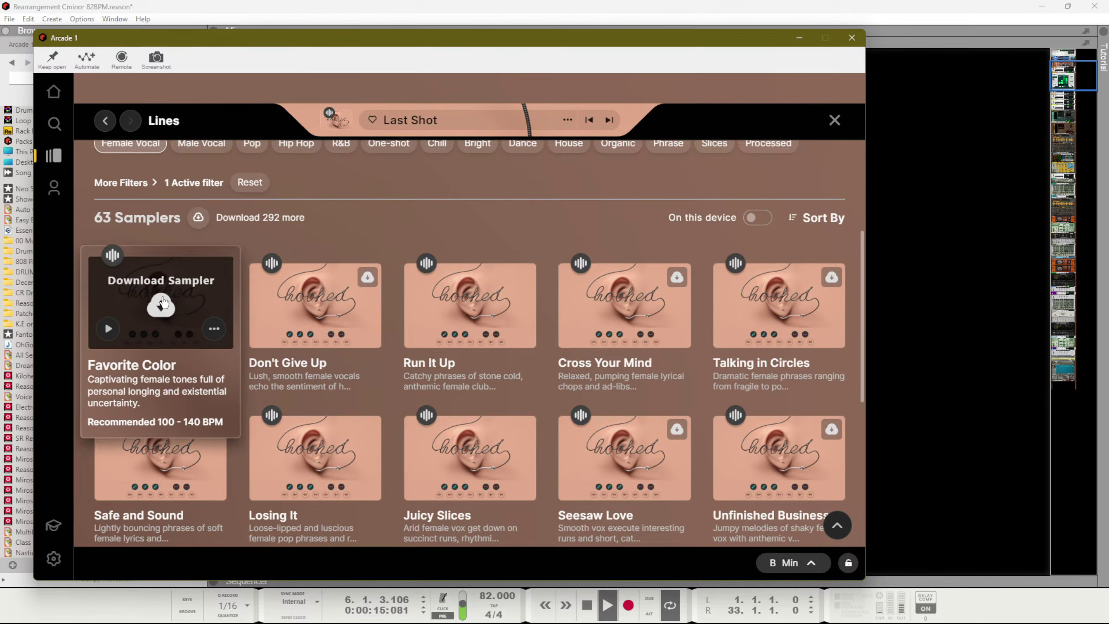
click(161, 304)
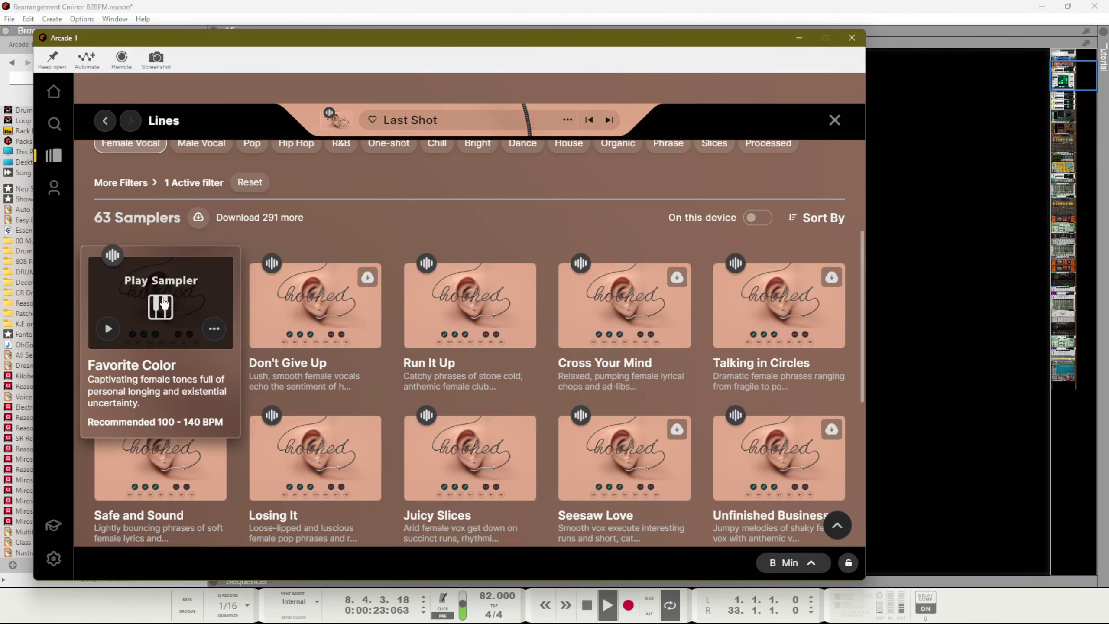
click(161, 305)
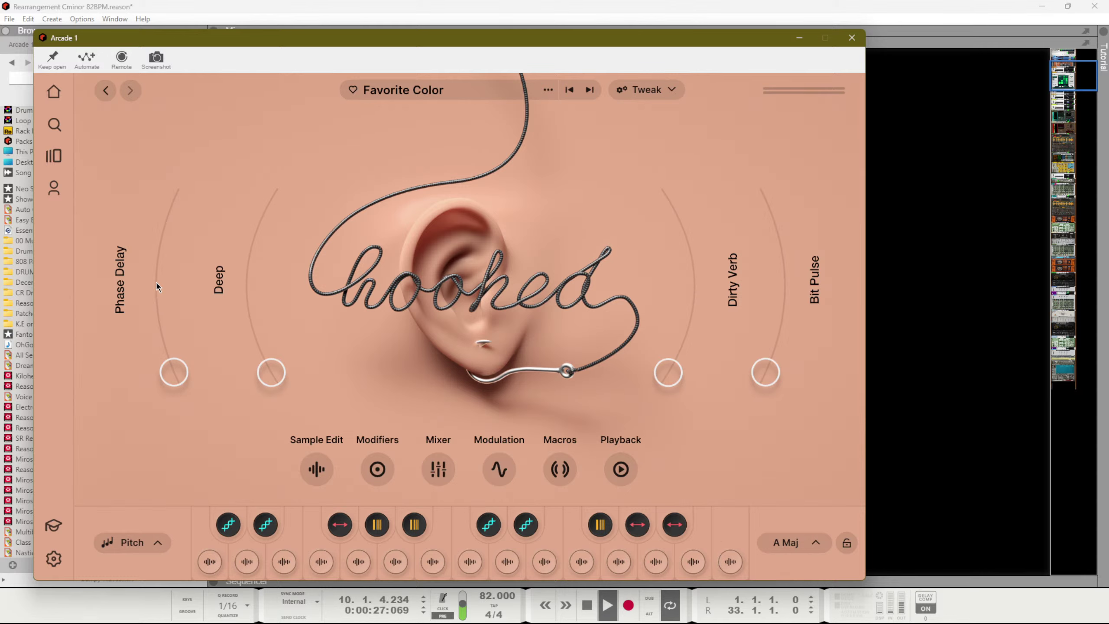
Try Favorite Color in different session keys, switching between major and minor, and leave it on C# minor
click(828, 554)
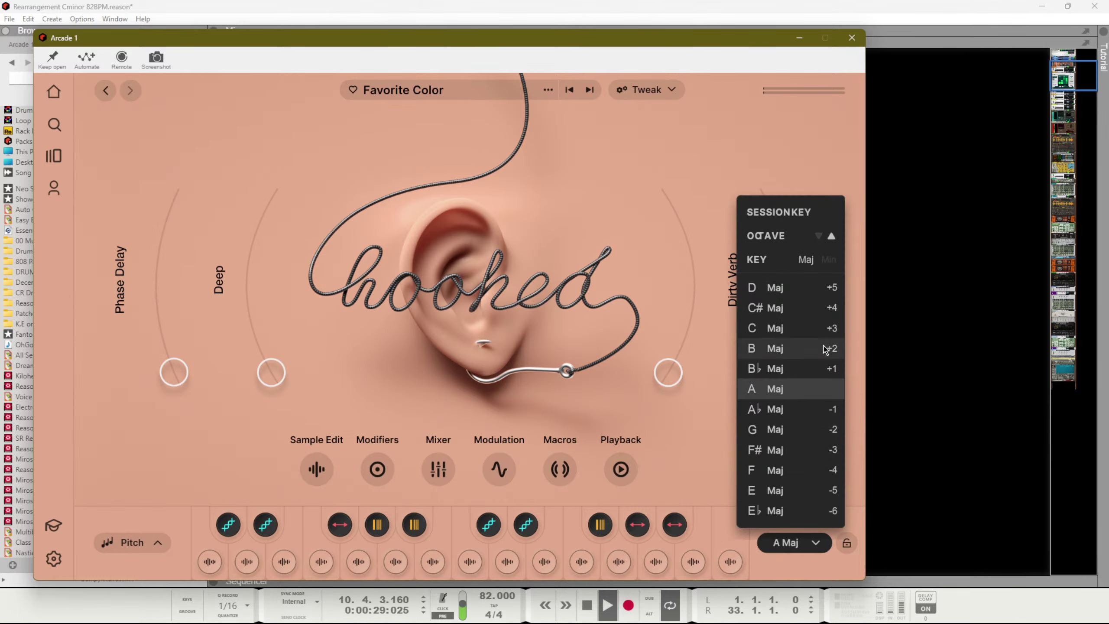
click(829, 260)
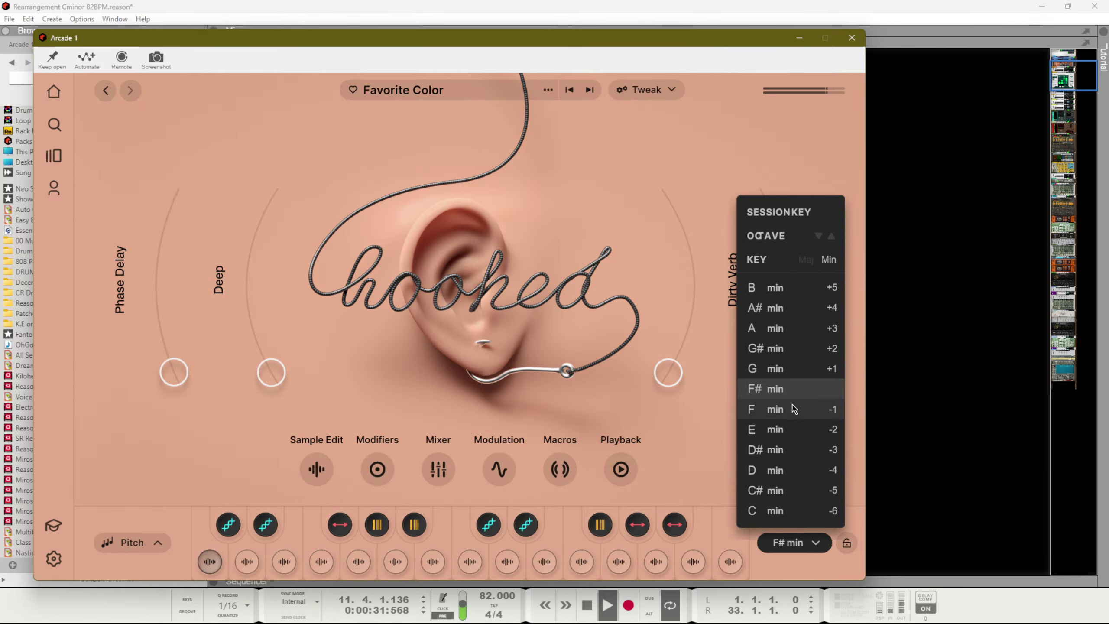
click(783, 497)
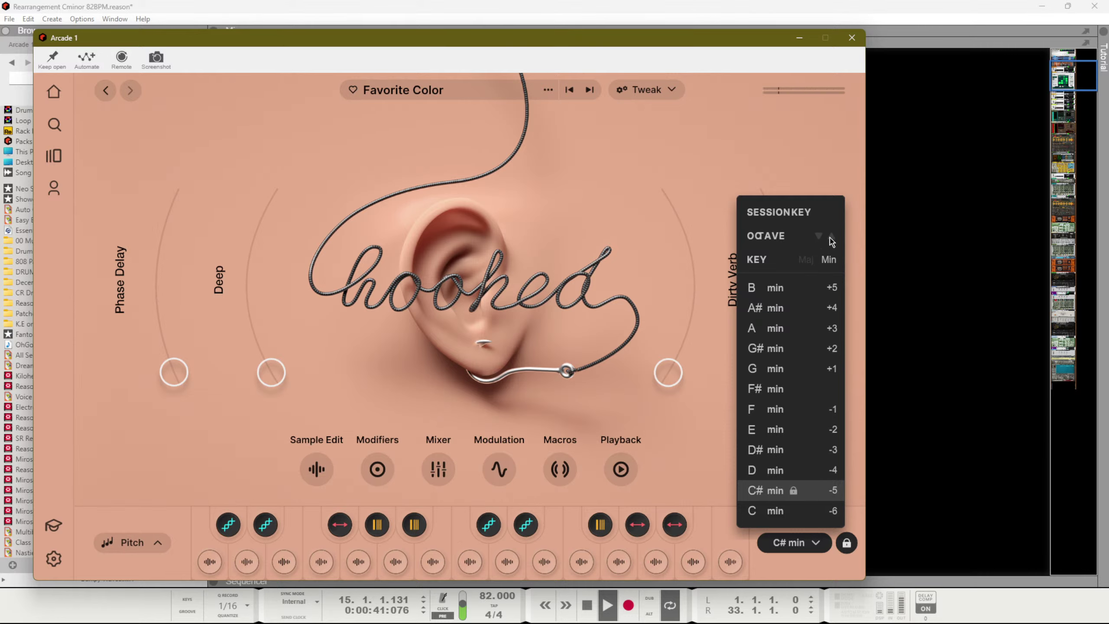
click(807, 261)
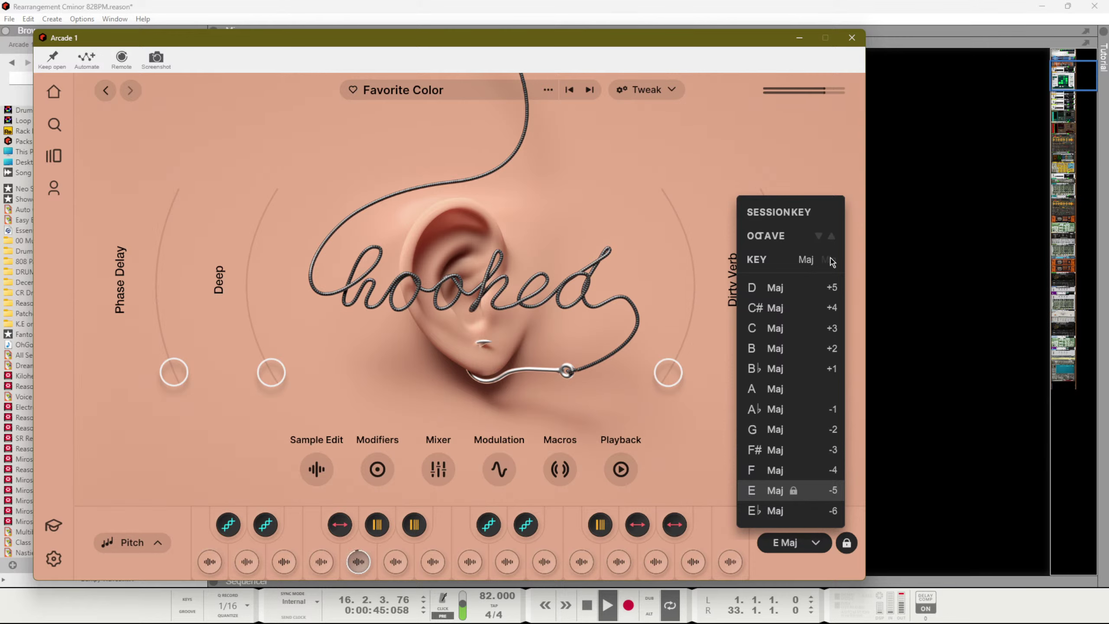
click(831, 260)
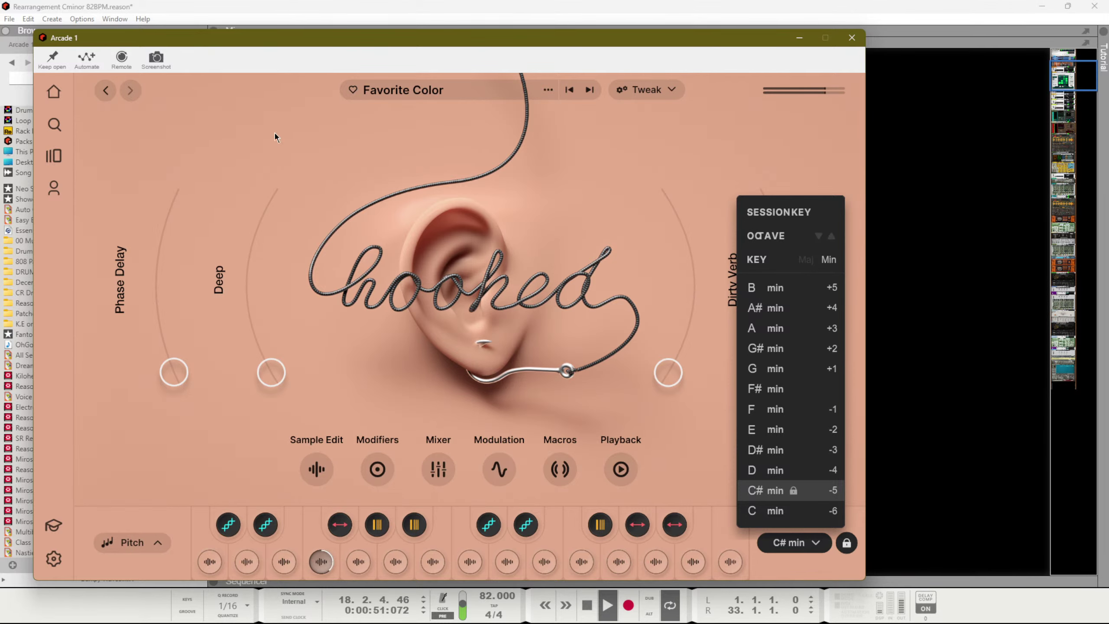
Download and load the Don't Give Up sampler from the Hooked line and check its session key list
click(535, 92)
scroll(415, 254, down, 5)
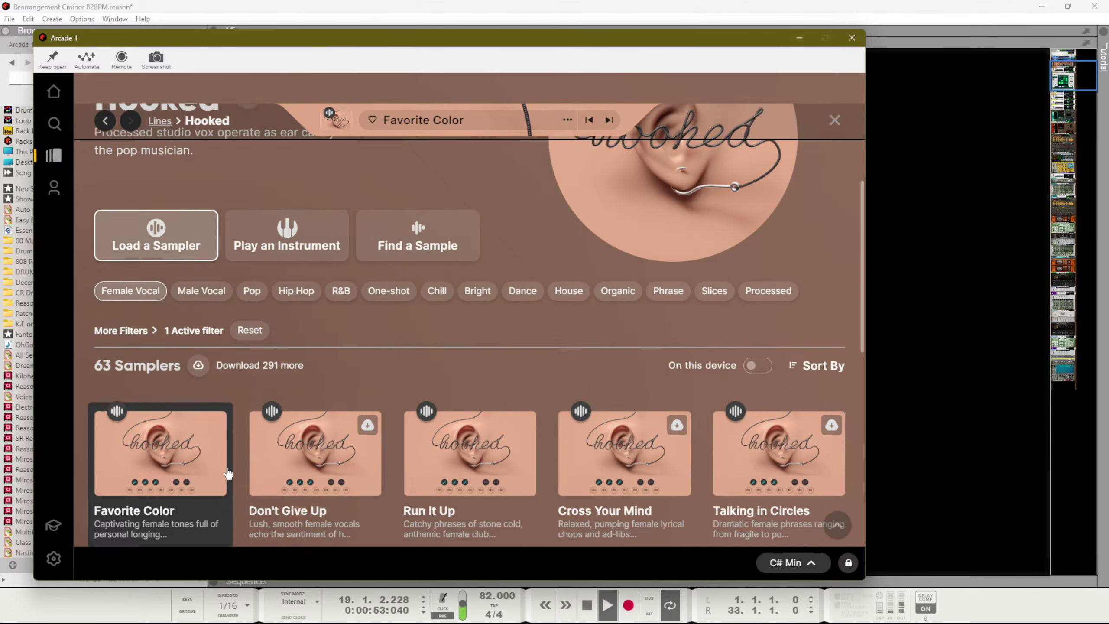
click(314, 308)
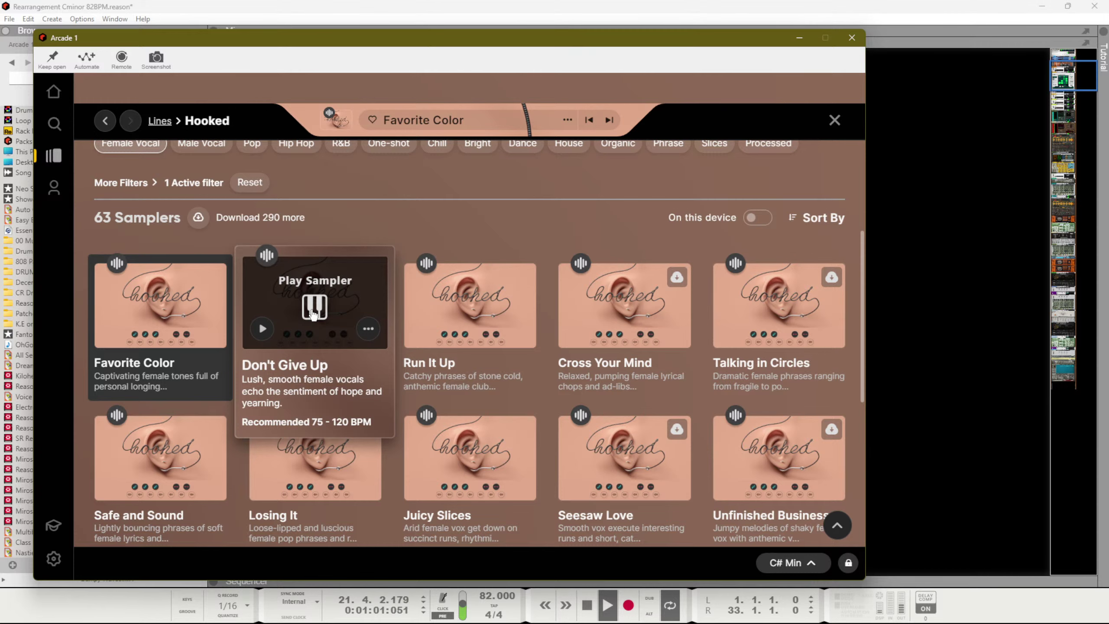
click(313, 308)
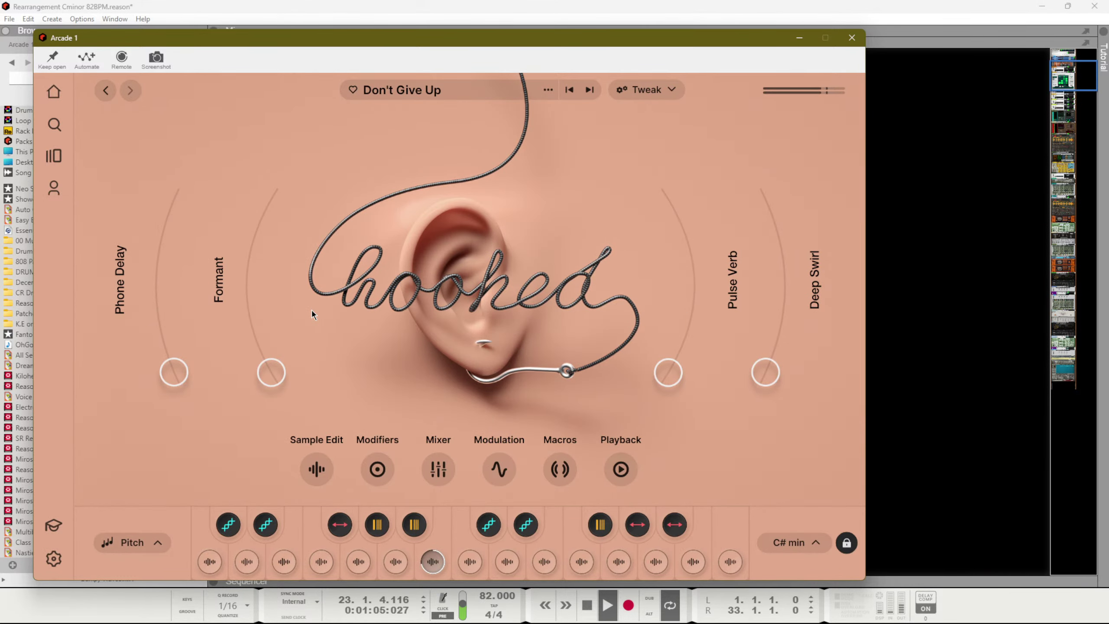
click(786, 541)
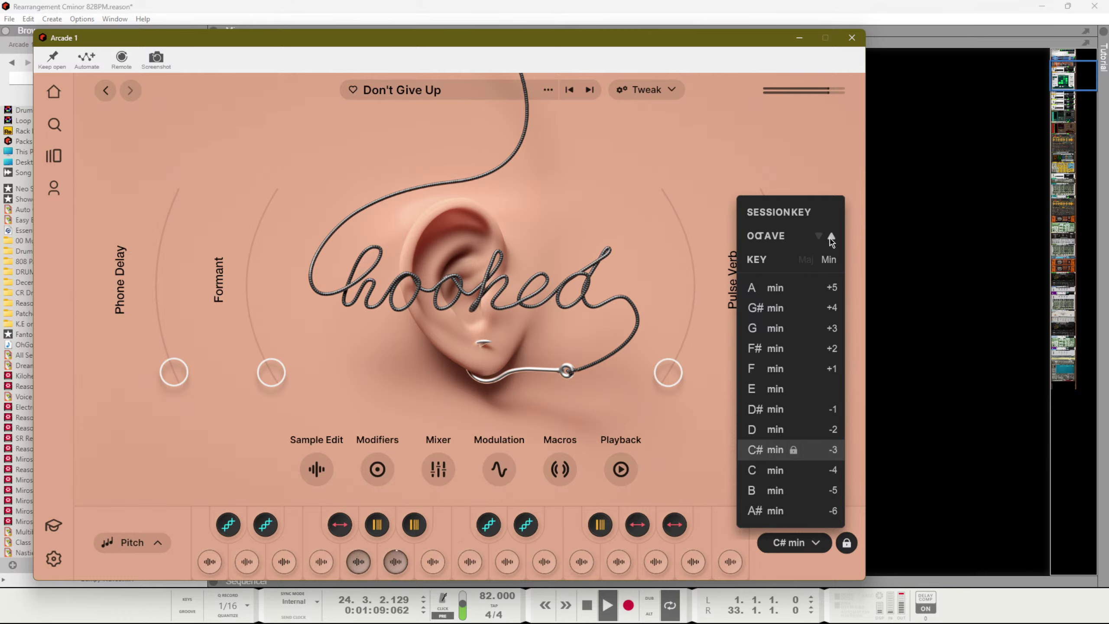
click(740, 167)
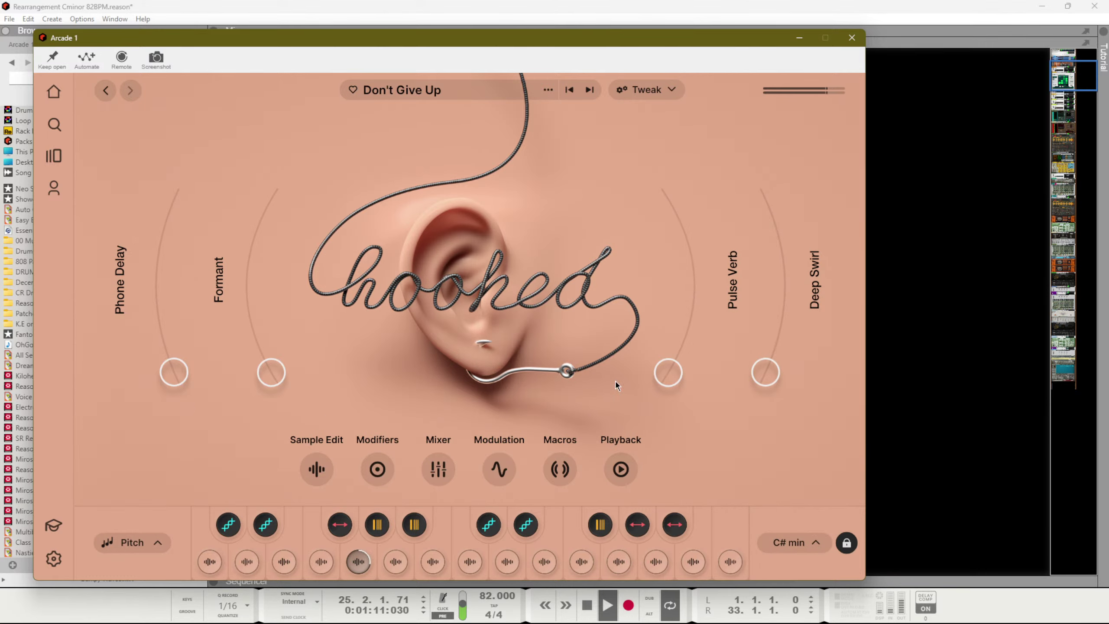
Try the Deep Swirl macro at maximum and return it to minimum, and raise Formant and Phone Delay to maximum
drag(772, 389, 732, 186)
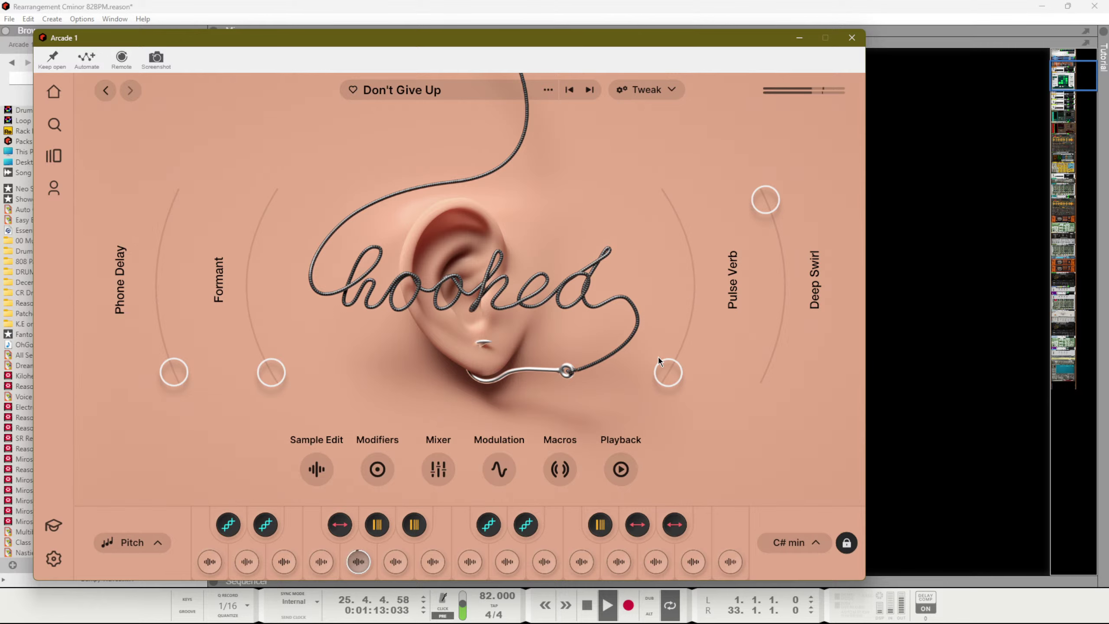
drag(249, 367, 270, 131)
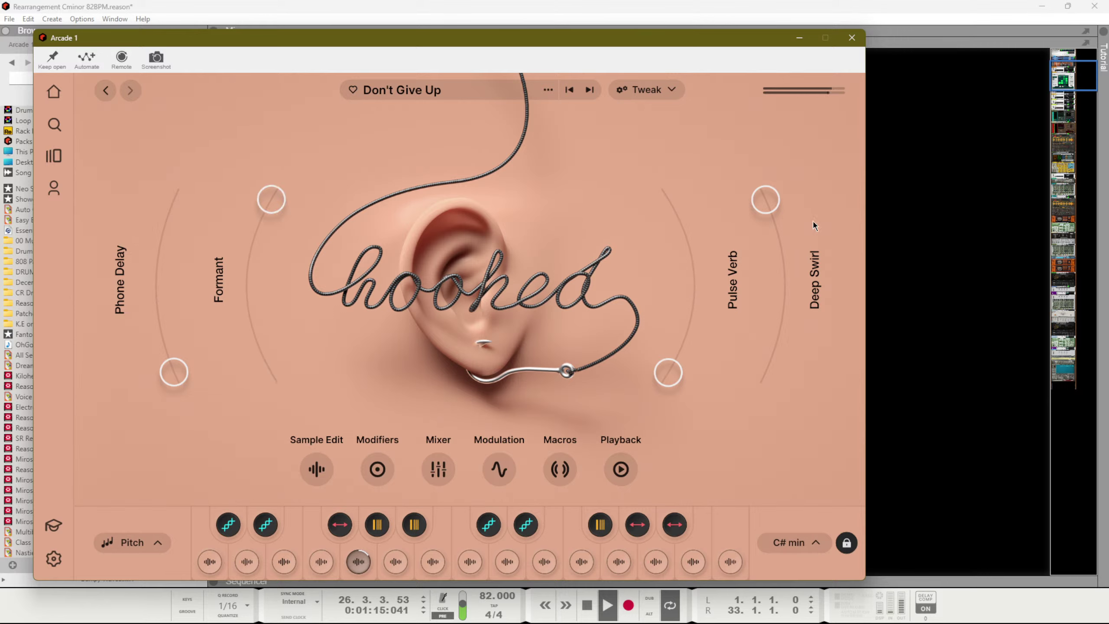
drag(766, 200, 767, 384)
click(803, 551)
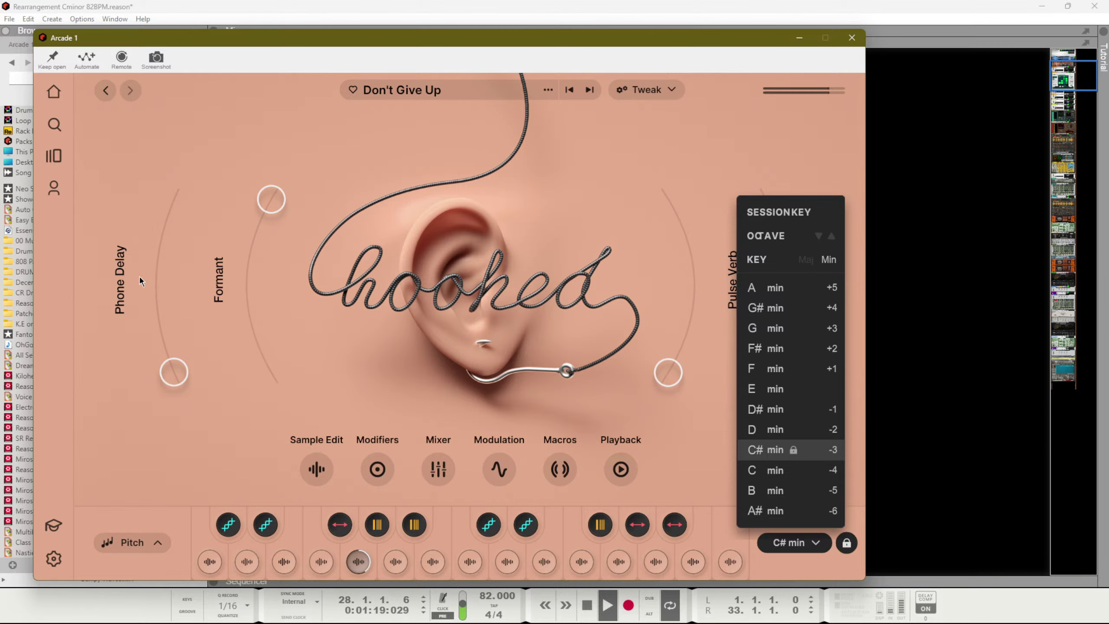
drag(173, 373, 175, 197)
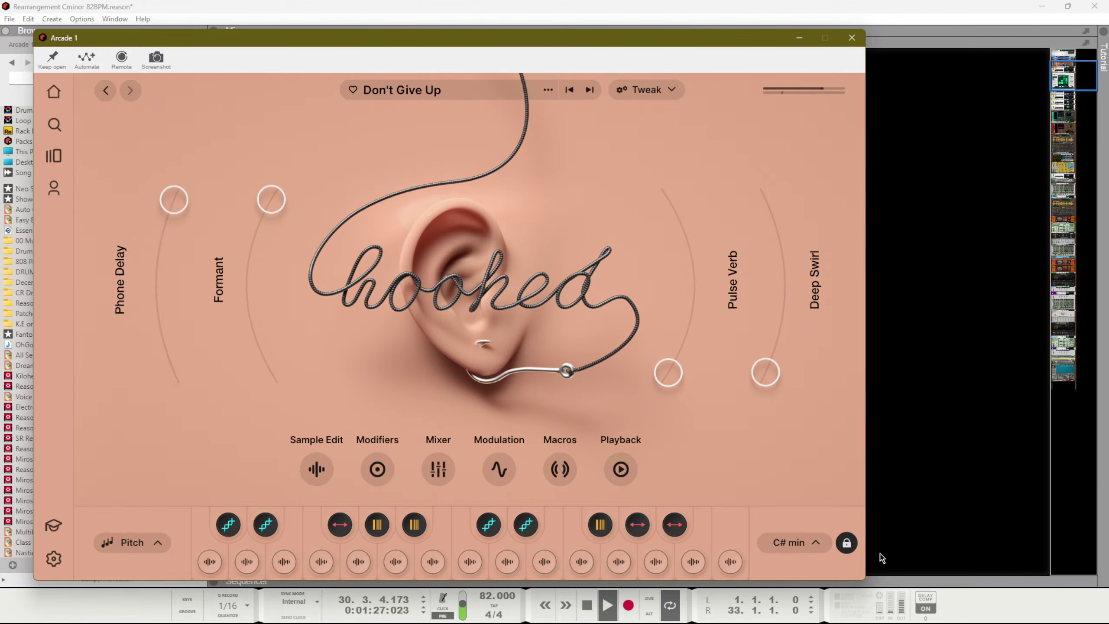
Try Don't Give Up in E minor, set its session key to F minor, and return the Formant macro to minimum
click(818, 534)
click(819, 386)
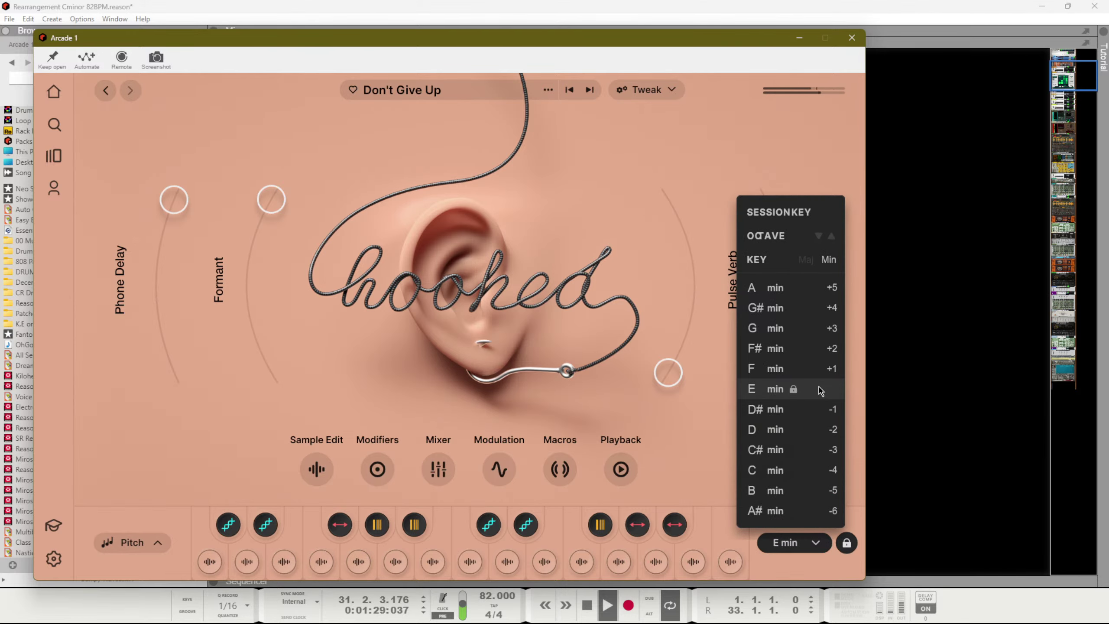
click(805, 369)
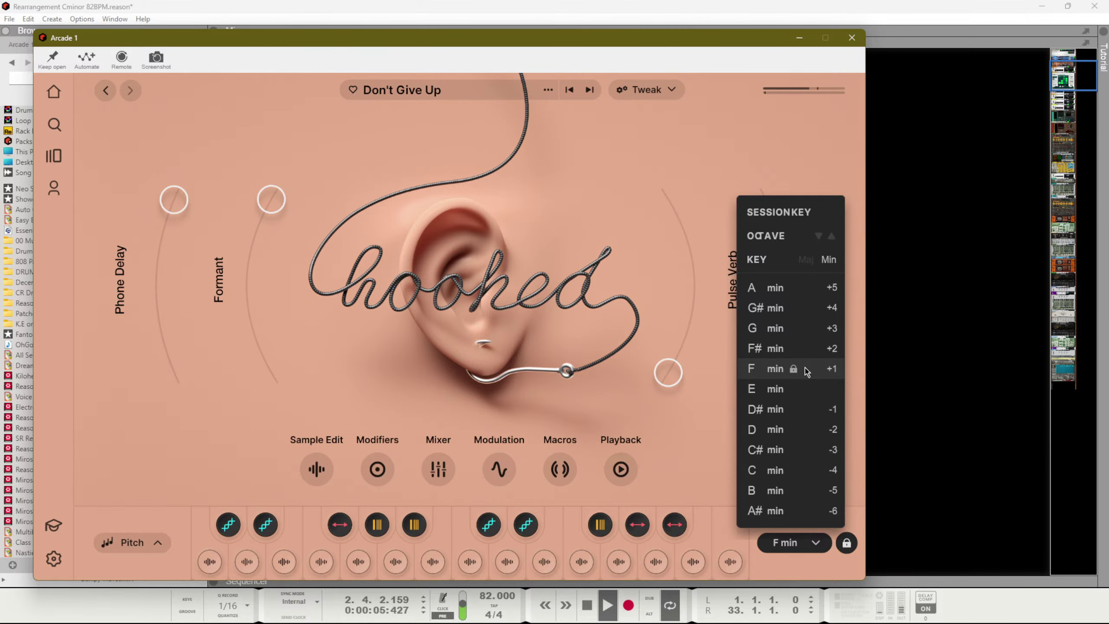
click(269, 212)
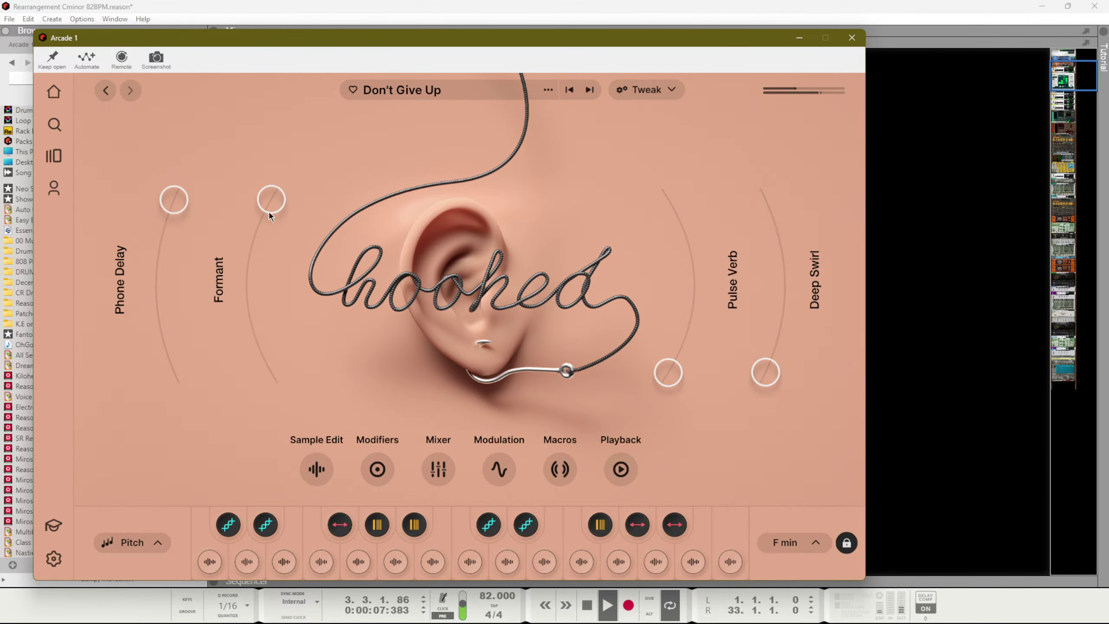
drag(268, 212, 276, 330)
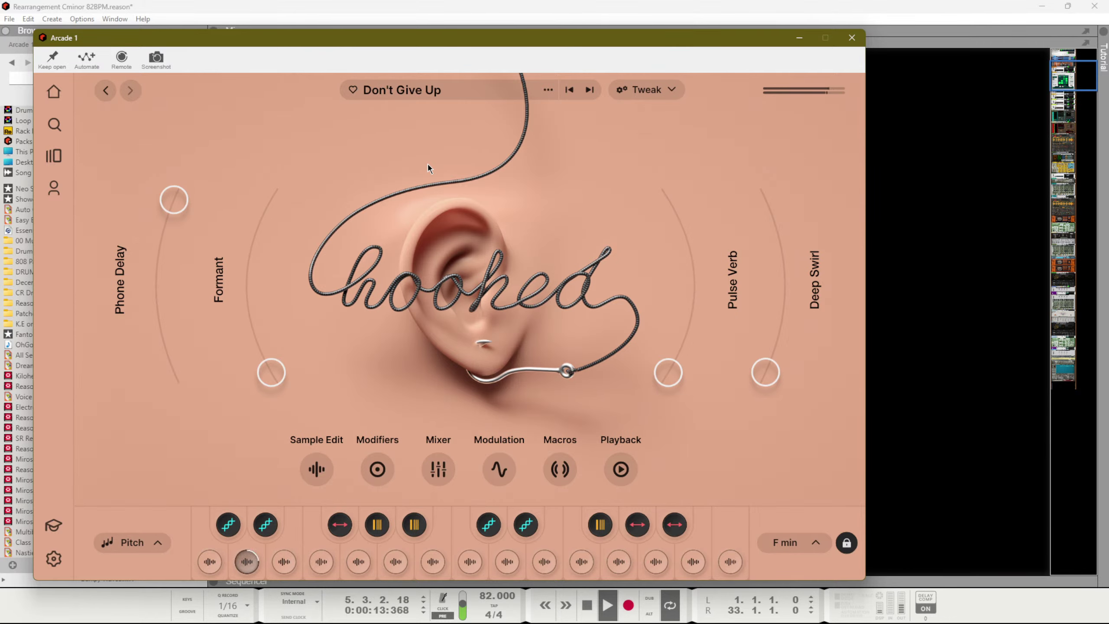
Minimize Arcade, open the Spectrum EQ for the Arcade 1 mixer channel, and enable its low-pass and high-pass filters
click(801, 37)
scroll(583, 315, up, 5)
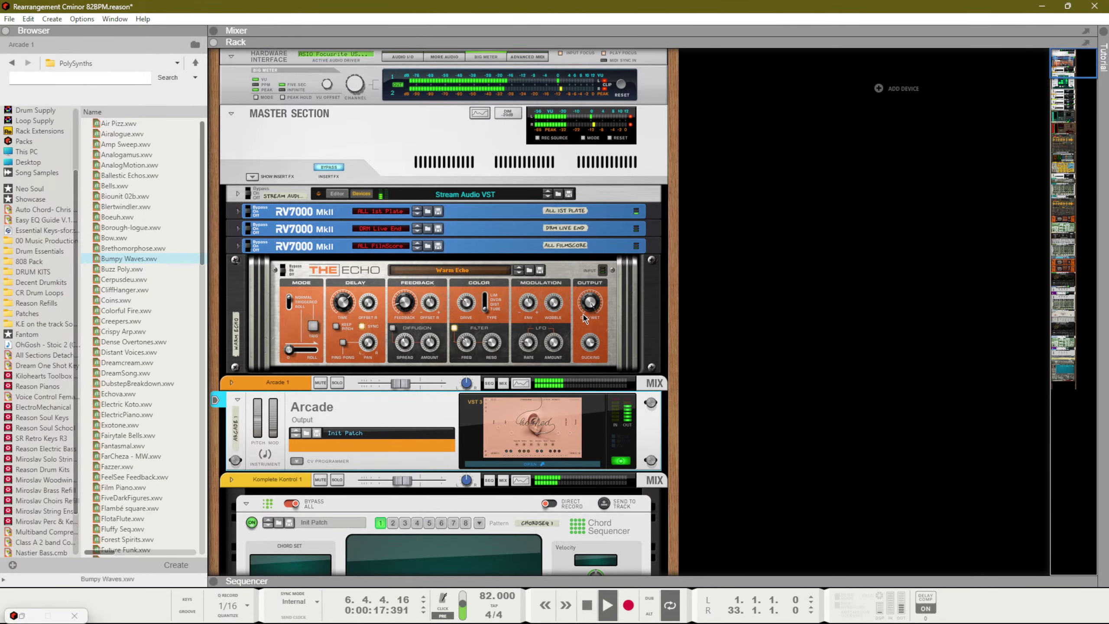
key(F5)
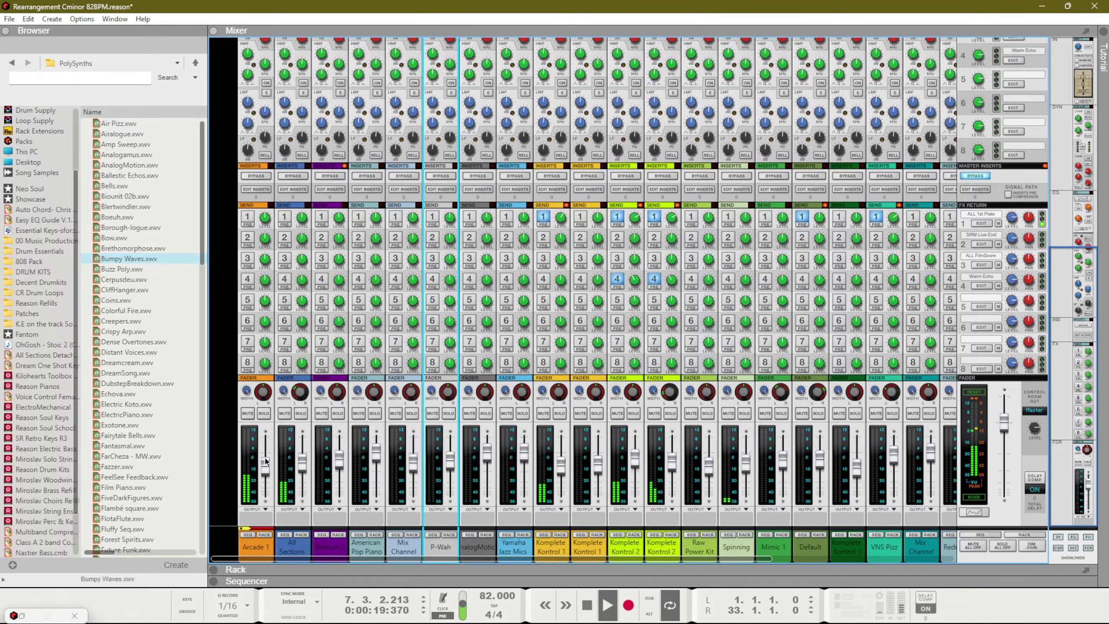
click(254, 549)
key(F2)
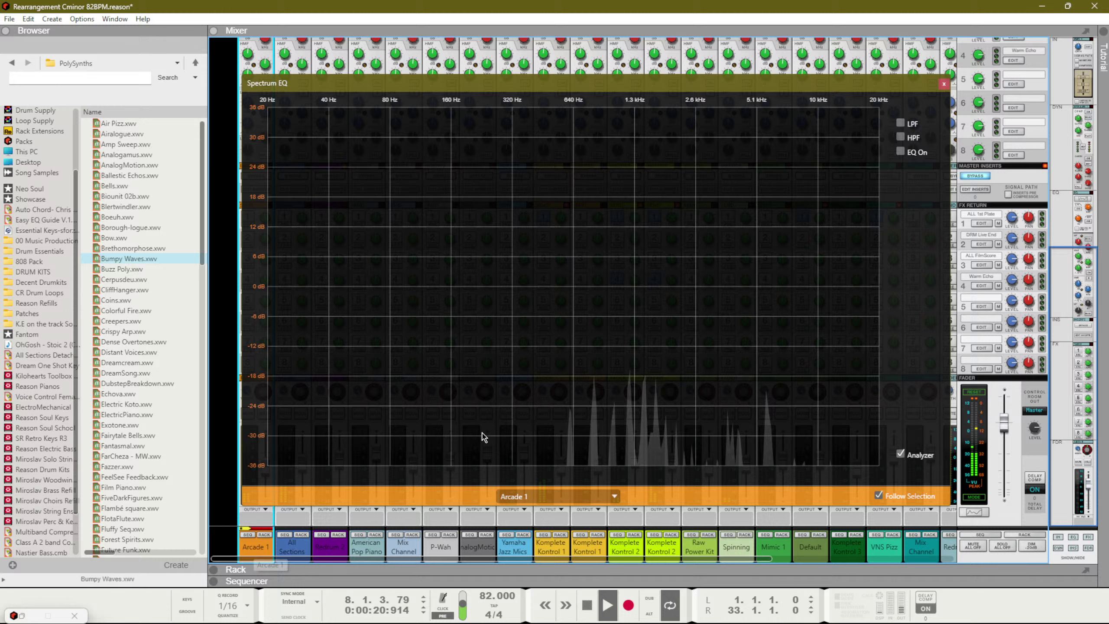
click(919, 139)
Raise Arcade 1's high-pass filter to just below 1.3 kHz, lower the low-pass to 2.31 kHz, and close the Spectrum EQ
mouse_move(464, 287)
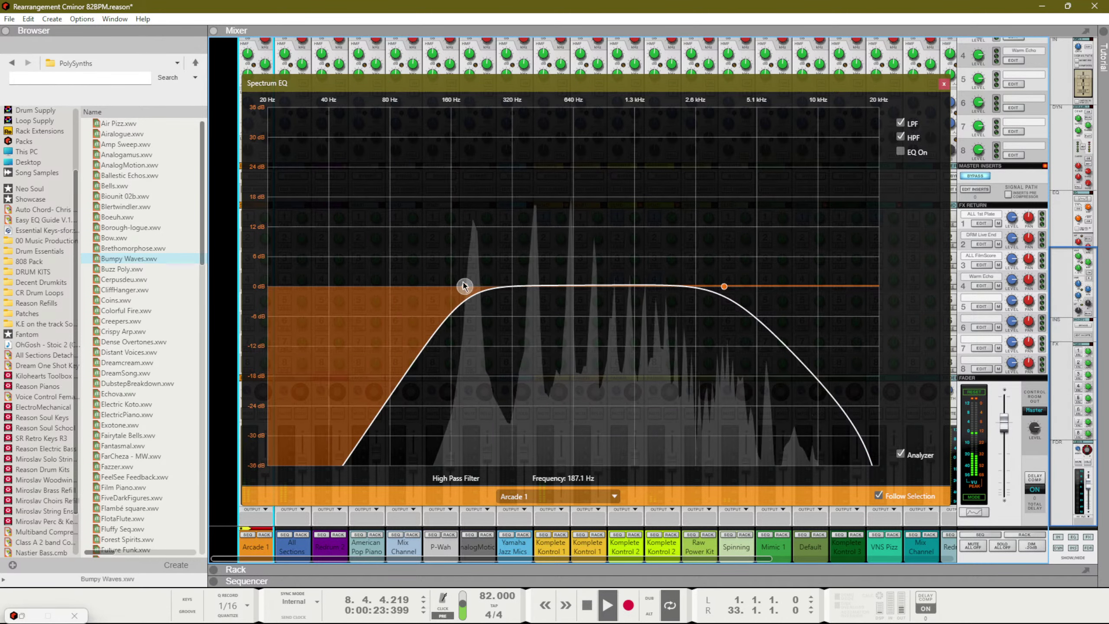
drag(464, 287, 623, 287)
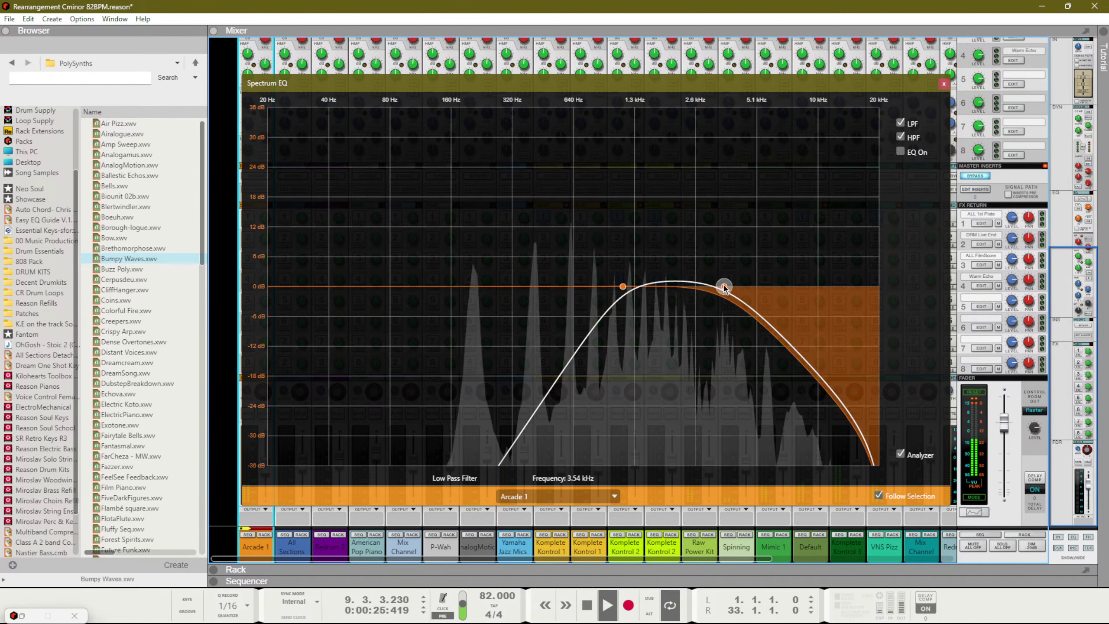
drag(724, 287, 686, 287)
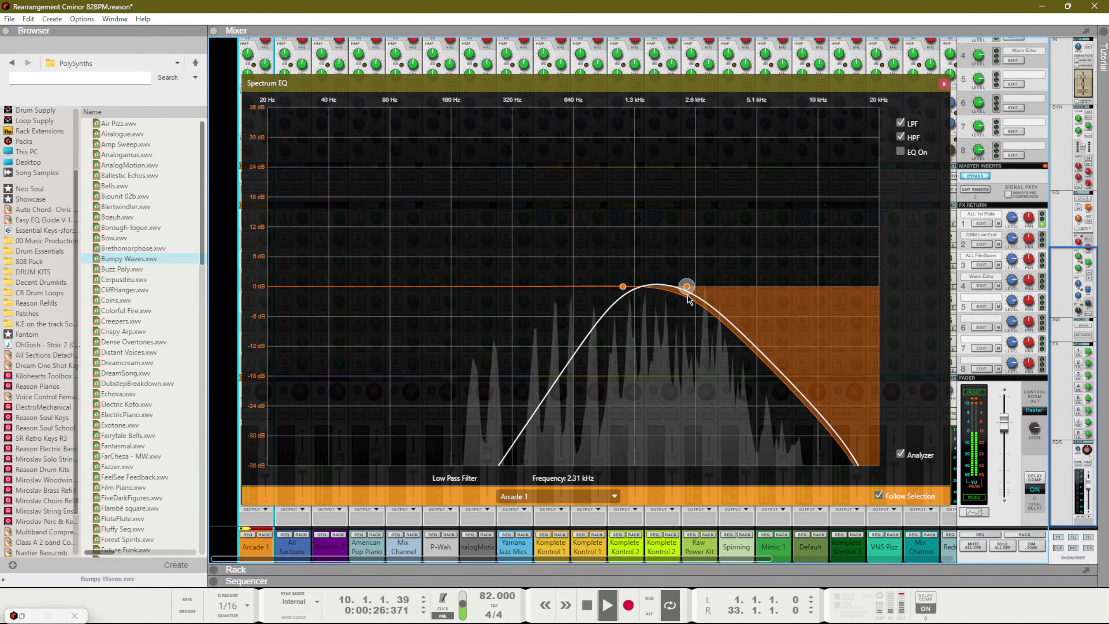
click(944, 84)
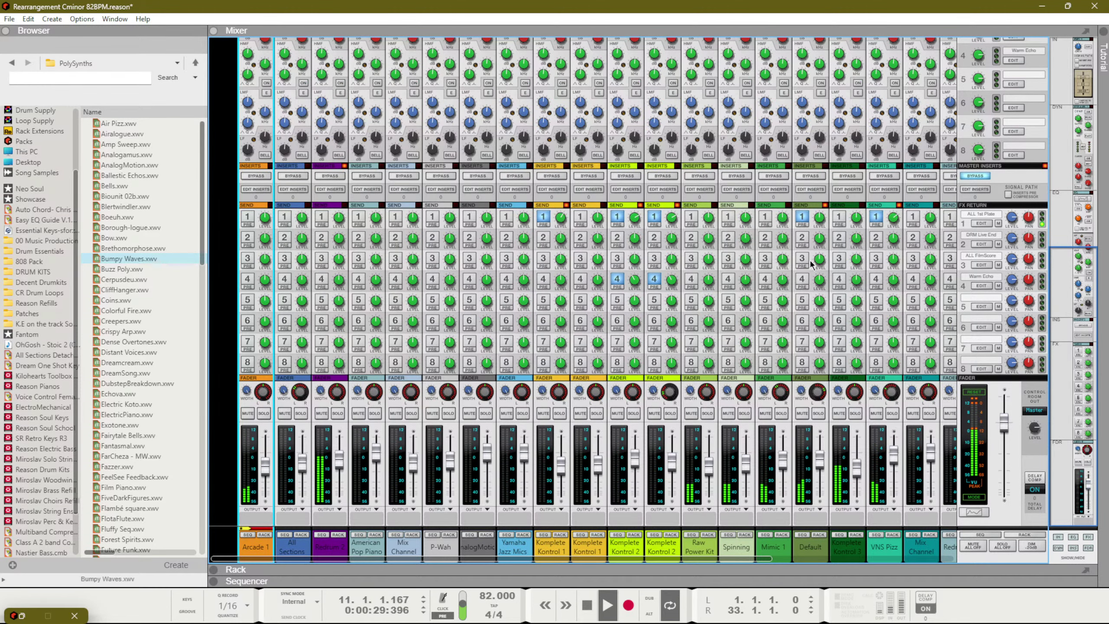
Record a vocal clip on the Arcade 1 track in the sequencer, starting at bar 12
key(F7)
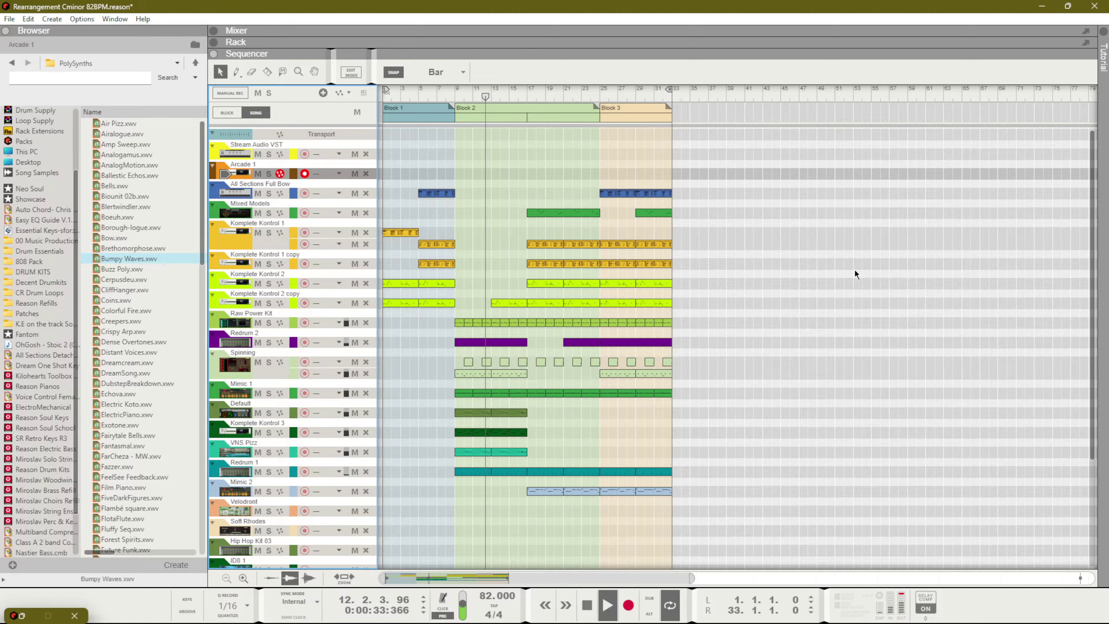
key(ctrl+Return)
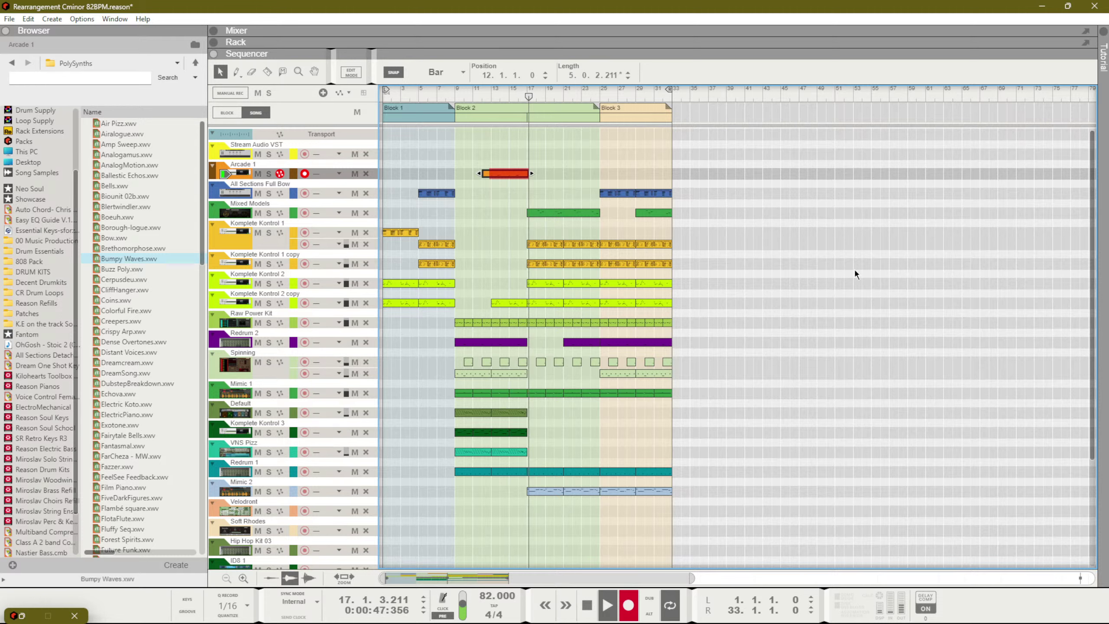
key(space)
Arrange four-bar Arcade 1 clips at bars 5, 13, 21 and 29, and select all four
drag(540, 172, 438, 179)
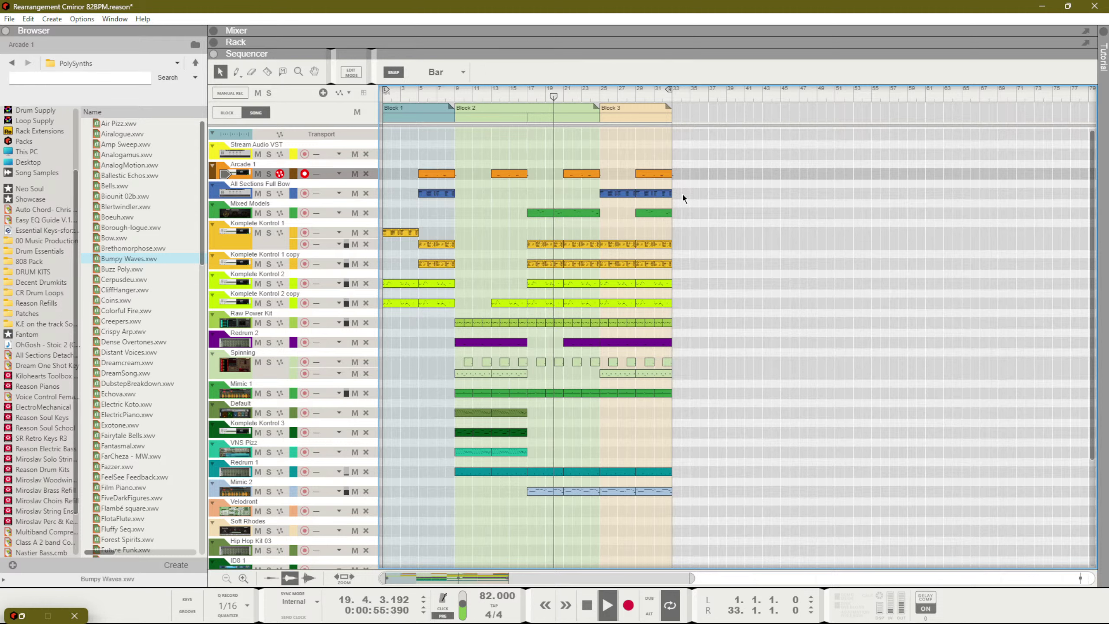
drag(697, 189, 426, 152)
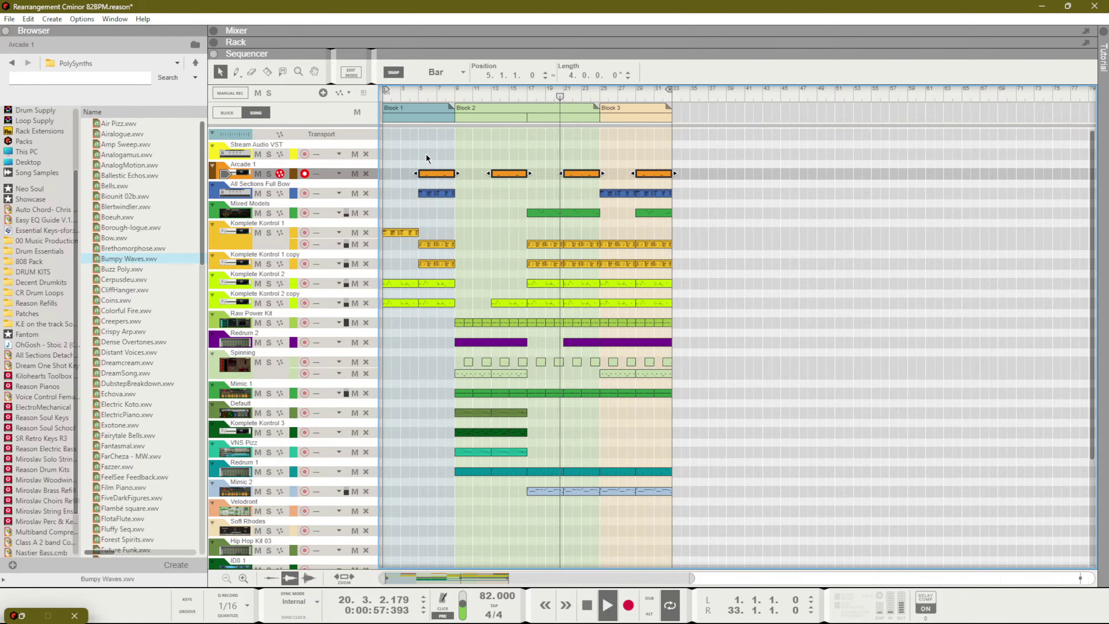
Deselect the Arcade 1 clips and save the song
click(724, 206)
key(ctrl+s)
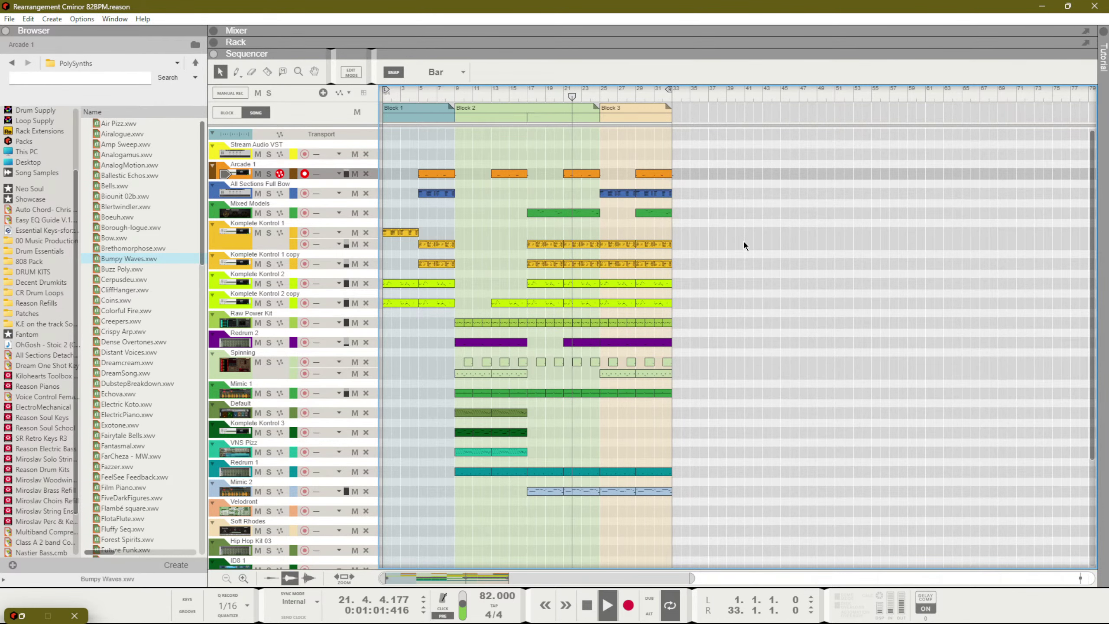
Record-enable the Yamaha Jazz Mics (jaz) track and the AnalogMotion track in turn to audition their sounds
scroll(740, 342, down, 5)
scroll(371, 430, up, 5)
scroll(372, 430, down, 5)
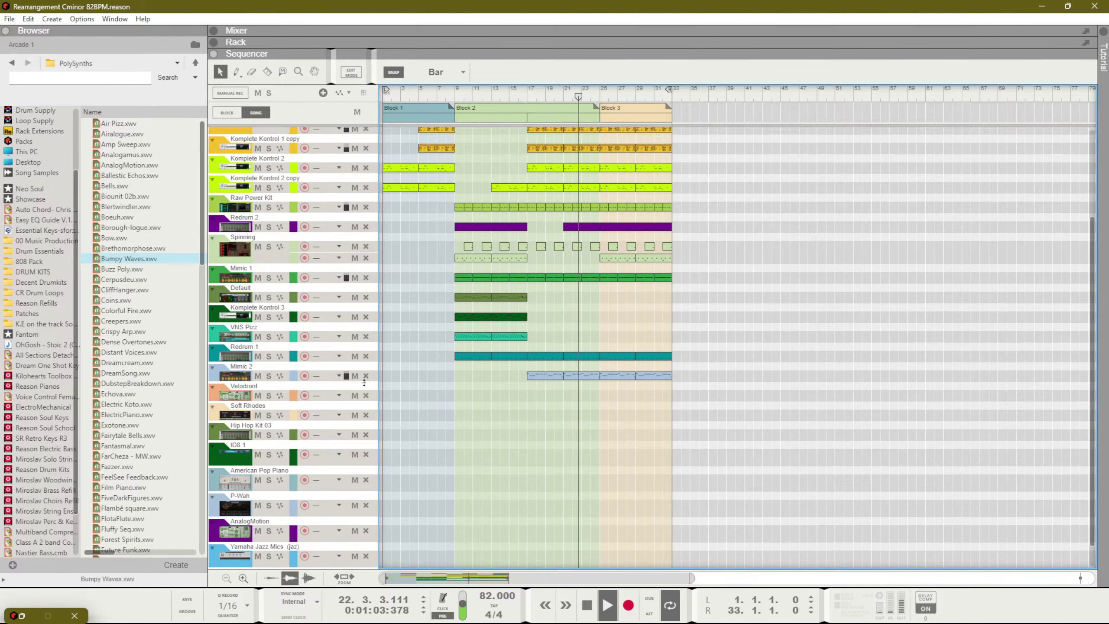
click(305, 530)
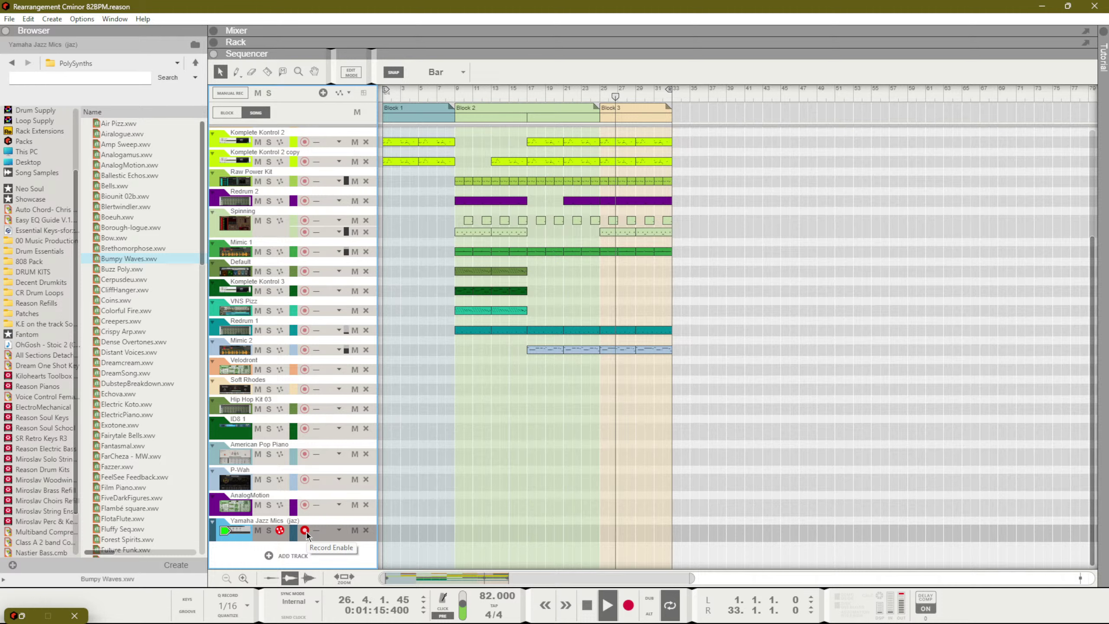
click(305, 505)
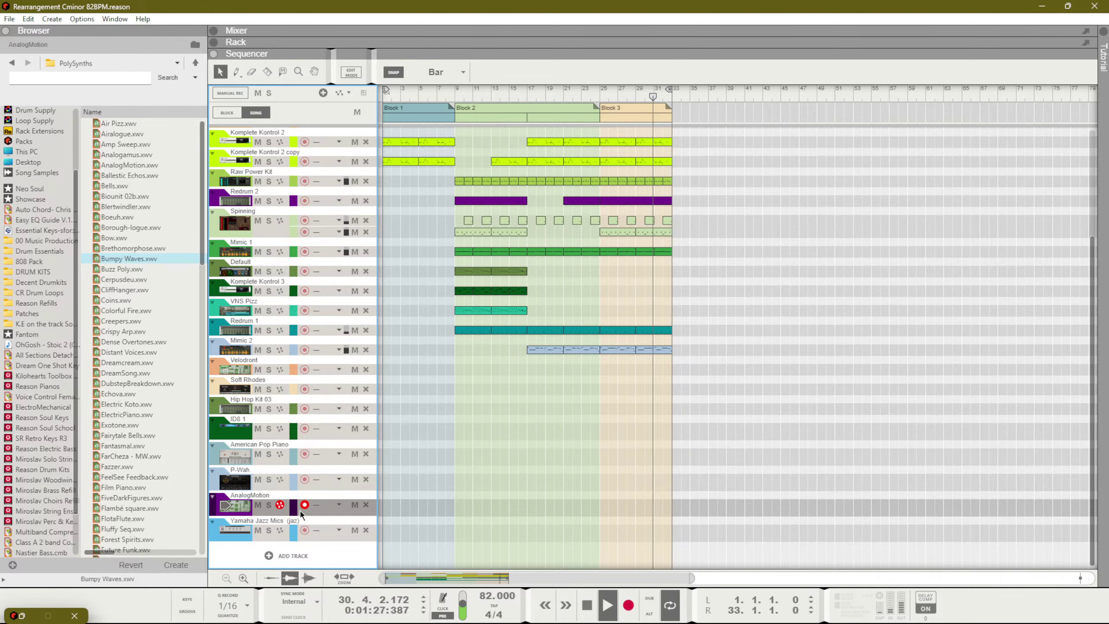
Jump playback to bar 9, the start of Block 2
scroll(440, 466, up, 5)
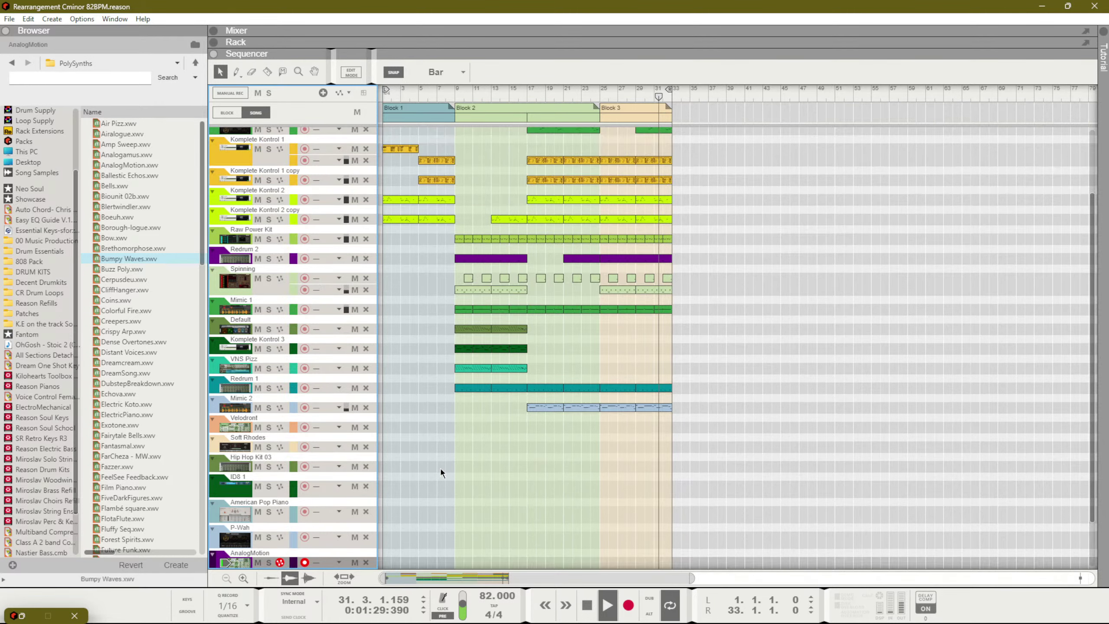
key(r)
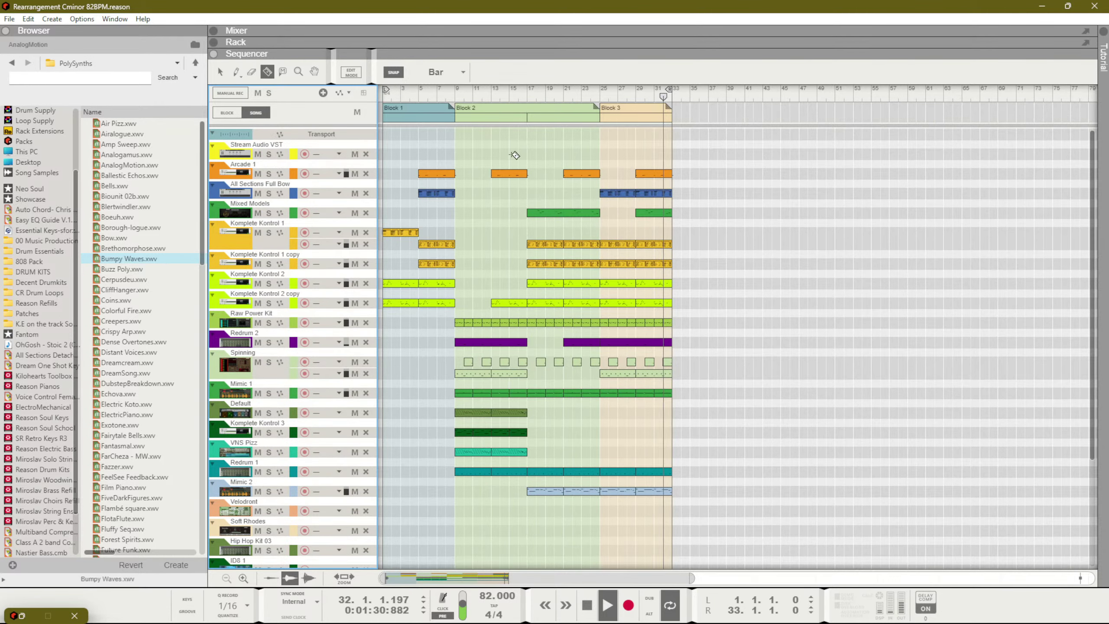
click(457, 94)
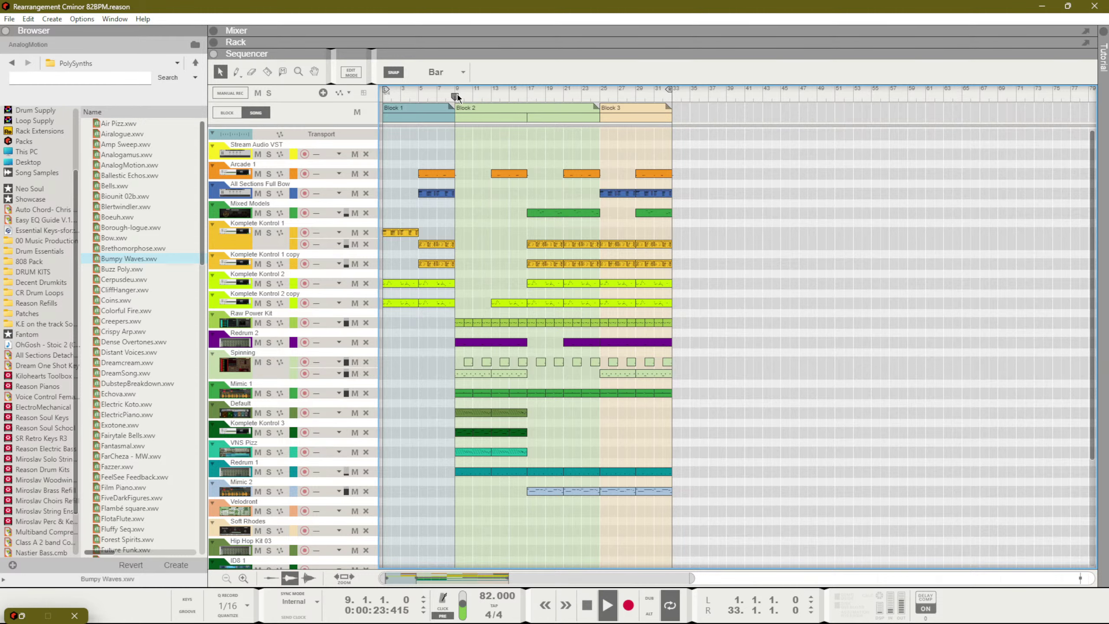
key(q)
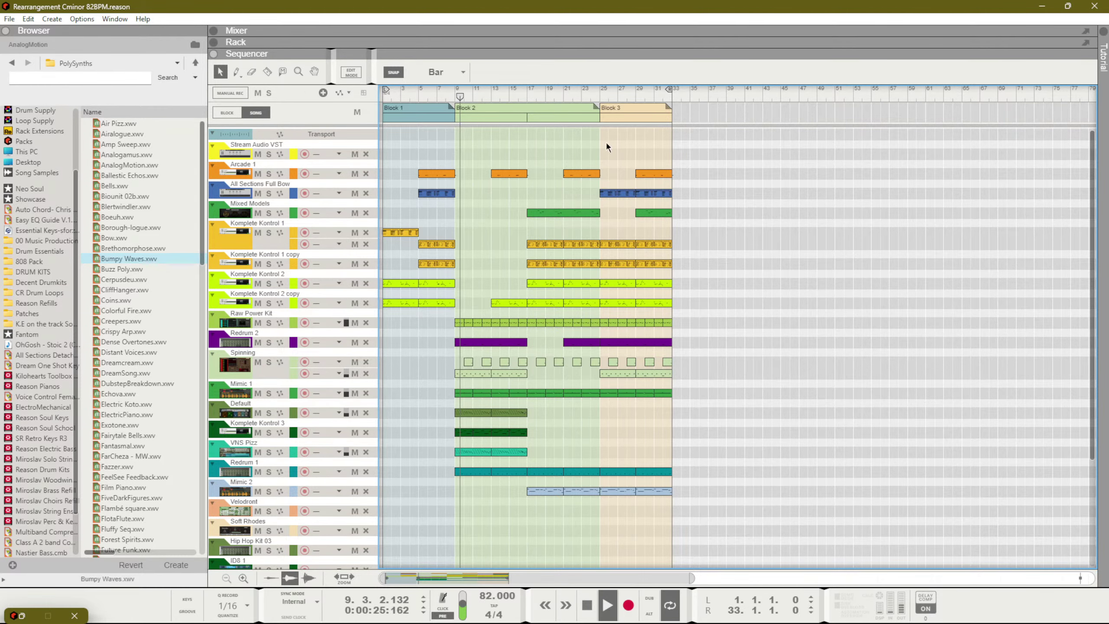
Duplicate the Block 2 and Block 3 sections with all their clips from bars 9–33 so the copy starts at bar 33
key(r)
drag(673, 96, 456, 95)
key(q)
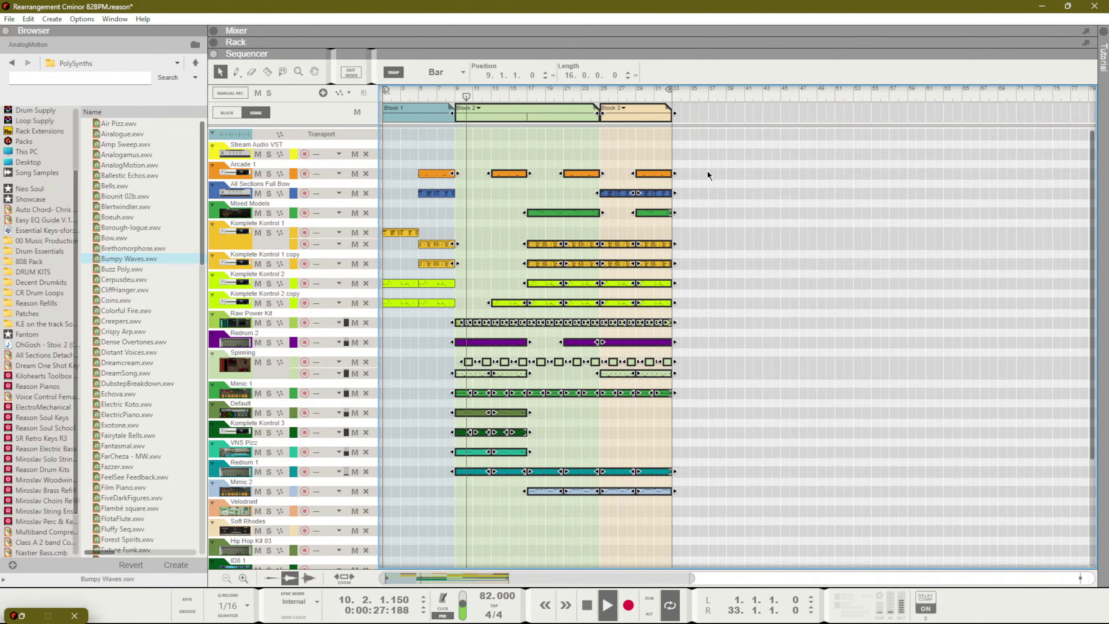
key(ctrl+d)
drag(717, 118, 698, 179)
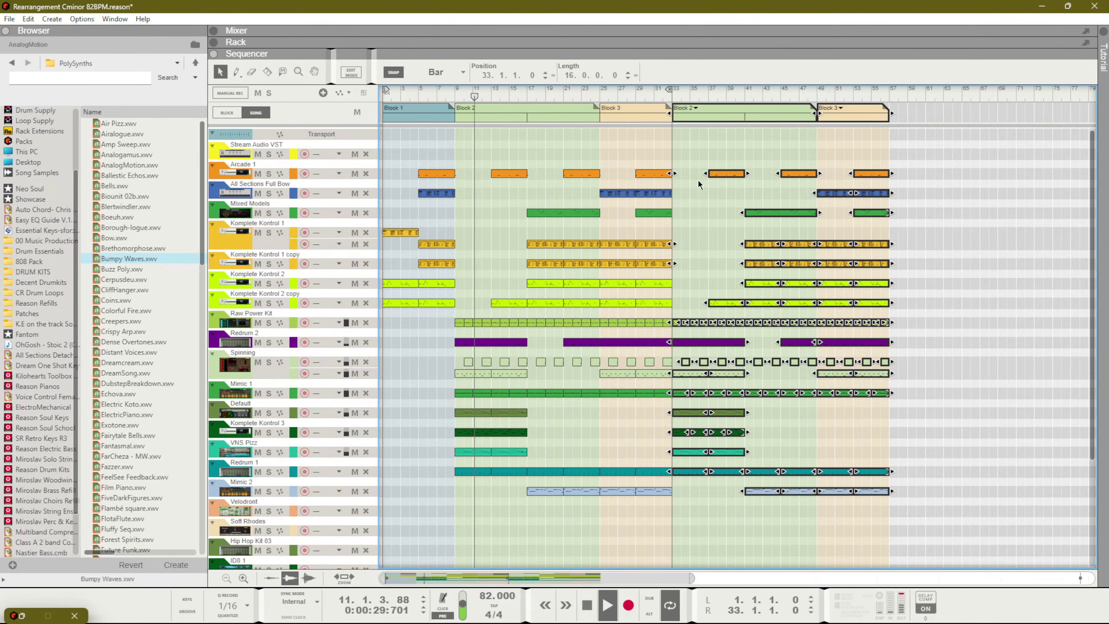
click(698, 214)
Set the loop's right locator to bar 58, just past the copied sections
scroll(574, 282, down, 1)
scroll(743, 125, down, 5)
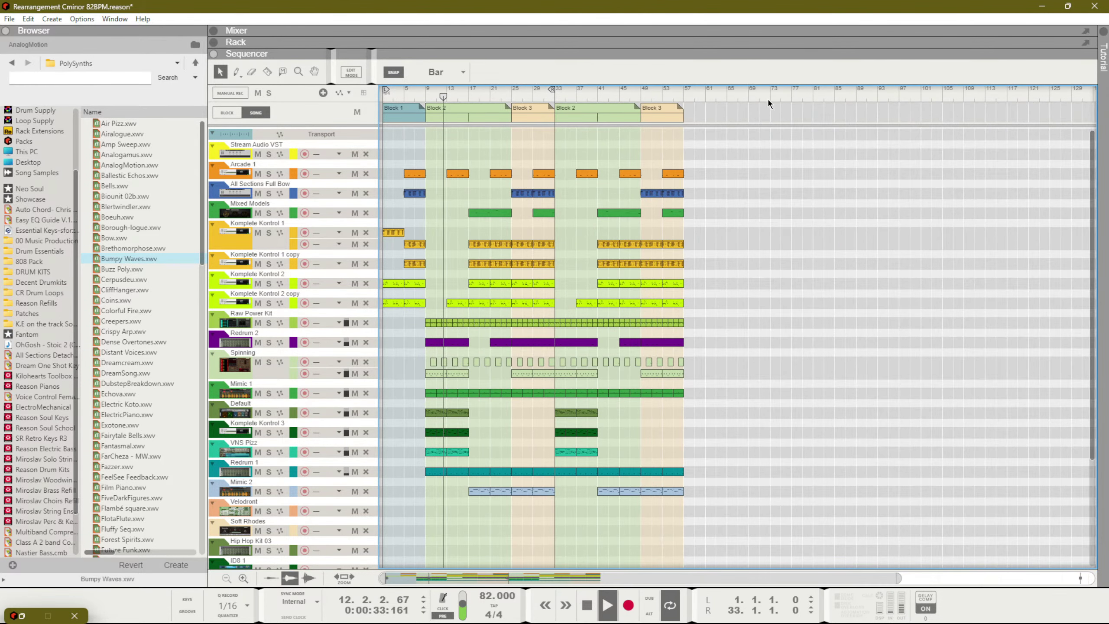
alt+click(697, 96)
double_click(463, 344)
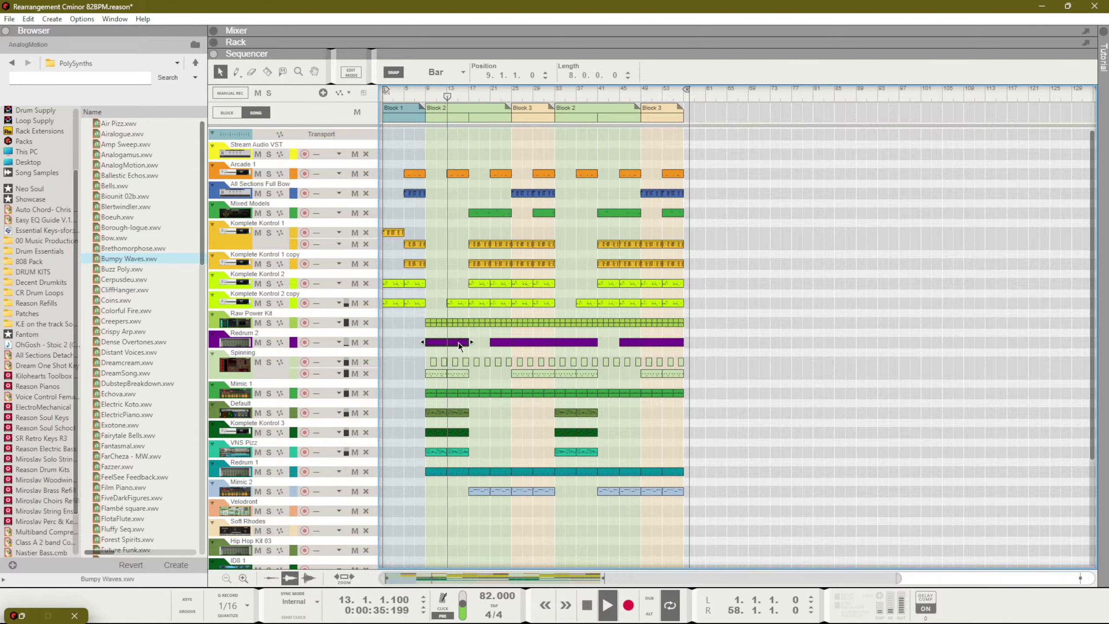
key(Escape)
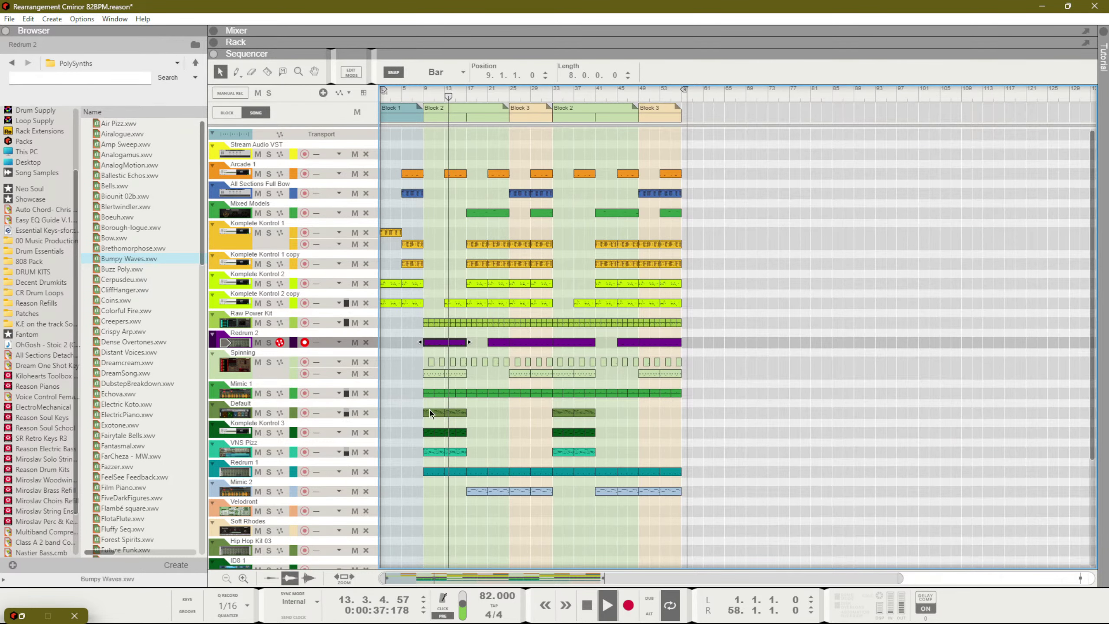
click(406, 415)
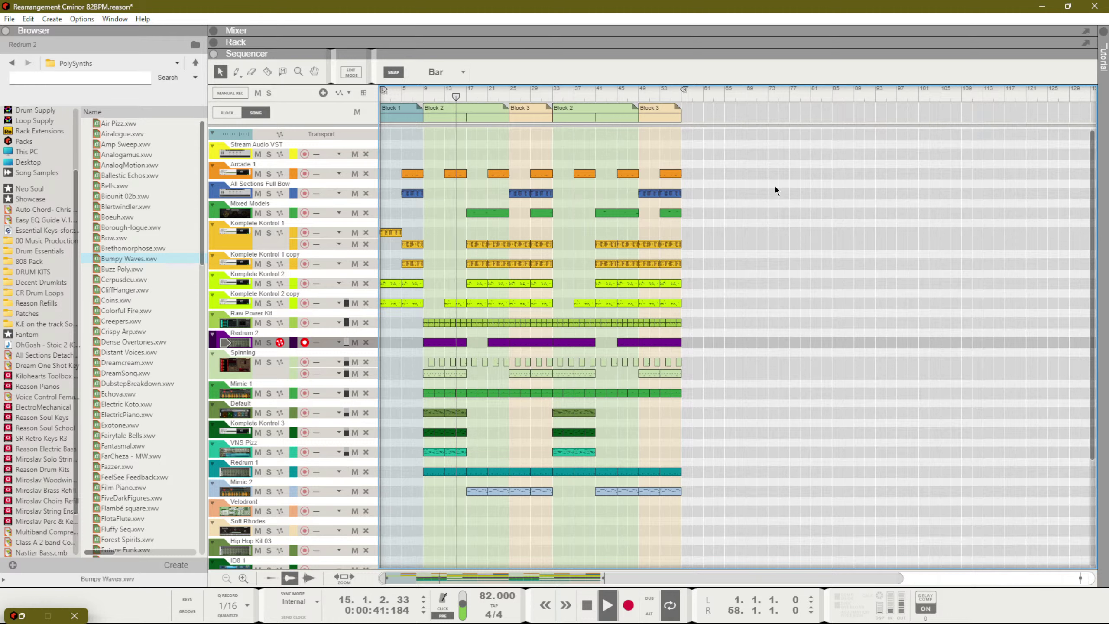
Copy the last eight-bar Block 3 section with all its clips to about bar 71 and save the song
key(r)
drag(639, 95, 763, 144)
key(ctrl+d)
key(q)
click(736, 165)
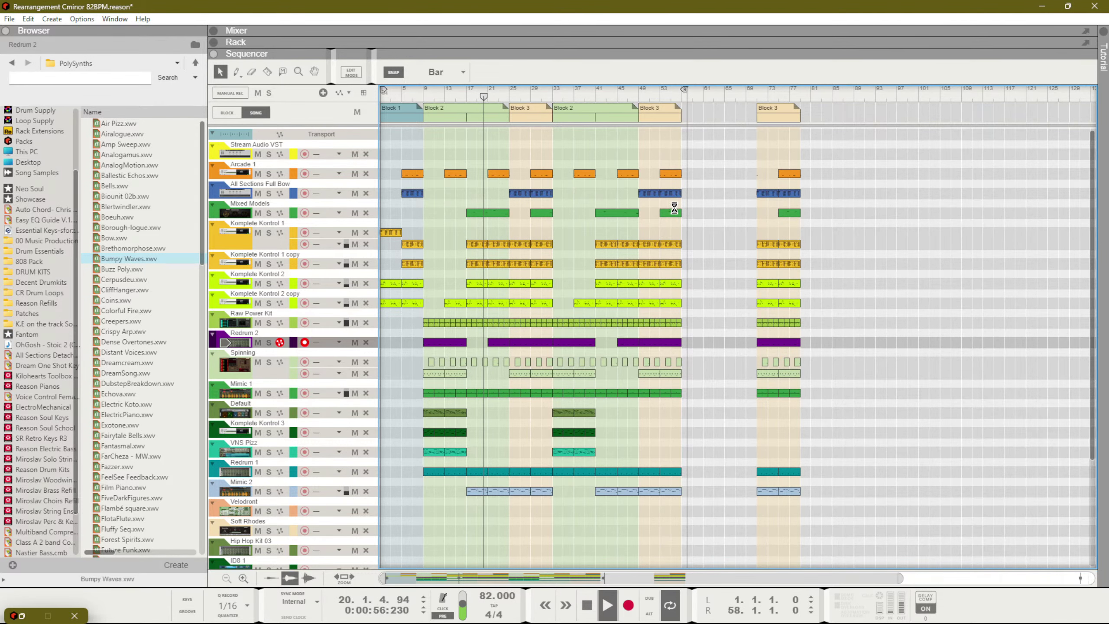
key(ctrl+s)
Record-enable the American Pop Piano track
scroll(645, 413, down, 5)
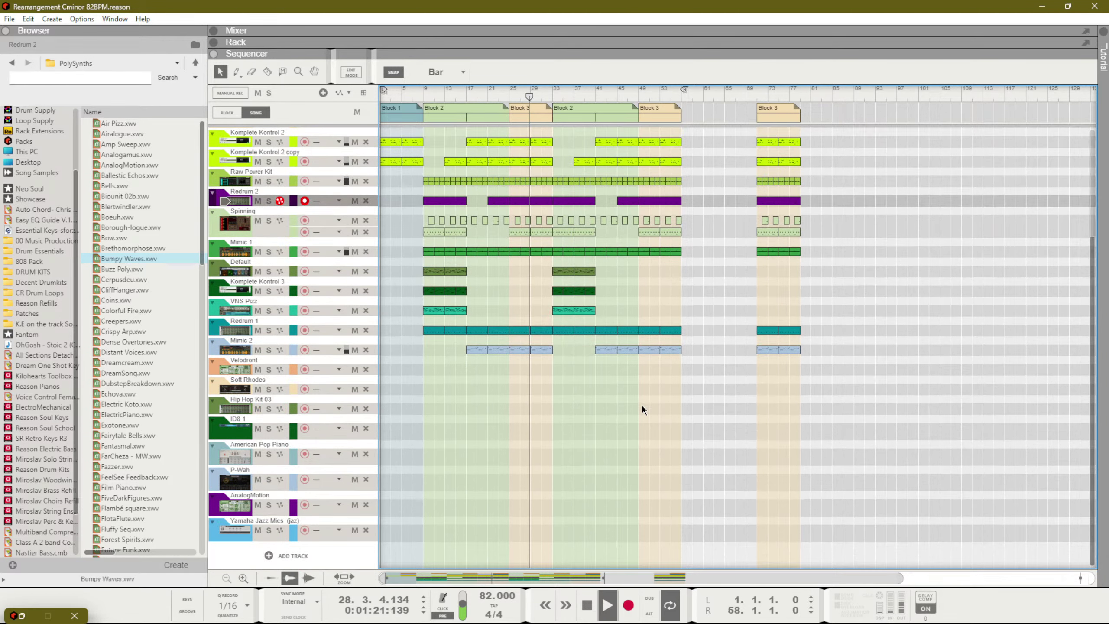
click(305, 454)
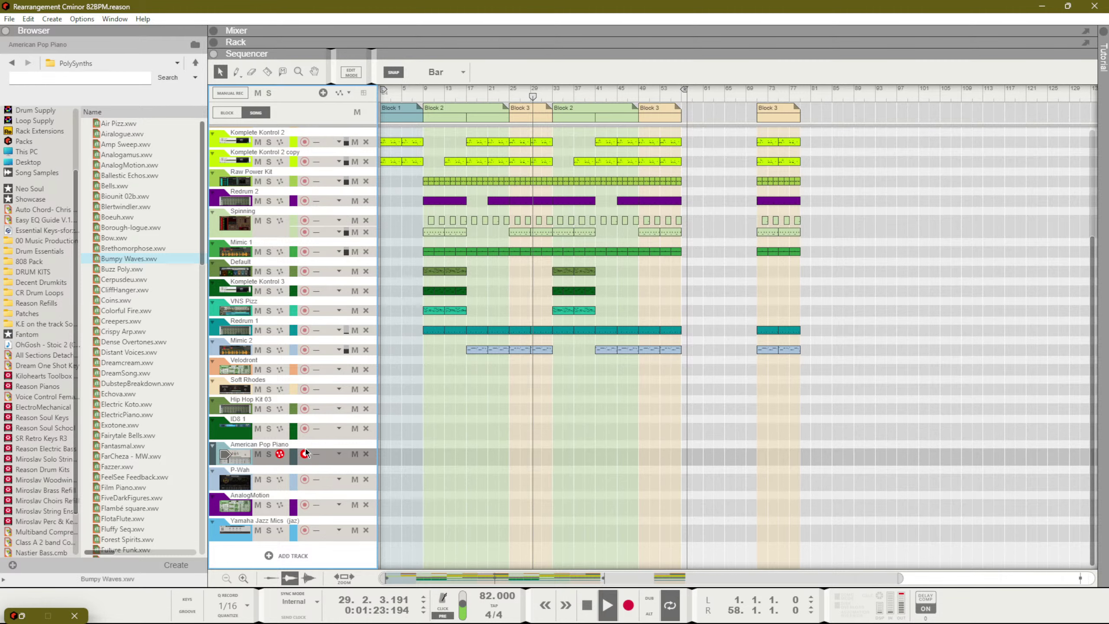
Try recording piano takes around bars 34 and 47 on the American Pop Piano track, undoing both
key(ctrl+Return)
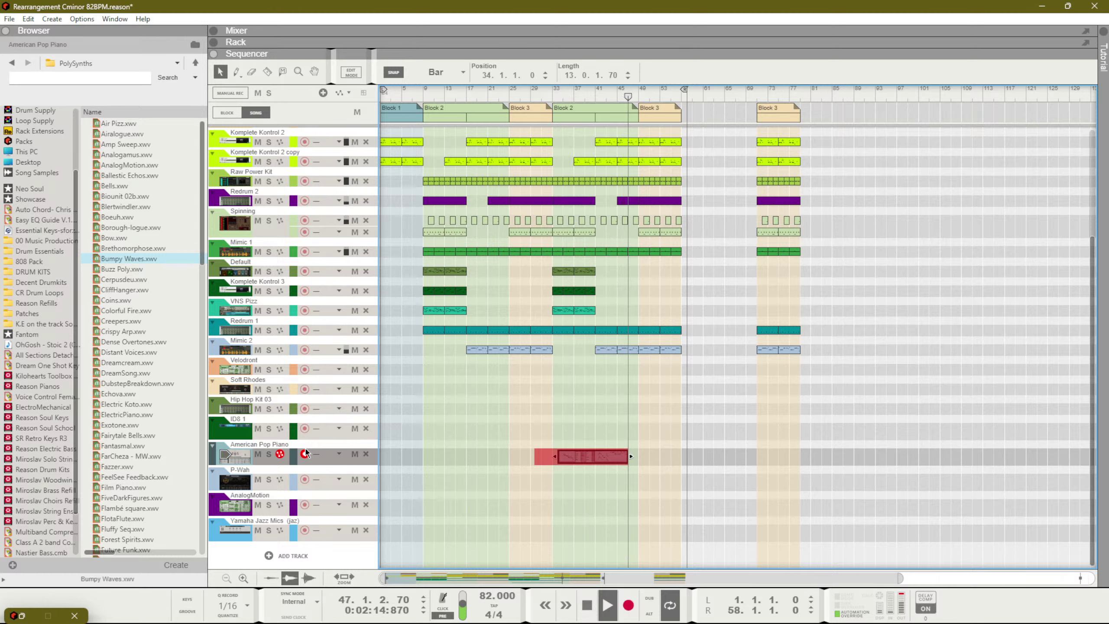
key(ctrl+z)
key(ctrl+Return)
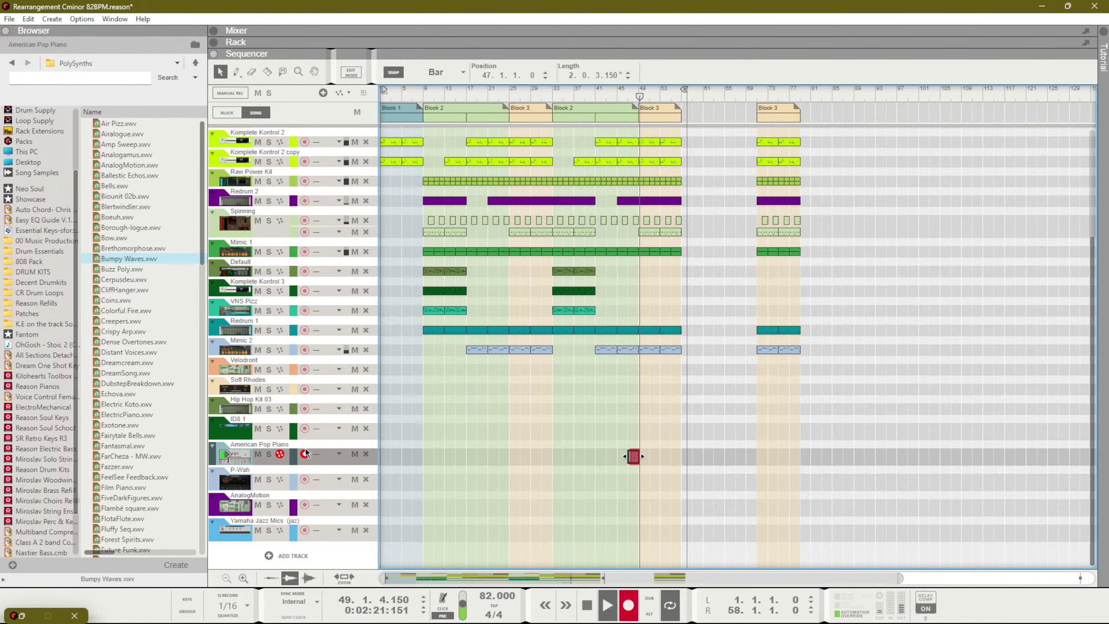
key(space)
key(ctrl+z)
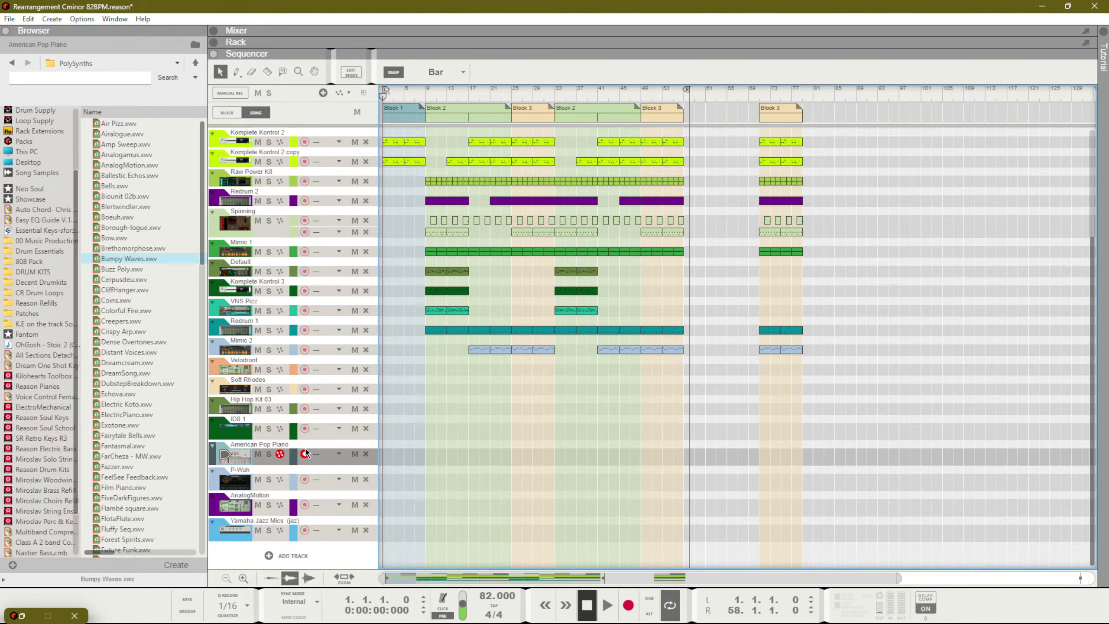
Record a four-bar clip with a rising piano run on the American Pop Piano track, starting at bar 3
key(ctrl+Return)
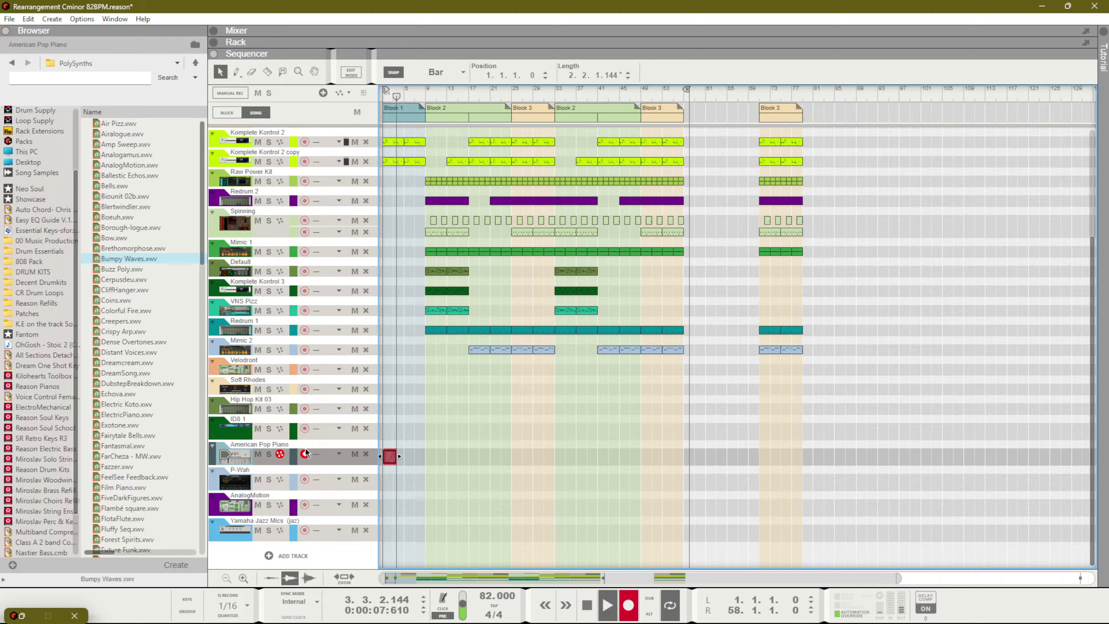
key(space)
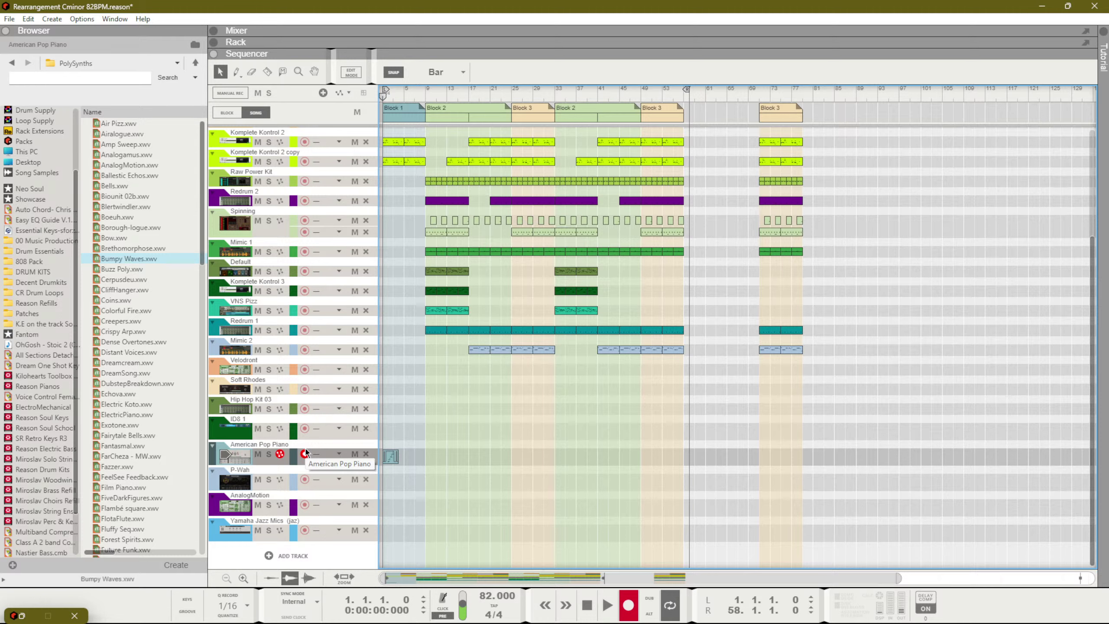
key(space)
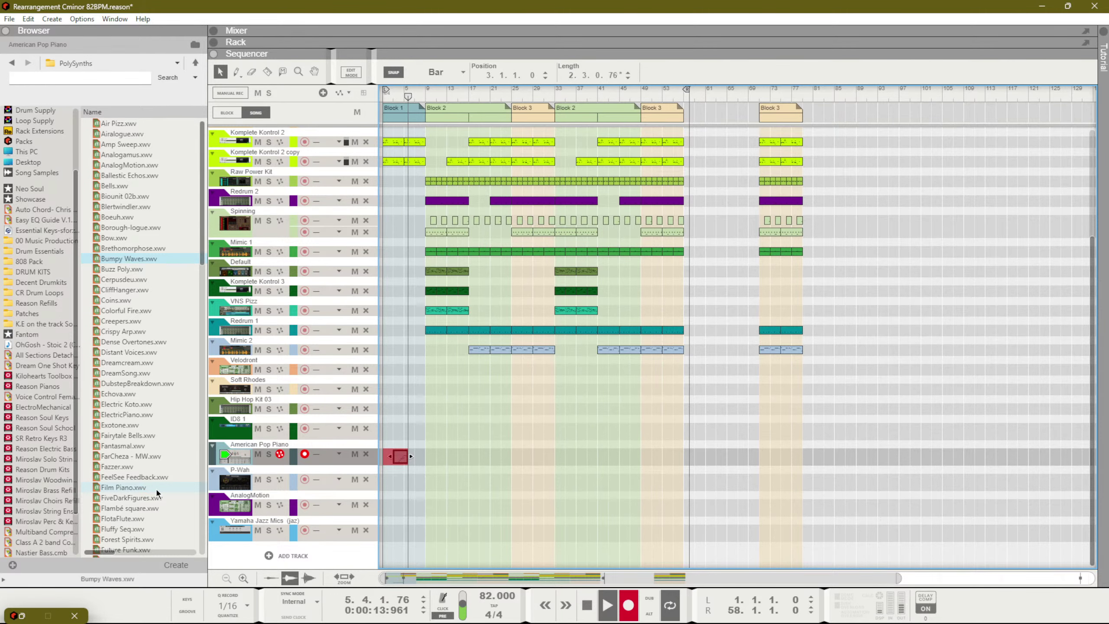
key(ctrl+Return)
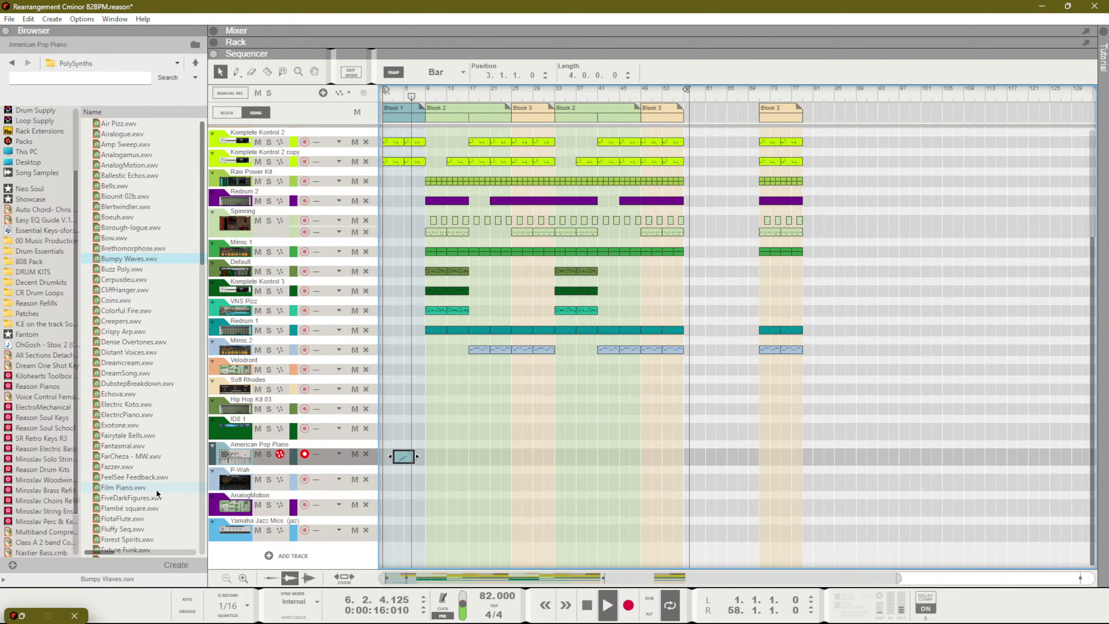
Open the American Pop Piano clip for editing, play it back, and correct the note near 4.2.4 to A#3
double_click(404, 456)
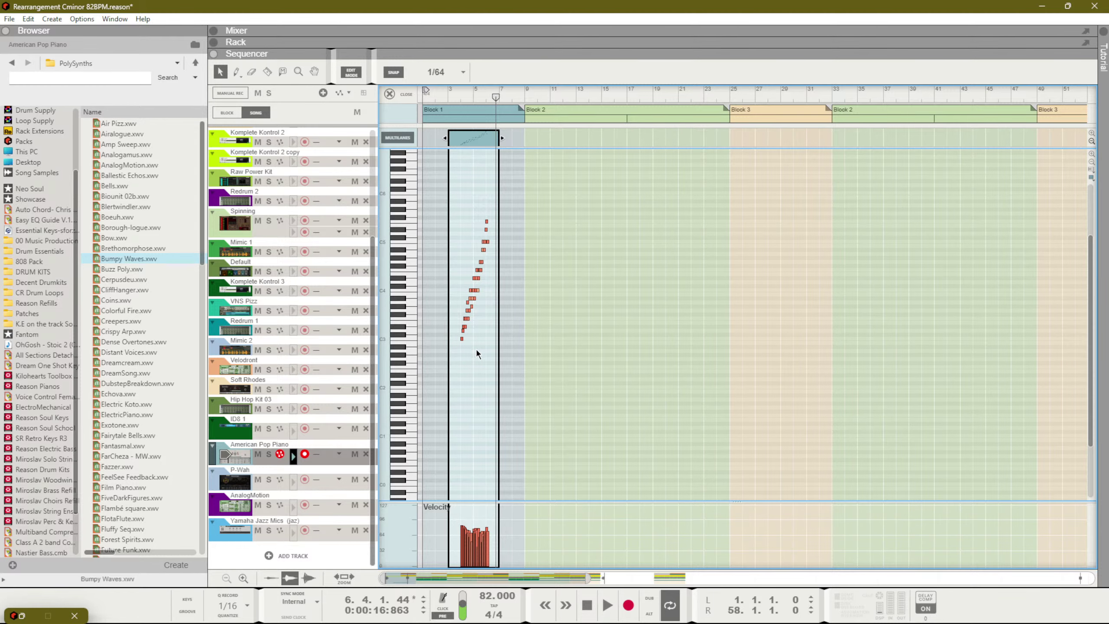
key(h)
key(h)
key(h)
click(442, 95)
key(space)
key(h)
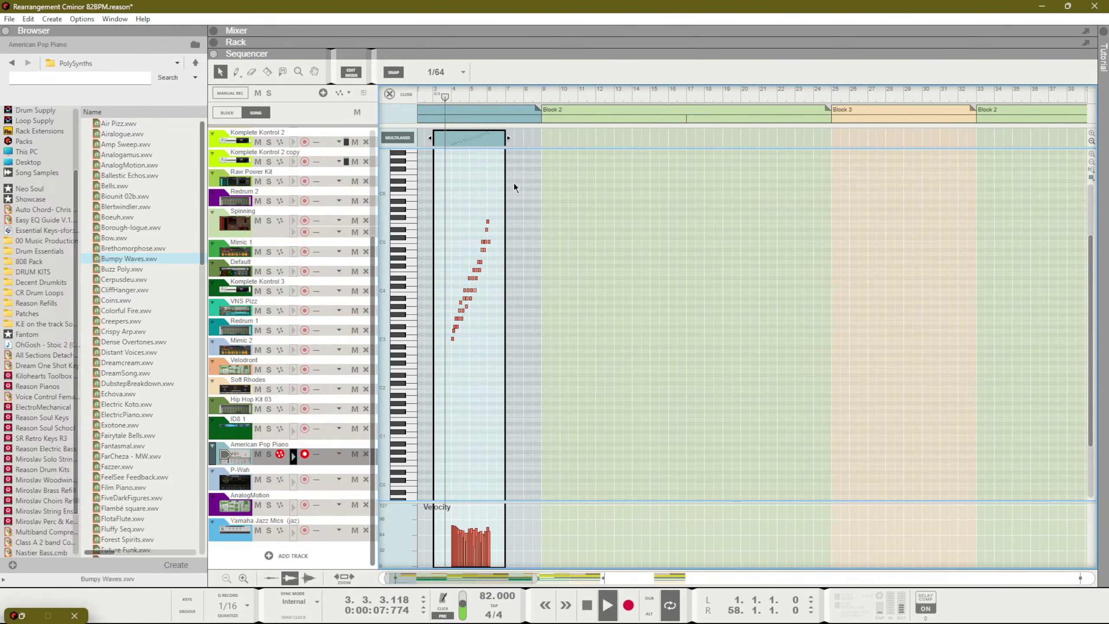
scroll(458, 305, up, 10)
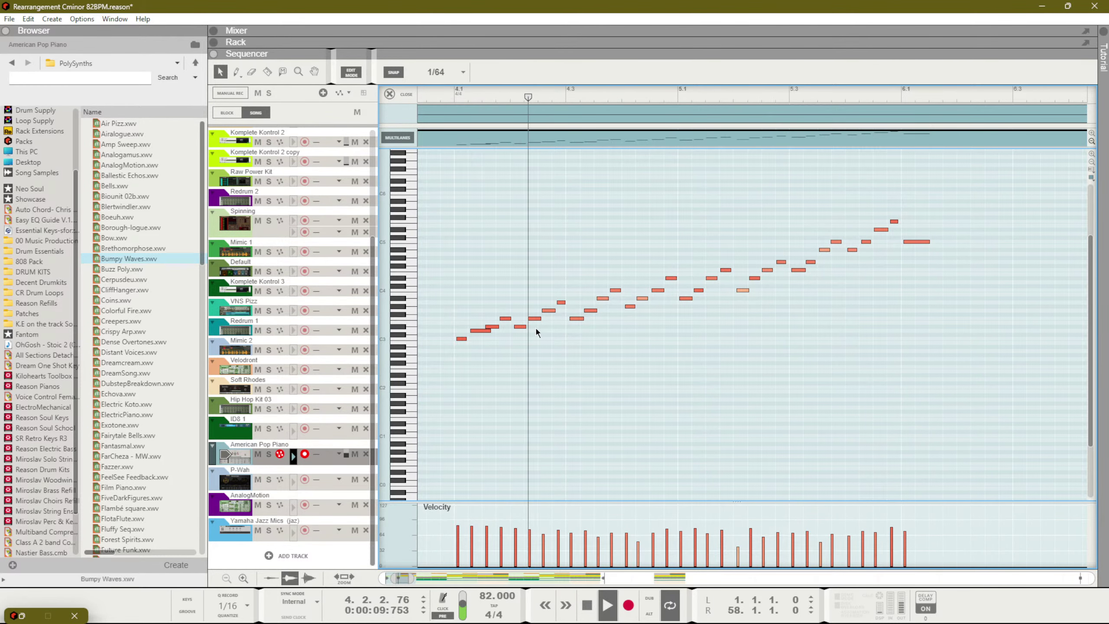
key(space)
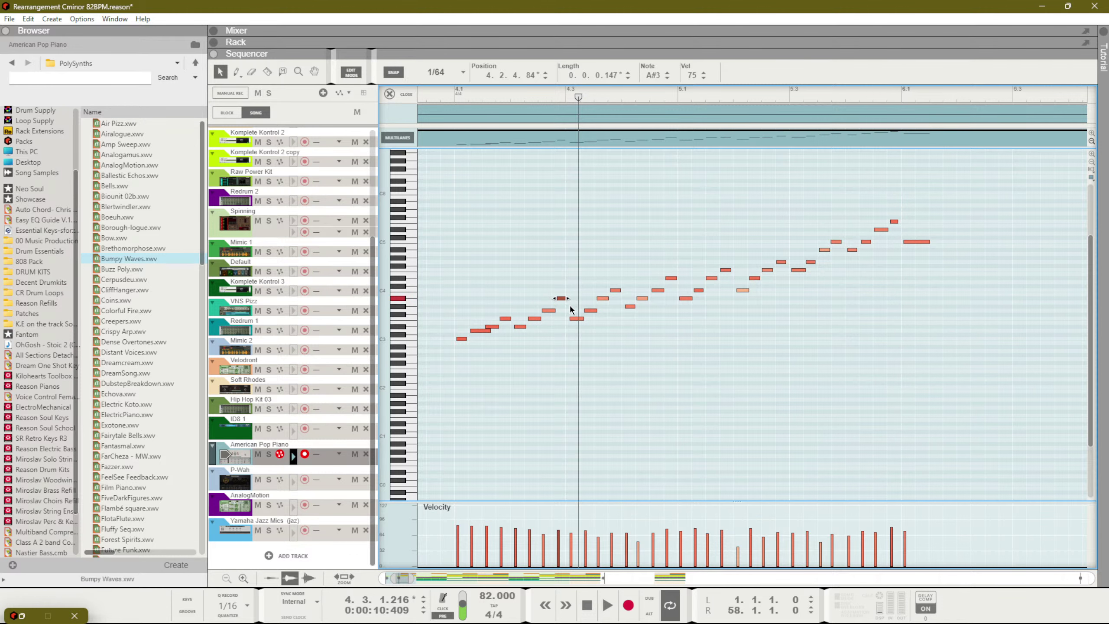
Quantize all notes in the piano clip to 1/16 and close the clip
key(ctrl+a)
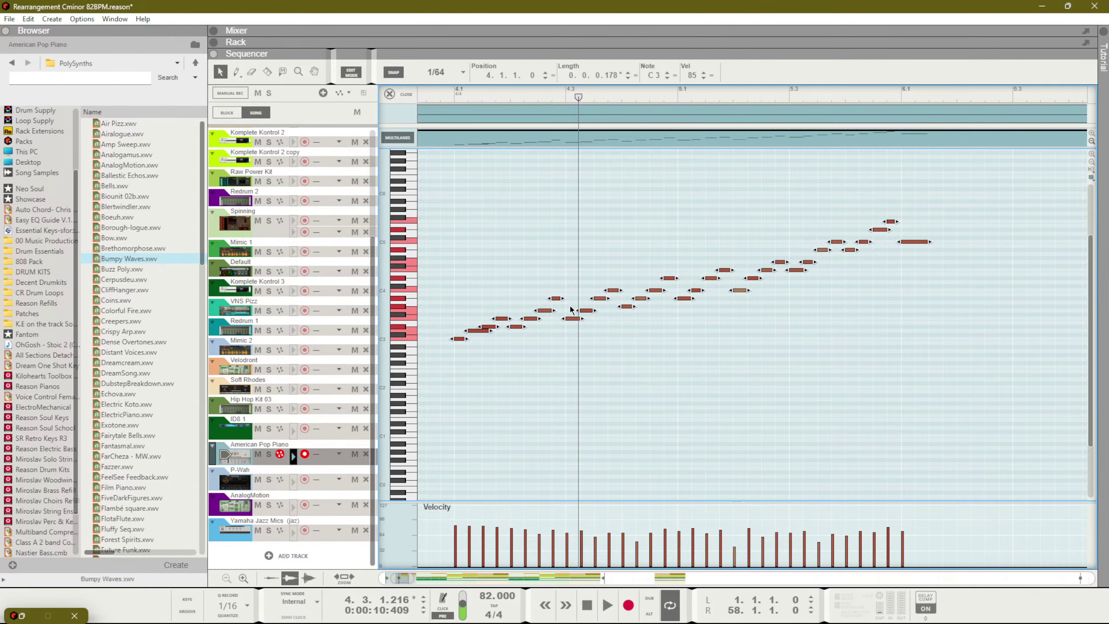
key(ctrl+e)
Trim the empty first bar off the piano clip and place the resulting three-bar clip at bar 1
key(KP_0)
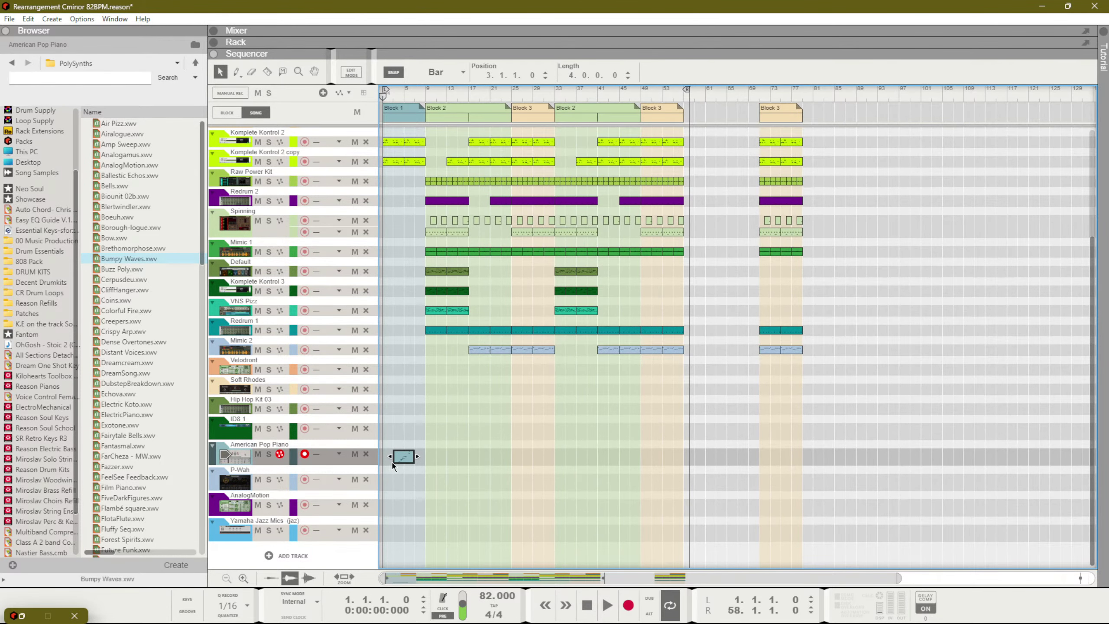
key(ctrl+e)
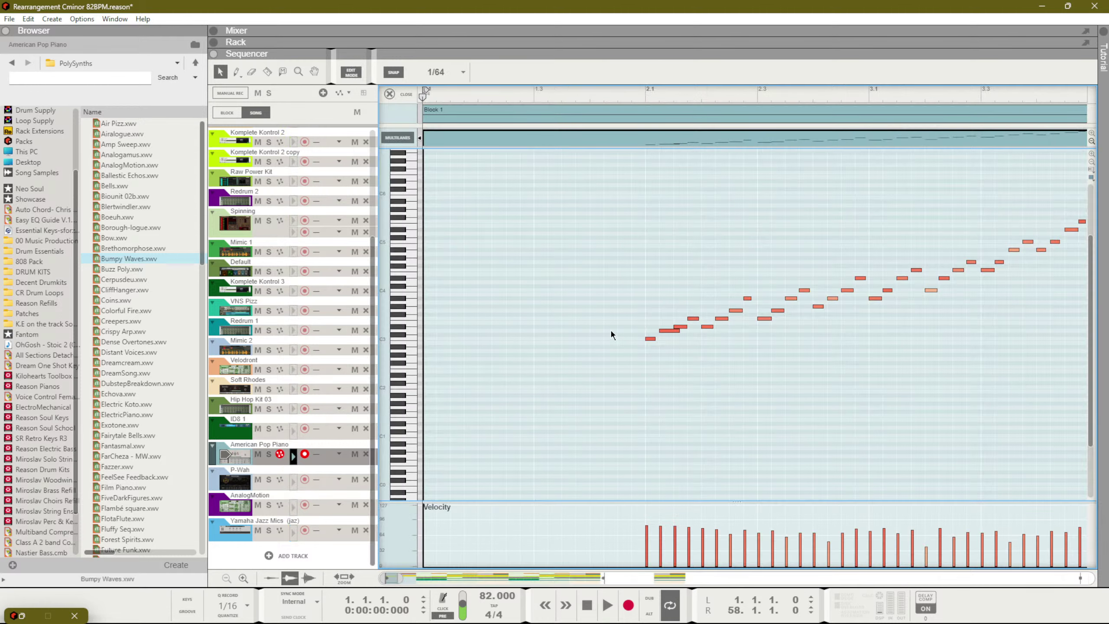
drag(422, 138, 675, 183)
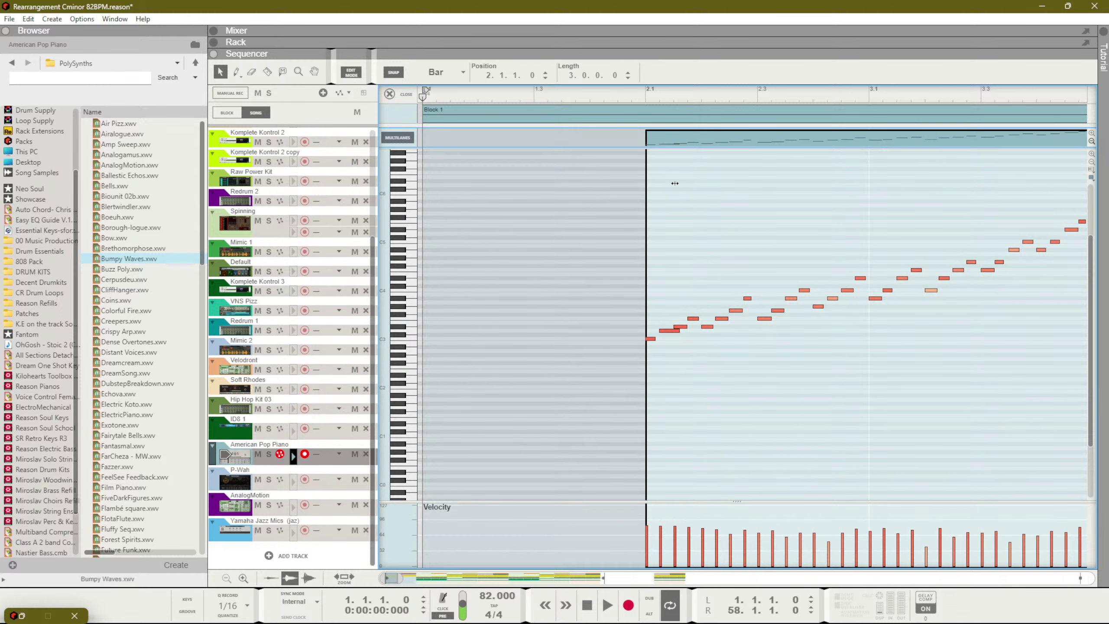
key(ctrl+z)
key(space)
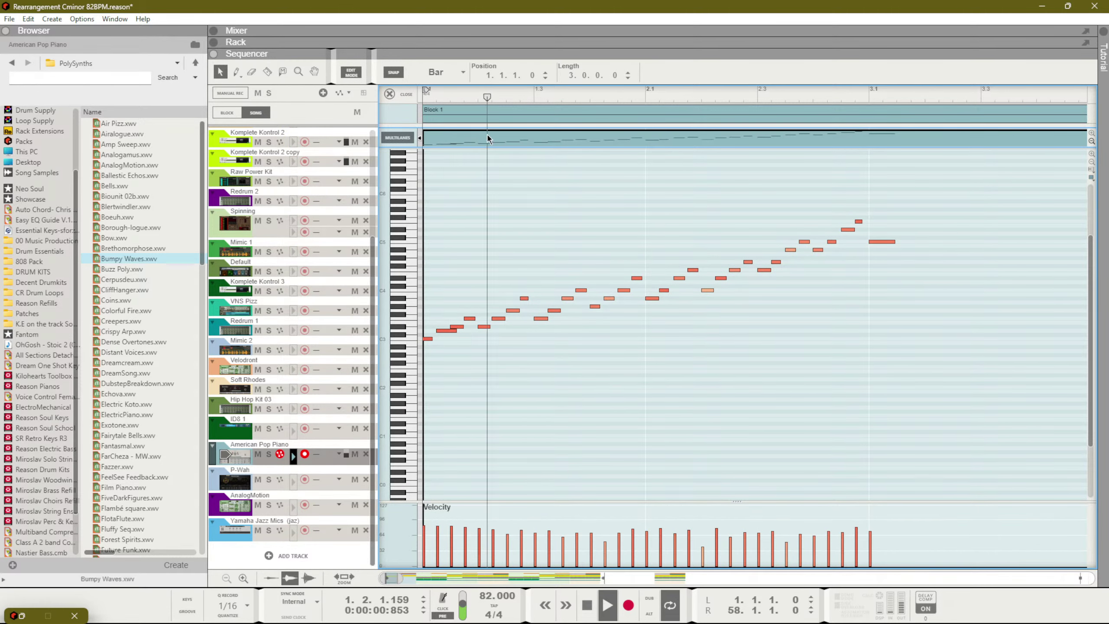
Reopen the piano clip in the note editor and check the run against playback
key(ctrl+e)
double_click(394, 457)
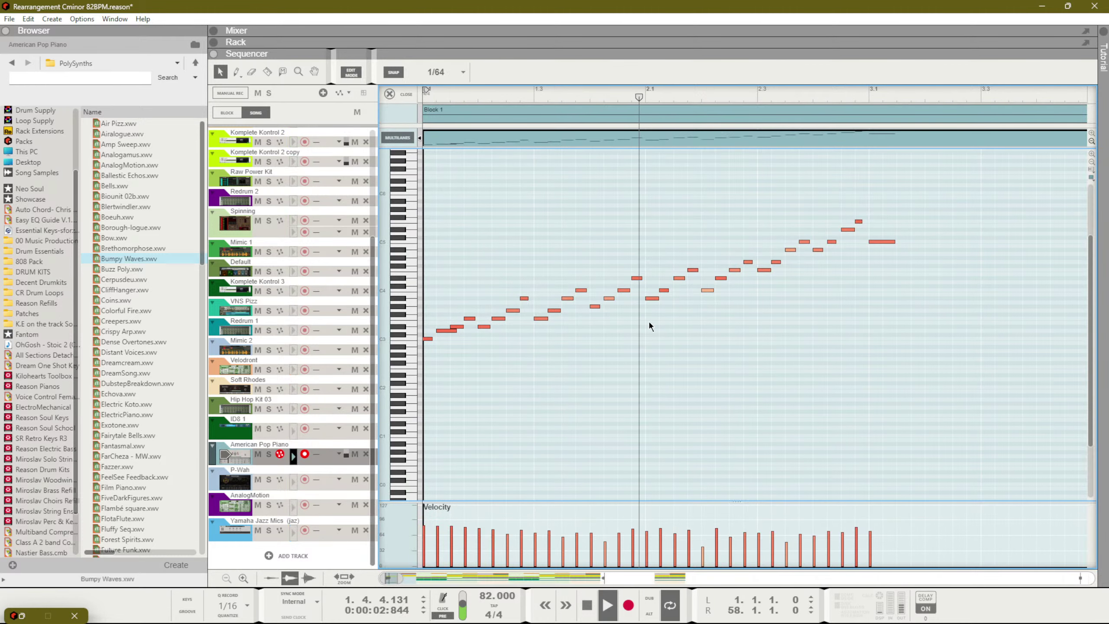
ctrl+scroll(889, 294, down, 3)
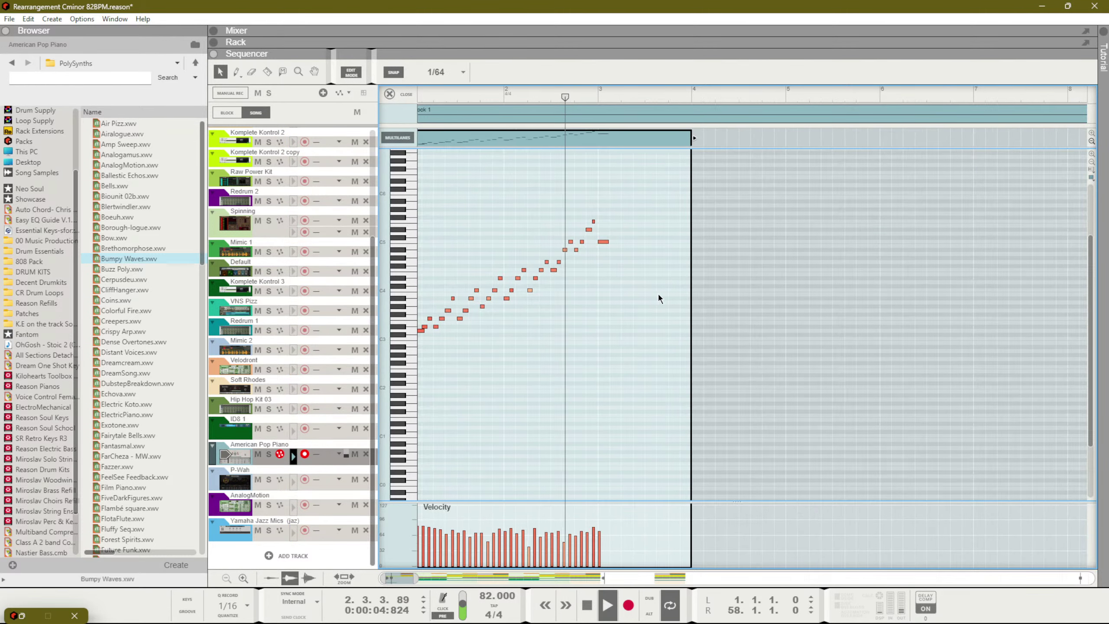
Play back the piano run in the note editor, examine its final notes around bar 3, and close the clip
key(space)
key(space)
ctrl+scroll(657, 296, up, 3)
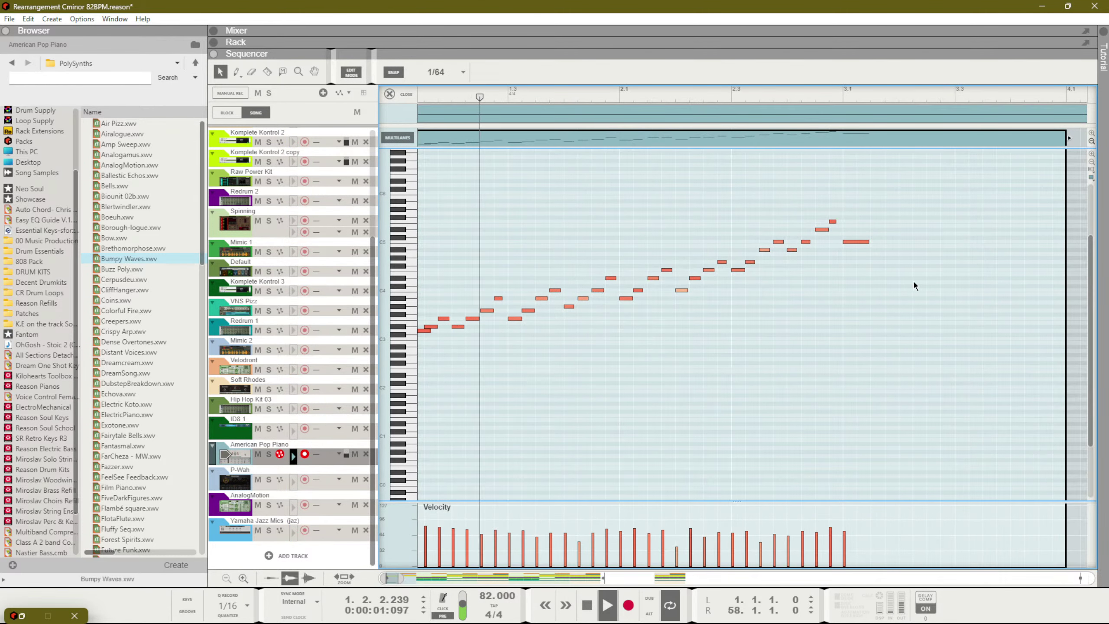
ctrl+scroll(766, 324, up, 1)
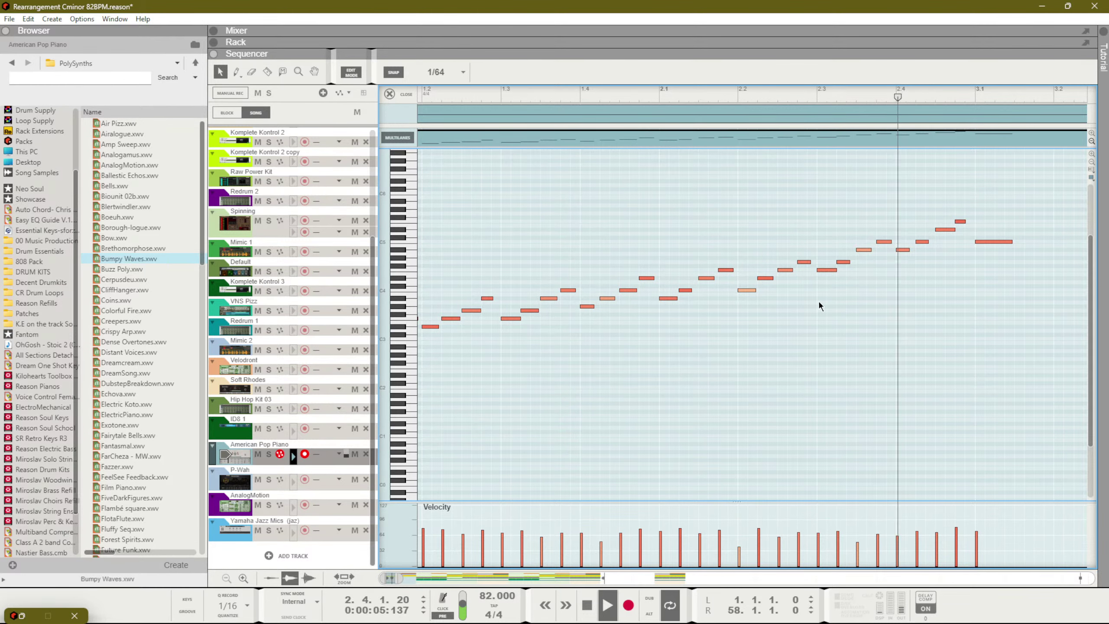
ctrl+scroll(869, 324, down, 3)
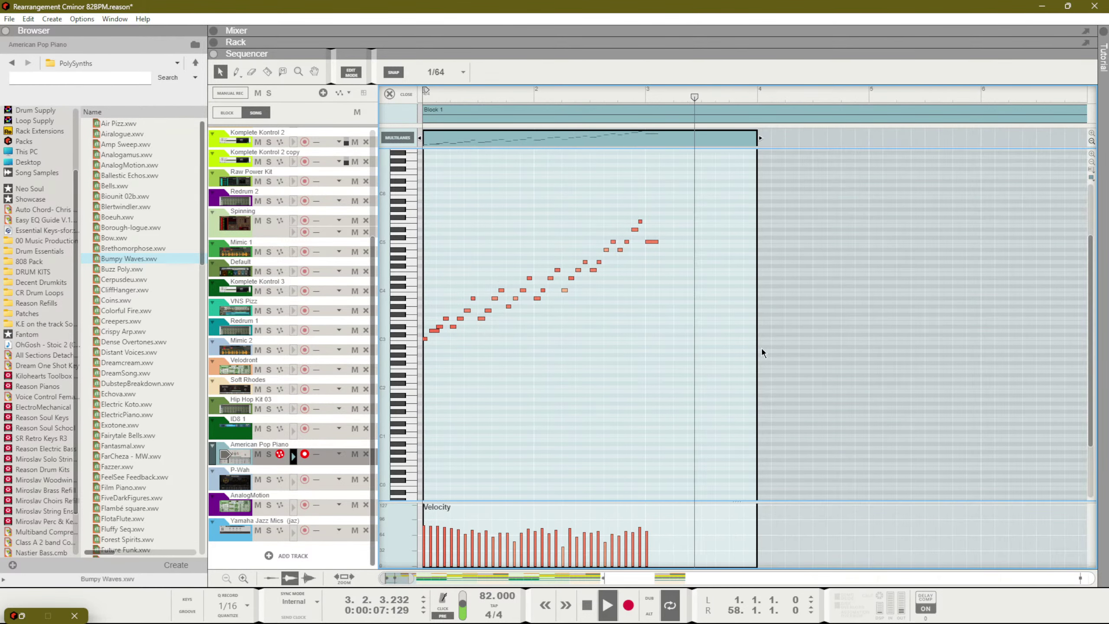
drag(711, 308, 661, 236)
key(space)
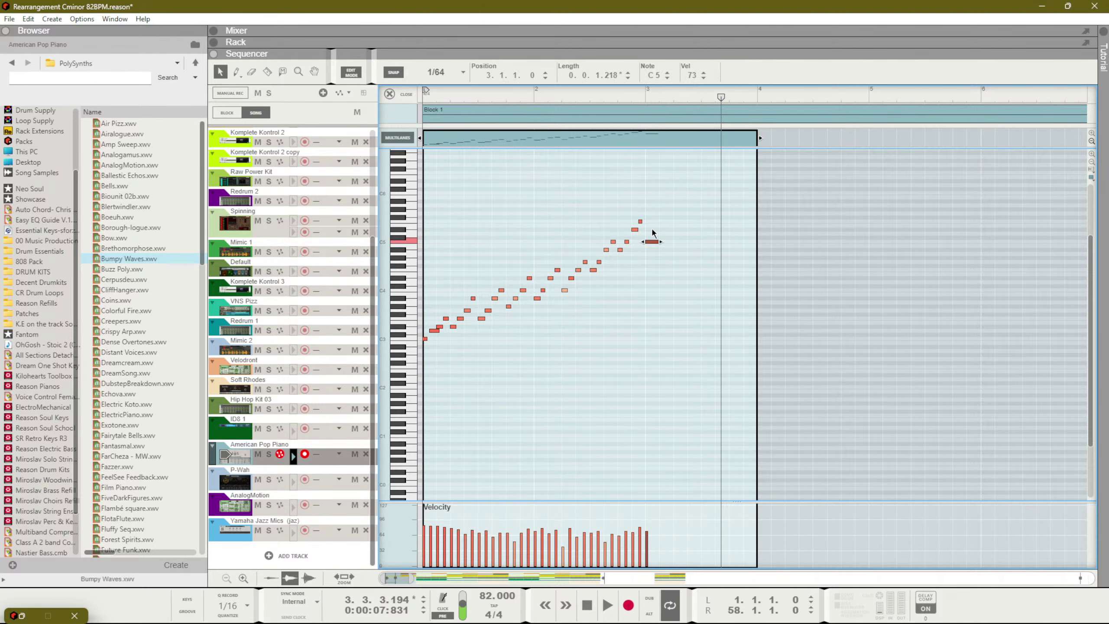
key(ctrl+e)
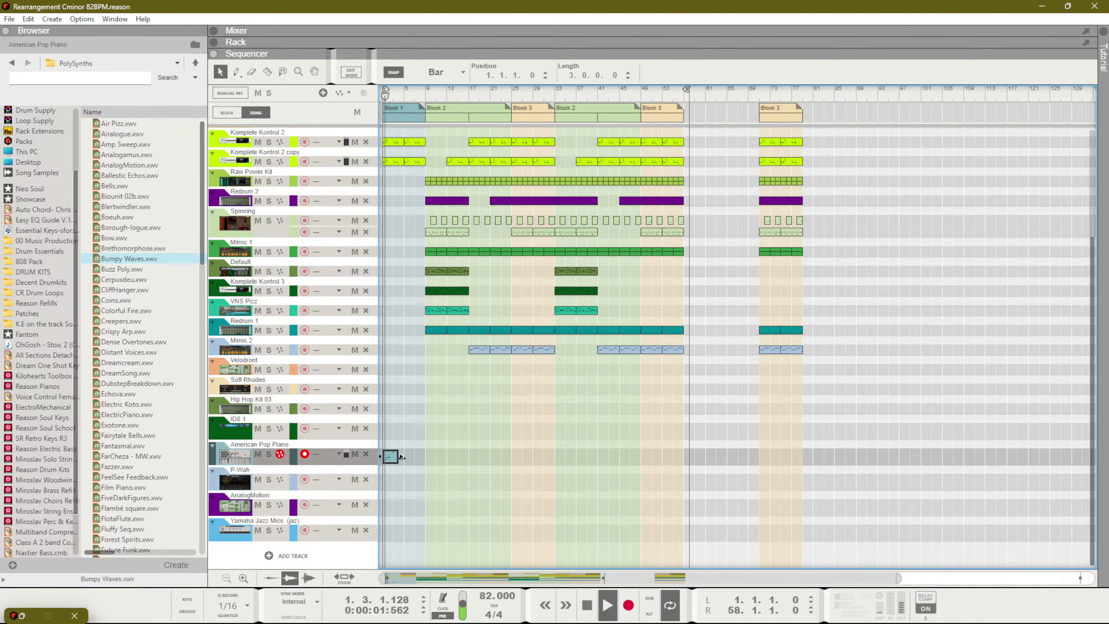
Split the piano clip at bar 3, compress the two-bar run to one bar, and audition it from bar 1
drag(398, 457, 393, 458)
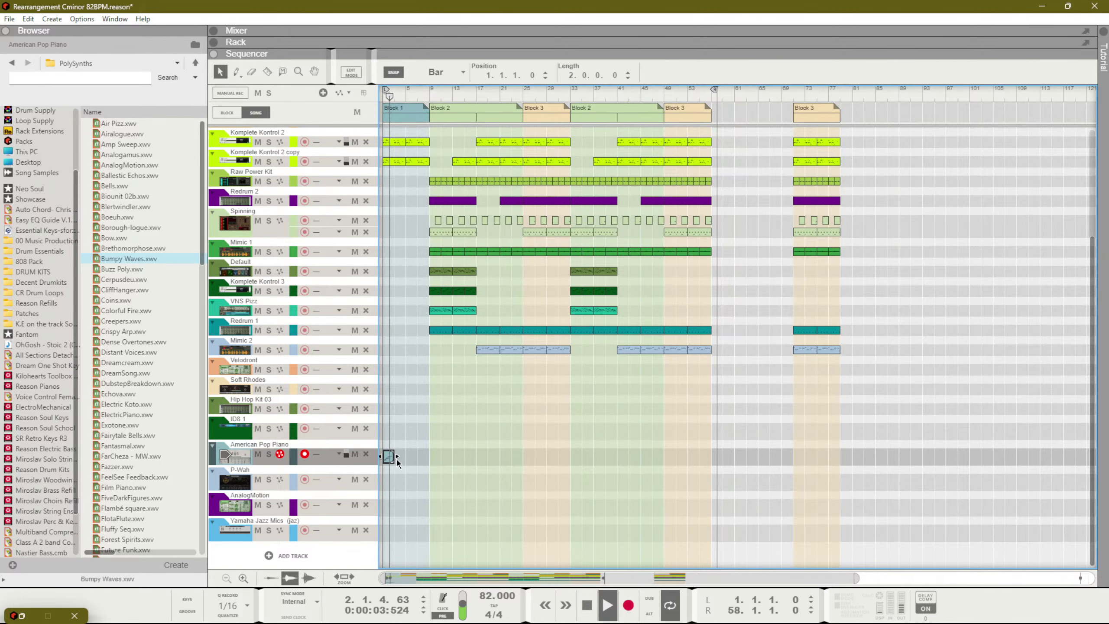
scroll(396, 462, up, 5)
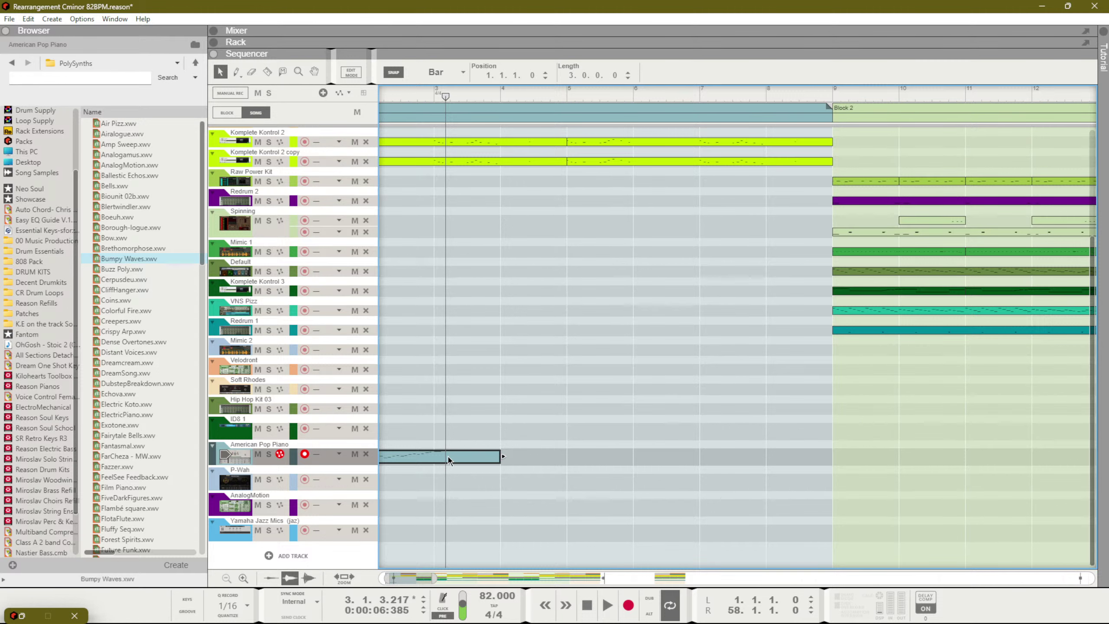
key(r)
drag(439, 429, 321, 459)
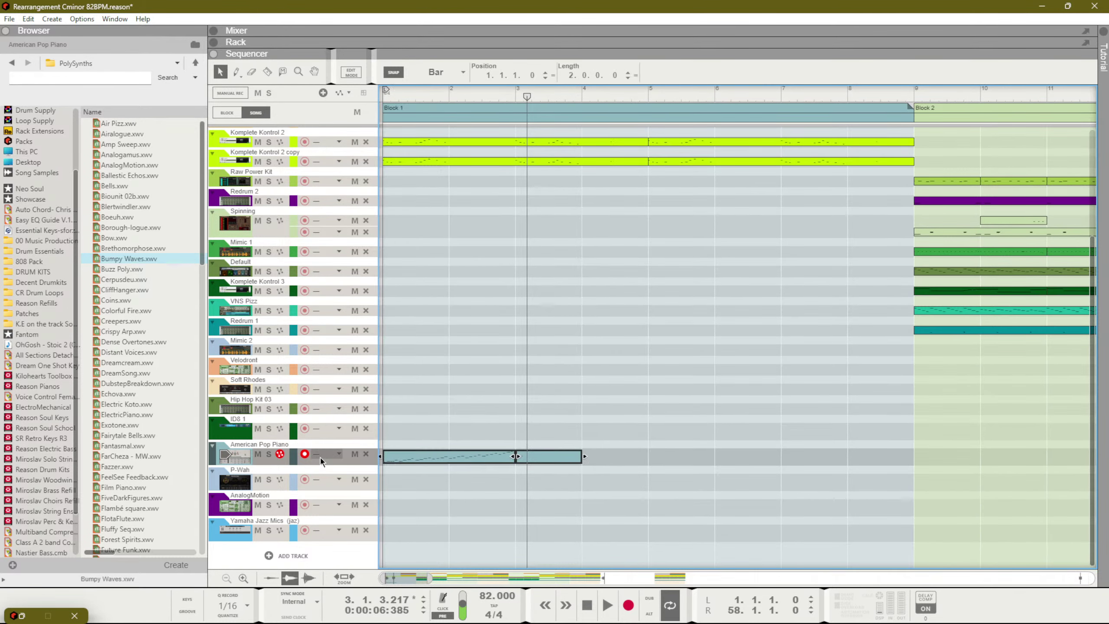
drag(517, 458, 438, 465)
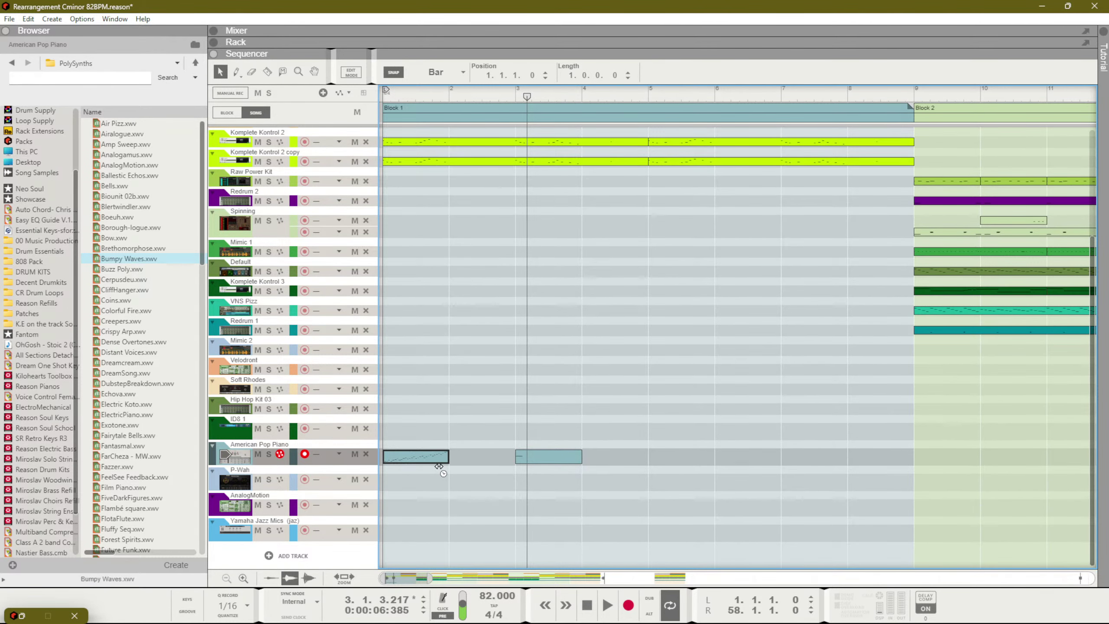
key(shift+Return)
key(space)
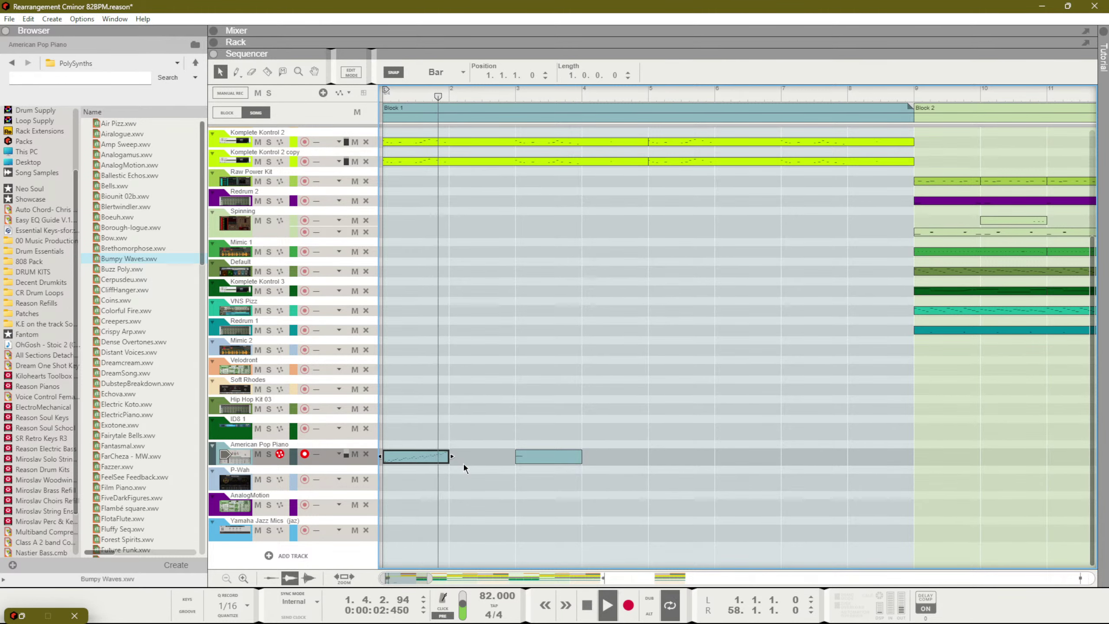
Open the compressed piano clip, record a pass over it from bar 1 to midway through bar 2, and close it
double_click(435, 457)
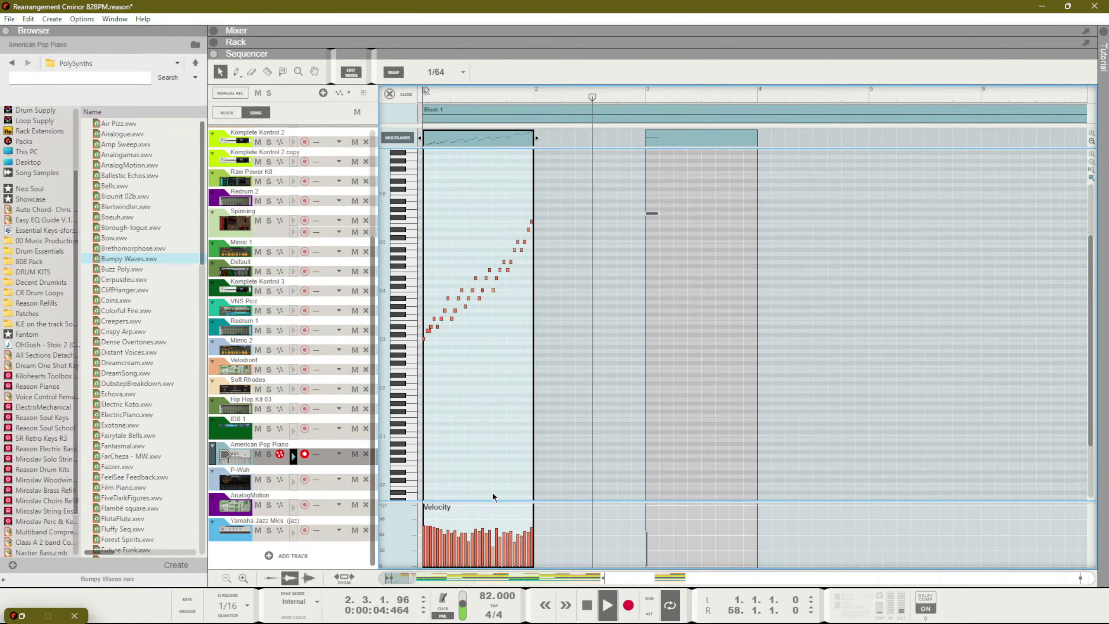
key(space)
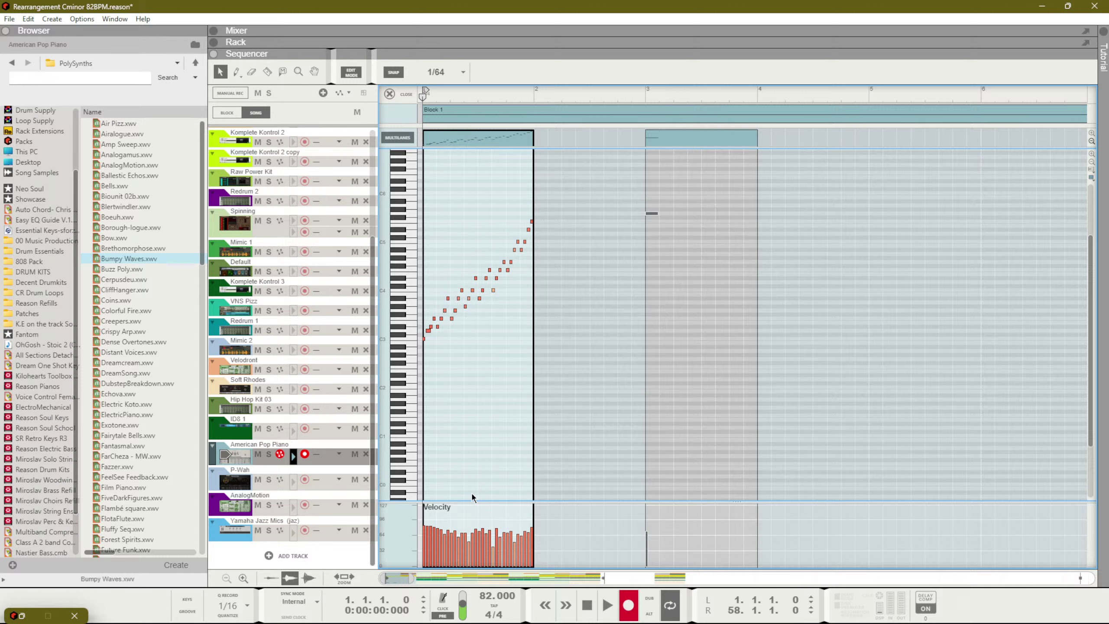
key(space)
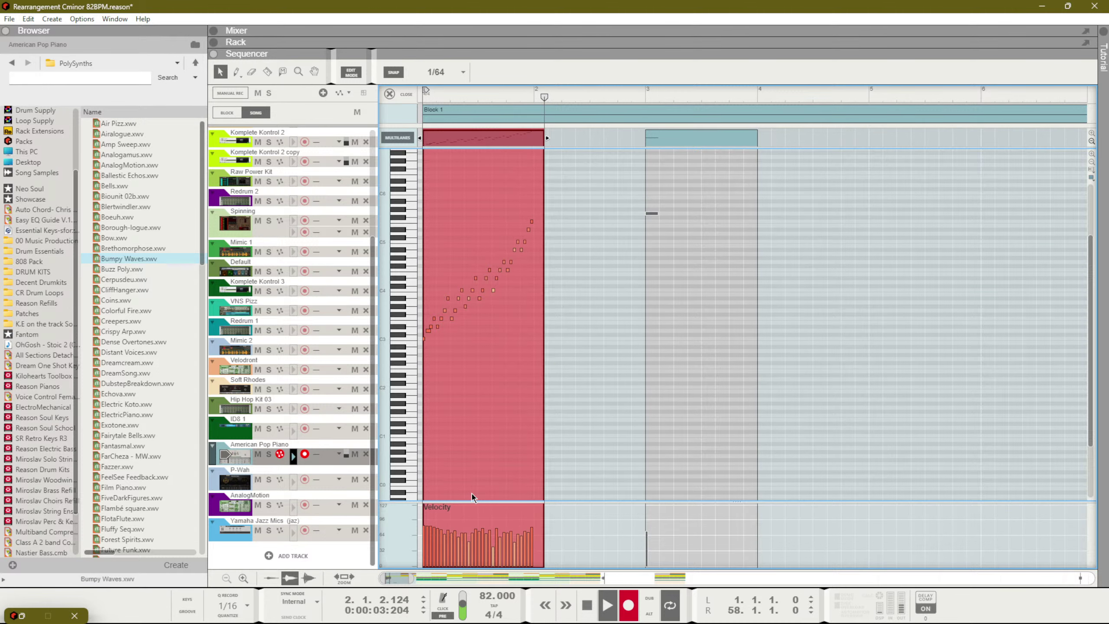
key(space)
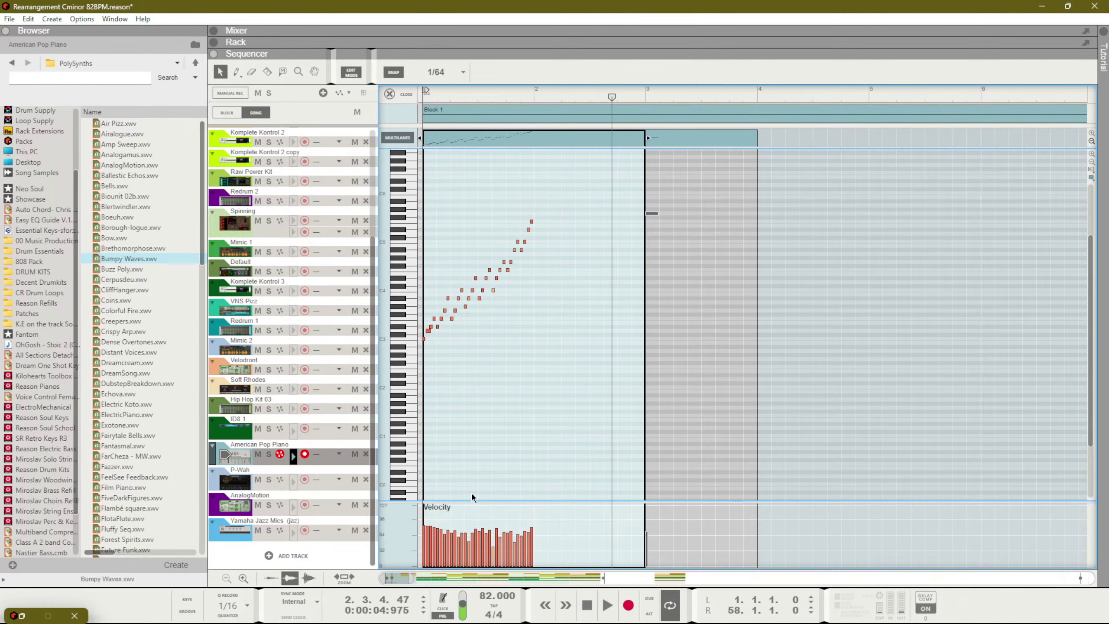
key(shift+Tab)
Lengthen every note in the two-bar piano clip by three beats and audition the sustained run
key(space)
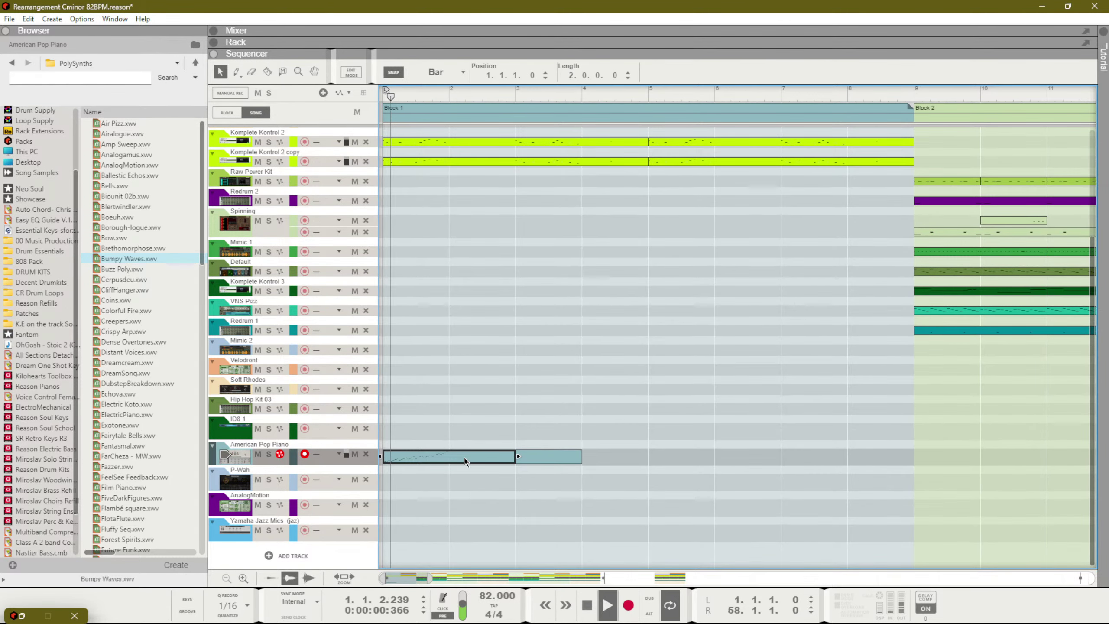
double_click(508, 457)
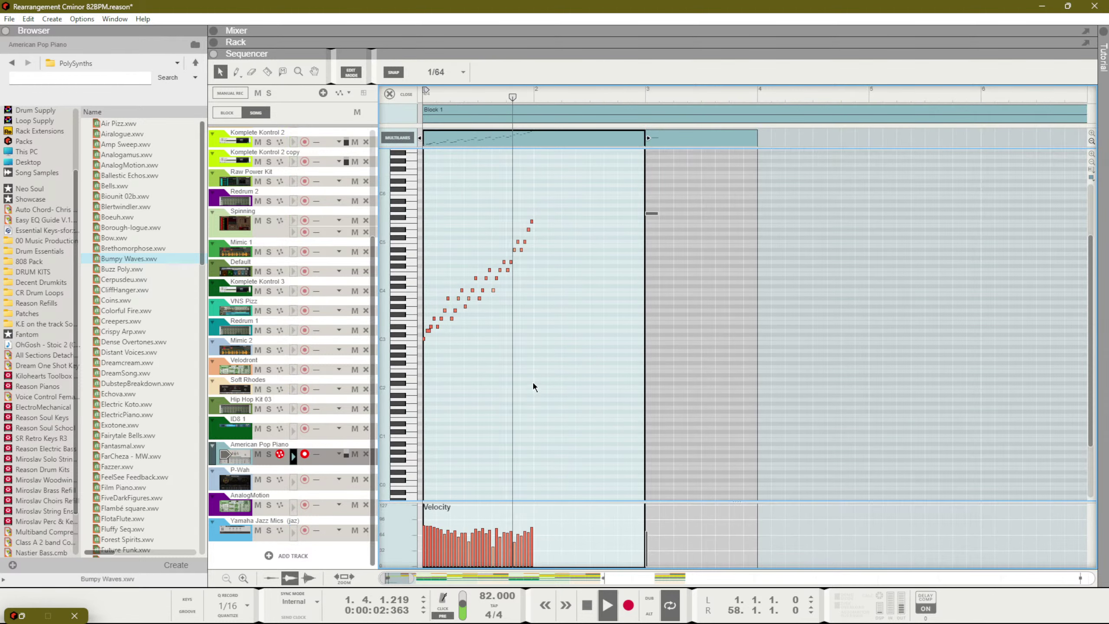
key(ctrl+a)
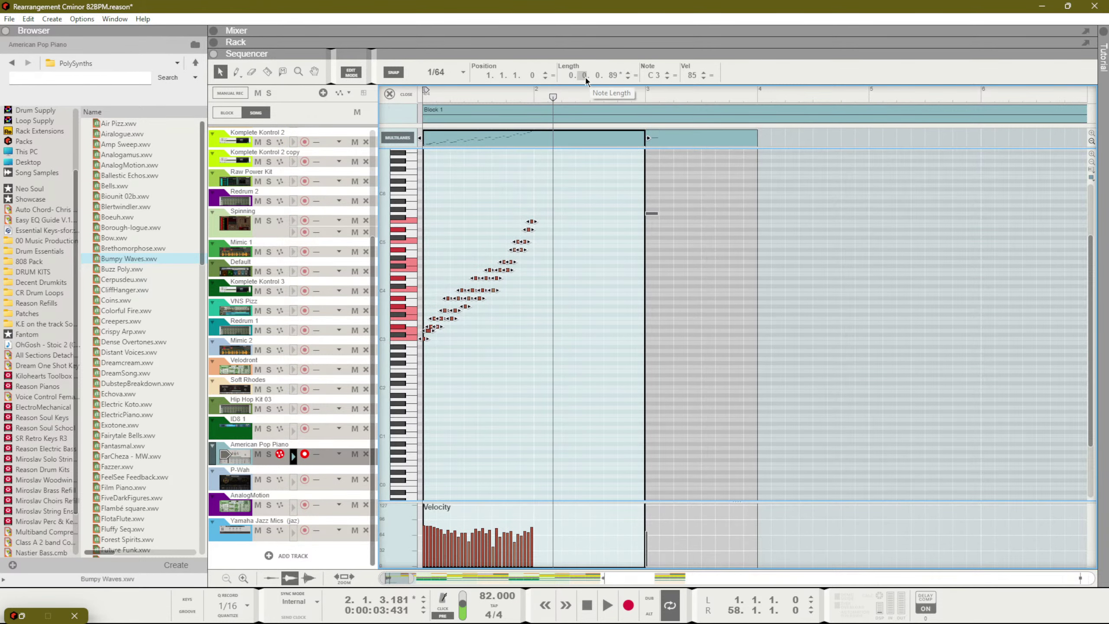
scroll(584, 76, up, 3)
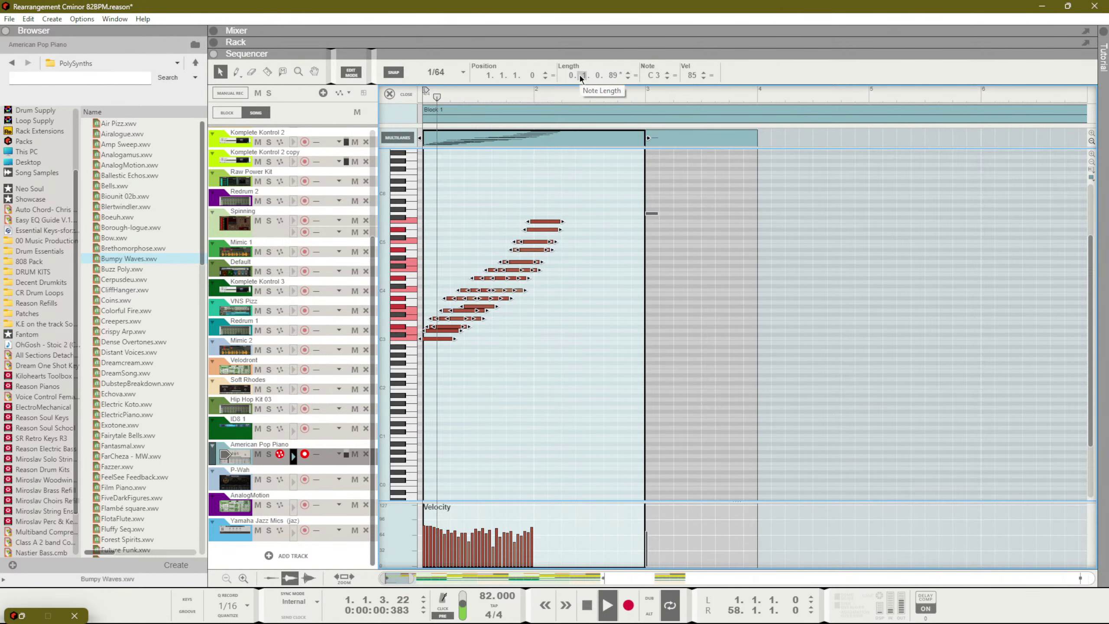
scroll(584, 76, up, 2)
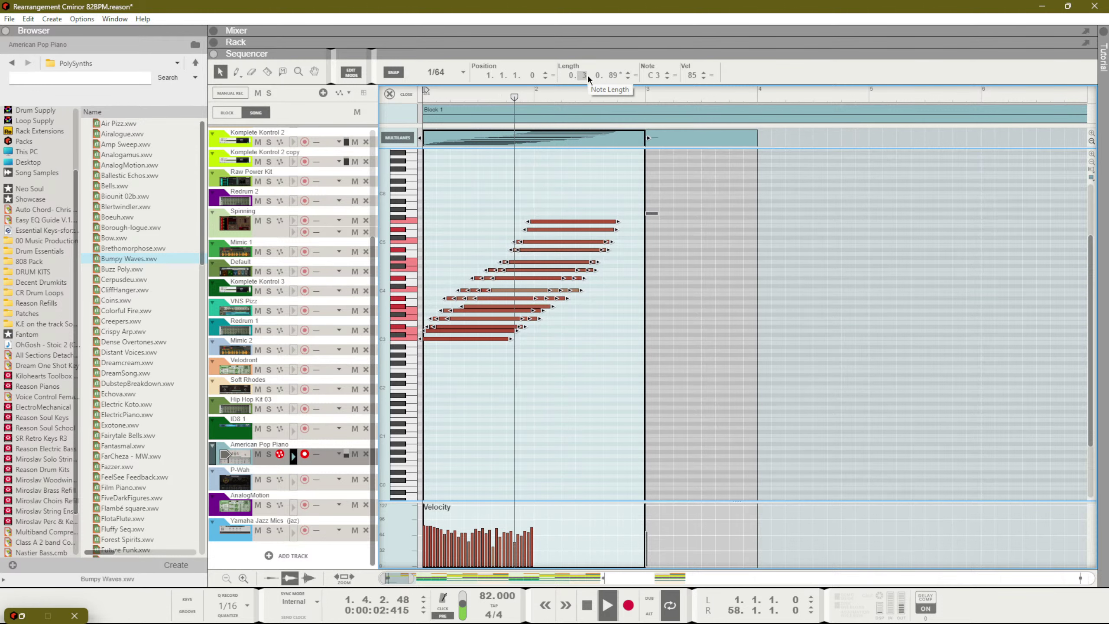
key(space)
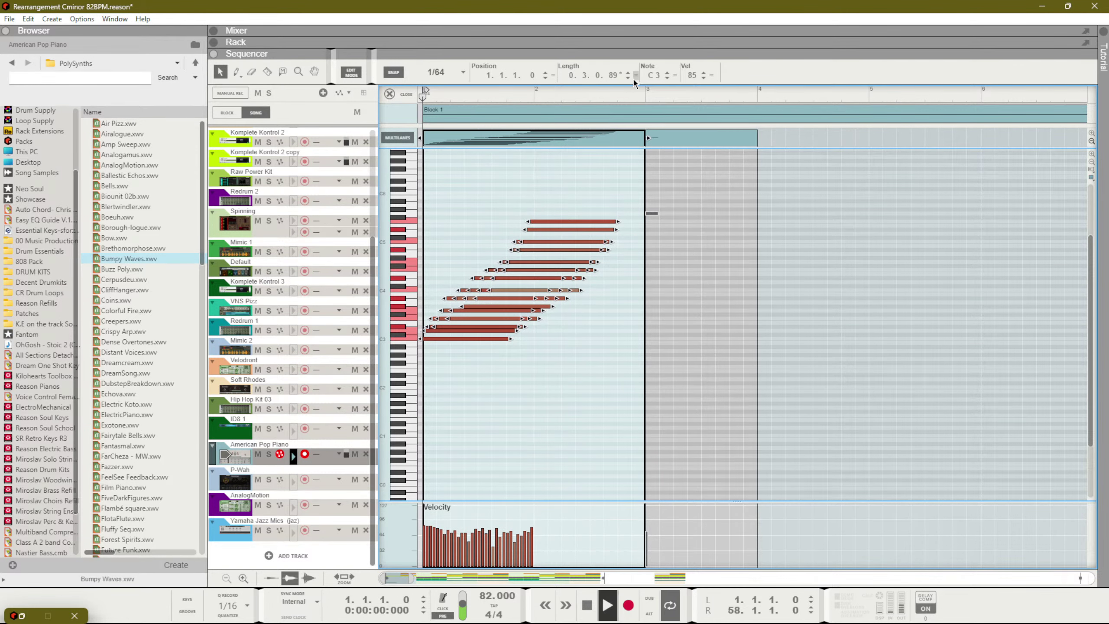
Close the piano clip and clear the leftover single-note clip from bar 3
key(space)
key(ctrl+e)
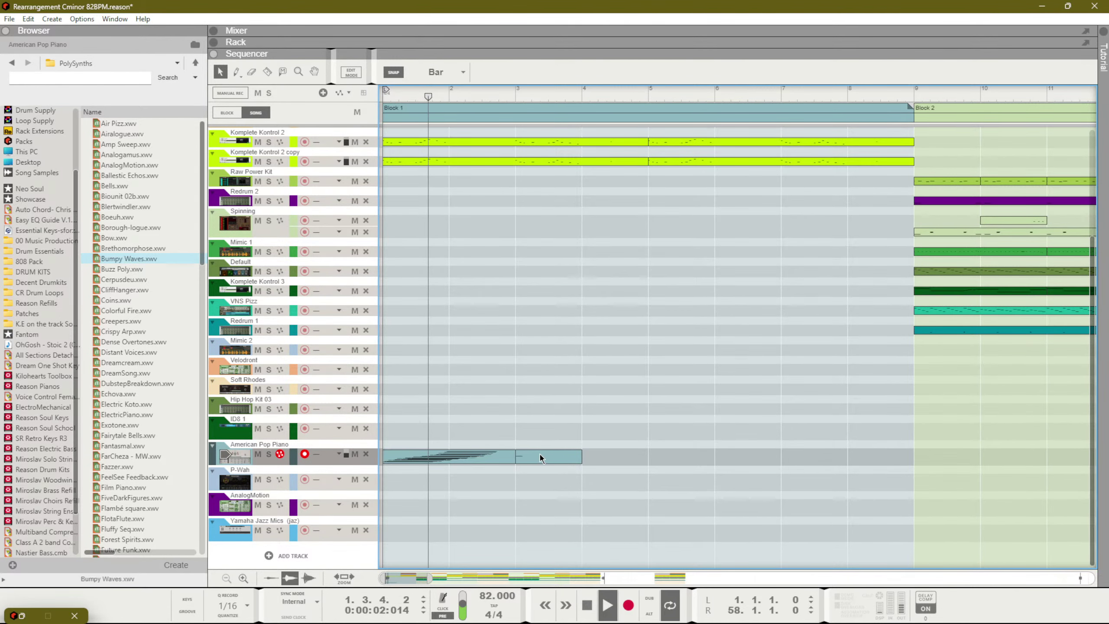
drag(540, 458, 425, 463)
key(space)
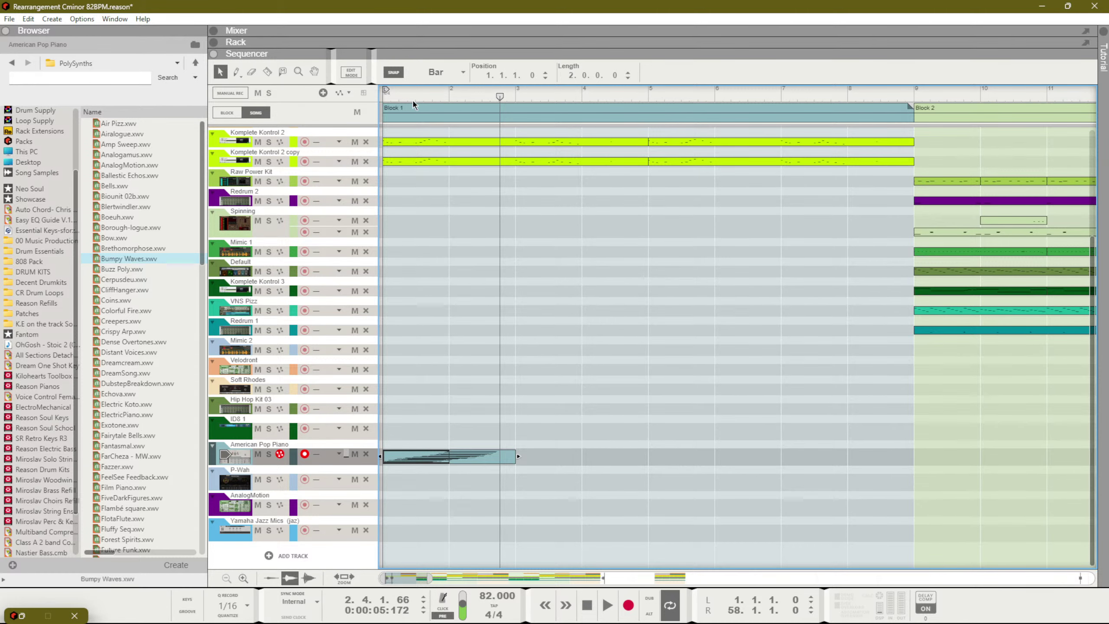
Set the snap to 1/4 and try lengthening the piano clip to 2.1.0.0 and 2.2.0.0, auditioning the run
click(432, 71)
click(444, 124)
drag(518, 457, 539, 462)
key(space)
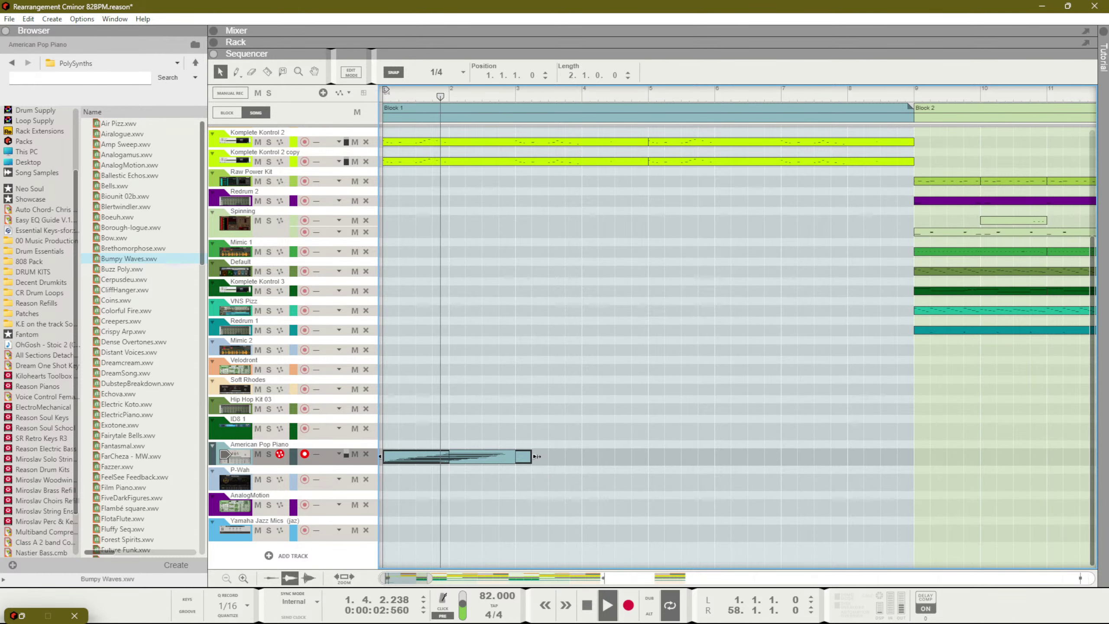
drag(536, 457, 556, 457)
key(space)
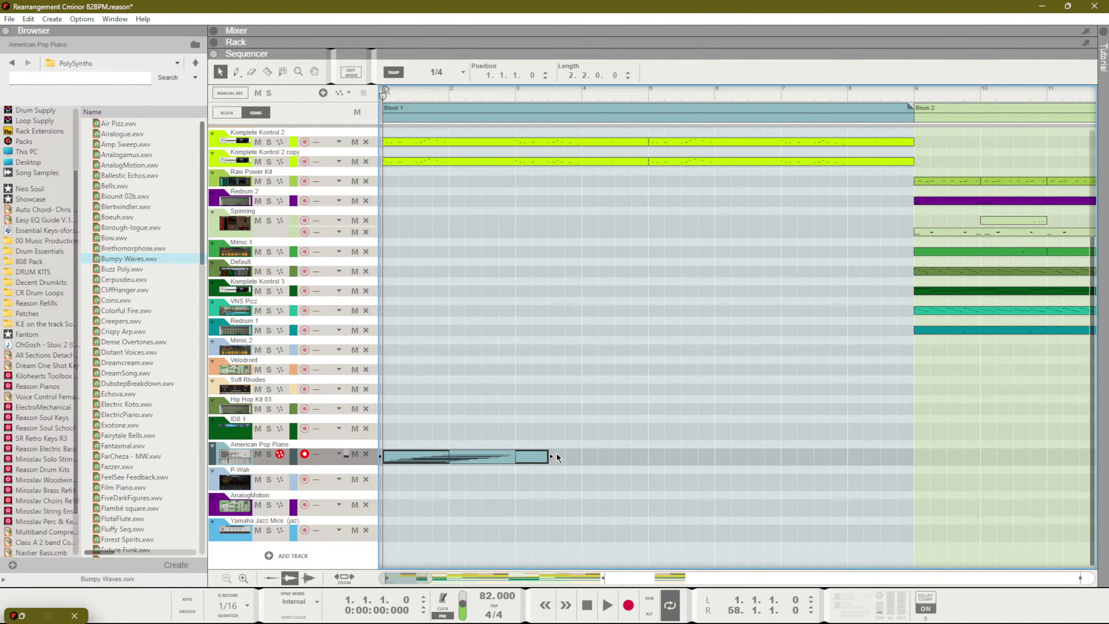
key(space)
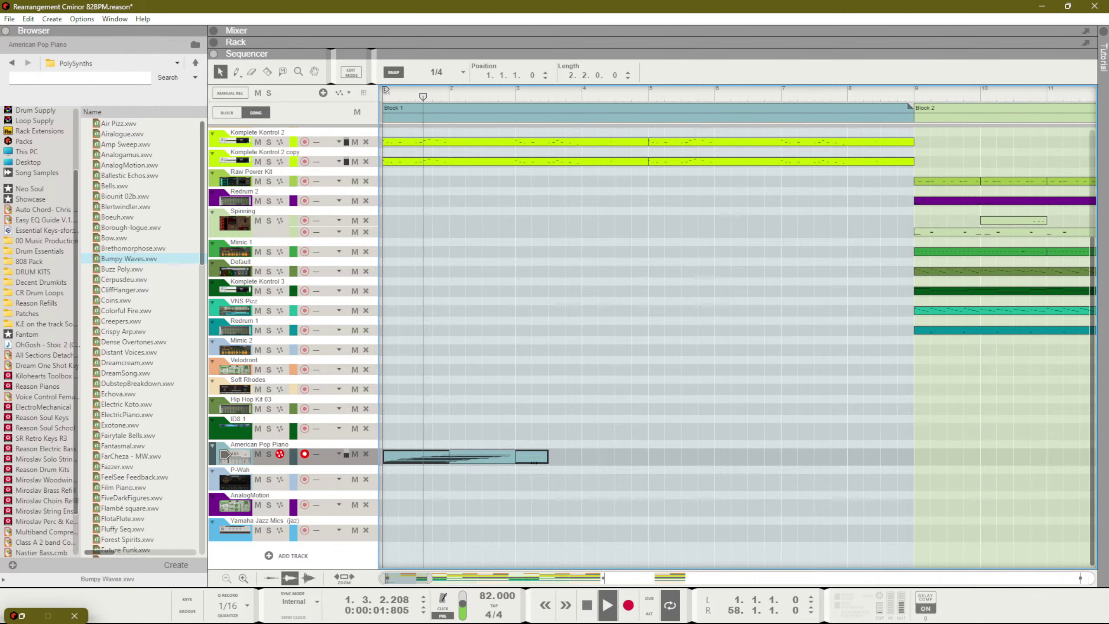
Bring the piano run back to two bars and move it so it starts at bar 8
drag(551, 456, 449, 457)
drag(519, 480, 869, 463)
key(space)
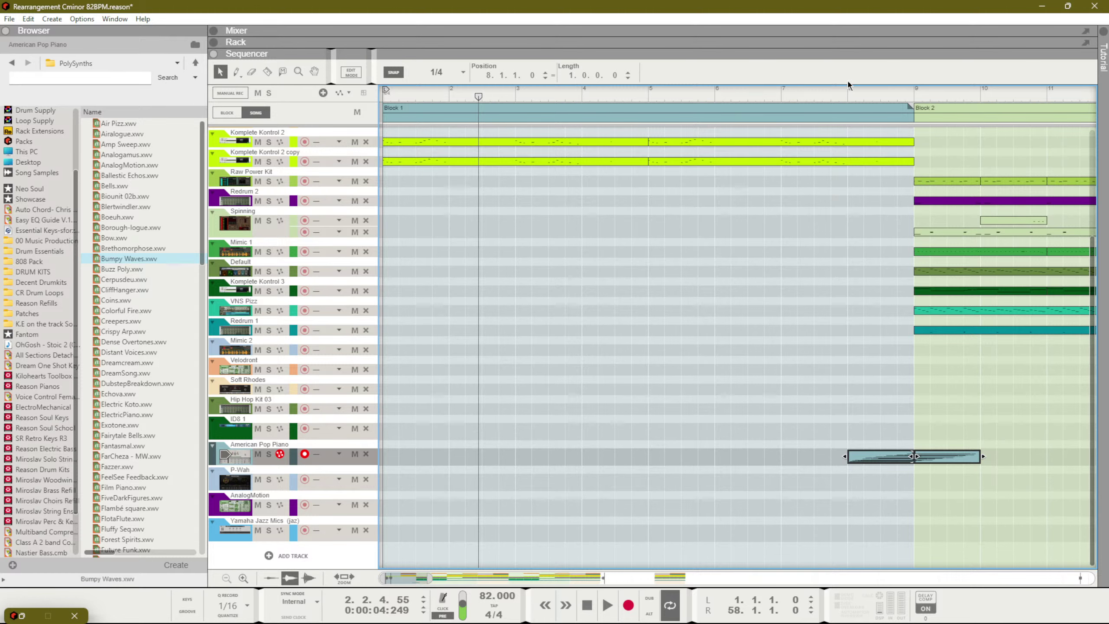
Play the song from just before bar 8 and lower the American Pop Piano mixer level to -4.23 dB
click(810, 89)
key(space)
key(F5)
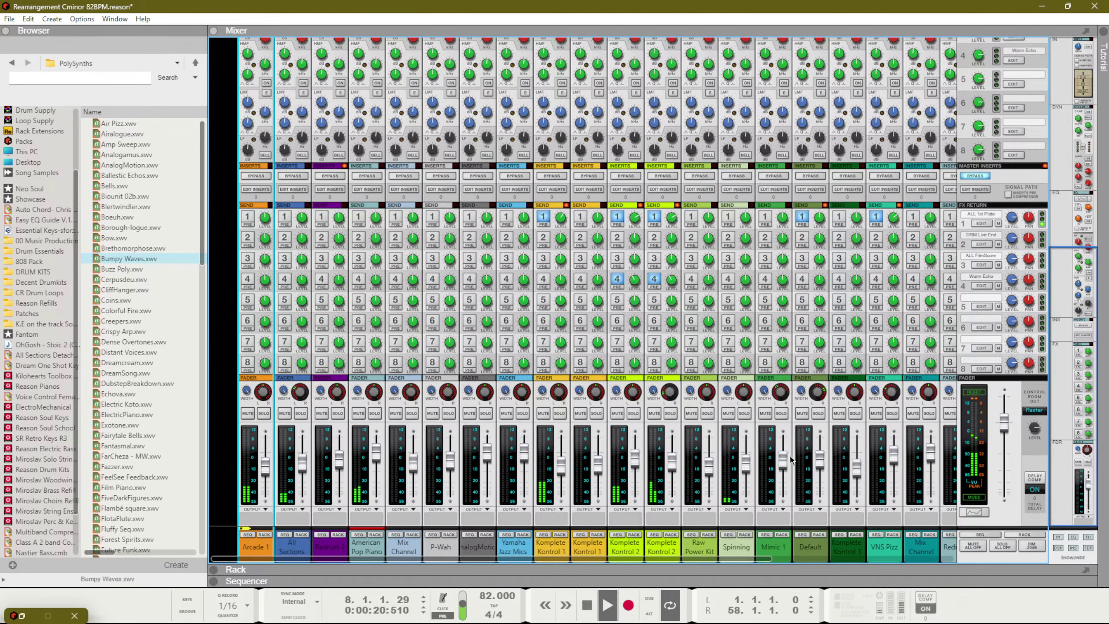
click(375, 461)
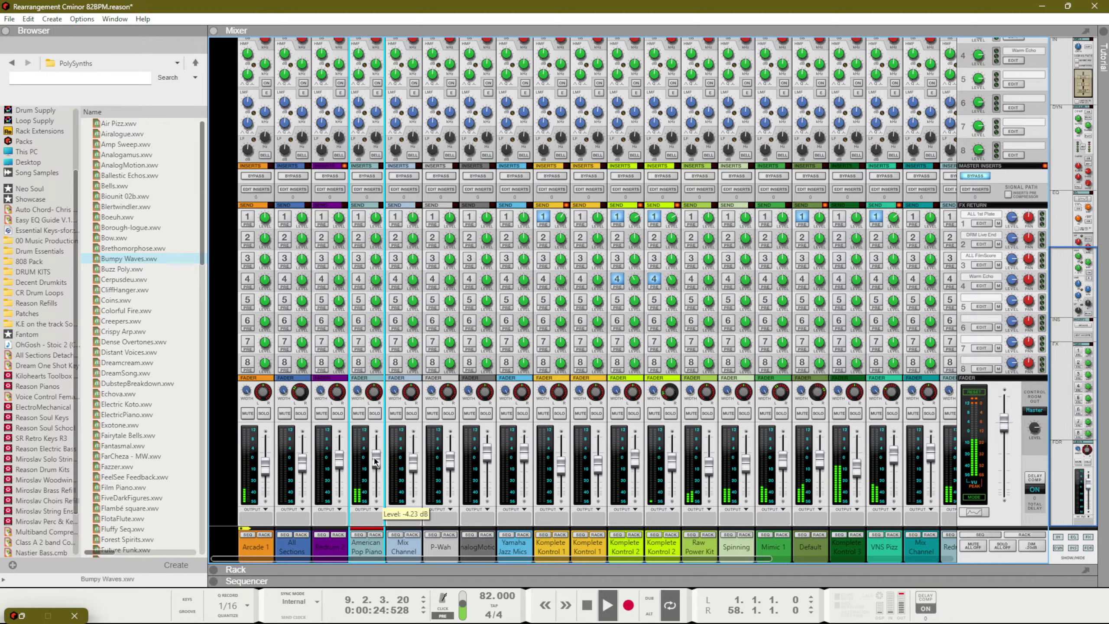
key(F6)
key(F7)
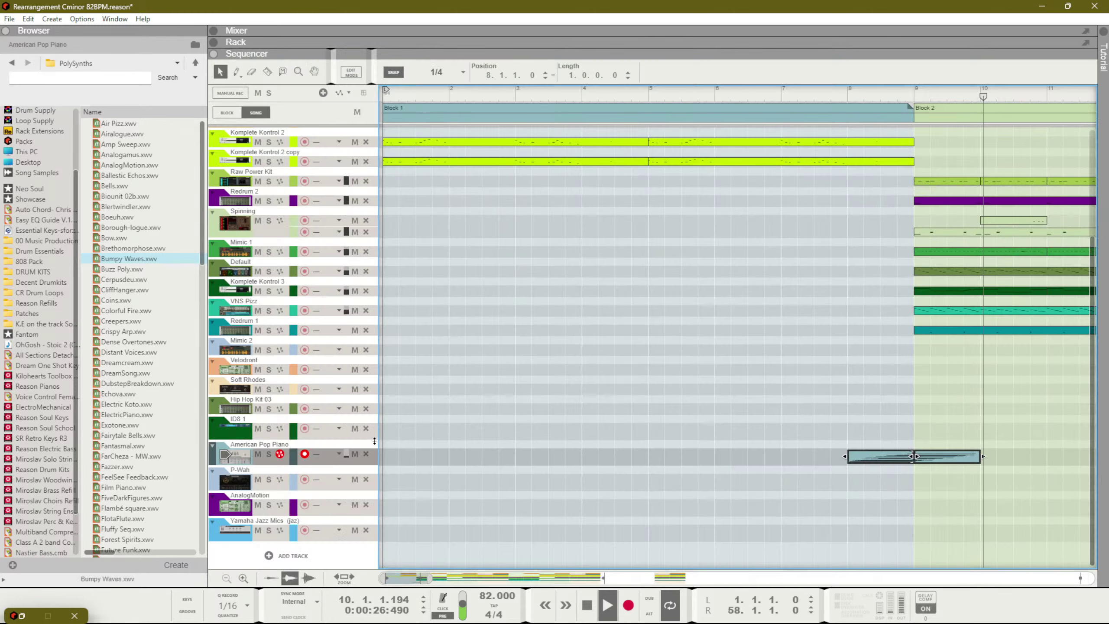
Duplicate the piano run at bar 8 and place the copy at bar 24, leading into Block 3
scroll(682, 494, down, 5)
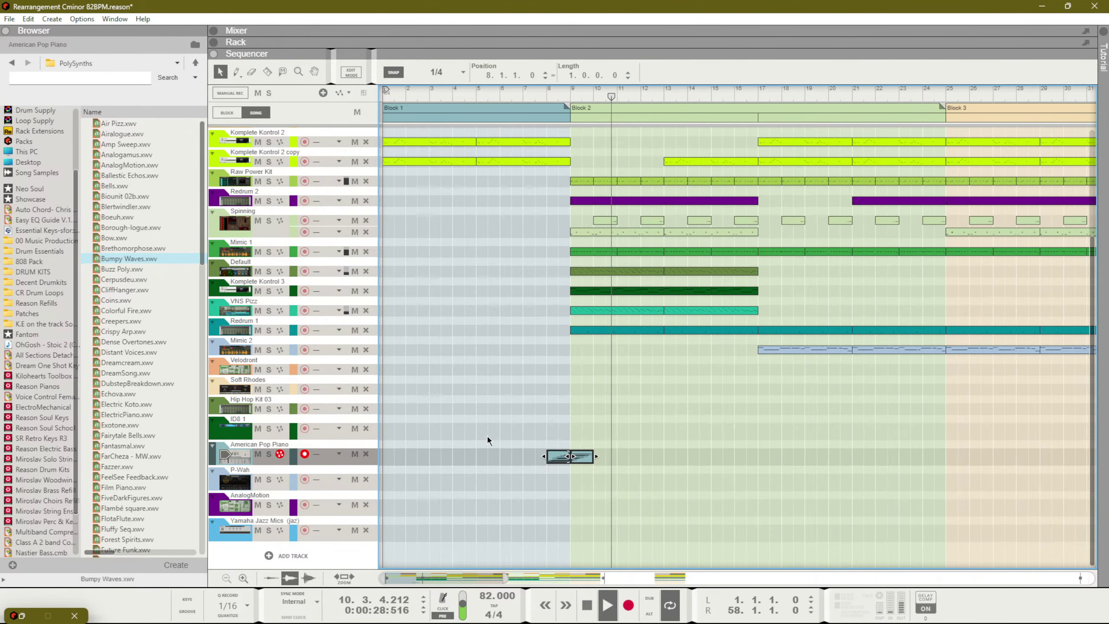
scroll(586, 415, down, 3)
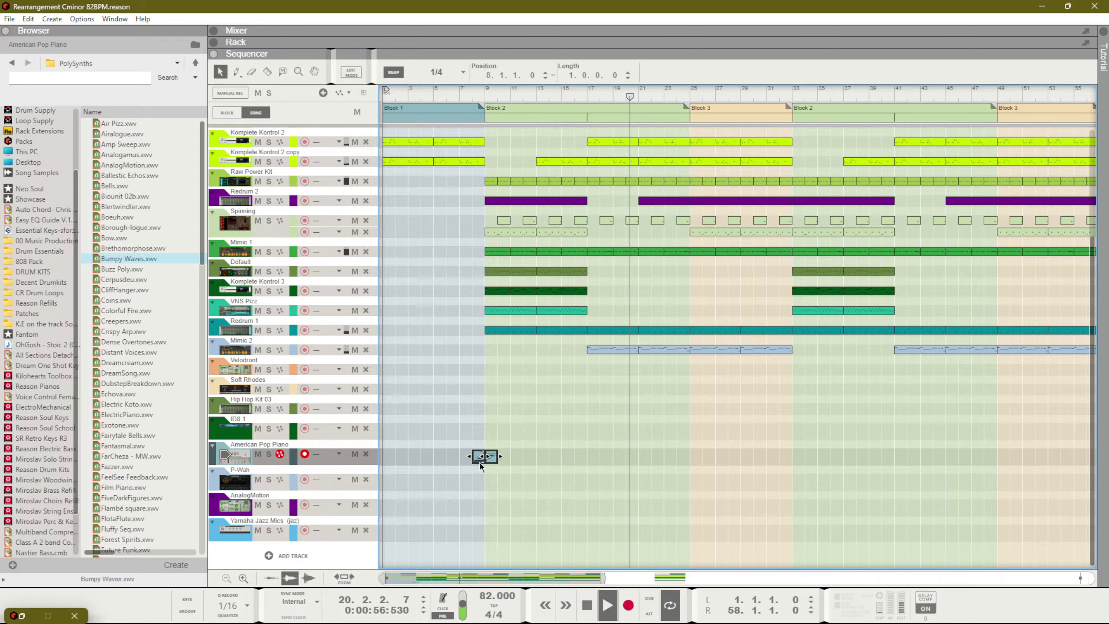
drag(478, 456, 788, 452)
click(798, 429)
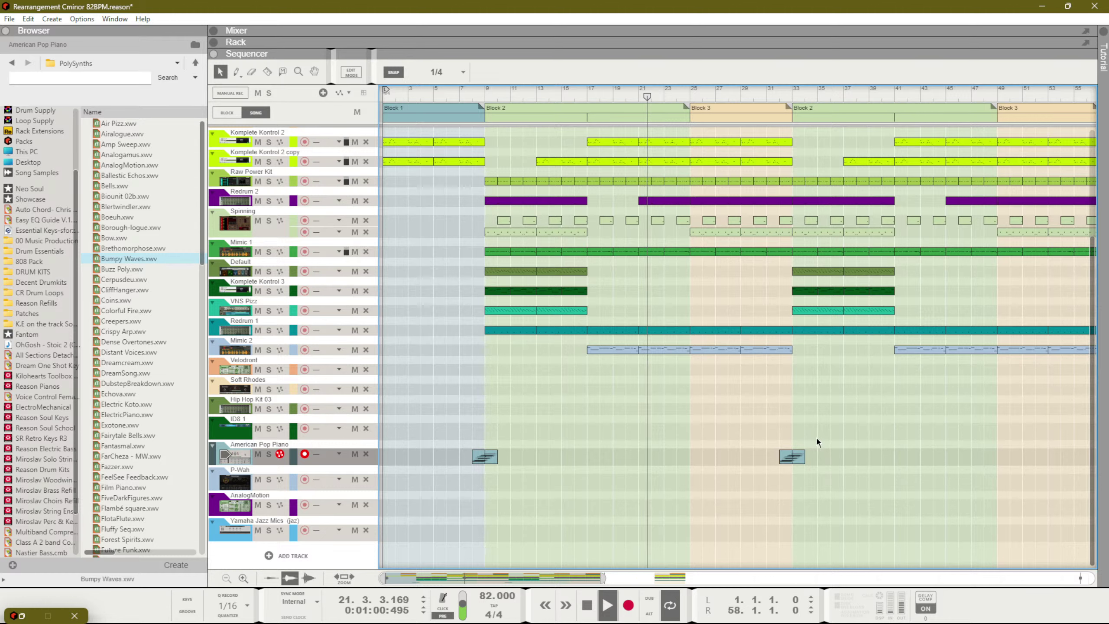
drag(788, 458, 683, 467)
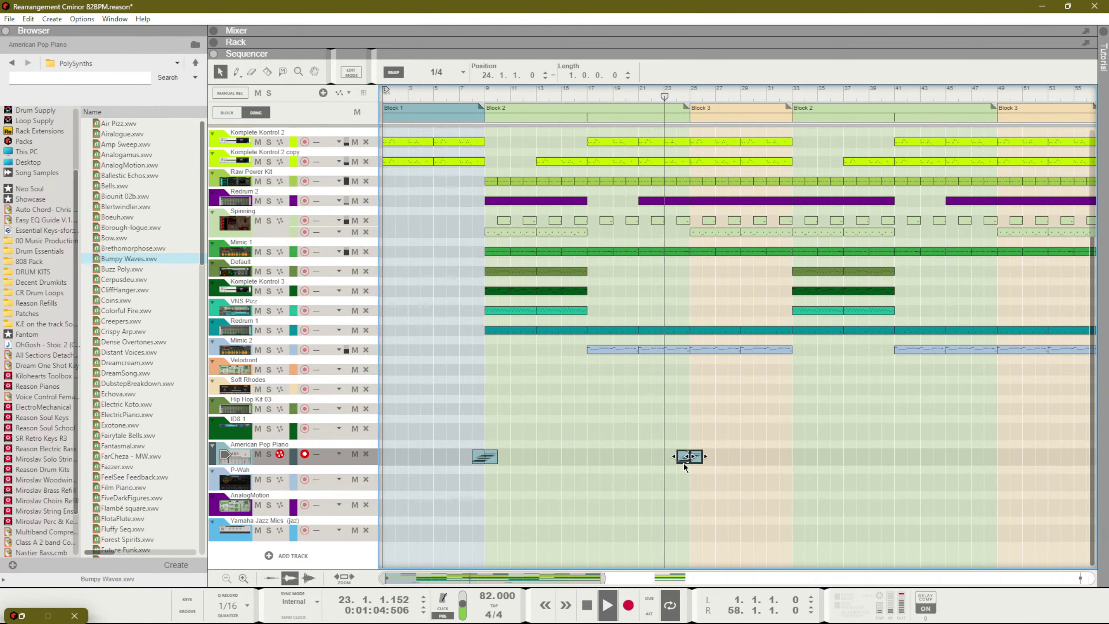
click(691, 477)
Copy the piano run at bar 24 to bar 32, leading into the second Block 2
drag(799, 516, 624, 420)
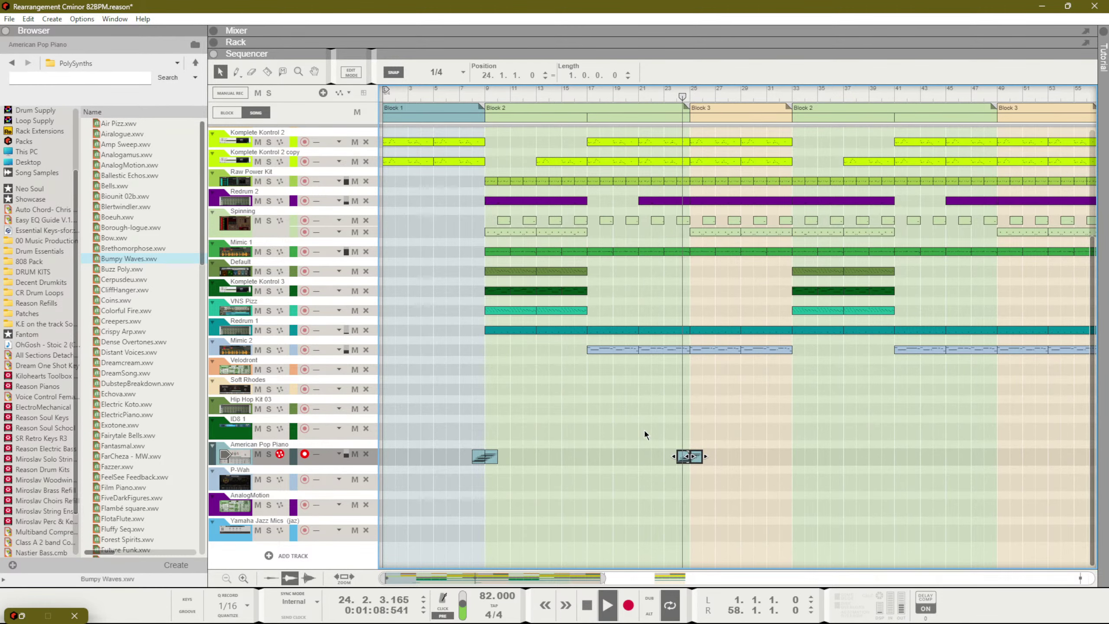
scroll(659, 373, up, 5)
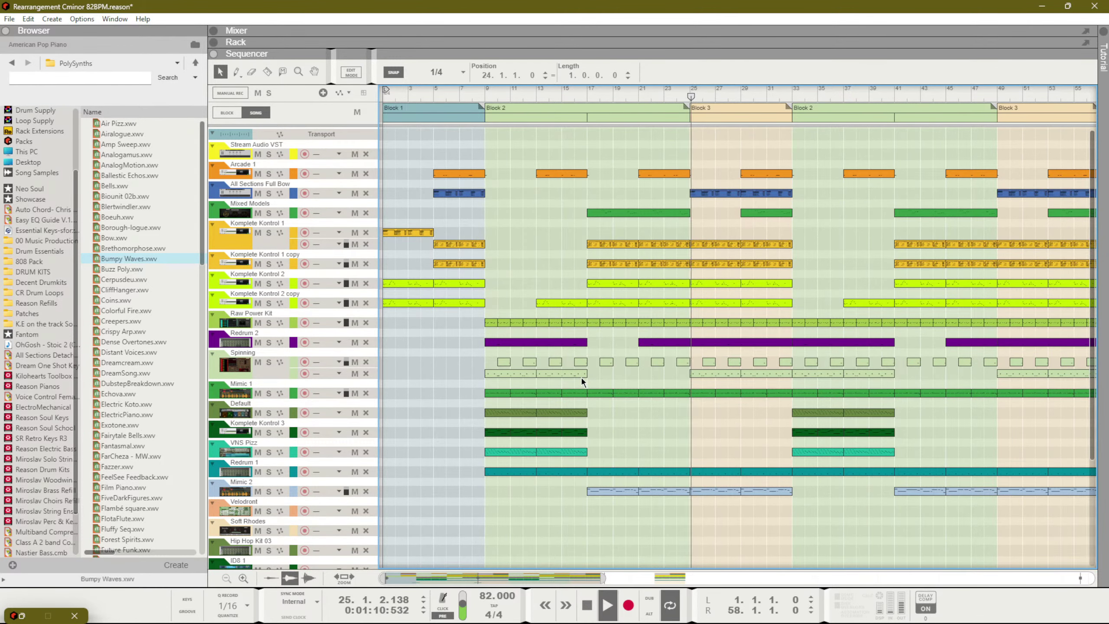
scroll(696, 458, down, 2)
scroll(697, 464, down, 2)
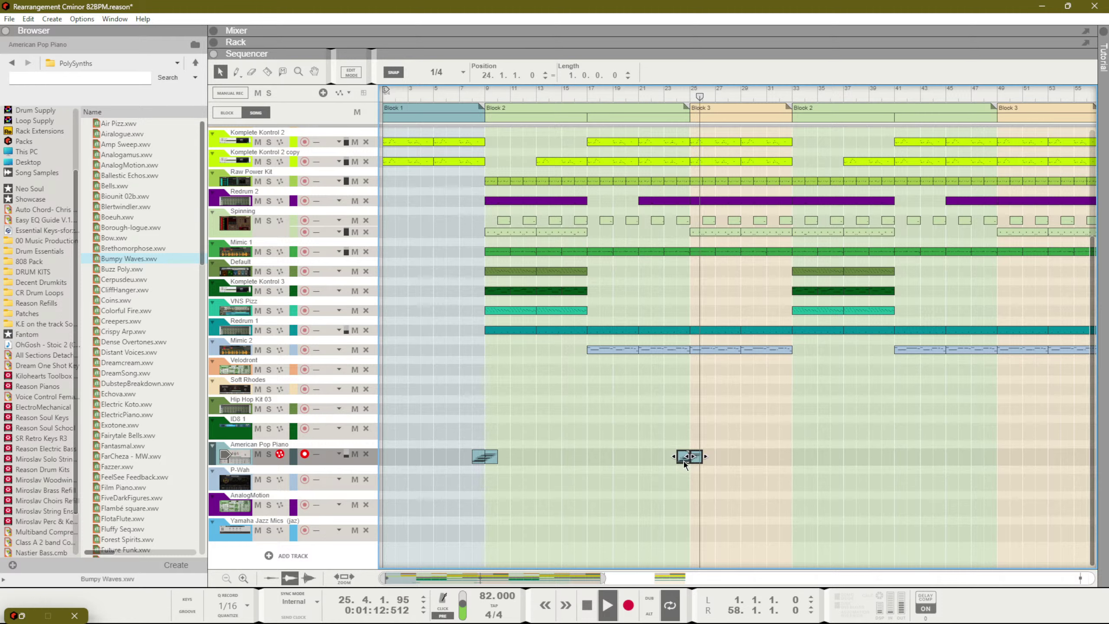
drag(684, 462, 783, 470)
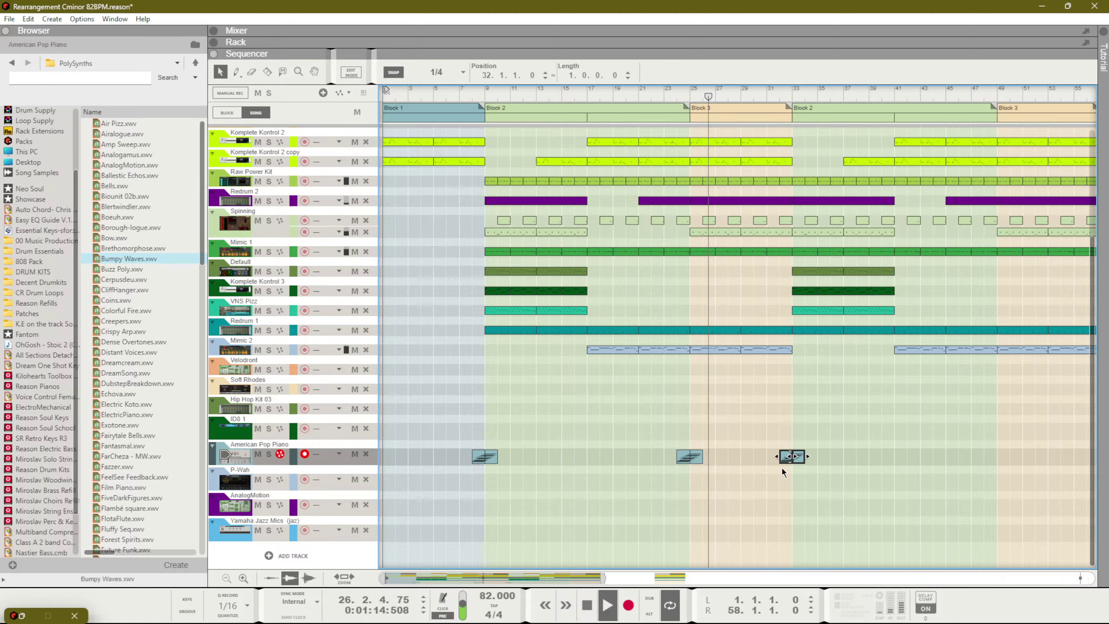
click(777, 473)
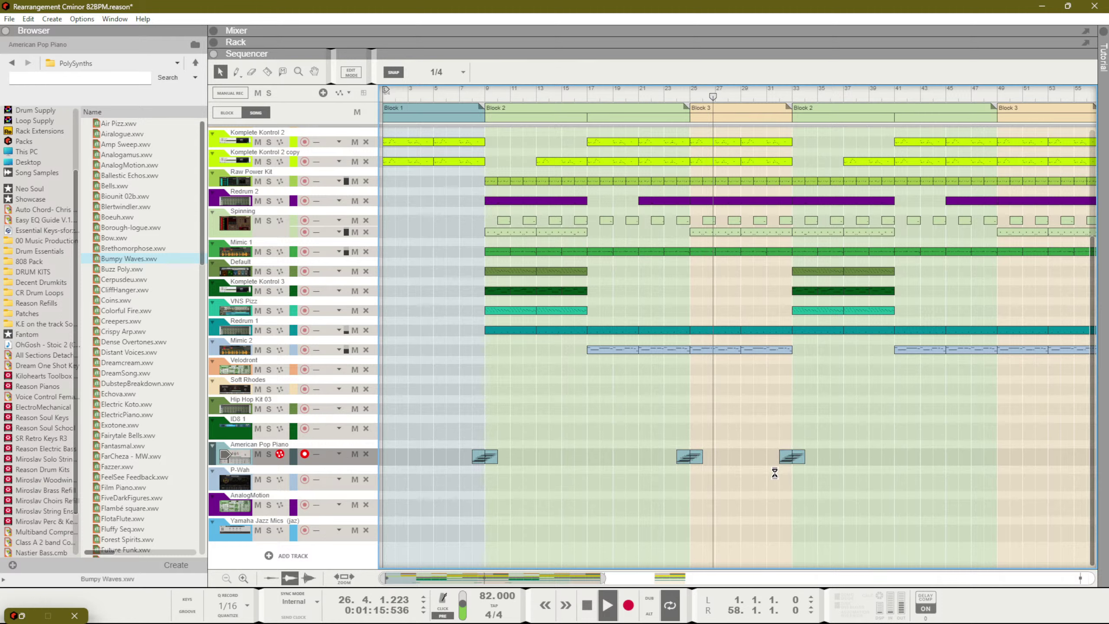